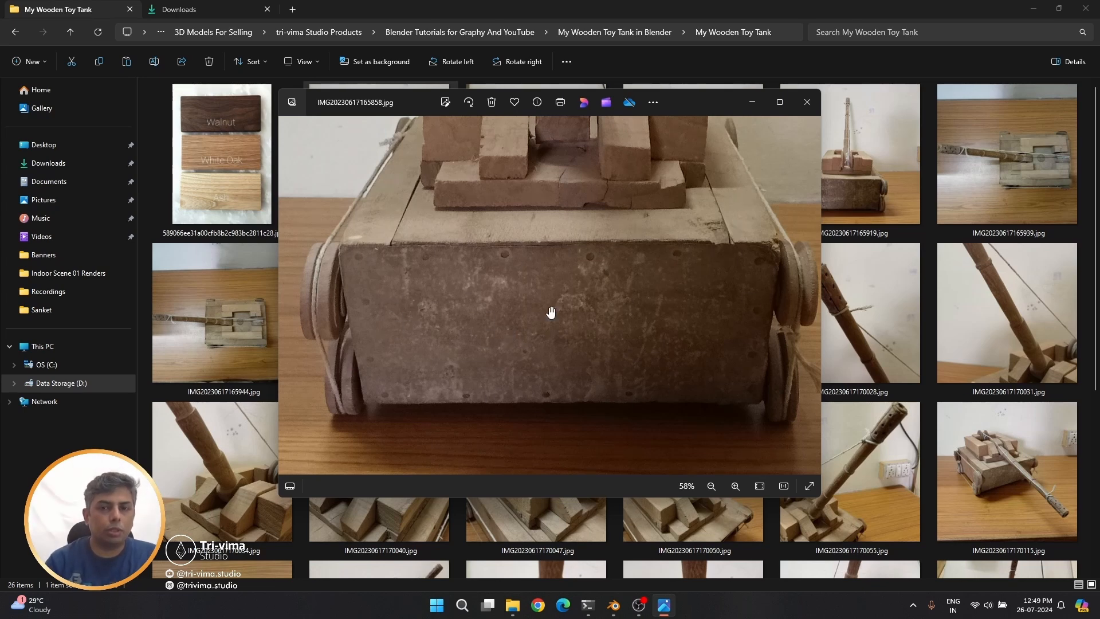
Look through the wooden toy tank reference photos for its front, top and cannon details, and close the photo viewer
{"action": "scroll", "coordinate": [580, 313], "scroll_direction": "down", "scroll_amount": 3}
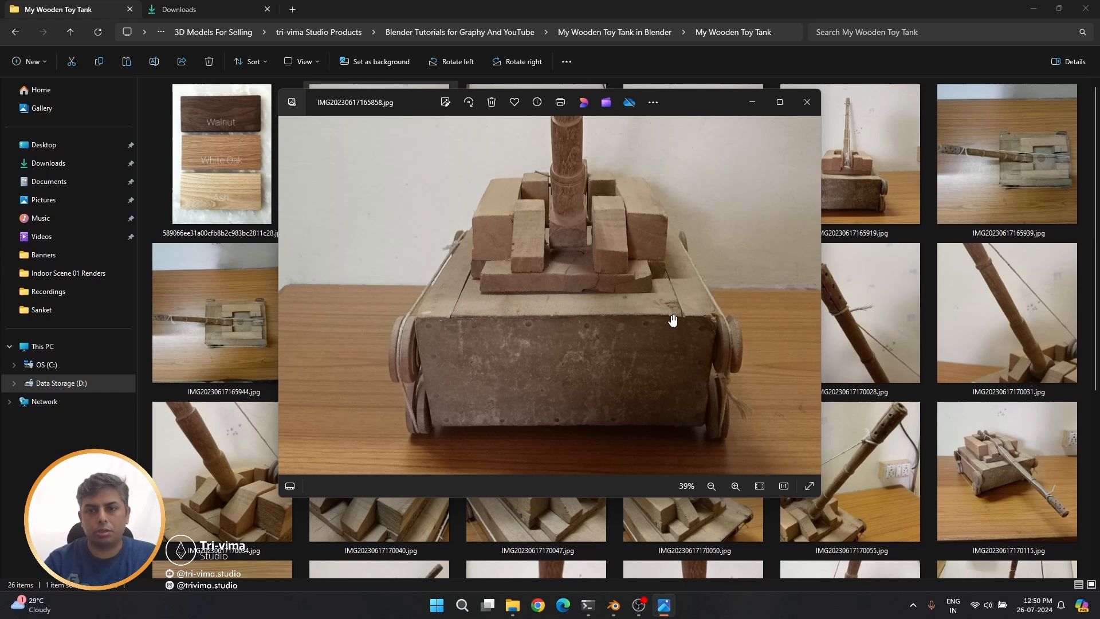
{"action": "left_click", "coordinate": [810, 296]}
{"action": "left_click", "coordinate": [810, 296]}
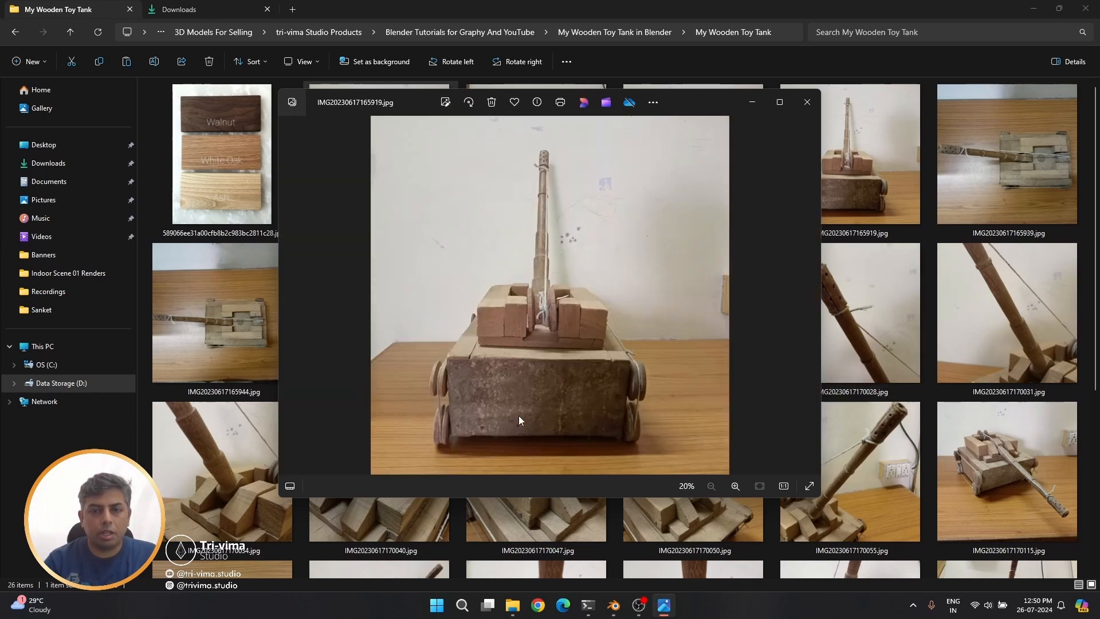
{"action": "left_click", "coordinate": [808, 296]}
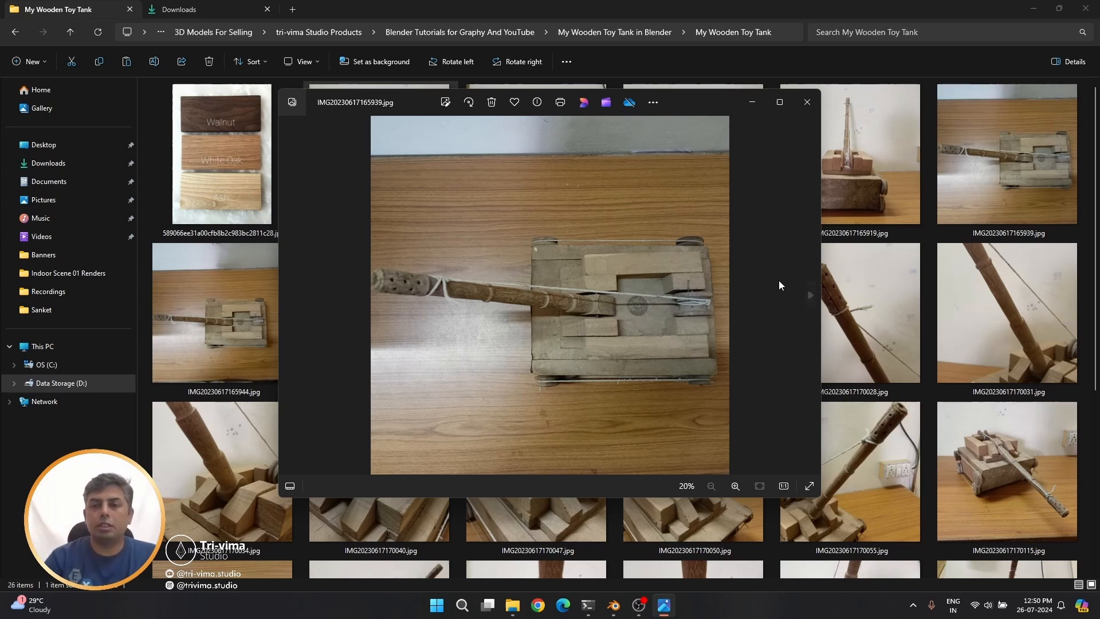
{"action": "left_click", "coordinate": [810, 295]}
{"action": "left_click", "coordinate": [810, 295]}
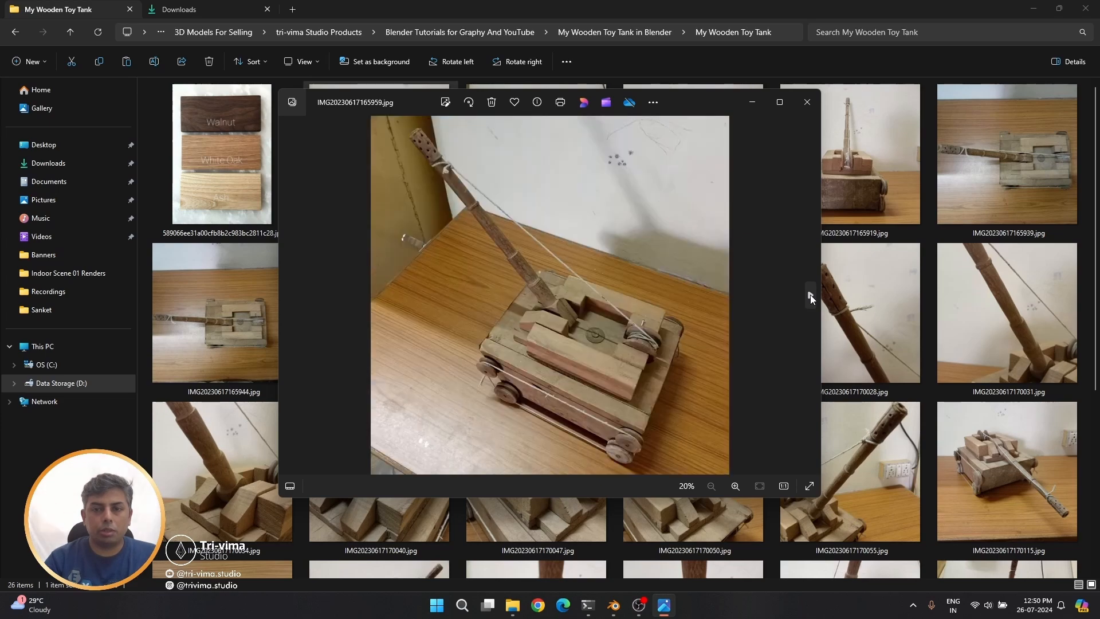
{"action": "left_click", "coordinate": [810, 295]}
{"action": "left_click", "coordinate": [810, 295]}
{"action": "left_click", "coordinate": [809, 295]}
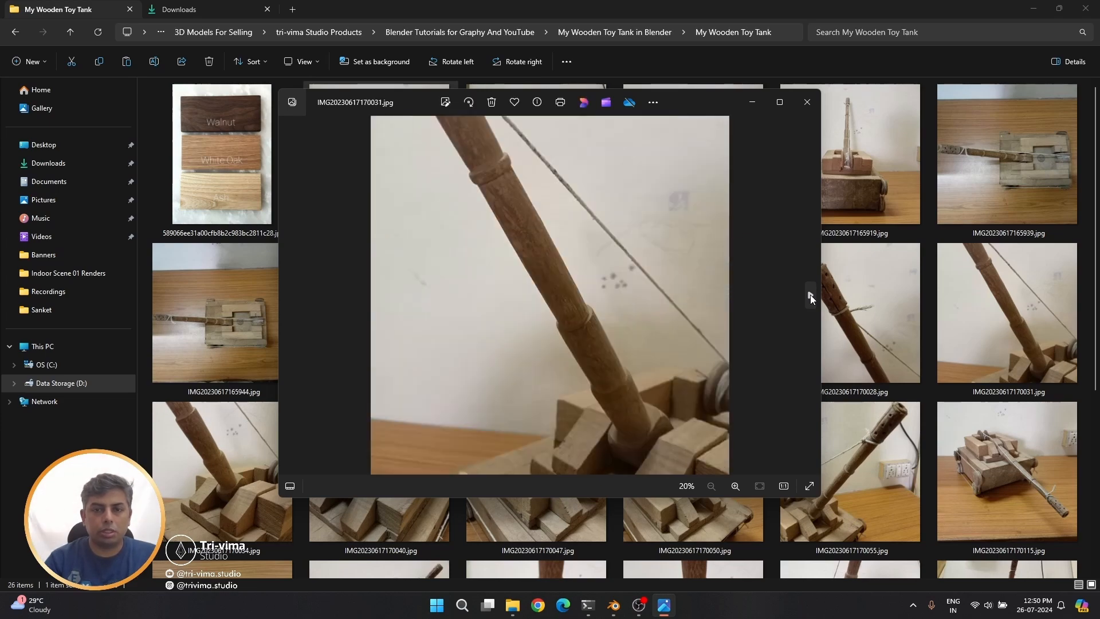
{"action": "left_click", "coordinate": [810, 295]}
{"action": "left_click", "coordinate": [806, 103]}
Switch to Blender, set the camera viewport to solid shading, and open the turret's Rotating Base in Edit Mode
{"action": "left_click", "coordinate": [626, 606]}
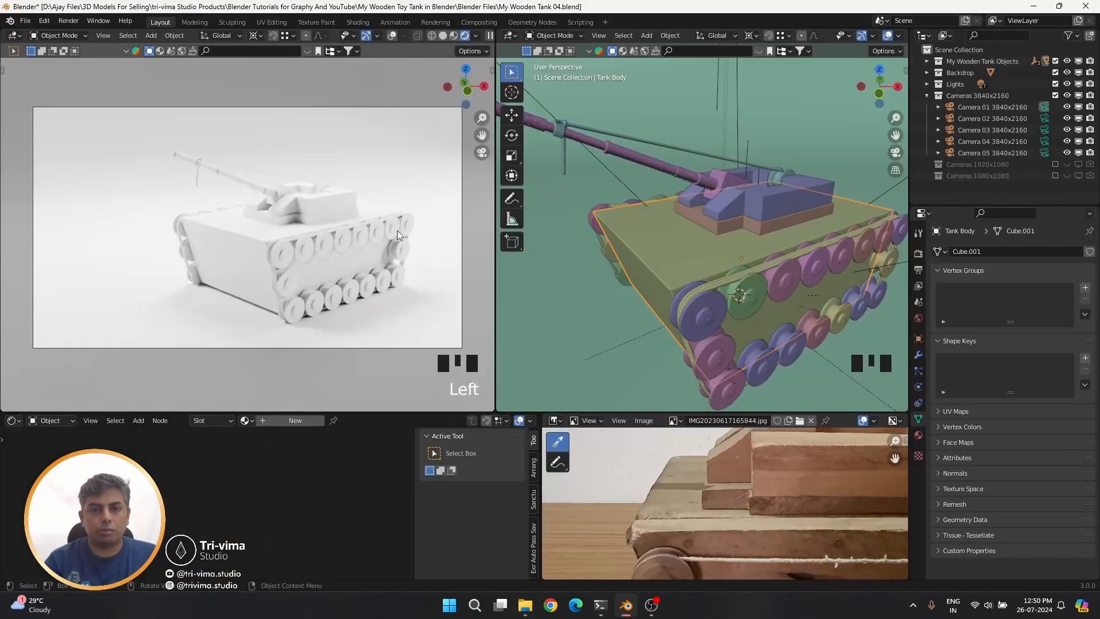
{"action": "left_click", "coordinate": [451, 36]}
{"action": "middle_click_drag", "start_coordinate": [782, 283], "coordinate": [659, 341]}
{"action": "scroll", "coordinate": [802, 258], "scroll_direction": "up", "scroll_amount": 3}
{"action": "left_click", "coordinate": [815, 233]}
{"action": "key", "text": "Tab"}
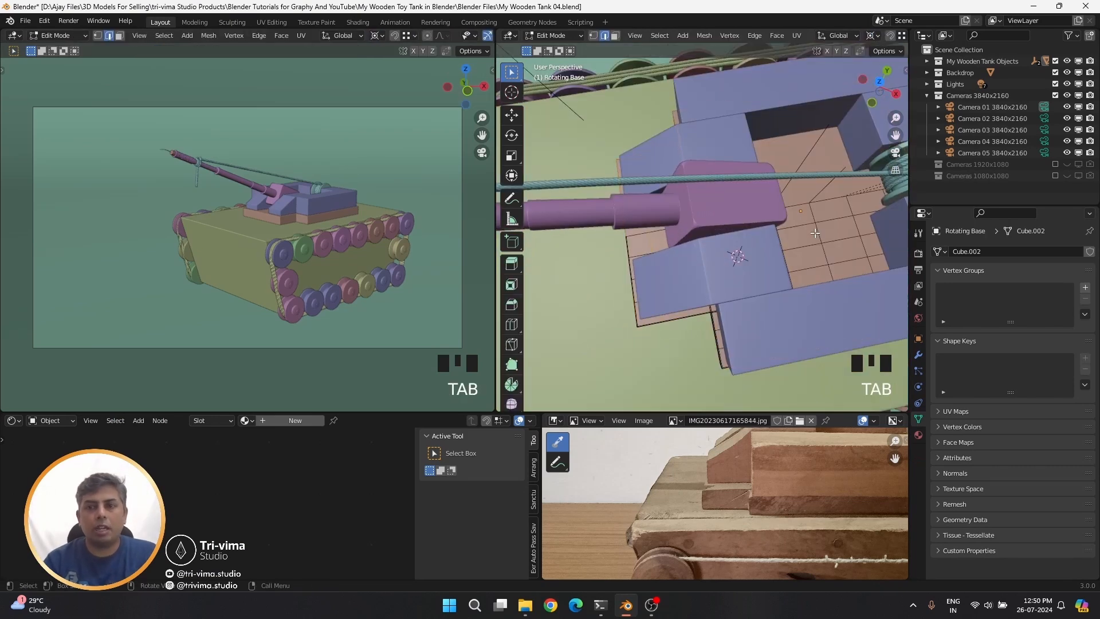
Duplicate the centreline vertex on the Rotating Base's top face in place and separate it into its own object
{"action": "left_click", "coordinate": [812, 203]}
{"action": "key", "text": "1"}
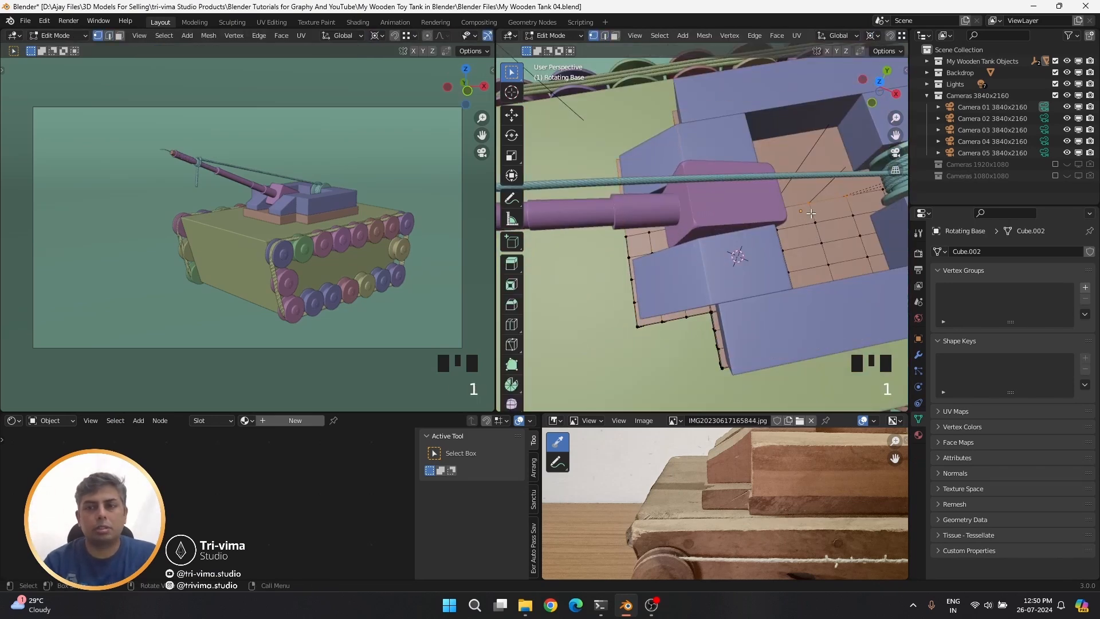
{"action": "left_click", "coordinate": [793, 253]}
{"action": "key", "text": "ctrl+space"}
{"action": "scroll", "coordinate": [533, 372], "scroll_direction": "up", "scroll_amount": 2}
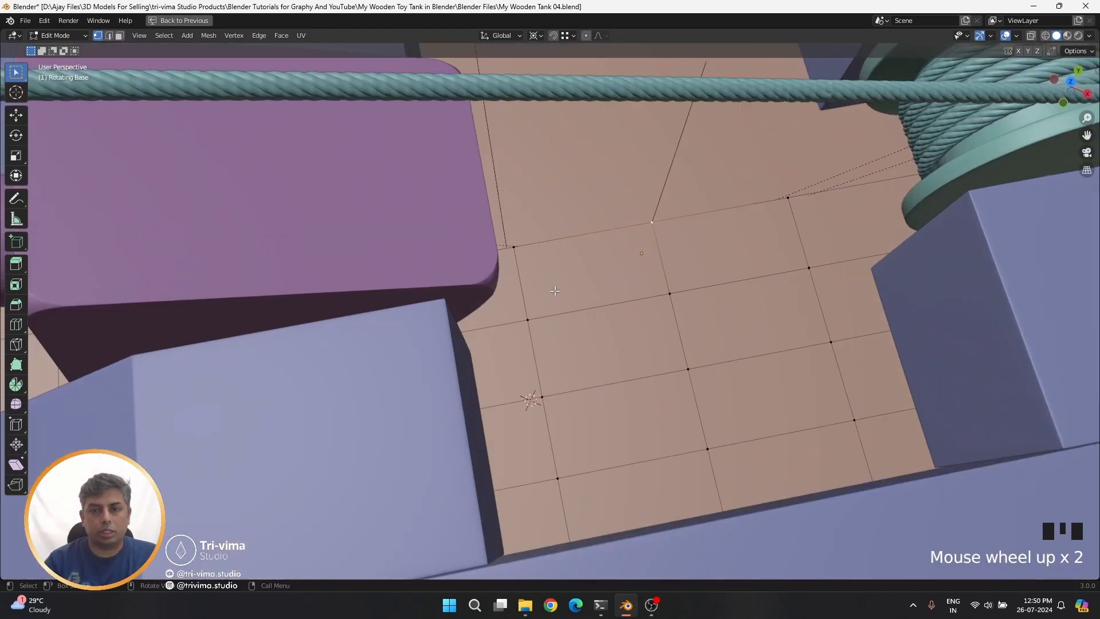
{"action": "middle_click_drag", "start_coordinate": [534, 373], "coordinate": [532, 319], "text": "shift"}
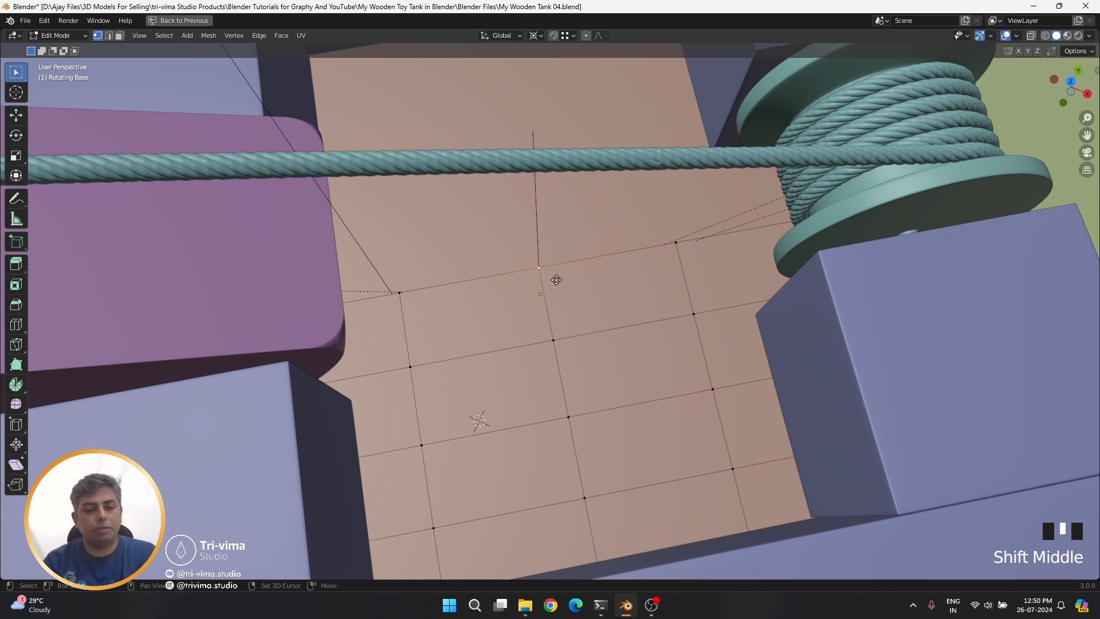
{"action": "key", "text": "shift+d"}
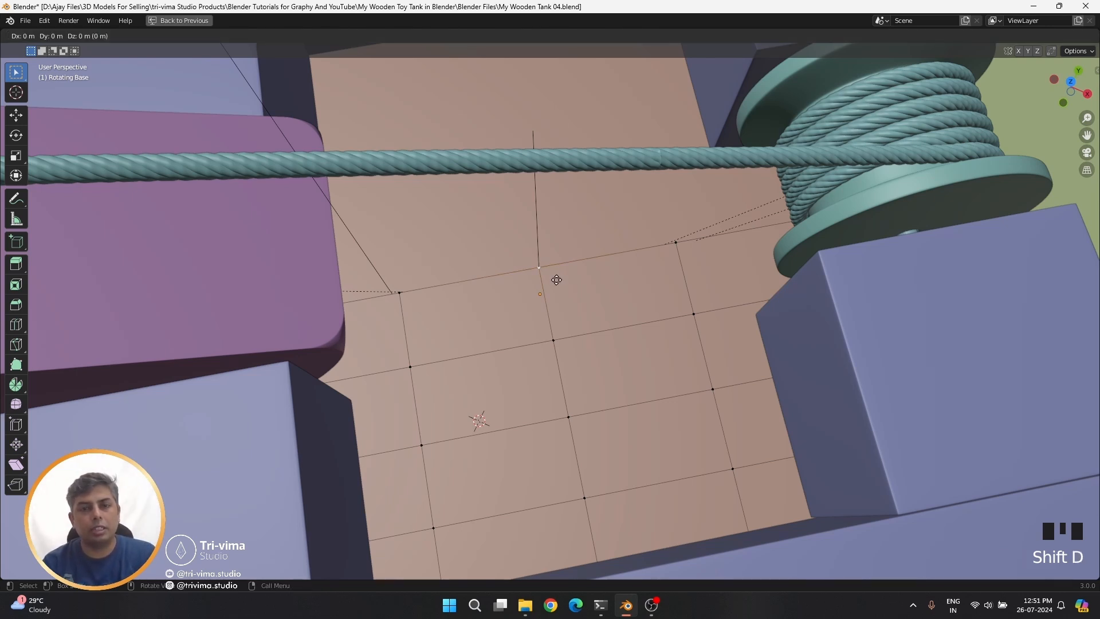
{"action": "right_click", "coordinate": [556, 280]}
{"action": "key", "text": "p"}
{"action": "left_click", "coordinate": [555, 280]}
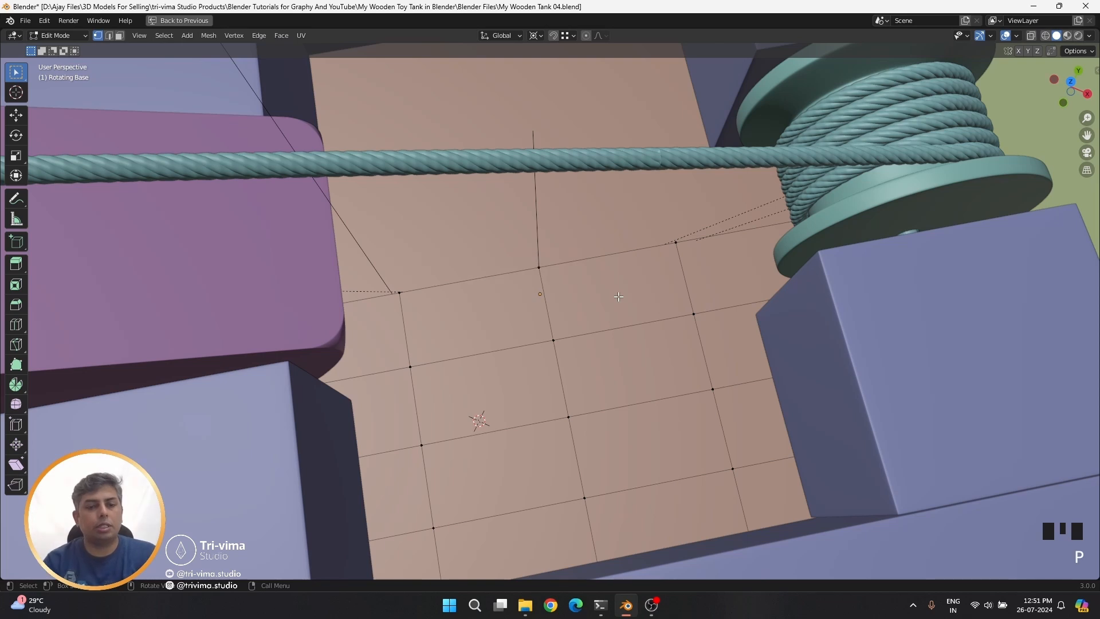
Try a vertex bevel on the separated vertex, undo it, and turn on X-ray display
{"action": "key", "text": "Tab"}
{"action": "left_click", "coordinate": [550, 293]}
{"action": "left_click", "coordinate": [538, 268]}
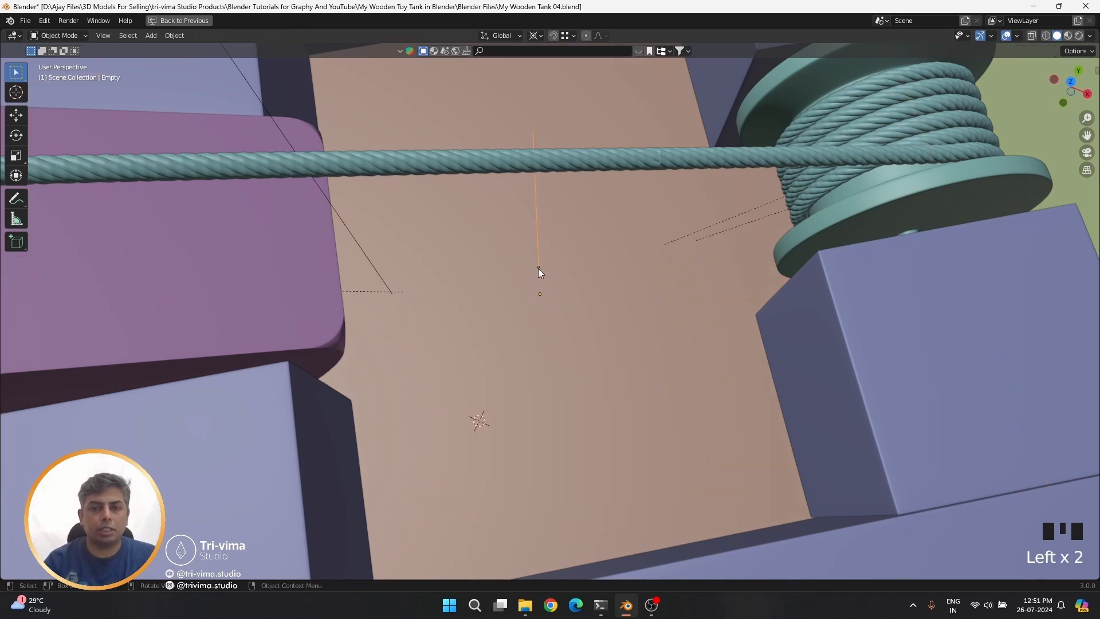
{"action": "key", "text": "Tab"}
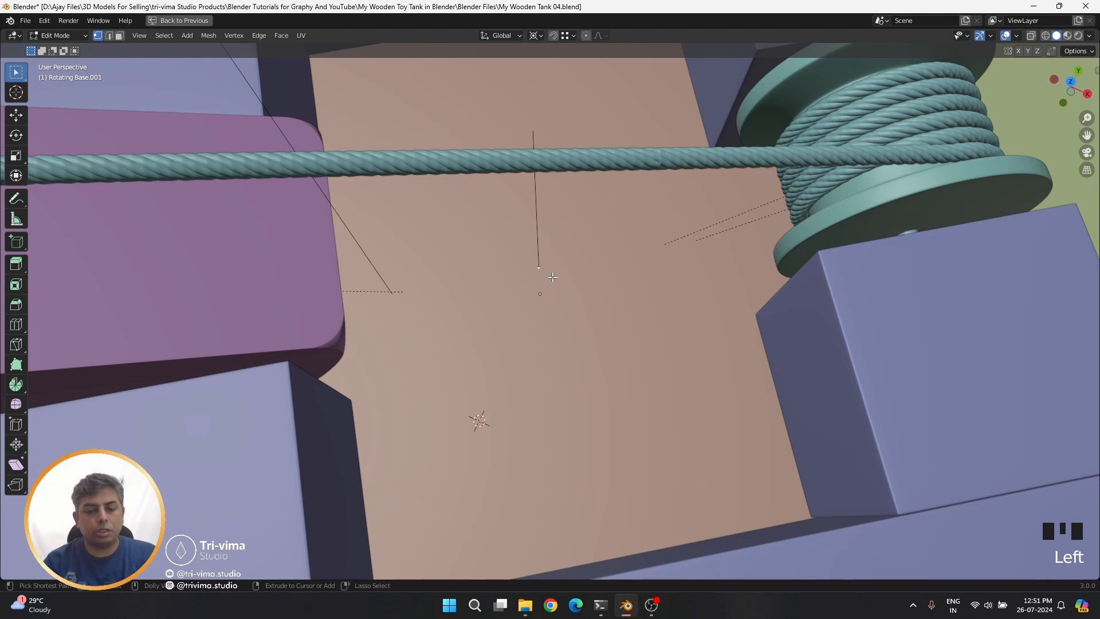
{"action": "key", "text": "shift+ctrl+b"}
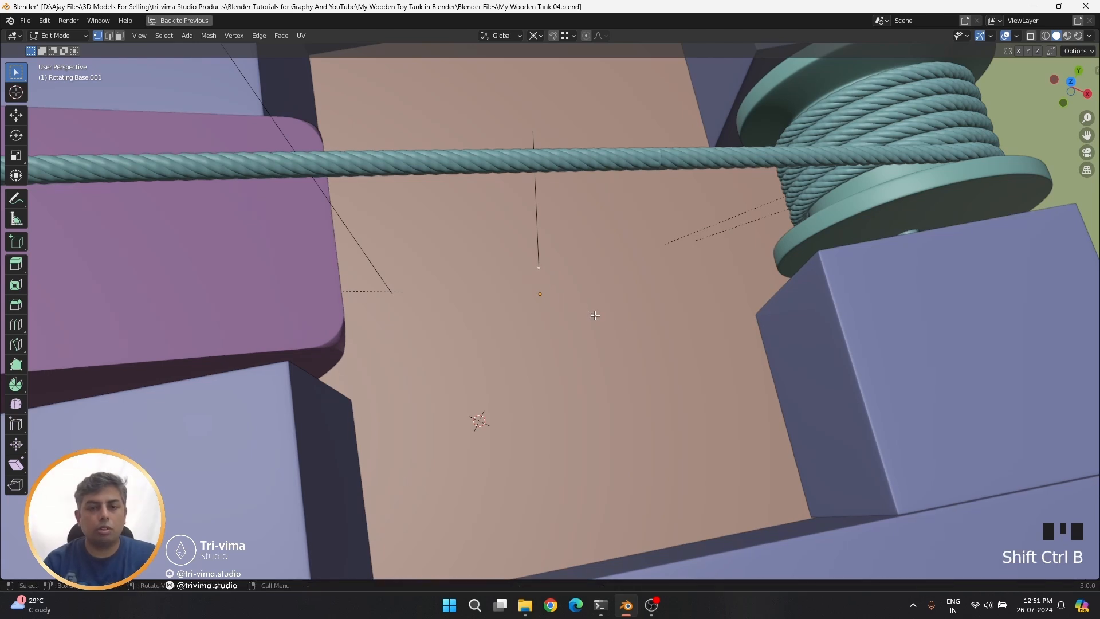
{"action": "key", "text": "alt+z"}
{"action": "key", "text": "ctrl+z"}
{"action": "key", "text": "ctrl+z"}
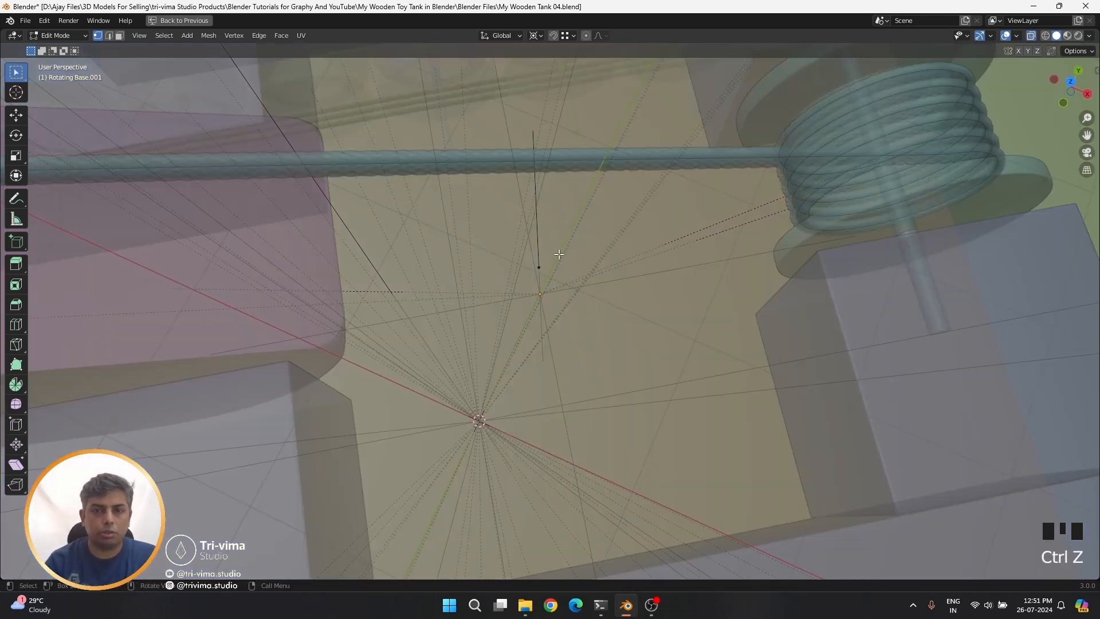
Try extruding the separated vertex along the X axis in both directions, starting with about 0.19 m along positive X
{"action": "left_click", "coordinate": [541, 269]}
{"action": "left_click", "coordinate": [538, 269]}
{"action": "left_click", "coordinate": [539, 269]}
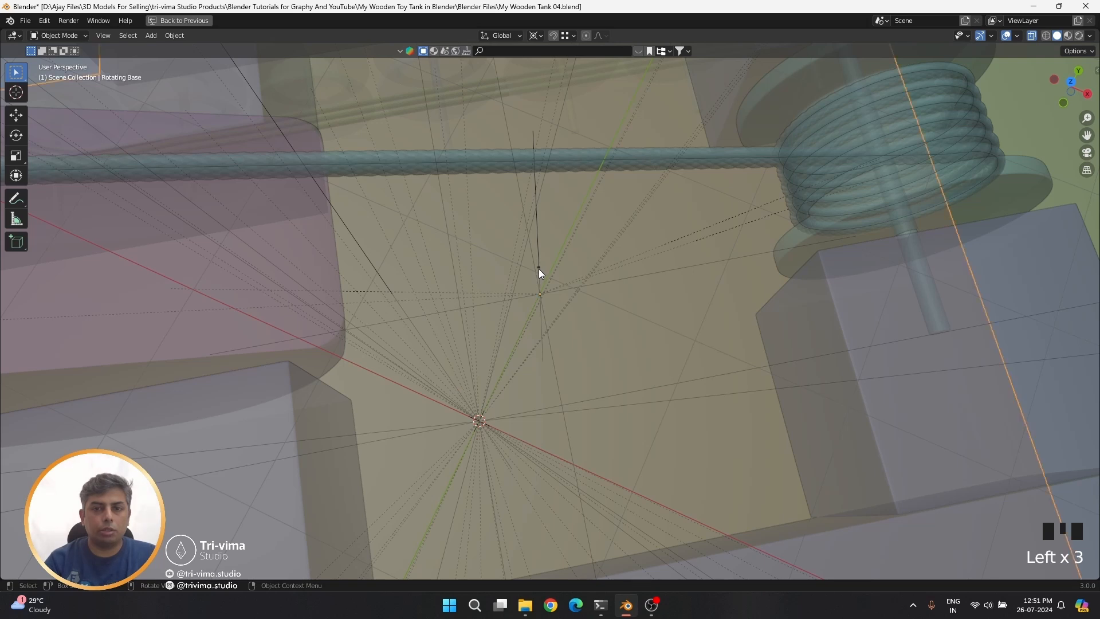
{"action": "left_click", "coordinate": [538, 269]}
{"action": "left_click", "coordinate": [538, 269]}
{"action": "left_click", "coordinate": [539, 269]}
{"action": "key", "text": "Tab"}
{"action": "left_click", "coordinate": [587, 342]}
{"action": "key", "text": "e"}
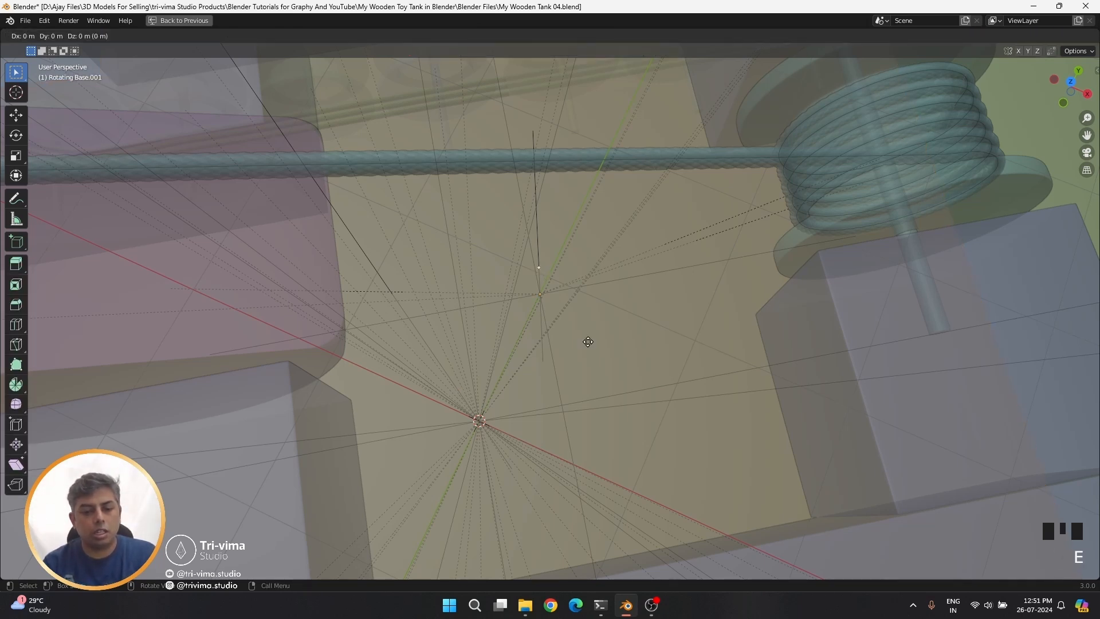
{"action": "key", "text": "x"}
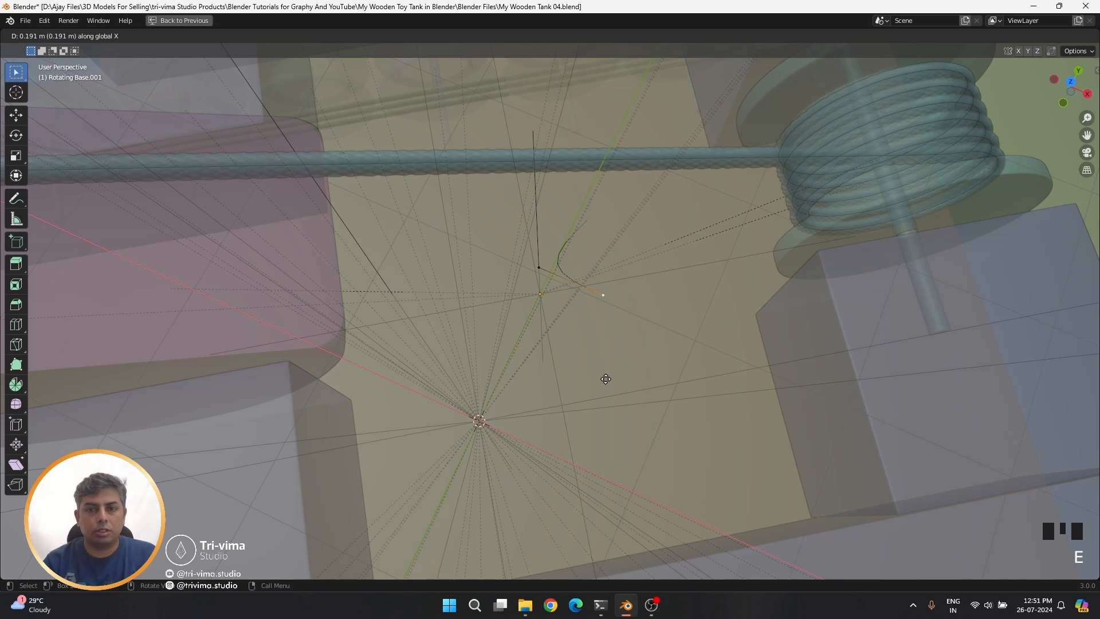
{"action": "left_click", "coordinate": [606, 378]}
{"action": "left_click", "coordinate": [534, 264]}
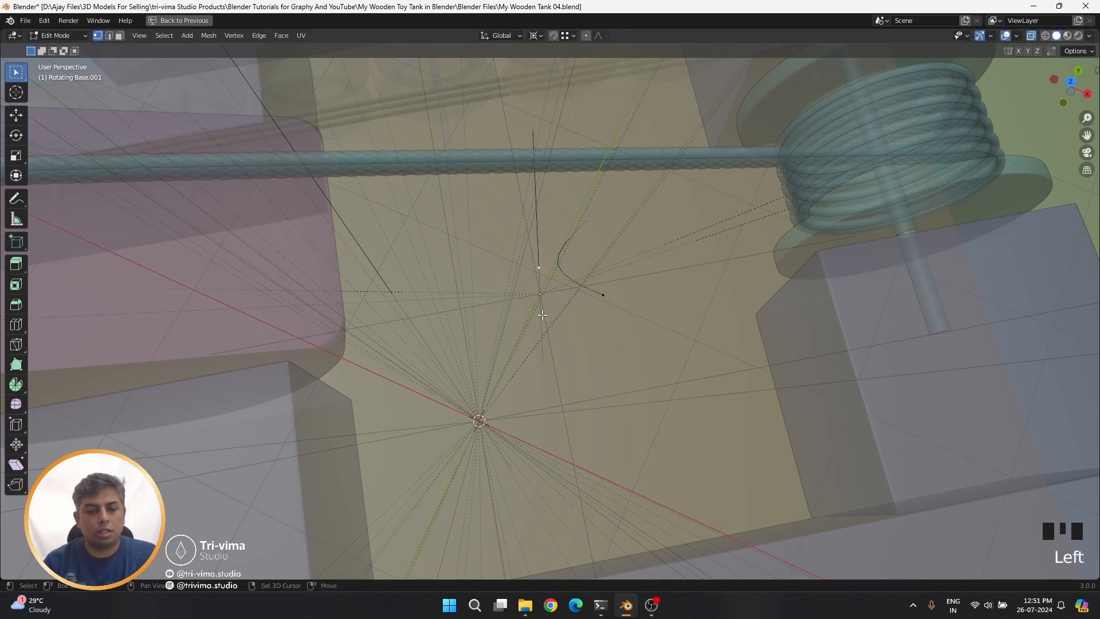
{"action": "key", "text": "e"}
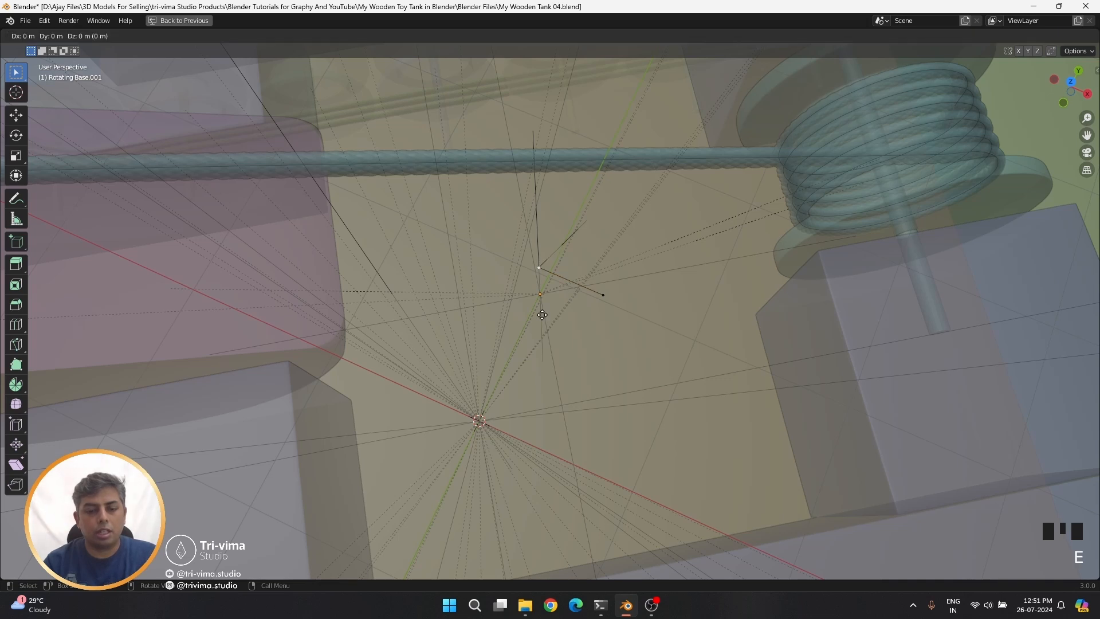
{"action": "left_click", "coordinate": [509, 308]}
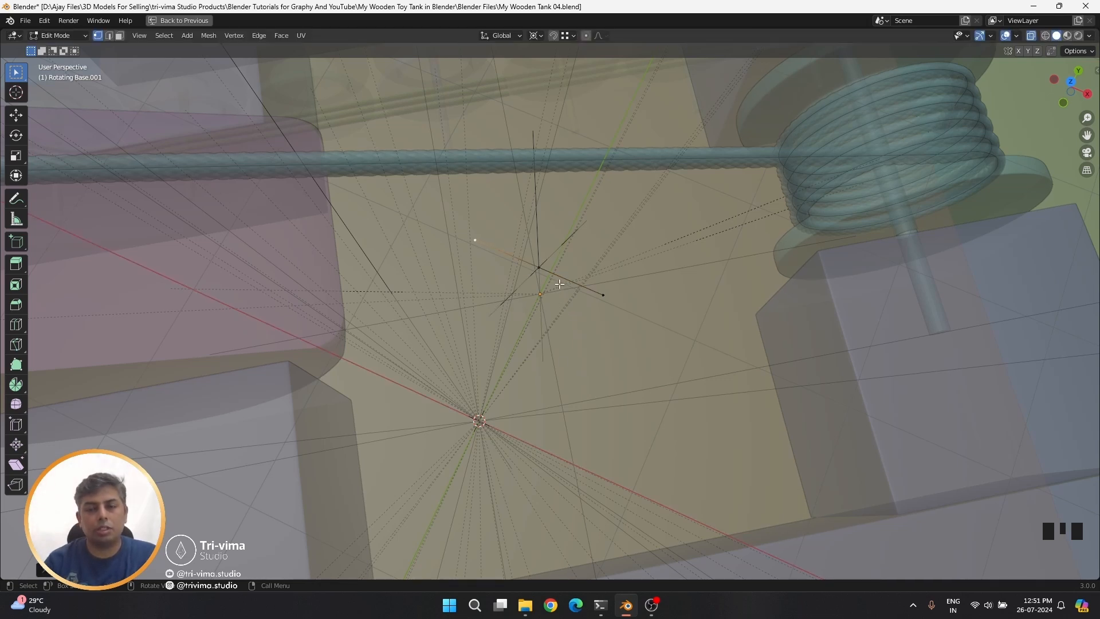
{"action": "key", "text": "Tab"}
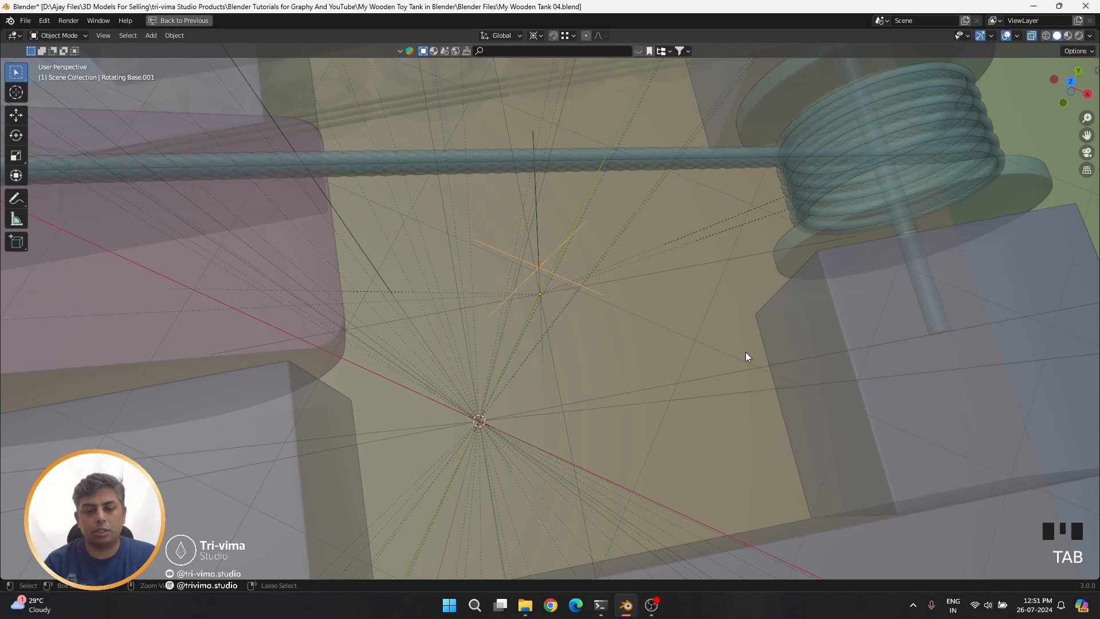
Restore the full workspace layout and show the separated object in top orthographic view
{"action": "key", "text": "ctrl+space"}
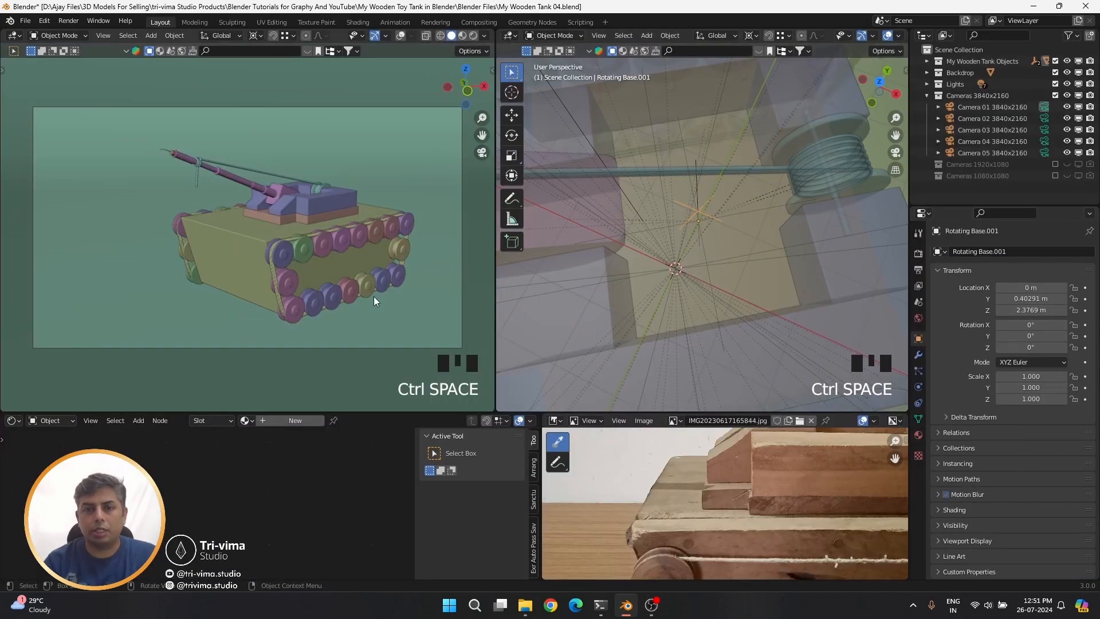
{"action": "key", "text": "KP_7"}
{"action": "middle_click_drag", "start_coordinate": [668, 192], "coordinate": [665, 271], "text": "shift"}
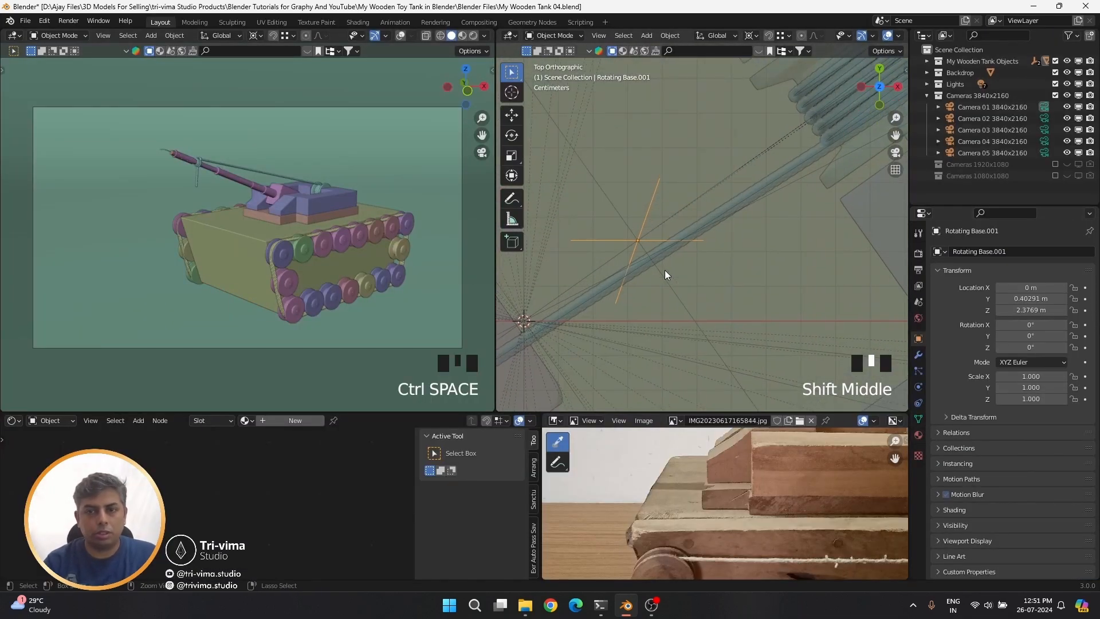
Undo the two X-axis extrusions of the separated vertex
{"action": "key", "text": "ctrl+z"}
{"action": "key", "text": "ctrl+z"}
{"action": "key", "text": "ctrl+z"}
{"action": "key", "text": "ctrl+z"}
{"action": "key", "text": "ctrl+z"}
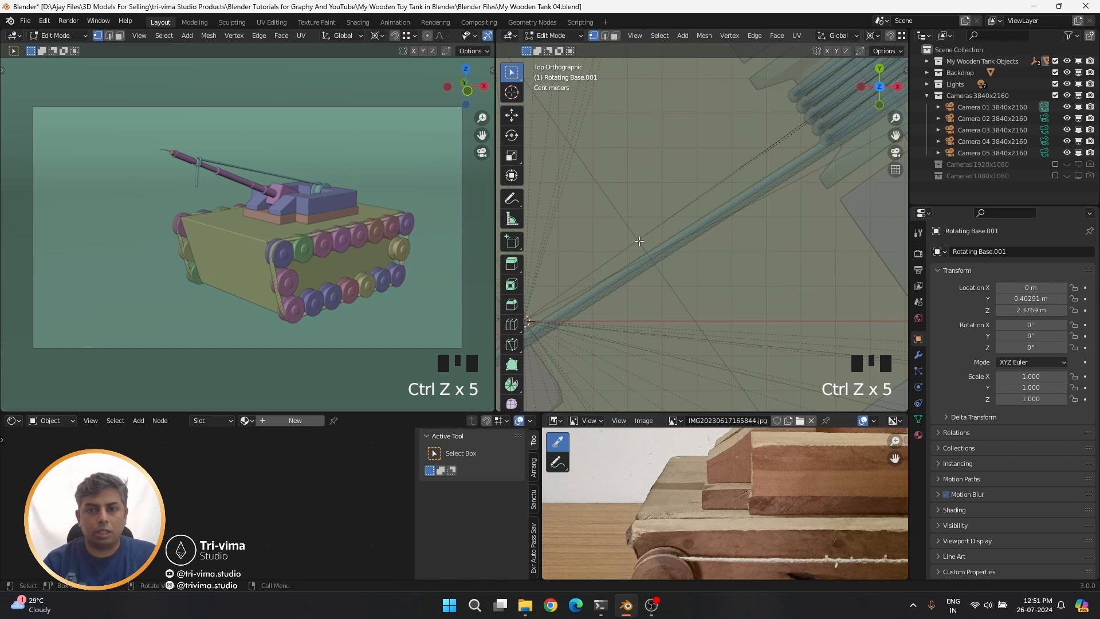
Select the separated vertex and remove the Subdivision and Mirror modifiers from its object
{"action": "left_click", "coordinate": [639, 242]}
{"action": "left_click", "coordinate": [918, 355]}
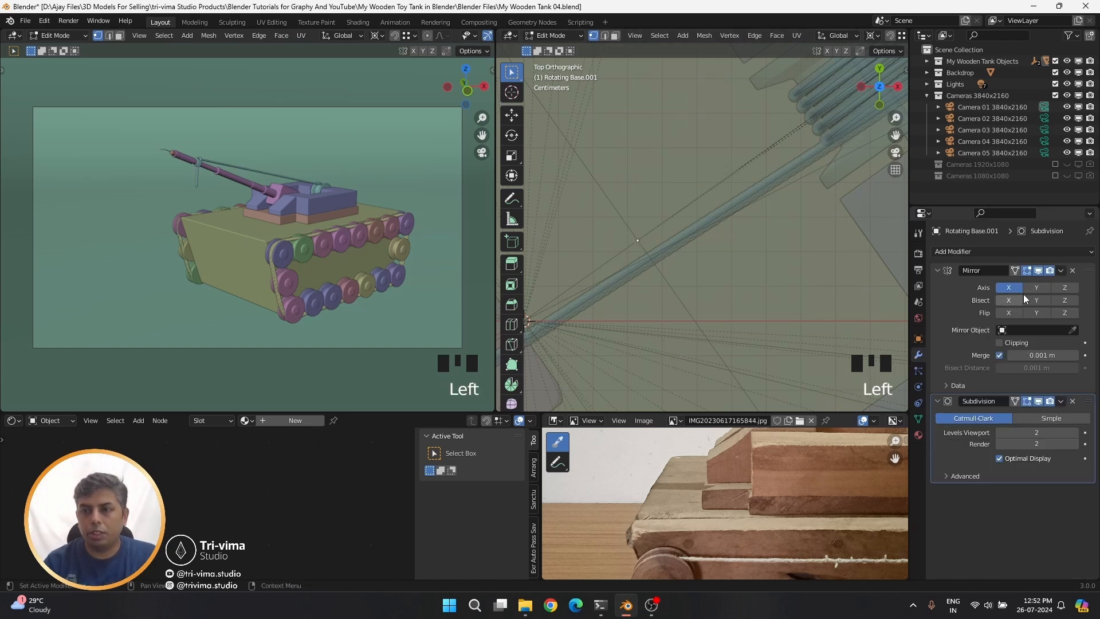
{"action": "left_click", "coordinate": [1072, 401]}
{"action": "left_click", "coordinate": [1072, 270]}
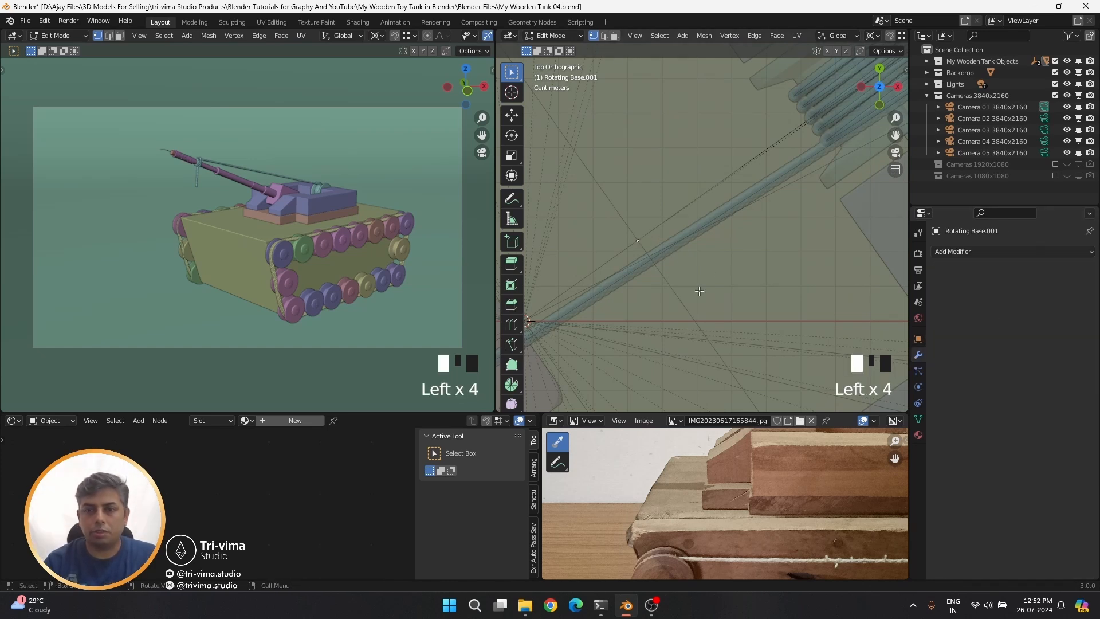
Extrude the vertex about 0.27 m along positive X and its centre point about 0.27 m along negative X
{"action": "key", "text": "e"}
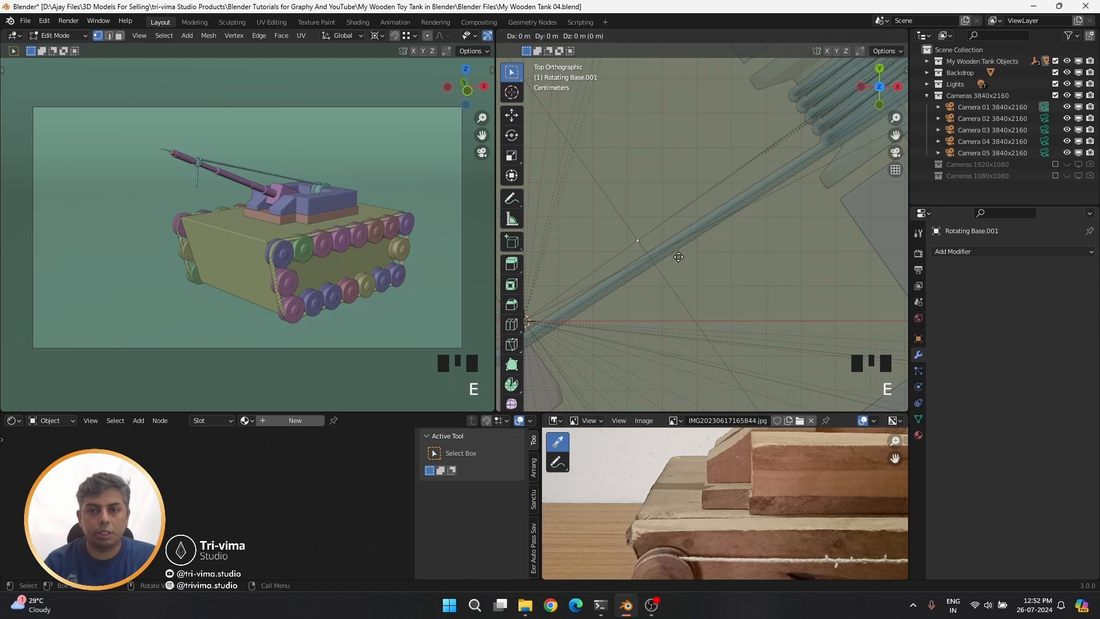
{"action": "key", "text": "x"}
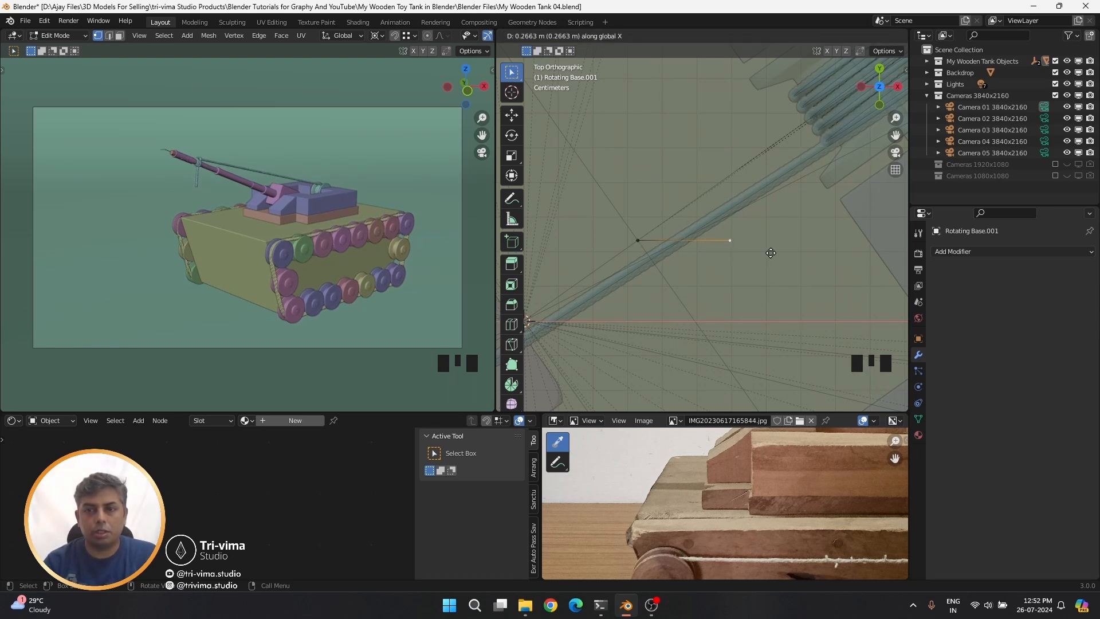
{"action": "left_click", "coordinate": [767, 254]}
{"action": "left_click", "coordinate": [644, 241]}
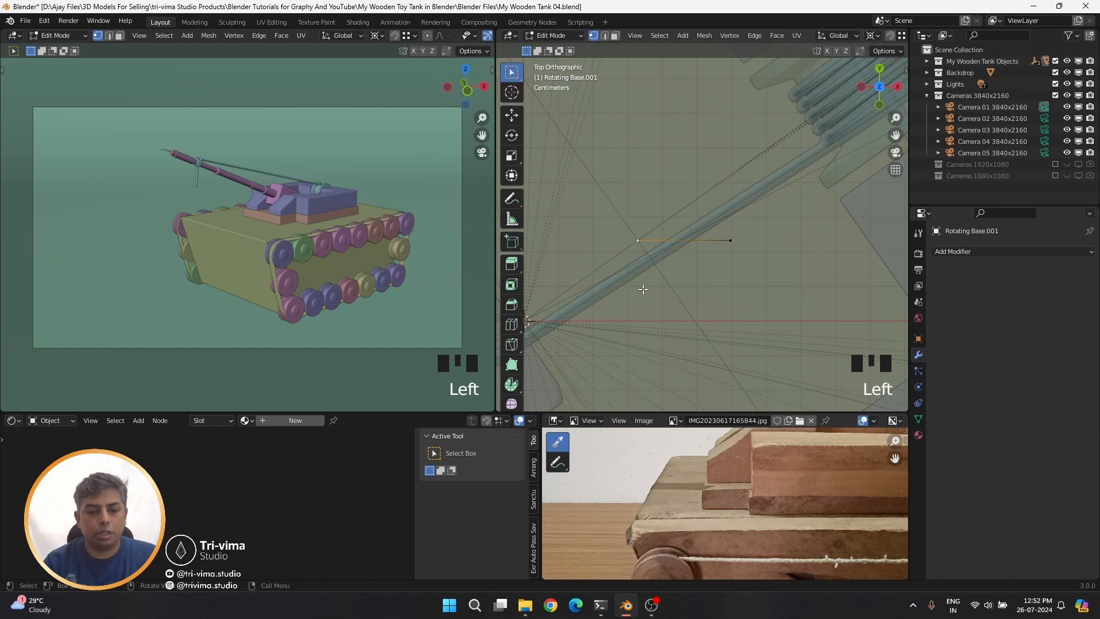
{"action": "key", "text": "e"}
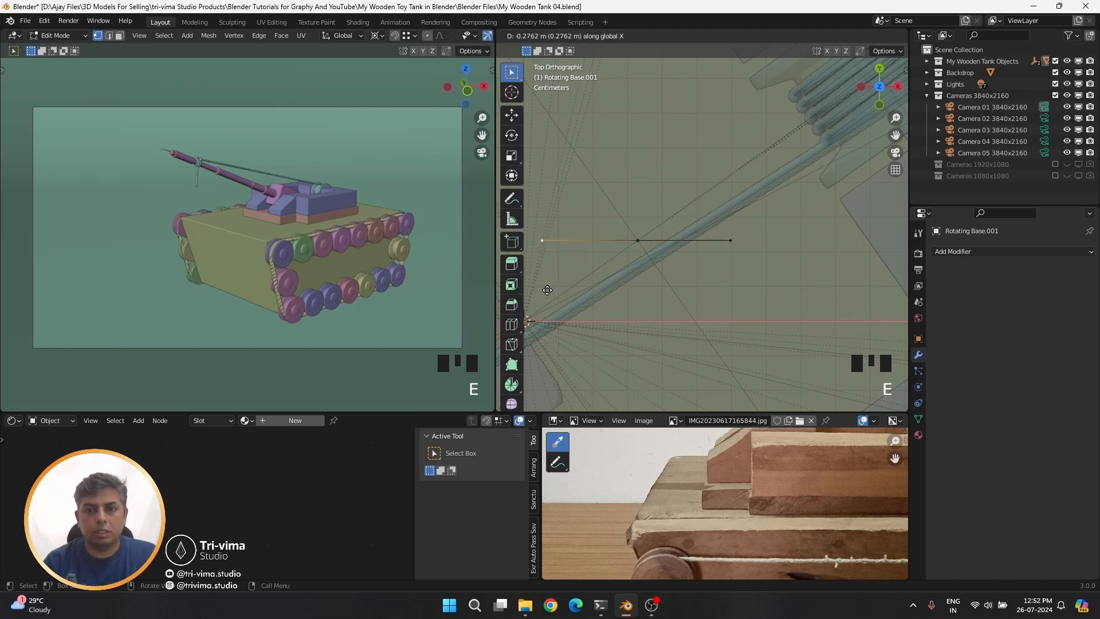
{"action": "left_click", "coordinate": [551, 291]}
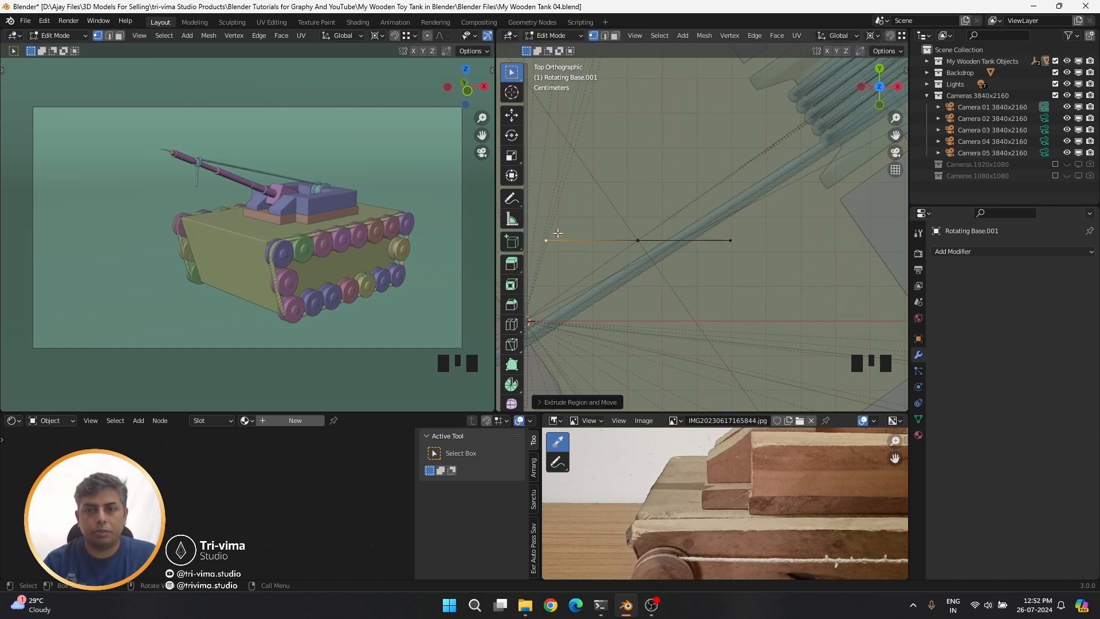
Extrude the whole line of three vertices about 0.26 m along positive Y to form two faces
{"action": "left_click_drag", "start_coordinate": [540, 220], "coordinate": [736, 278]}
{"action": "key", "text": "e"}
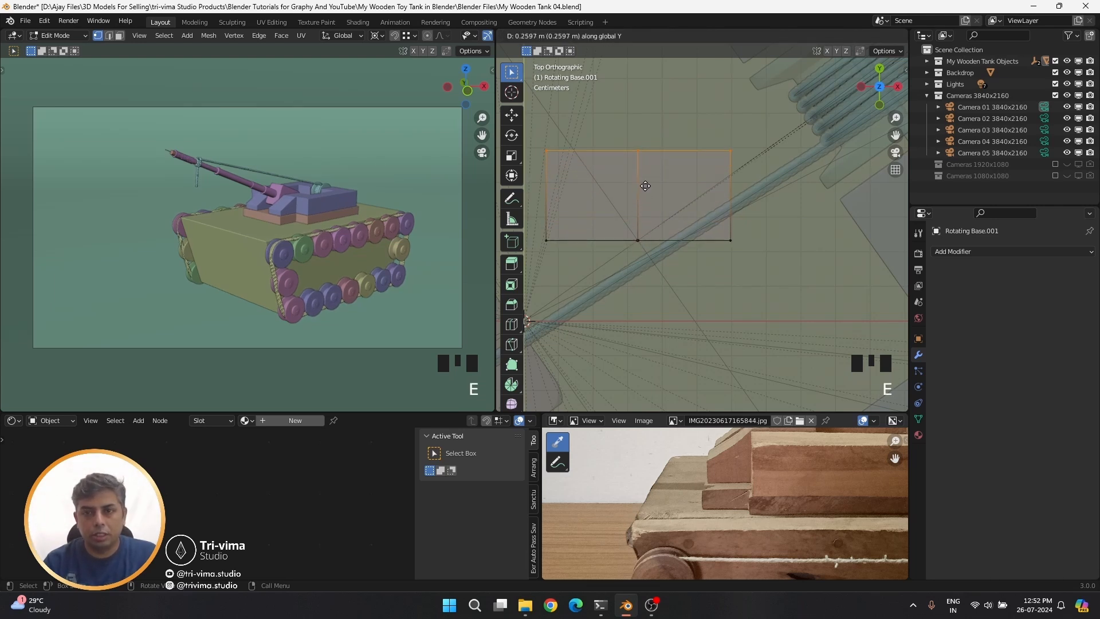
{"action": "left_click", "coordinate": [645, 186]}
Extrude the lower line of three vertices along negative Y to form a square grid of four faces
{"action": "left_click_drag", "start_coordinate": [542, 217], "coordinate": [735, 246]}
{"action": "key", "text": "e"}
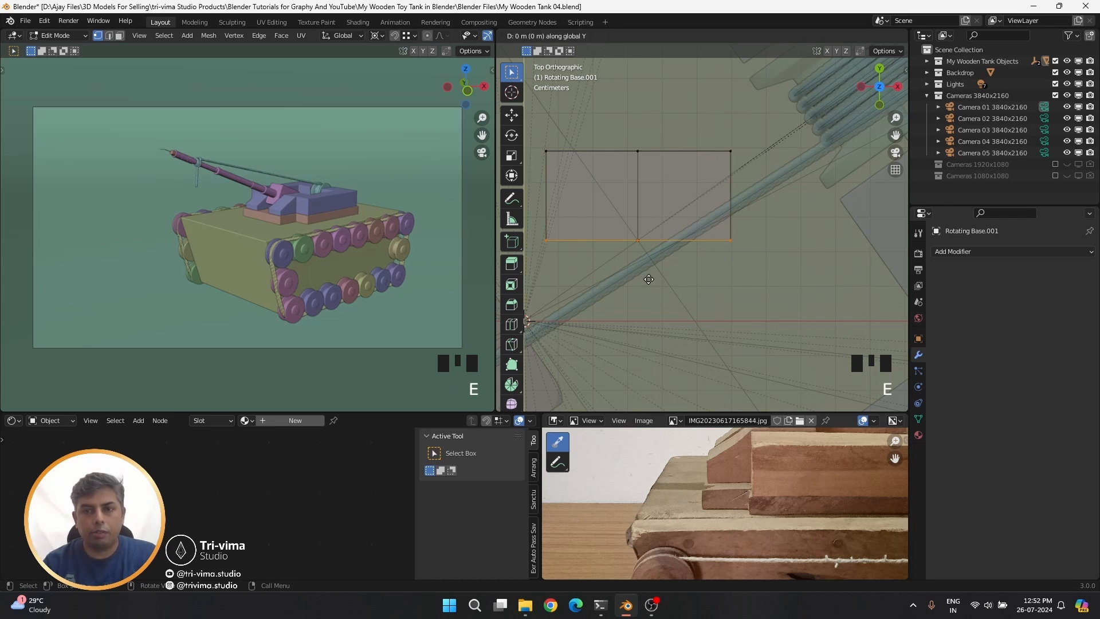
{"action": "left_click", "coordinate": [637, 366]}
Select the whole square grid and subdivide it once
{"action": "left_click_drag", "start_coordinate": [538, 144], "coordinate": [748, 344]}
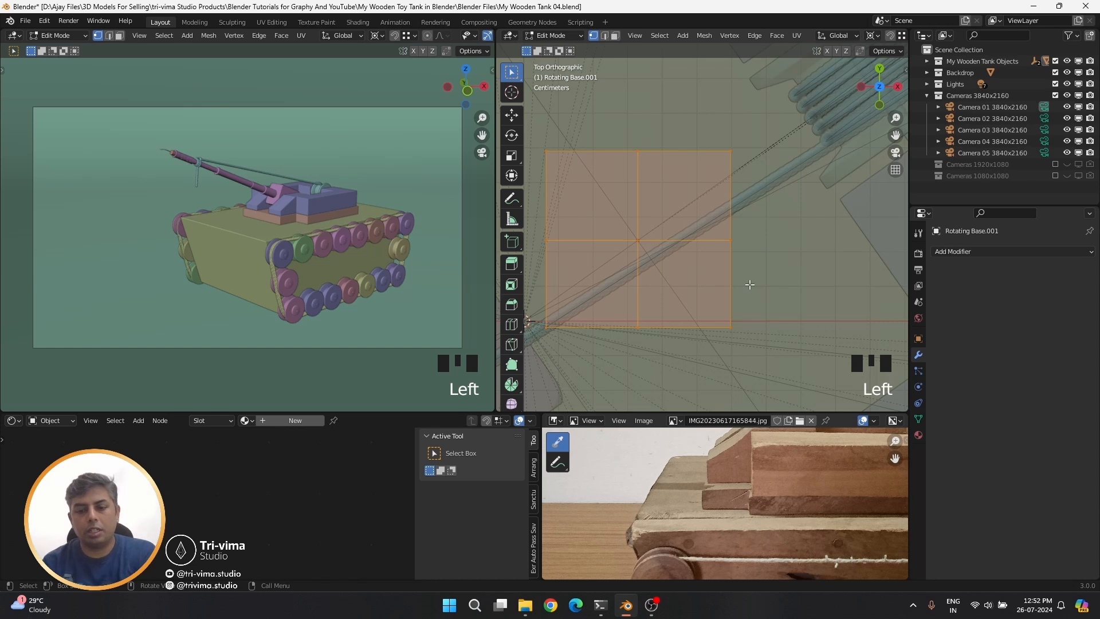
{"action": "key", "text": "ctrl"}
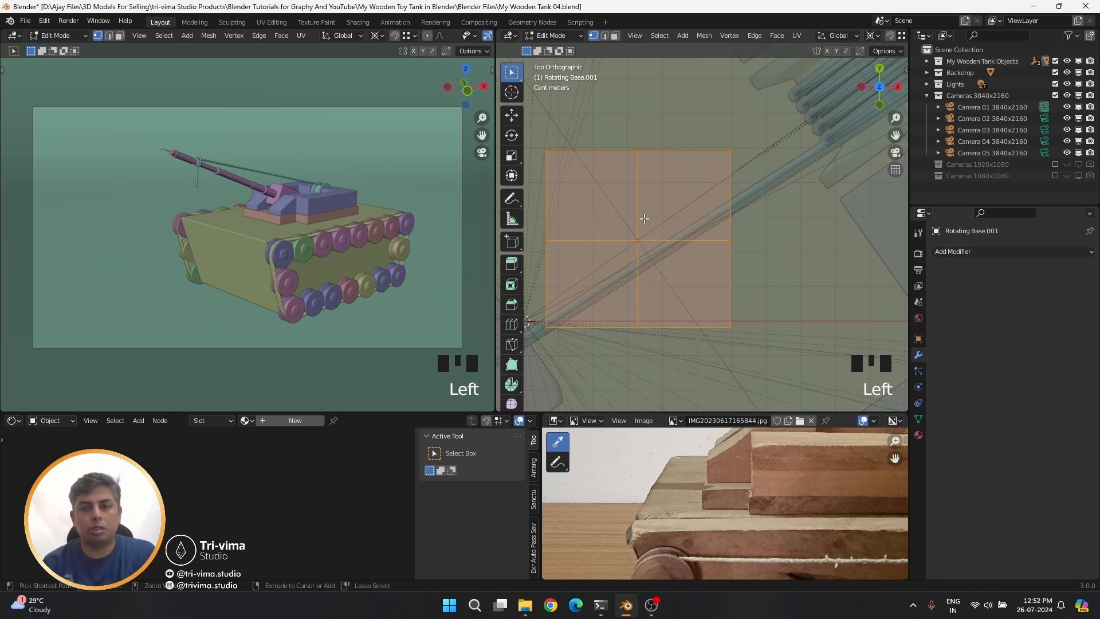
{"action": "right_click_drag", "start_coordinate": [643, 218], "coordinate": [590, 281]}
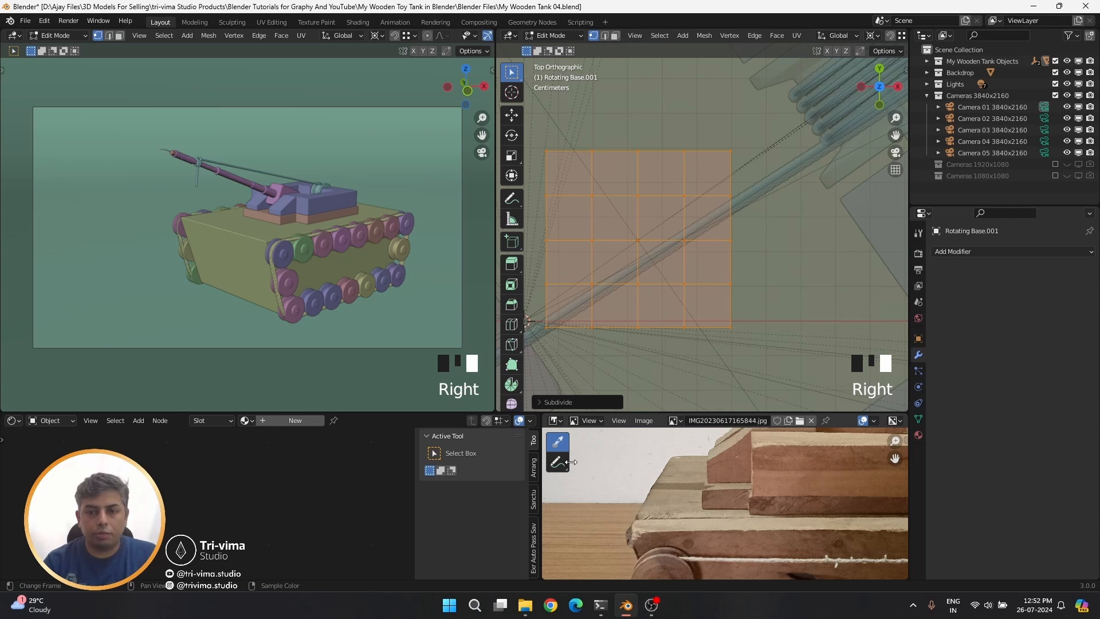
Load the reference photo IMG20230617165953.jpg in the image editor and zoom in on its round disc detail
{"action": "left_click", "coordinate": [526, 604]}
{"action": "left_click_drag", "start_coordinate": [398, 304], "coordinate": [687, 497]}
{"action": "scroll", "coordinate": [709, 501], "scroll_direction": "up", "scroll_amount": 5}
{"action": "middle_click_drag", "start_coordinate": [644, 523], "coordinate": [790, 476]}
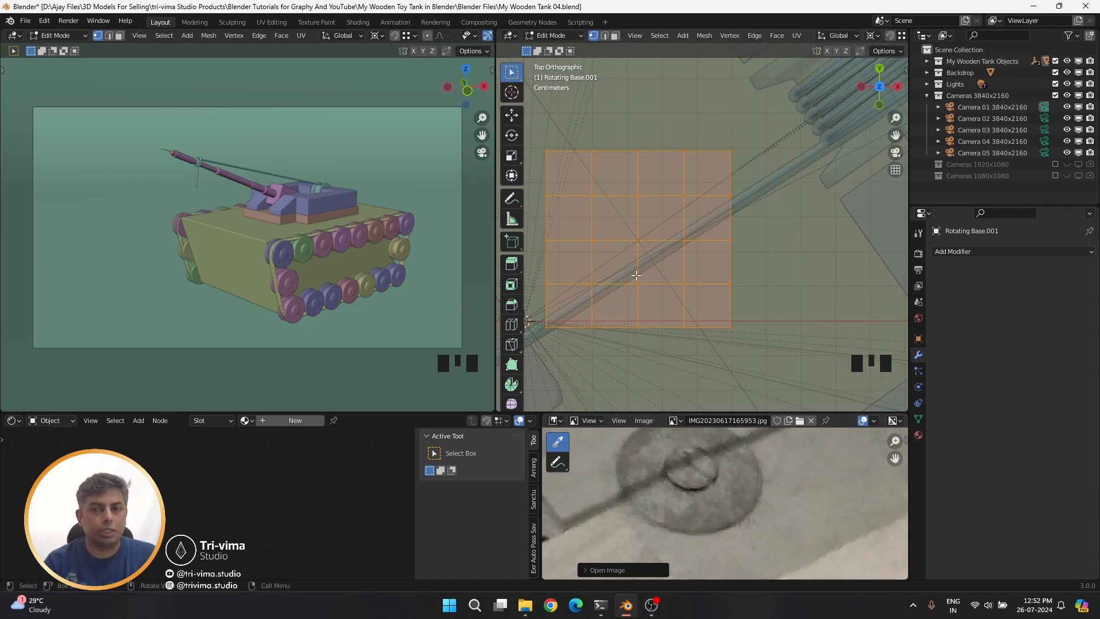
Shape the subdivided square into a round disc with the LoopTools Circle operation
{"action": "scroll", "coordinate": [636, 275], "scroll_direction": "up", "scroll_amount": 2}
{"action": "middle_click_drag", "start_coordinate": [664, 277], "coordinate": [751, 280], "text": "shift"}
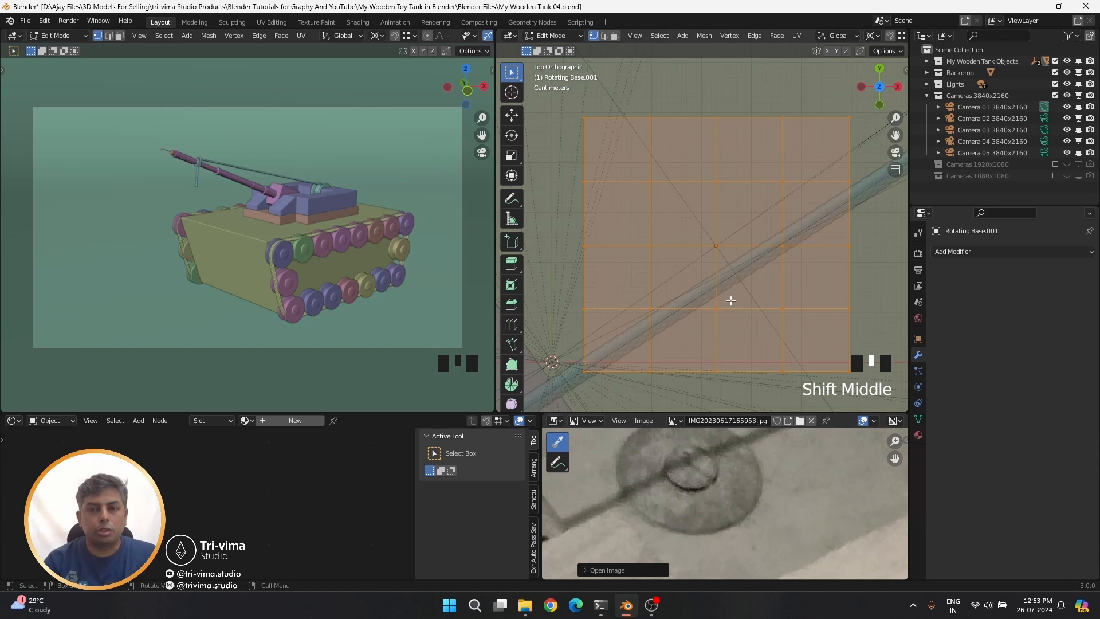
{"action": "right_click", "coordinate": [745, 271]}
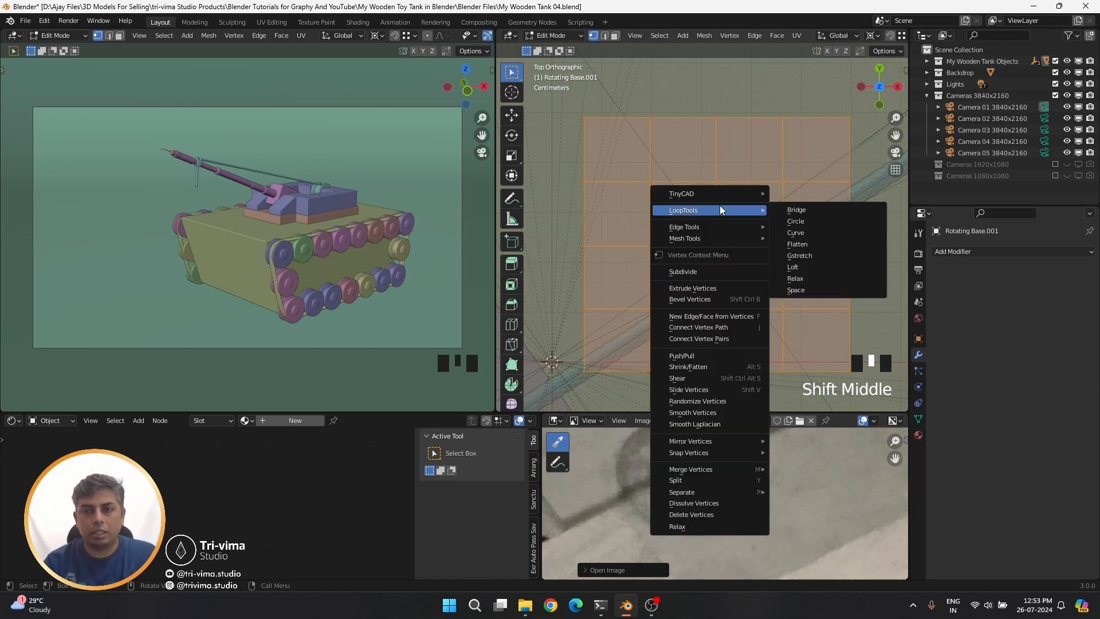
{"action": "key", "text": "Escape"}
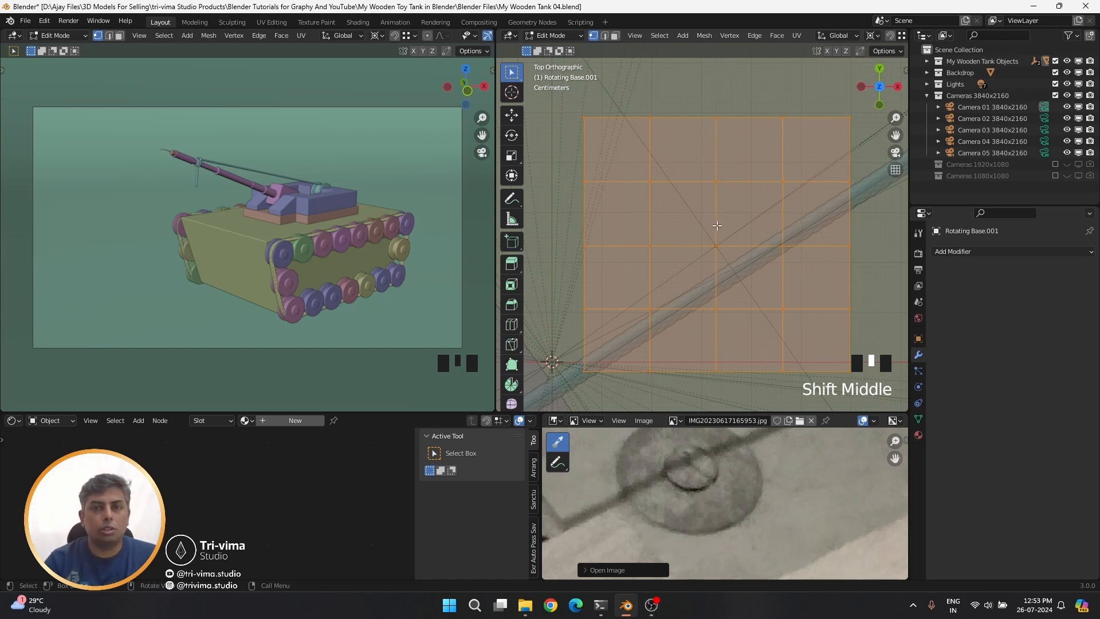
{"action": "right_click", "coordinate": [716, 252]}
{"action": "mouse_move", "coordinate": [737, 191]}
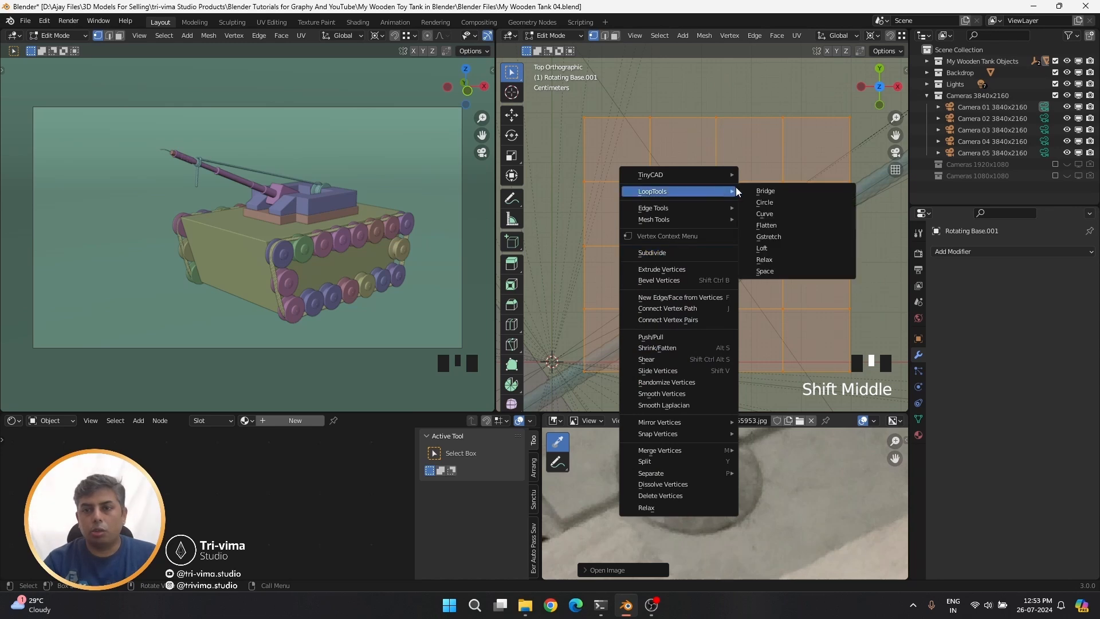
{"action": "left_click", "coordinate": [765, 202]}
{"action": "scroll", "coordinate": [761, 314], "scroll_direction": "down", "scroll_amount": 7}
{"action": "scroll", "coordinate": [761, 313], "scroll_direction": "up", "scroll_amount": 4}
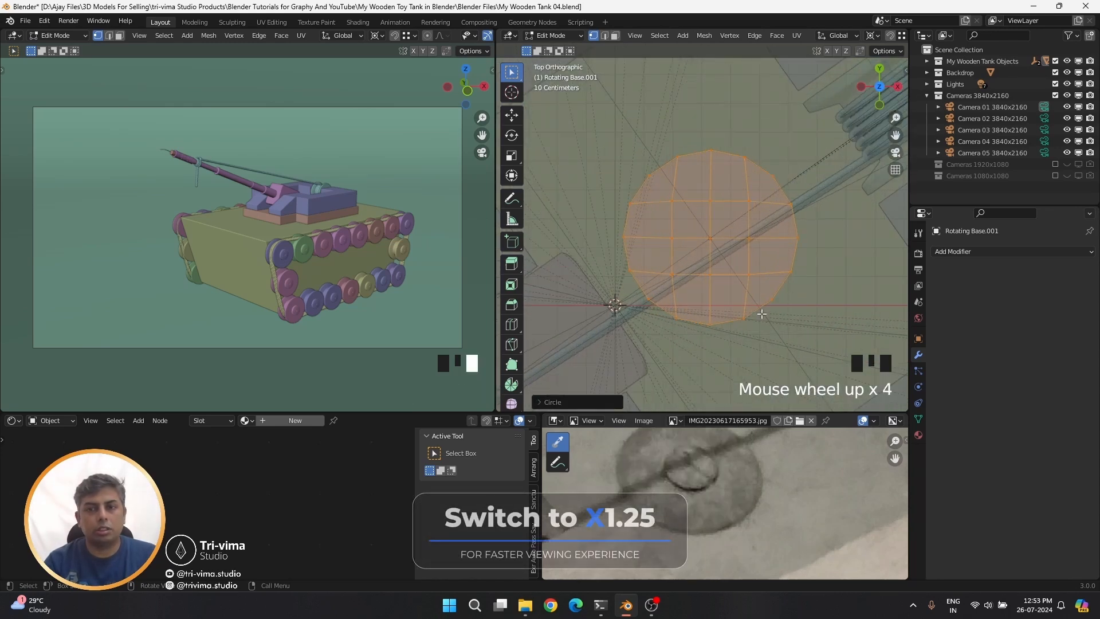
Set the pivot point to Median Point and scale the disc down to about 0.6 of its size
{"action": "key", "text": "s"}
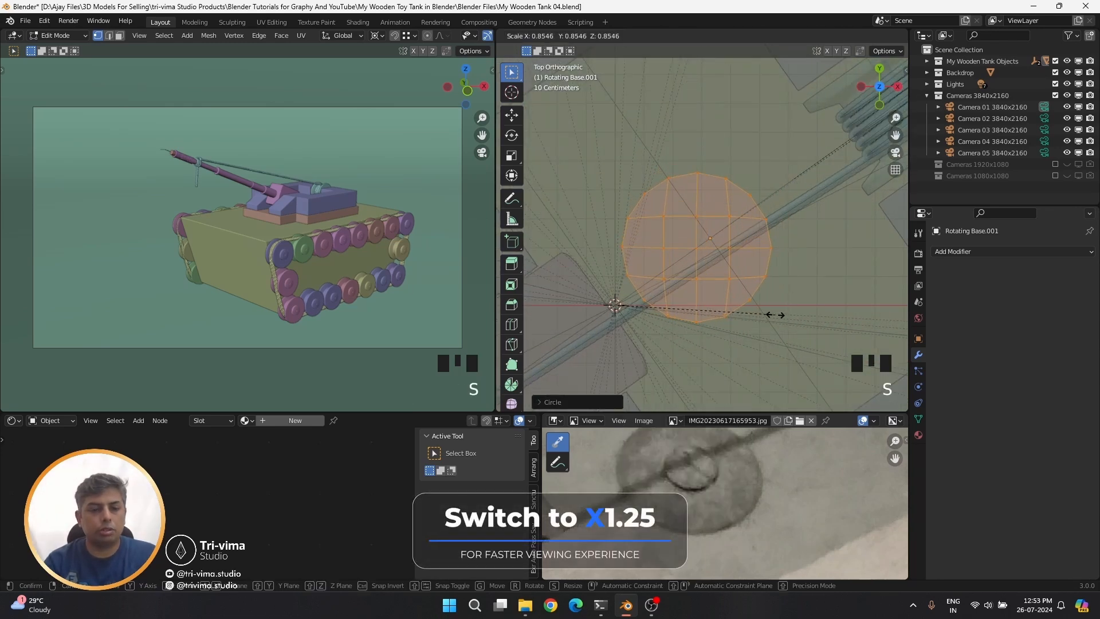
{"action": "key", "text": "Escape"}
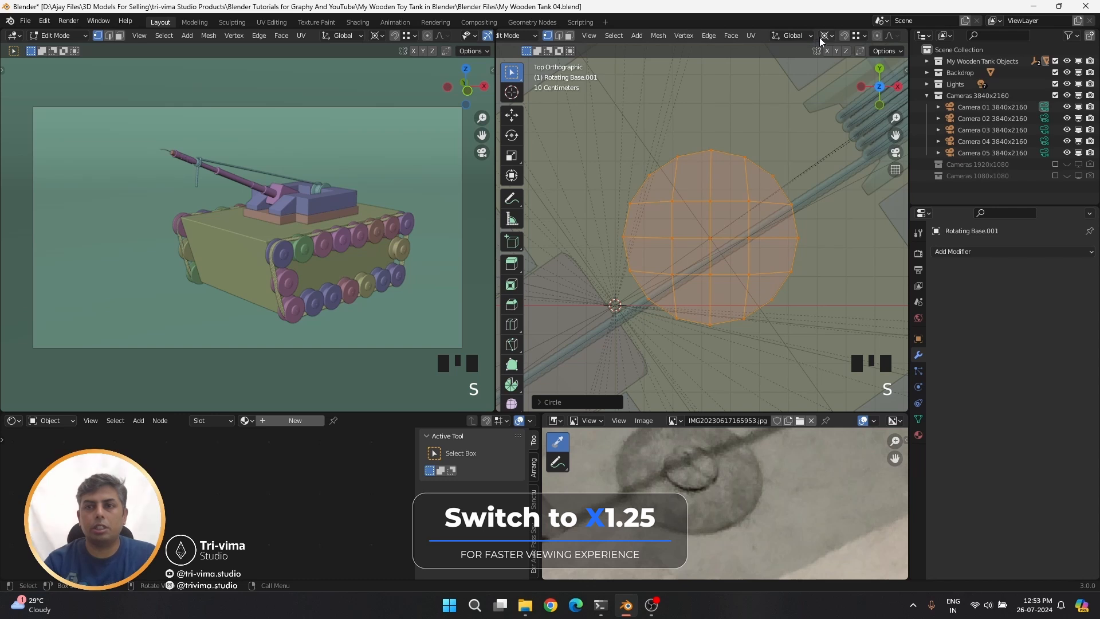
{"action": "left_click", "coordinate": [821, 37]}
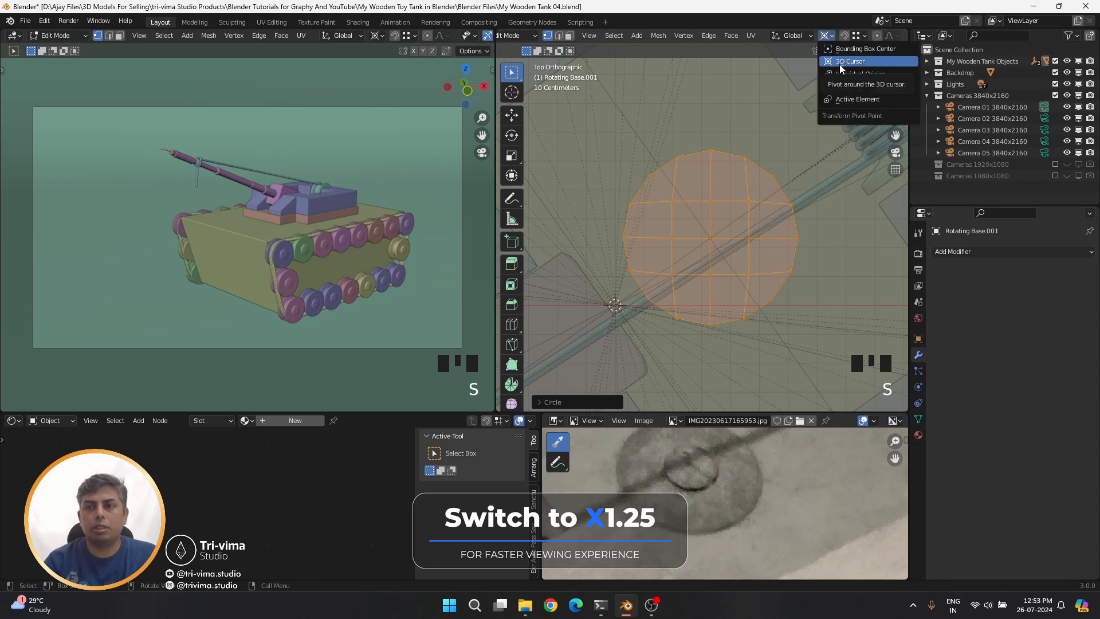
{"action": "left_click", "coordinate": [846, 88]}
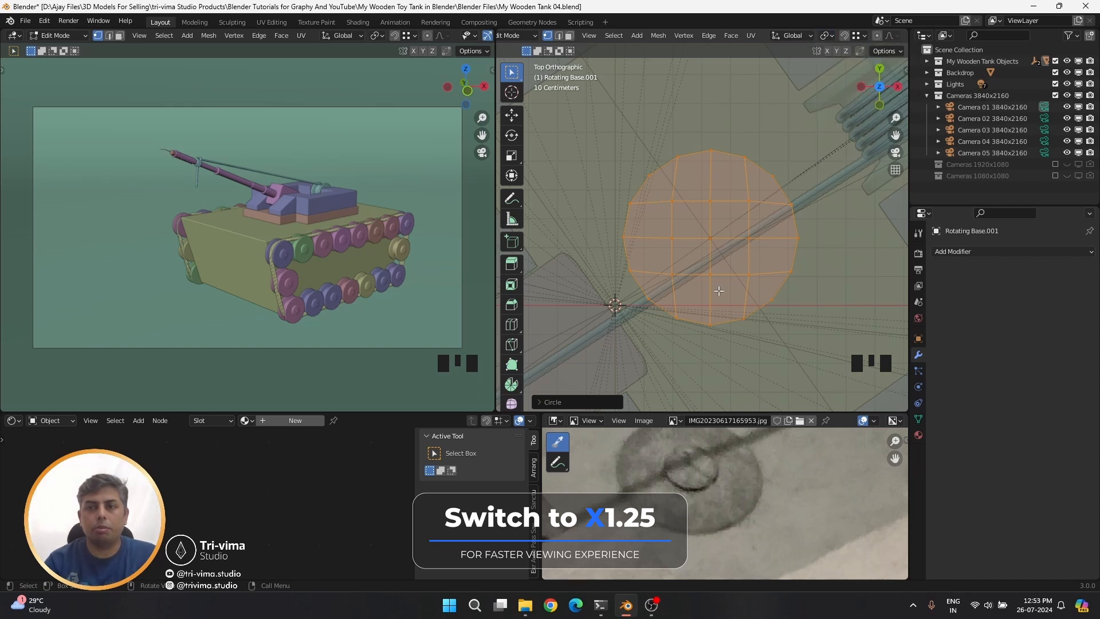
{"action": "key", "text": "s"}
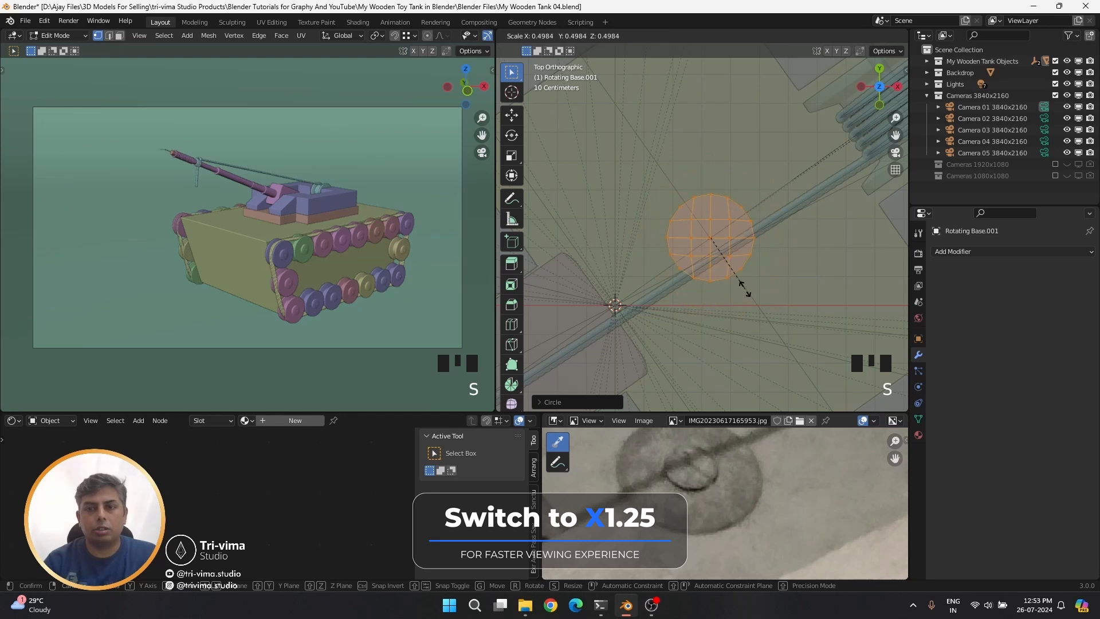
{"action": "left_click", "coordinate": [748, 291]}
{"action": "key", "text": "s"}
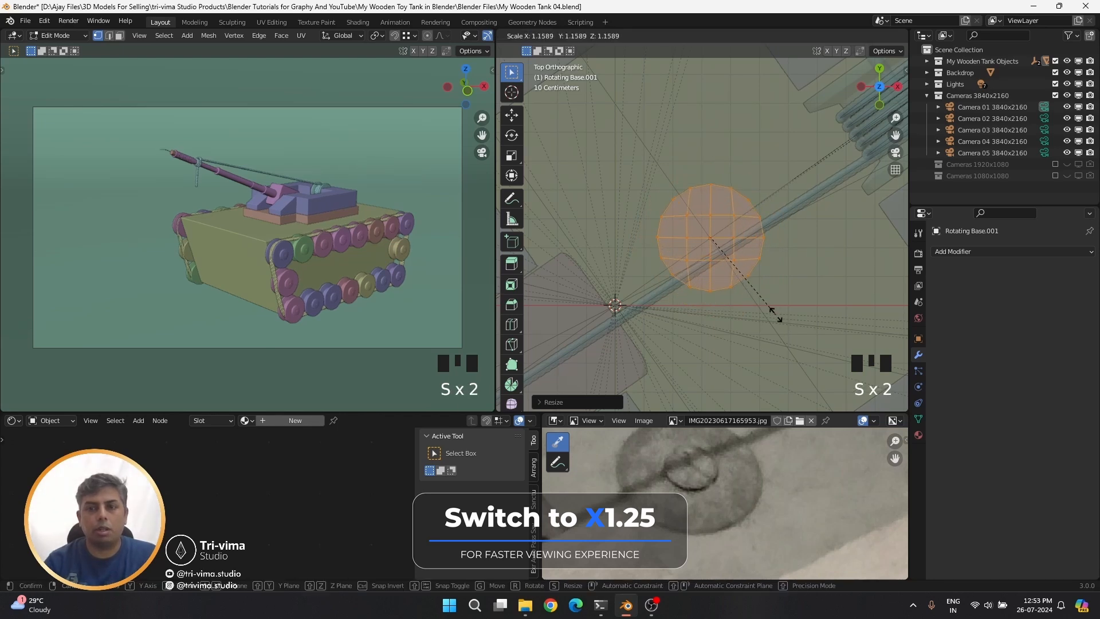
Select the disc's central vertices and round them with the LoopTools Circle operation
{"action": "left_click", "coordinate": [687, 233]}
{"action": "right_click", "coordinate": [687, 233]}
{"action": "mouse_move", "coordinate": [686, 233]}
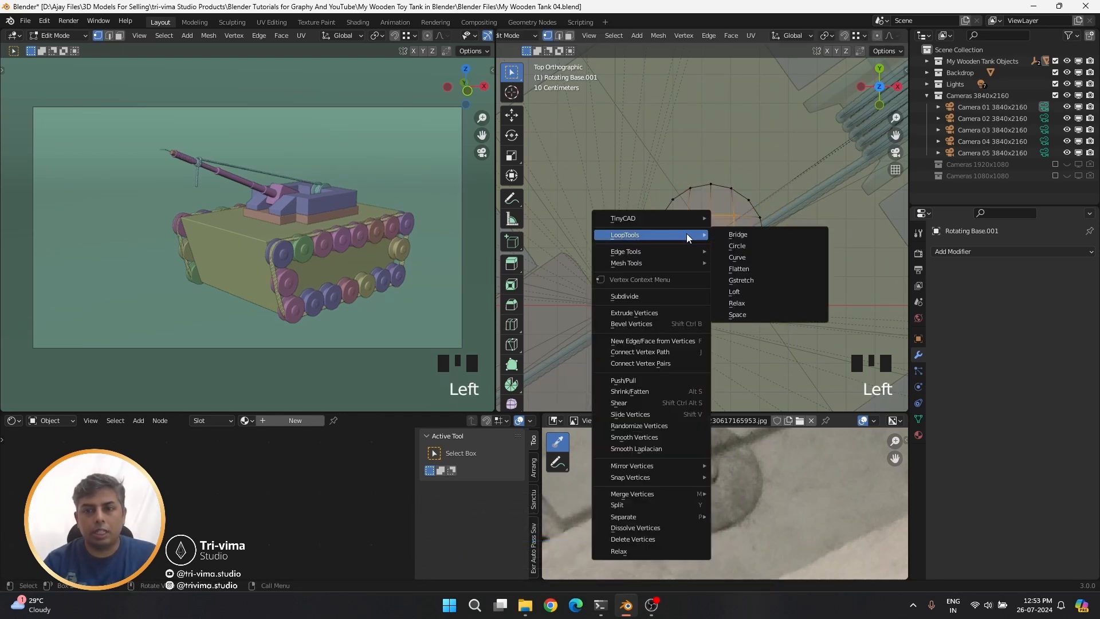
{"action": "left_click", "coordinate": [737, 246]}
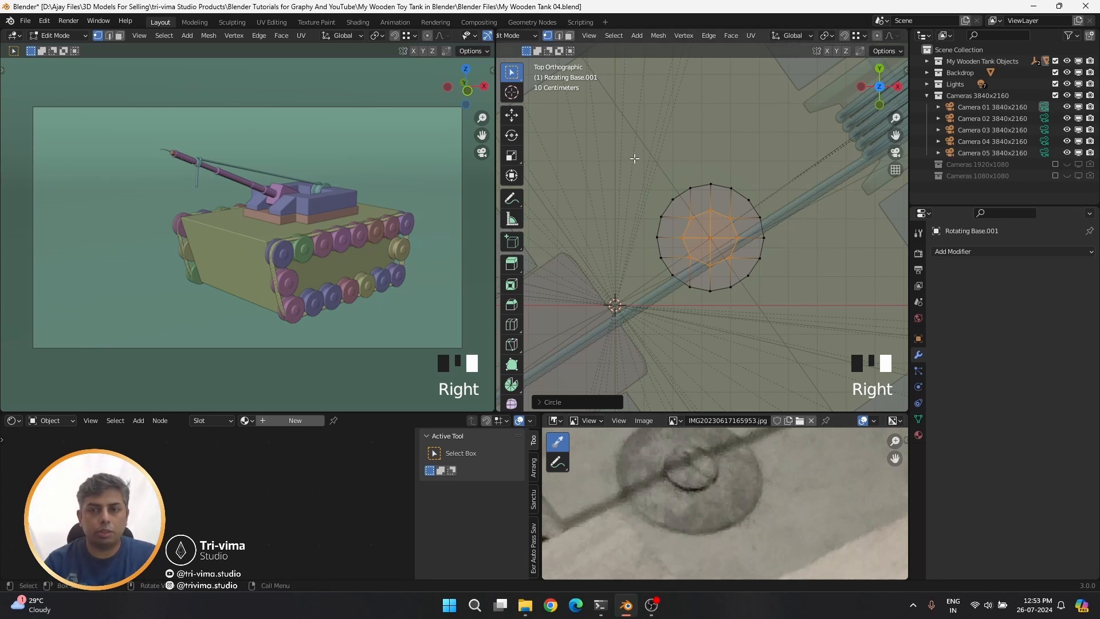
Inset all faces of the disc to add a narrow outer ring, and return to Object Mode with X-ray off
{"action": "left_click_drag", "start_coordinate": [634, 158], "coordinate": [805, 308]}
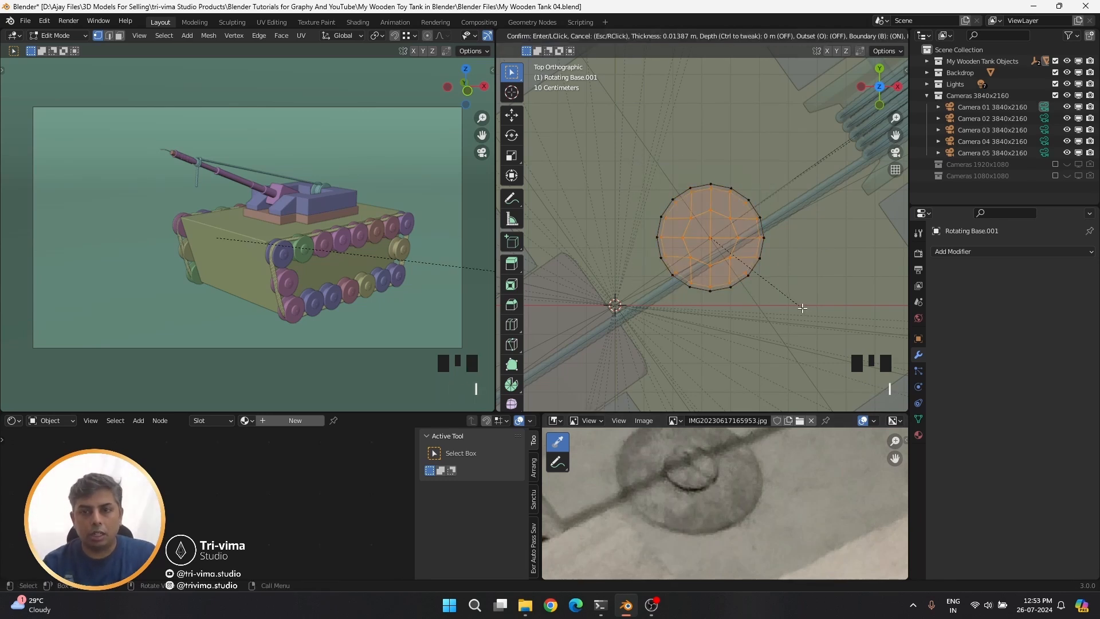
{"action": "key", "text": "Tab"}
{"action": "key", "text": "KP_Decimal"}
{"action": "middle_click_drag", "start_coordinate": [756, 298], "coordinate": [727, 227]}
{"action": "key", "text": "alt+z"}
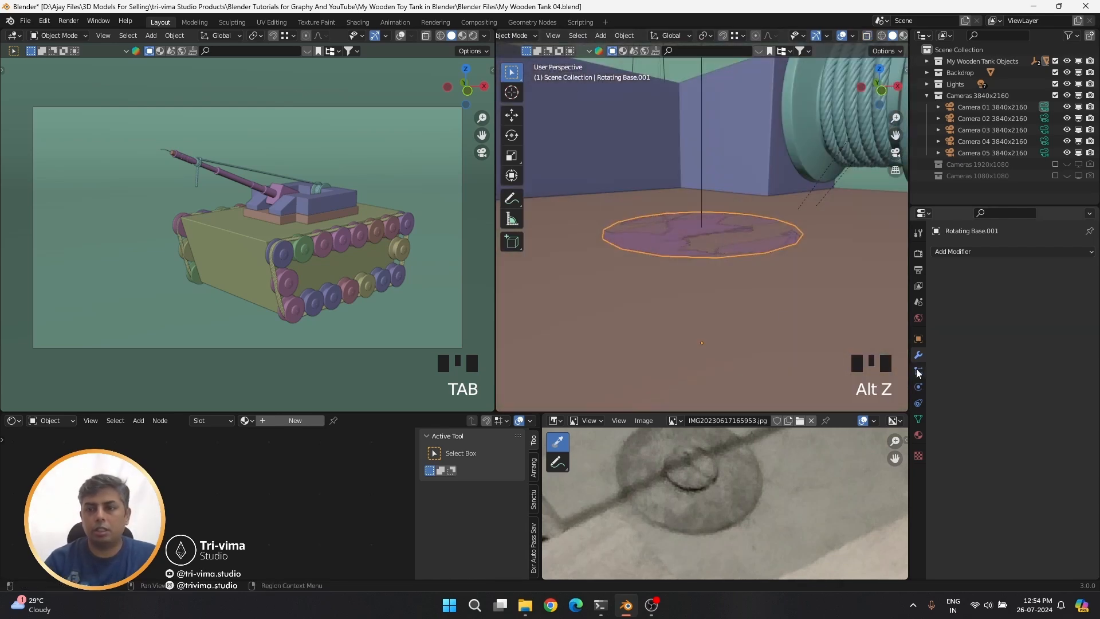
Add a Solidify modifier to the disc with its offset set to 1
{"action": "left_click", "coordinate": [954, 253]}
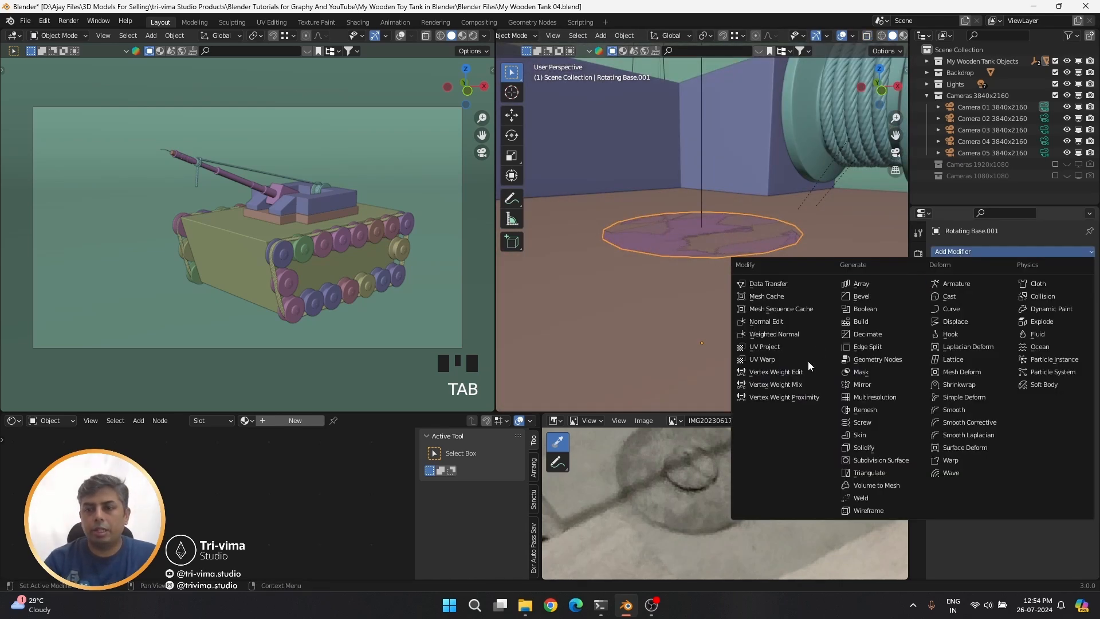
{"action": "left_click", "coordinate": [864, 447]}
{"action": "left_click_drag", "start_coordinate": [1008, 316], "coordinate": [1065, 316]}
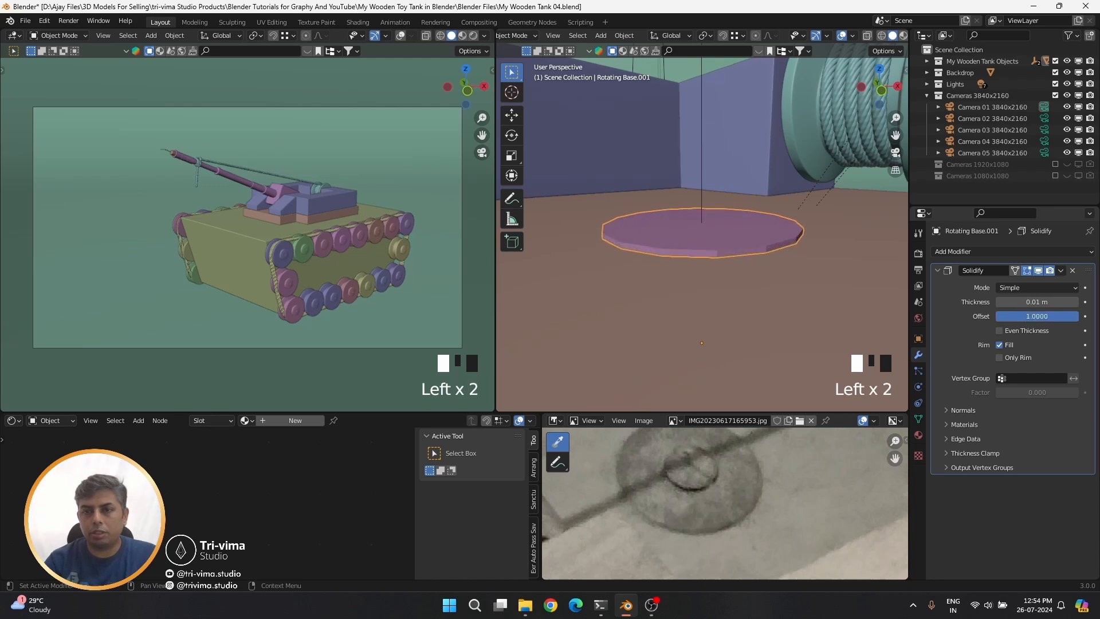
Try a Solidify thickness of 0.005 m, set it back to 0.01 m, and leave Even Thickness off
{"action": "left_click", "coordinate": [1026, 302]}
{"action": "type", "text": "0.0"}
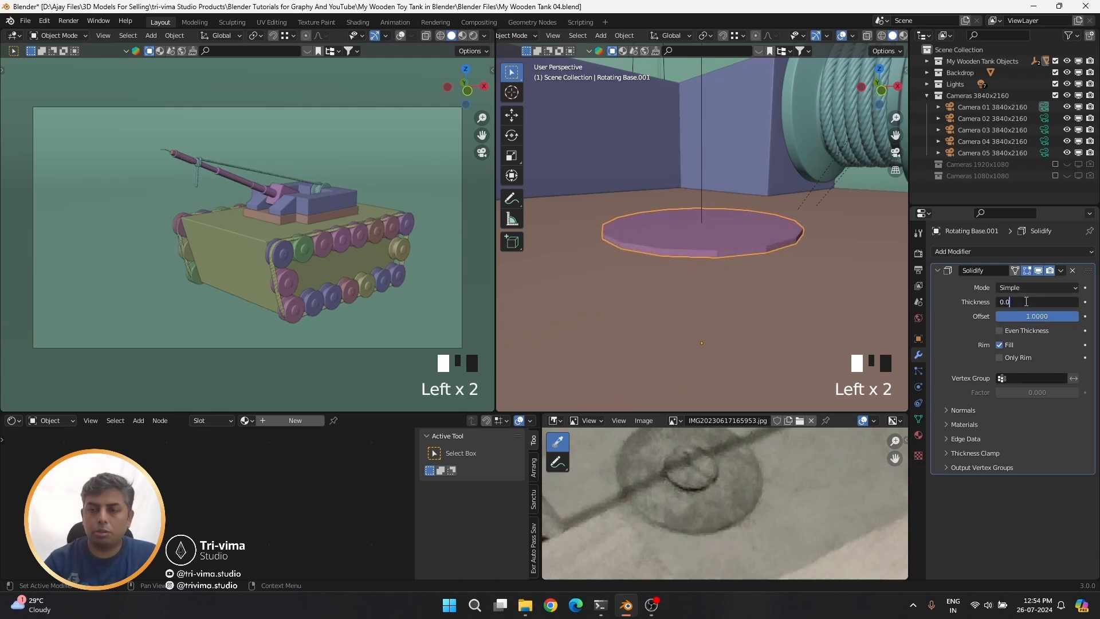
{"action": "type", "text": "05"}
{"action": "key", "text": "Return"}
{"action": "left_click", "coordinate": [1028, 301]}
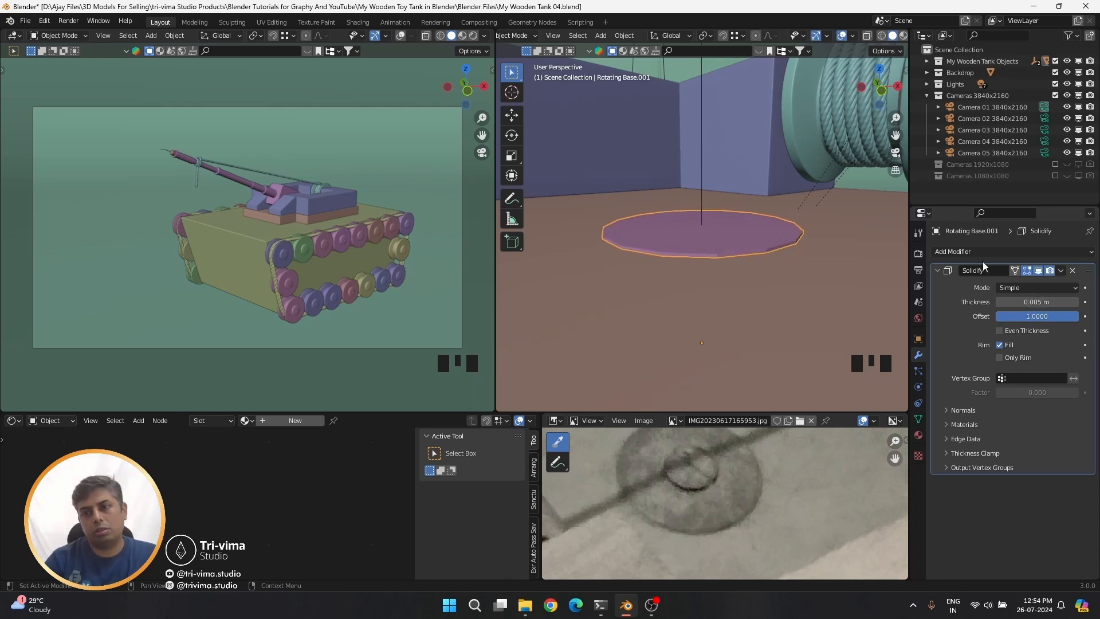
{"action": "type", "text": "0.01"}
{"action": "left_click", "coordinate": [999, 330]}
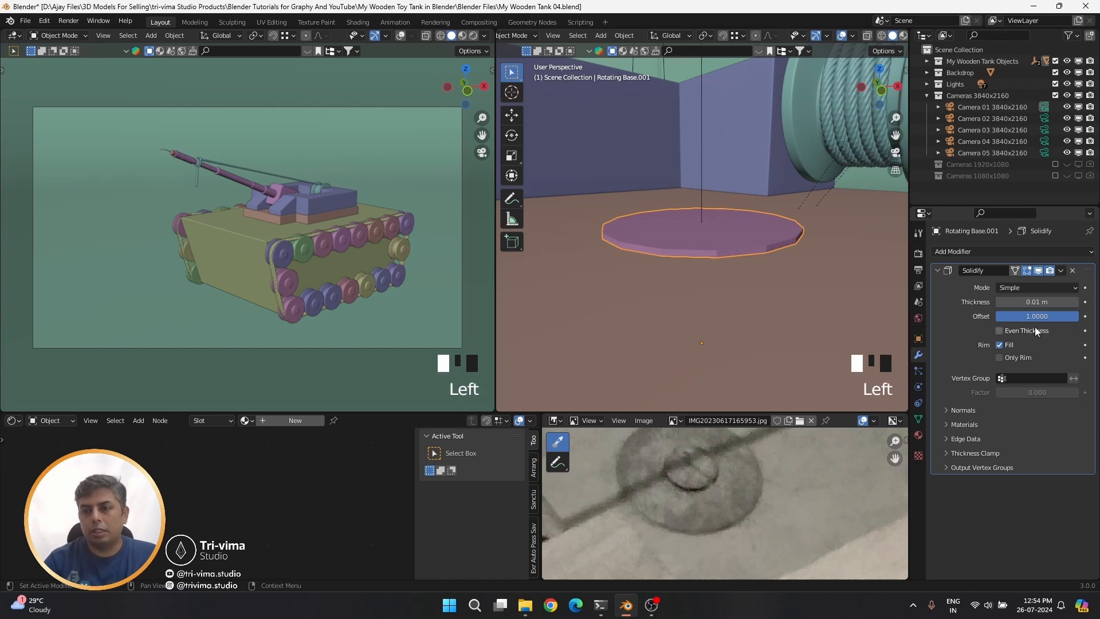
{"action": "left_click", "coordinate": [999, 330]}
Apply the Solidify modifier and enter Edit Mode on the thickened disc
{"action": "left_click", "coordinate": [1061, 271]}
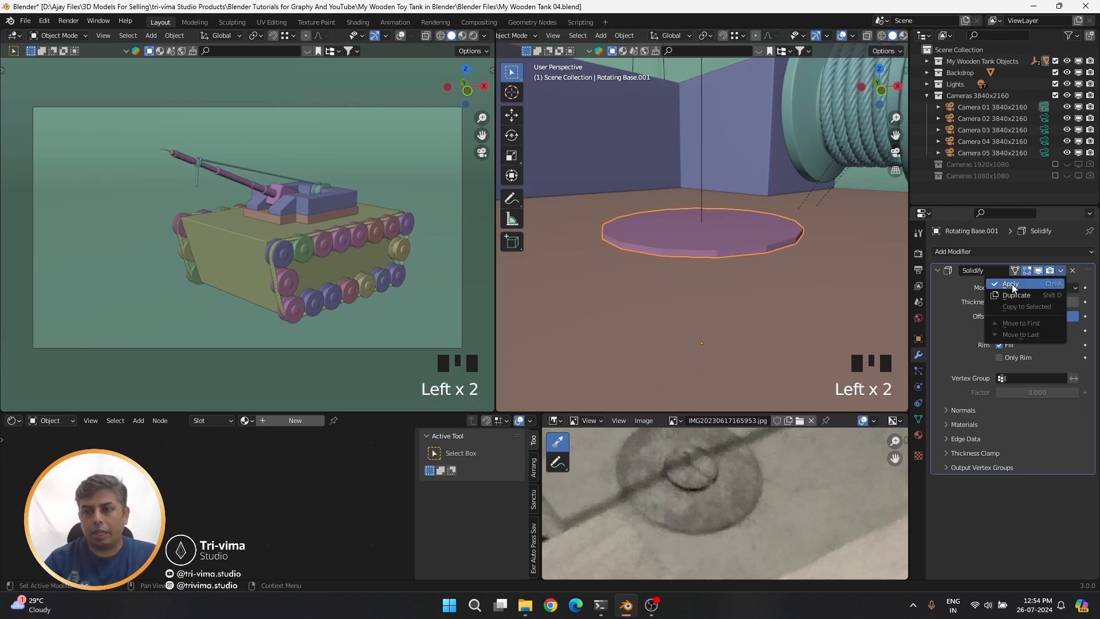
{"action": "left_click", "coordinate": [1023, 285]}
{"action": "key", "text": "Tab"}
Bevel the disc's upper and lower outer edge loops with 2 segments and return to Object Mode
{"action": "scroll", "coordinate": [704, 343], "scroll_direction": "up", "scroll_amount": 2}
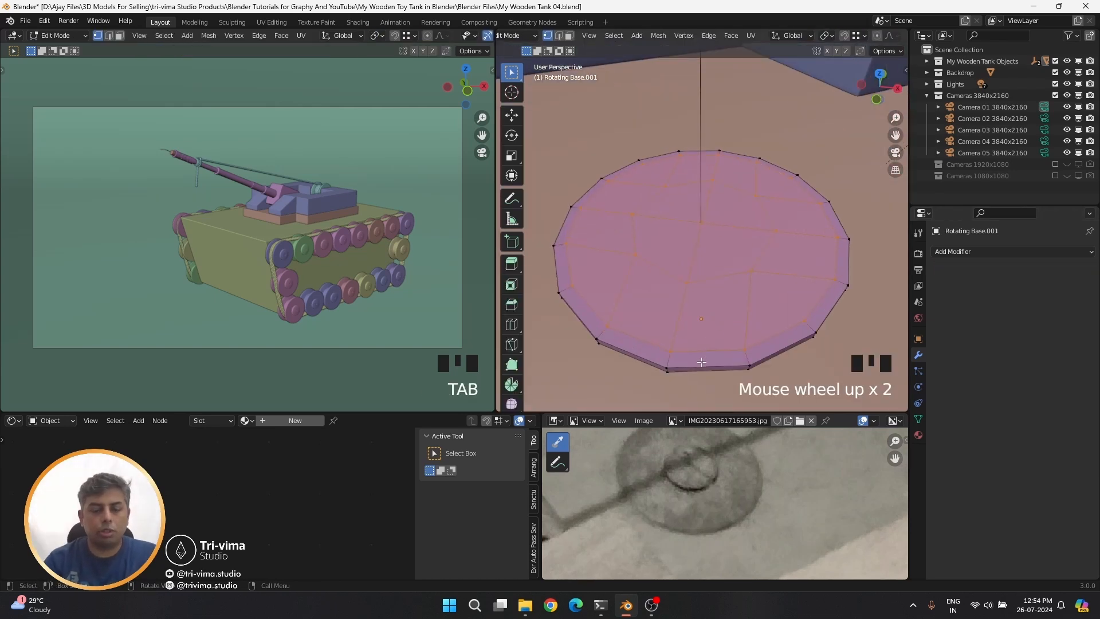
{"action": "key", "text": "2"}
{"action": "left_click", "coordinate": [700, 364], "text": "alt+shift"}
{"action": "left_click", "coordinate": [700, 365], "text": "alt+shift"}
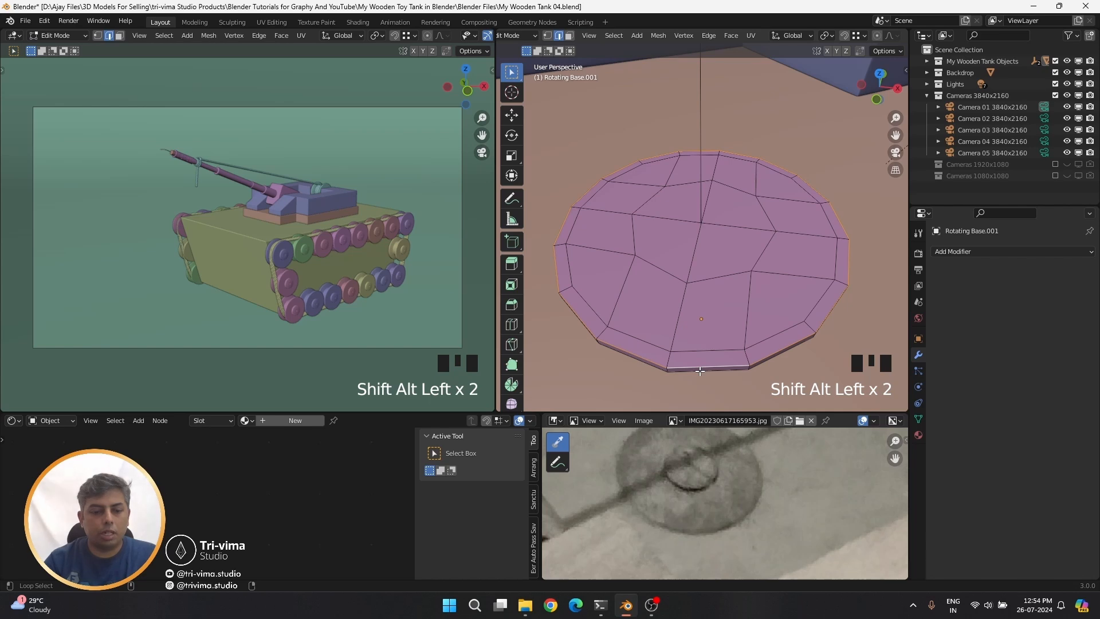
{"action": "left_click", "coordinate": [700, 371], "text": "alt+shift"}
{"action": "middle_click_drag", "start_coordinate": [700, 371], "coordinate": [709, 351]}
{"action": "scroll", "coordinate": [710, 325], "scroll_direction": "up", "scroll_amount": 3}
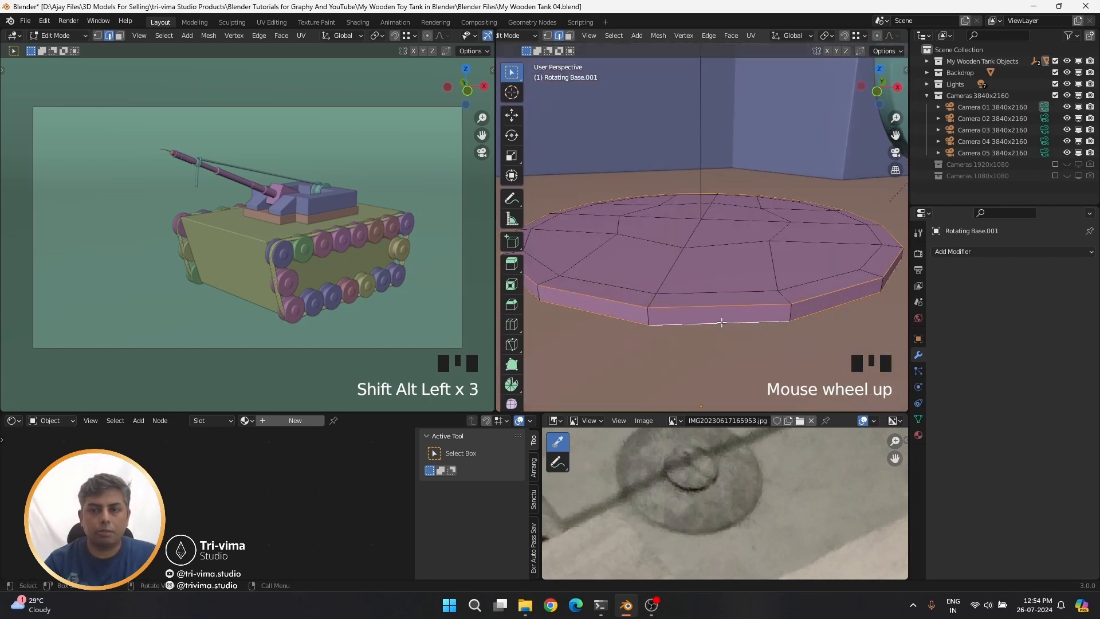
{"action": "key", "text": "ctrl+b"}
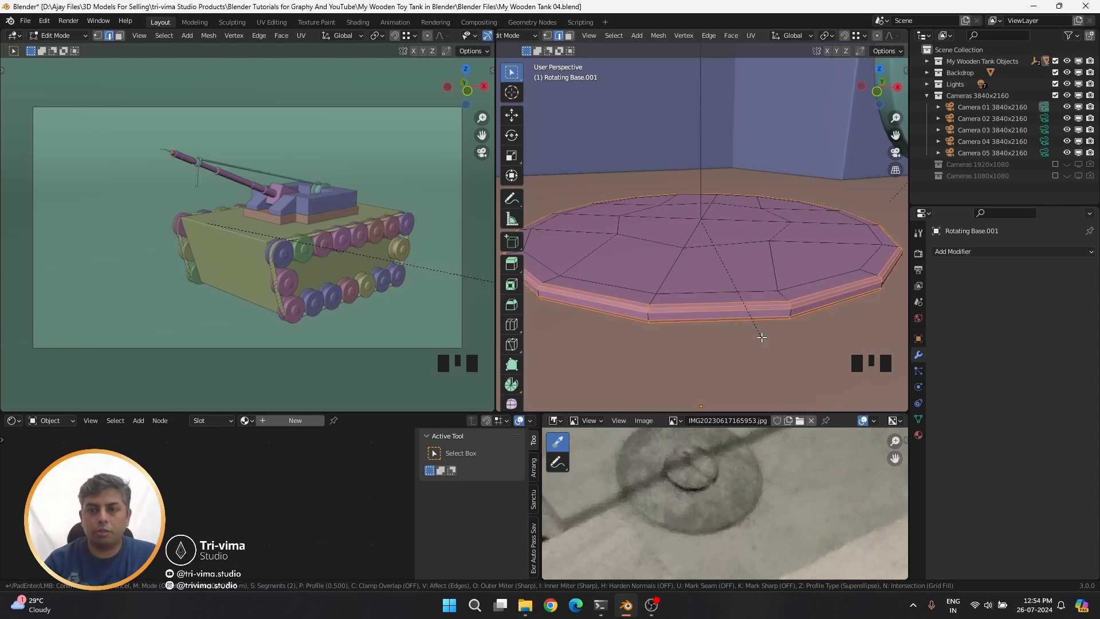
{"action": "left_click", "coordinate": [763, 339]}
{"action": "key", "text": "Tab"}
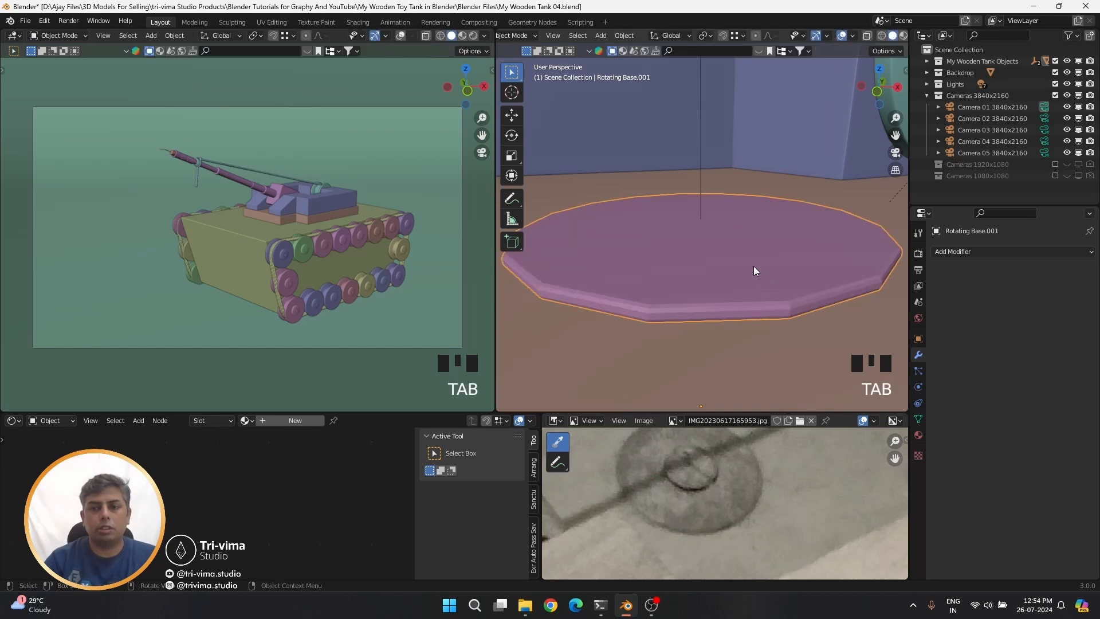
{"action": "middle_click_drag", "start_coordinate": [754, 266], "coordinate": [715, 256]}
Duplicate the four central faces on the disc's top in place, separate them into their own object, and select it in Object Mode
{"action": "key", "text": "Tab"}
{"action": "left_click", "coordinate": [717, 241]}
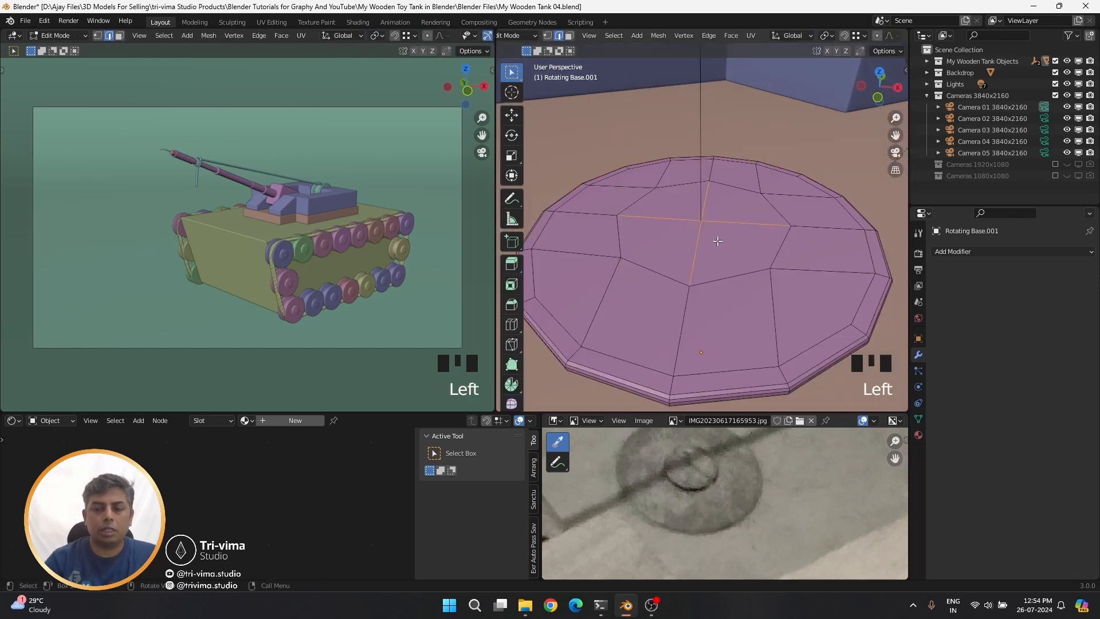
{"action": "key", "text": "ctrl+KP_Subtract"}
{"action": "key", "text": "3"}
{"action": "left_click_drag", "start_coordinate": [668, 211], "coordinate": [721, 243]}
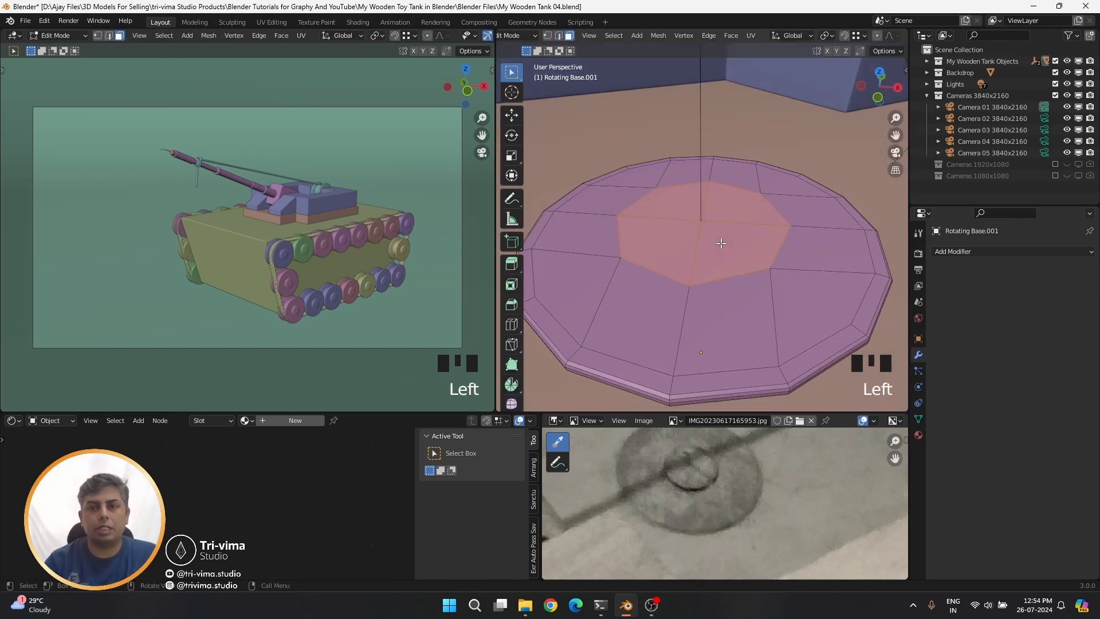
{"action": "key", "text": "shift+d"}
{"action": "right_click", "coordinate": [795, 300]}
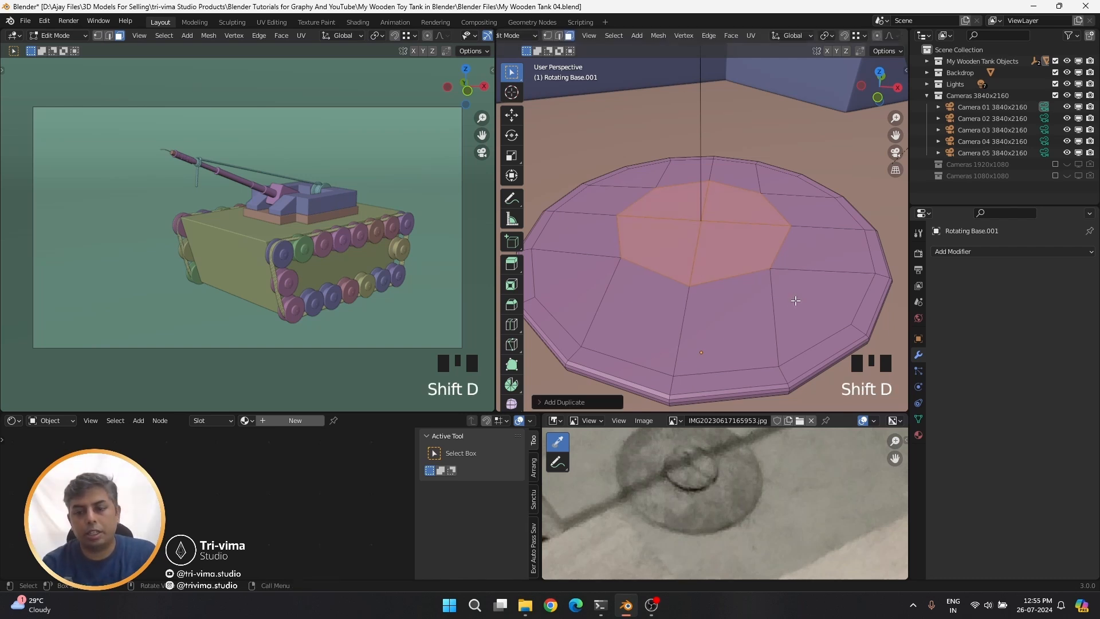
{"action": "key", "text": "p"}
{"action": "left_click", "coordinate": [795, 300]}
{"action": "key", "text": "Tab"}
{"action": "left_click", "coordinate": [737, 250]}
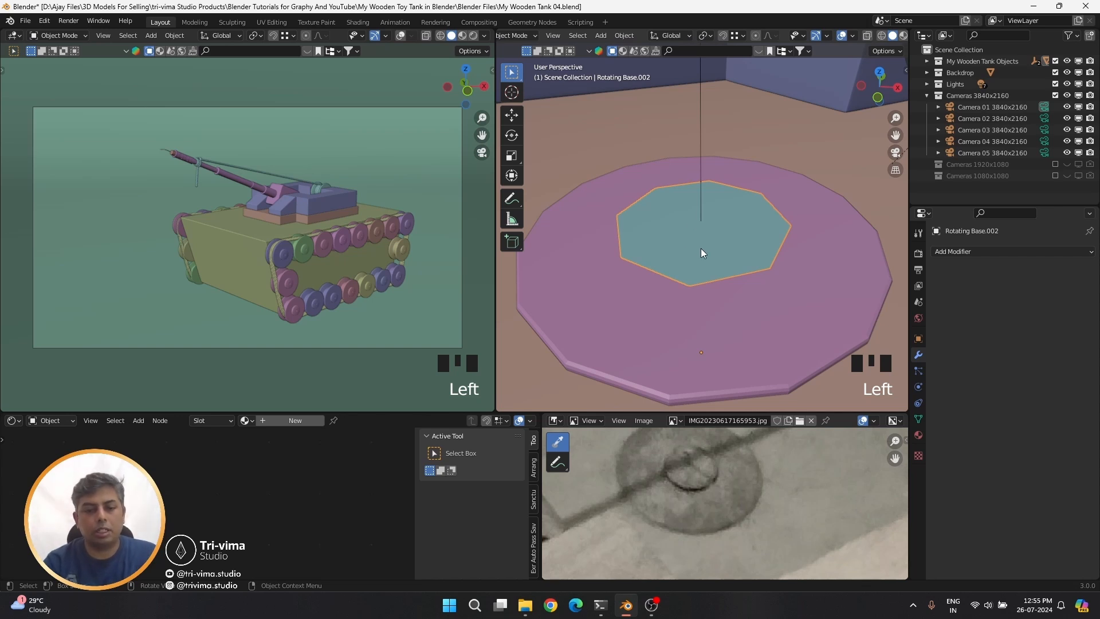
Enter Edit Mode on the small centre piece and inset all its faces
{"action": "key", "text": "Tab"}
{"action": "key", "text": "a"}
{"action": "key", "text": "i"}
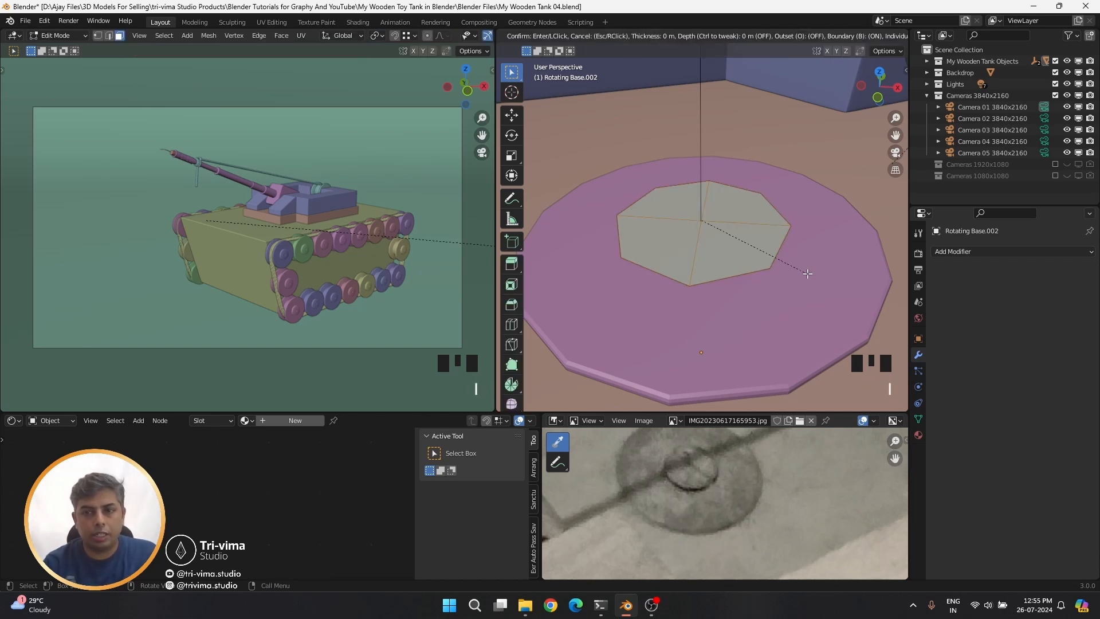
{"action": "left_click", "coordinate": [794, 268]}
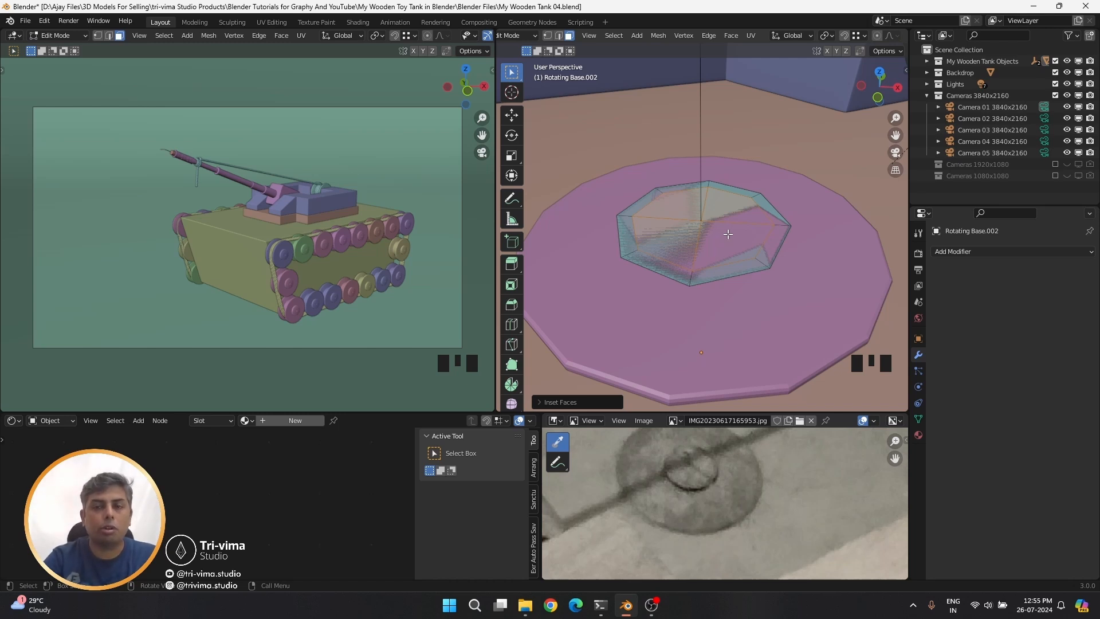
{"action": "key", "text": "Tab"}
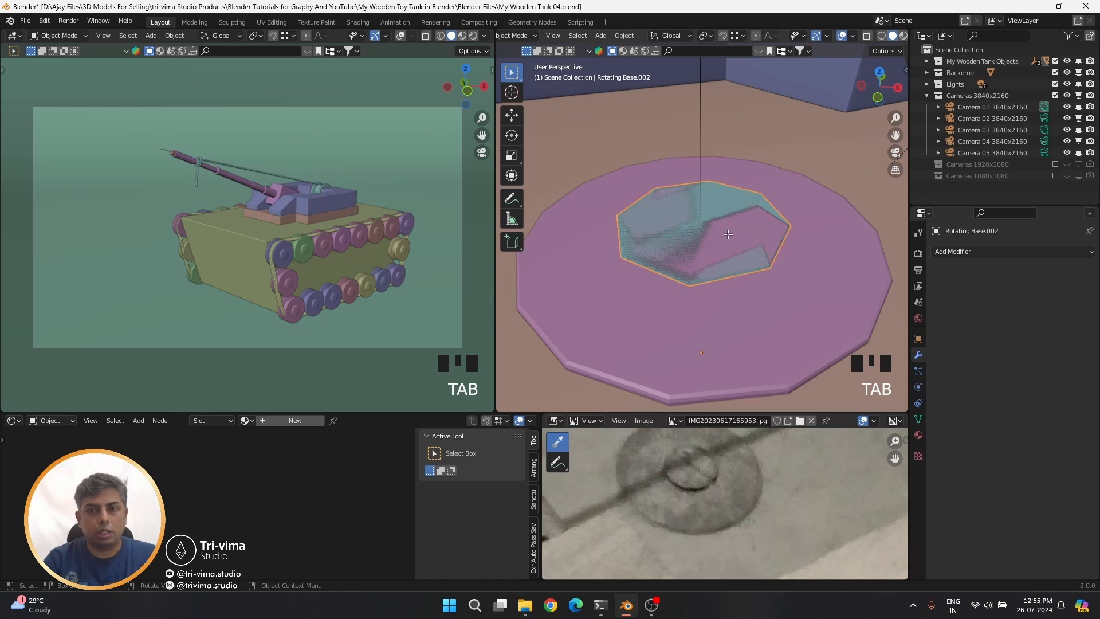
{"action": "key", "text": "Tab"}
Expand the selection to all faces of the centre piece and extrude them upward about 0.029 m
{"action": "key", "text": "ctrl+KP_Add"}
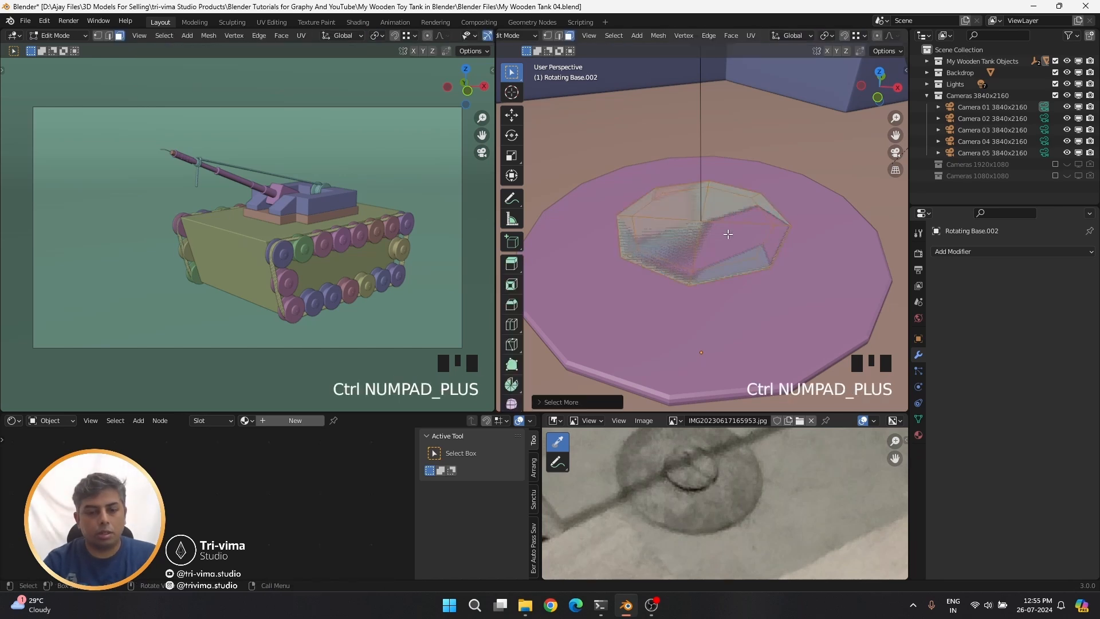
{"action": "key", "text": "e"}
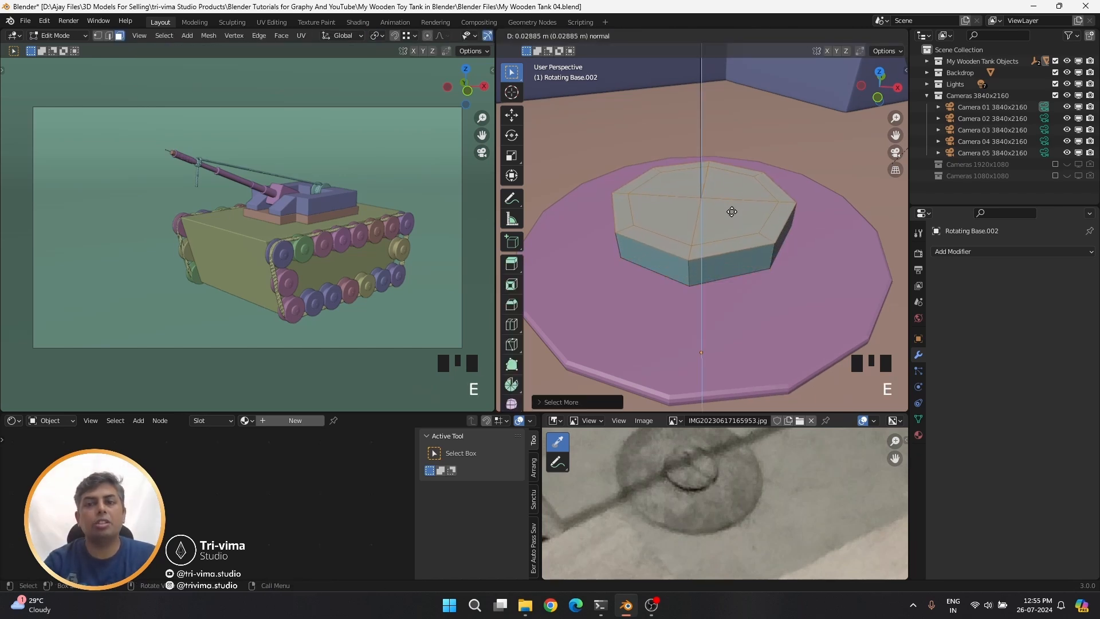
{"action": "left_click", "coordinate": [731, 211]}
Scale the extruded top inward and raise its inner faces to give the centre piece a dome shape
{"action": "key", "text": "ctrl+KP_Subtract"}
{"action": "key", "text": "s"}
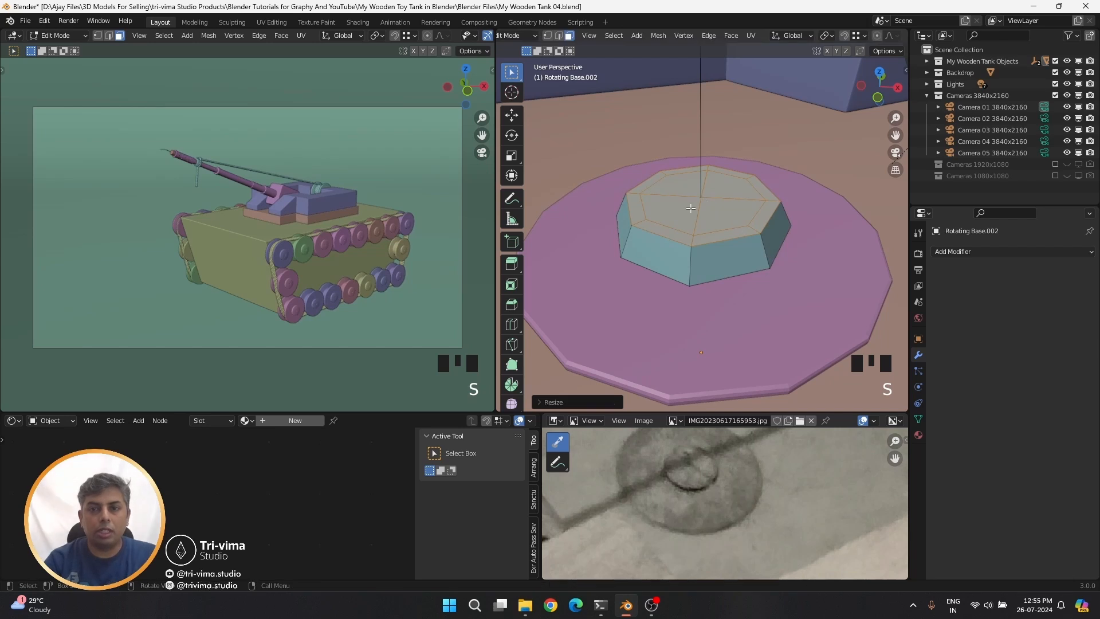
{"action": "left_click", "coordinate": [778, 238]}
{"action": "key", "text": "g"}
{"action": "left_click", "coordinate": [768, 224]}
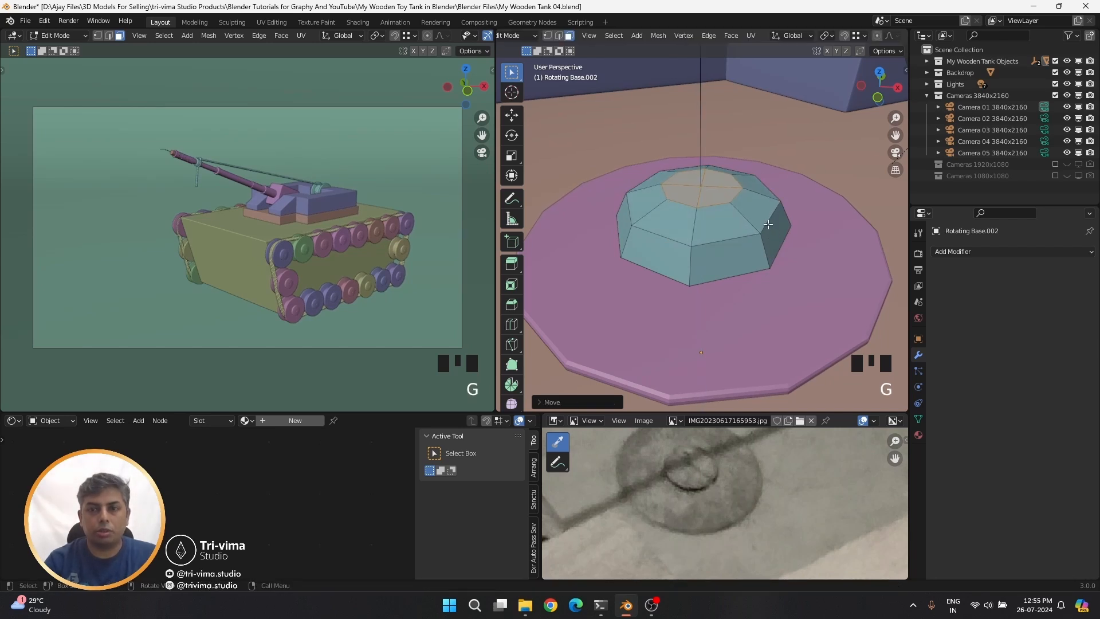
Select the edge loop around the dome between its side and sloped top faces and bevel it
{"action": "key", "text": "2"}
{"action": "left_click", "coordinate": [717, 246]}
{"action": "left_click", "coordinate": [718, 246], "text": "alt+shift"}
{"action": "left_click", "coordinate": [718, 246], "text": "alt+shift"}
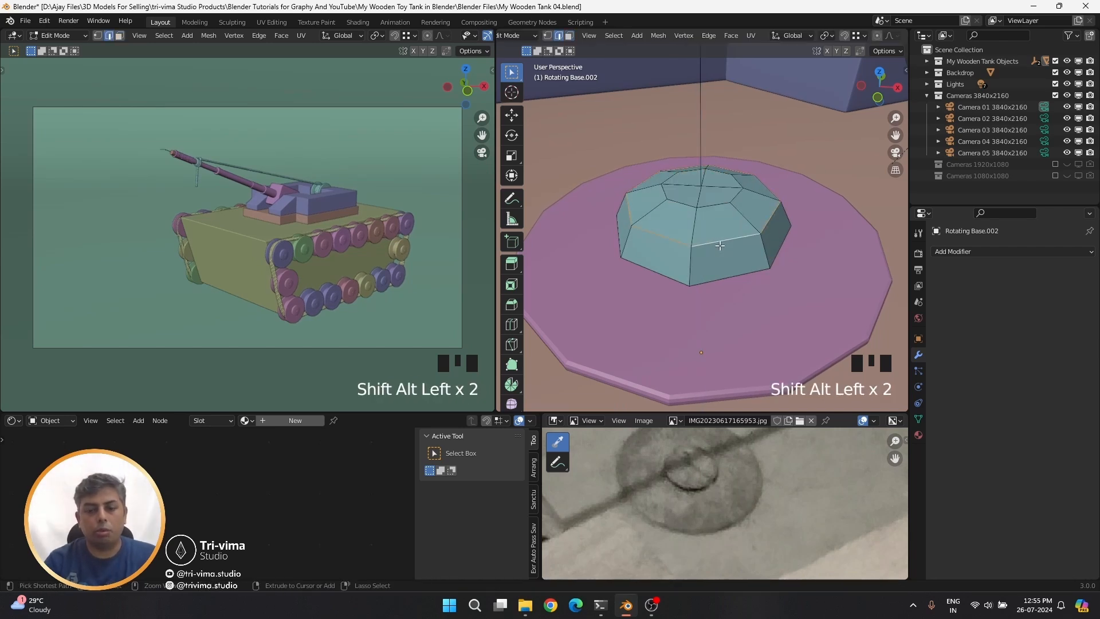
{"action": "key", "text": "ctrl+b"}
{"action": "left_click", "coordinate": [713, 241]}
Select the vertex at the dome's peak and raise it slightly along Z
{"action": "key", "text": "1"}
{"action": "left_click", "coordinate": [716, 211]}
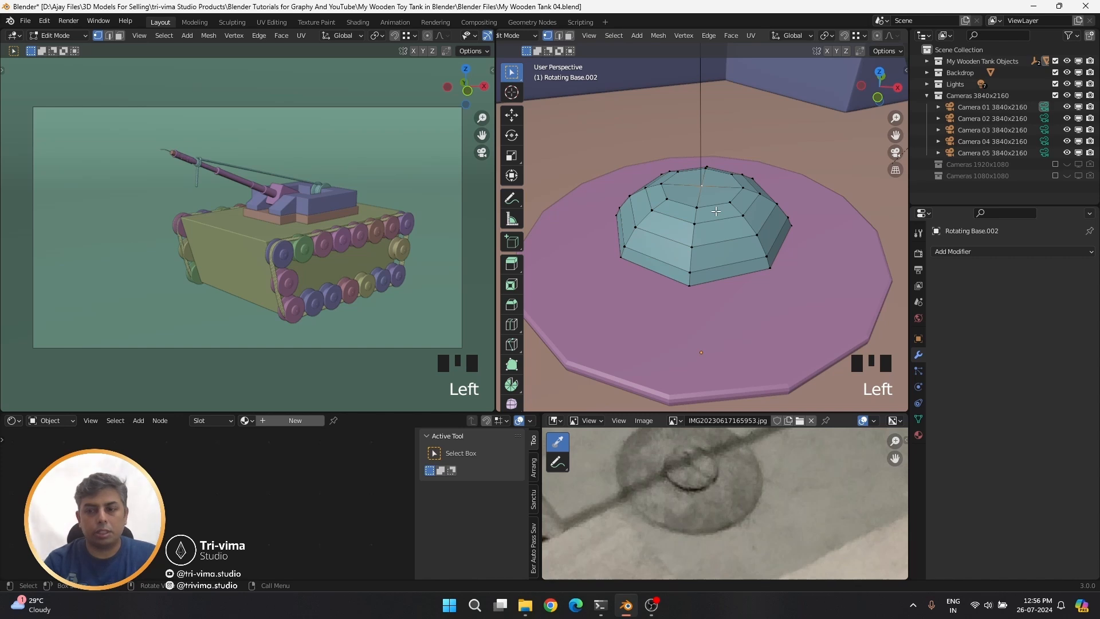
{"action": "key", "text": "s"}
{"action": "left_click", "coordinate": [717, 210]}
{"action": "key", "text": "g"}
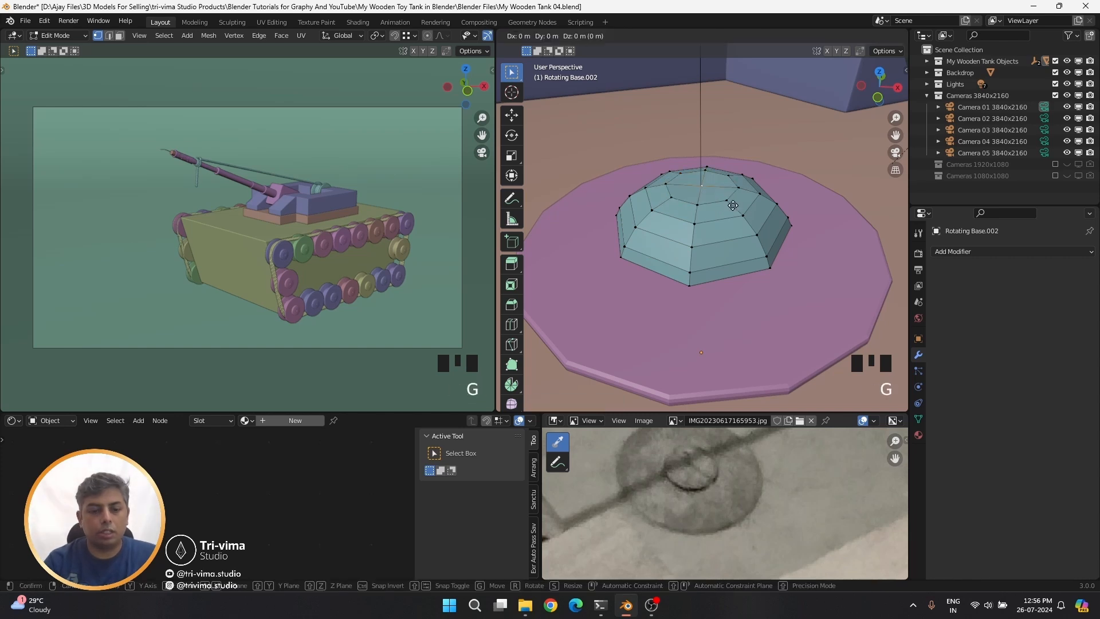
{"action": "key", "text": "z"}
{"action": "left_click", "coordinate": [735, 202]}
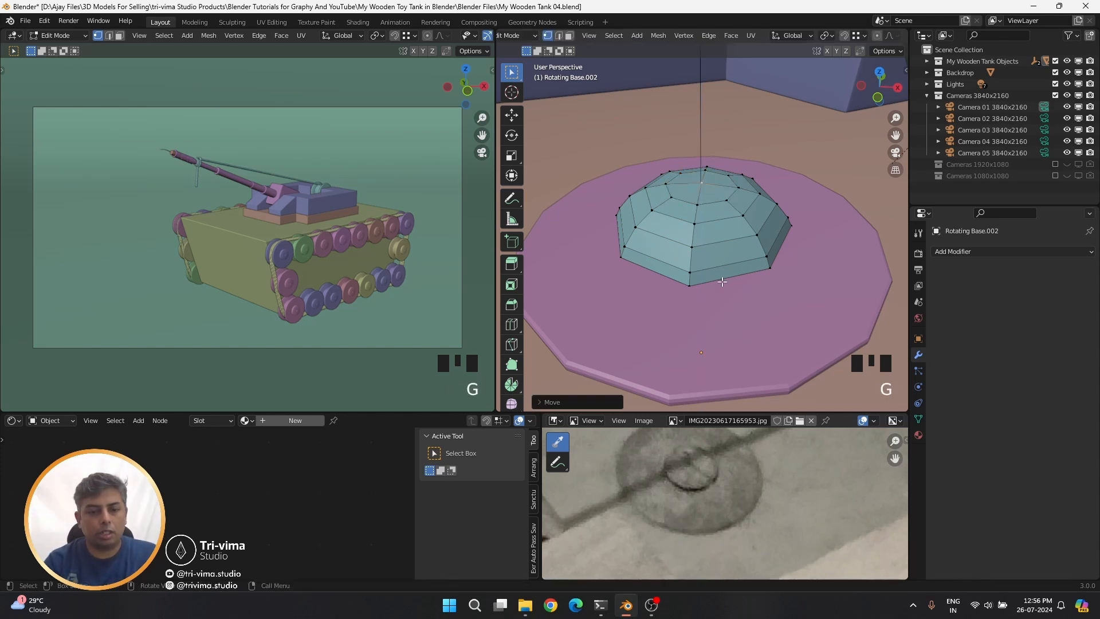
Bevel the dome's bottom edge loop with 2 segments and return to Object Mode
{"action": "key", "text": "2"}
{"action": "left_click", "coordinate": [739, 274], "text": "alt+shift"}
{"action": "key", "text": "ctrl+b"}
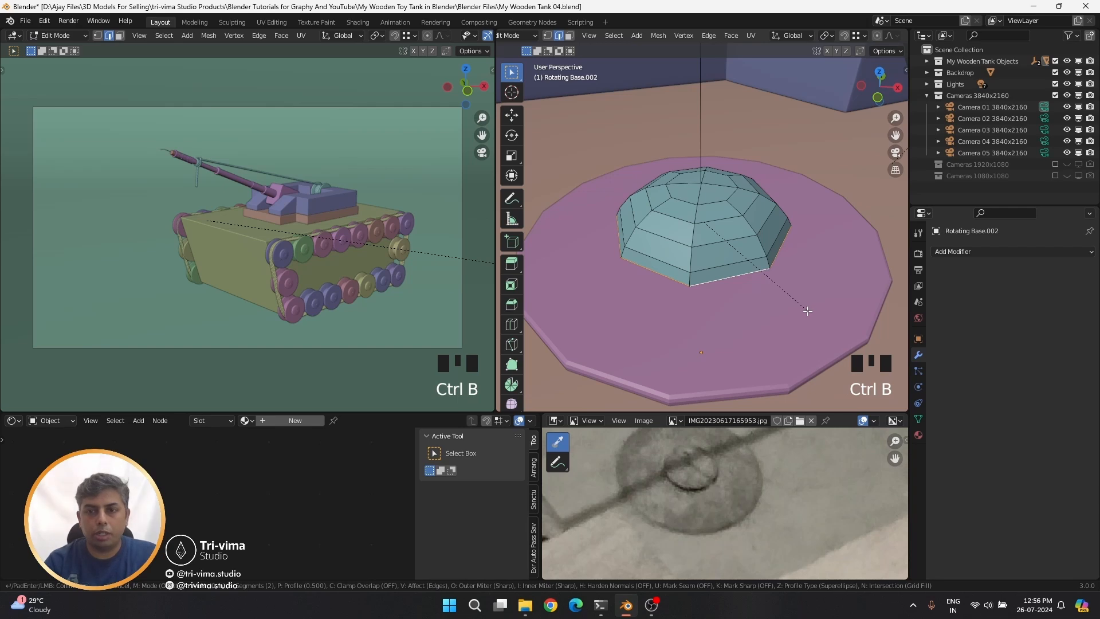
{"action": "left_click", "coordinate": [819, 325]}
{"action": "key", "text": "Tab"}
Add Subdivision Surface modifiers with viewport level 2 to the dome and the disc
{"action": "left_click", "coordinate": [977, 251]}
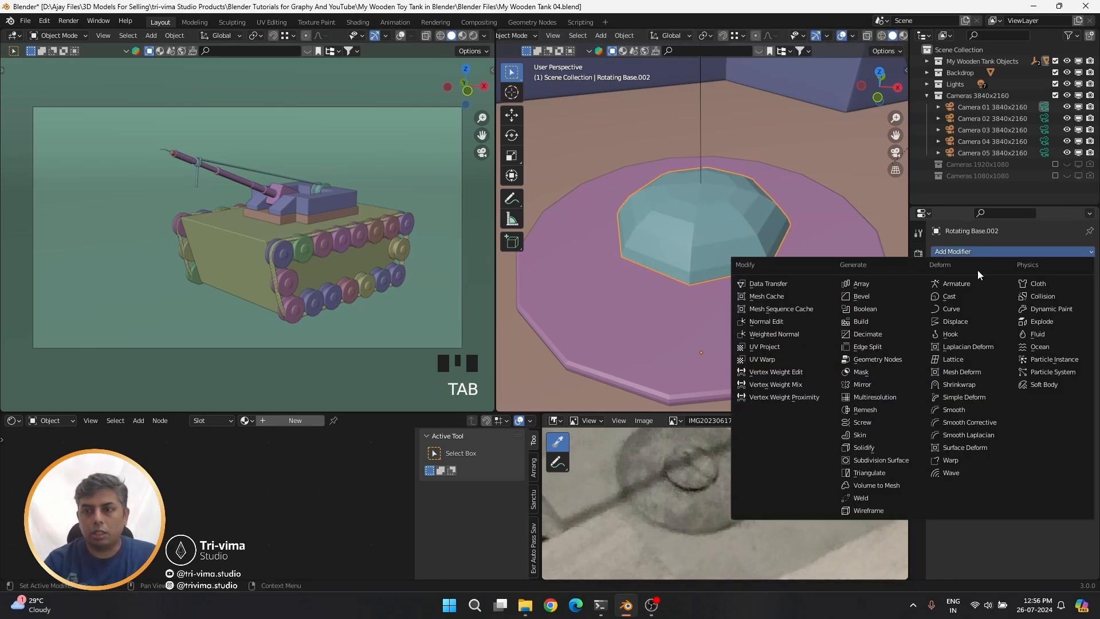
{"action": "left_click", "coordinate": [889, 460]}
{"action": "left_click", "coordinate": [1036, 301]}
{"action": "left_click", "coordinate": [746, 303]}
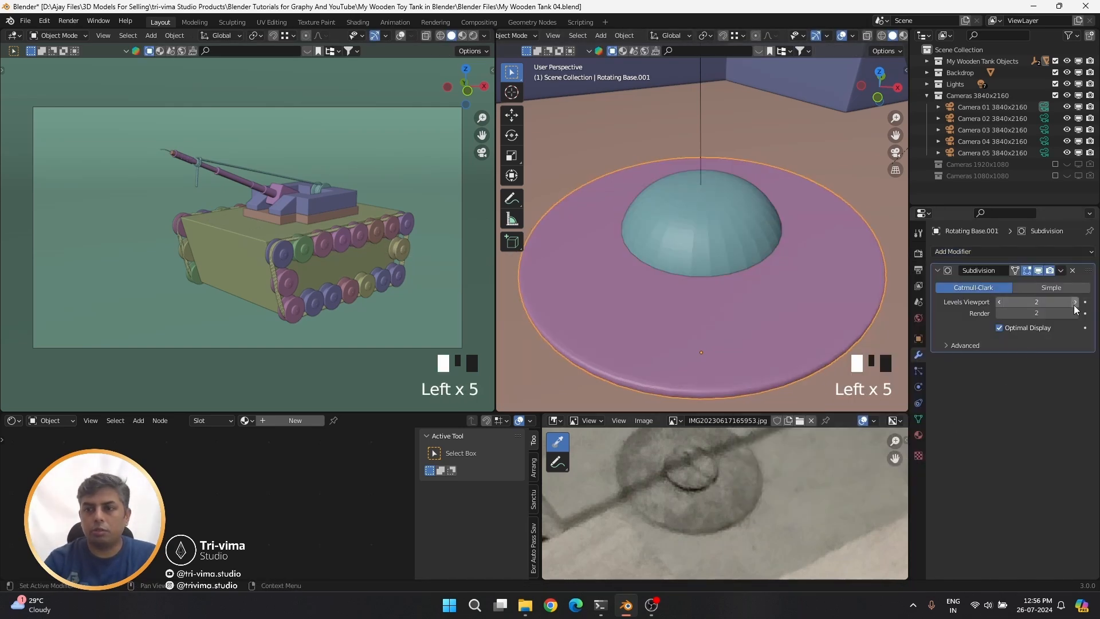
Select the disc and dome together and shade them smooth
{"action": "left_click", "coordinate": [698, 252], "text": "shift"}
{"action": "right_click", "coordinate": [699, 252]}
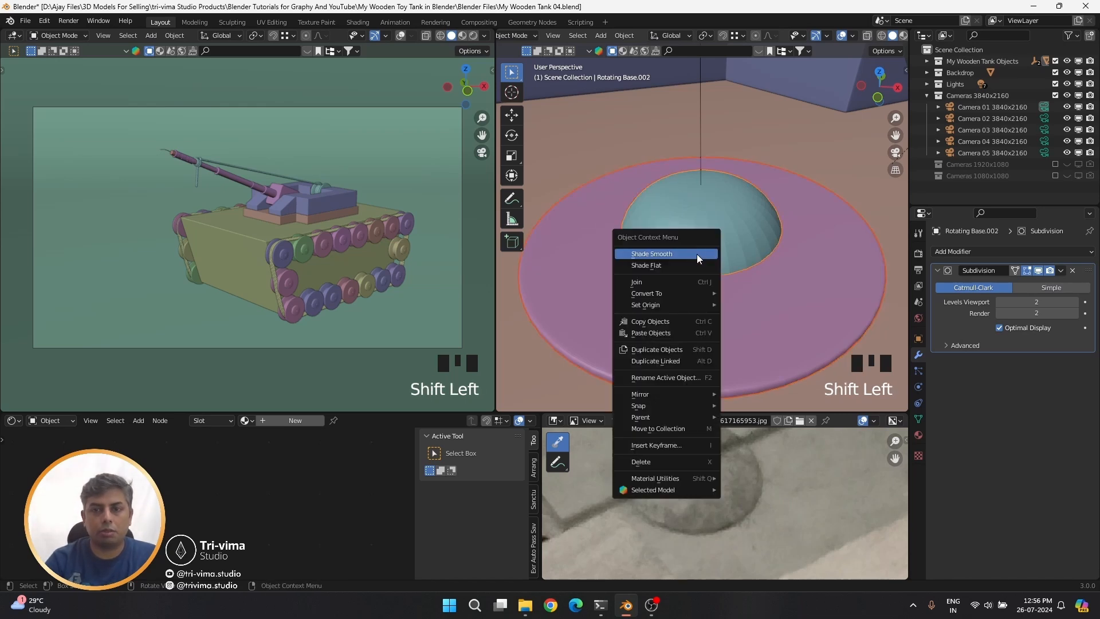
{"action": "right_click", "coordinate": [697, 253]}
{"action": "scroll", "coordinate": [663, 315], "scroll_direction": "down", "scroll_amount": 2}
{"action": "middle_click_drag", "start_coordinate": [665, 314], "coordinate": [716, 214]}
{"action": "scroll", "coordinate": [713, 249], "scroll_direction": "down", "scroll_amount": 8}
{"action": "scroll", "coordinate": [714, 256], "scroll_direction": "up", "scroll_amount": 3}
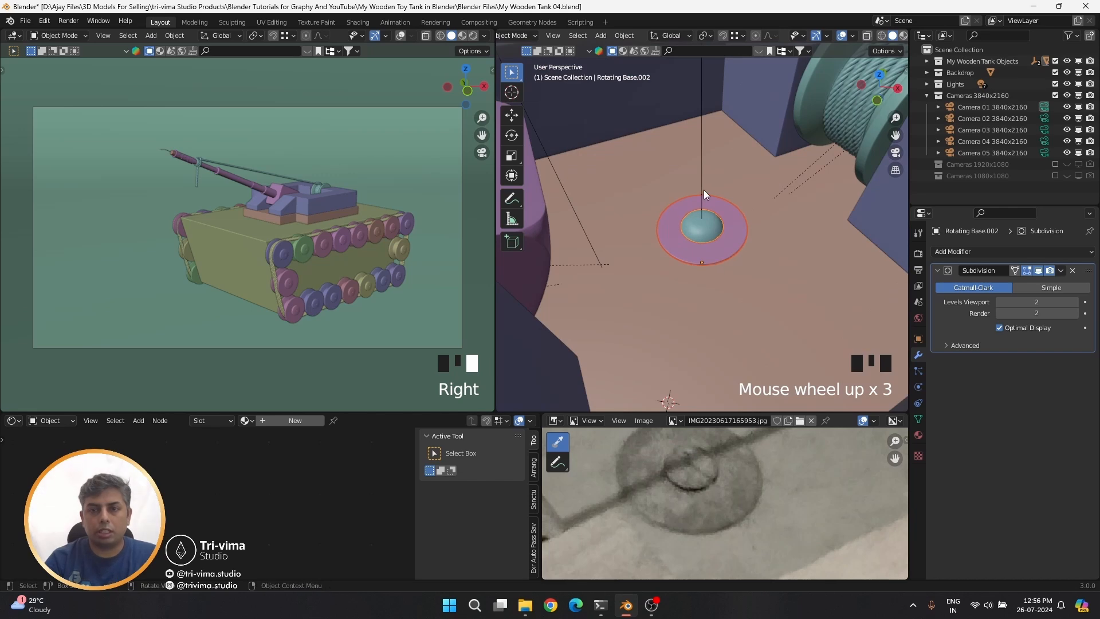
Try to parent the disc and dome to the turret's vertical empty, and undo it
{"action": "scroll", "coordinate": [704, 192], "scroll_direction": "down", "scroll_amount": 8}
{"action": "left_click", "coordinate": [702, 210], "text": "shift"}
{"action": "scroll", "coordinate": [701, 207], "scroll_direction": "up", "scroll_amount": 7}
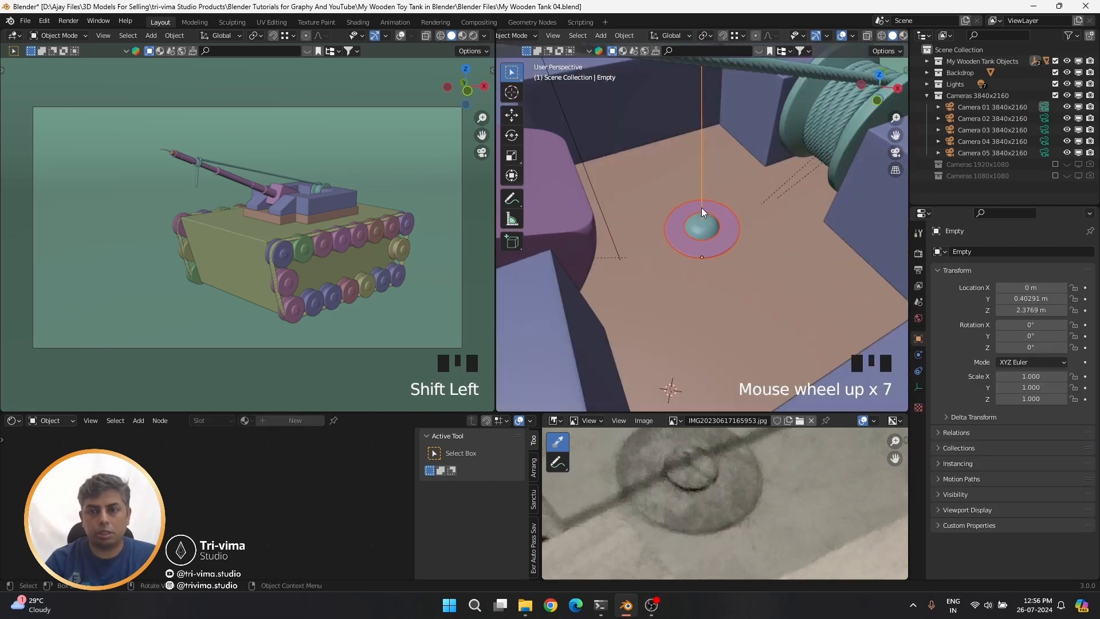
{"action": "right_click", "coordinate": [701, 207]}
{"action": "mouse_move", "coordinate": [679, 320]}
{"action": "left_click", "coordinate": [747, 322]}
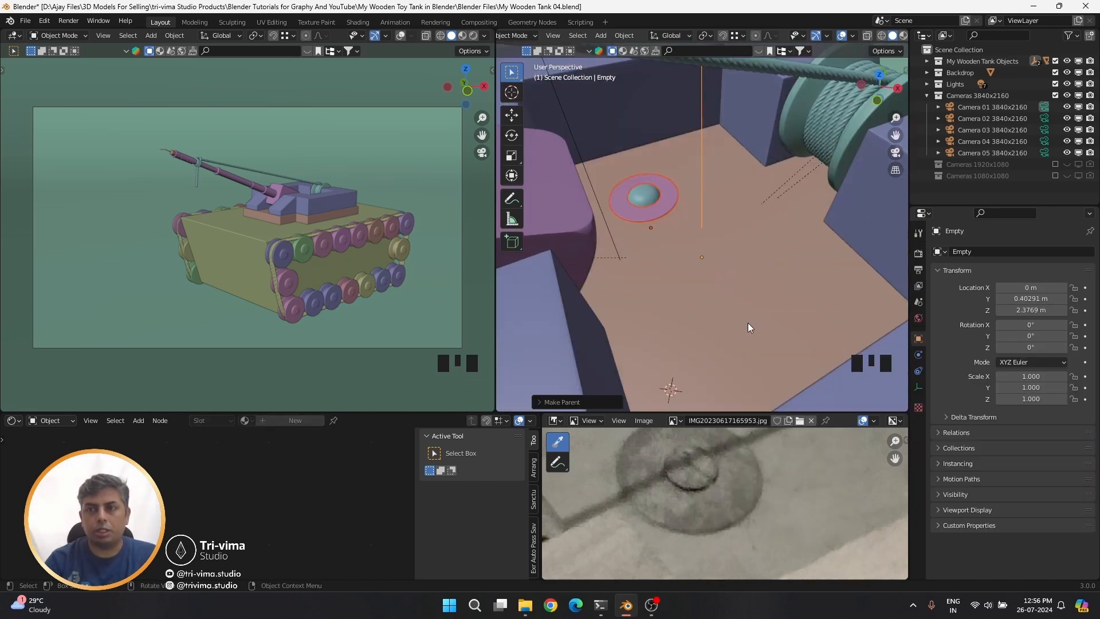
{"action": "key", "text": "ctrl+z"}
Reselect the disc and dome with the empty active in wireframe shading, and try parenting them again
{"action": "middle_click_drag", "start_coordinate": [748, 322], "coordinate": [704, 237]}
{"action": "left_click", "coordinate": [687, 248]}
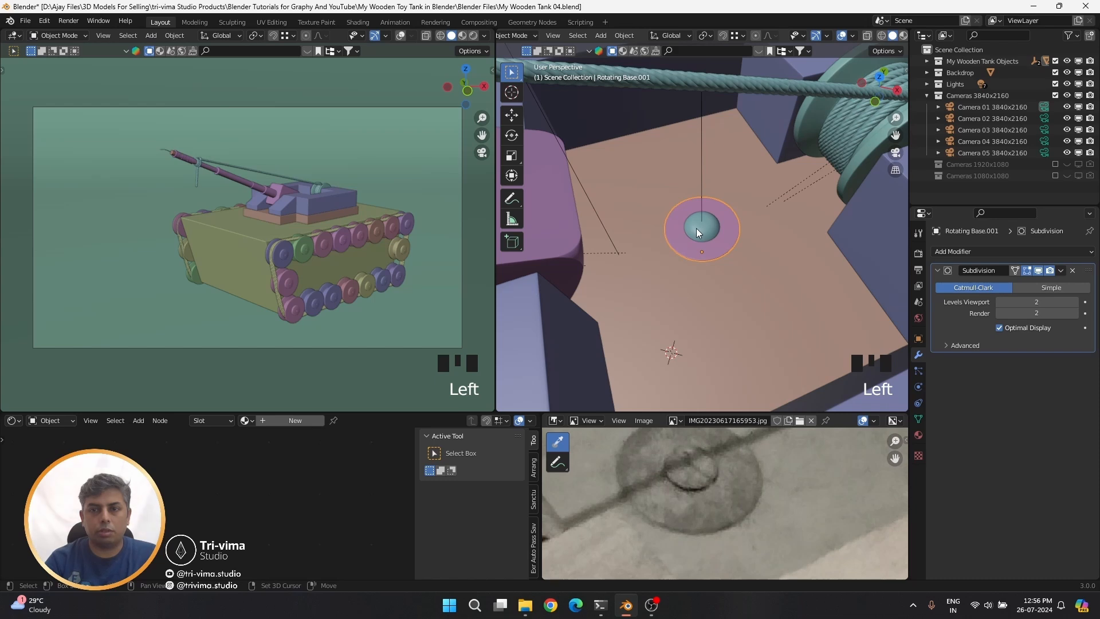
{"action": "left_click", "coordinate": [696, 228], "text": "shift"}
{"action": "key", "text": "alt+z"}
{"action": "middle_click_drag", "start_coordinate": [710, 258], "coordinate": [689, 198]}
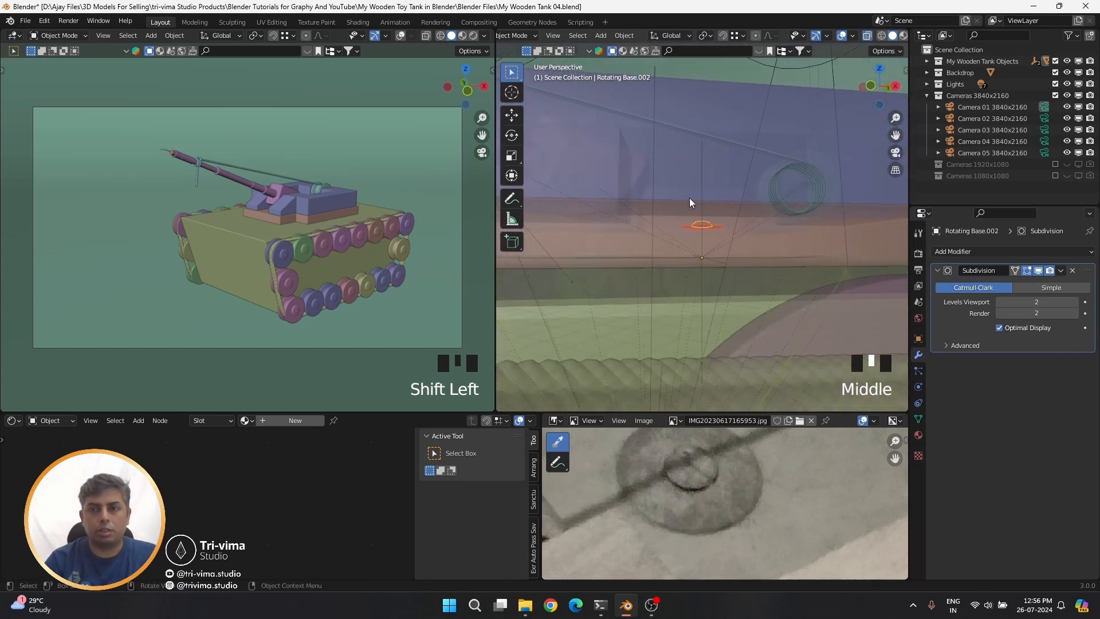
{"action": "key", "text": "alt+z"}
{"action": "key", "text": "z"}
{"action": "left_click", "coordinate": [560, 183]}
{"action": "left_click", "coordinate": [702, 171], "text": "shift"}
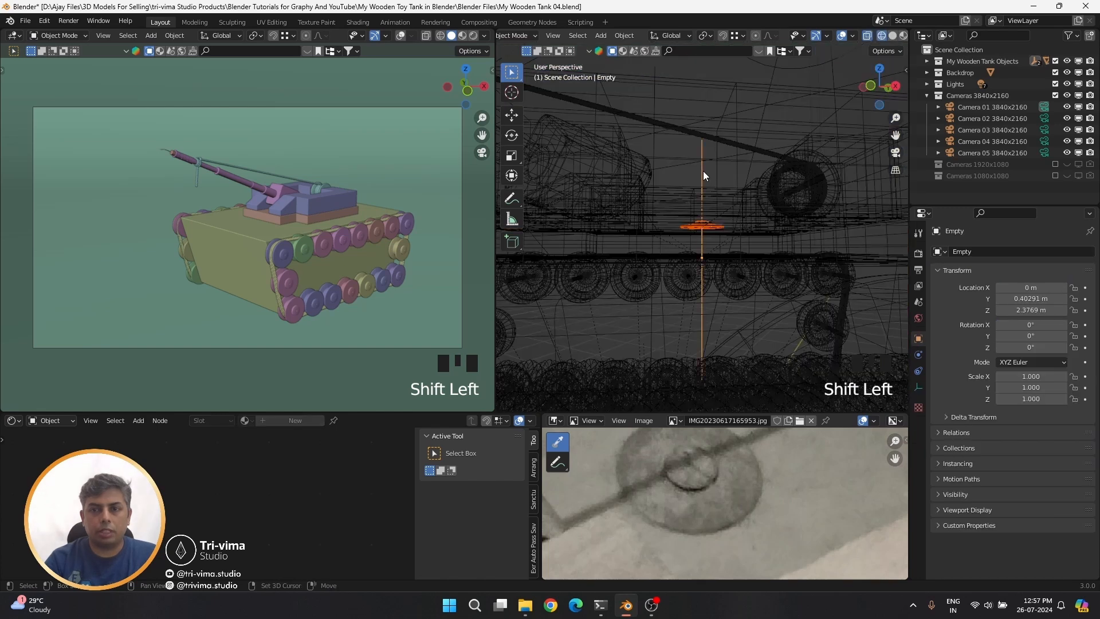
{"action": "right_click_drag", "start_coordinate": [703, 170], "coordinate": [757, 170]}
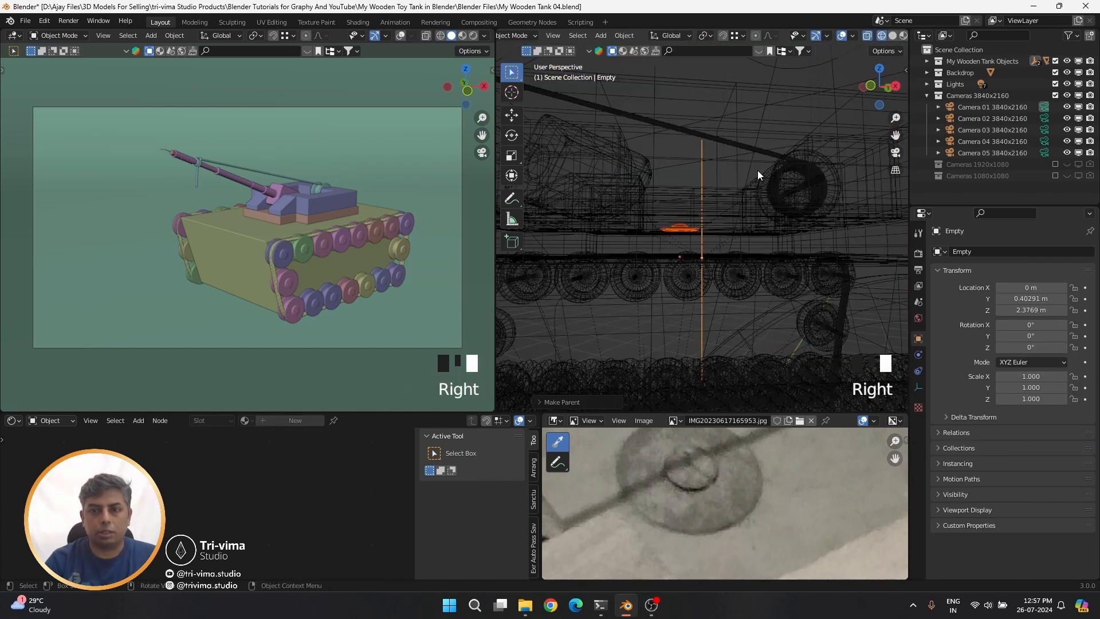
{"action": "key", "text": "ctrl+z"}
Apply the rotation of the selected disc, dome and empty
{"action": "middle_click_drag", "start_coordinate": [714, 288], "coordinate": [737, 352]}
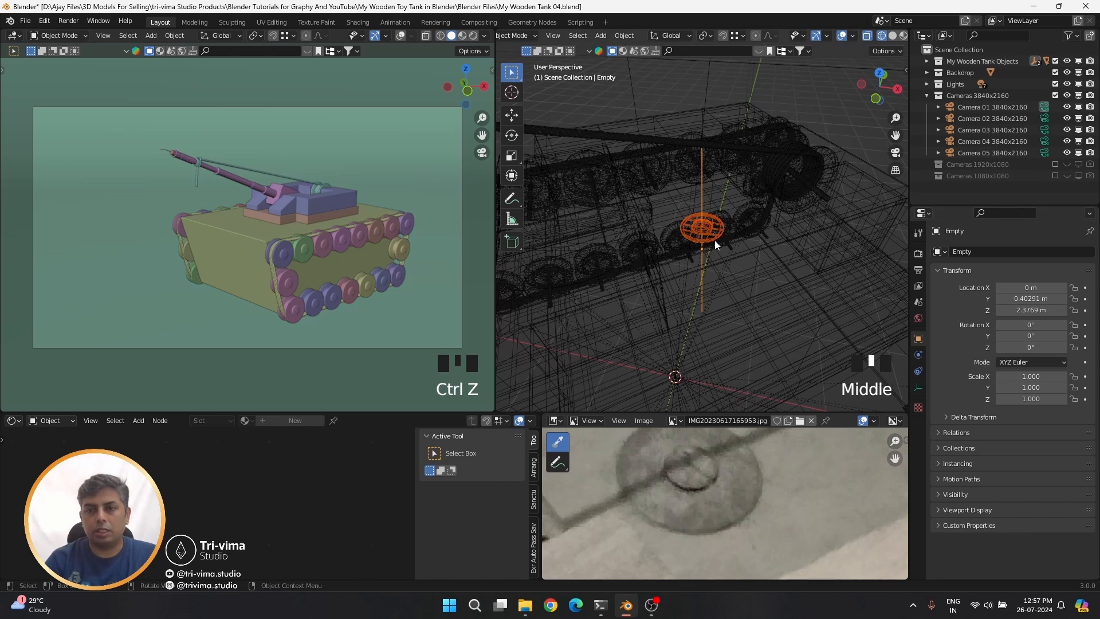
{"action": "key", "text": "ctrl+a"}
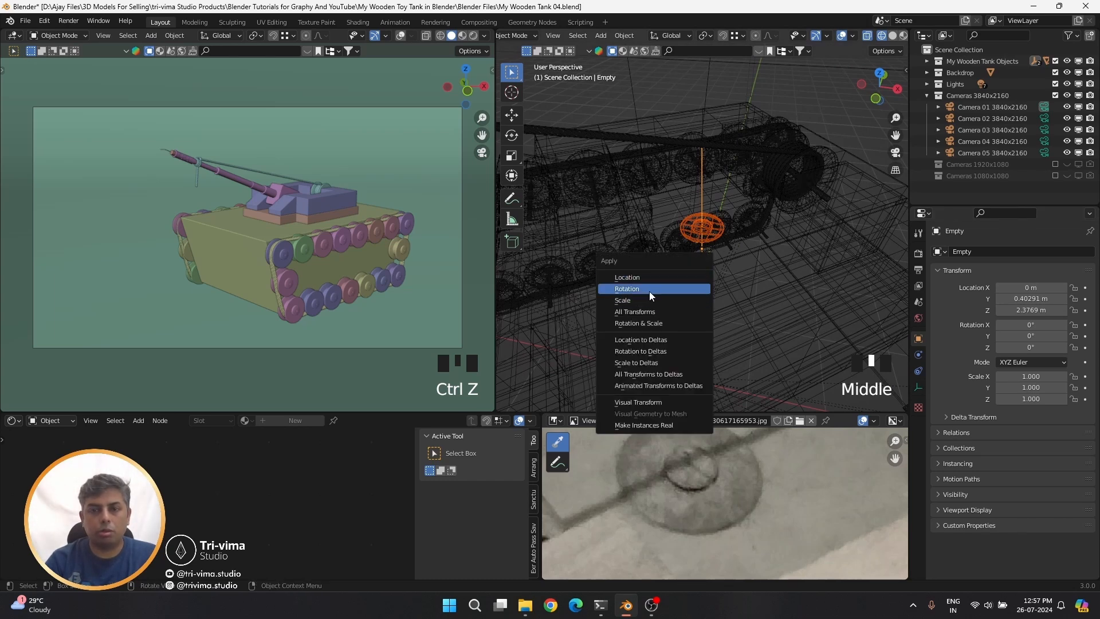
{"action": "left_click", "coordinate": [648, 291]}
{"action": "key", "text": "ctrl+a"}
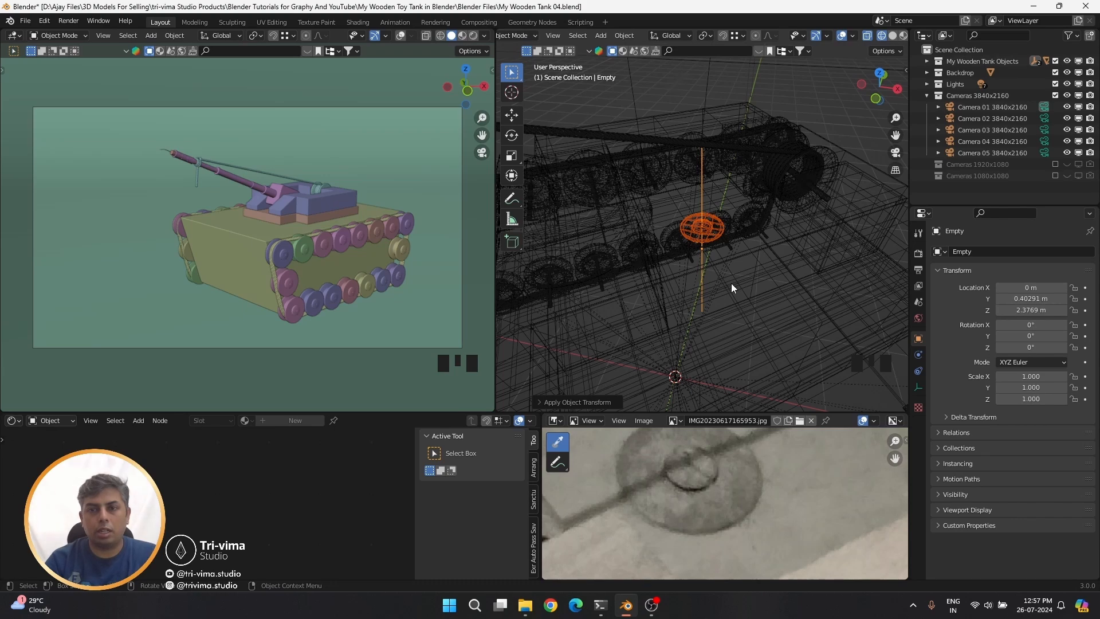
Parent the disc and dome to the vertical empty and return the viewport to solid shading
{"action": "middle_click_drag", "start_coordinate": [730, 283], "coordinate": [700, 157]}
{"action": "right_click", "coordinate": [700, 157]}
{"action": "mouse_move", "coordinate": [700, 157]}
{"action": "left_click", "coordinate": [749, 158]}
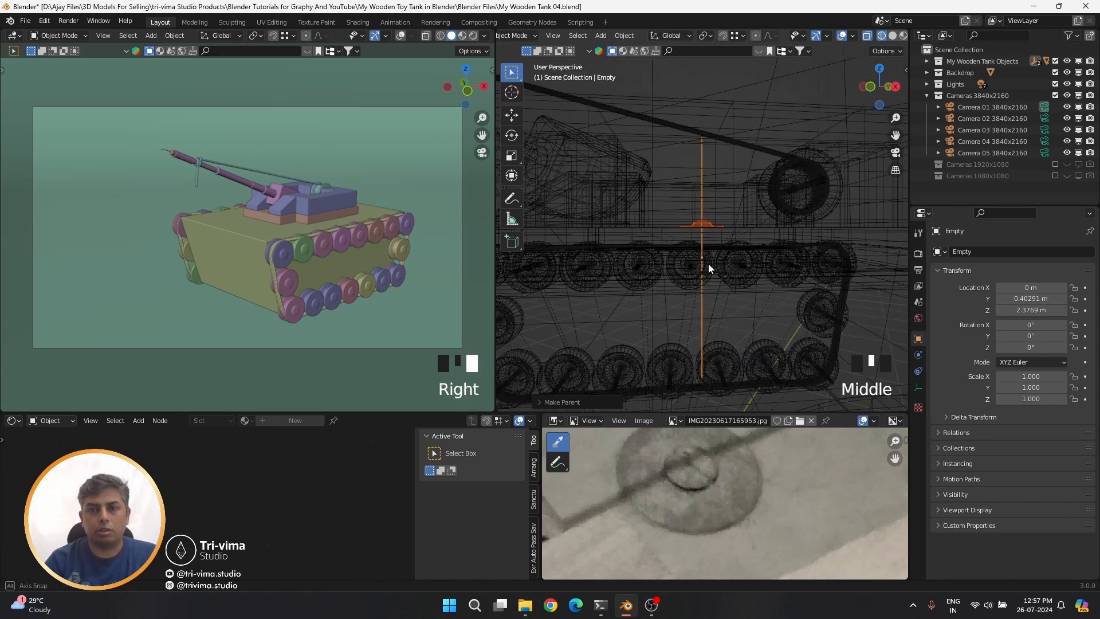
{"action": "middle_click_drag", "start_coordinate": [708, 263], "coordinate": [755, 373]}
{"action": "key", "text": "z"}
{"action": "left_click", "coordinate": [785, 254]}
{"action": "middle_click_drag", "start_coordinate": [785, 254], "coordinate": [706, 204]}
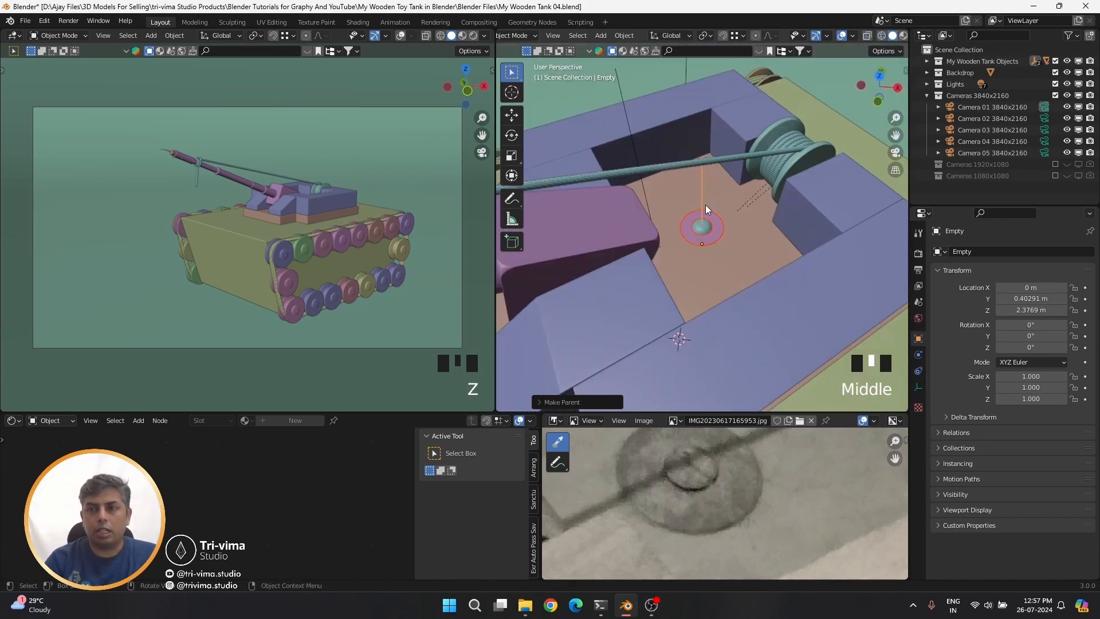
Enter Edit Mode on the tank body and select all faces of its front and rear ends
{"action": "scroll", "coordinate": [678, 260], "scroll_direction": "down", "scroll_amount": 7}
{"action": "middle_click_drag", "start_coordinate": [755, 315], "coordinate": [846, 323]}
{"action": "left_click", "coordinate": [699, 290]}
{"action": "key", "text": "Tab"}
{"action": "left_click", "coordinate": [712, 270]}
{"action": "left_click", "coordinate": [748, 272], "text": "shift"}
{"action": "key", "text": "ctrl+KP_Add"}
{"action": "scroll", "coordinate": [746, 318], "scroll_direction": "up", "scroll_amount": 2}
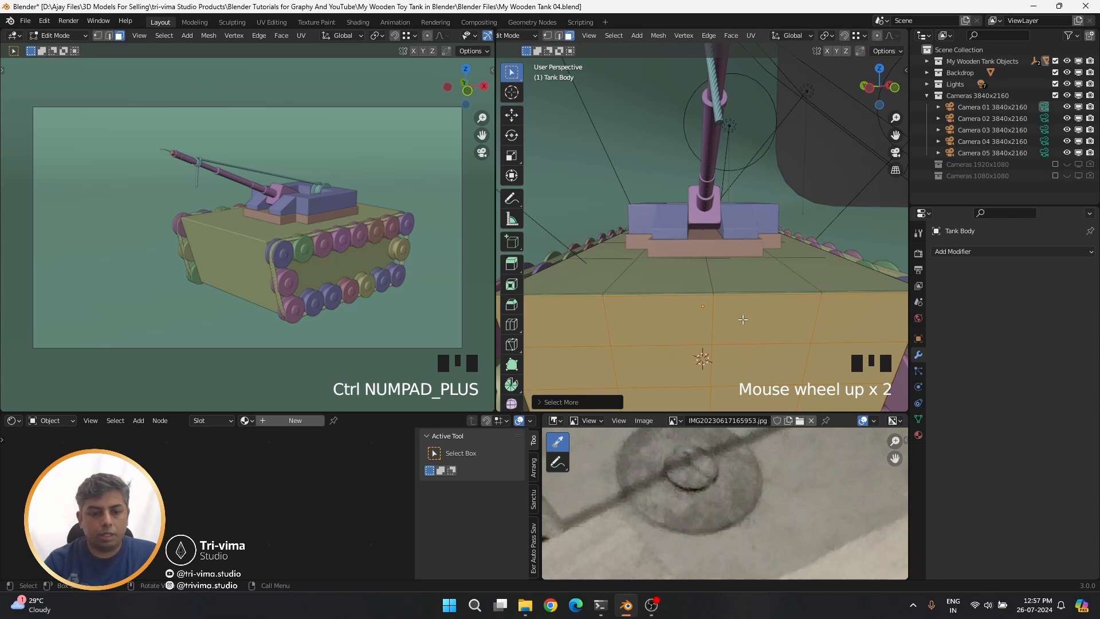
Duplicate the selected tank body faces in place and separate them into their own object
{"action": "key", "text": "shift+d"}
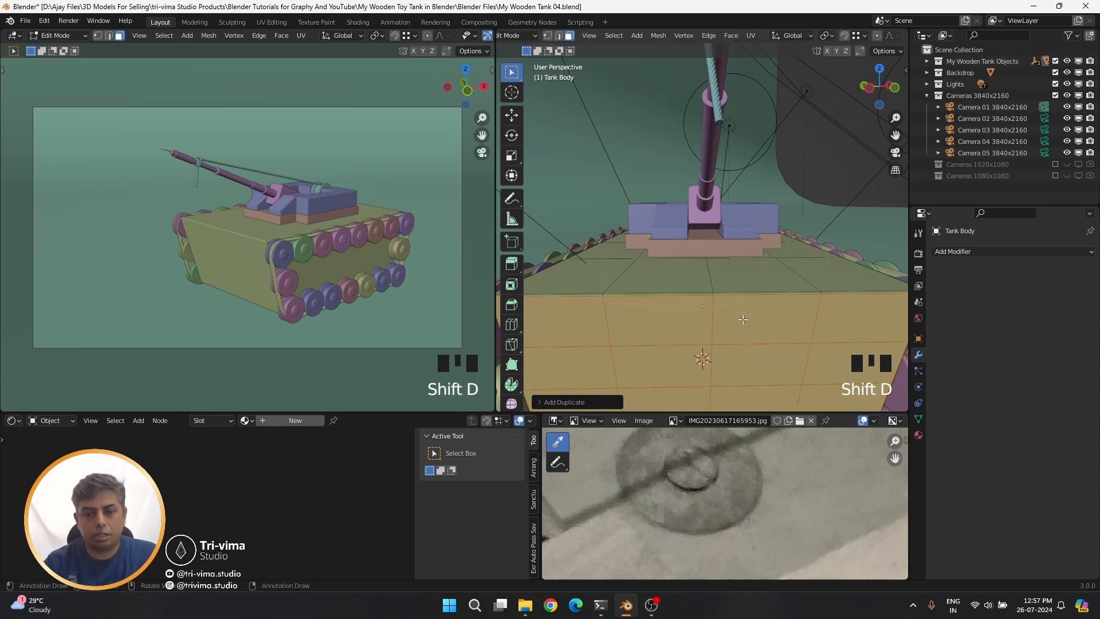
{"action": "key", "text": "p"}
{"action": "left_click", "coordinate": [742, 318]}
{"action": "middle_click_drag", "start_coordinate": [742, 318], "coordinate": [588, 352]}
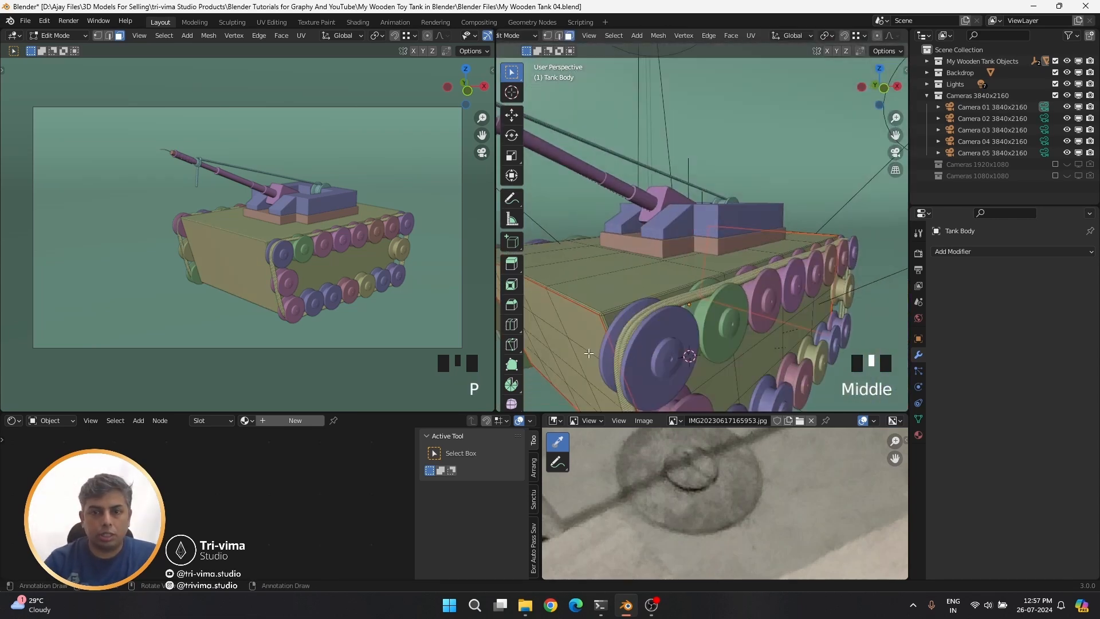
Return to Object Mode, select the separated end panels, and add a Solidify modifier to them
{"action": "key", "text": "Tab"}
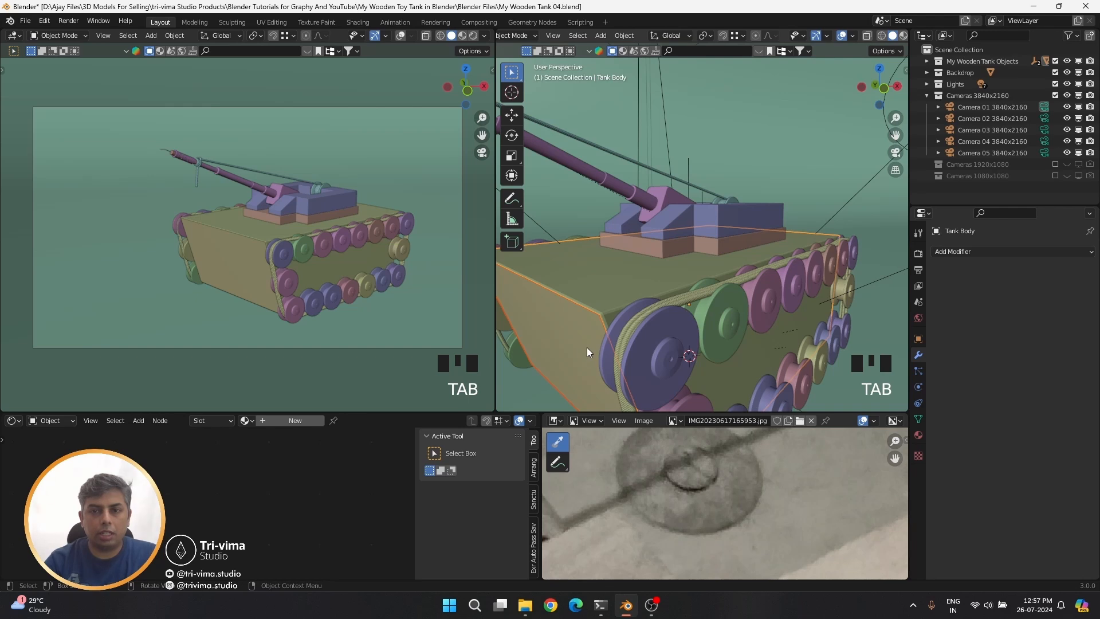
{"action": "left_click", "coordinate": [577, 347]}
{"action": "key", "text": "Tab"}
{"action": "key", "text": "Tab"}
{"action": "left_click", "coordinate": [965, 252]}
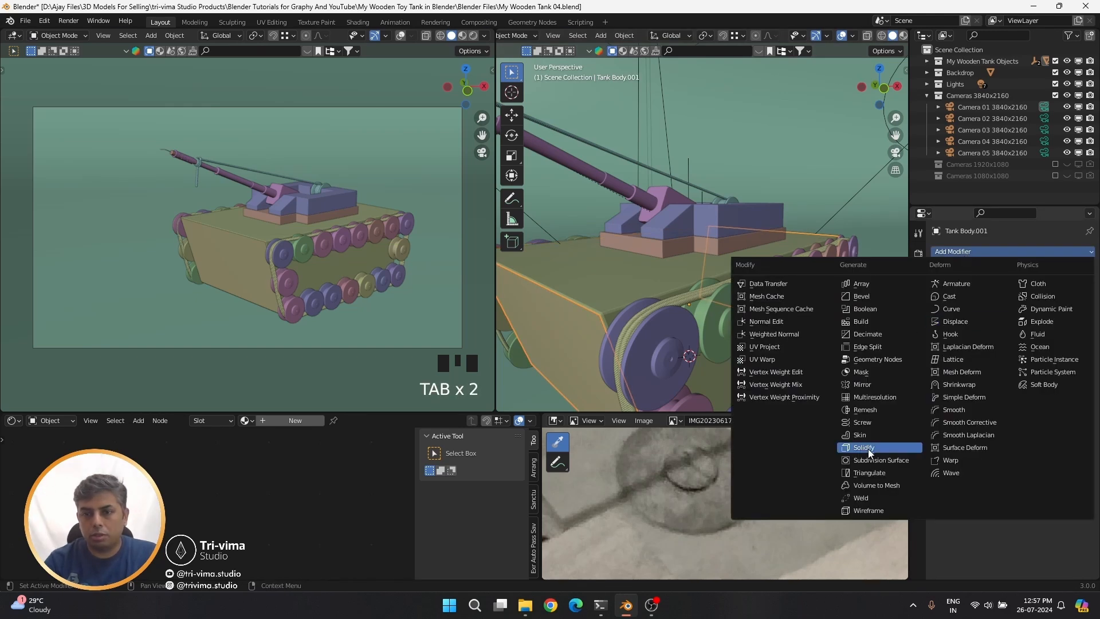
{"action": "left_click", "coordinate": [870, 447]}
{"action": "middle_click_drag", "start_coordinate": [665, 281], "coordinate": [747, 307], "text": "shift"}
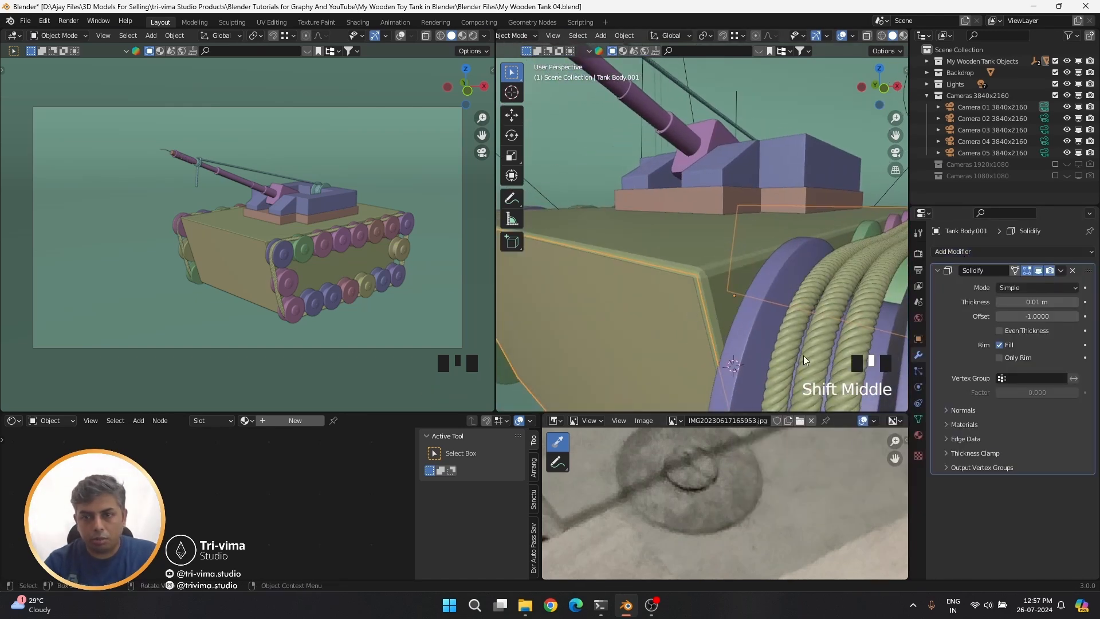
Set the panels' Solidify offset to 1 and thickness to 0.005 m, with Even Thickness on
{"action": "left_click_drag", "start_coordinate": [1024, 316], "coordinate": [1083, 316]}
{"action": "left_click", "coordinate": [1031, 302]}
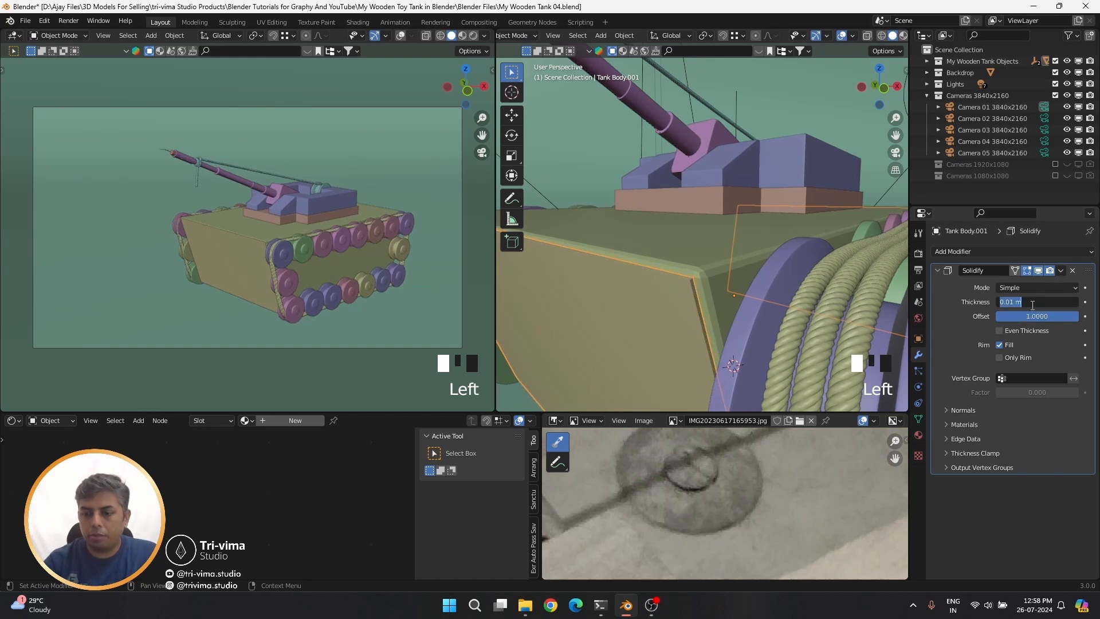
{"action": "type", "text": "0.005"}
{"action": "left_click", "coordinate": [999, 330]}
{"action": "left_click", "coordinate": [999, 331]}
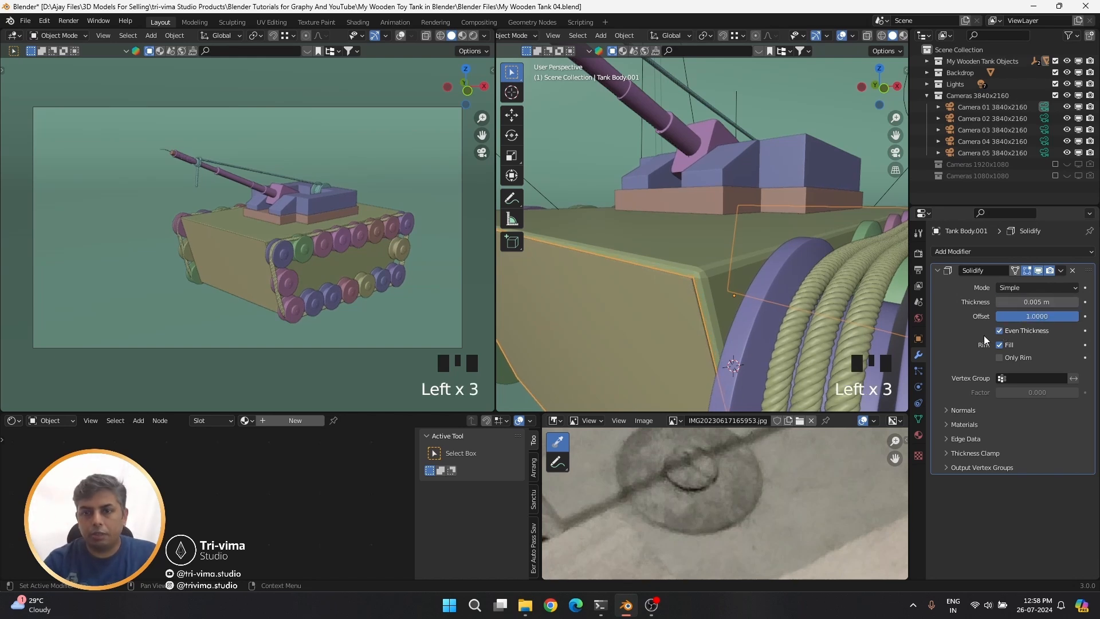
Turn on the Solidify modifier's on-cage display and open the end panels in Edit Mode in a maximized viewport
{"action": "left_click", "coordinate": [1061, 270]}
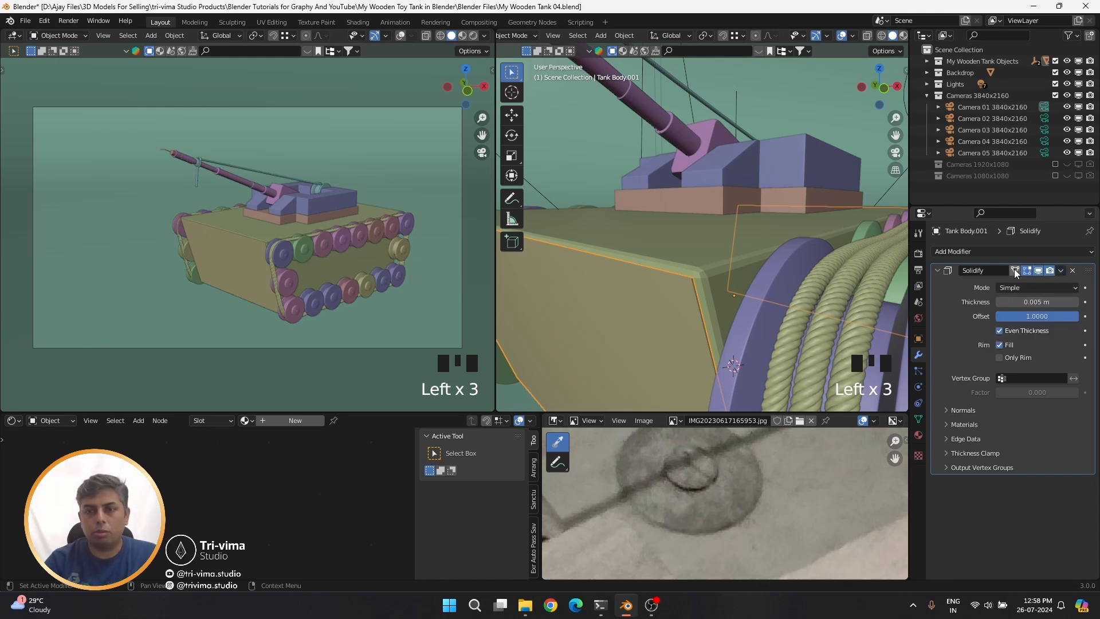
{"action": "key", "text": "Tab"}
{"action": "key", "text": "ctrl+space"}
{"action": "middle_click_drag", "start_coordinate": [691, 319], "coordinate": [597, 239], "text": "shift"}
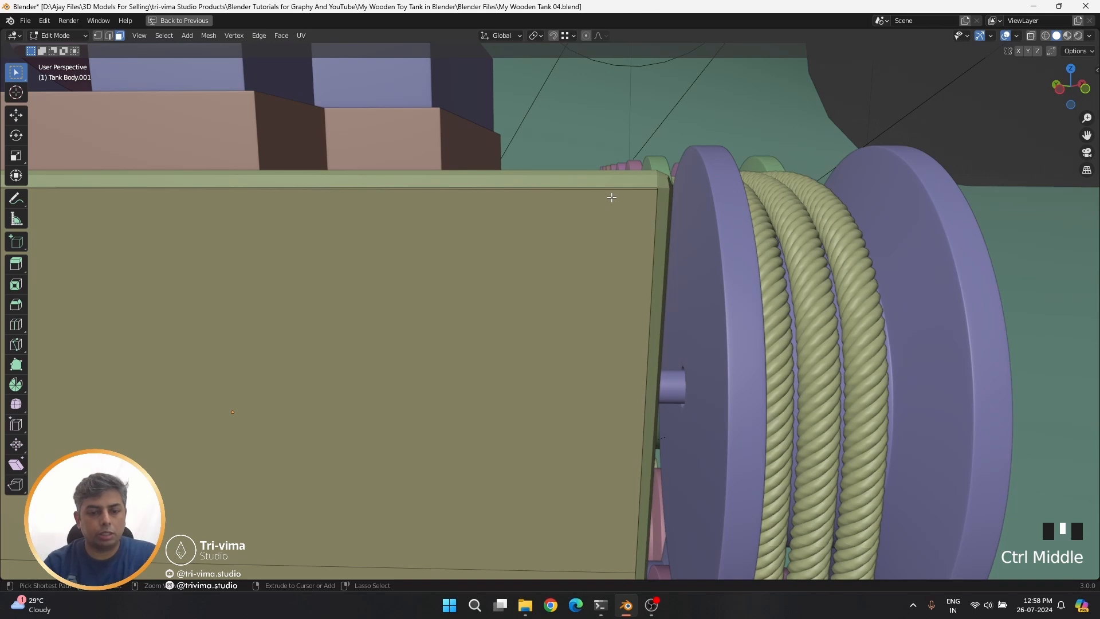
Add supporting edge loops close to the right and upper edges of the front end panel
{"action": "key", "text": "ctrl+r"}
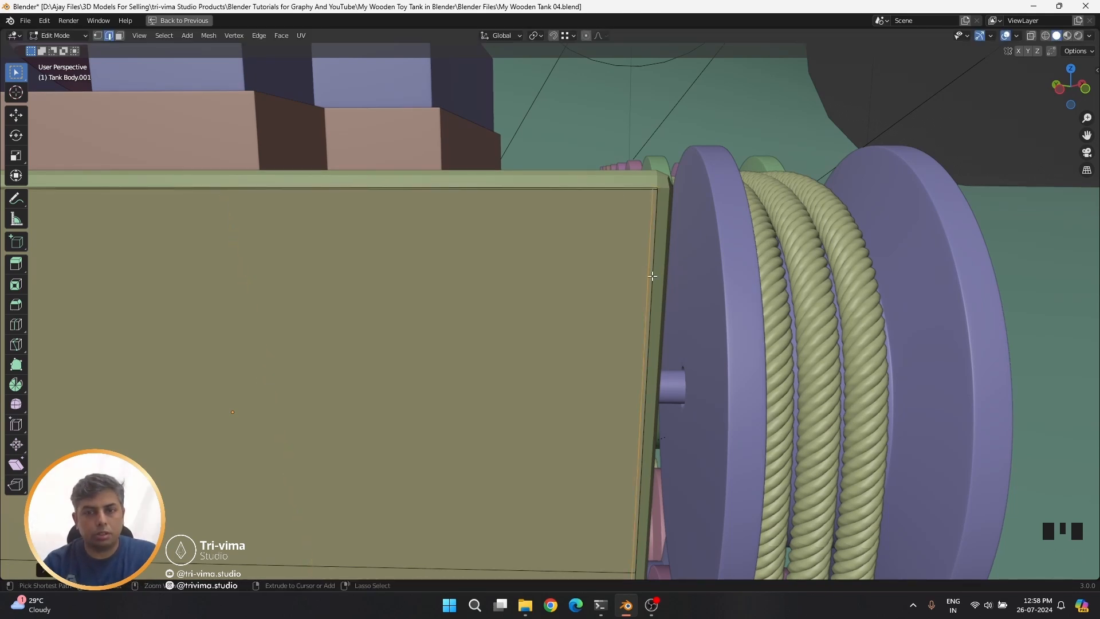
{"action": "left_click", "coordinate": [652, 275]}
{"action": "right_click", "coordinate": [652, 275]}
{"action": "middle_click_drag", "start_coordinate": [652, 275], "coordinate": [617, 262], "text": "shift"}
{"action": "key", "text": "g"}
{"action": "key", "text": "g"}
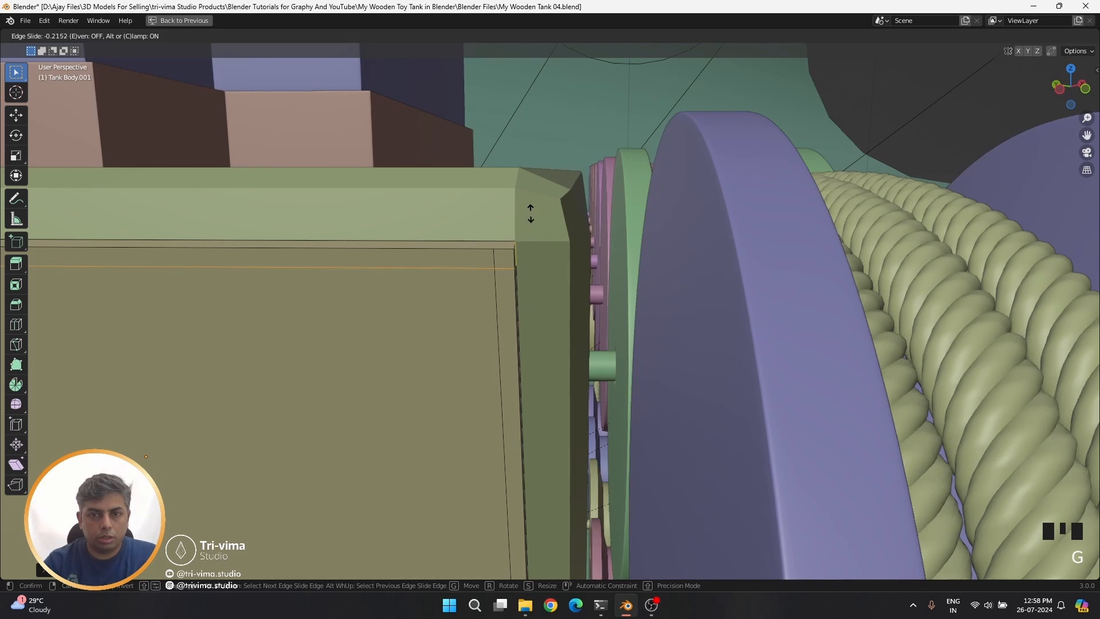
{"action": "left_click", "coordinate": [528, 212]}
Add a vertical edge loop and slide it close to the front panel's left edge
{"action": "scroll", "coordinate": [528, 212], "scroll_direction": "down", "scroll_amount": 8}
{"action": "middle_click_drag", "start_coordinate": [481, 370], "coordinate": [709, 368], "text": "shift"}
{"action": "scroll", "coordinate": [515, 258], "scroll_direction": "up", "scroll_amount": 7}
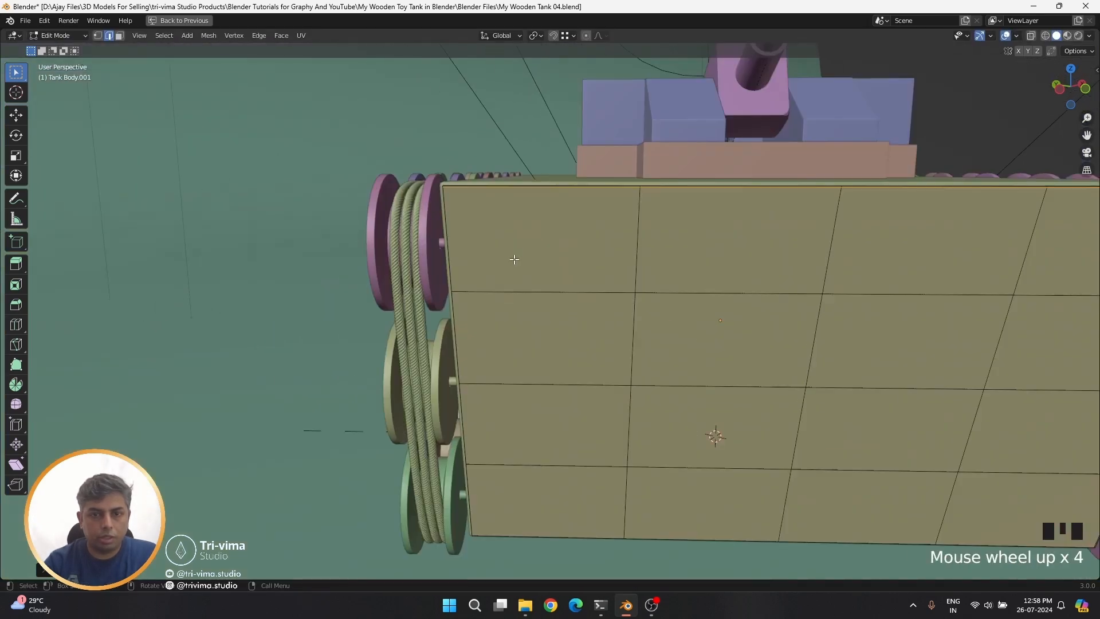
{"action": "middle_click_drag", "start_coordinate": [489, 253], "coordinate": [599, 363], "text": "shift"}
{"action": "key", "text": "ctrl+r"}
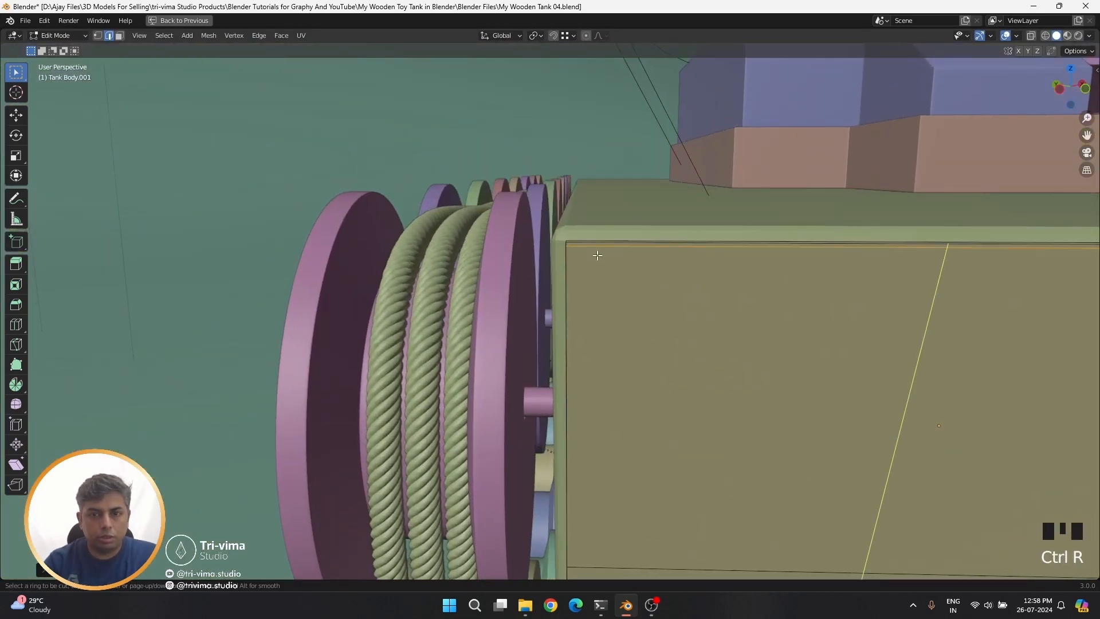
{"action": "left_click", "coordinate": [593, 255]}
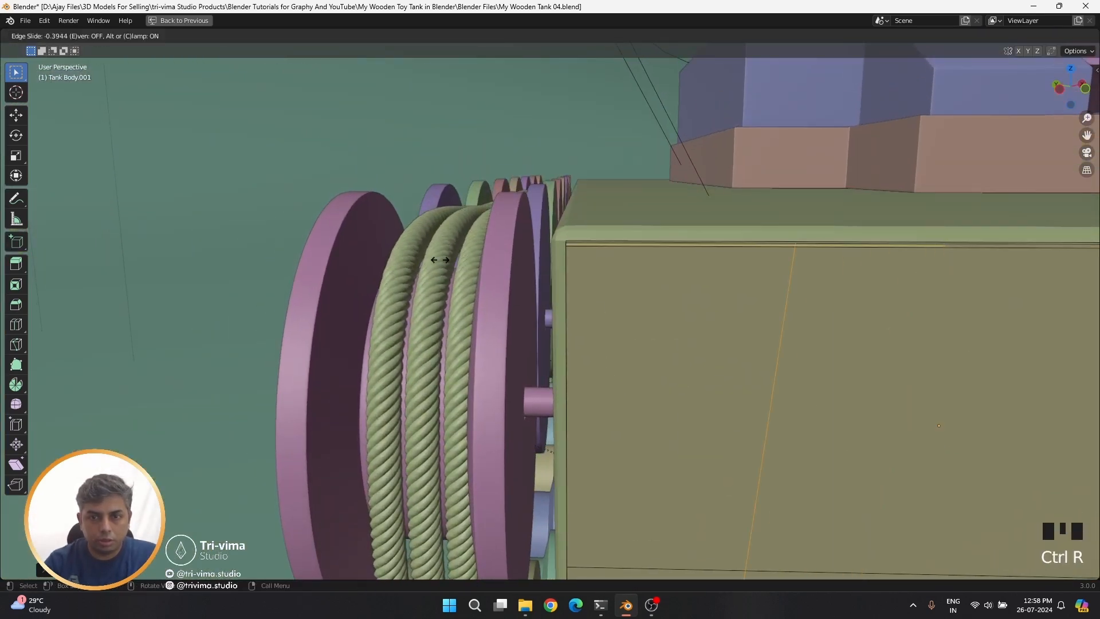
{"action": "left_click", "coordinate": [213, 293]}
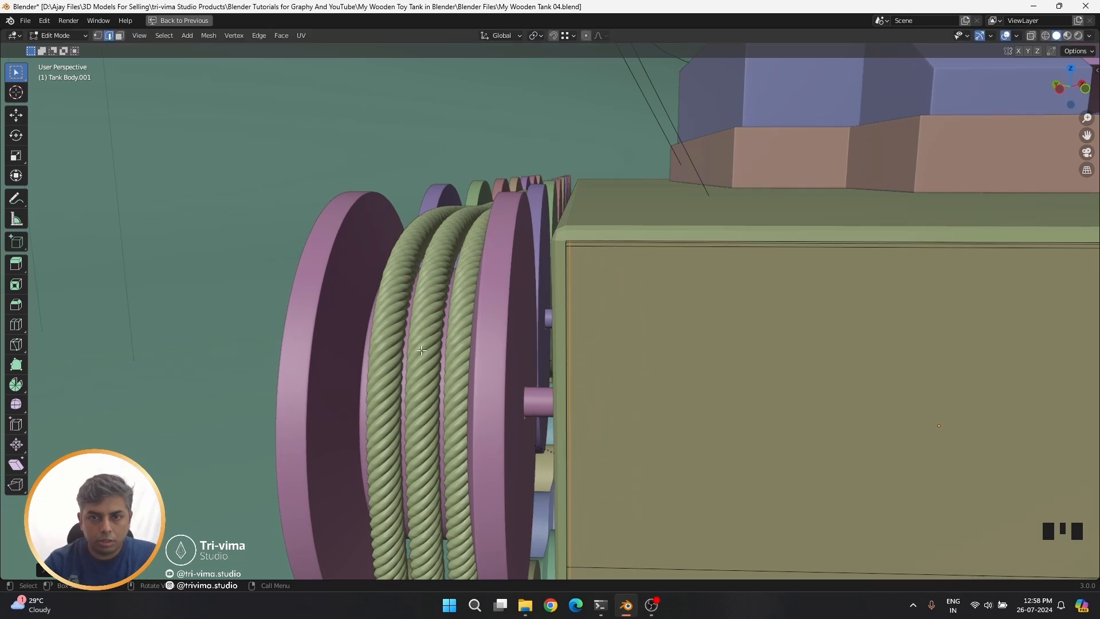
Add a horizontal edge loop and slide it close to the front panel's lower edge
{"action": "scroll", "coordinate": [591, 388], "scroll_direction": "down", "scroll_amount": 3}
{"action": "middle_click_drag", "start_coordinate": [592, 388], "coordinate": [517, 370], "text": "shift"}
{"action": "scroll", "coordinate": [516, 371], "scroll_direction": "up", "scroll_amount": 2}
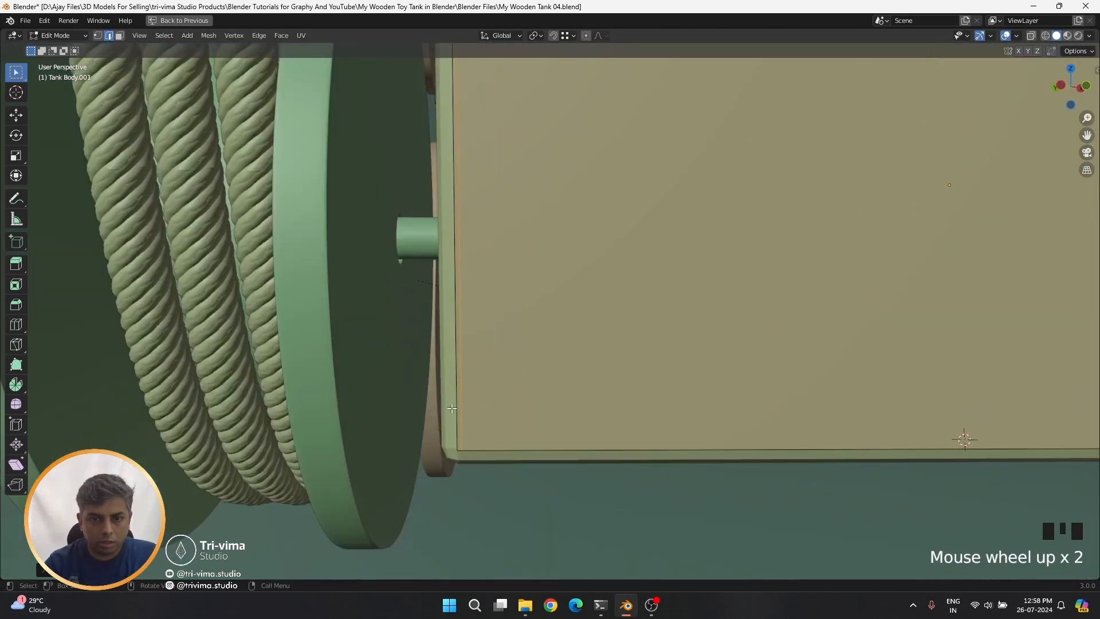
{"action": "key", "text": "ctrl+r"}
{"action": "left_click", "coordinate": [964, 439]}
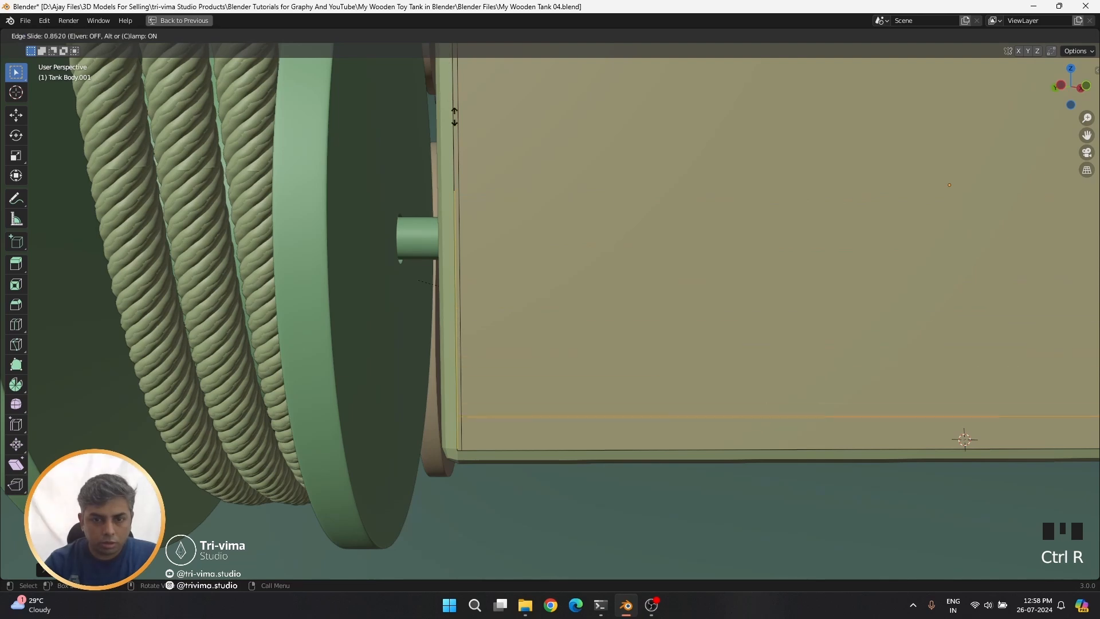
{"action": "left_click", "coordinate": [459, 146]}
Add supporting edge loops close to the left and lower edges of the rear end panel
{"action": "middle_click_drag", "start_coordinate": [460, 146], "coordinate": [792, 454]}
{"action": "scroll", "coordinate": [590, 283], "scroll_direction": "down", "scroll_amount": 2}
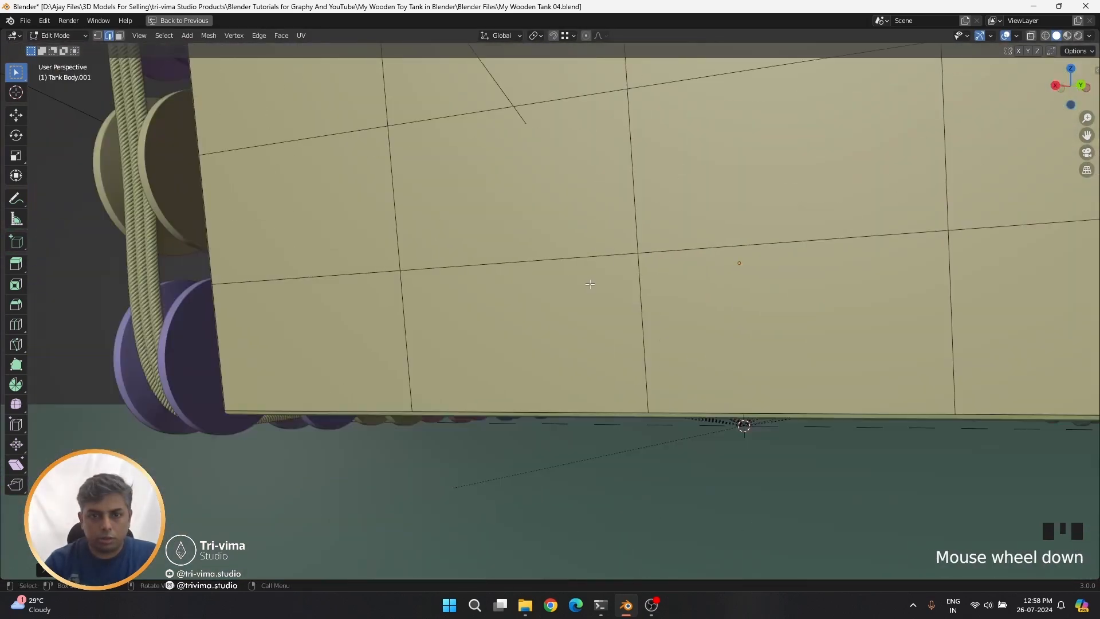
{"action": "middle_click_drag", "start_coordinate": [590, 284], "coordinate": [842, 275], "text": "shift"}
{"action": "scroll", "coordinate": [447, 388], "scroll_direction": "up", "scroll_amount": 2}
{"action": "key", "text": "ctrl+r"}
{"action": "left_click", "coordinate": [446, 388]}
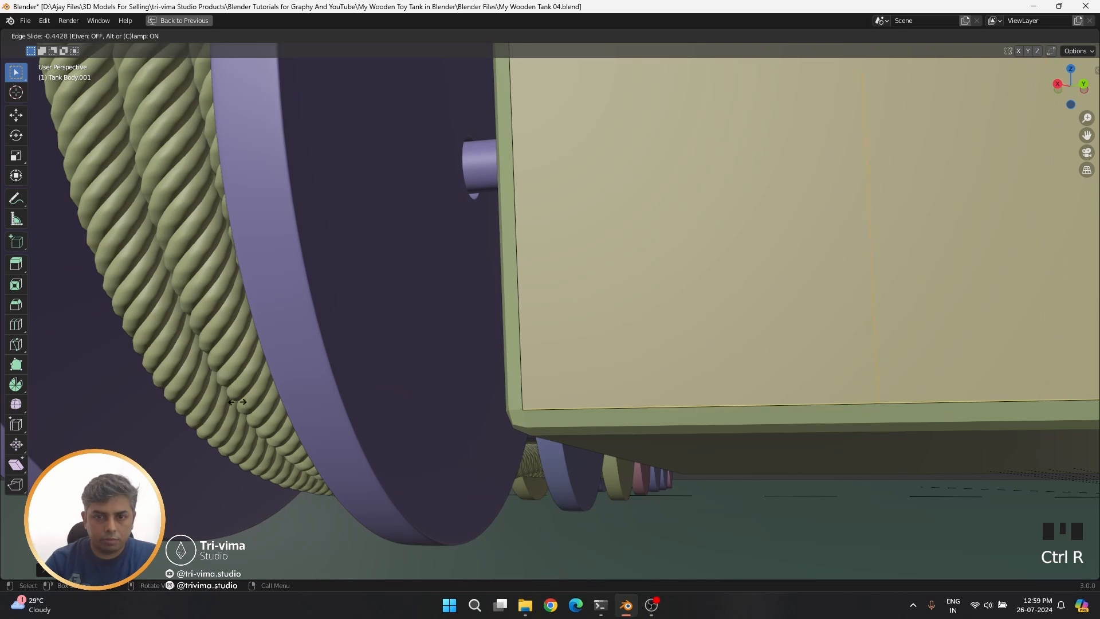
{"action": "left_click", "coordinate": [887, 411]}
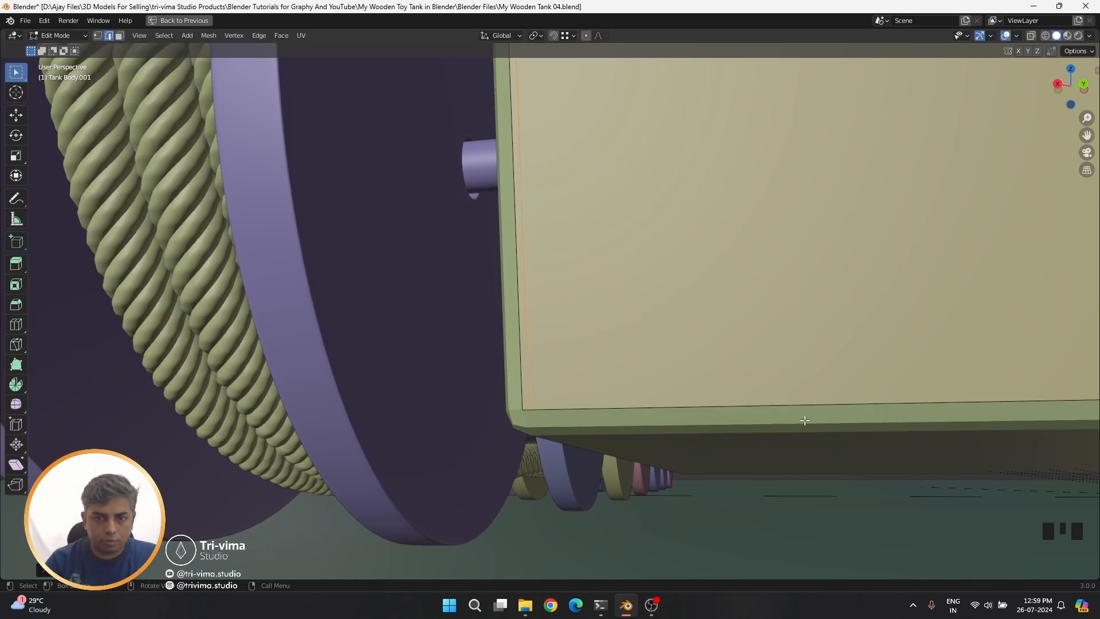
{"action": "key", "text": "ctrl+r"}
{"action": "left_click", "coordinate": [519, 371]}
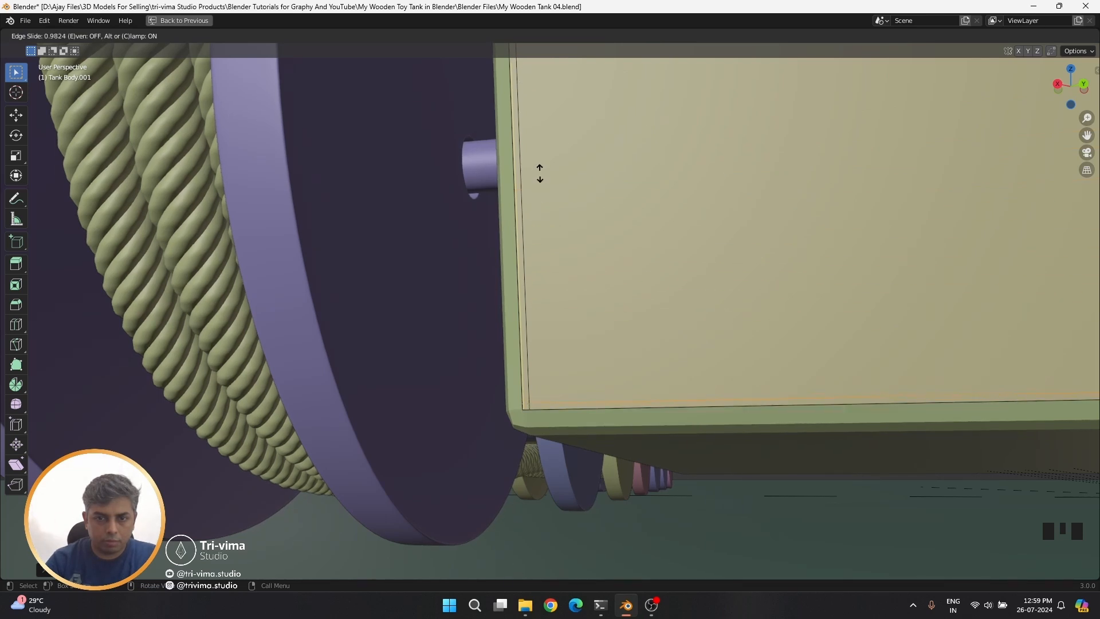
{"action": "left_click", "coordinate": [540, 173]}
Add supporting edge loops close to the right and upper edges of the rear end panel
{"action": "scroll", "coordinate": [884, 255], "scroll_direction": "down", "scroll_amount": 10}
{"action": "middle_click_drag", "start_coordinate": [884, 255], "coordinate": [645, 337], "text": "shift"}
{"action": "scroll", "coordinate": [648, 346], "scroll_direction": "up", "scroll_amount": 10}
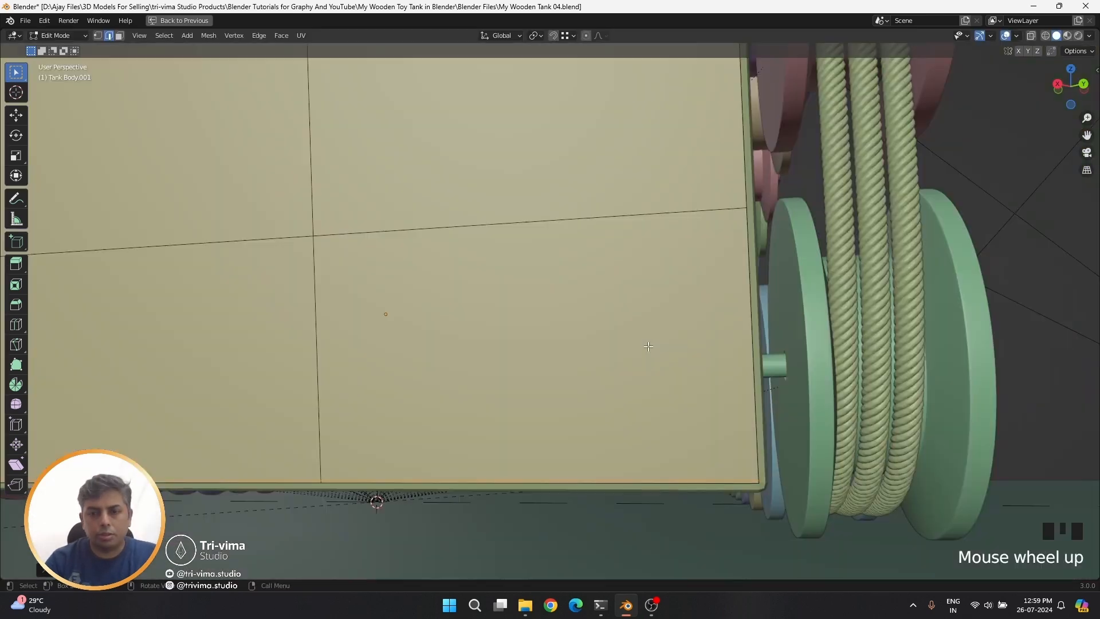
{"action": "key", "text": "ctrl+r"}
{"action": "left_click", "coordinate": [730, 483]}
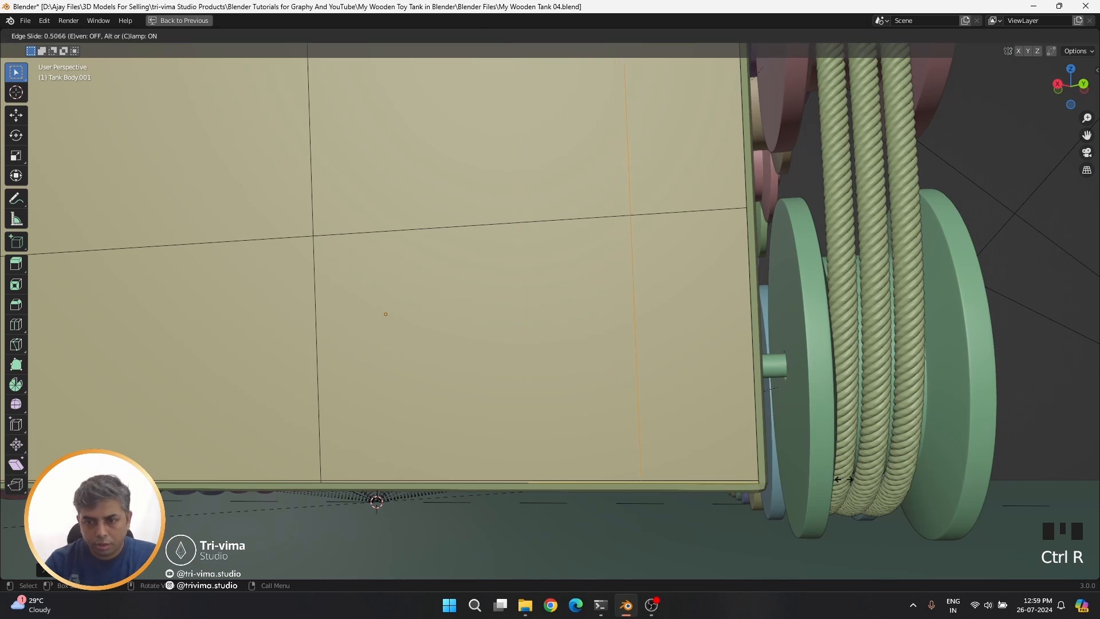
{"action": "left_click", "coordinate": [945, 466]}
{"action": "middle_click_drag", "start_coordinate": [945, 466], "coordinate": [796, 379], "text": "shift"}
{"action": "scroll", "coordinate": [793, 377], "scroll_direction": "up", "scroll_amount": 2}
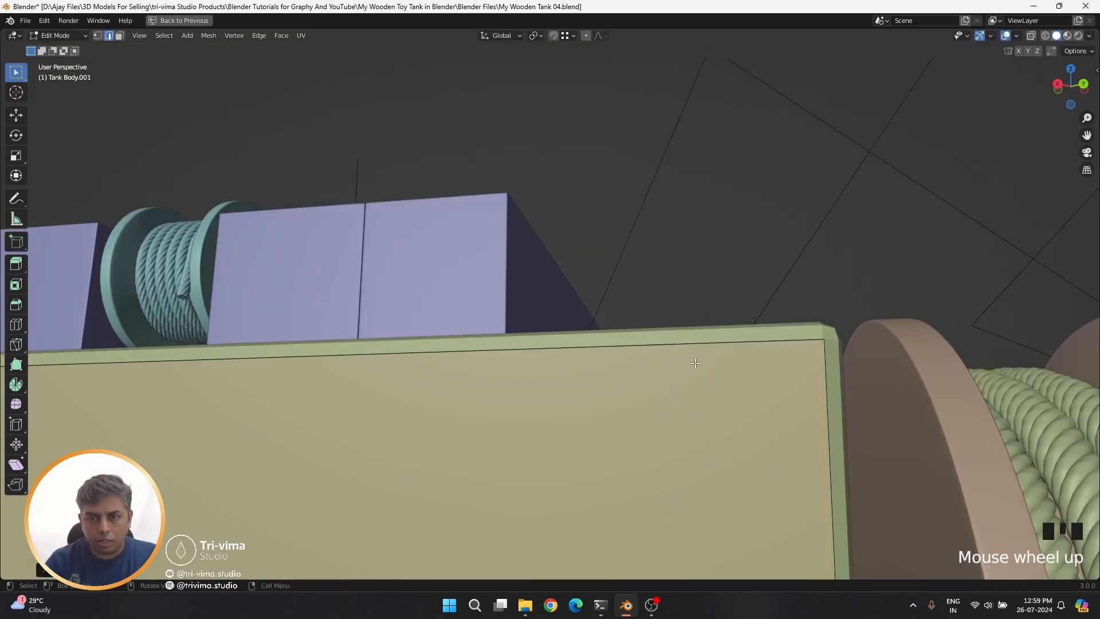
{"action": "key", "text": "ctrl+r"}
{"action": "left_click", "coordinate": [793, 377]}
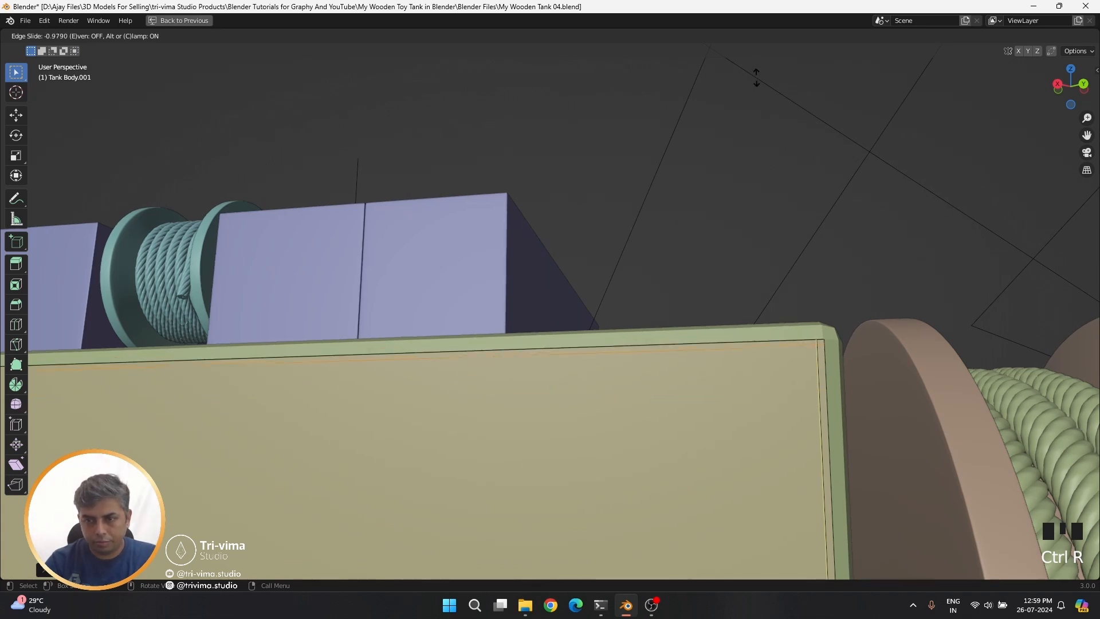
{"action": "left_click", "coordinate": [756, 77]}
Return to Object Mode, add a Subdivision Surface modifier with viewport level 2 to the end panels, and shade them smooth
{"action": "key", "text": "Tab"}
{"action": "scroll", "coordinate": [698, 338], "scroll_direction": "down", "scroll_amount": 4}
{"action": "key", "text": "ctrl+space"}
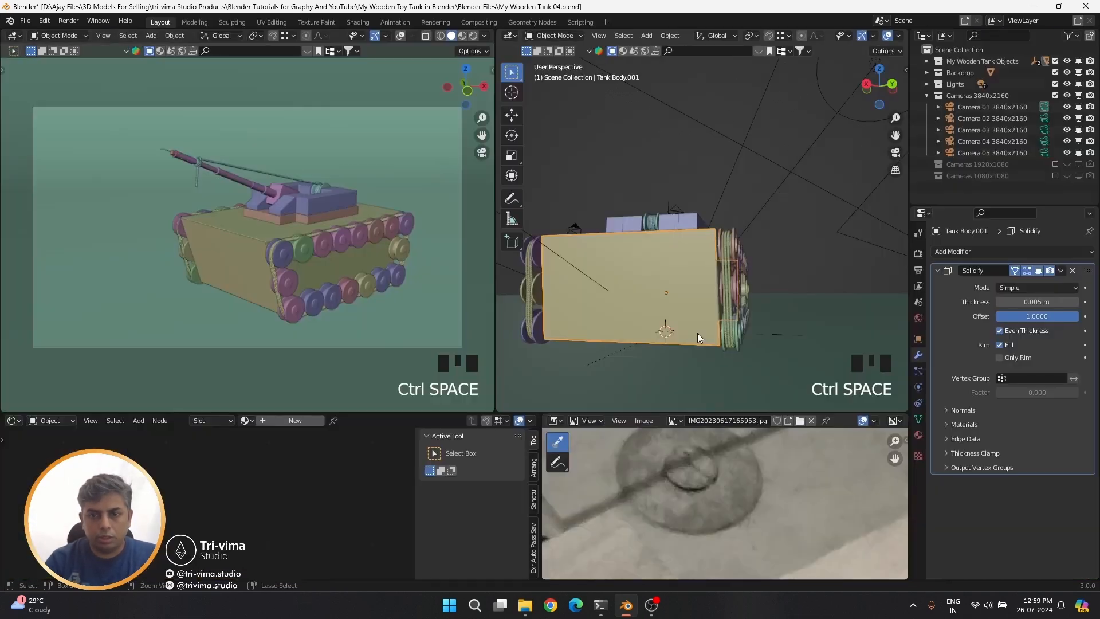
{"action": "middle_click_drag", "start_coordinate": [230, 229], "coordinate": [229, 258]}
{"action": "left_click", "coordinate": [973, 252]}
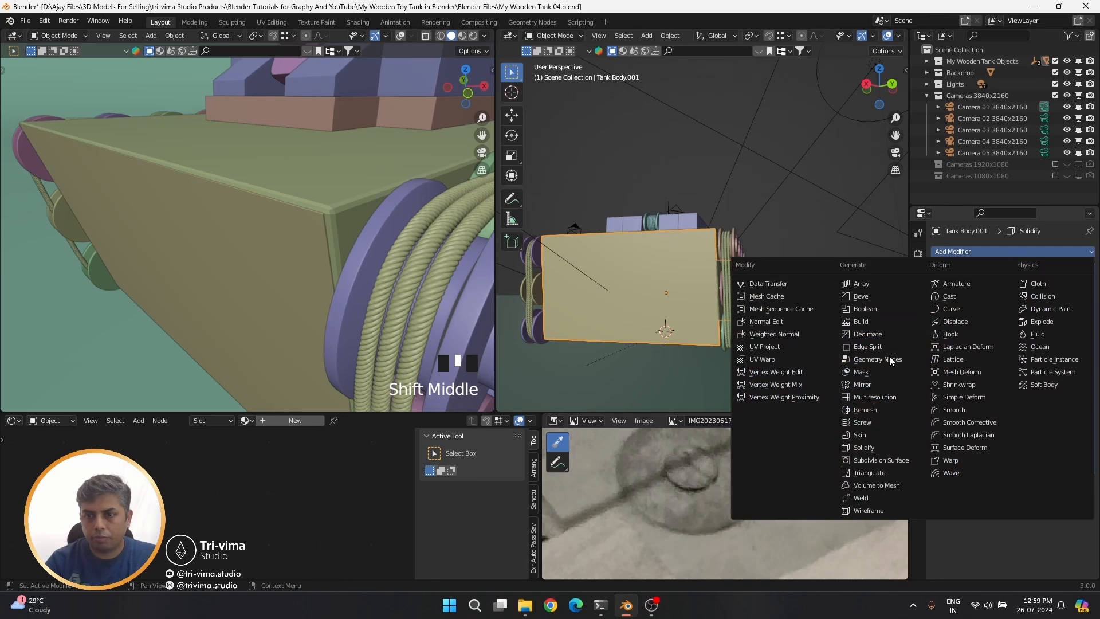
{"action": "left_click", "coordinate": [883, 460]}
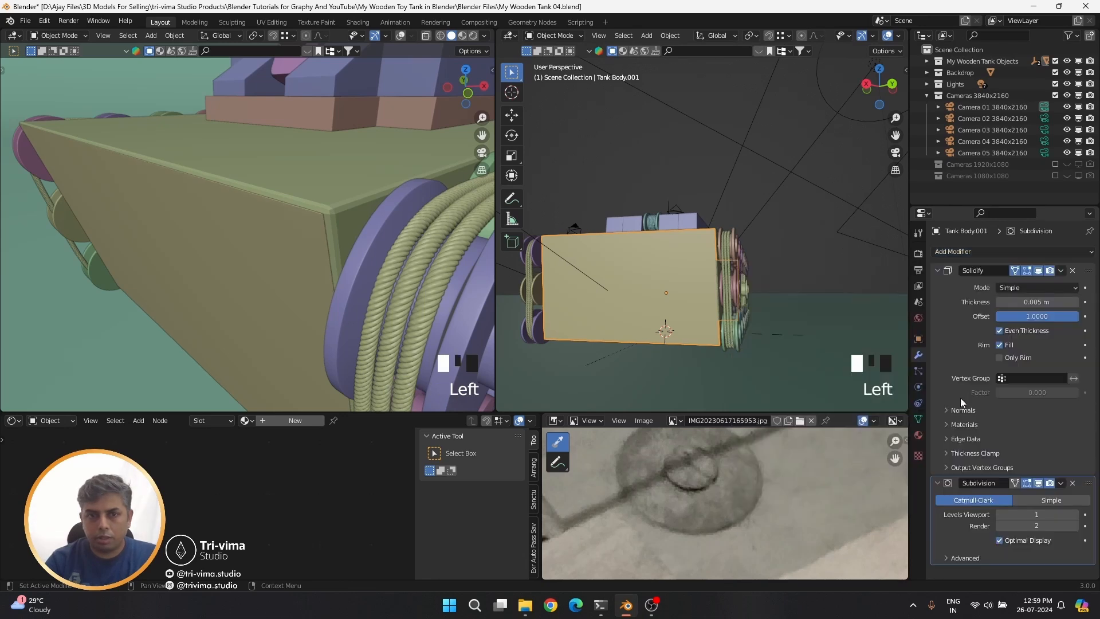
{"action": "left_click", "coordinate": [1075, 514]}
{"action": "right_click", "coordinate": [635, 258]}
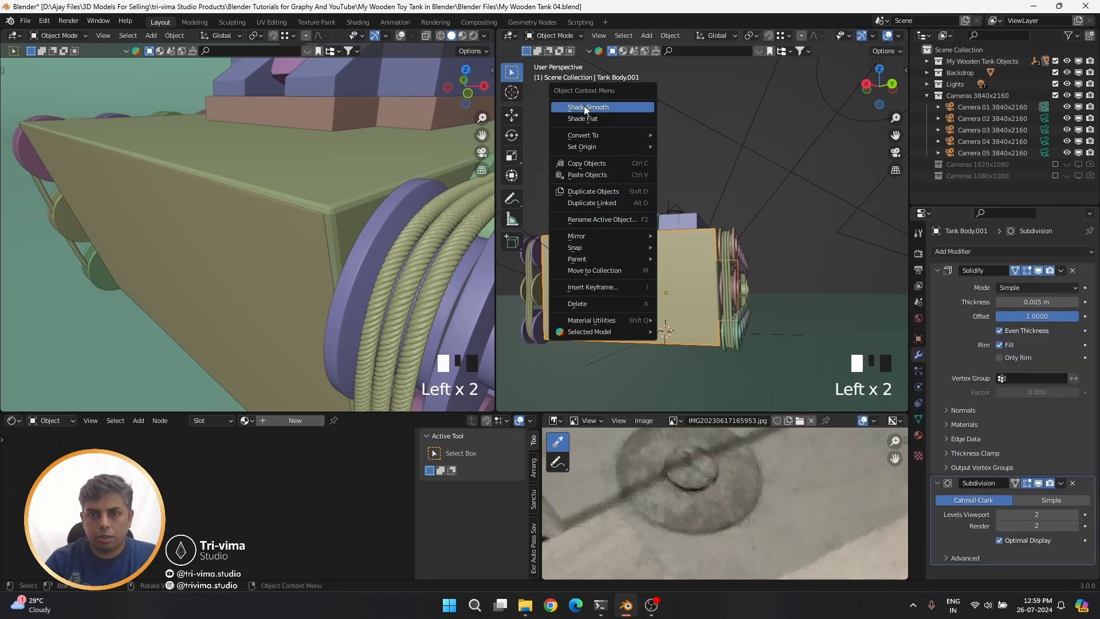
{"action": "right_click", "coordinate": [315, 232]}
Add a Subdivision Surface modifier with viewport level 2 to the main tank body and shade it smooth
{"action": "left_click", "coordinate": [335, 192]}
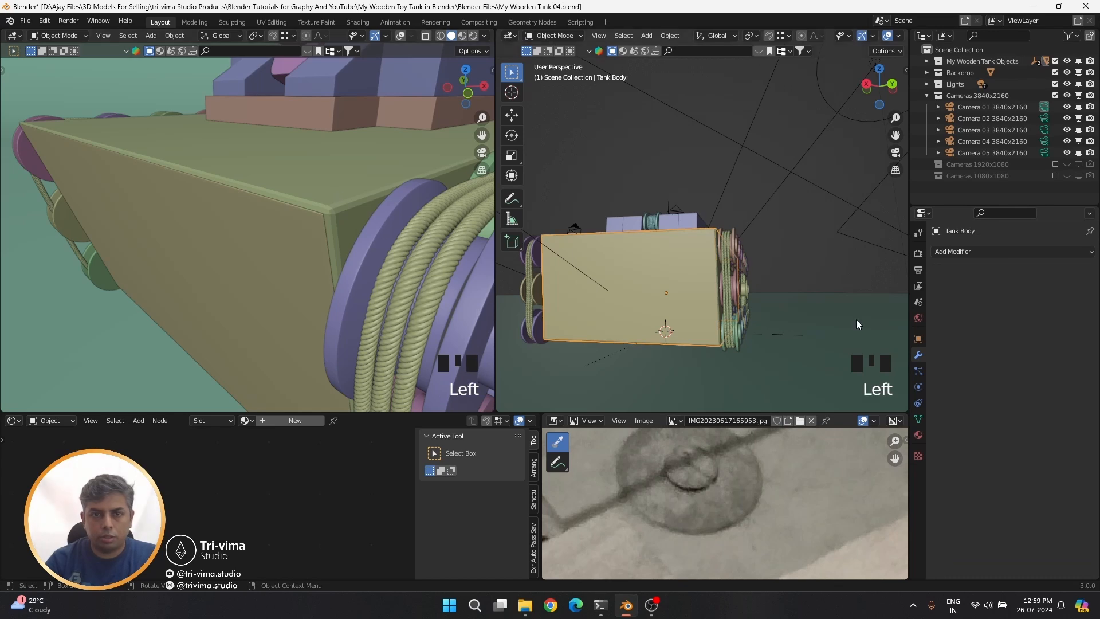
{"action": "left_click", "coordinate": [954, 252]}
{"action": "left_click", "coordinate": [869, 460]}
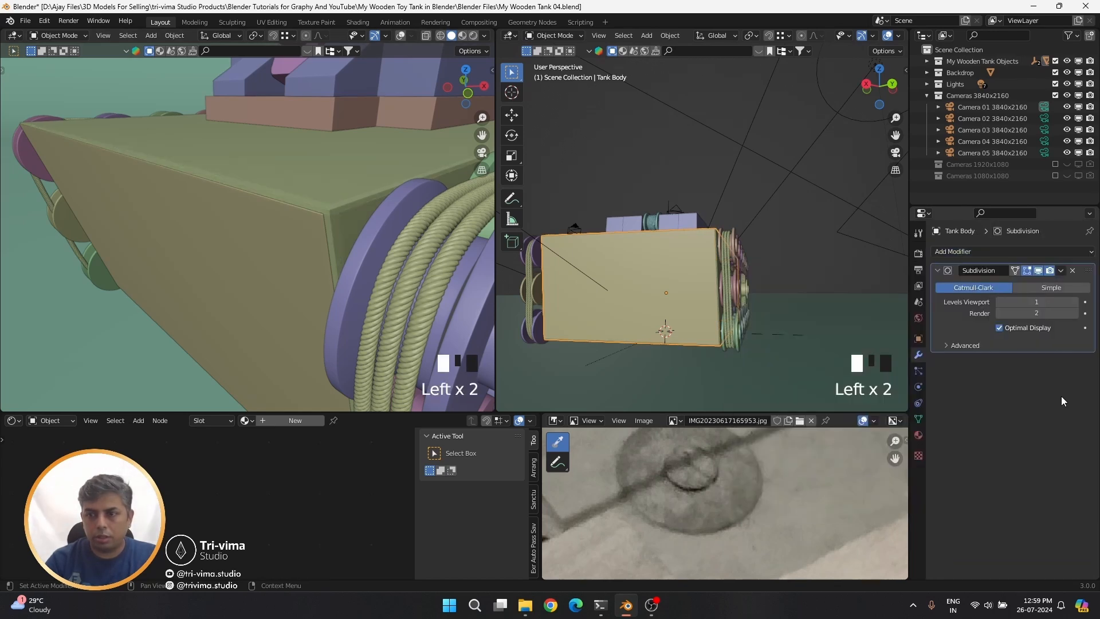
{"action": "left_click", "coordinate": [1074, 304]}
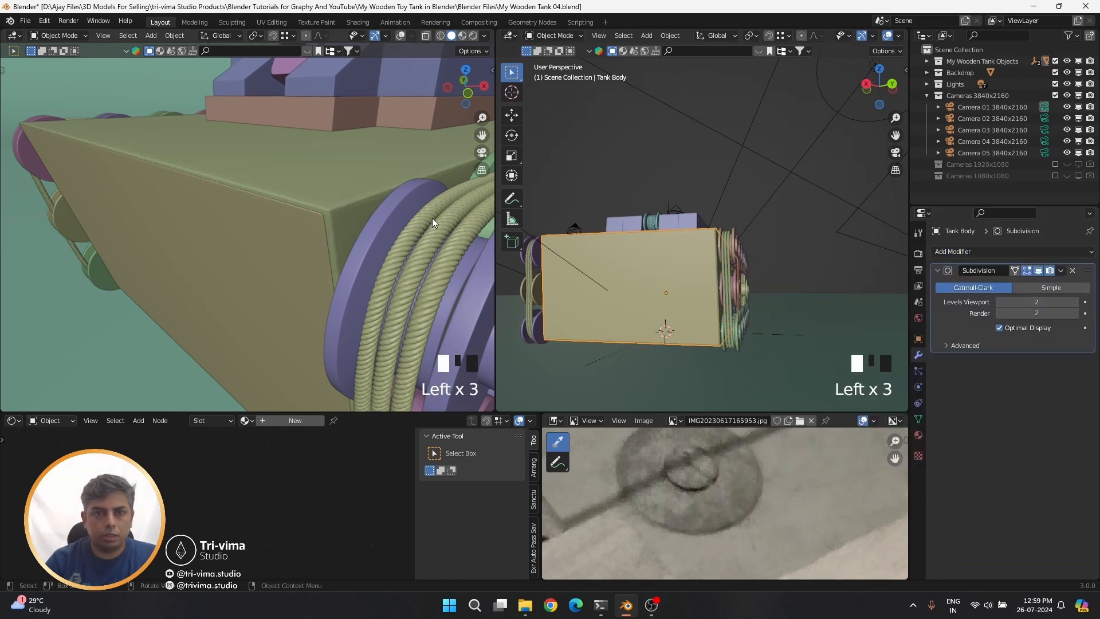
{"action": "right_click", "coordinate": [349, 188]}
{"action": "left_click", "coordinate": [350, 188]}
Select the end panels and examine their thickness and edges on the tank body from several angles
{"action": "left_click", "coordinate": [322, 257]}
{"action": "scroll", "coordinate": [332, 270], "scroll_direction": "down", "scroll_amount": 4}
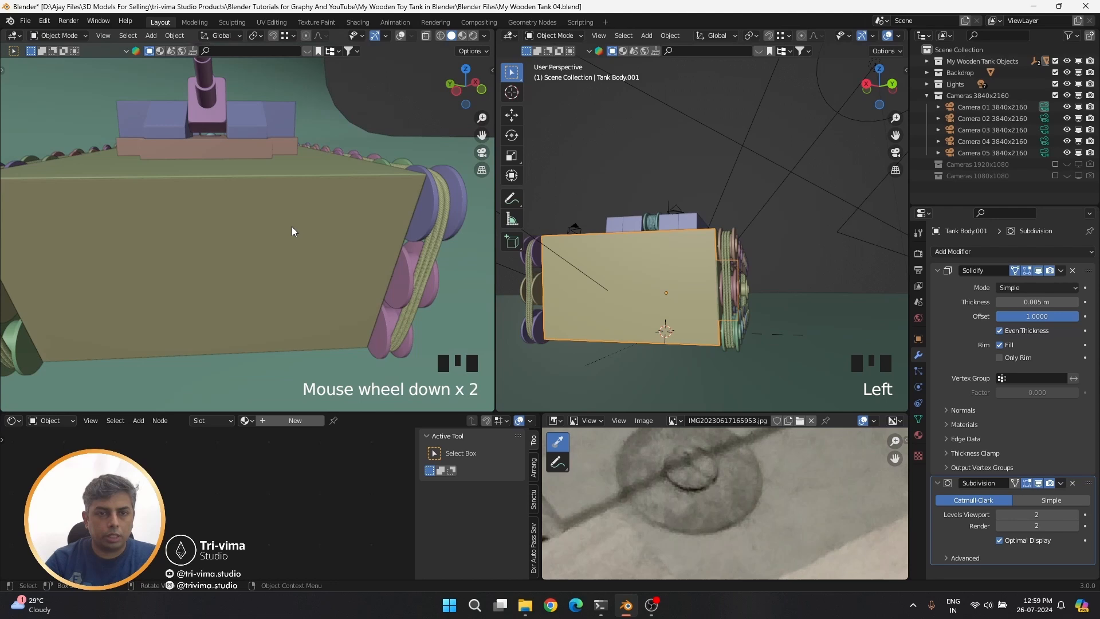
{"action": "scroll", "coordinate": [292, 231], "scroll_direction": "down", "scroll_amount": 1}
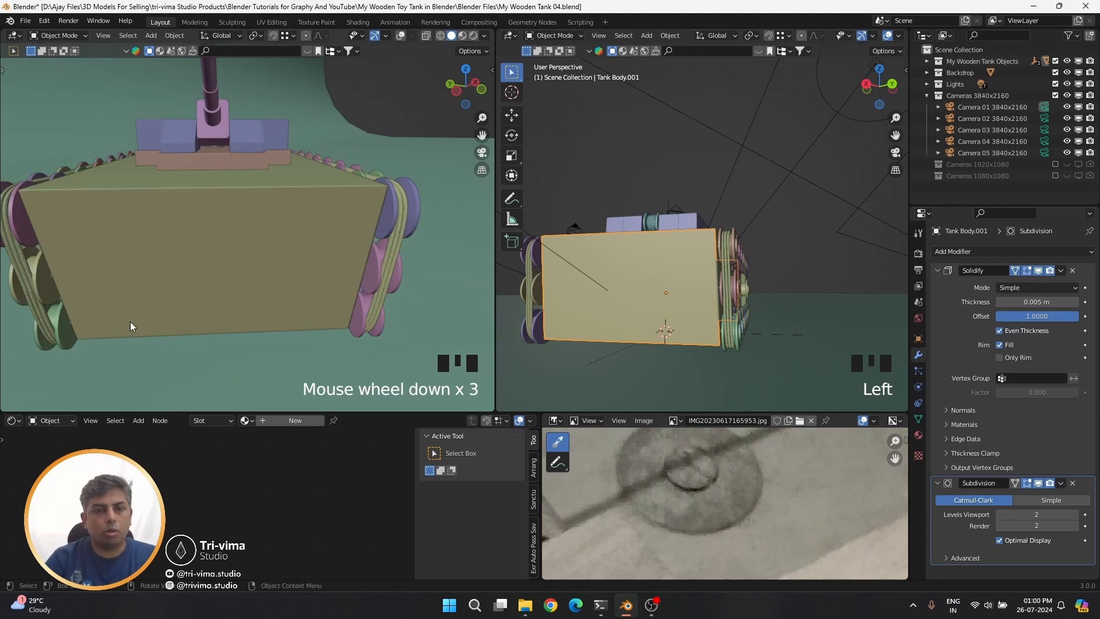
{"action": "middle_click_drag", "start_coordinate": [366, 234], "coordinate": [228, 262]}
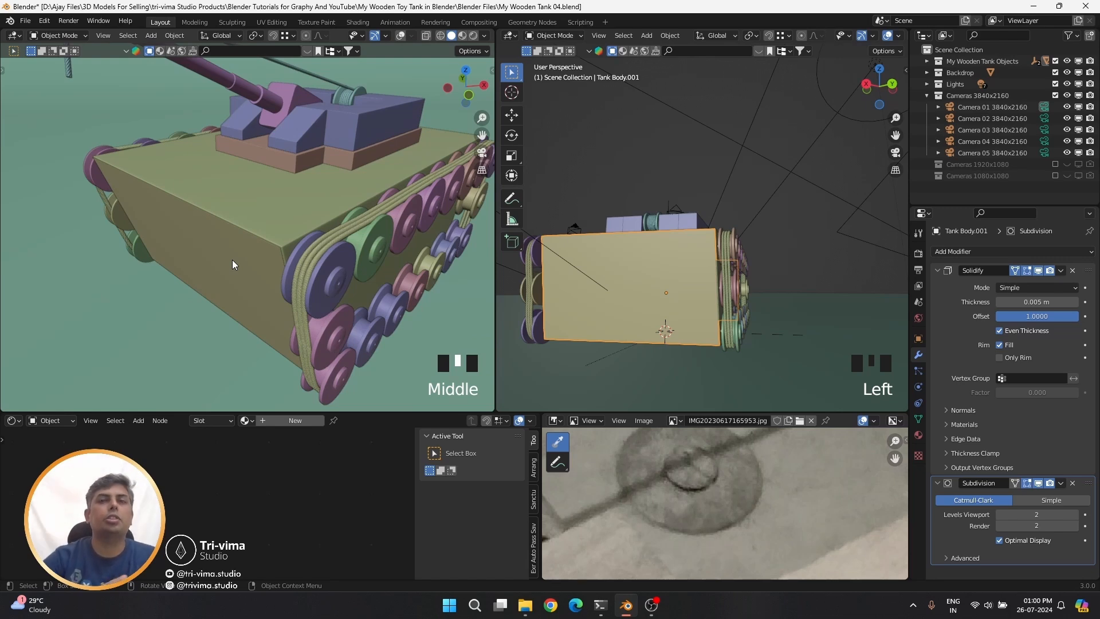
{"action": "scroll", "coordinate": [730, 284], "scroll_direction": "down", "scroll_amount": 3}
{"action": "middle_click_drag", "start_coordinate": [731, 284], "coordinate": [774, 309]}
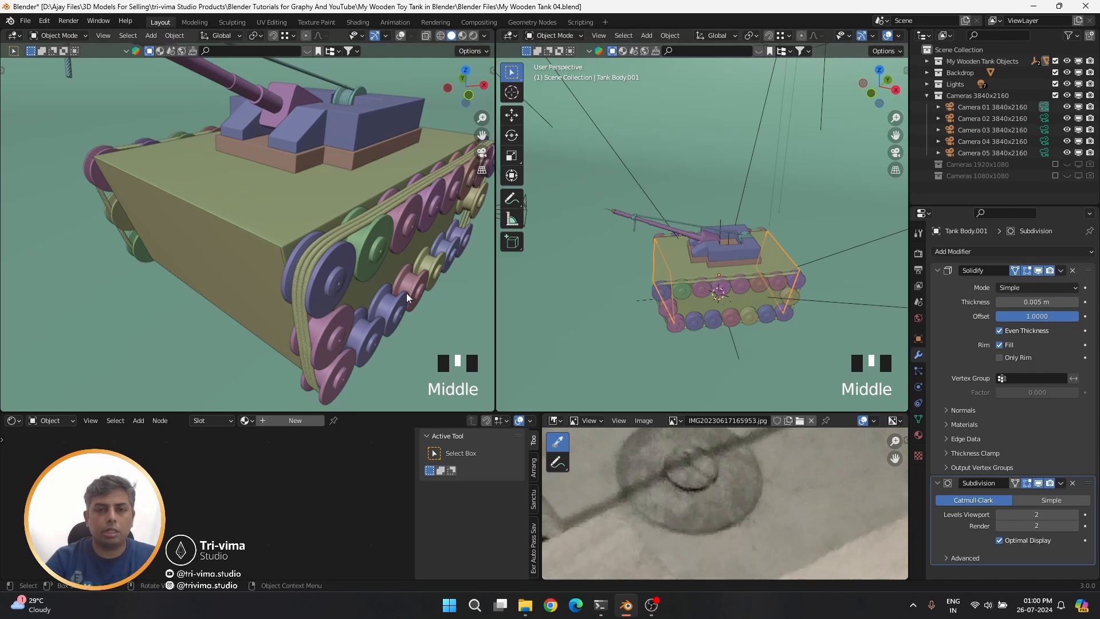
{"action": "middle_click_drag", "start_coordinate": [359, 255], "coordinate": [74, 283], "text": "shift"}
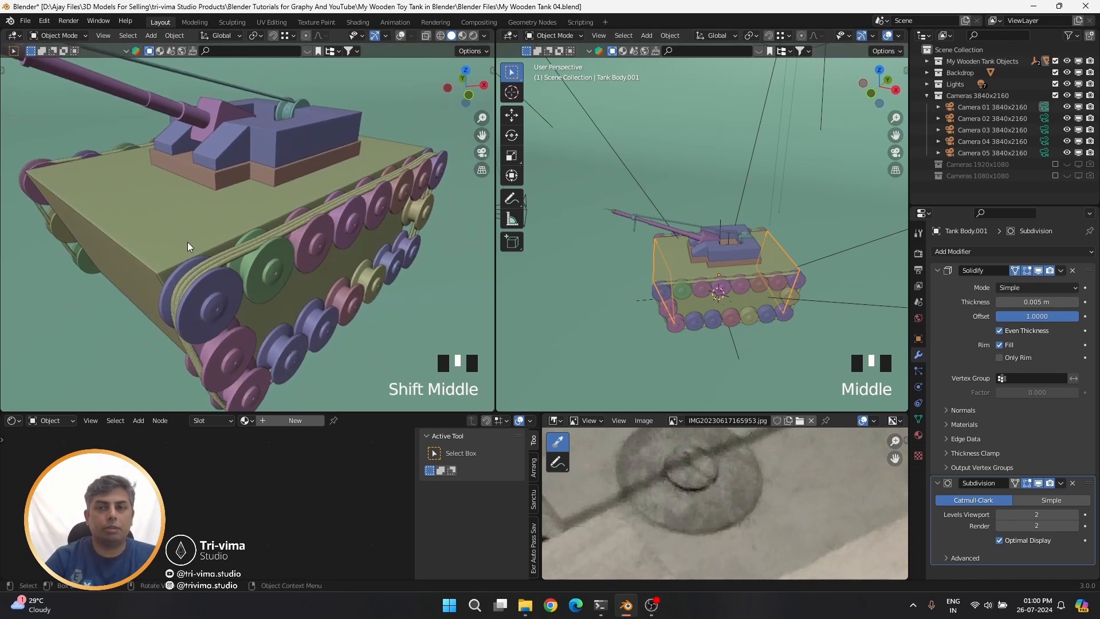
{"action": "middle_click_drag", "start_coordinate": [187, 242], "coordinate": [243, 245]}
{"action": "middle_click_drag", "start_coordinate": [711, 287], "coordinate": [323, 297]}
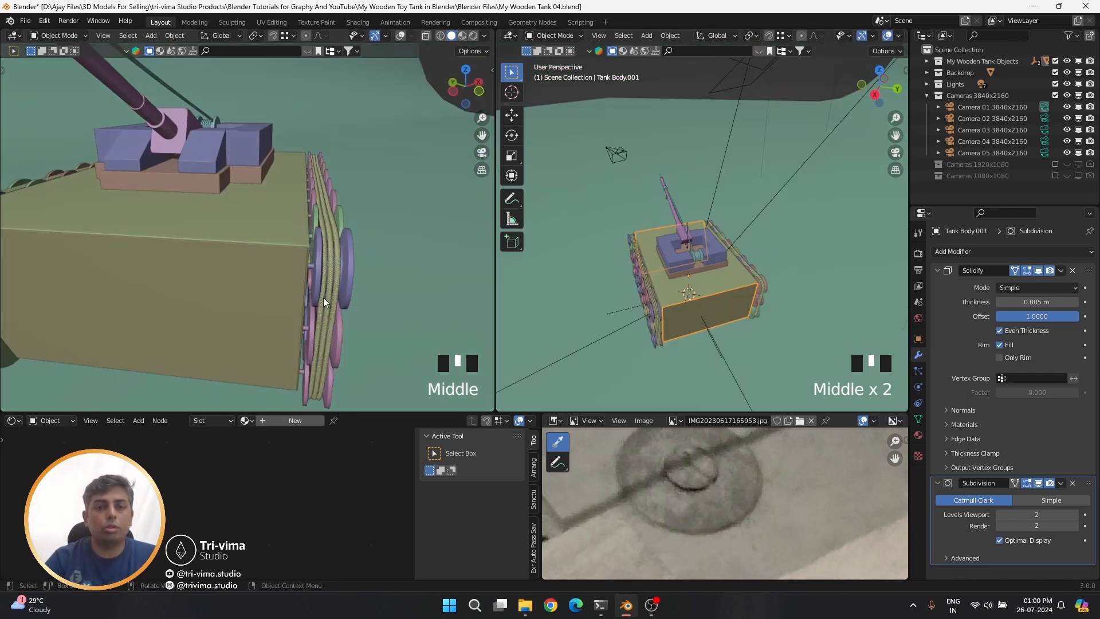
Enter Edit Mode on the end panels and select the front panel's middle face in the second row from the top
{"action": "left_click", "coordinate": [227, 293]}
{"action": "key", "text": "Tab"}
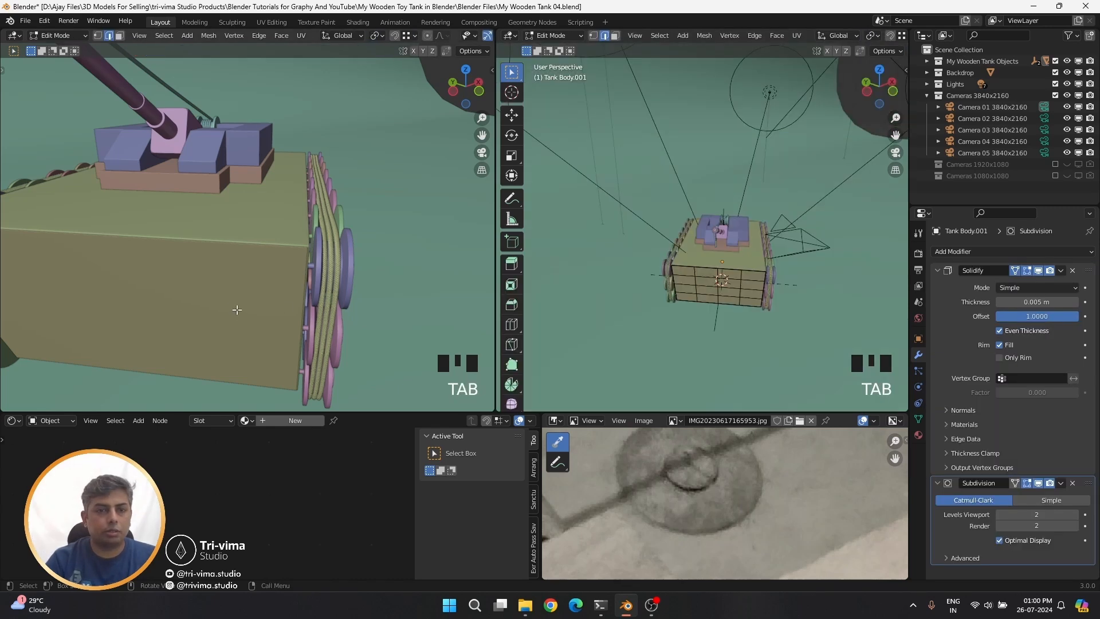
{"action": "key", "text": "1"}
{"action": "left_click", "coordinate": [659, 296]}
{"action": "middle_click_drag", "start_coordinate": [660, 295], "coordinate": [676, 307]}
{"action": "scroll", "coordinate": [648, 232], "scroll_direction": "down", "scroll_amount": 2}
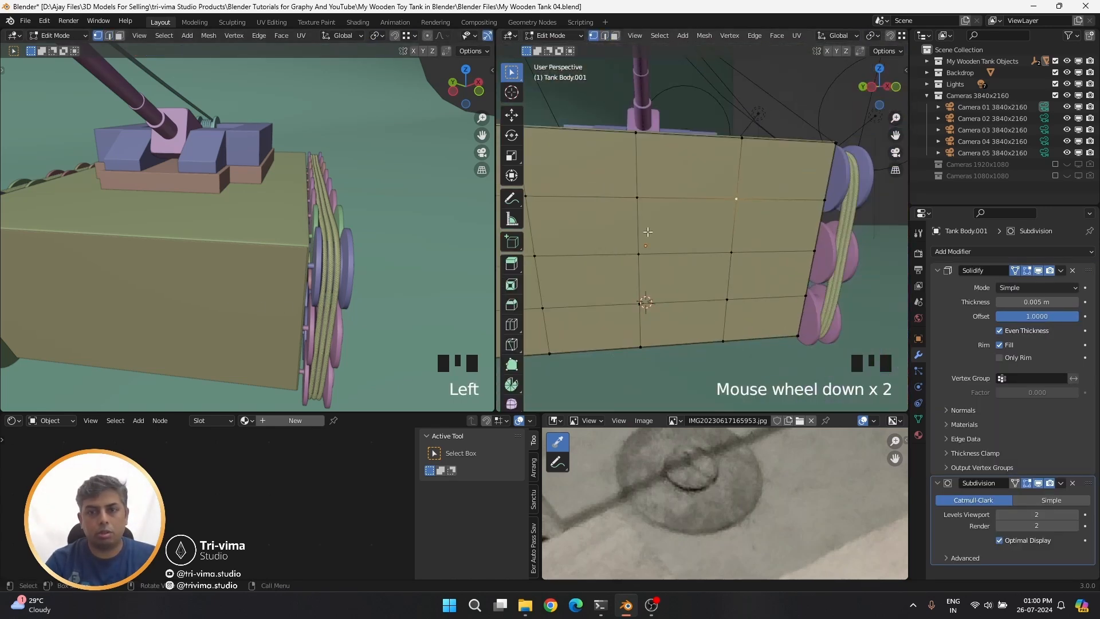
{"action": "left_click_drag", "start_coordinate": [625, 180], "coordinate": [740, 260]}
{"action": "middle_click_drag", "start_coordinate": [688, 241], "coordinate": [647, 248], "text": "shift"}
Duplicate the selected front panel face in place, separate it into its own object, and return to Object Mode
{"action": "key", "text": "shift+d"}
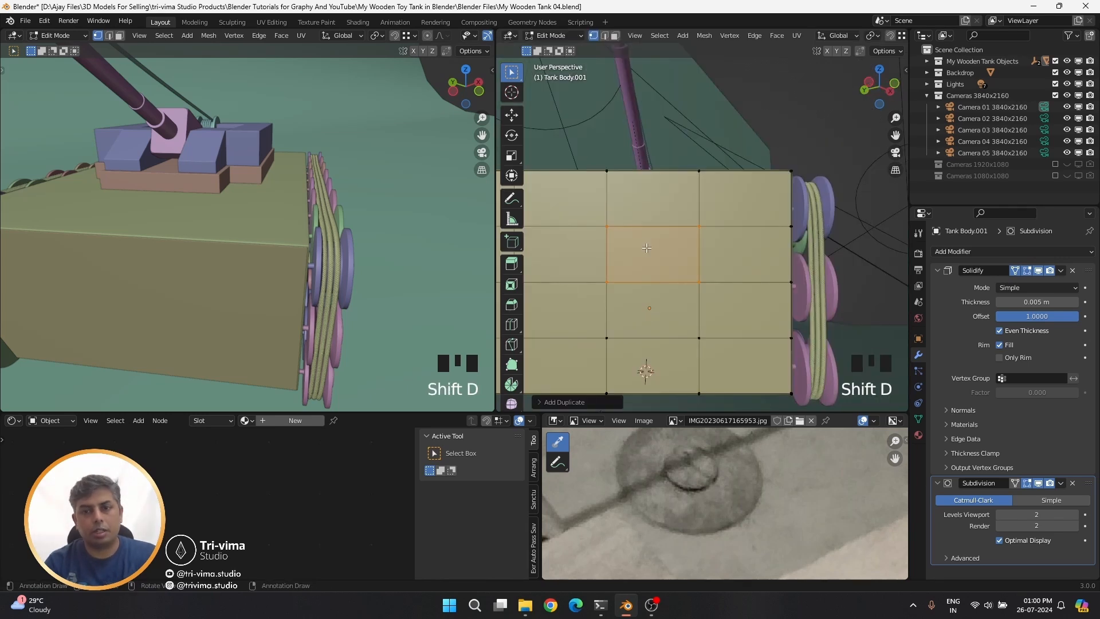
{"action": "key", "text": "p"}
{"action": "left_click", "coordinate": [647, 247]}
{"action": "key", "text": "Tab"}
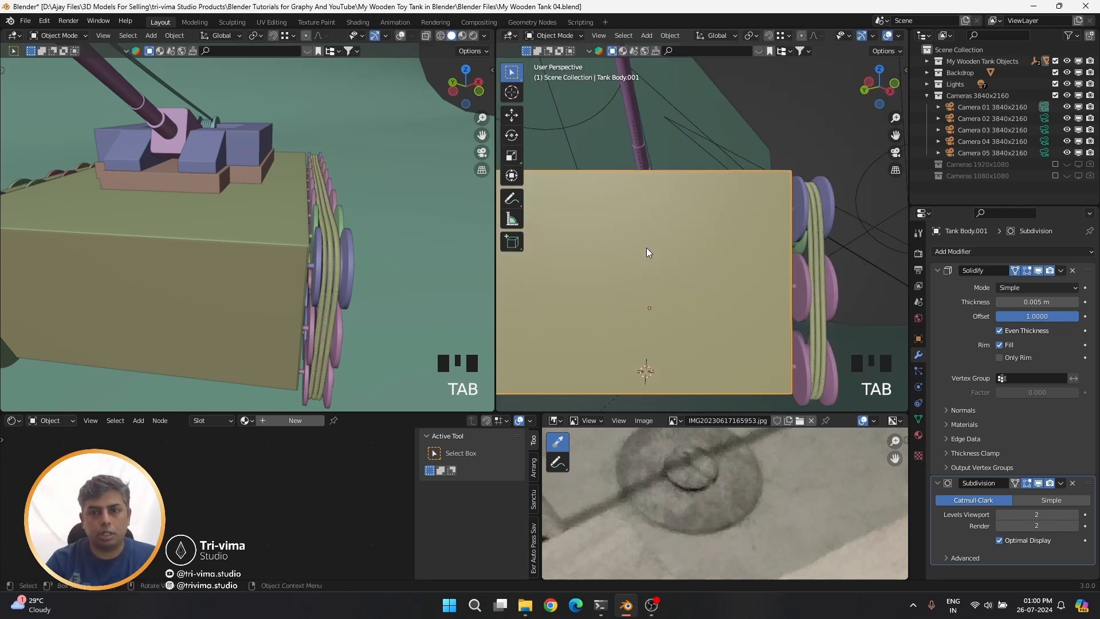
Scale the separated front face to about 0.61 along its local X axis, then shrink it uniformly into a small square
{"action": "left_click", "coordinate": [646, 249]}
{"action": "key", "text": "Tab"}
{"action": "key", "text": "s"}
{"action": "key", "text": "x"}
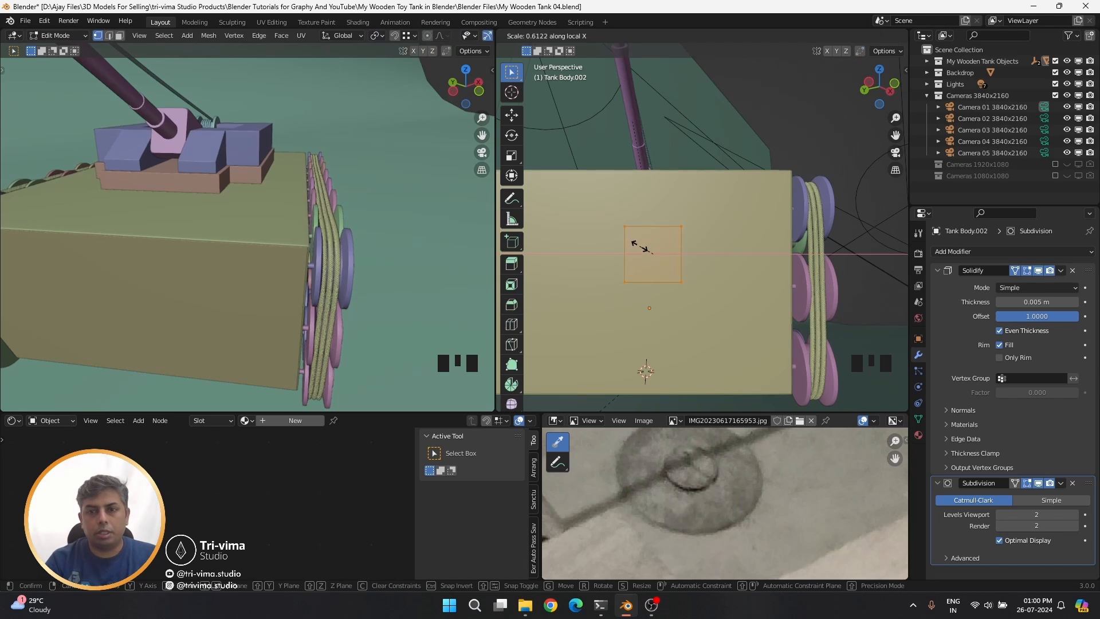
{"action": "left_click", "coordinate": [641, 248]}
{"action": "key", "text": "s"}
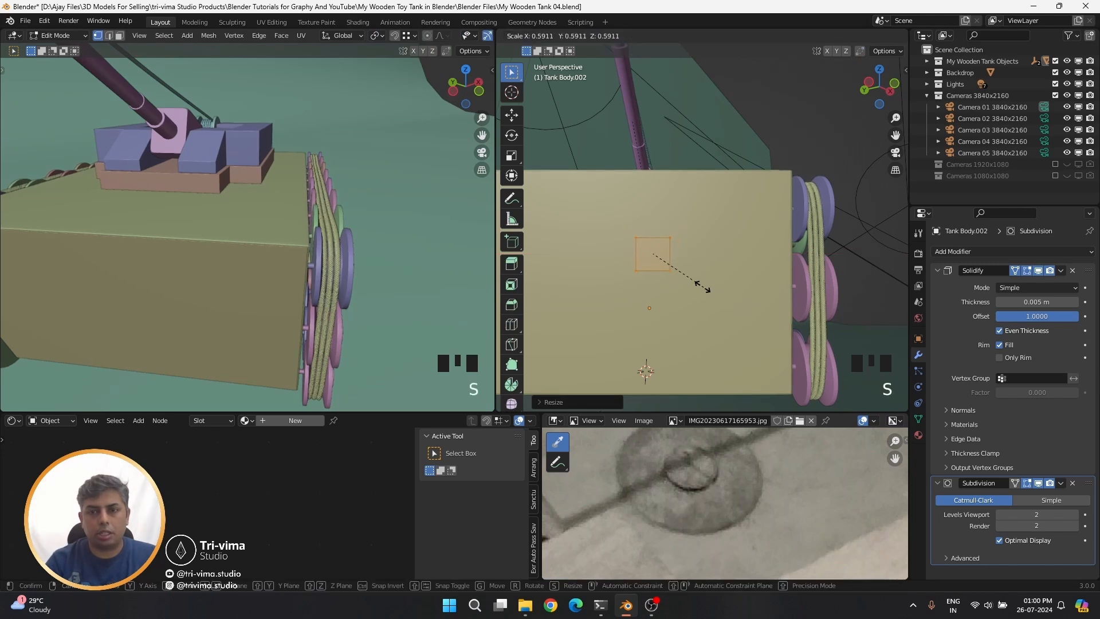
{"action": "left_click", "coordinate": [683, 274]}
Subdivide the small square face once, round it with the Circle operation, and return to Object Mode
{"action": "scroll", "coordinate": [659, 272], "scroll_direction": "up", "scroll_amount": 4}
{"action": "middle_click_drag", "start_coordinate": [762, 63], "coordinate": [662, 78], "text": "shift"}
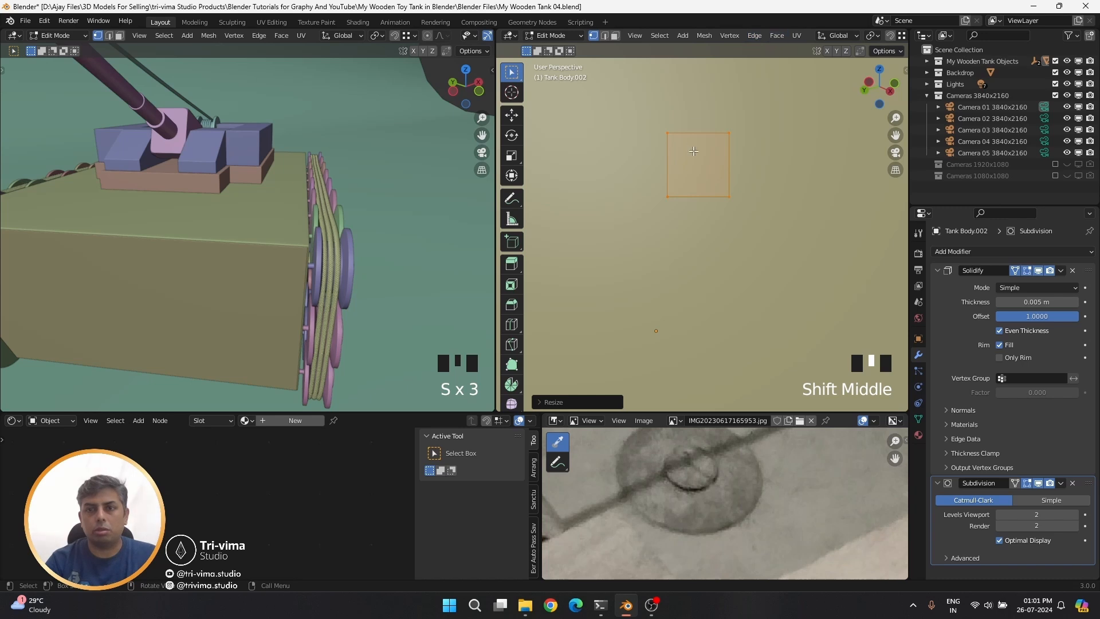
{"action": "right_click", "coordinate": [648, 170]}
{"action": "left_click", "coordinate": [628, 214]}
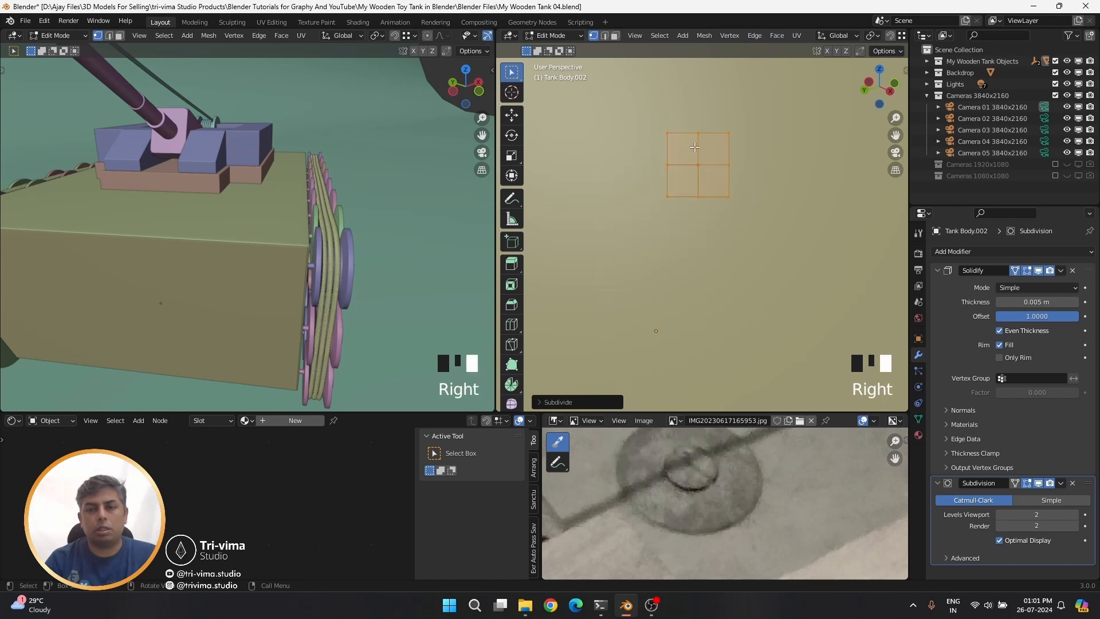
{"action": "right_click", "coordinate": [692, 181]}
{"action": "right_click", "coordinate": [766, 192]}
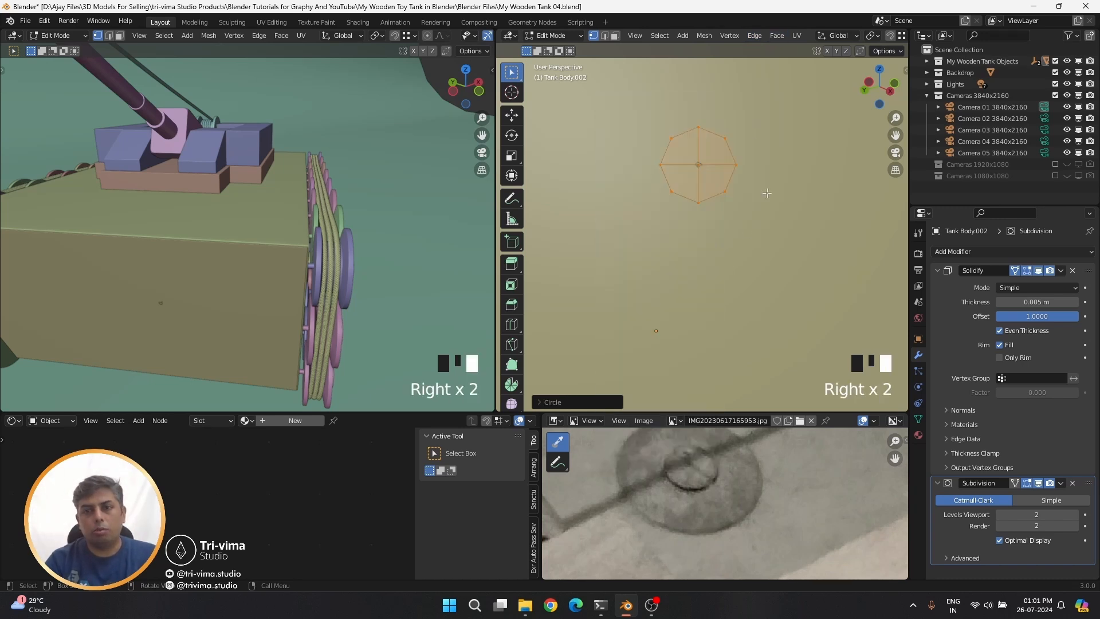
{"action": "key", "text": "Tab"}
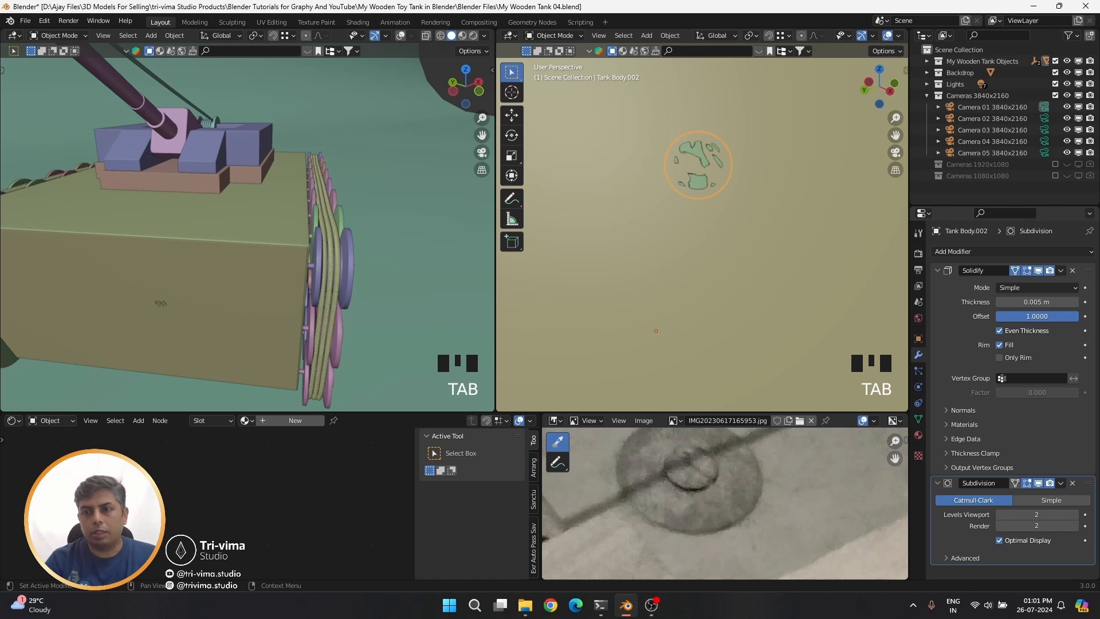
Move the disc about 0.0016 m out of the front panel along local Y and set its Solidify thickness to 0.015 m
{"action": "middle_click_drag", "start_coordinate": [774, 269], "coordinate": [675, 260]}
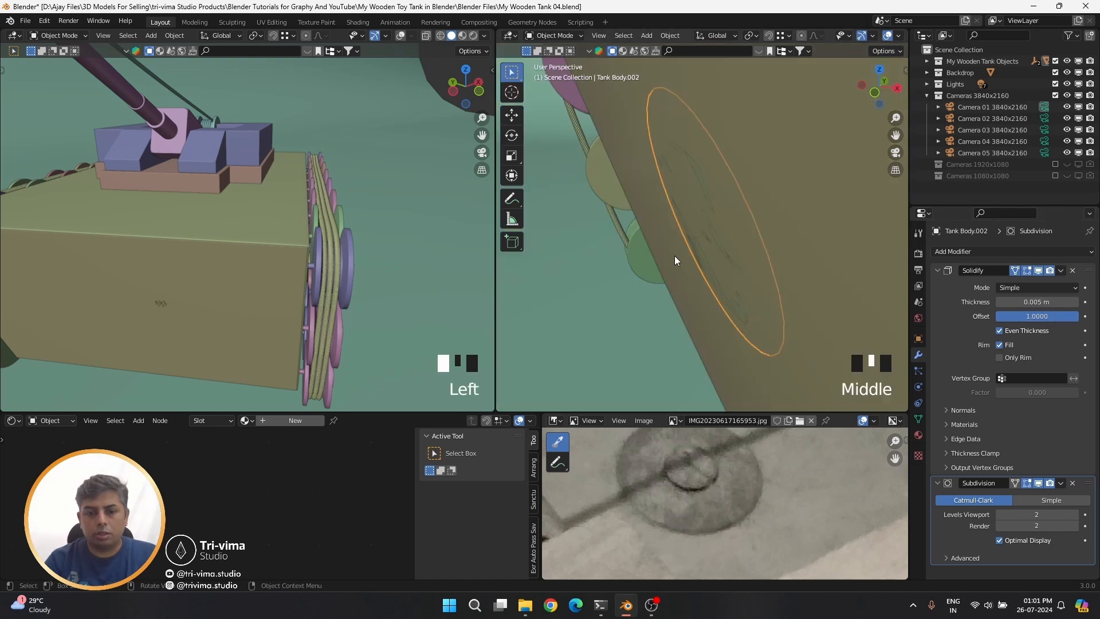
{"action": "key", "text": "g"}
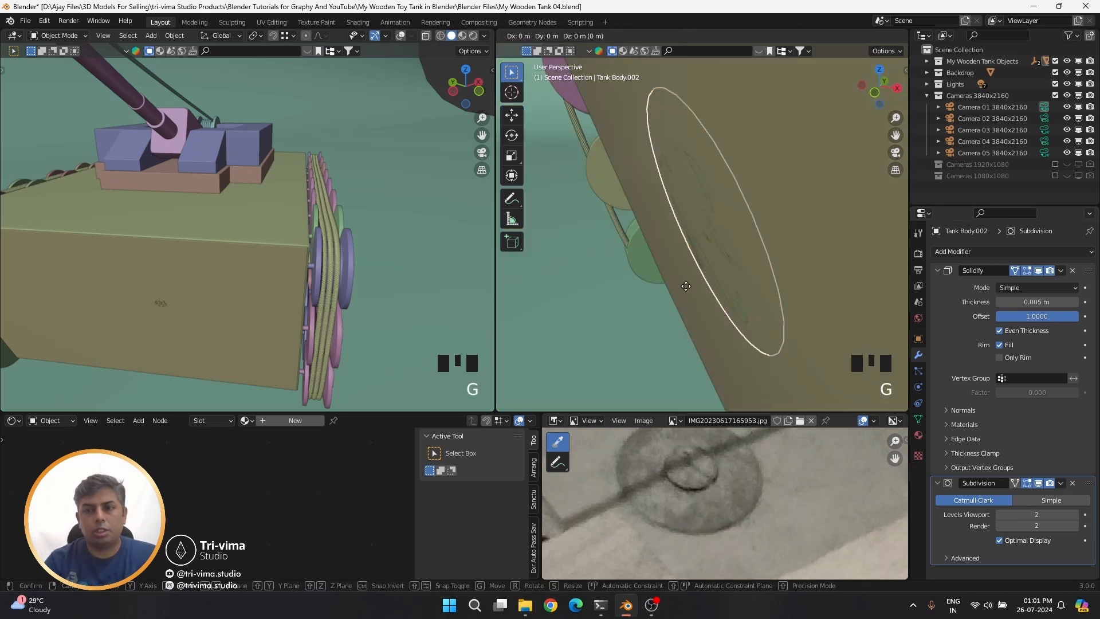
{"action": "key", "text": "y"}
{"action": "key", "text": "y"}
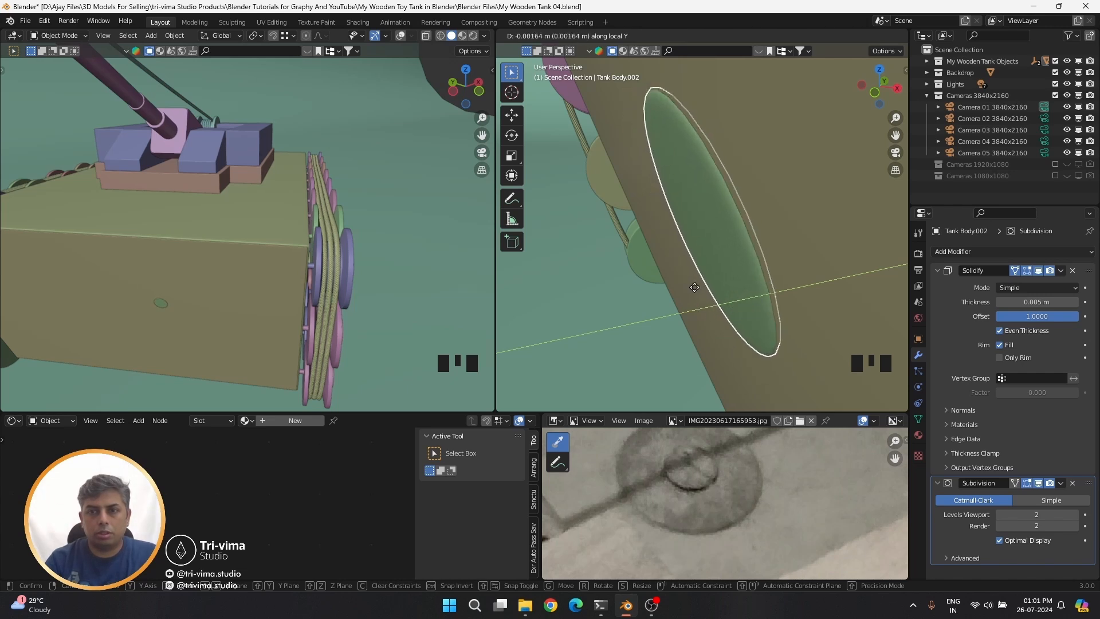
{"action": "left_click", "coordinate": [694, 286]}
{"action": "left_click", "coordinate": [1075, 301]}
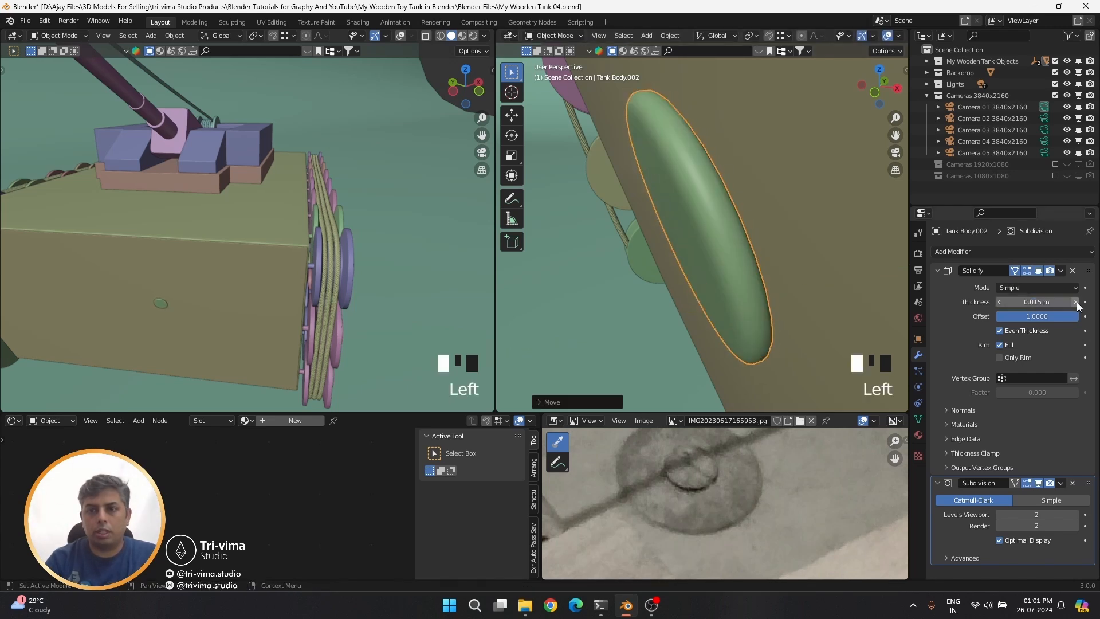
Apply the disc's Solidify modifier and bevel its front and back rim edge loops
{"action": "left_click", "coordinate": [1060, 274]}
{"action": "left_click", "coordinate": [1026, 284]}
{"action": "key", "text": "Tab"}
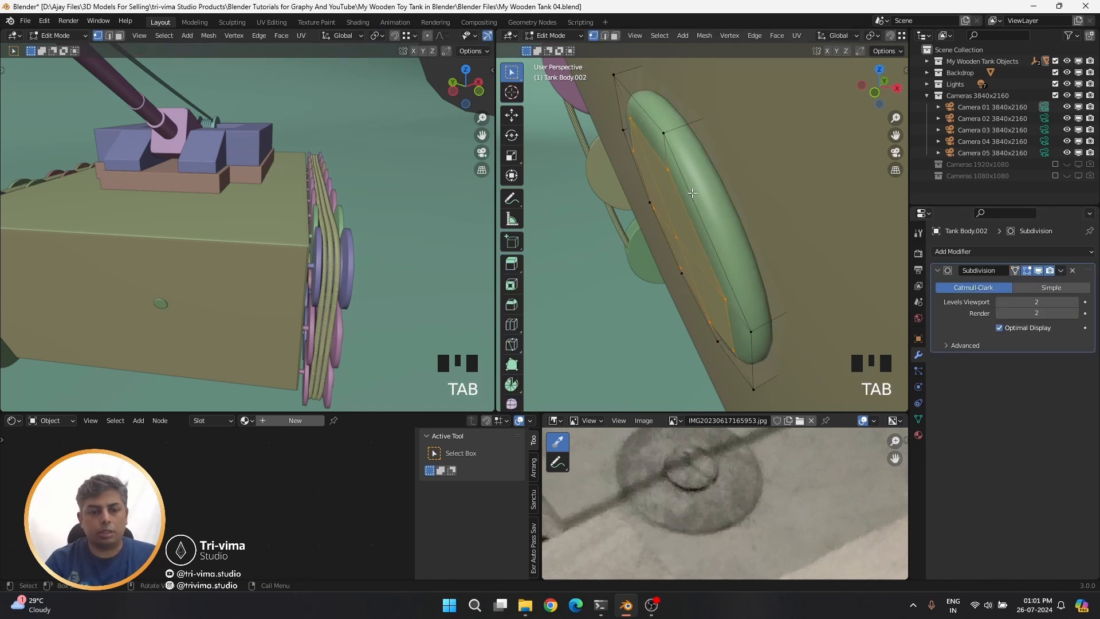
{"action": "key", "text": "2"}
{"action": "key", "text": "alt+z"}
{"action": "left_click", "coordinate": [735, 180], "text": "alt+shift"}
{"action": "left_click", "coordinate": [735, 179], "text": "alt+shift"}
{"action": "left_click", "coordinate": [688, 222], "text": "alt+shift"}
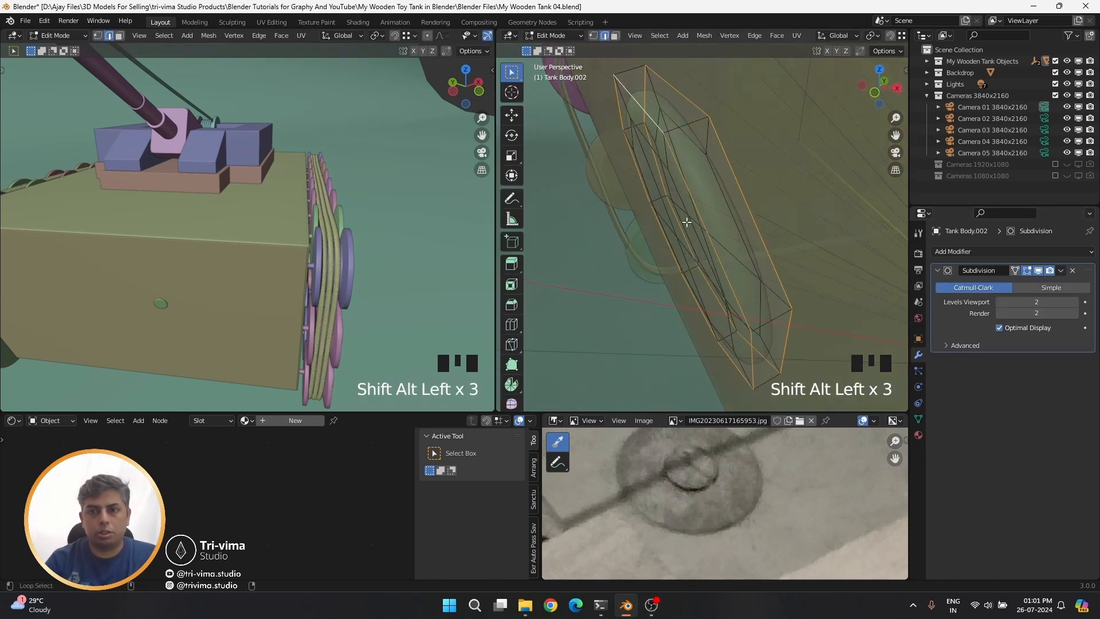
{"action": "key", "text": "ctrl+b"}
{"action": "key", "text": "Tab"}
Set the disc's origin to its geometry and enable snapping to faces
{"action": "scroll", "coordinate": [765, 243], "scroll_direction": "down", "scroll_amount": 3}
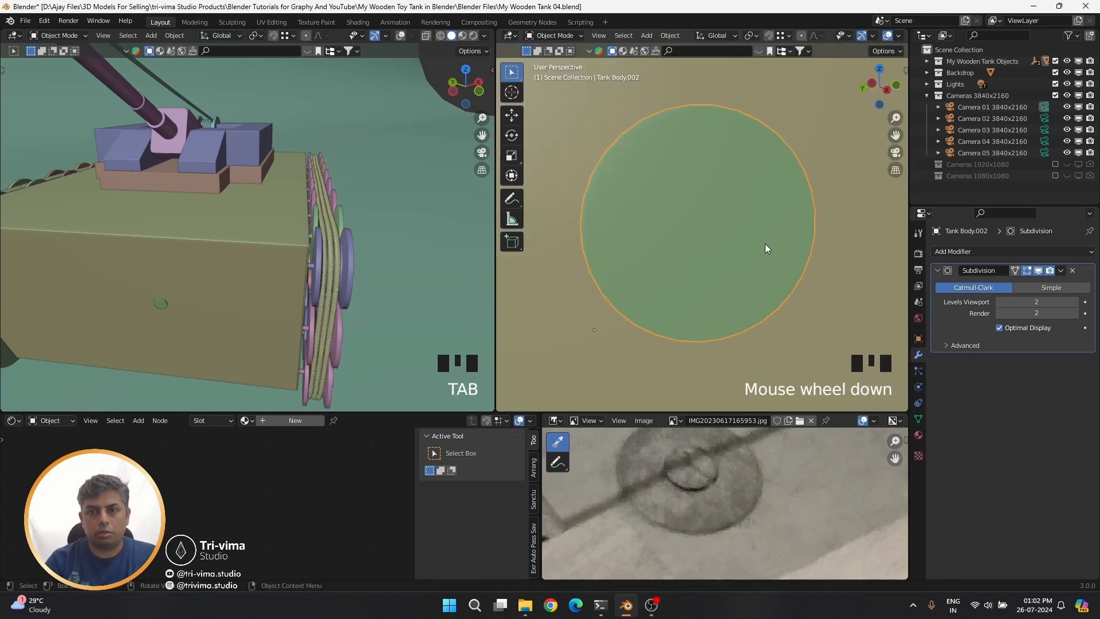
{"action": "left_click", "coordinate": [667, 35]}
{"action": "mouse_move", "coordinate": [745, 63]}
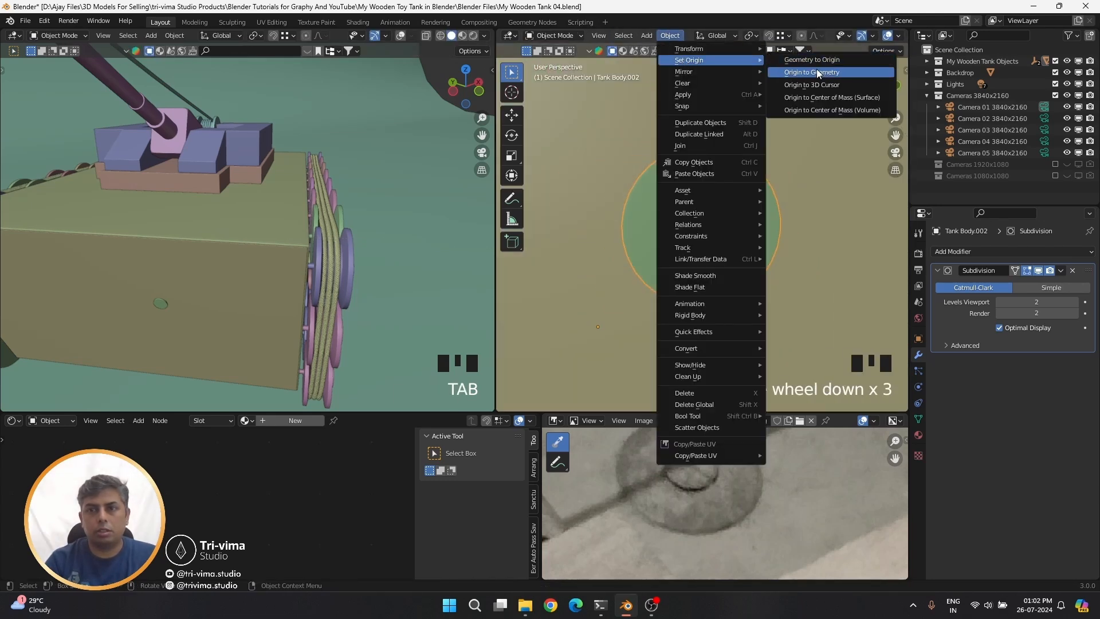
{"action": "left_click", "coordinate": [816, 70]}
{"action": "scroll", "coordinate": [710, 240], "scroll_direction": "down", "scroll_amount": 4}
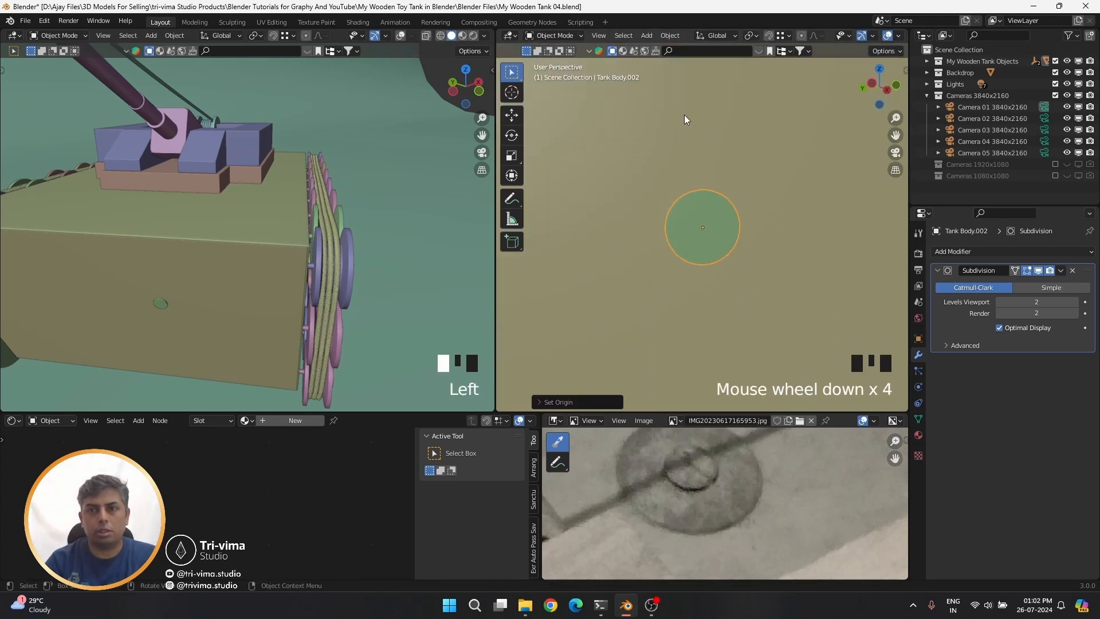
{"action": "left_click", "coordinate": [783, 35]}
{"action": "left_click", "coordinate": [731, 106]}
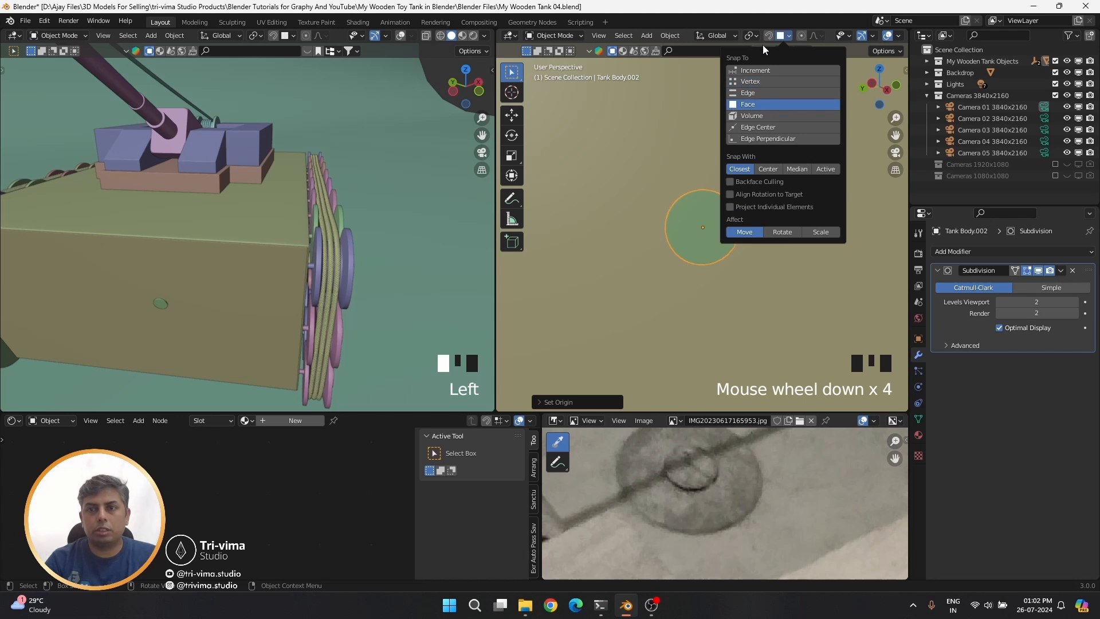
{"action": "left_click", "coordinate": [770, 34]}
Move the disc to the front panel's upper right corner, scale it down uniformly and fine-tune its position
{"action": "middle_click_drag", "start_coordinate": [754, 214], "coordinate": [696, 290], "text": "shift"}
{"action": "scroll", "coordinate": [720, 250], "scroll_direction": "down", "scroll_amount": 4}
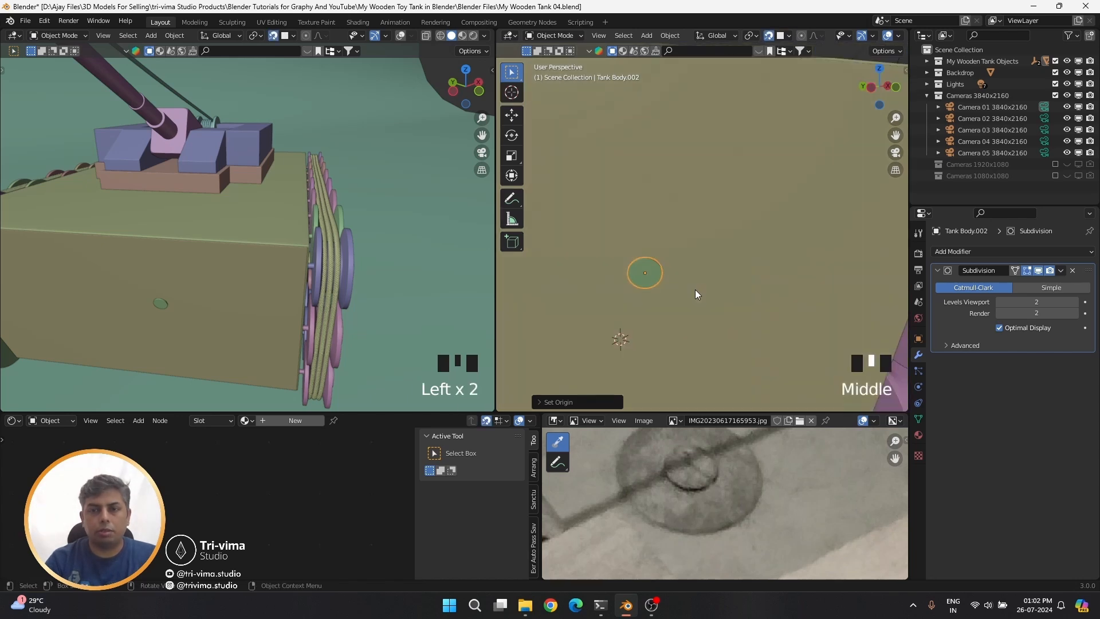
{"action": "scroll", "coordinate": [709, 246], "scroll_direction": "down", "scroll_amount": 3}
{"action": "key", "text": "g"}
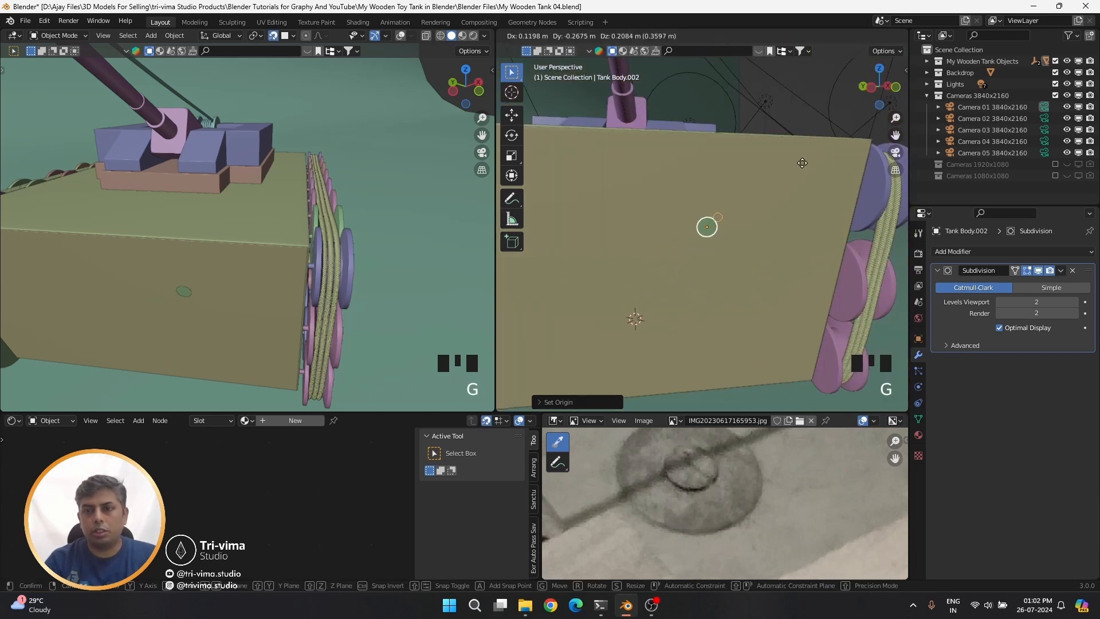
{"action": "left_click", "coordinate": [851, 151]}
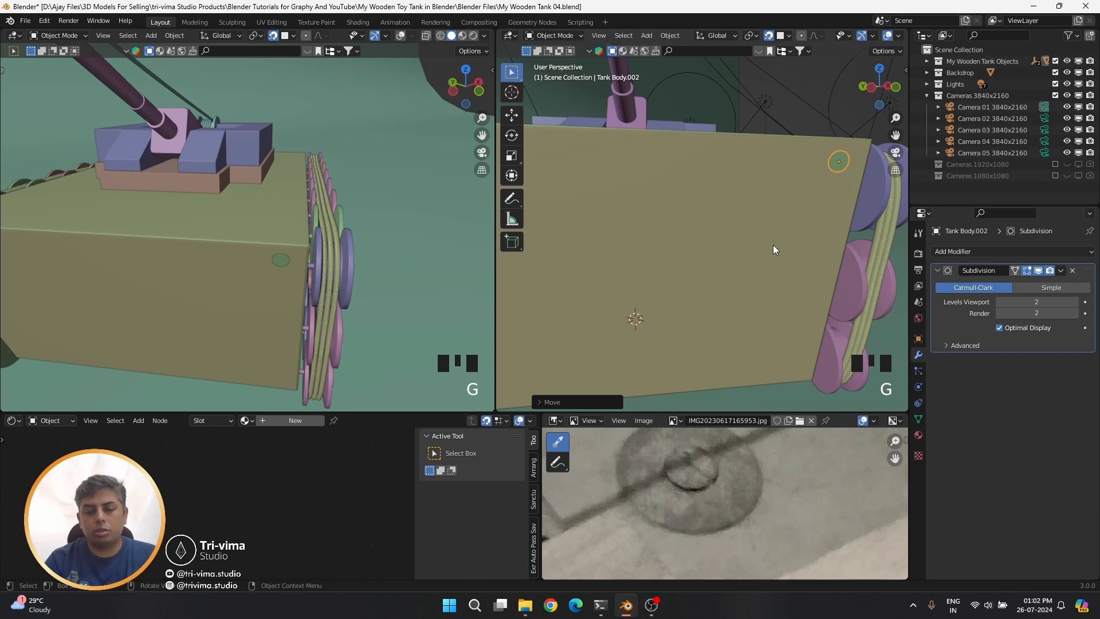
{"action": "key", "text": "s"}
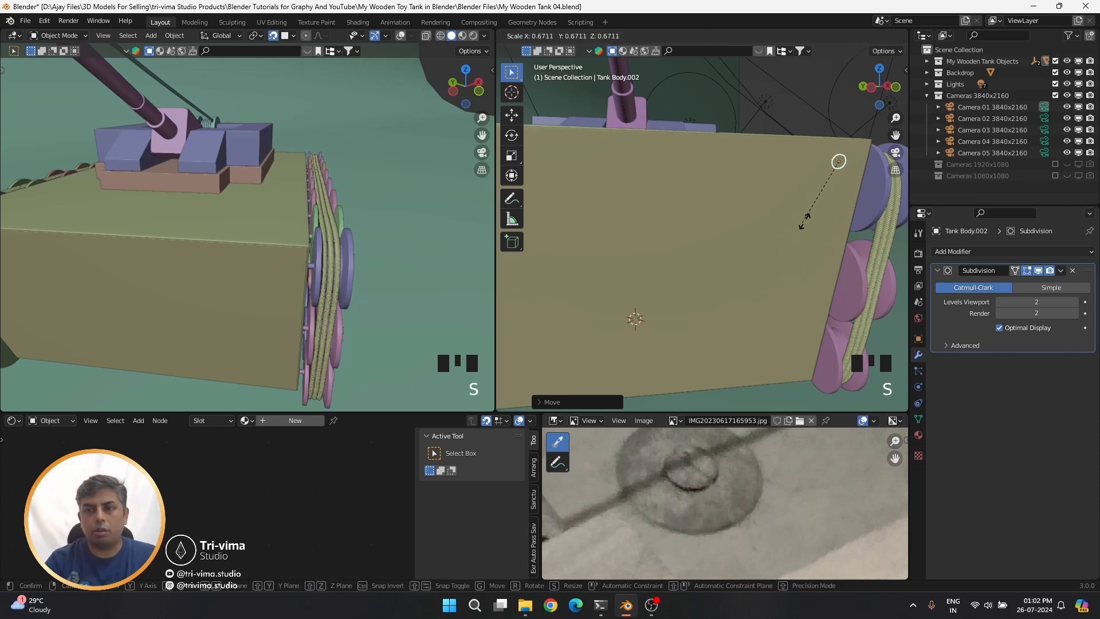
{"action": "left_click", "coordinate": [802, 218]}
{"action": "middle_click_drag", "start_coordinate": [802, 218], "coordinate": [715, 279]}
{"action": "key", "text": "g"}
{"action": "scroll", "coordinate": [720, 236], "scroll_direction": "down", "scroll_amount": 3}
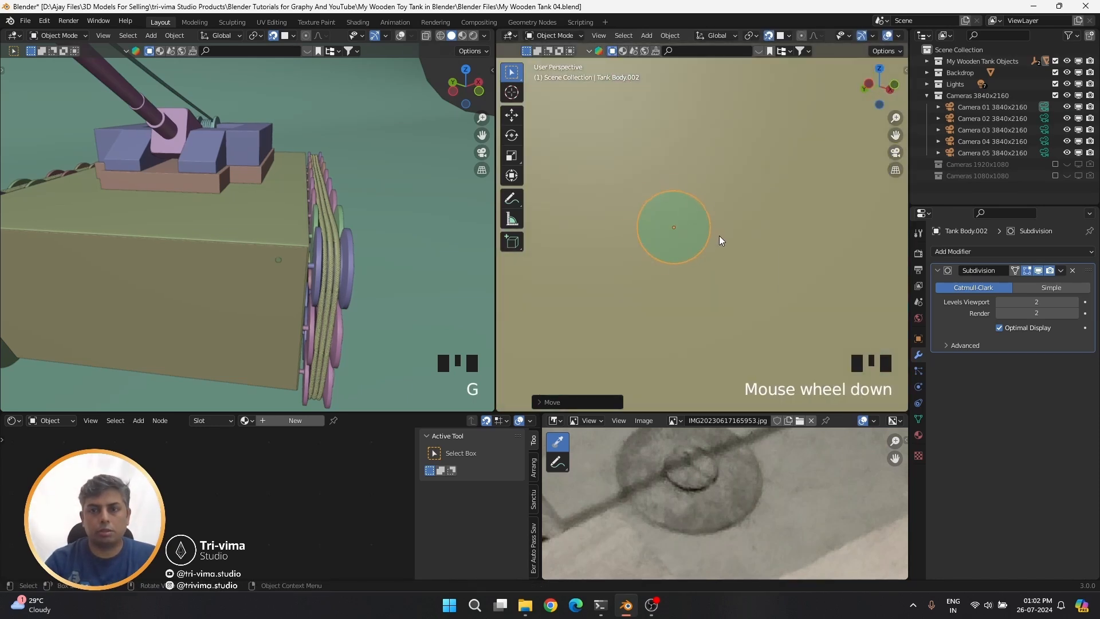
{"action": "left_click", "coordinate": [757, 194]}
Duplicate the small disc along the panel's top edge and turn on the wireframe overlay
{"action": "middle_click_drag", "start_coordinate": [757, 194], "coordinate": [711, 259], "text": "shift"}
{"action": "key", "text": "shift+d"}
{"action": "middle_click_drag", "start_coordinate": [781, 241], "coordinate": [744, 218], "text": "shift"}
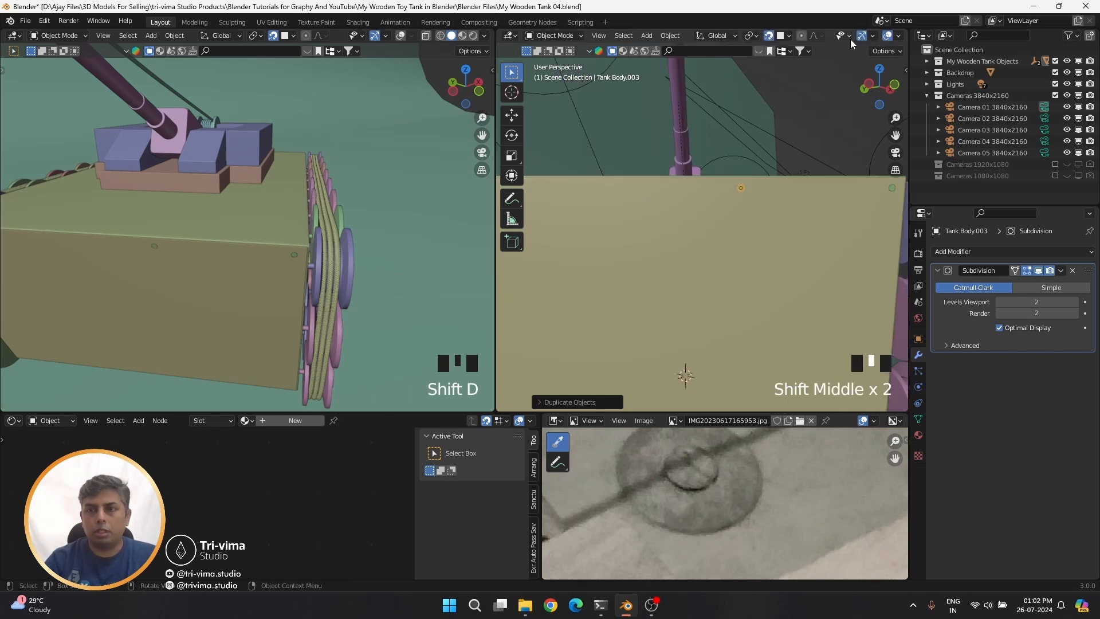
{"action": "left_click", "coordinate": [895, 37]}
{"action": "left_click", "coordinate": [780, 231]}
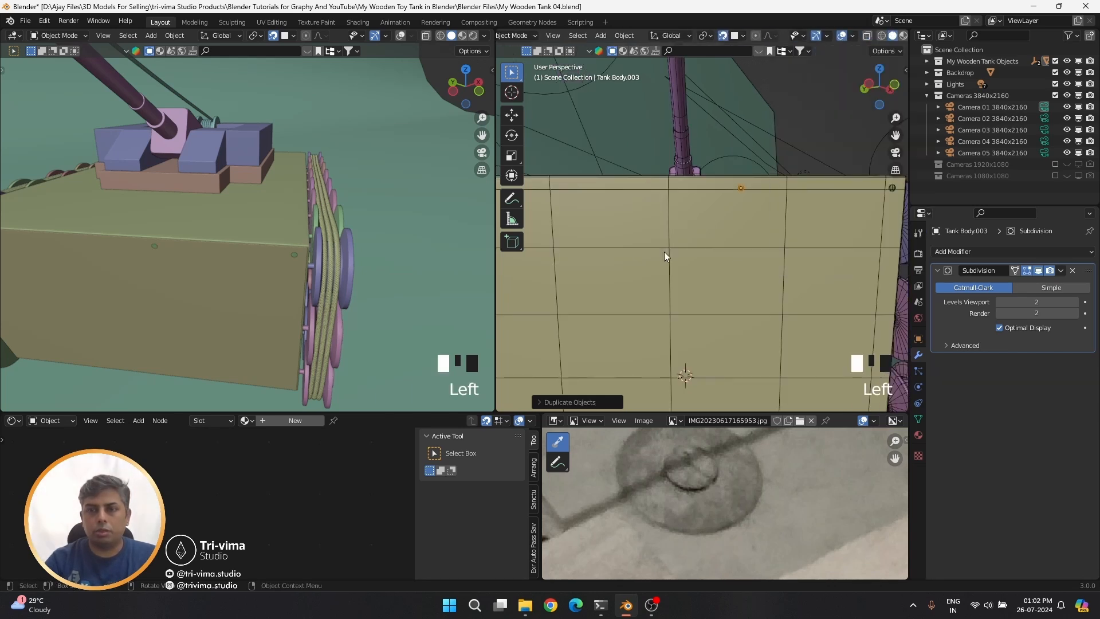
Duplicate the disc along global X, repeat the copy twice across the top edge, and move the last one into the upper left corner
{"action": "middle_click_drag", "start_coordinate": [664, 252], "coordinate": [704, 239], "text": "shift"}
{"action": "key", "text": "shift+d"}
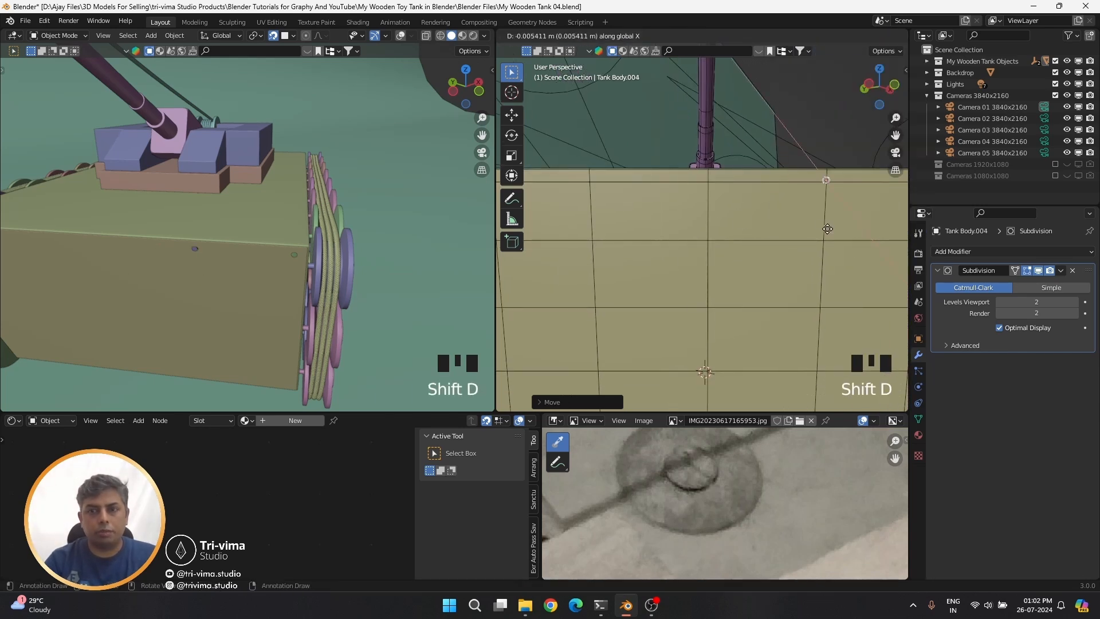
{"action": "left_click", "coordinate": [704, 235]}
{"action": "key", "text": "shift+r"}
{"action": "key", "text": "shift+r"}
{"action": "middle_click_drag", "start_coordinate": [704, 233], "coordinate": [628, 247], "text": "shift"}
{"action": "key", "text": "g"}
{"action": "left_click", "coordinate": [675, 227]}
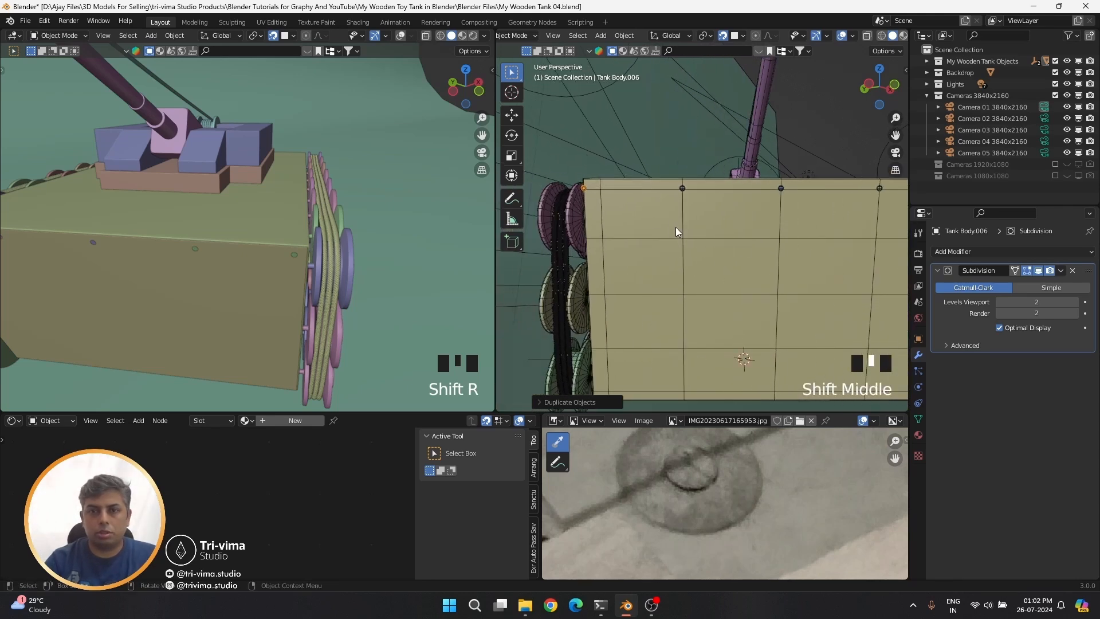
Select both upper corner discs and duplicate them down to the front panel's bottom corners
{"action": "scroll", "coordinate": [871, 208], "scroll_direction": "up", "scroll_amount": 3}
{"action": "left_click", "coordinate": [872, 209], "text": "shift"}
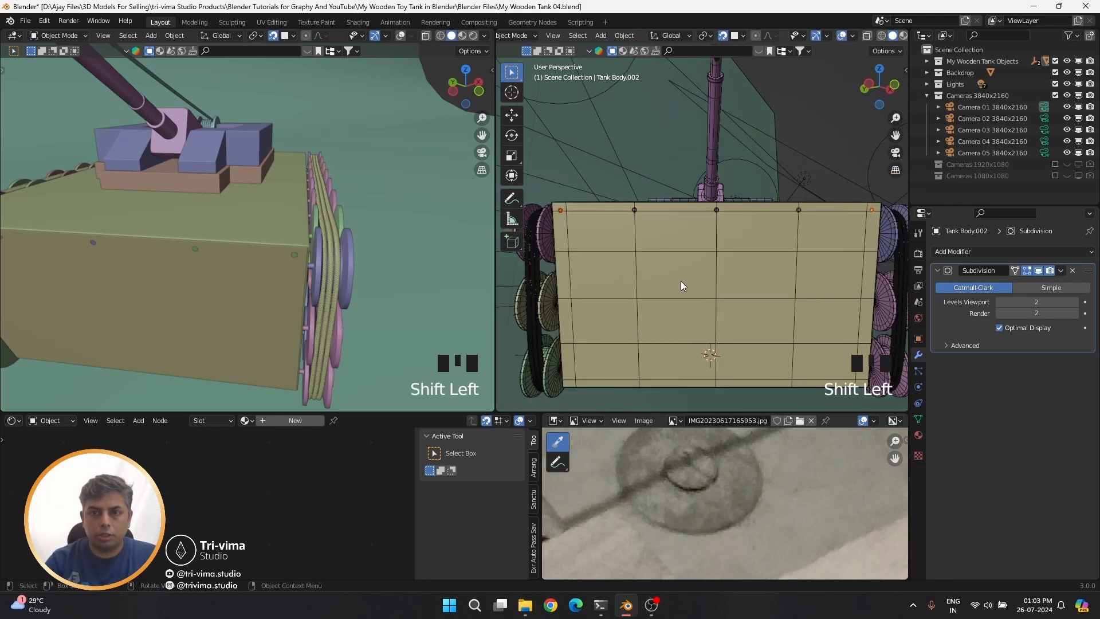
{"action": "middle_click_drag", "start_coordinate": [682, 282], "coordinate": [682, 264], "text": "shift"}
{"action": "key", "text": "shift+d"}
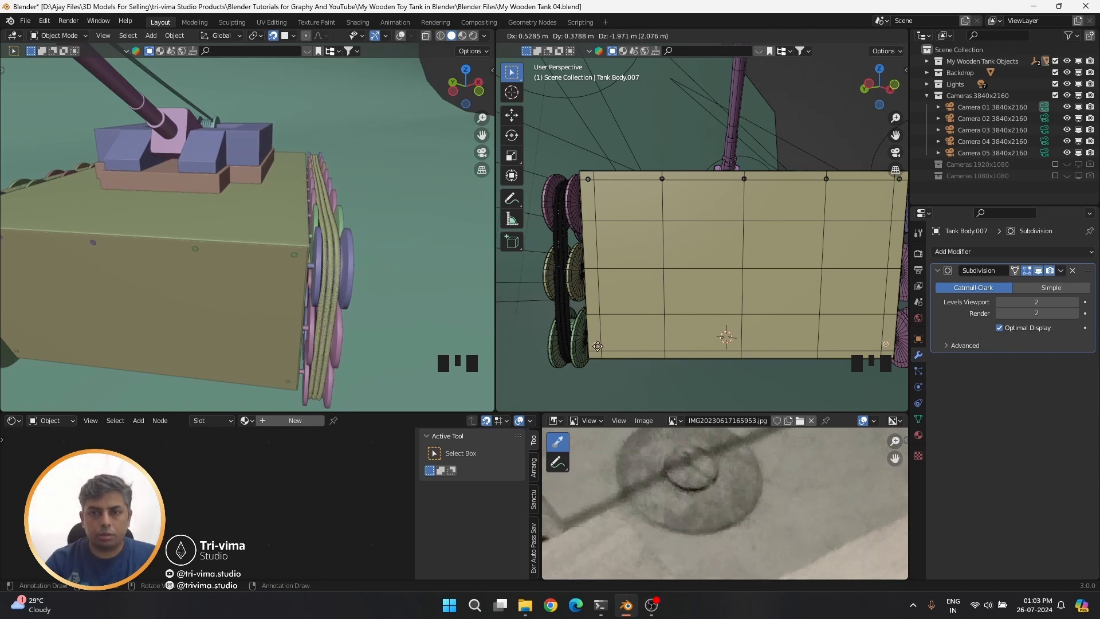
{"action": "left_click", "coordinate": [597, 347]}
Adjust the two bottom discs' positions individually so each sits neatly in its corner of the front panel
{"action": "left_click", "coordinate": [598, 347]}
{"action": "key", "text": "KP_Decimal"}
{"action": "scroll", "coordinate": [631, 312], "scroll_direction": "down", "scroll_amount": 3}
{"action": "key", "text": "g"}
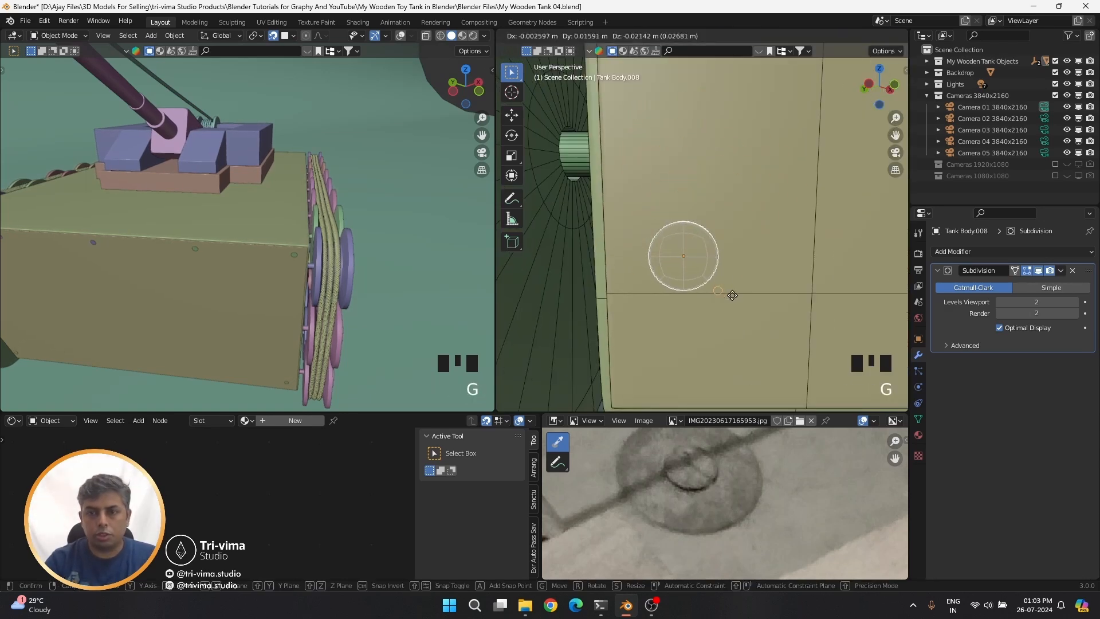
{"action": "left_click", "coordinate": [770, 322]}
{"action": "middle_click_drag", "start_coordinate": [803, 324], "coordinate": [784, 250], "text": "shift"}
{"action": "left_click", "coordinate": [826, 258]}
{"action": "scroll", "coordinate": [864, 270], "scroll_direction": "up", "scroll_amount": 2}
{"action": "scroll", "coordinate": [820, 225], "scroll_direction": "down", "scroll_amount": 2}
{"action": "key", "text": "g"}
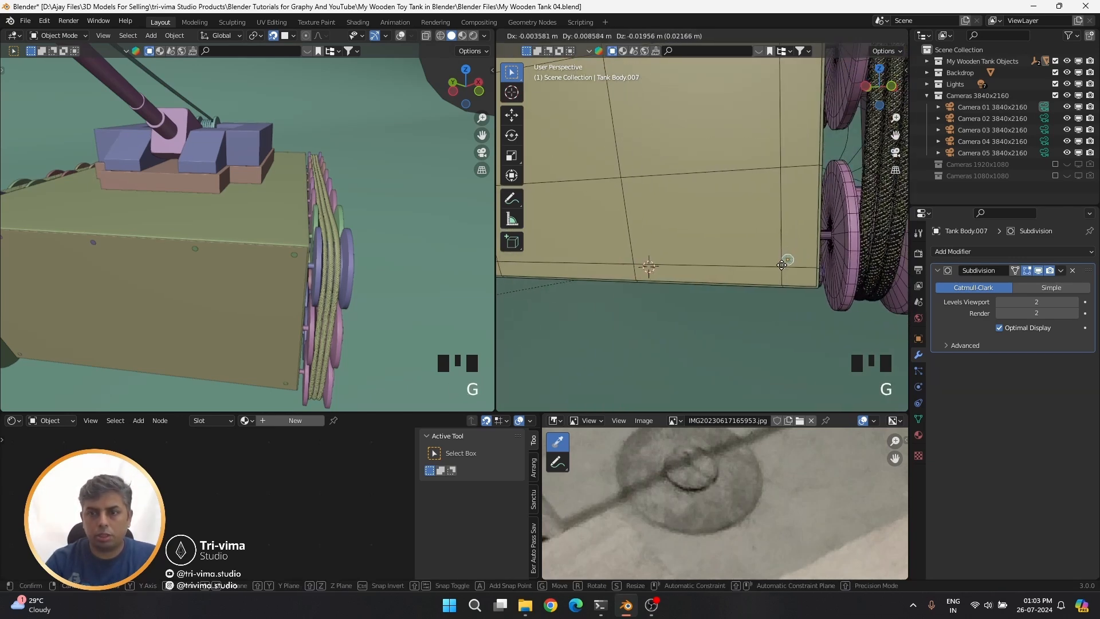
{"action": "left_click", "coordinate": [775, 219]}
Duplicate the bottom right disc three times up the panel's right edge, placing the copies at the horizontal grid lines
{"action": "scroll", "coordinate": [798, 238], "scroll_direction": "up", "scroll_amount": 3}
{"action": "key", "text": "shift+d"}
{"action": "key", "text": "shift+d"}
{"action": "key", "text": "shift+d"}
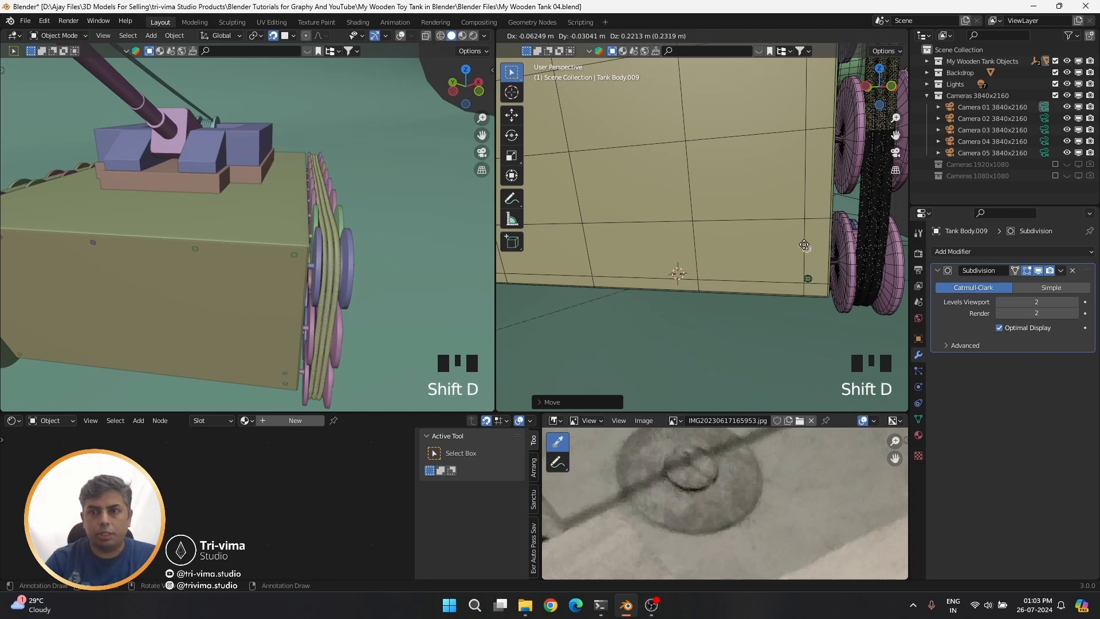
{"action": "scroll", "coordinate": [821, 221], "scroll_direction": "down", "scroll_amount": 2}
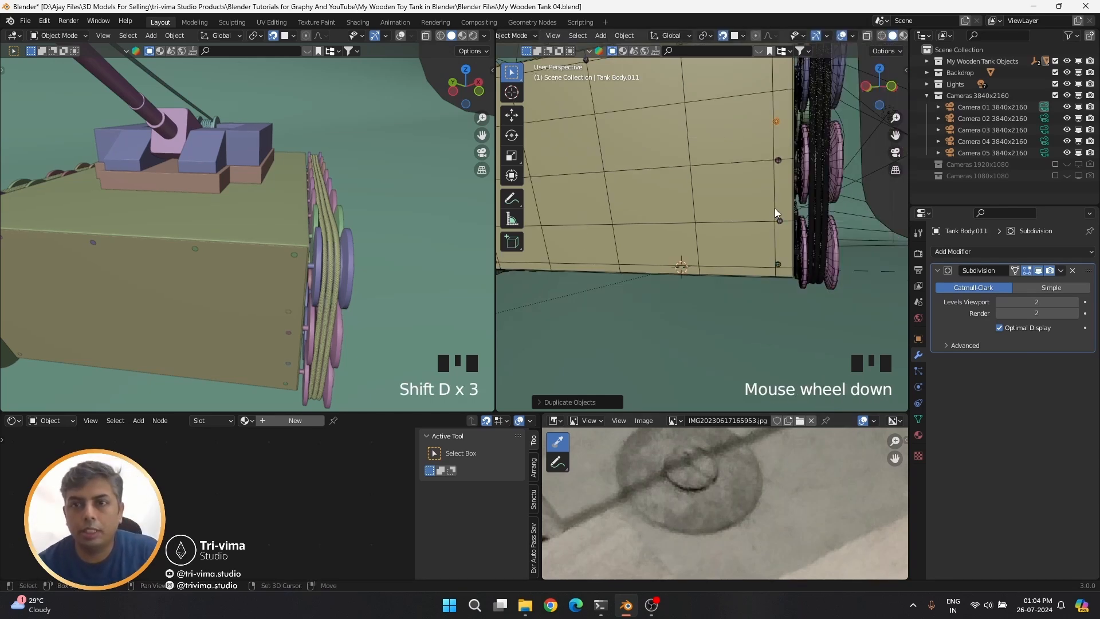
{"action": "middle_click_drag", "start_coordinate": [775, 208], "coordinate": [798, 263], "text": "shift"}
{"action": "key", "text": "g"}
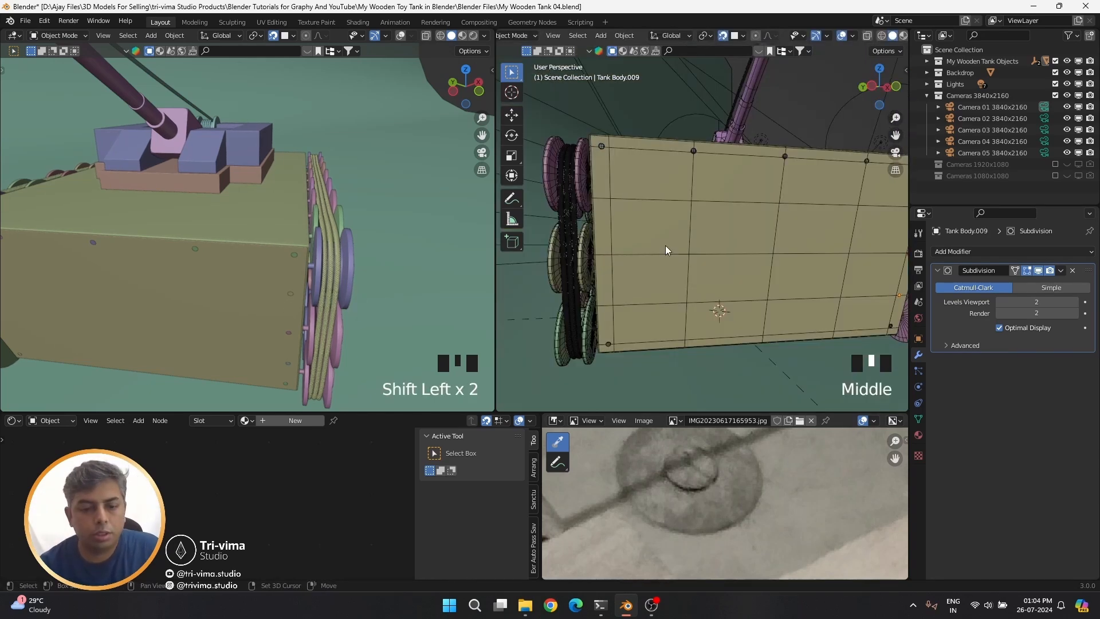
Duplicate the three right-edge discs across to the matching grid lines on the panel's left edge
{"action": "key", "text": "shift+d"}
{"action": "left_click", "coordinate": [665, 245]}
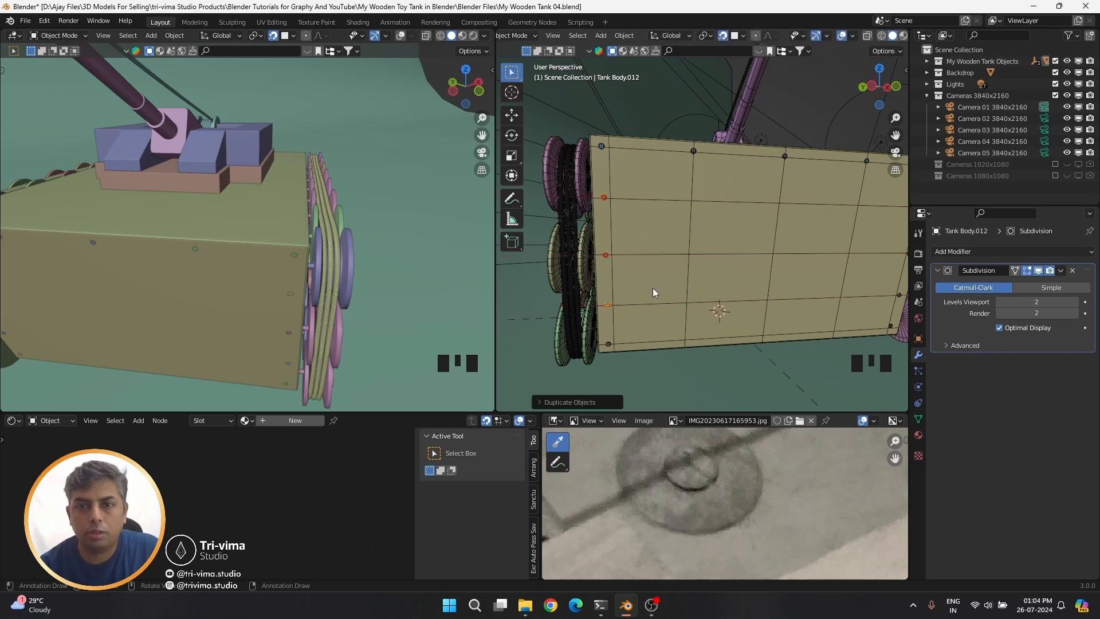
{"action": "scroll", "coordinate": [652, 288], "scroll_direction": "down", "scroll_amount": 2}
{"action": "middle_click_drag", "start_coordinate": [703, 266], "coordinate": [665, 282]}
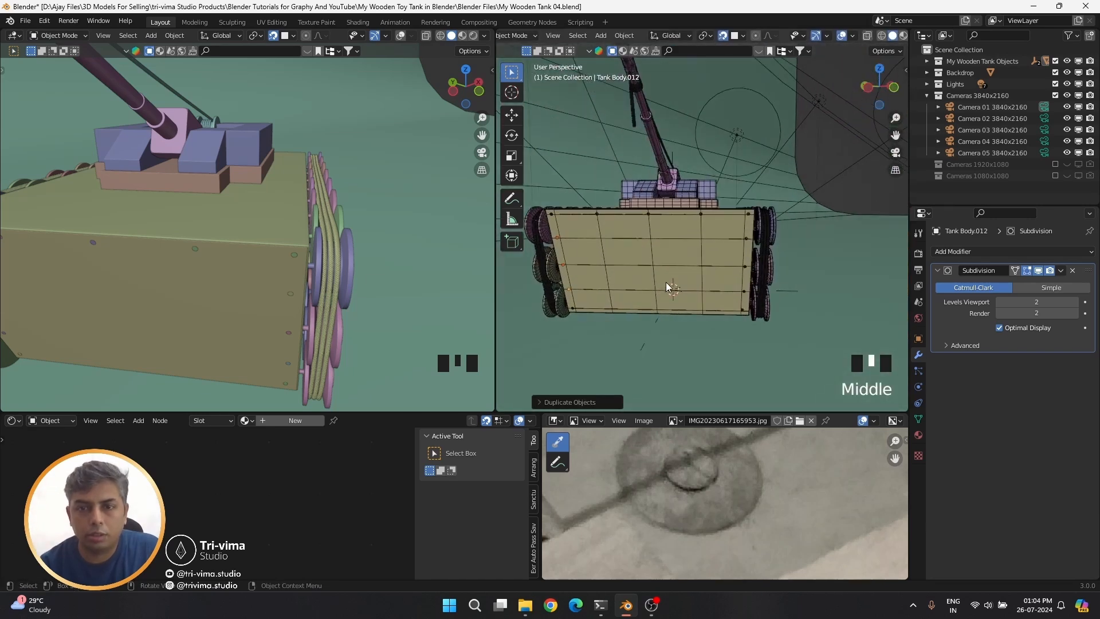
Duplicate the three intermediate upper-edge discs and place the copies along the front panel's bottom edge
{"action": "left_click", "coordinate": [596, 213]}
{"action": "middle_click_drag", "start_coordinate": [596, 213], "coordinate": [748, 243], "text": "shift"}
{"action": "left_click", "coordinate": [737, 204], "text": "shift"}
{"action": "left_click", "coordinate": [620, 204], "text": "shift"}
{"action": "middle_click_drag", "start_coordinate": [619, 203], "coordinate": [685, 267]}
{"action": "key", "text": "shift+d"}
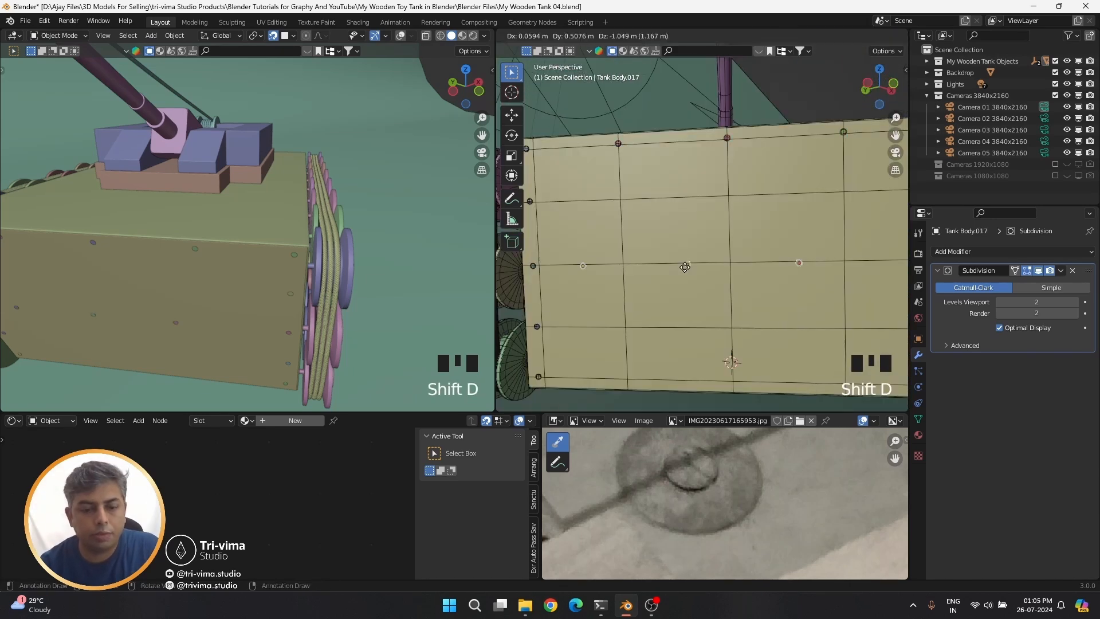
{"action": "key", "text": "g"}
{"action": "left_click", "coordinate": [635, 354]}
{"action": "middle_click_drag", "start_coordinate": [644, 300], "coordinate": [693, 309]}
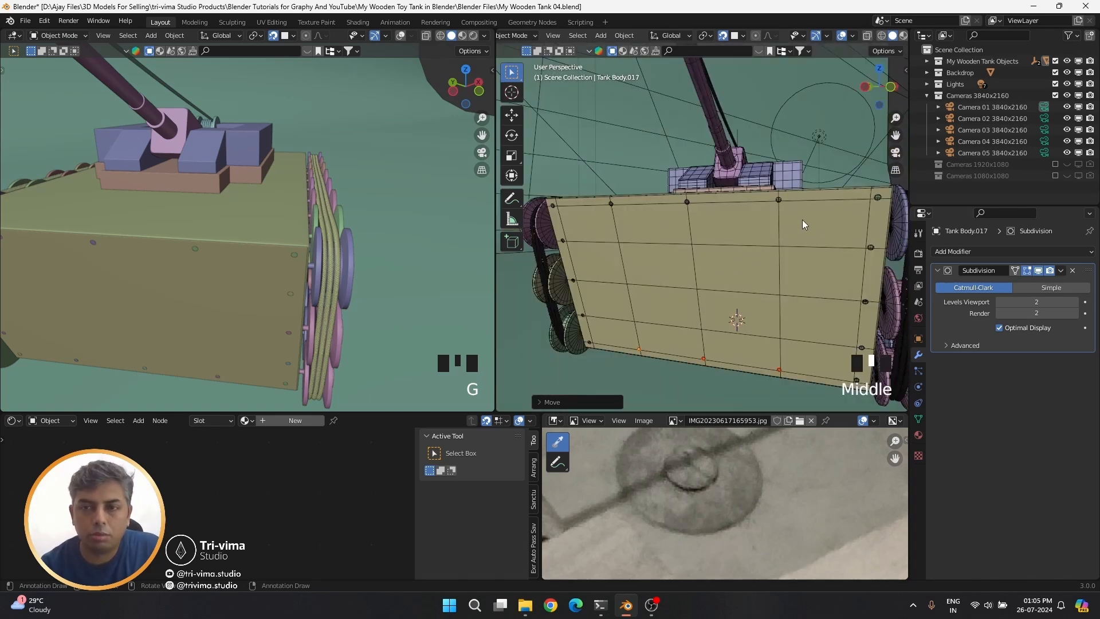
Extend the selection to the discs along both side edges and the upper edge of the front panel
{"action": "middle_click_drag", "start_coordinate": [885, 232], "coordinate": [737, 310], "text": "shift"}
{"action": "left_click", "coordinate": [748, 308], "text": "shift"}
{"action": "left_click", "coordinate": [747, 273], "text": "shift"}
{"action": "left_click", "coordinate": [745, 278], "text": "shift"}
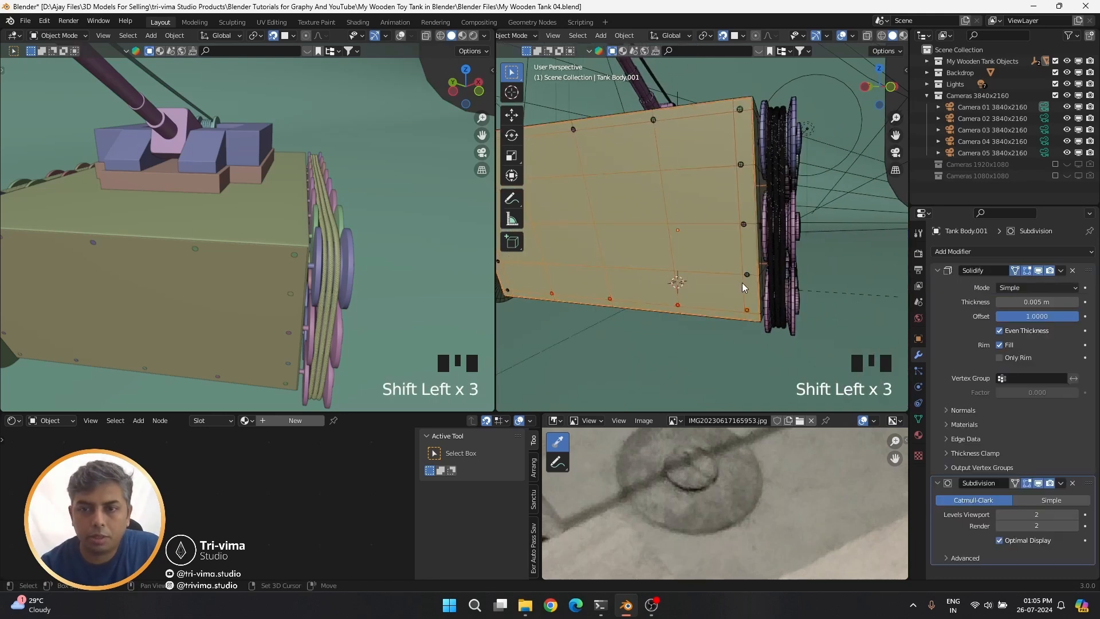
{"action": "left_click", "coordinate": [731, 252], "text": "shift"}
{"action": "middle_click_drag", "start_coordinate": [730, 252], "coordinate": [601, 200]}
{"action": "left_click_drag", "start_coordinate": [601, 201], "coordinate": [755, 157], "text": "shift"}
{"action": "middle_click_drag", "start_coordinate": [593, 243], "coordinate": [682, 212], "text": "shift"}
{"action": "left_click", "coordinate": [611, 104], "text": "shift"}
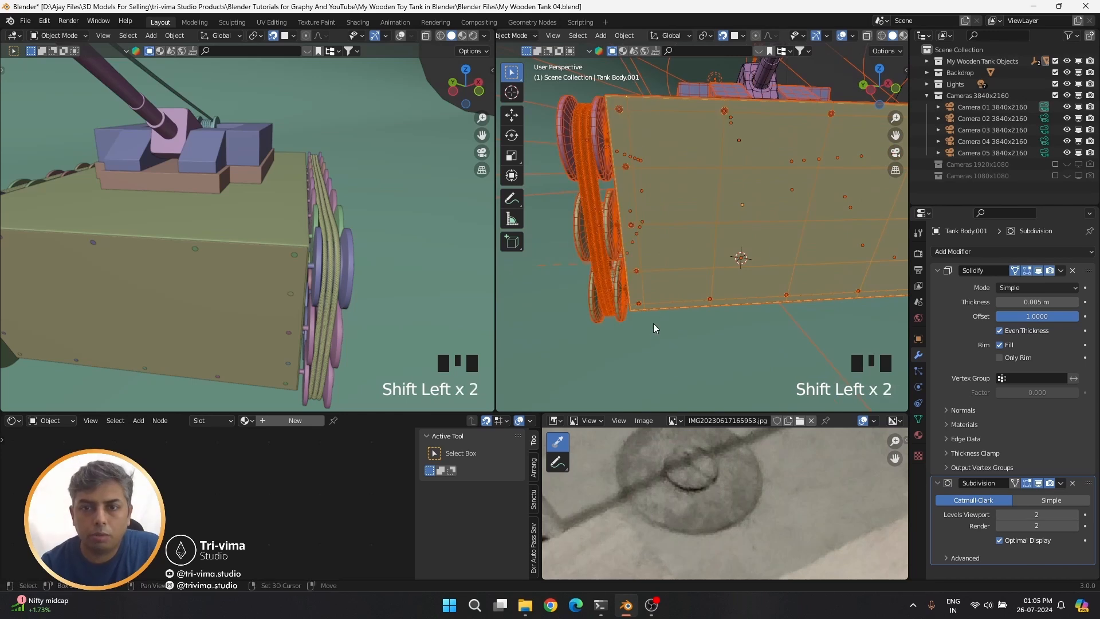
Deselect the wheels, tracks and other tank parts, keeping the front panel's discs selected
{"action": "scroll", "coordinate": [635, 304], "scroll_direction": "down", "scroll_amount": 3}
{"action": "middle_click_drag", "start_coordinate": [627, 274], "coordinate": [619, 325]}
{"action": "left_click_drag", "start_coordinate": [559, 320], "coordinate": [670, 112], "text": "ctrl"}
{"action": "left_click_drag", "start_coordinate": [587, 98], "coordinate": [862, 153], "text": "ctrl"}
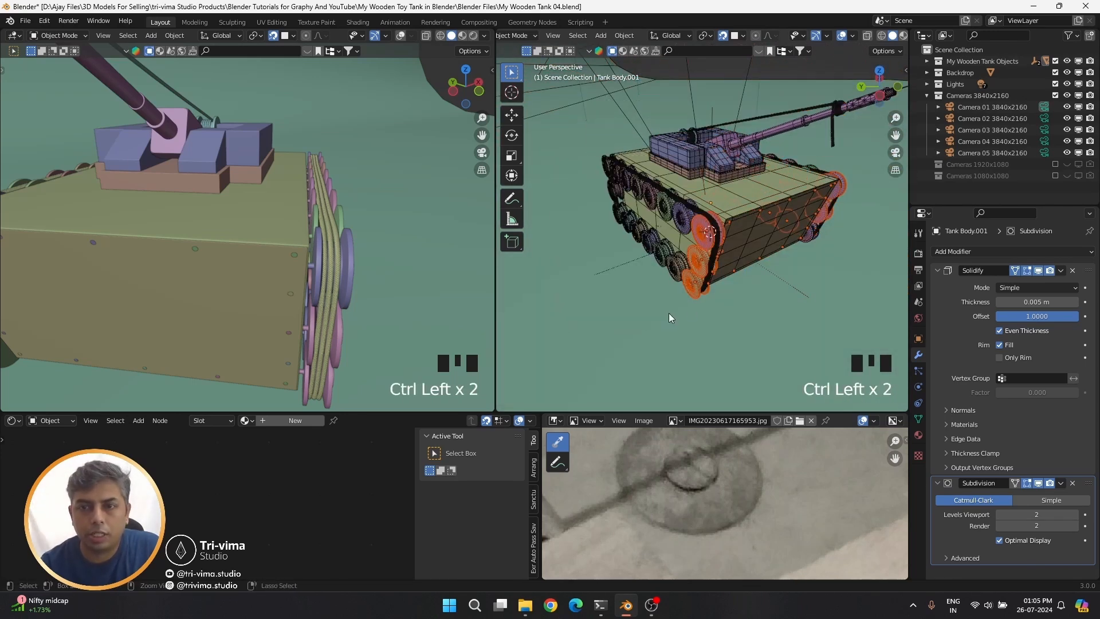
{"action": "left_click", "coordinate": [665, 309], "text": "ctrl"}
{"action": "middle_click_drag", "start_coordinate": [666, 310], "coordinate": [722, 269]}
{"action": "left_click_drag", "start_coordinate": [847, 308], "coordinate": [748, 240], "text": "ctrl"}
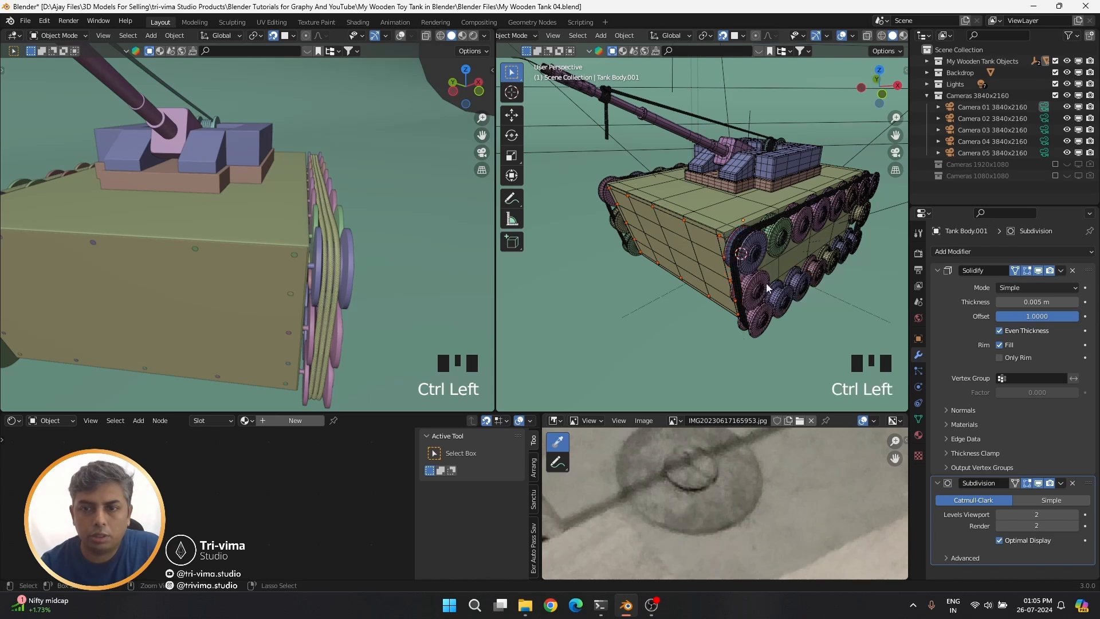
{"action": "middle_click_drag", "start_coordinate": [748, 241], "coordinate": [704, 271]}
{"action": "left_click", "coordinate": [685, 315], "text": "ctrl"}
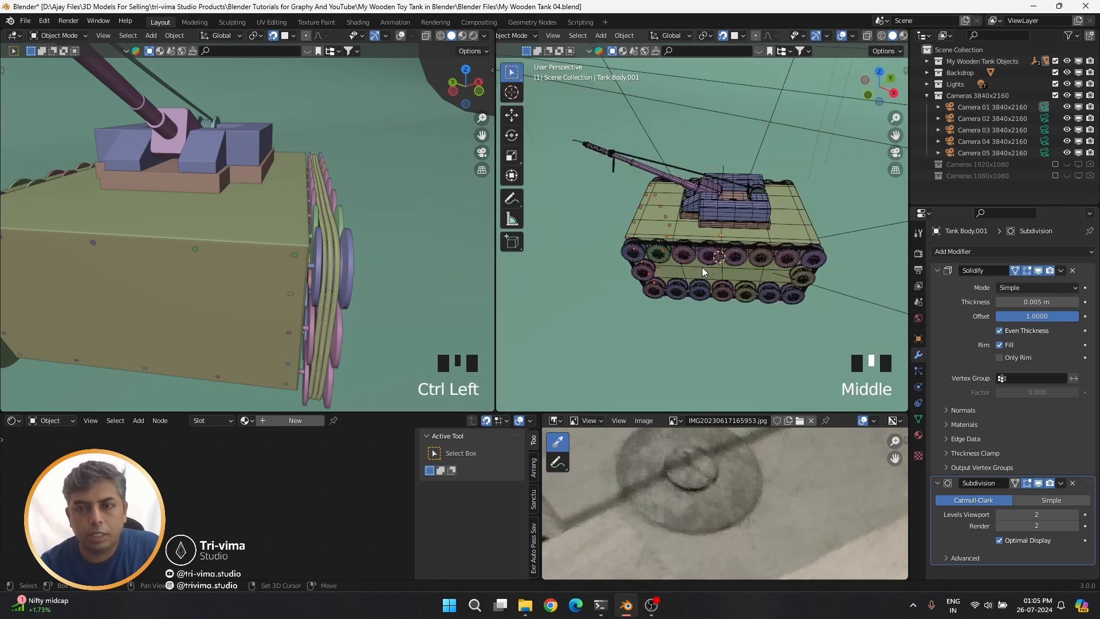
Duplicate the front discs to the rear end of the tank and rotate the copies 180° about Z
{"action": "key", "text": "shift+d"}
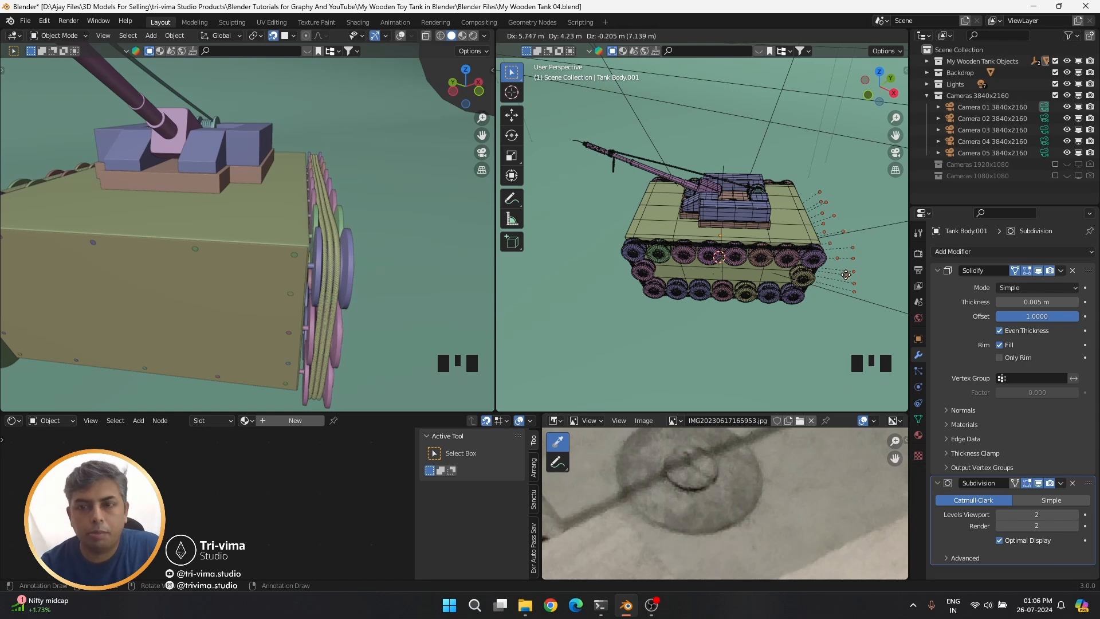
{"action": "left_click", "coordinate": [845, 274]}
{"action": "middle_click_drag", "start_coordinate": [845, 274], "coordinate": [738, 264]}
{"action": "key", "text": "r"}
{"action": "left_click", "coordinate": [729, 321]}
{"action": "scroll", "coordinate": [727, 254], "scroll_direction": "up", "scroll_amount": 3}
{"action": "scroll", "coordinate": [720, 245], "scroll_direction": "down", "scroll_amount": 1}
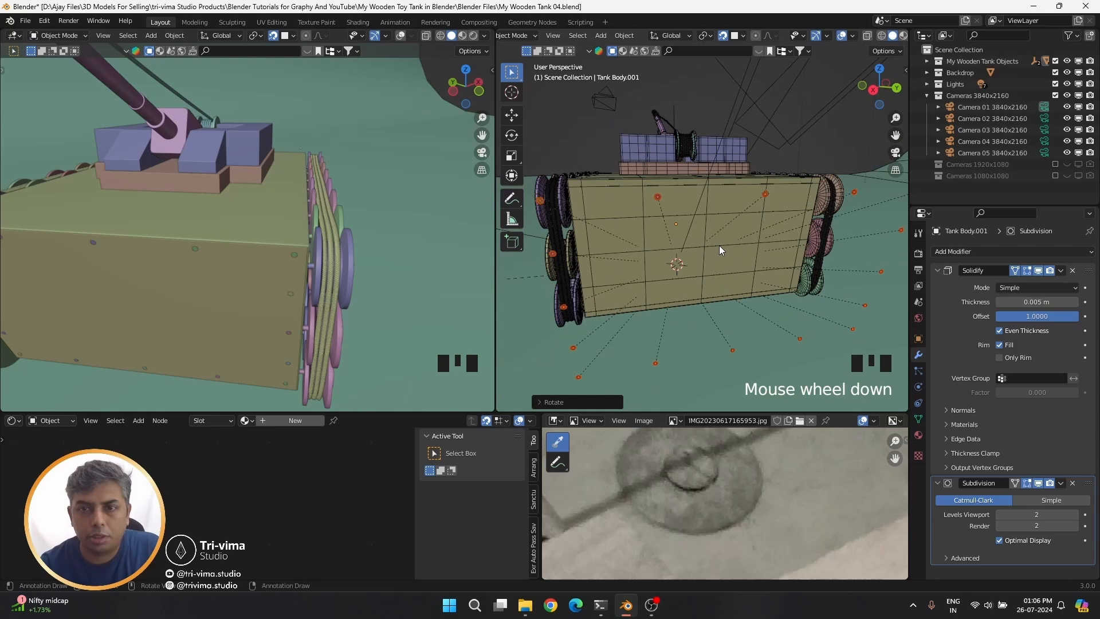
Move the upper discs individually onto the vertical grid lines along the rear panel's upper edge
{"action": "left_click", "coordinate": [766, 194]}
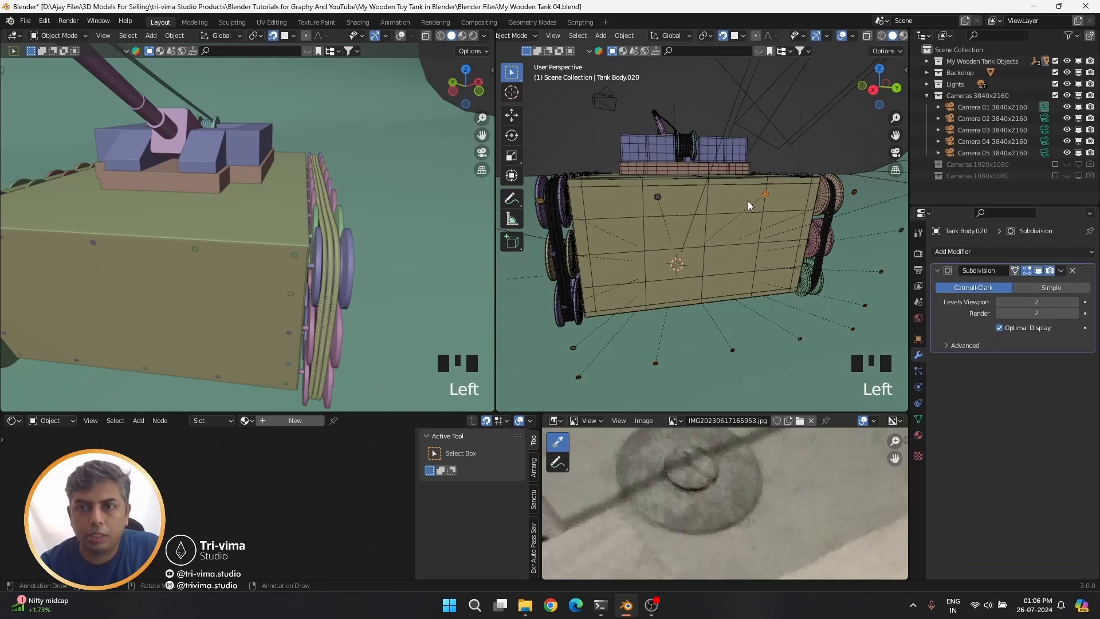
{"action": "key", "text": "g"}
{"action": "left_click", "coordinate": [708, 187]}
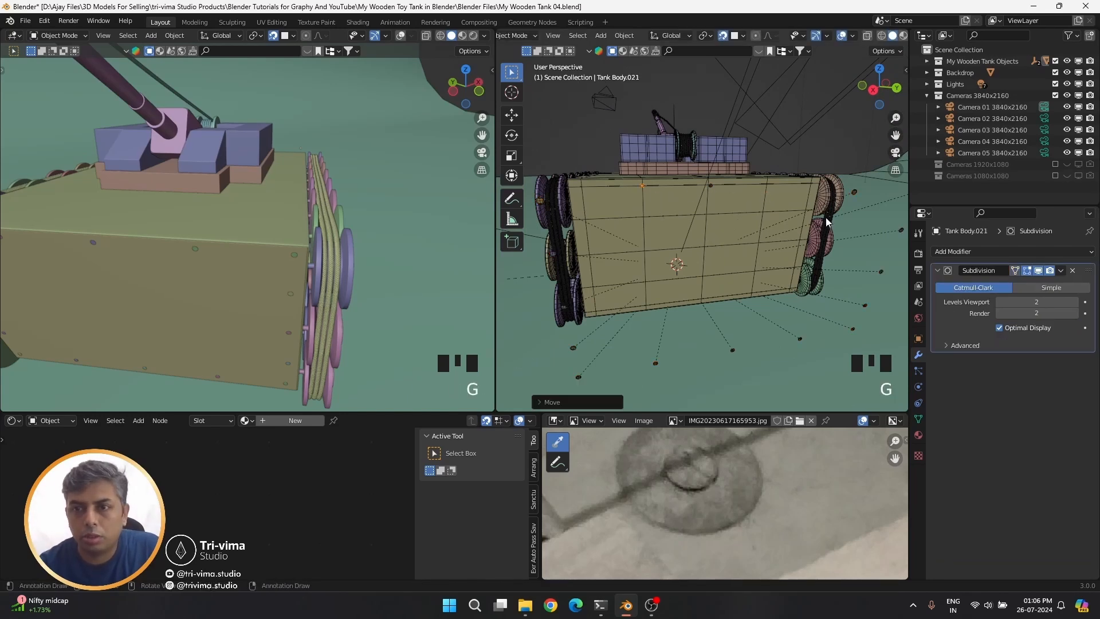
{"action": "middle_click_drag", "start_coordinate": [827, 222], "coordinate": [786, 224]}
{"action": "left_click", "coordinate": [709, 193]}
{"action": "key", "text": "g"}
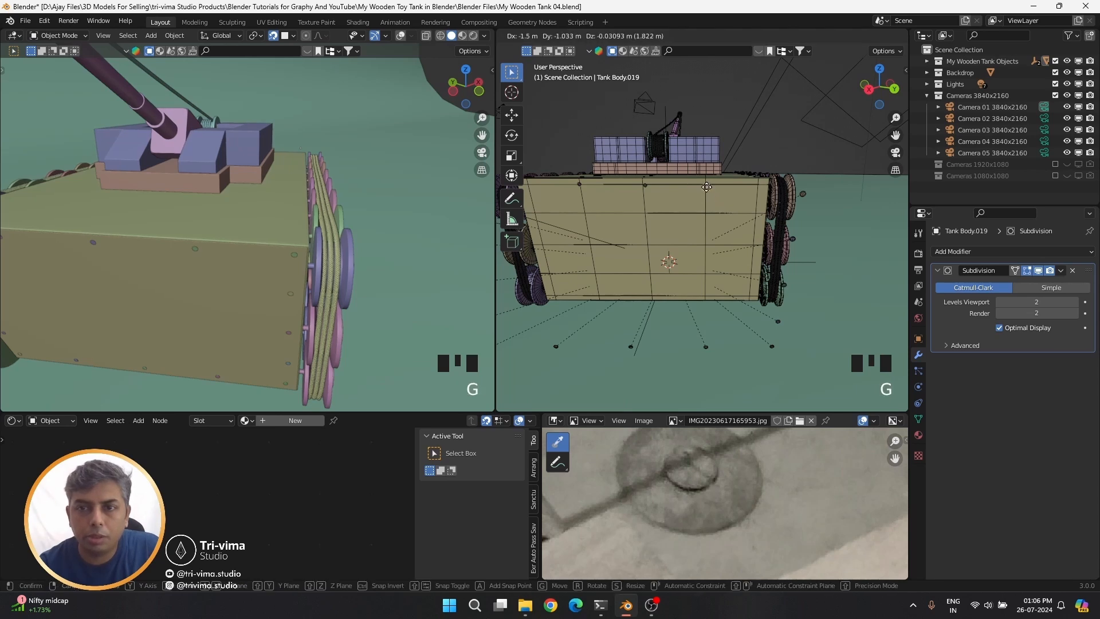
{"action": "left_click", "coordinate": [708, 183]}
{"action": "left_click", "coordinate": [751, 188]}
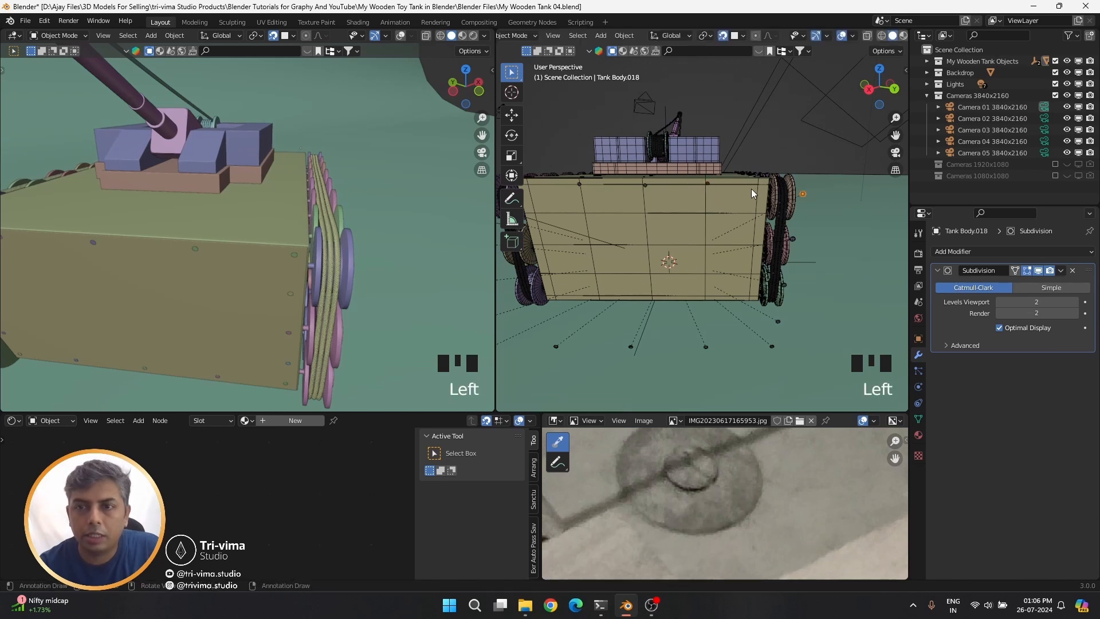
{"action": "key", "text": "g"}
{"action": "left_click", "coordinate": [758, 184]}
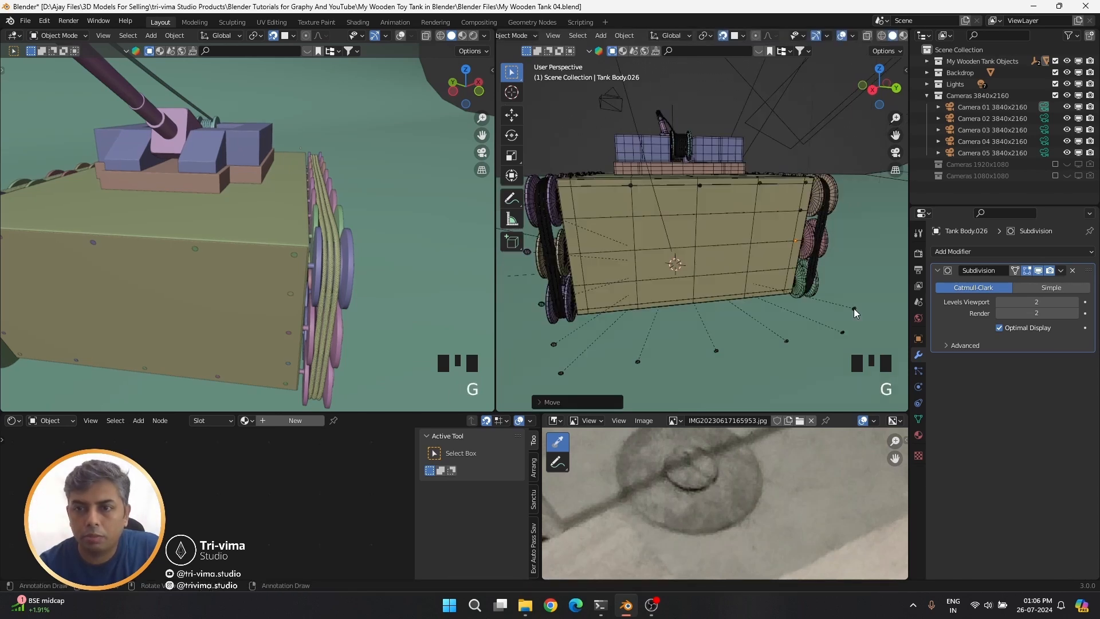
Place the next side disc on the rear panel's right edge and inspect how it sits on the surface
{"action": "left_click", "coordinate": [854, 308]}
{"action": "key", "text": "g"}
{"action": "left_click", "coordinate": [792, 270]}
{"action": "scroll", "coordinate": [800, 276], "scroll_direction": "up", "scroll_amount": 3}
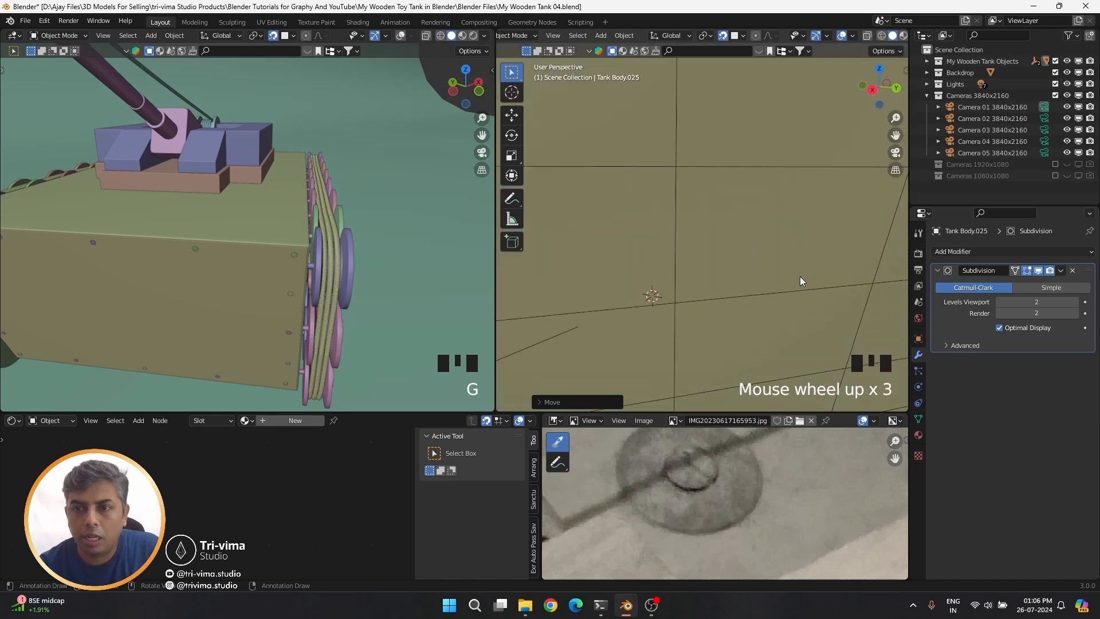
{"action": "middle_click_drag", "start_coordinate": [800, 276], "coordinate": [694, 255], "text": "shift"}
{"action": "scroll", "coordinate": [702, 211], "scroll_direction": "up", "scroll_amount": 2}
{"action": "middle_click_drag", "start_coordinate": [702, 208], "coordinate": [703, 92]}
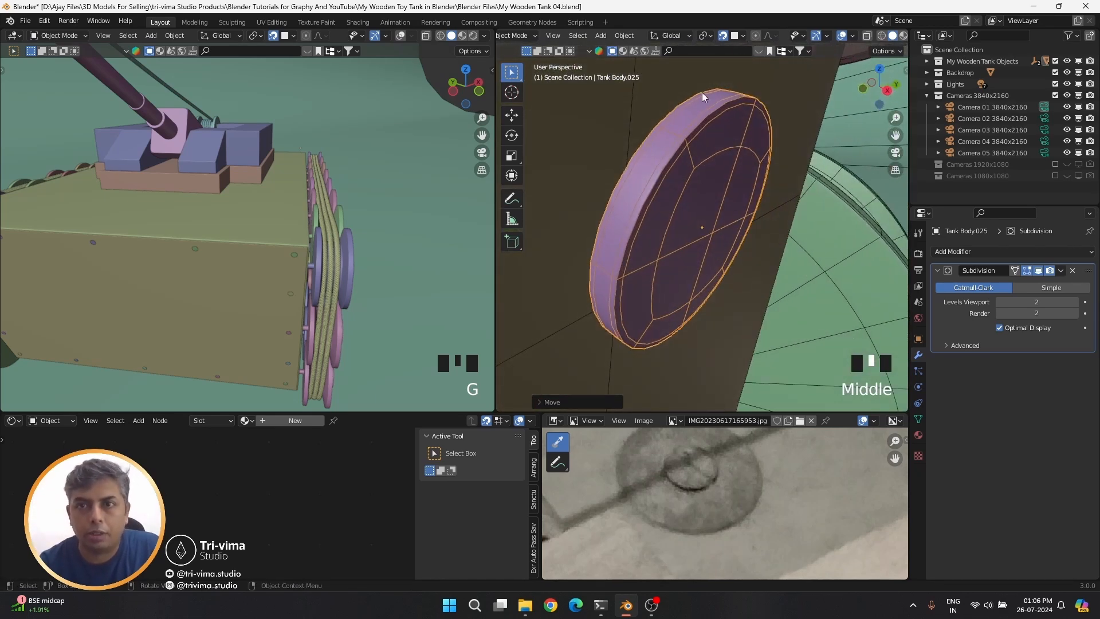
Turn off Align Rotation to Target for face snapping and reposition the lower right-edge disc on its grid line
{"action": "left_click", "coordinate": [743, 35]}
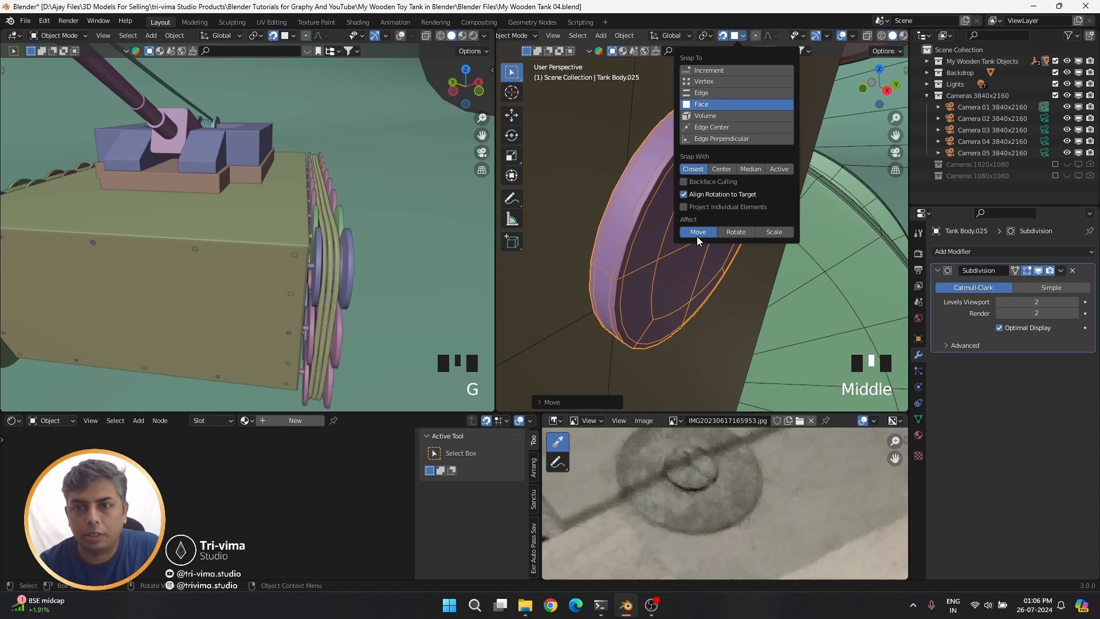
{"action": "middle_click_drag", "start_coordinate": [696, 236], "coordinate": [715, 256]}
{"action": "scroll", "coordinate": [656, 227], "scroll_direction": "down", "scroll_amount": 2}
{"action": "middle_click_drag", "start_coordinate": [656, 227], "coordinate": [706, 256]}
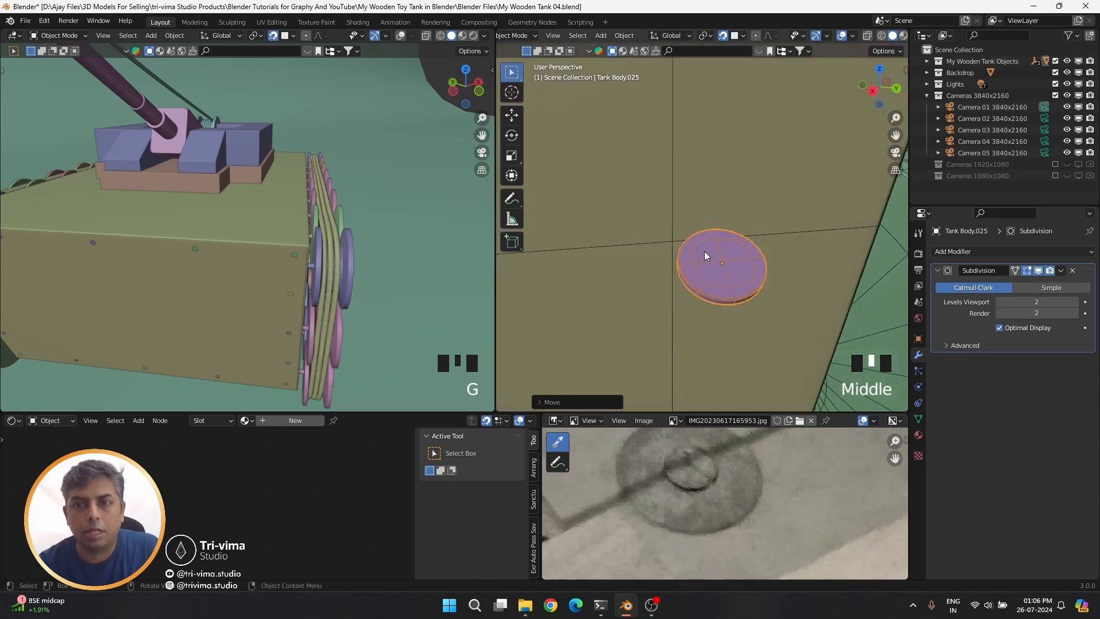
{"action": "key", "text": "g"}
{"action": "left_click", "coordinate": [684, 230]}
{"action": "left_click", "coordinate": [918, 339]}
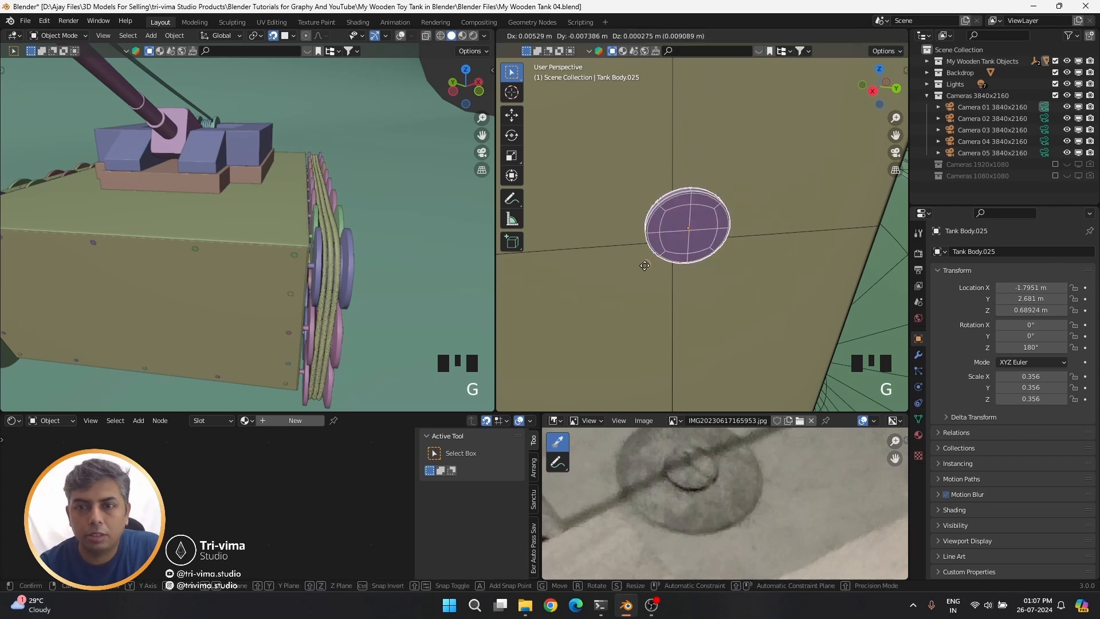
{"action": "key", "text": "ctrl+z"}
Move the remaining bottom discs onto the grid intersections along the rear panel's bottom edge and into its left corner
{"action": "scroll", "coordinate": [681, 246], "scroll_direction": "down", "scroll_amount": 13}
{"action": "scroll", "coordinate": [716, 295], "scroll_direction": "down", "scroll_amount": 3}
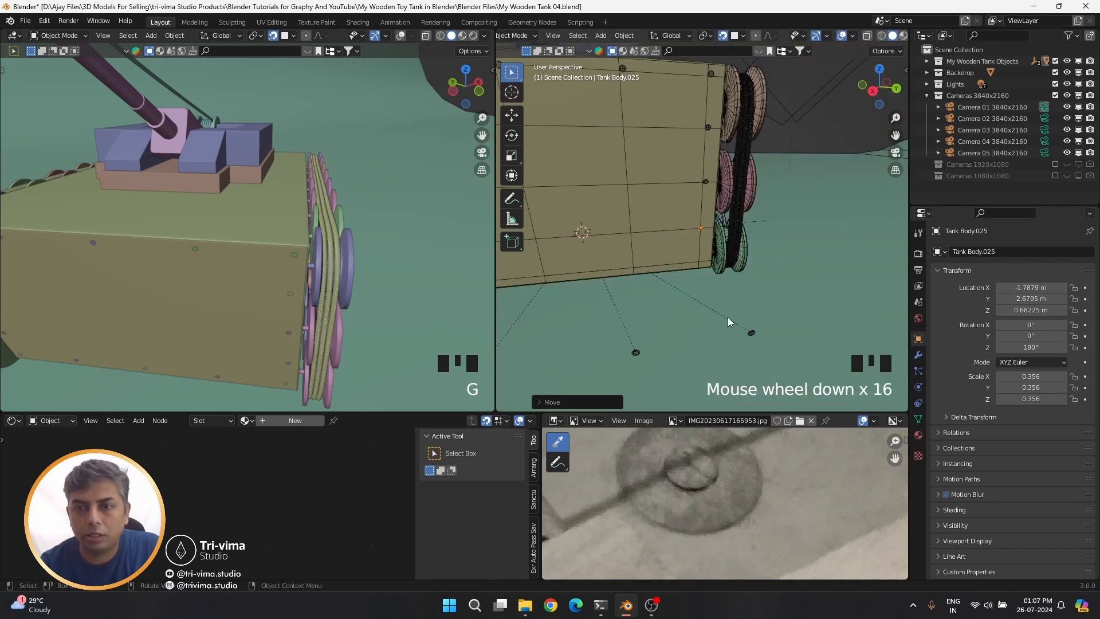
{"action": "left_click", "coordinate": [727, 323]}
{"action": "key", "text": "g"}
{"action": "scroll", "coordinate": [637, 304], "scroll_direction": "down", "scroll_amount": 2}
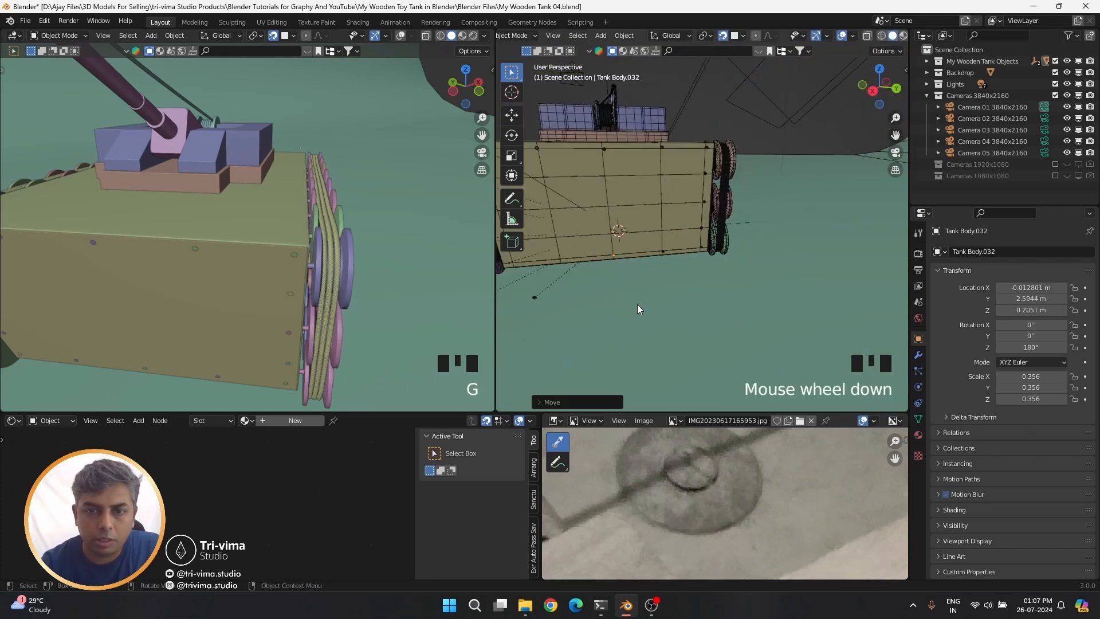
{"action": "left_click", "coordinate": [520, 266]}
{"action": "middle_click_drag", "start_coordinate": [531, 279], "coordinate": [603, 293], "text": "shift"}
{"action": "scroll", "coordinate": [633, 292], "scroll_direction": "up", "scroll_amount": 4}
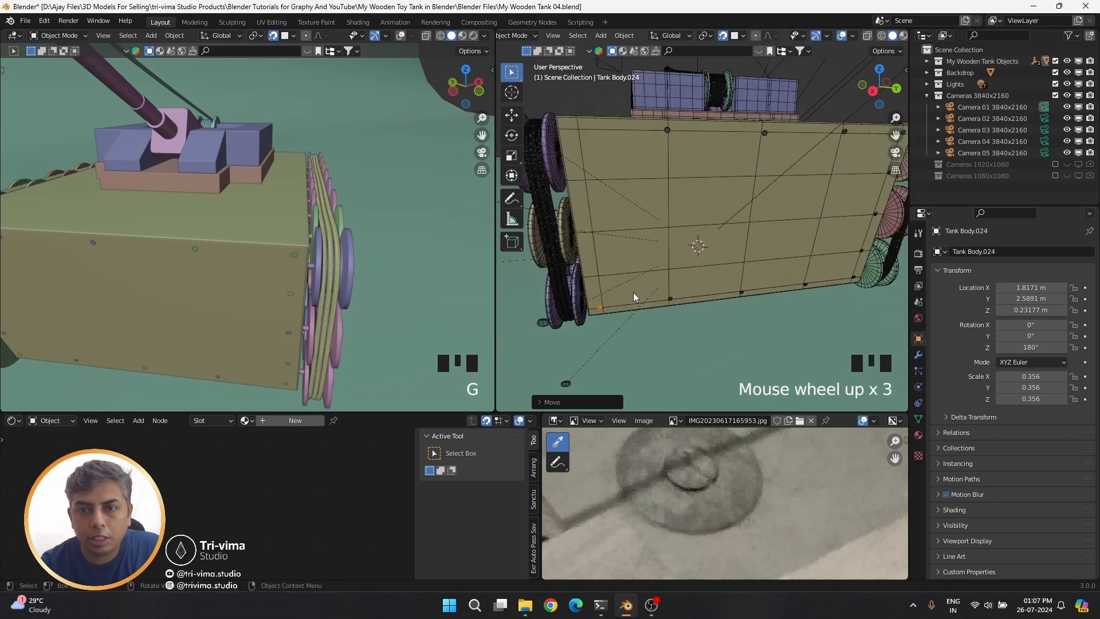
{"action": "middle_click_drag", "start_coordinate": [648, 332], "coordinate": [659, 359], "text": "shift"}
Place the left side discs along the rear panel's left edge and examine the upper left corner disc up close
{"action": "left_click", "coordinate": [599, 190]}
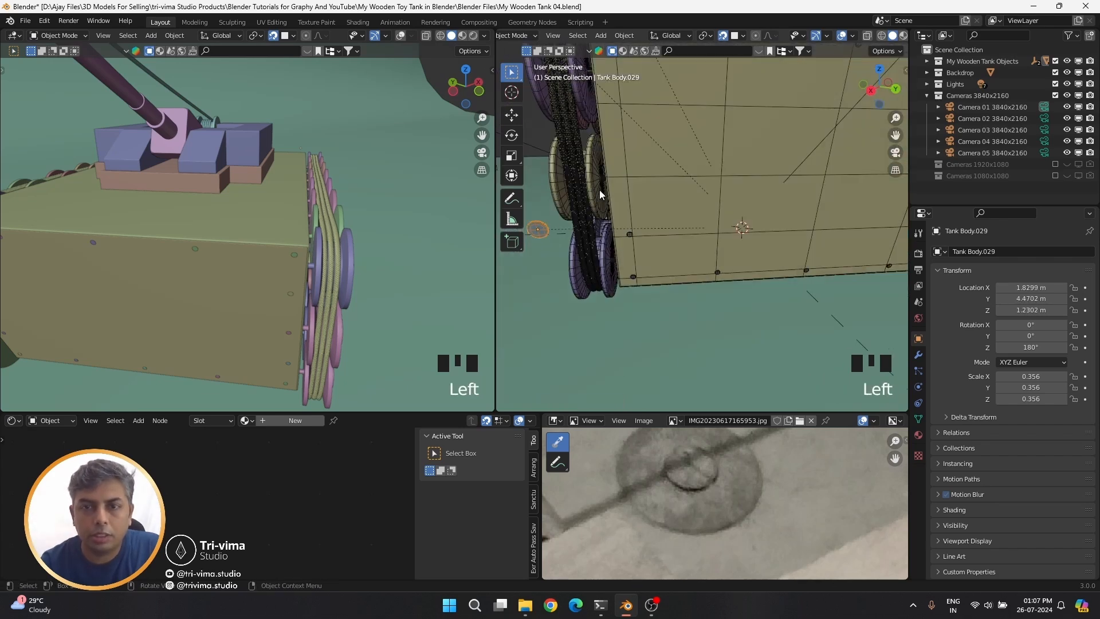
{"action": "key", "text": "g"}
{"action": "left_click", "coordinate": [635, 183]}
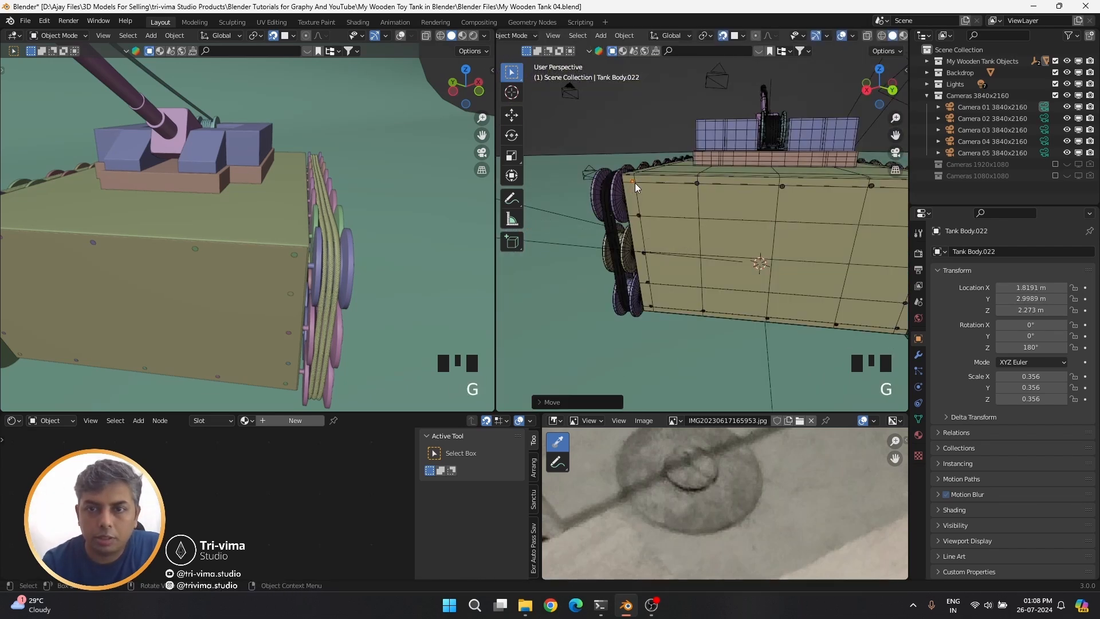
{"action": "key", "text": "KP_Decimal"}
{"action": "scroll", "coordinate": [635, 184], "scroll_direction": "down", "scroll_amount": 5}
{"action": "middle_click_drag", "start_coordinate": [635, 183], "coordinate": [634, 260], "text": "shift"}
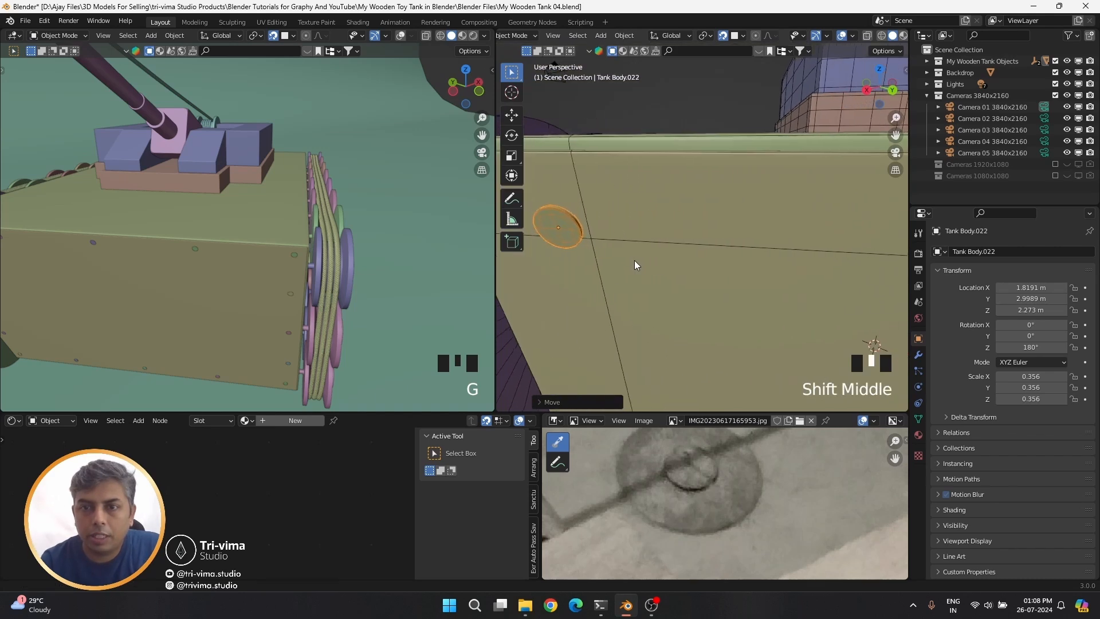
{"action": "scroll", "coordinate": [762, 273], "scroll_direction": "down", "scroll_amount": 3}
{"action": "middle_click_drag", "start_coordinate": [762, 275], "coordinate": [580, 296], "text": "shift"}
{"action": "scroll", "coordinate": [638, 258], "scroll_direction": "down", "scroll_amount": 4}
{"action": "scroll", "coordinate": [611, 249], "scroll_direction": "up", "scroll_amount": 1}
{"action": "scroll", "coordinate": [636, 260], "scroll_direction": "up", "scroll_amount": 3}
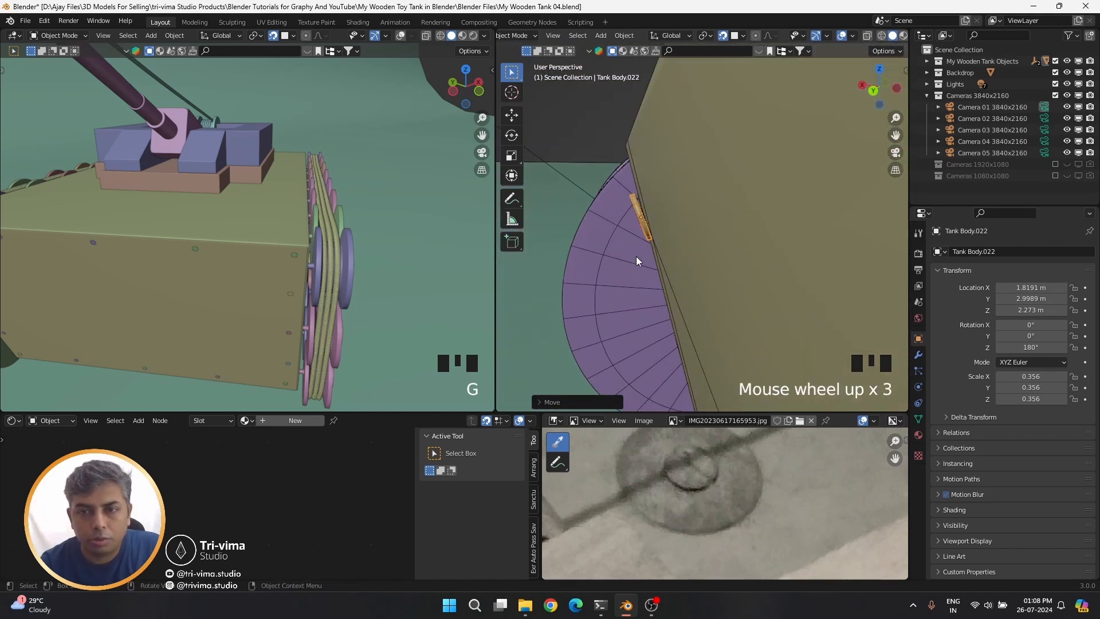
Reposition the upper left corner disc on the rear panel's surface at the grid intersection
{"action": "left_click", "coordinate": [744, 35]}
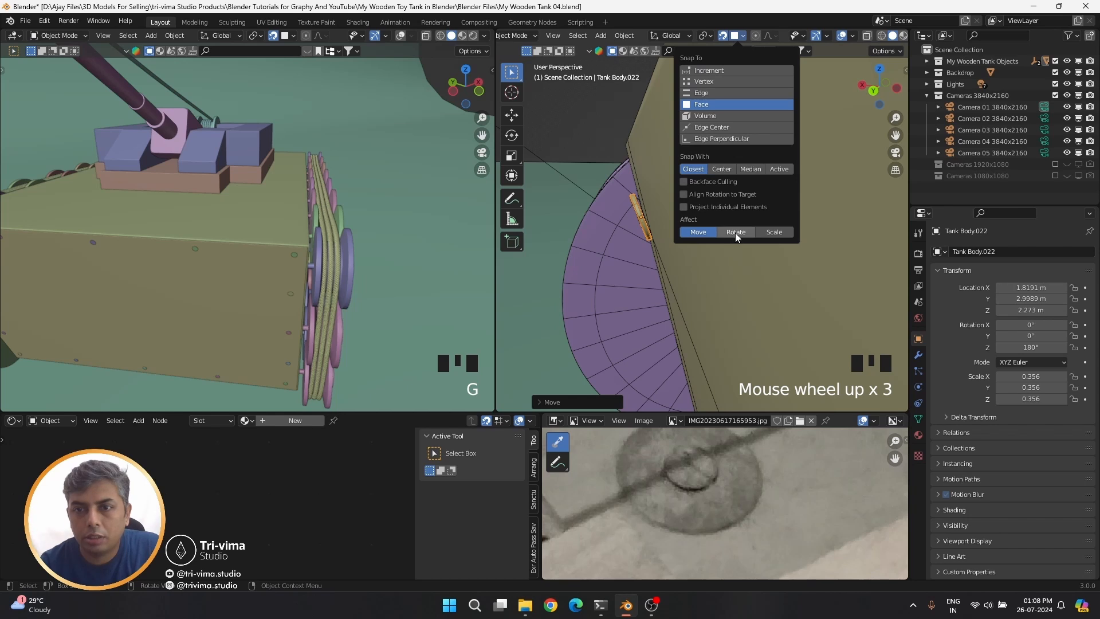
{"action": "middle_click_drag", "start_coordinate": [659, 246], "coordinate": [741, 281]}
{"action": "key", "text": "g"}
{"action": "left_click", "coordinate": [574, 283]}
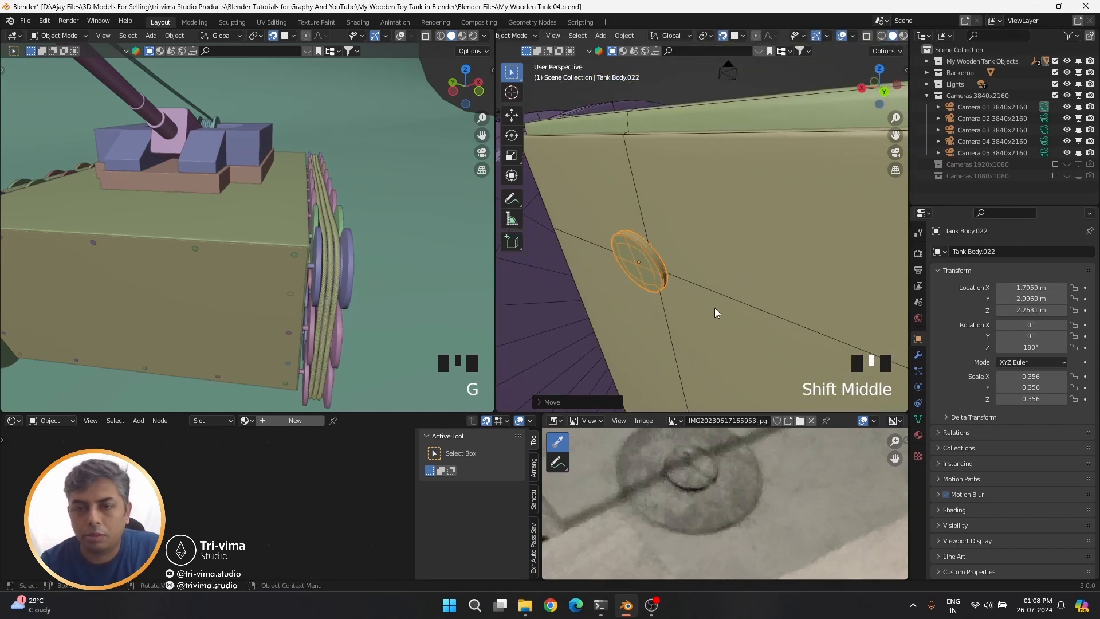
Turn off snapping and rotate the upper left corner disc to match the rear panel's slope
{"action": "key", "text": "r"}
{"action": "left_click", "coordinate": [724, 36]}
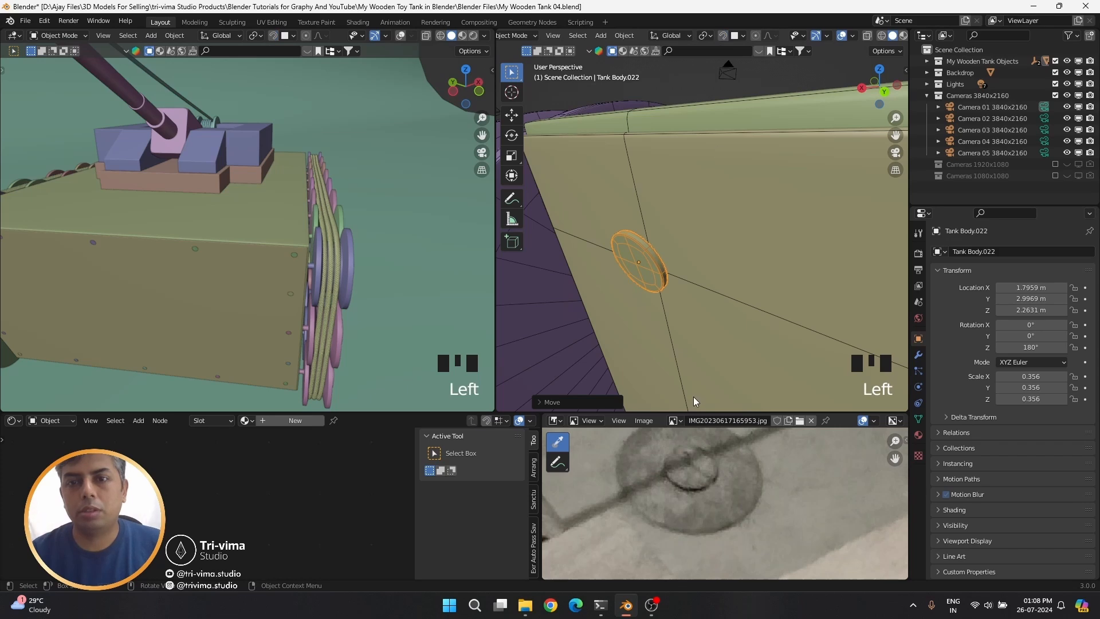
{"action": "middle_click_drag", "start_coordinate": [693, 396], "coordinate": [603, 334]}
{"action": "scroll", "coordinate": [603, 335], "scroll_direction": "down", "scroll_amount": 20}
{"action": "scroll", "coordinate": [727, 267], "scroll_direction": "up", "scroll_amount": 16}
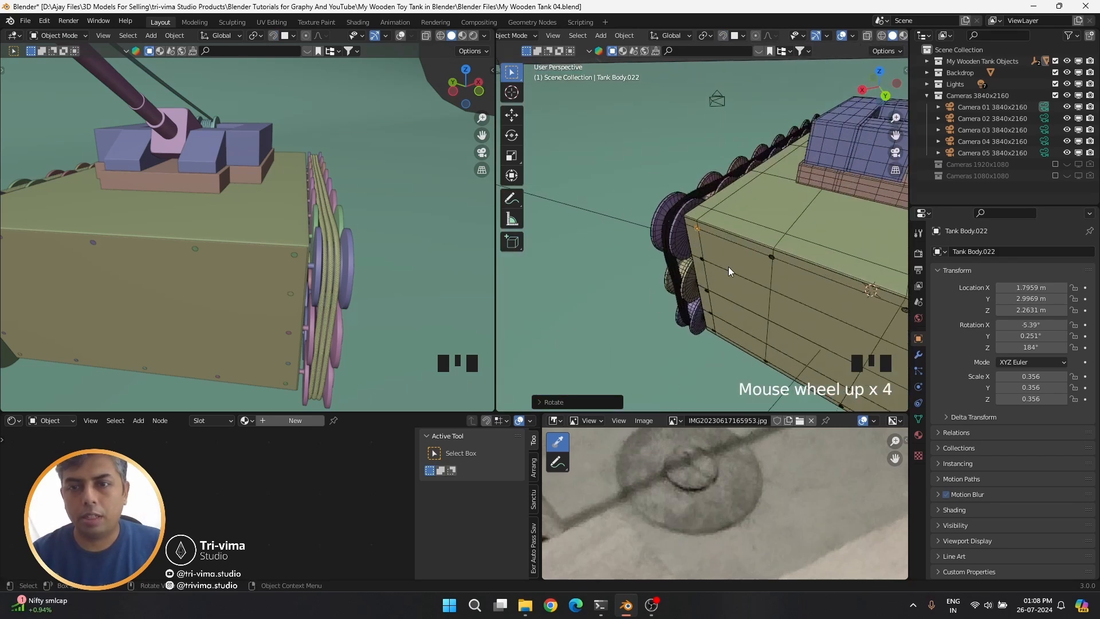
Select the discs down the rear panel's left edge, including the one in the bottom corner
{"action": "scroll", "coordinate": [767, 339], "scroll_direction": "down", "scroll_amount": 3}
{"action": "middle_click_drag", "start_coordinate": [765, 337], "coordinate": [813, 93], "text": "shift"}
{"action": "left_click", "coordinate": [813, 93], "text": "shift"}
{"action": "scroll", "coordinate": [652, 290], "scroll_direction": "down", "scroll_amount": 3}
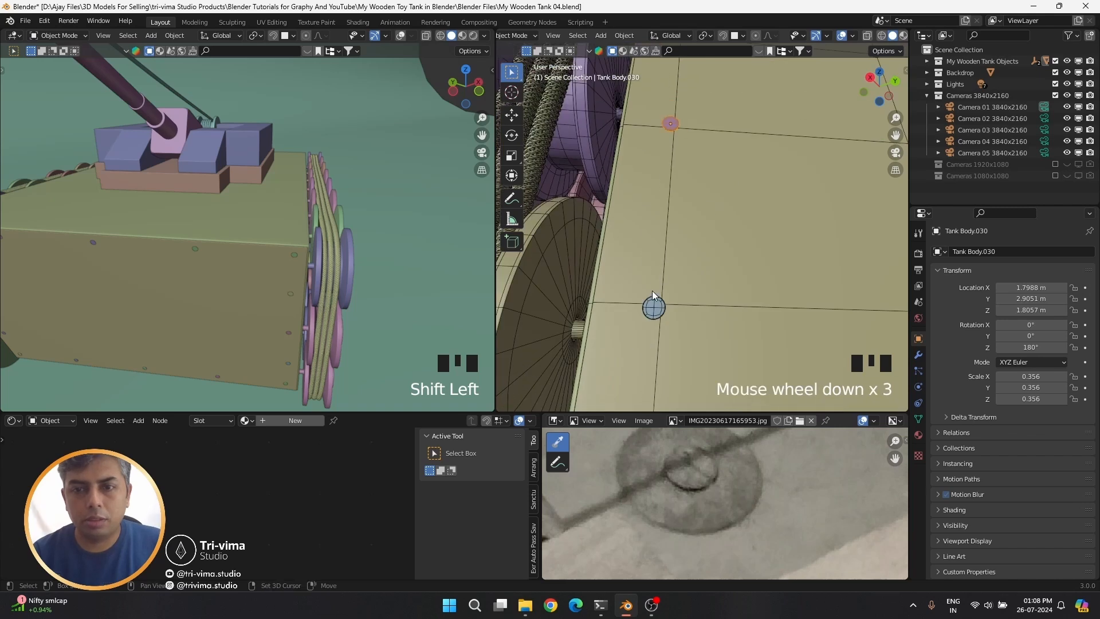
{"action": "left_click", "coordinate": [656, 310], "text": "shift"}
{"action": "middle_click_drag", "start_coordinate": [692, 336], "coordinate": [675, 228], "text": "shift"}
{"action": "left_click", "coordinate": [639, 274], "text": "shift"}
{"action": "scroll", "coordinate": [638, 274], "scroll_direction": "down", "scroll_amount": 3}
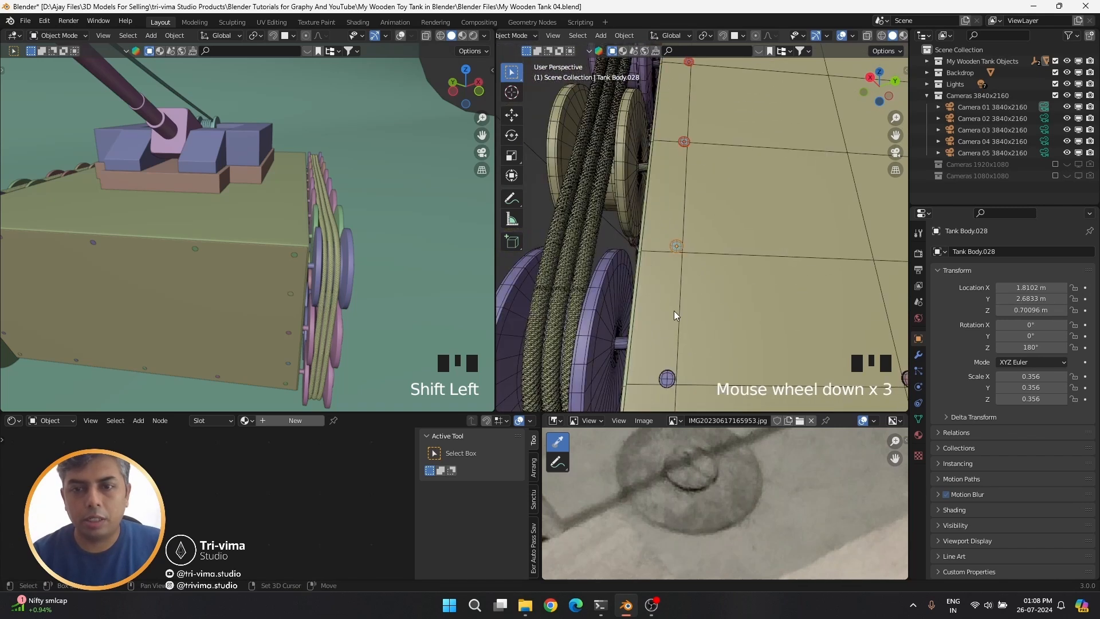
{"action": "middle_click_drag", "start_coordinate": [674, 310], "coordinate": [624, 315], "text": "shift"}
{"action": "left_click", "coordinate": [624, 314], "text": "shift"}
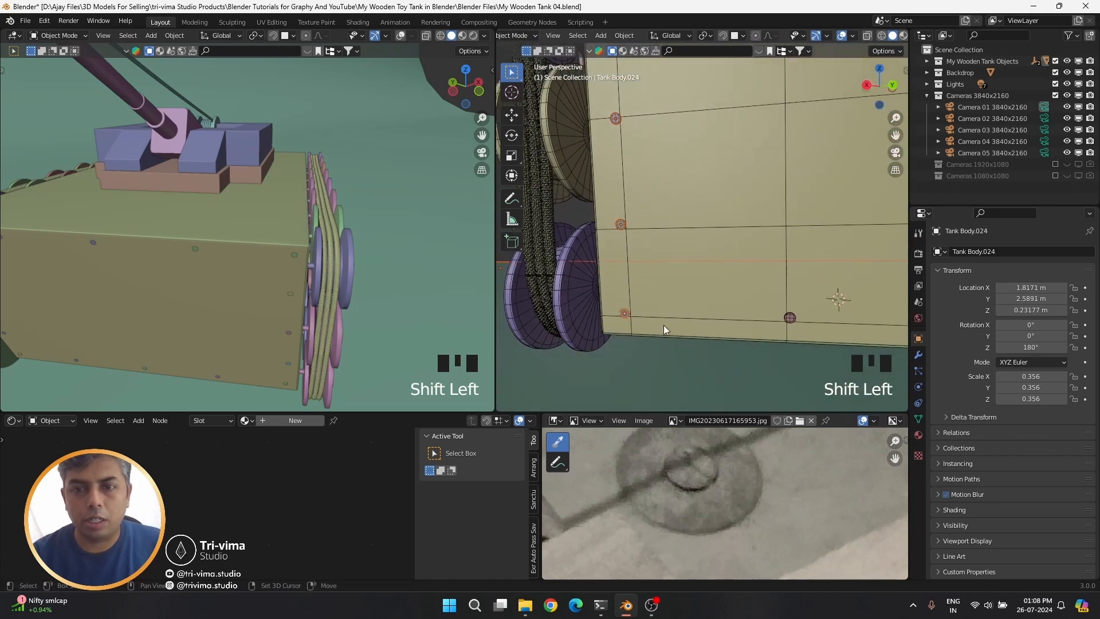
Add the discs along the rear panel's lower edge and far side to the selection
{"action": "left_click", "coordinate": [788, 317], "text": "shift"}
{"action": "middle_click_drag", "start_coordinate": [531, 250], "coordinate": [616, 337], "text": "shift"}
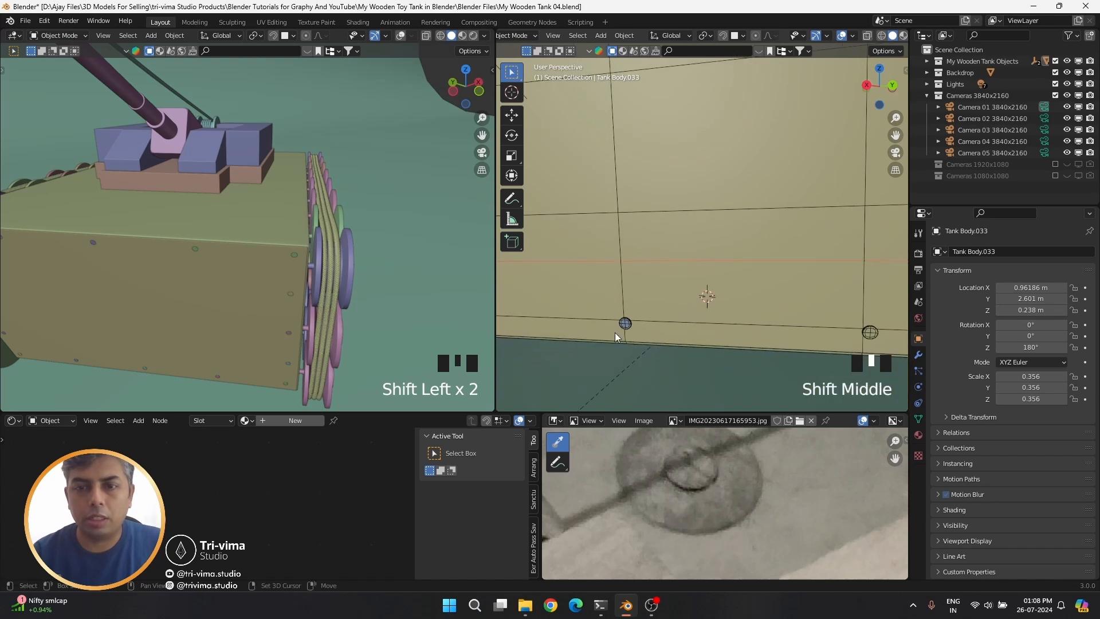
{"action": "middle_click_drag", "start_coordinate": [760, 248], "coordinate": [712, 39], "text": "shift"}
{"action": "left_click", "coordinate": [749, 324], "text": "shift"}
{"action": "left_click", "coordinate": [747, 314], "text": "shift"}
Rotate the upper edge disc beside the rear panel's upper left corner to match the panel's slope
{"action": "left_click", "coordinate": [711, 36]}
{"action": "left_click", "coordinate": [717, 75]}
{"action": "scroll", "coordinate": [686, 304], "scroll_direction": "up", "scroll_amount": 5}
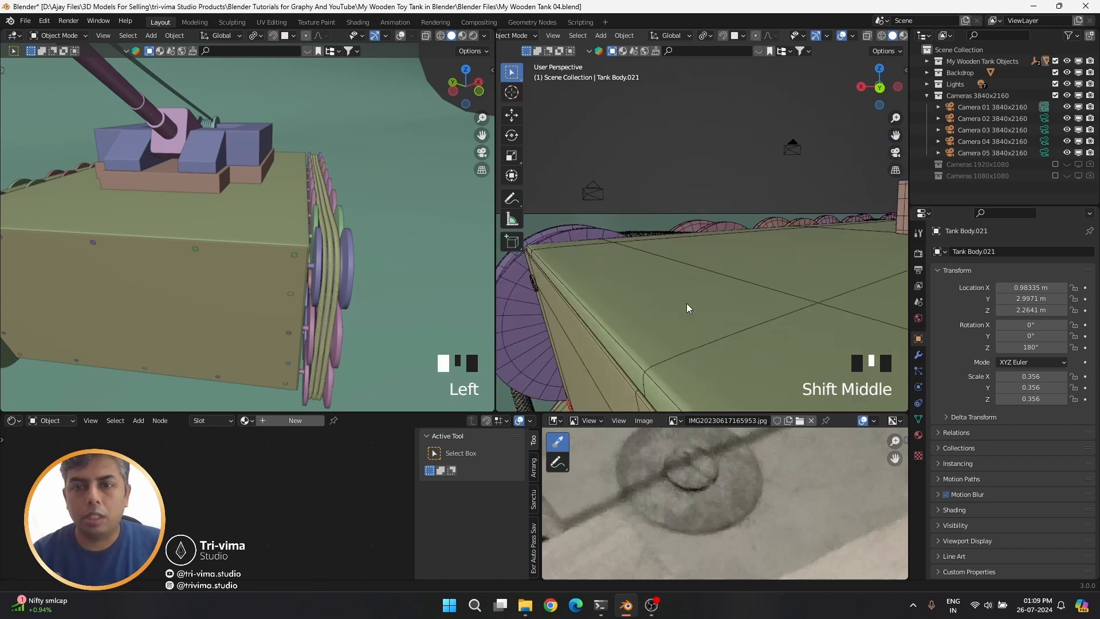
{"action": "middle_click_drag", "start_coordinate": [686, 304], "coordinate": [762, 324], "text": "shift"}
{"action": "key", "text": "r"}
{"action": "left_click", "coordinate": [689, 270]}
{"action": "scroll", "coordinate": [693, 266], "scroll_direction": "down", "scroll_amount": 10}
Include the upper left corner disc in the selection and join the rear panel's discs into one object
{"action": "left_click", "coordinate": [637, 291]}
{"action": "scroll", "coordinate": [637, 291], "scroll_direction": "up", "scroll_amount": 5}
{"action": "key", "text": "ctrl+z"}
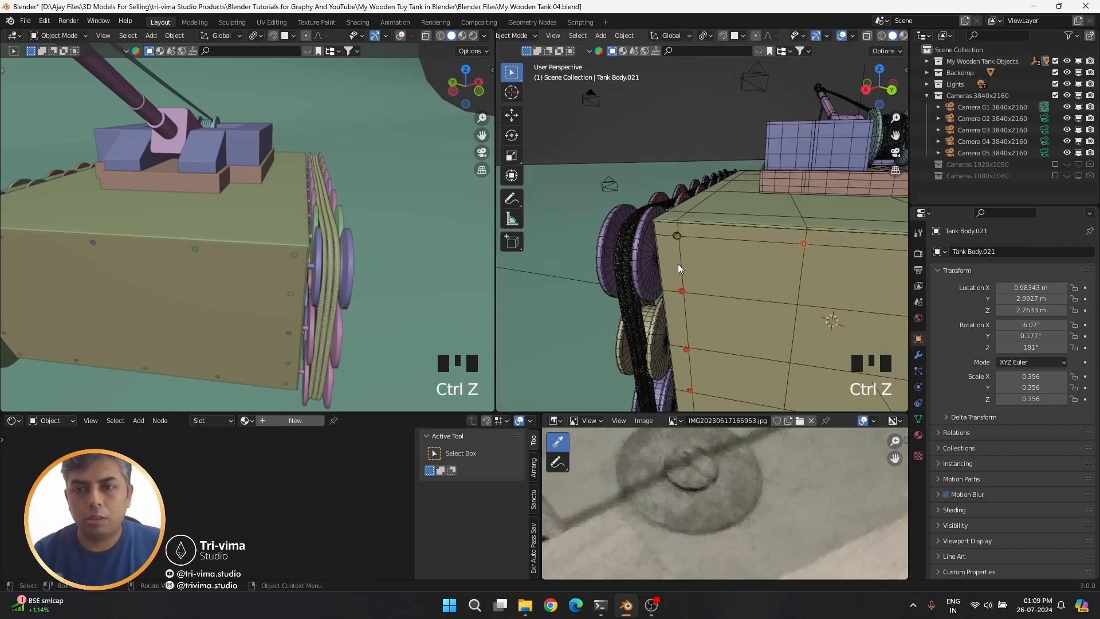
{"action": "left_click", "coordinate": [675, 235], "text": "shift"}
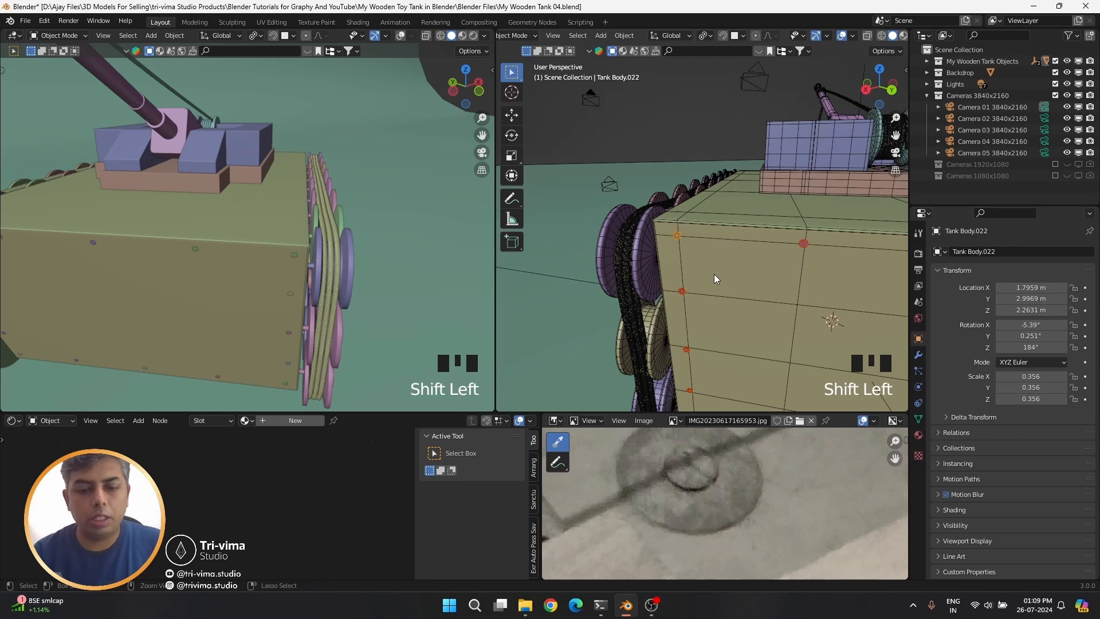
{"action": "key", "text": "ctrl+j"}
Select the front panel's discs down the right edge and the first ones along the bottom edge
{"action": "middle_click_drag", "start_coordinate": [714, 274], "coordinate": [692, 291]}
{"action": "scroll", "coordinate": [658, 301], "scroll_direction": "down", "scroll_amount": 5}
{"action": "scroll", "coordinate": [682, 291], "scroll_direction": "up", "scroll_amount": 2}
{"action": "scroll", "coordinate": [692, 291], "scroll_direction": "up", "scroll_amount": 4}
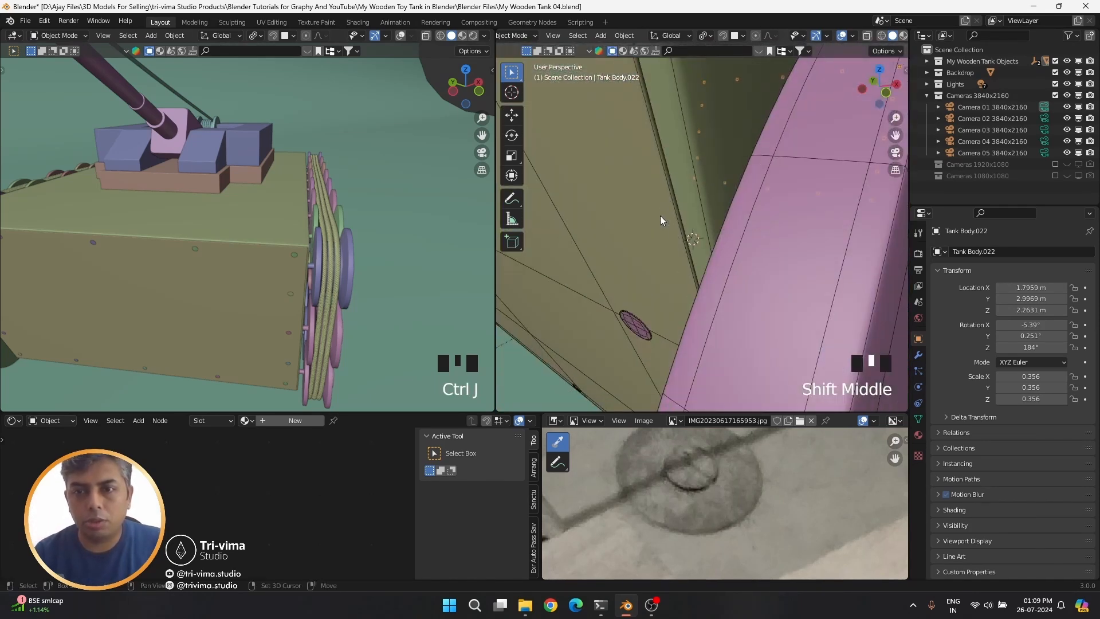
{"action": "left_click", "coordinate": [635, 325]}
{"action": "scroll", "coordinate": [662, 239], "scroll_direction": "down", "scroll_amount": 3}
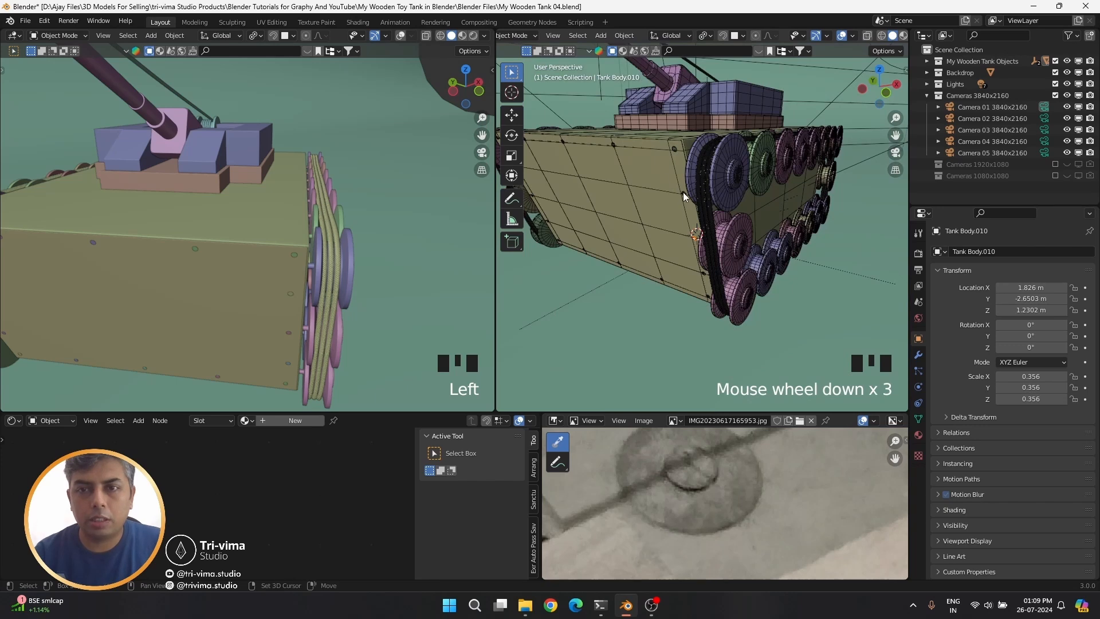
{"action": "left_click", "coordinate": [659, 241], "text": "shift"}
{"action": "left_click", "coordinate": [658, 241], "text": "ctrl"}
{"action": "middle_click_drag", "start_coordinate": [658, 240], "coordinate": [737, 332], "text": "shift"}
{"action": "left_click", "coordinate": [736, 253], "text": "shift"}
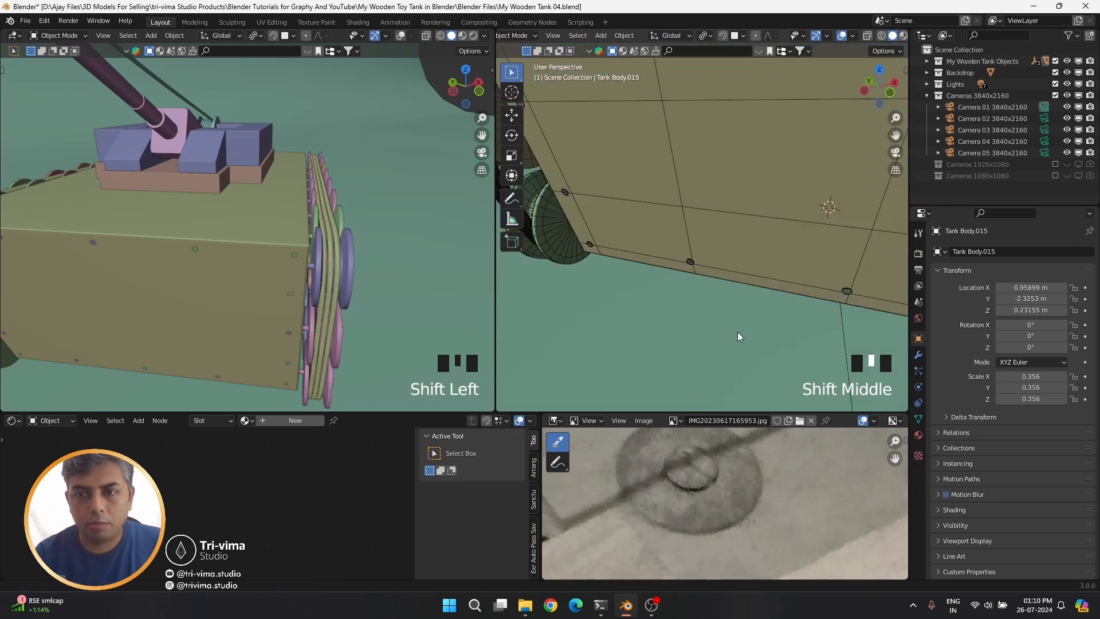
{"action": "key", "text": "ctrl+space"}
Extend the selection to the front panel's remaining bottom edge discs and those up the left edge to the upper corner
{"action": "left_click", "coordinate": [779, 337], "text": "shift"}
{"action": "left_click", "coordinate": [386, 282], "text": "shift"}
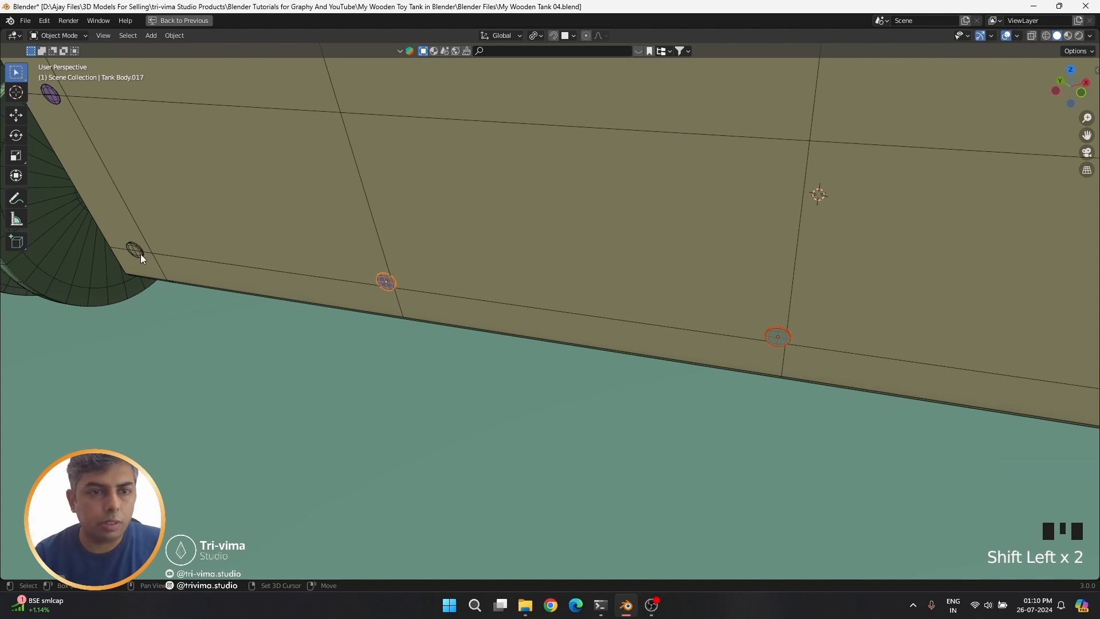
{"action": "left_click", "coordinate": [134, 250], "text": "shift"}
{"action": "left_click", "coordinate": [105, 143], "text": "shift"}
{"action": "middle_click_drag", "start_coordinate": [105, 143], "coordinate": [247, 232], "text": "shift"}
{"action": "middle_click_drag", "start_coordinate": [263, 309], "coordinate": [264, 310], "text": "shift"}
{"action": "left_click", "coordinate": [338, 343], "text": "ctrl"}
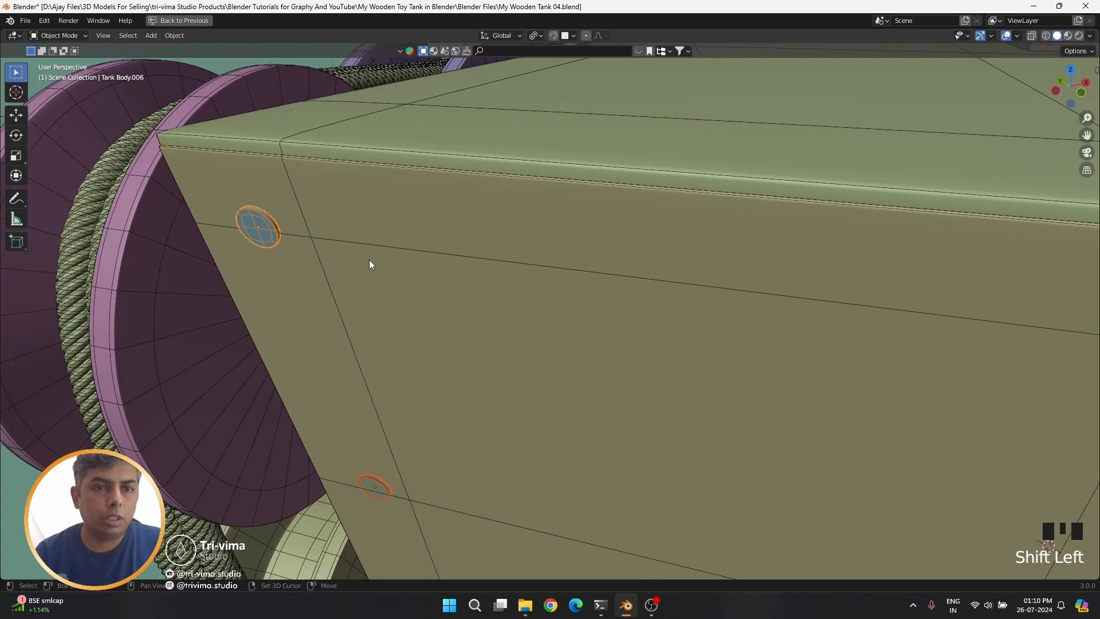
Add the upper edge and remaining right edge discs to the selection and join the front panel's discs into one object
{"action": "middle_click_drag", "start_coordinate": [369, 260], "coordinate": [252, 278], "text": "shift"}
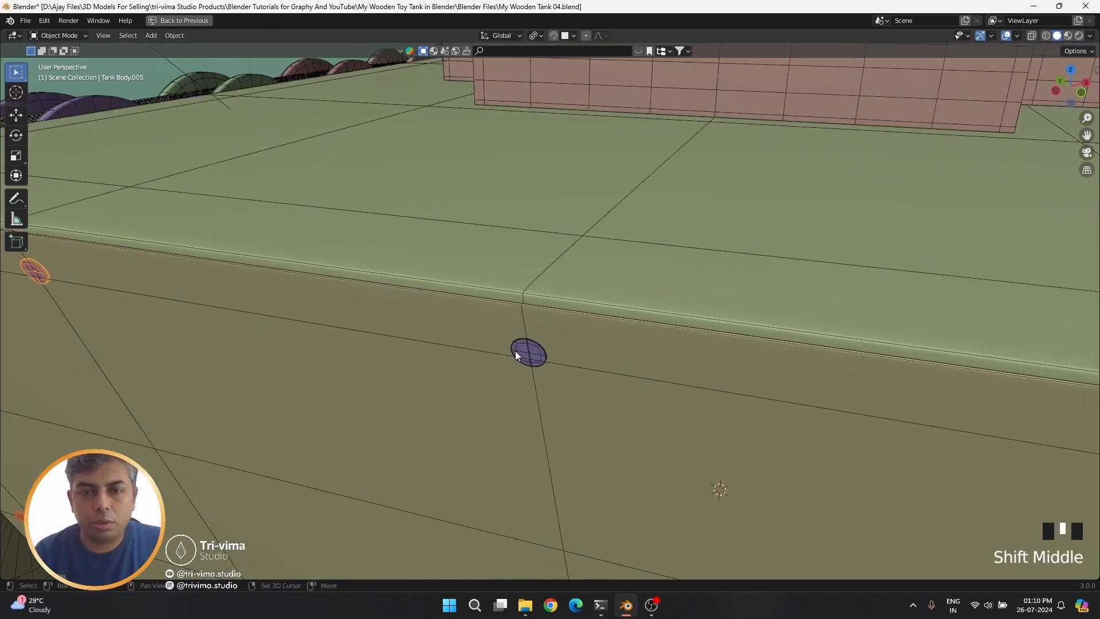
{"action": "left_click", "coordinate": [521, 355], "text": "shift"}
{"action": "scroll", "coordinate": [636, 376], "scroll_direction": "down", "scroll_amount": 2}
{"action": "middle_click_drag", "start_coordinate": [636, 376], "coordinate": [642, 380], "text": "shift"}
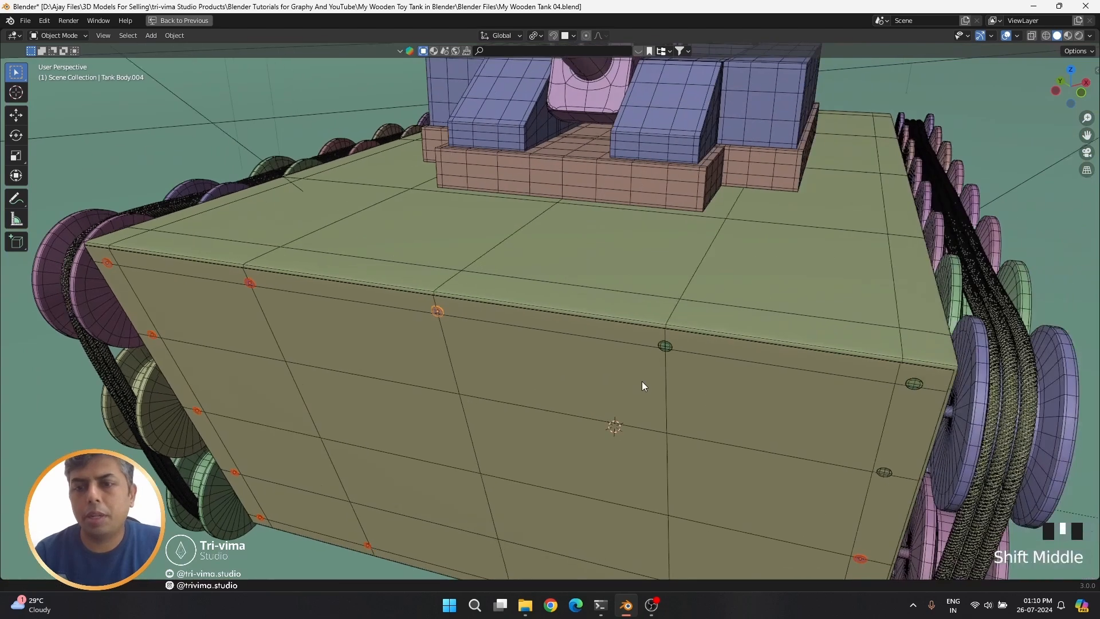
{"action": "scroll", "coordinate": [658, 378], "scroll_direction": "up", "scroll_amount": 2}
{"action": "middle_click_drag", "start_coordinate": [745, 333], "coordinate": [764, 327], "text": "shift"}
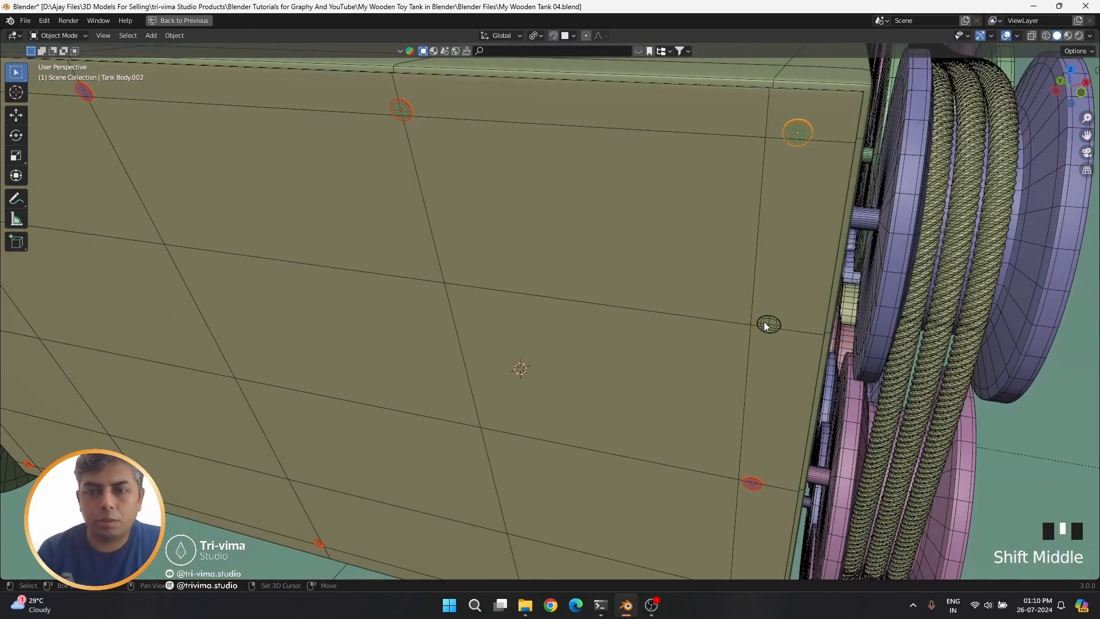
{"action": "left_click", "coordinate": [764, 326], "text": "shift"}
{"action": "key", "text": "ctrl+j"}
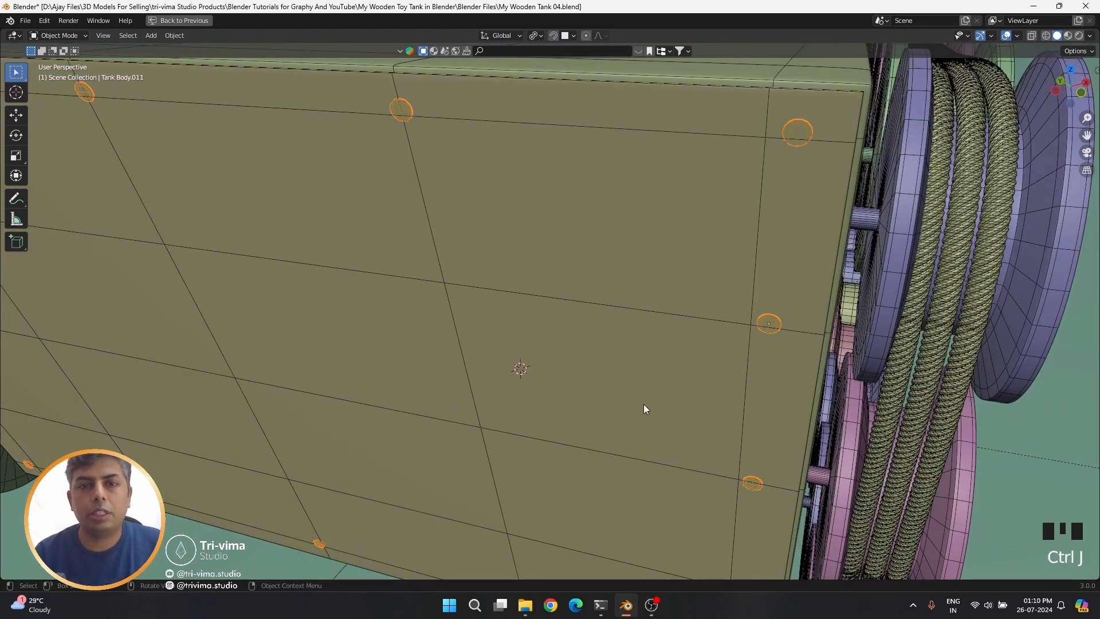
{"action": "scroll", "coordinate": [643, 408], "scroll_direction": "down", "scroll_amount": 3}
{"action": "key", "text": "ctrl+space"}
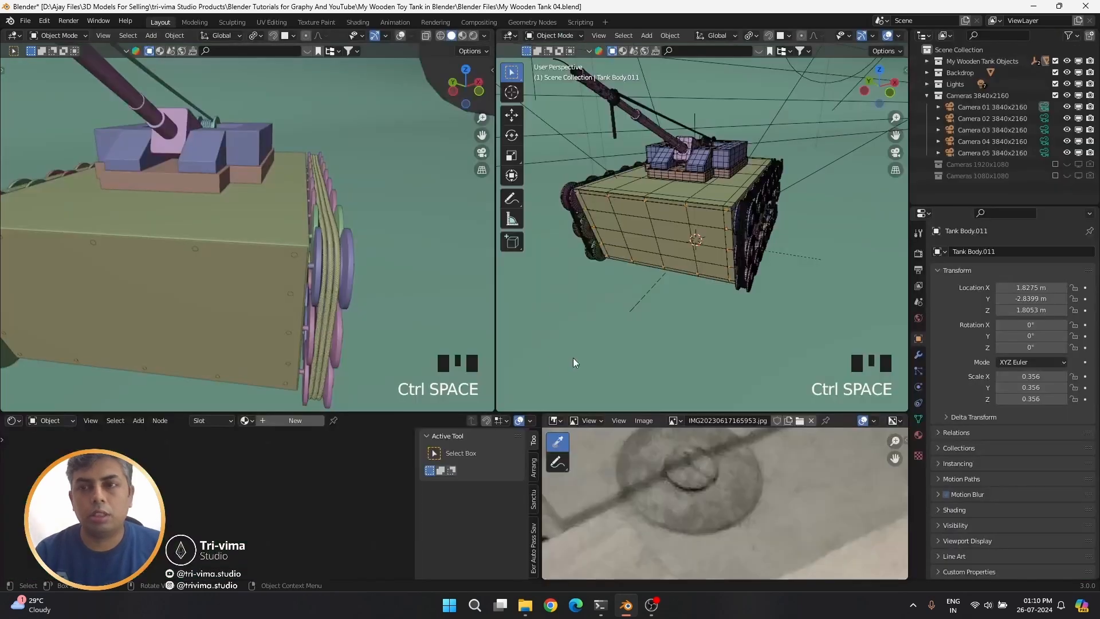
Rename the joined front panel disc object as Nails in the tank's object hierarchy
{"action": "left_click", "coordinate": [927, 61]}
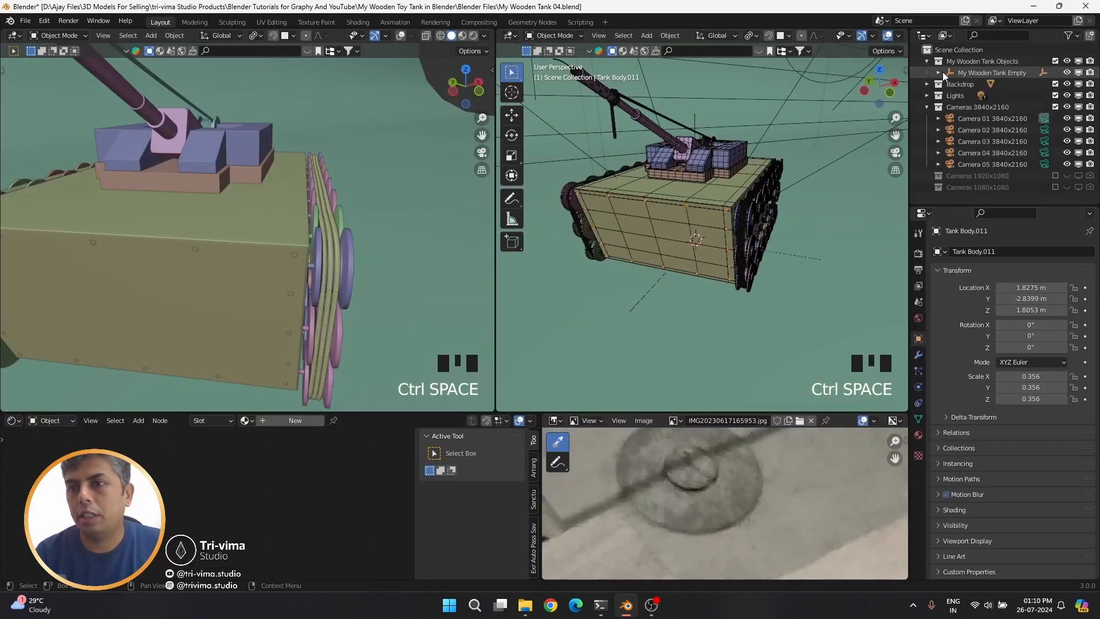
{"action": "left_click", "coordinate": [938, 72]}
{"action": "double_click", "coordinate": [990, 117]}
{"action": "type", "text": "Nails"}
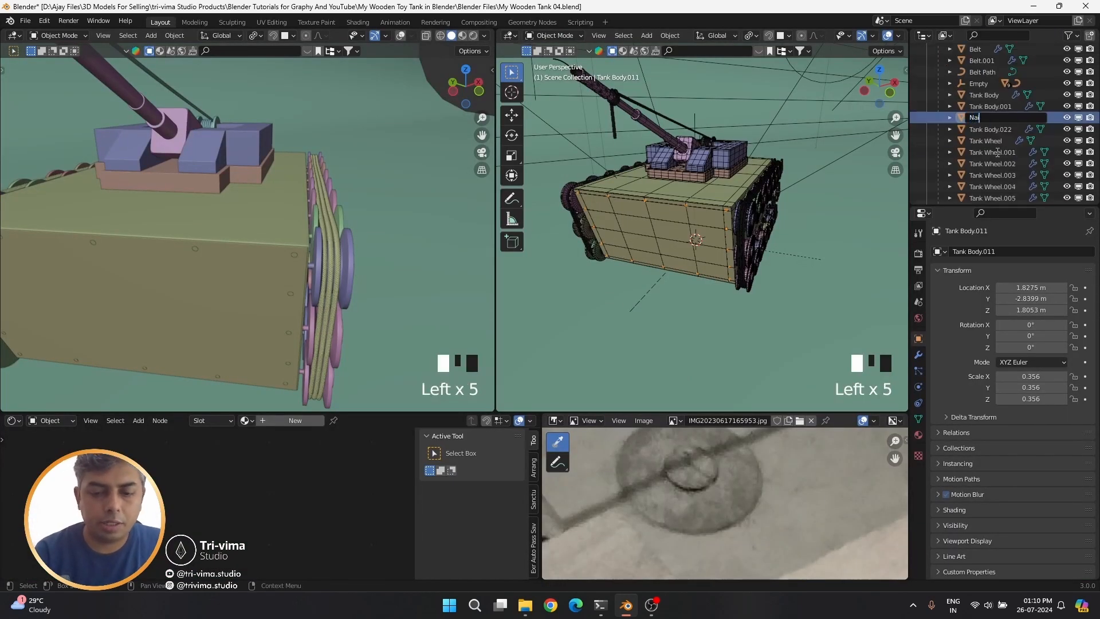
Join the front and rear disc objects into one and rename the result Nails
{"action": "middle_click_drag", "start_coordinate": [675, 241], "coordinate": [614, 262]}
{"action": "left_click", "coordinate": [869, 199], "text": "ctrl"}
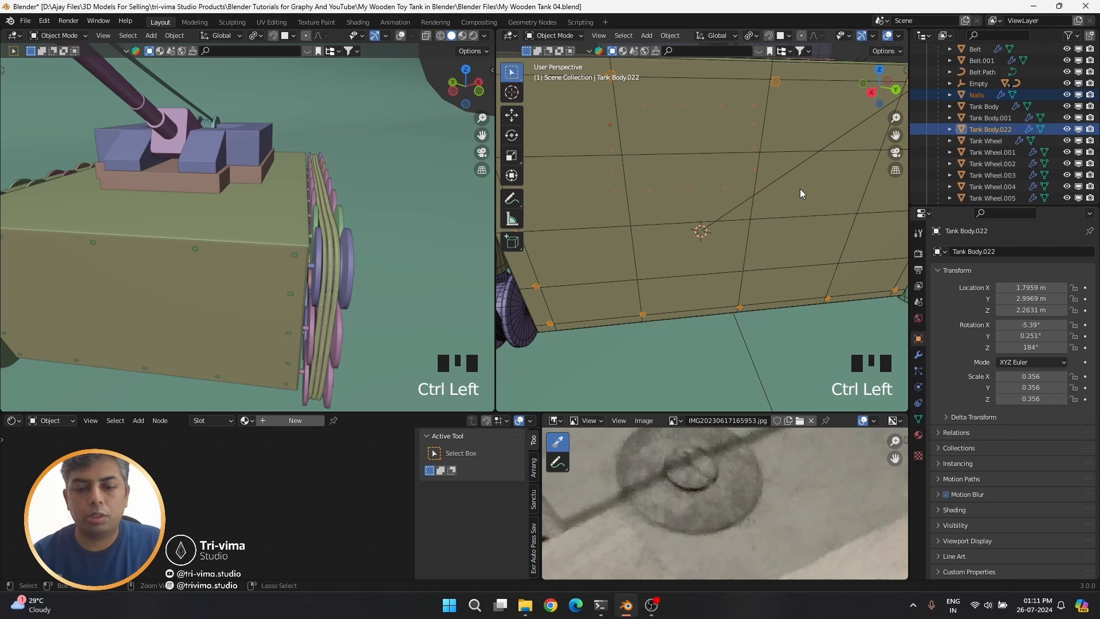
{"action": "key", "text": "ctrl+j"}
{"action": "double_click", "coordinate": [985, 117]}
{"action": "type", "text": "Na"}
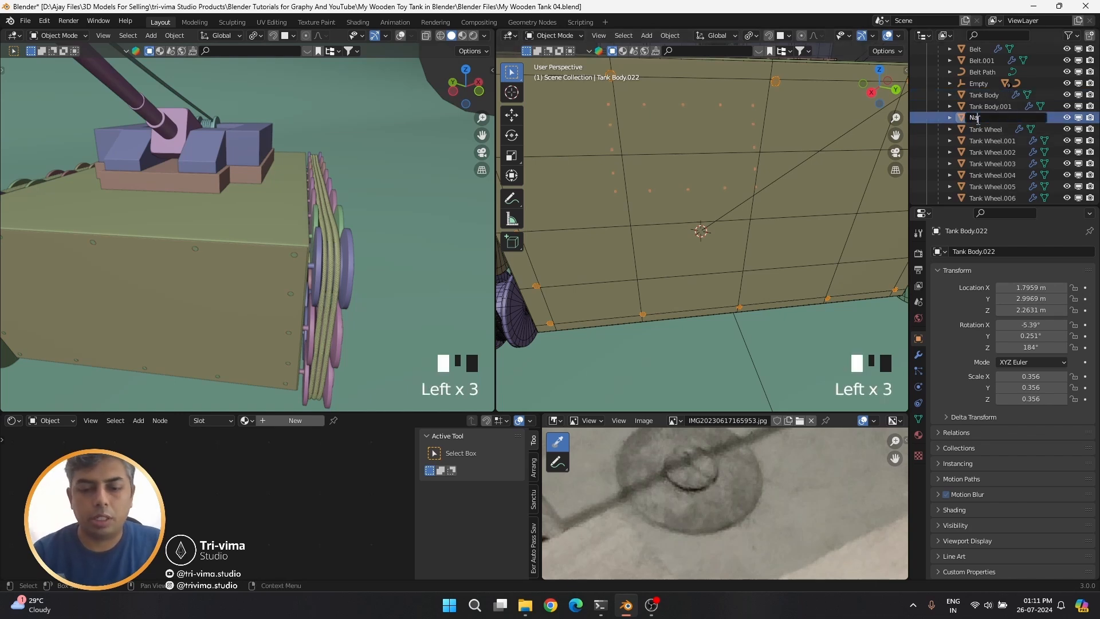
{"action": "type", "text": "ils"}
{"action": "key", "text": "Return"}
Rename the plate object covering the tank's front and rear panels as Metal Plate
{"action": "scroll", "coordinate": [705, 228], "scroll_direction": "down", "scroll_amount": 3}
{"action": "middle_click_drag", "start_coordinate": [706, 228], "coordinate": [678, 245]}
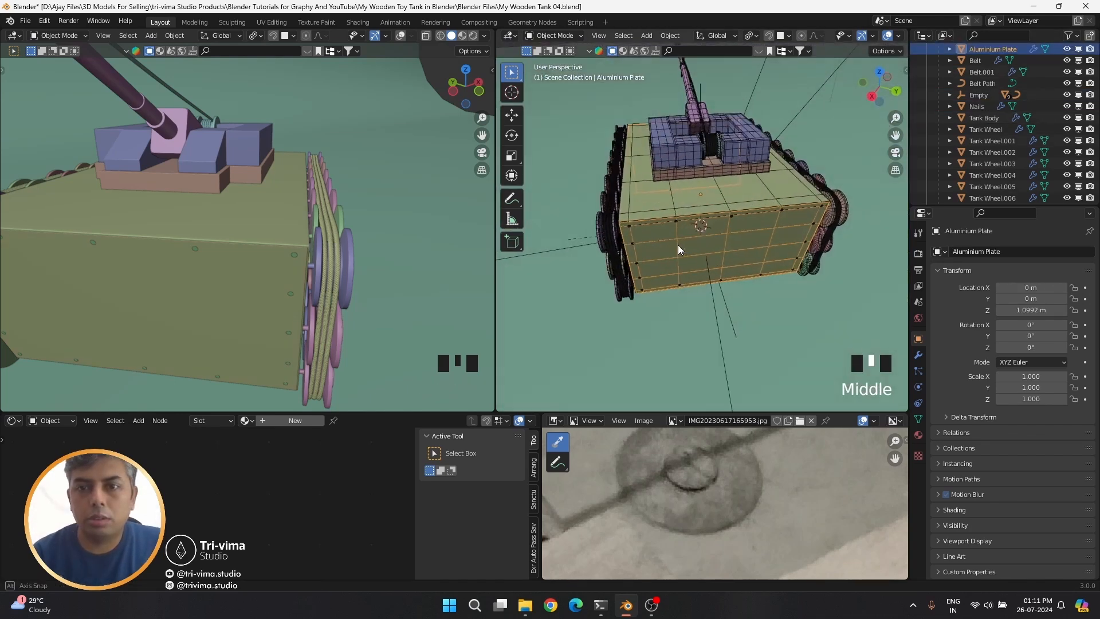
{"action": "scroll", "coordinate": [991, 114], "scroll_direction": "up", "scroll_amount": 2}
{"action": "left_click", "coordinate": [991, 82]}
{"action": "double_click", "coordinate": [990, 82]}
{"action": "double_click", "coordinate": [968, 83]}
{"action": "type", "text": "Me"}
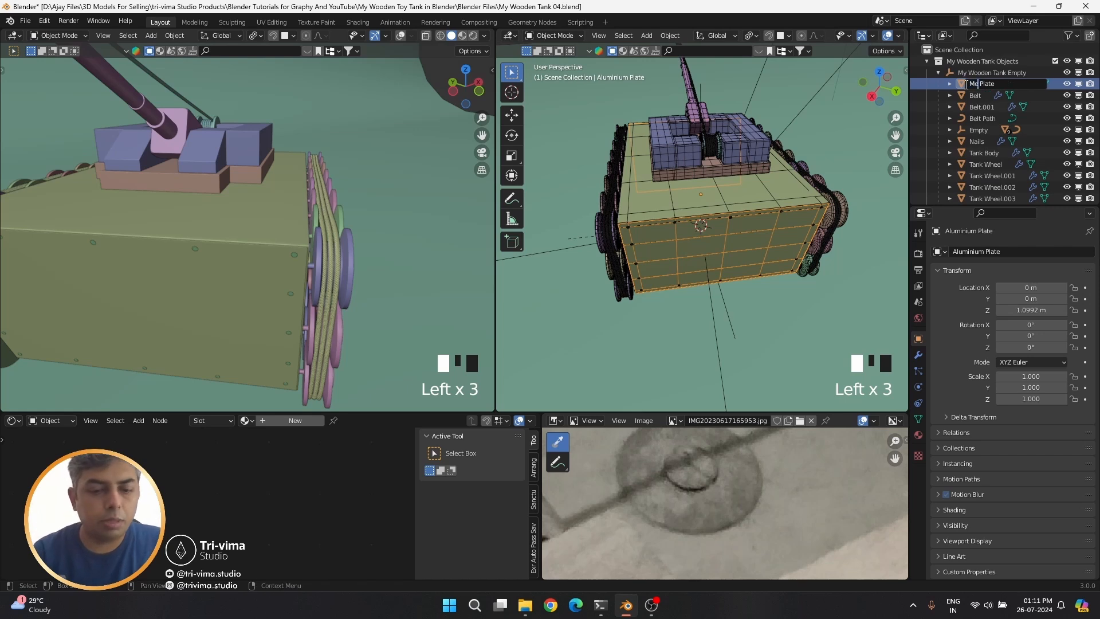
{"action": "type", "text": "tal"}
{"action": "key", "text": "Return"}
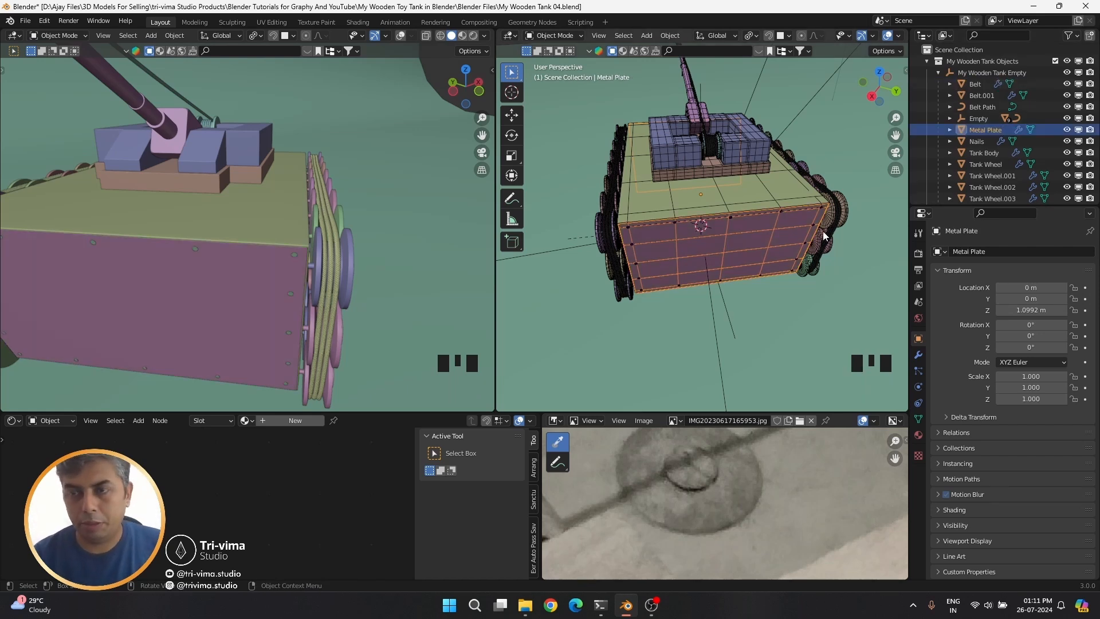
Rename the round washer on the turret's rotating base, Rotating Base.001, as Wiser
{"action": "middle_click_drag", "start_coordinate": [828, 236], "coordinate": [745, 257]}
{"action": "left_click", "coordinate": [581, 289]}
{"action": "double_click", "coordinate": [986, 151]}
{"action": "type", "text": "Wiser"}
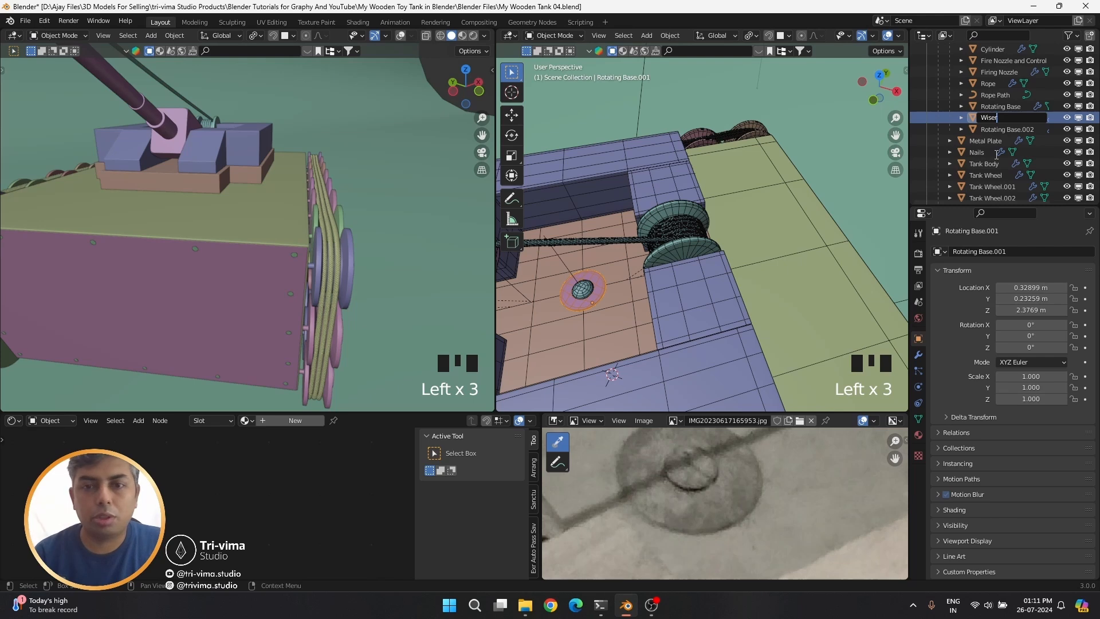
{"action": "key", "text": "Return"}
Rename the small domed object in the washer's centre, Rotating Base.002, as Bolt
{"action": "left_click", "coordinate": [999, 117]}
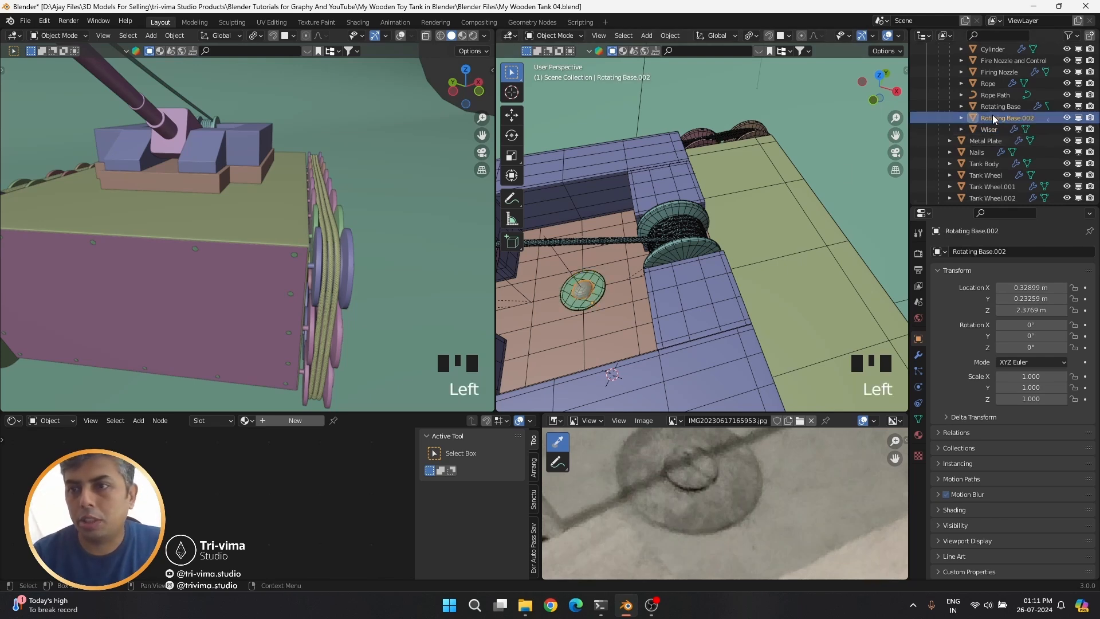
{"action": "double_click", "coordinate": [989, 116]}
{"action": "type", "text": "Bolt"}
{"action": "key", "text": "Return"}
Turn off the wireframe overlay on the tank and save the file
{"action": "middle_click_drag", "start_coordinate": [716, 258], "coordinate": [697, 296], "text": "shift"}
{"action": "left_click", "coordinate": [899, 36]}
{"action": "left_click", "coordinate": [828, 229]}
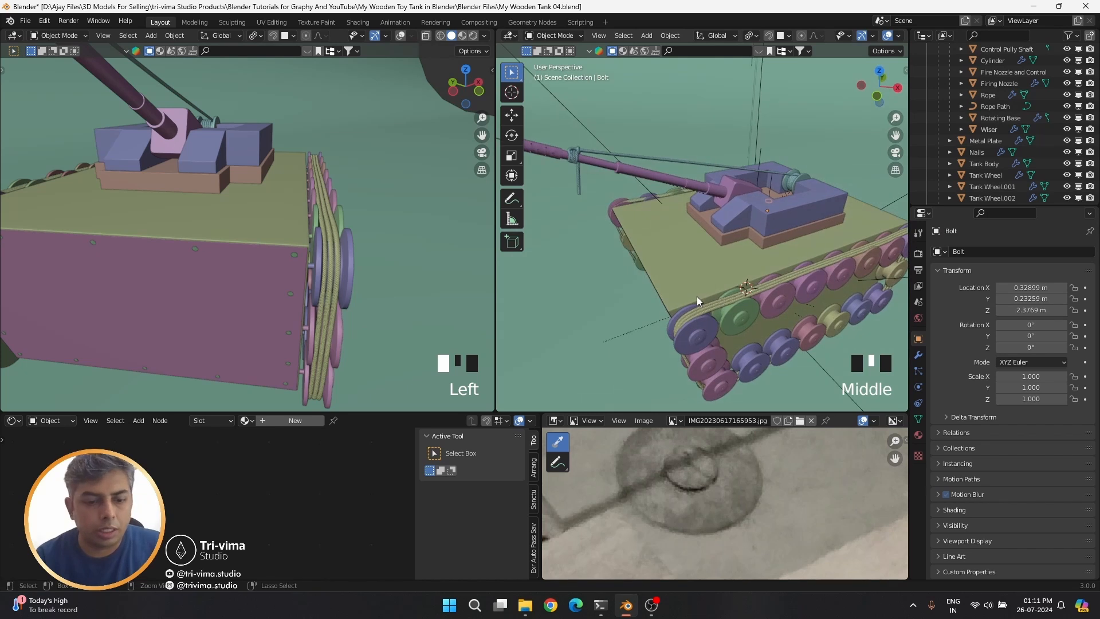
{"action": "key", "text": "ctrl+s"}
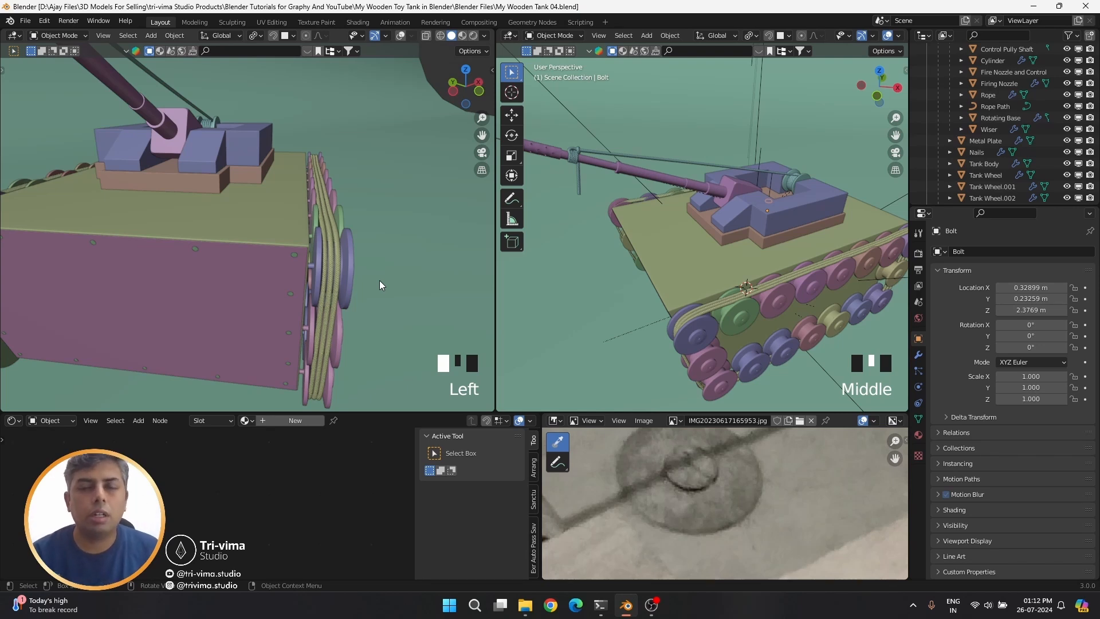
Bring the Walnut, White Oak and Ash wood sample picture from File Explorer into Blender's image editor as reference
{"action": "mouse_move", "coordinate": [525, 604]}
{"action": "left_click", "coordinate": [483, 532]}
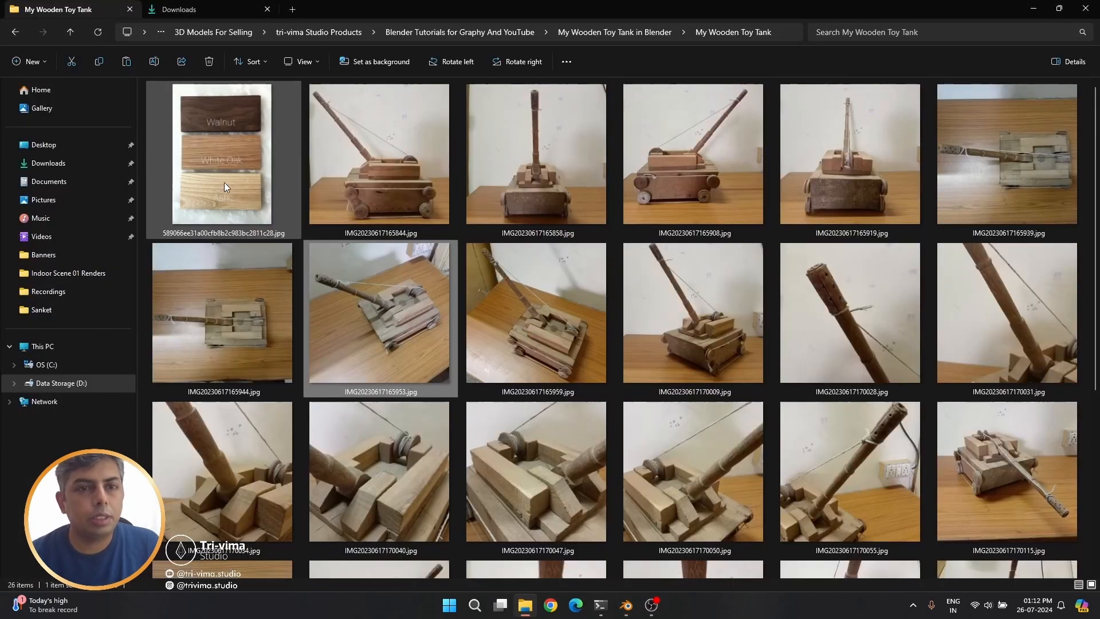
{"action": "left_click", "coordinate": [225, 182]}
{"action": "left_click_drag", "start_coordinate": [204, 140], "coordinate": [679, 511]}
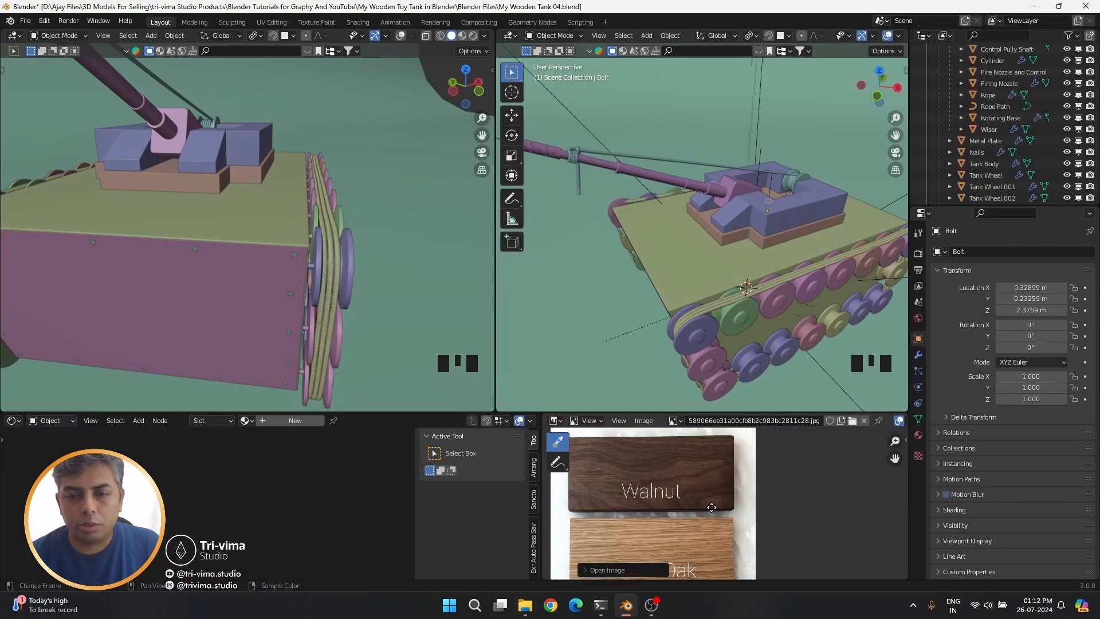
{"action": "middle_click_drag", "start_coordinate": [653, 478], "coordinate": [654, 453]}
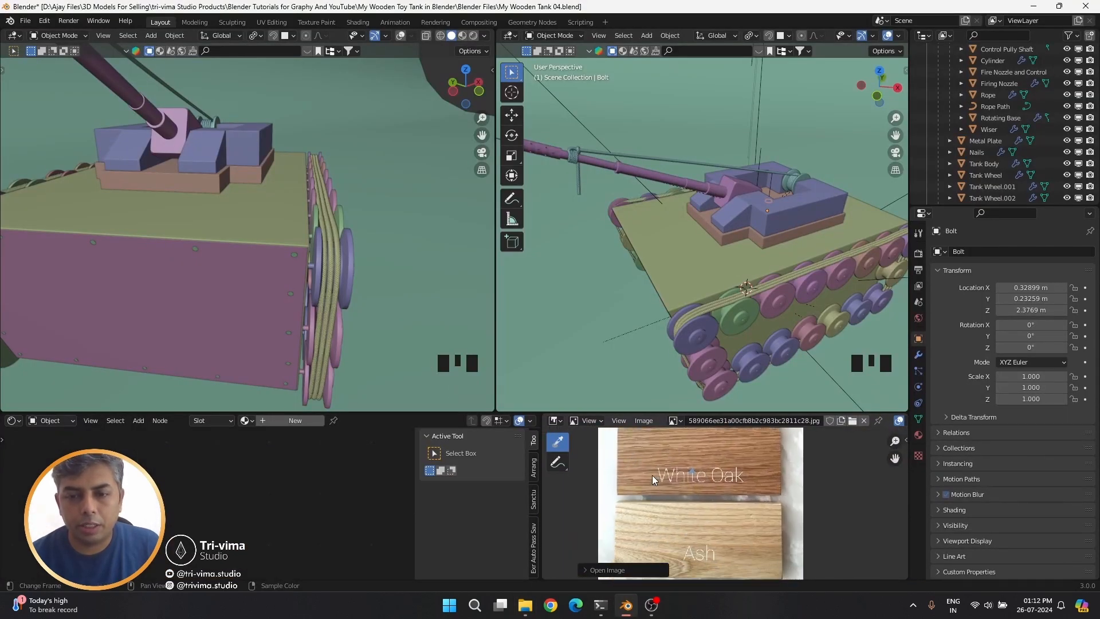
{"action": "middle_click_drag", "start_coordinate": [675, 492], "coordinate": [682, 568]}
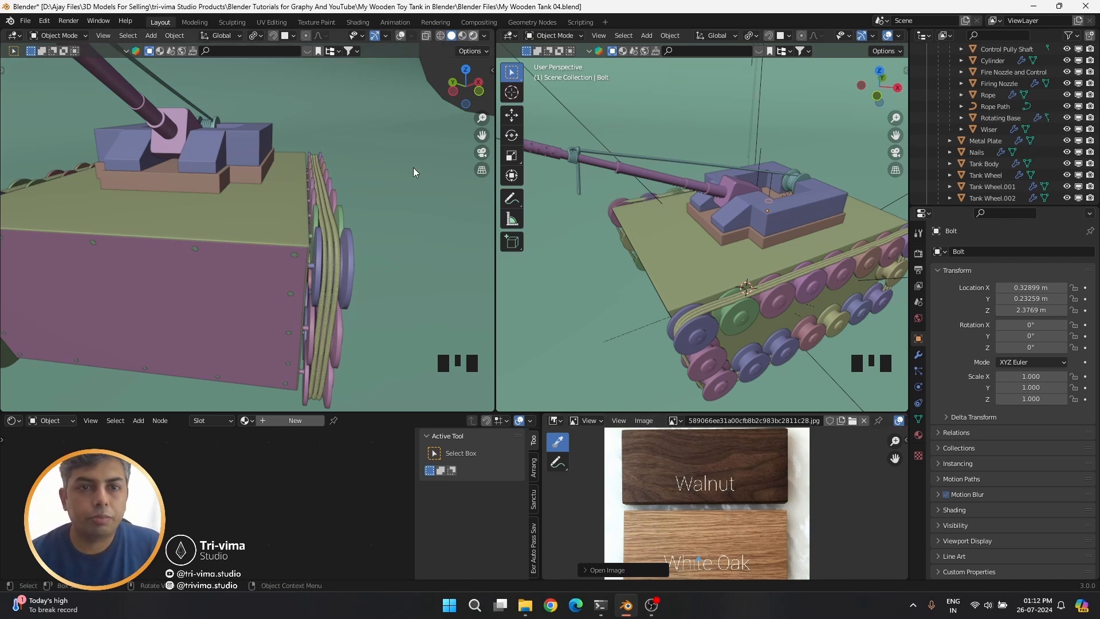
Switch the camera preview viewport to rendered shading and show the tank's top and wheels from a front corner
{"action": "key", "text": "z"}
{"action": "middle_click", "coordinate": [322, 303]}
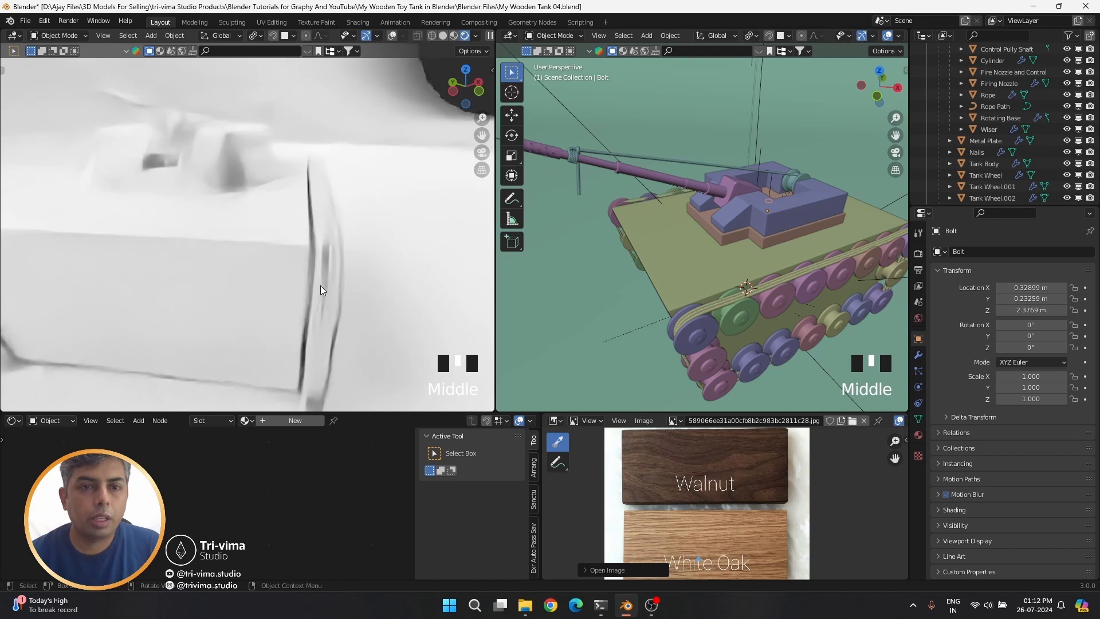
{"action": "middle_click_drag", "start_coordinate": [320, 285], "coordinate": [288, 251]}
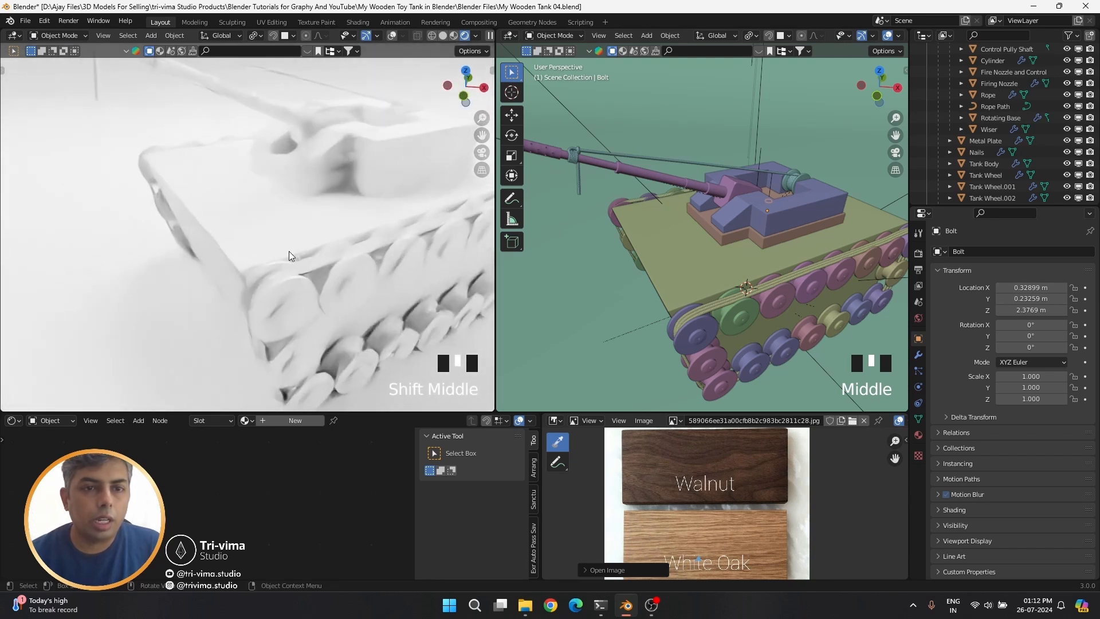
Enlarge the shader editor, create a new material named Wood 01 on the tank body, and hide the editor's sidebar
{"action": "left_click", "coordinate": [260, 208]}
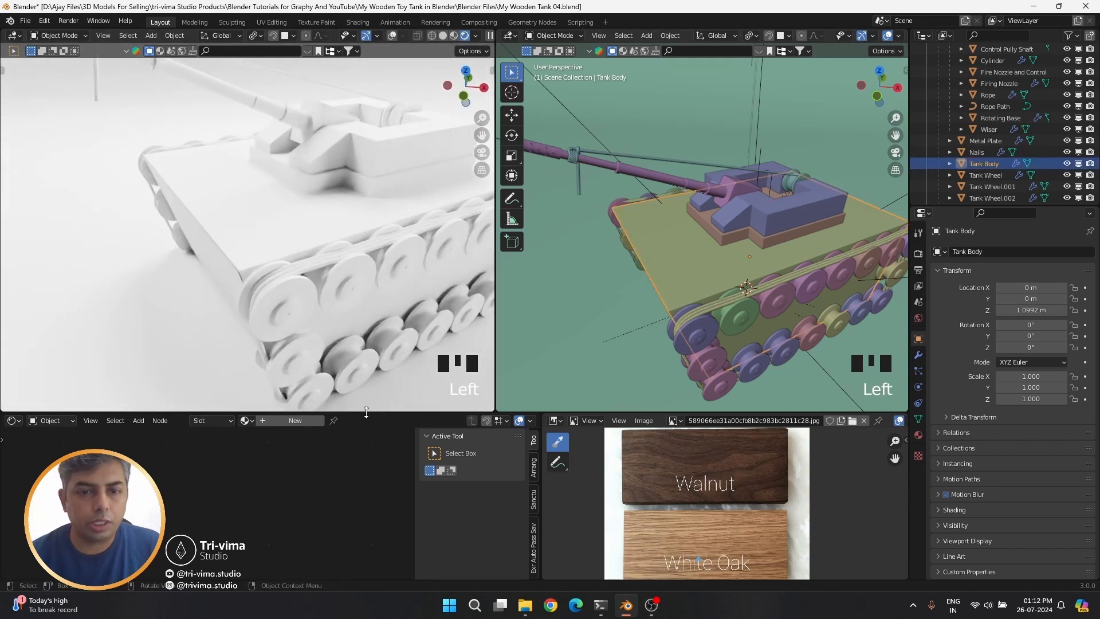
{"action": "left_click_drag", "start_coordinate": [366, 412], "coordinate": [344, 265]}
{"action": "left_click", "coordinate": [246, 273]}
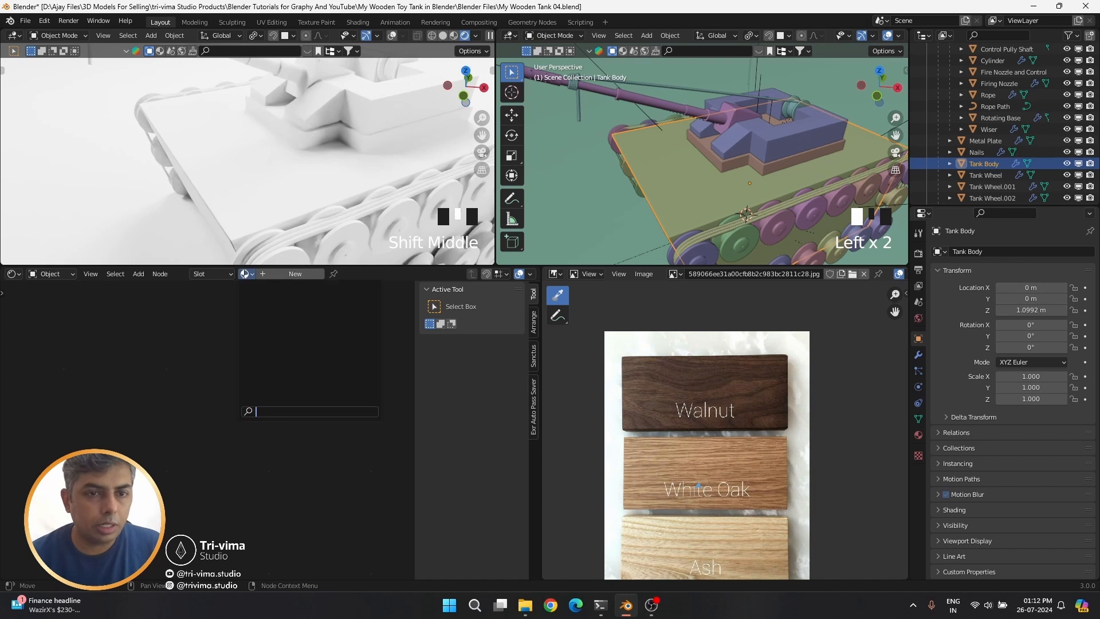
{"action": "left_click", "coordinate": [294, 274]}
{"action": "left_click", "coordinate": [321, 274]}
{"action": "type", "text": "Wood 01"}
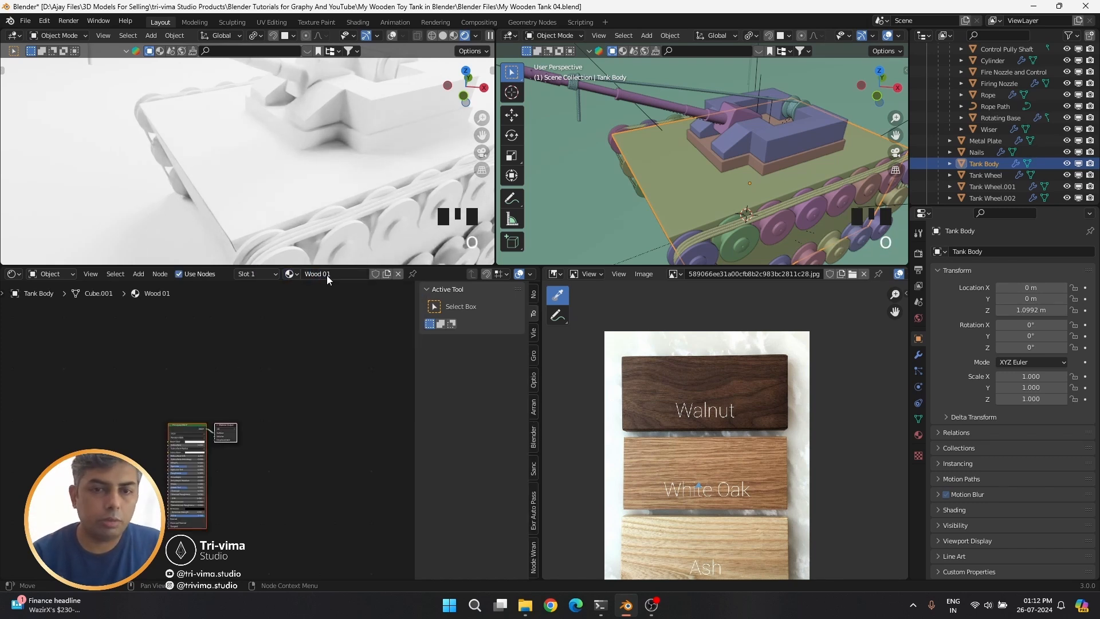
{"action": "key", "text": "n"}
{"action": "middle_click_drag", "start_coordinate": [309, 449], "coordinate": [360, 469]}
{"action": "scroll", "coordinate": [167, 429], "scroll_direction": "up", "scroll_amount": 3}
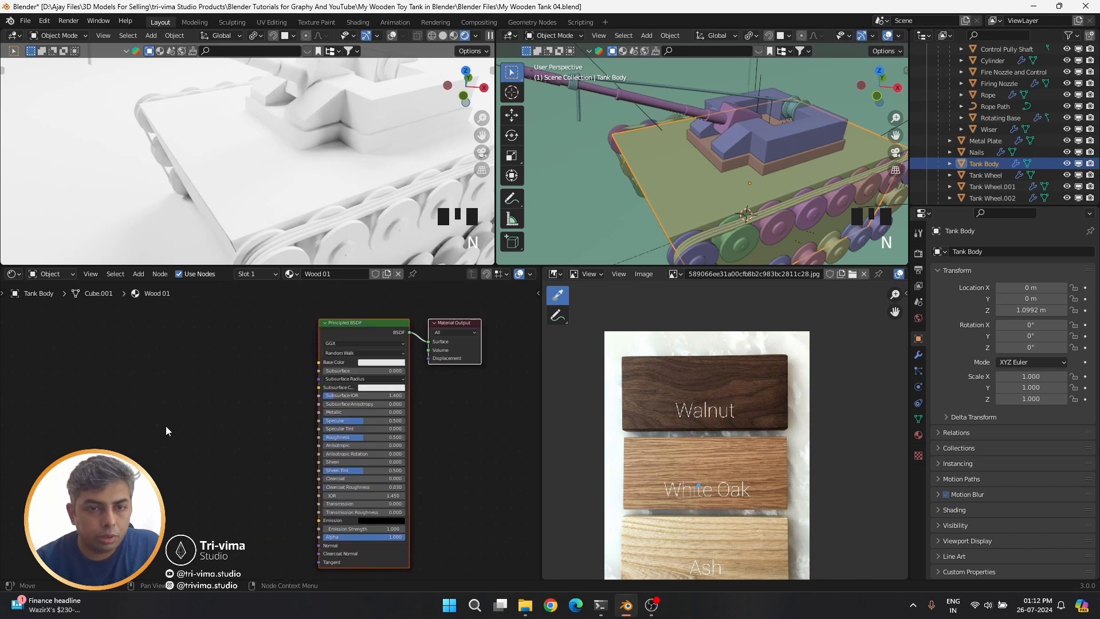
Add a Noise Texture node to the Wood 01 material, placed ahead of the Principled BSDF
{"action": "middle_click_drag", "start_coordinate": [166, 429], "coordinate": [212, 432]}
{"action": "key", "text": "shift+a"}
{"action": "left_click", "coordinate": [227, 405]}
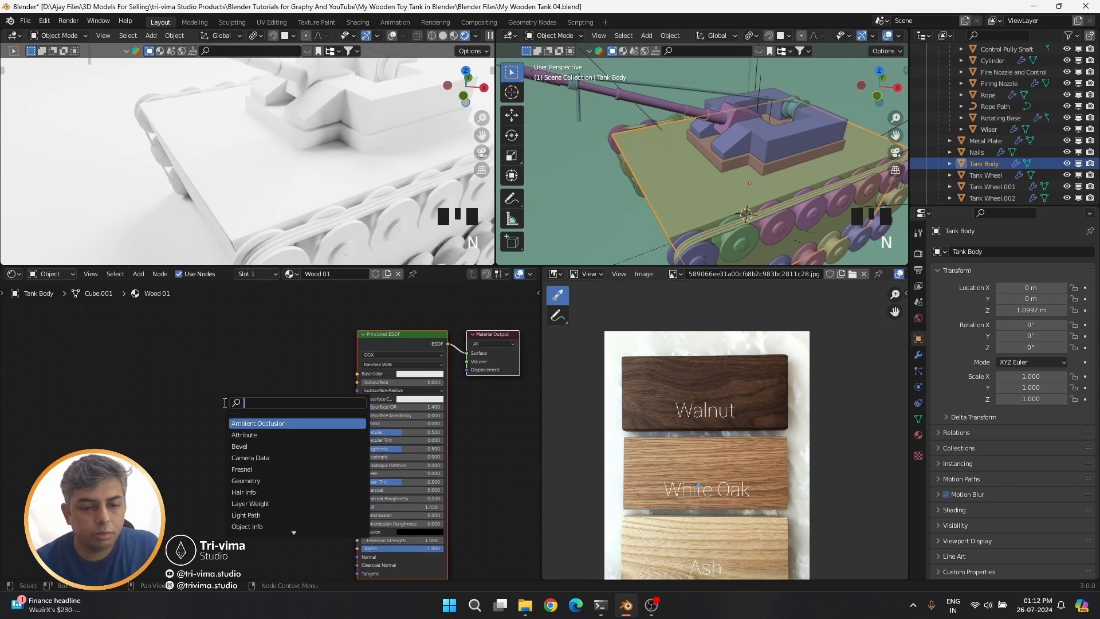
{"action": "type", "text": "no"}
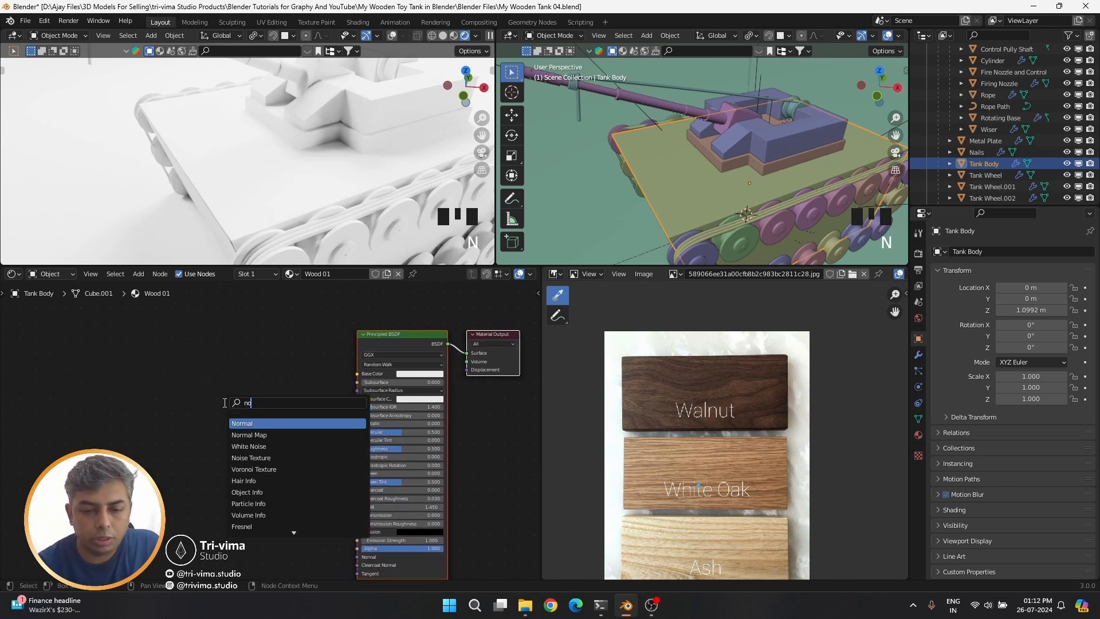
{"action": "type", "text": "ise"}
{"action": "key", "text": "Return"}
{"action": "left_click", "coordinate": [155, 391]}
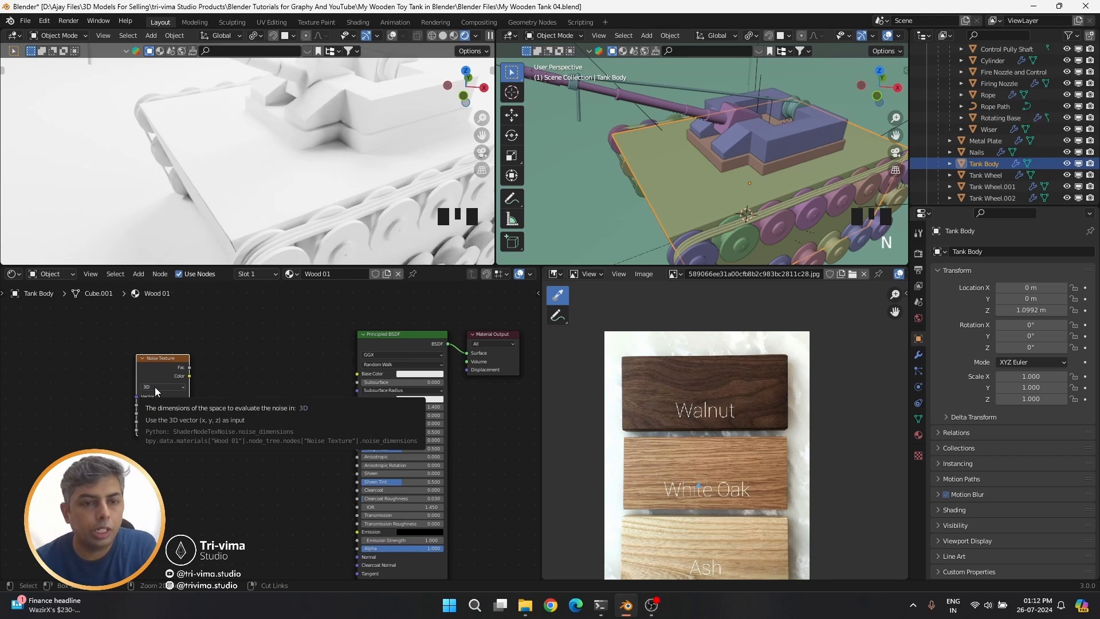
Search the installed add-ons in the preferences for "node" and close the preferences
{"action": "left_click", "coordinate": [44, 20]}
{"action": "left_click", "coordinate": [70, 155]}
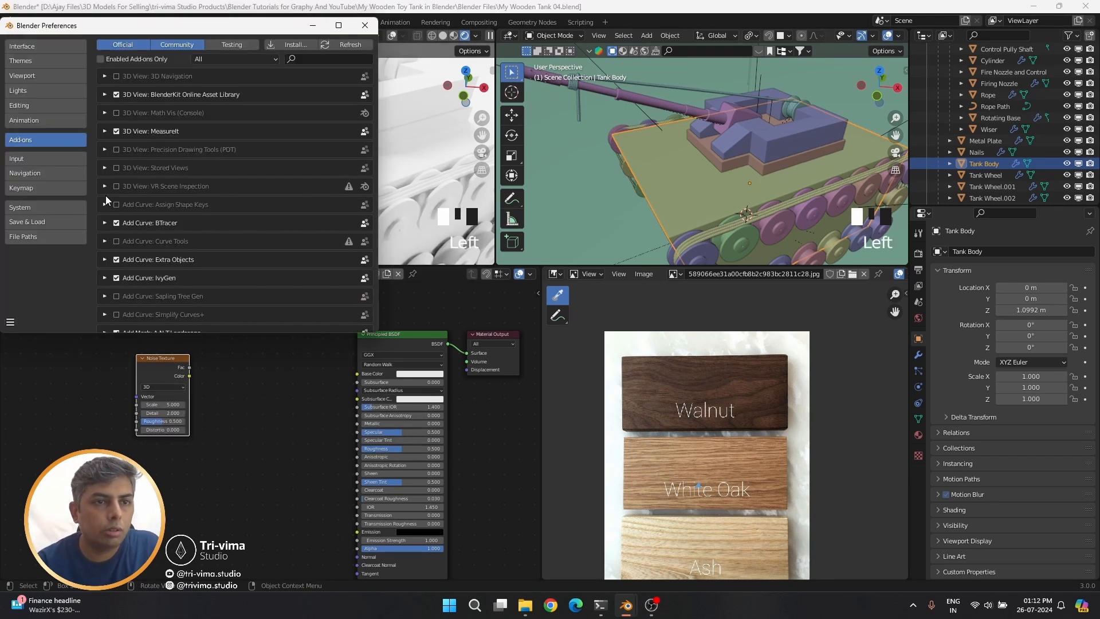
{"action": "left_click", "coordinate": [306, 57]}
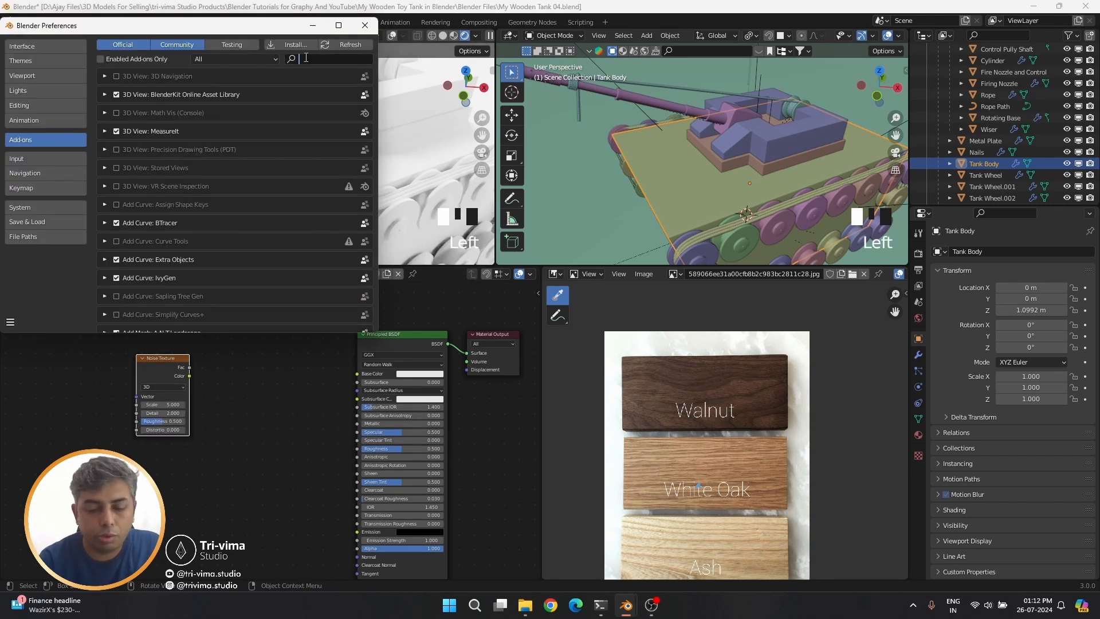
{"action": "type", "text": "node"}
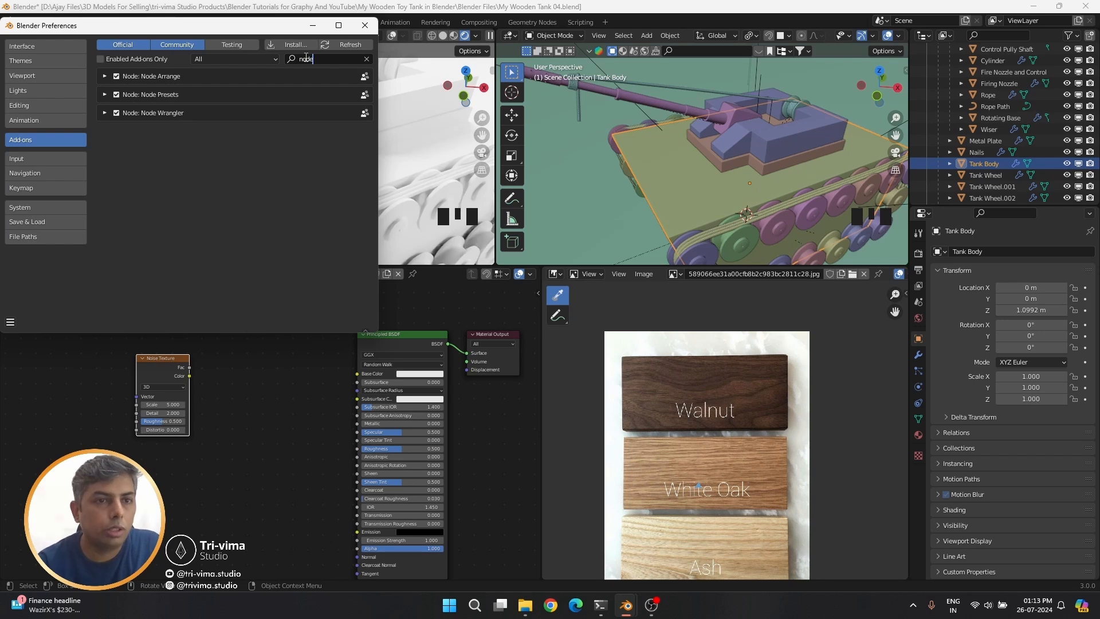
{"action": "left_click", "coordinate": [364, 28]}
Check that the Node Wrangler add-on is enabled in the preferences and save the preferences
{"action": "left_click", "coordinate": [45, 22]}
{"action": "left_click", "coordinate": [69, 185]}
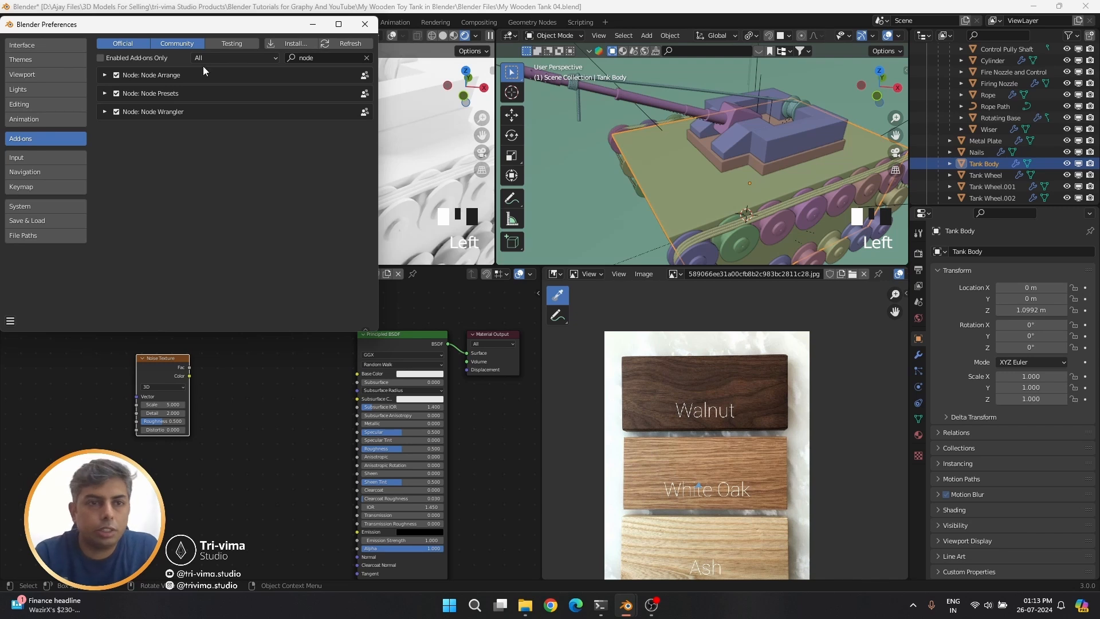
{"action": "left_click", "coordinate": [121, 114]}
{"action": "left_click", "coordinate": [104, 112]}
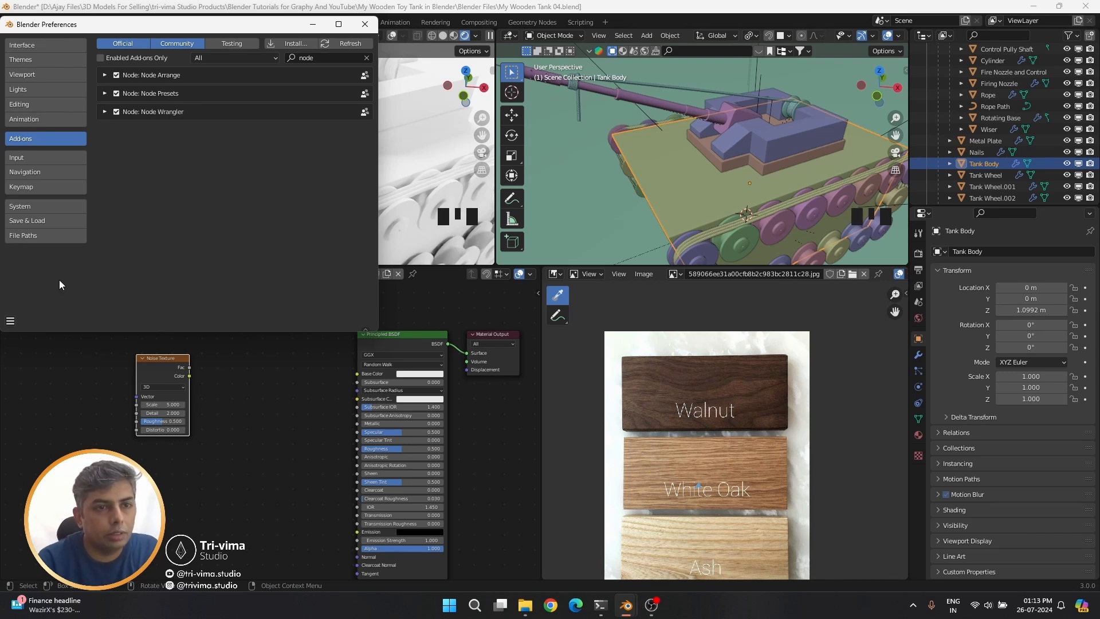
{"action": "left_click", "coordinate": [10, 322]}
{"action": "left_click", "coordinate": [57, 305]}
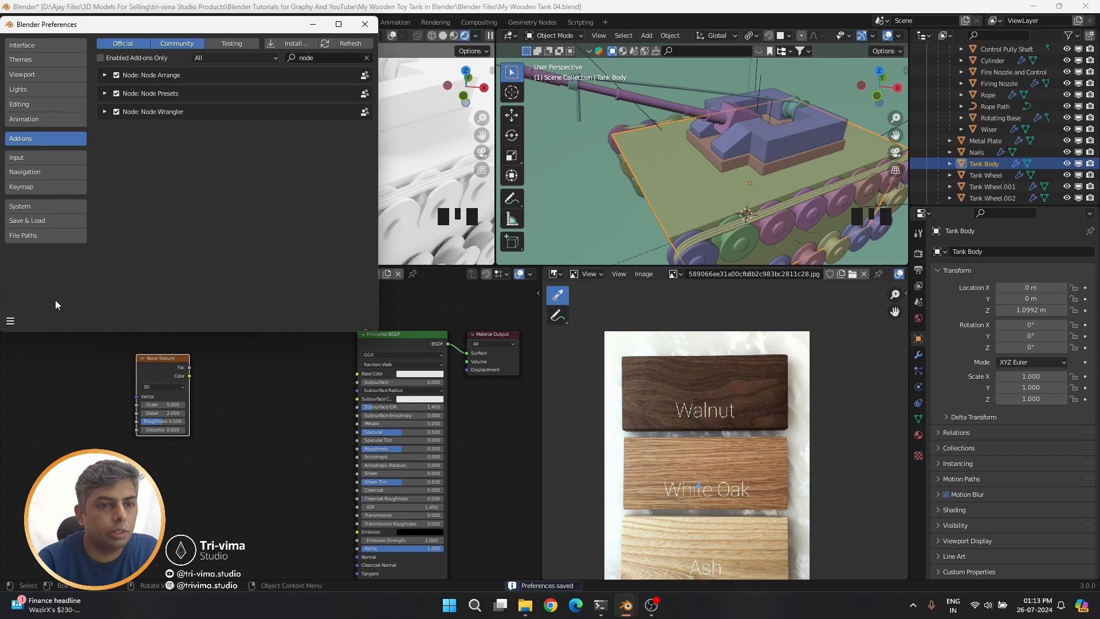
{"action": "left_click", "coordinate": [365, 24]}
Add Texture Coordinate and Mapping nodes to the Noise Texture and feed the Object coordinates into the Mapping vector
{"action": "left_click", "coordinate": [181, 365]}
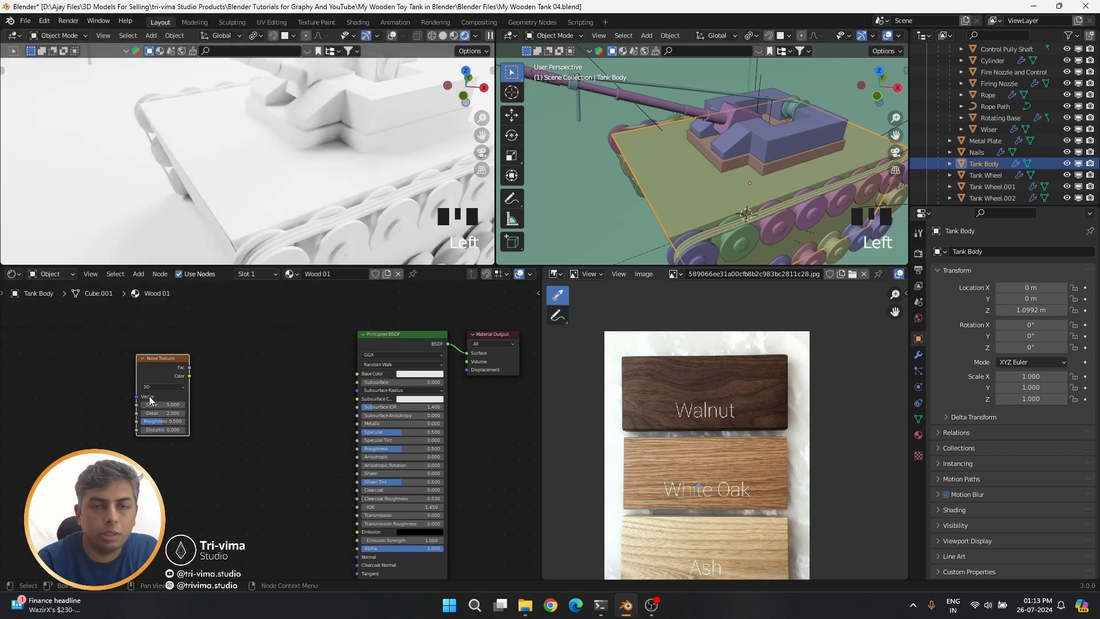
{"action": "scroll", "coordinate": [302, 437], "scroll_direction": "left", "scroll_amount": 3, "text": "ctrl"}
{"action": "key", "text": "ctrl+t"}
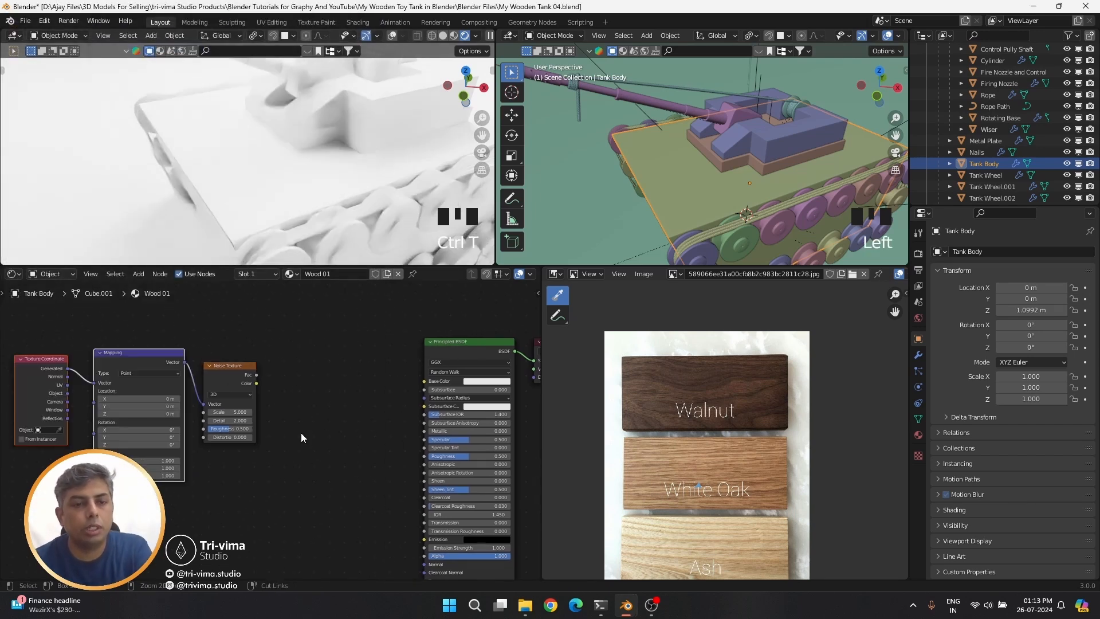
{"action": "middle_click_drag", "start_coordinate": [244, 461], "coordinate": [302, 473]}
{"action": "left_click_drag", "start_coordinate": [128, 395], "coordinate": [154, 384]}
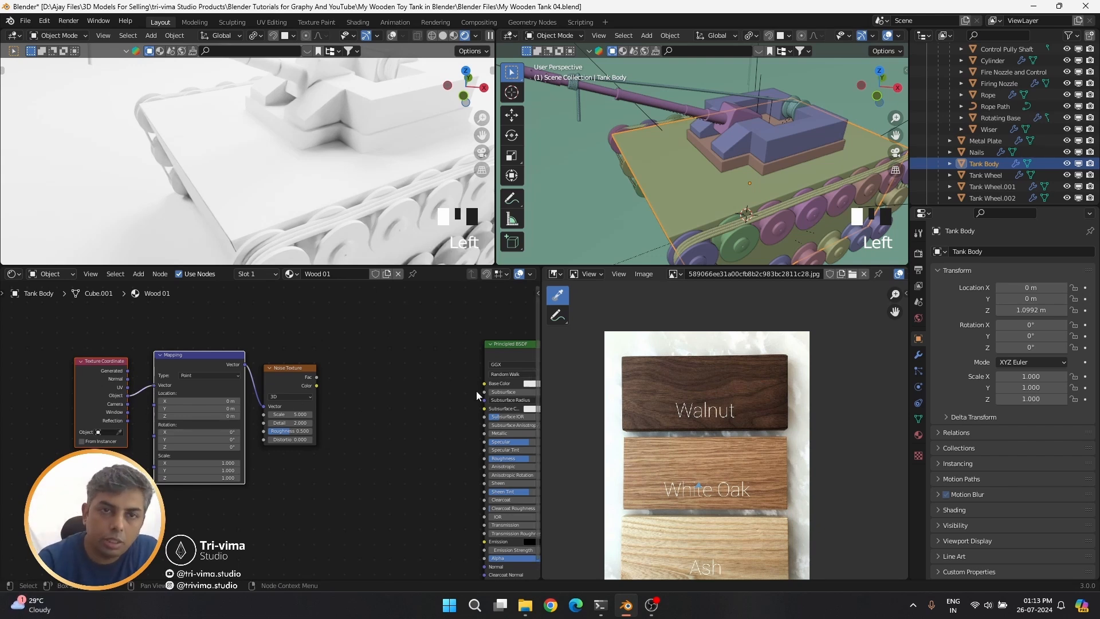
Preview the Noise Texture's Fac output directly on the tank body and view it up close
{"action": "left_click", "coordinate": [280, 376], "text": "ctrl+shift"}
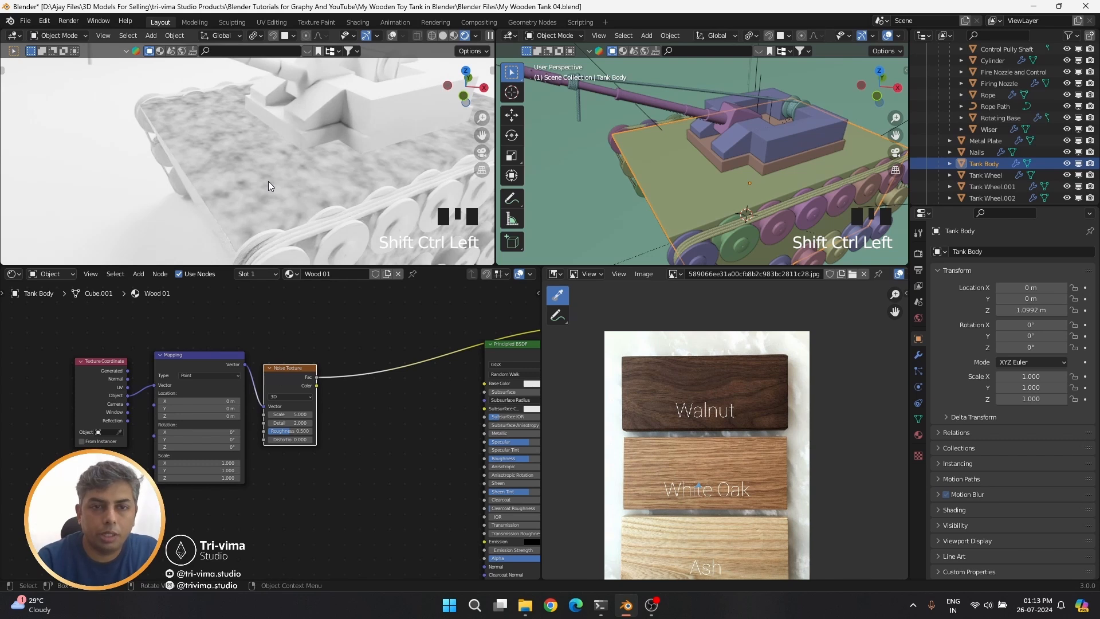
{"action": "middle_click_drag", "start_coordinate": [362, 415], "coordinate": [279, 474]}
{"action": "scroll", "coordinate": [172, 395], "scroll_direction": "up", "scroll_amount": 2}
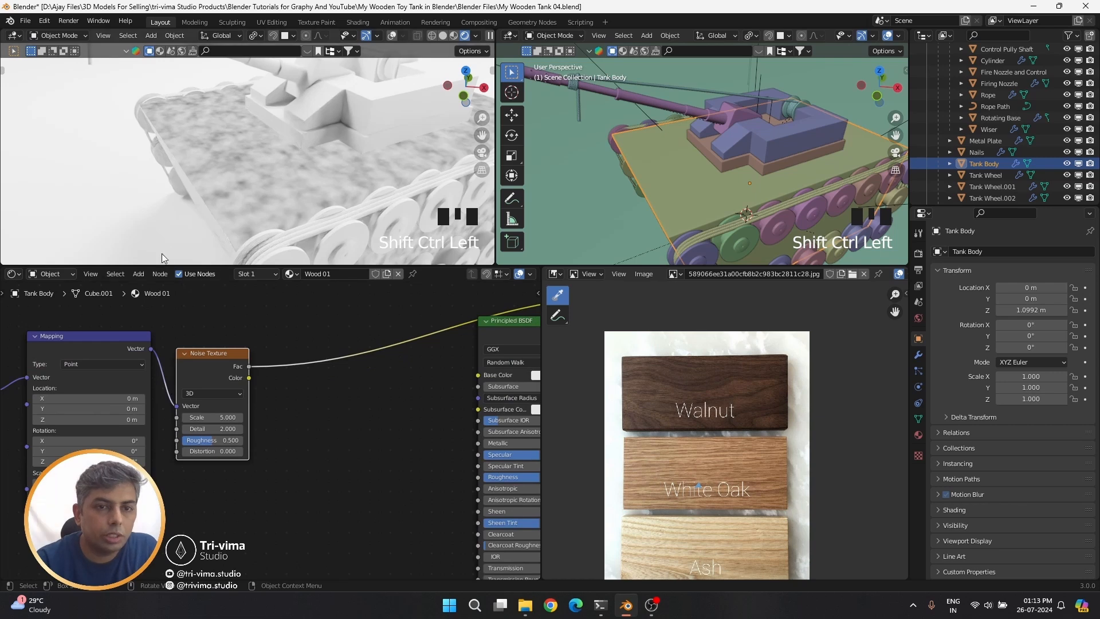
{"action": "middle_click_drag", "start_coordinate": [221, 202], "coordinate": [240, 201]}
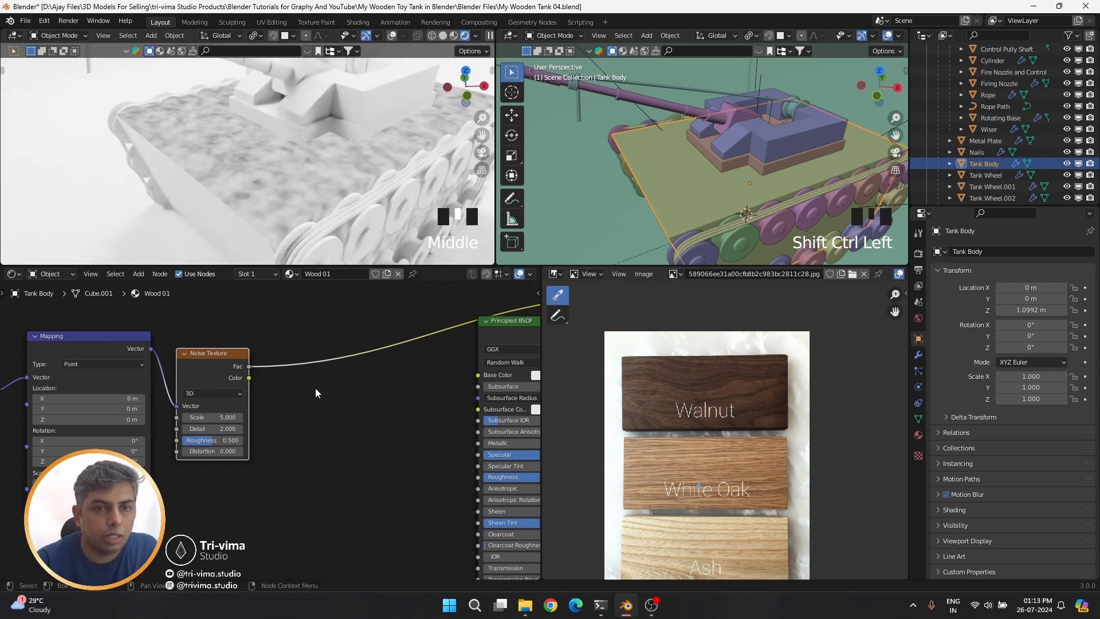
Move the Texture Coordinate, Mapping and Noise Texture nodes farther away from the Principled BSDF
{"action": "scroll", "coordinate": [315, 387], "scroll_direction": "down", "scroll_amount": 3}
{"action": "left_click_drag", "start_coordinate": [15, 332], "coordinate": [238, 518]}
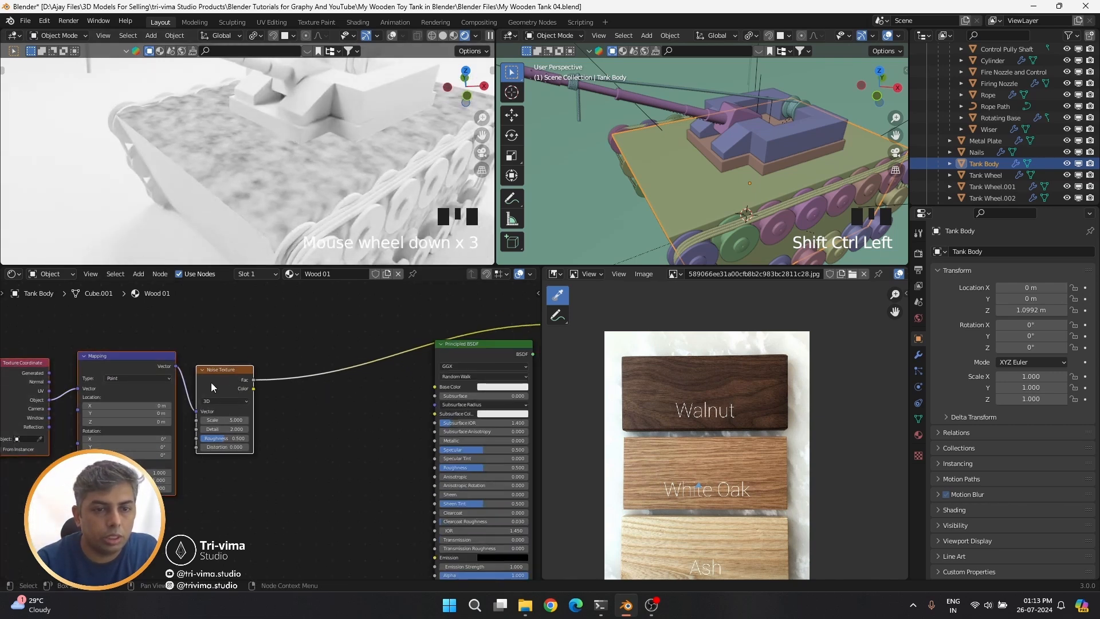
{"action": "left_click_drag", "start_coordinate": [210, 383], "coordinate": [86, 408]}
{"action": "middle_click_drag", "start_coordinate": [221, 483], "coordinate": [378, 479]}
{"action": "scroll", "coordinate": [275, 438], "scroll_direction": "up", "scroll_amount": 1}
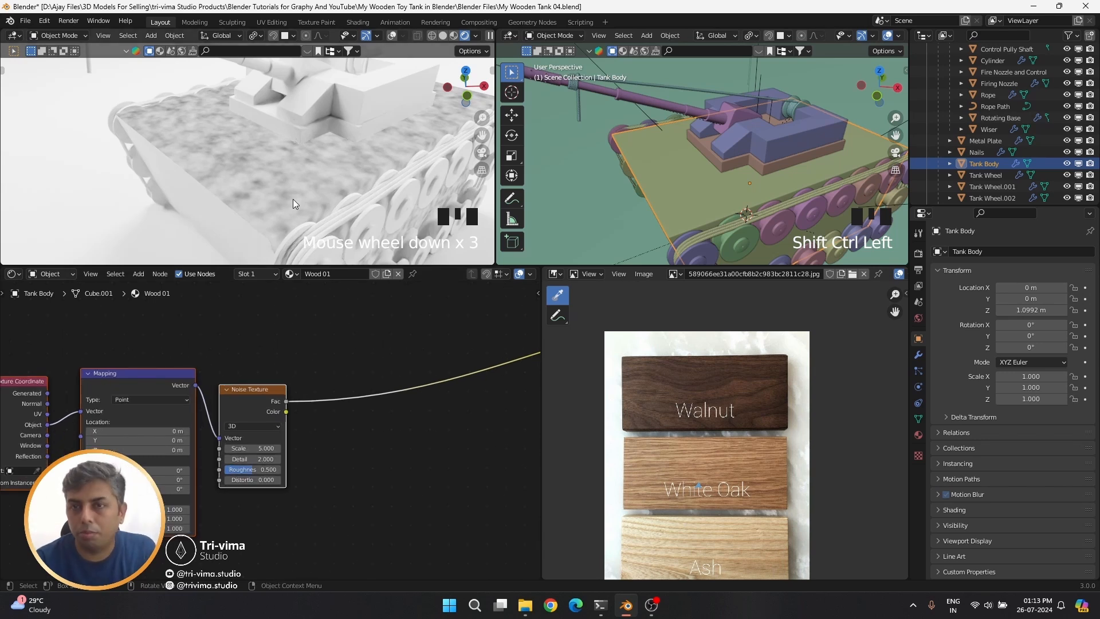
{"action": "left_click", "coordinate": [254, 36]}
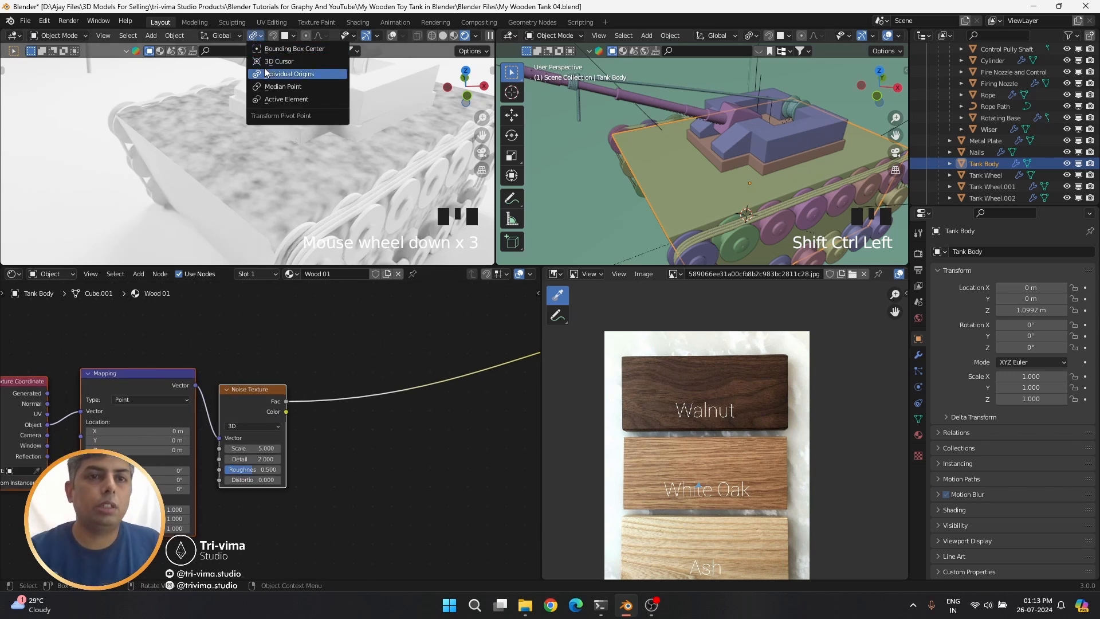
{"action": "left_click", "coordinate": [321, 213]}
{"action": "middle_click_drag", "start_coordinate": [396, 473], "coordinate": [424, 455]}
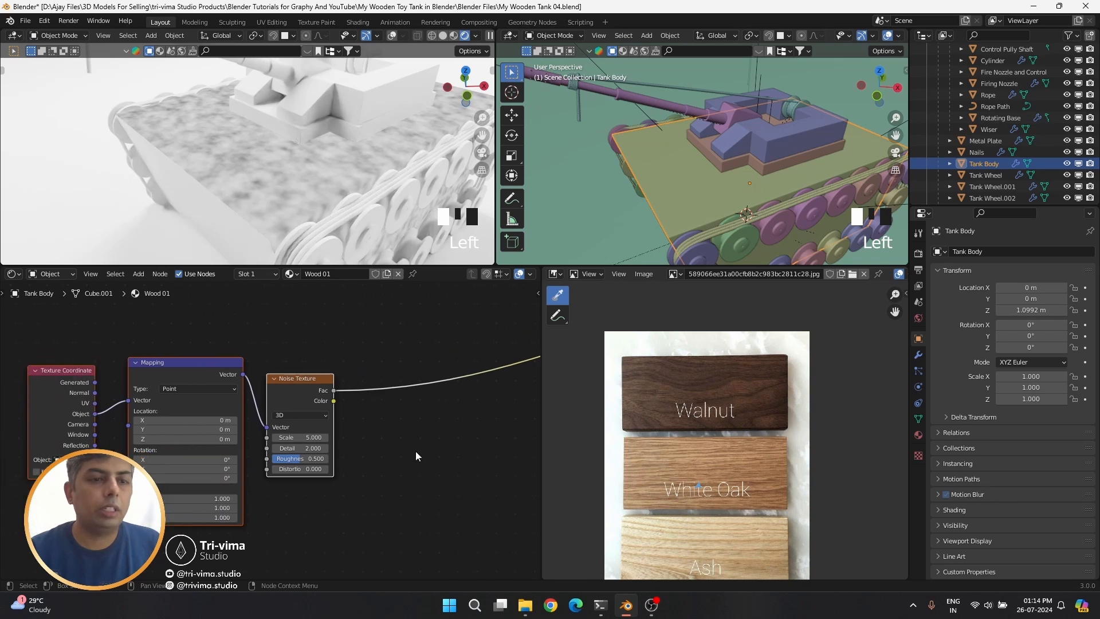
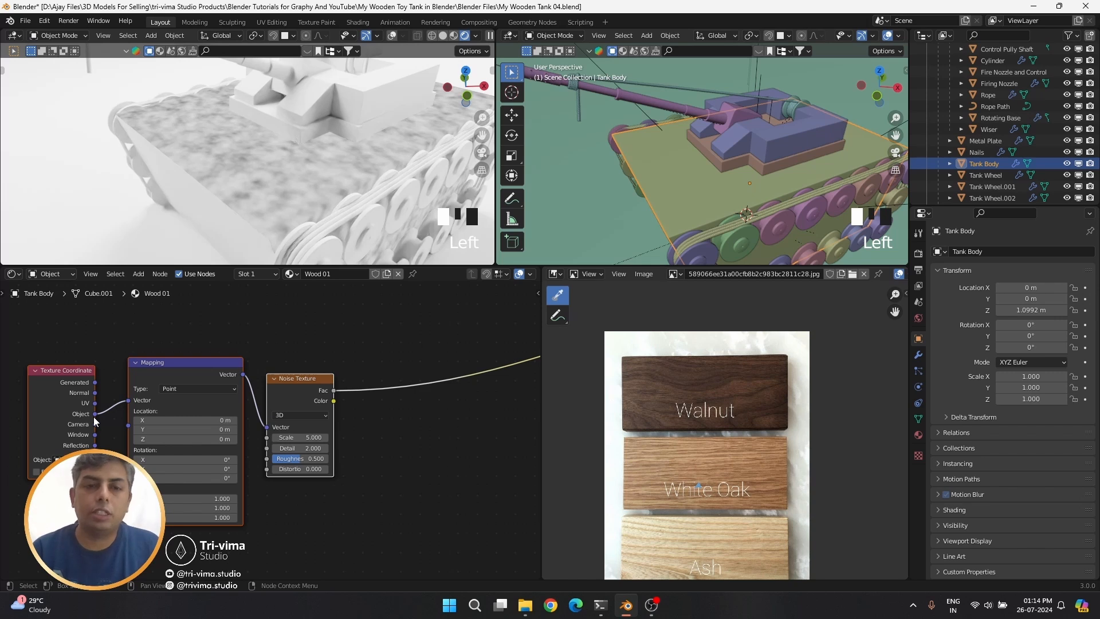
Try to add a ColorRamp node after the Noise Texture in the Wood 01 material
{"action": "middle_click_drag", "start_coordinate": [362, 505], "coordinate": [249, 490]}
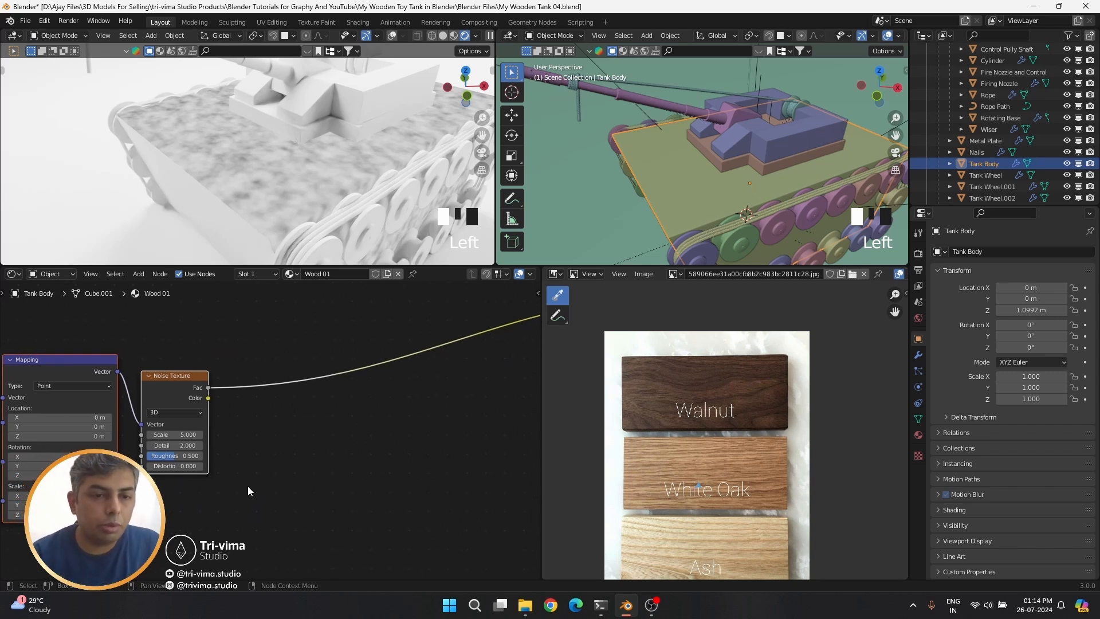
{"action": "key", "text": "shift+a"}
{"action": "left_click", "coordinate": [266, 405]}
{"action": "type", "text": "colo"}
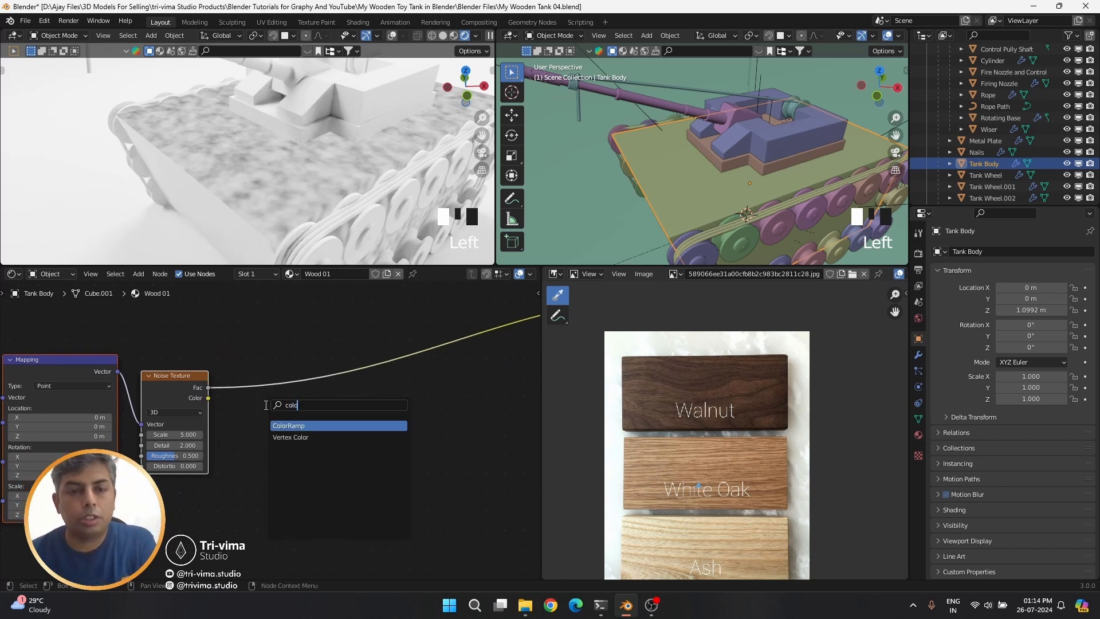
{"action": "left_click", "coordinate": [291, 425]}
{"action": "left_click", "coordinate": [295, 395]}
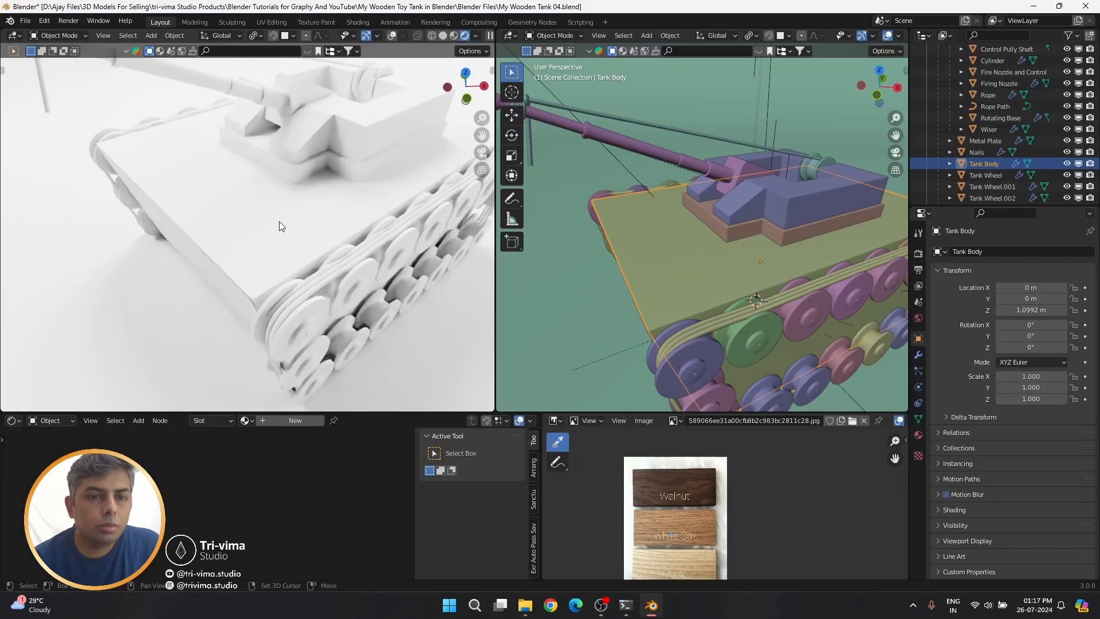
Switch the tank preview viewport from rendered to material preview shading and save the file
{"action": "scroll", "coordinate": [279, 221], "scroll_direction": "up", "scroll_amount": 2}
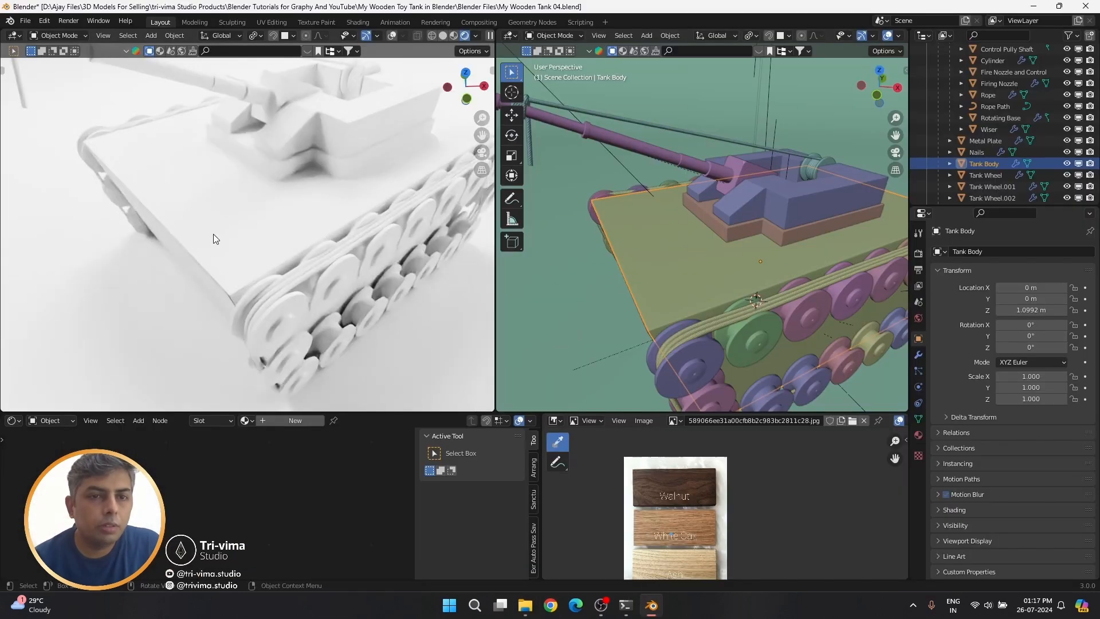
{"action": "left_click", "coordinate": [442, 35]}
{"action": "left_click", "coordinate": [462, 35]}
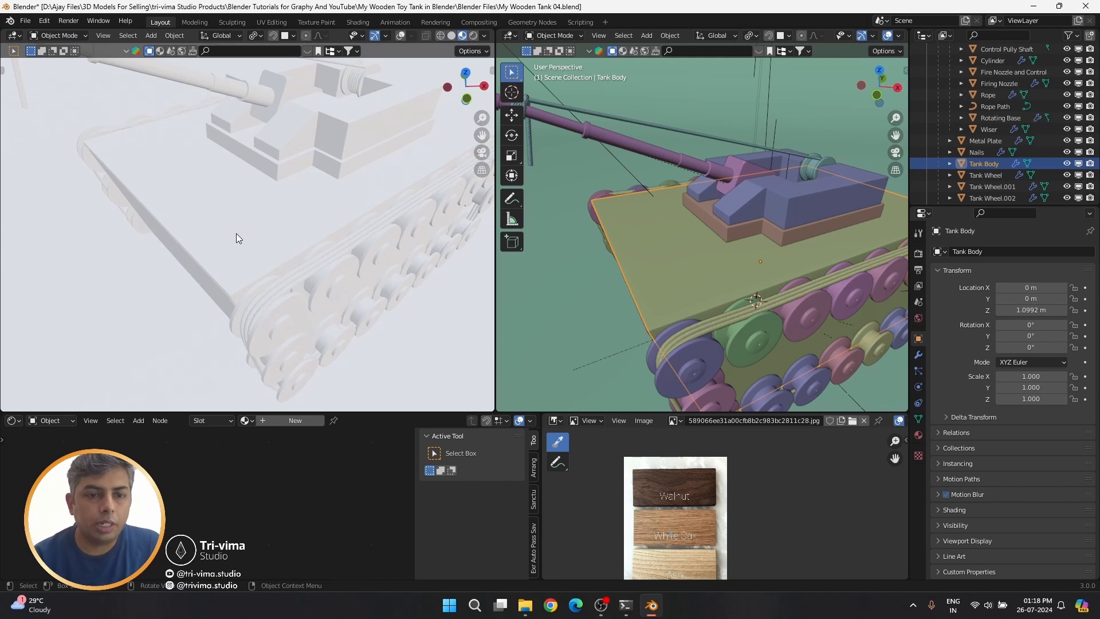
{"action": "key", "text": "ctrl+s"}
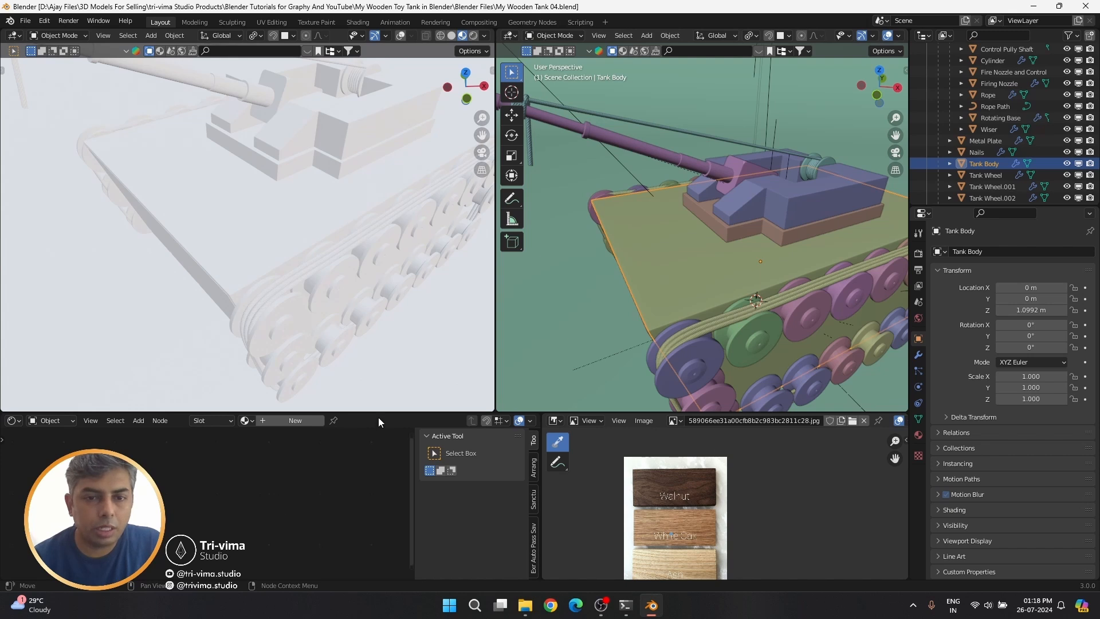
Enlarge the shader editor in height and width, and enlarge and center the wood sample reference in the image editor
{"action": "left_click_drag", "start_coordinate": [382, 413], "coordinate": [405, 255]}
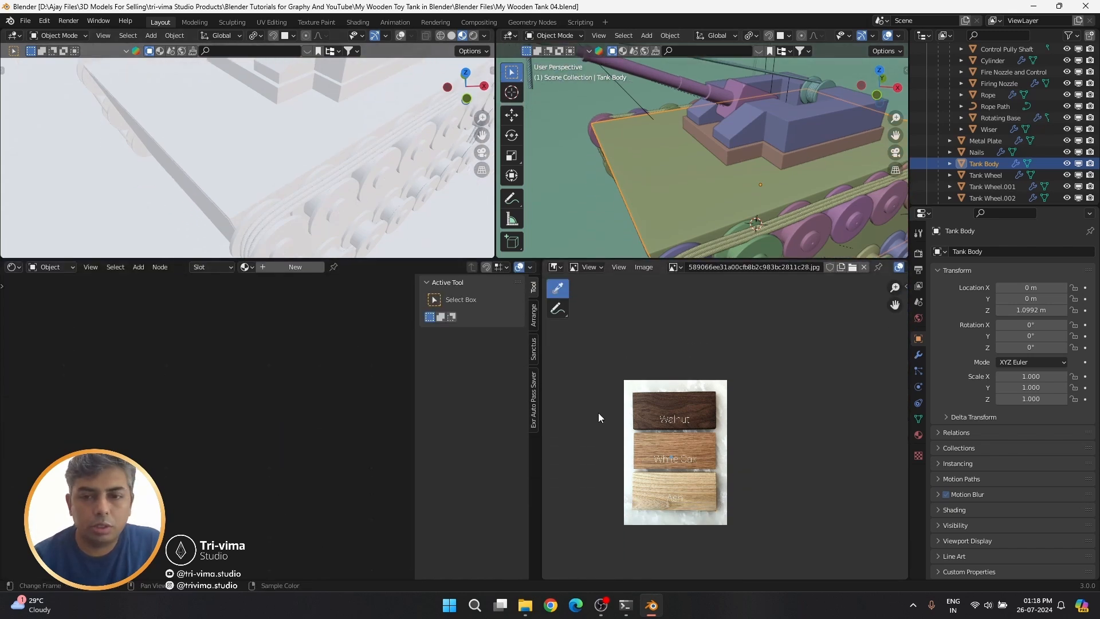
{"action": "scroll", "coordinate": [599, 413], "scroll_direction": "up", "scroll_amount": 4}
{"action": "left_click_drag", "start_coordinate": [541, 431], "coordinate": [653, 431]}
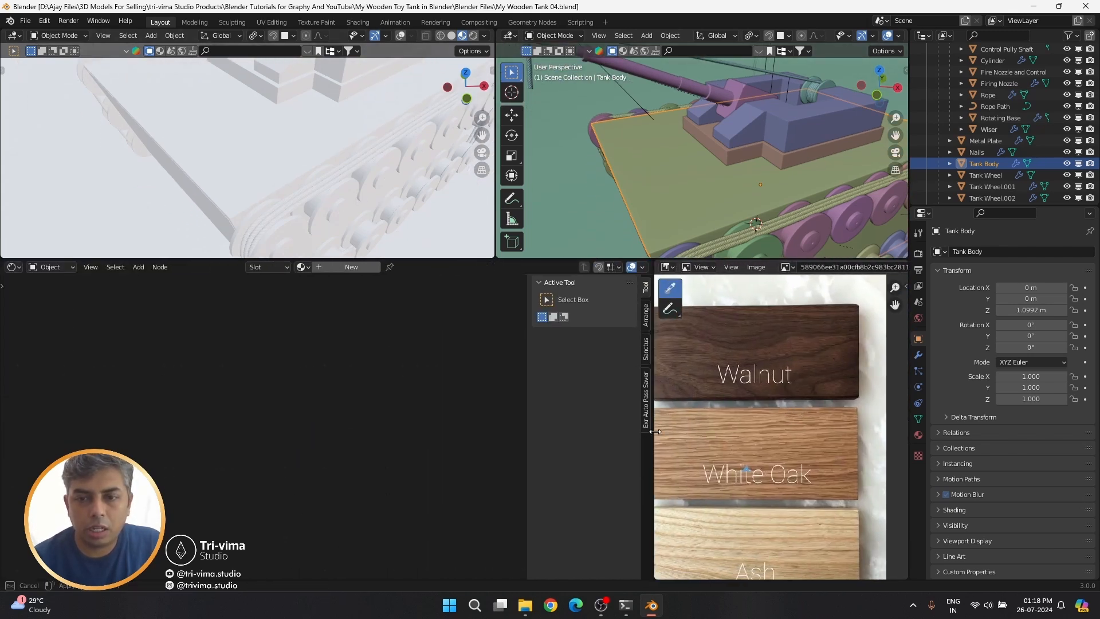
{"action": "middle_click_drag", "start_coordinate": [747, 481], "coordinate": [771, 456]}
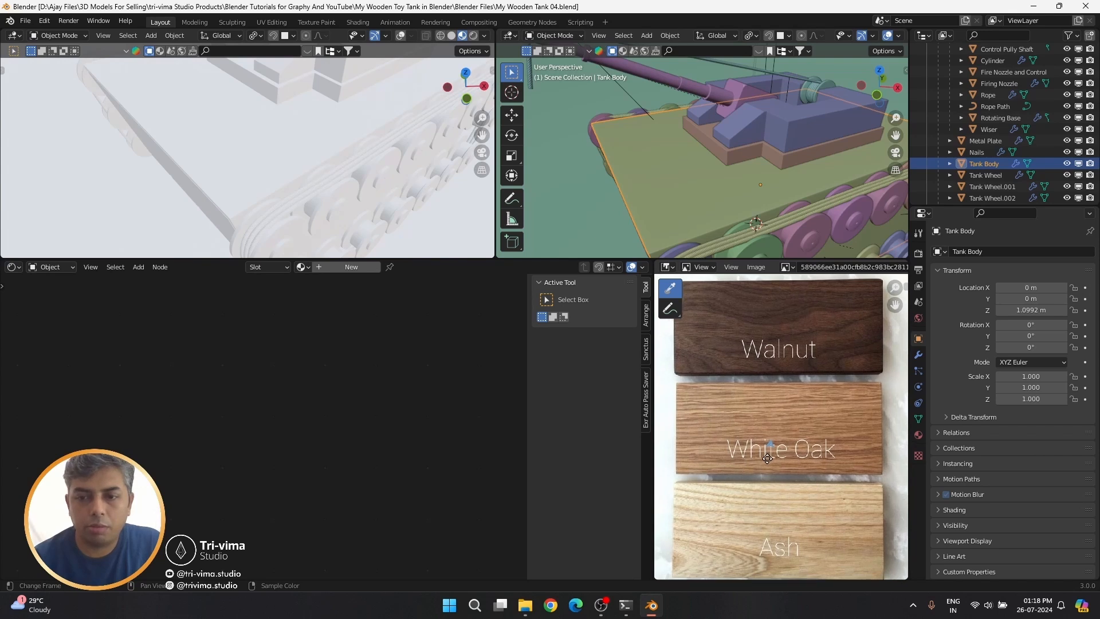
Create a new material named Wood 01 on the tank body and hide the shader editor's sidebar
{"action": "left_click", "coordinate": [332, 267]}
{"action": "double_click", "coordinate": [331, 267]}
{"action": "type", "text": "W"}
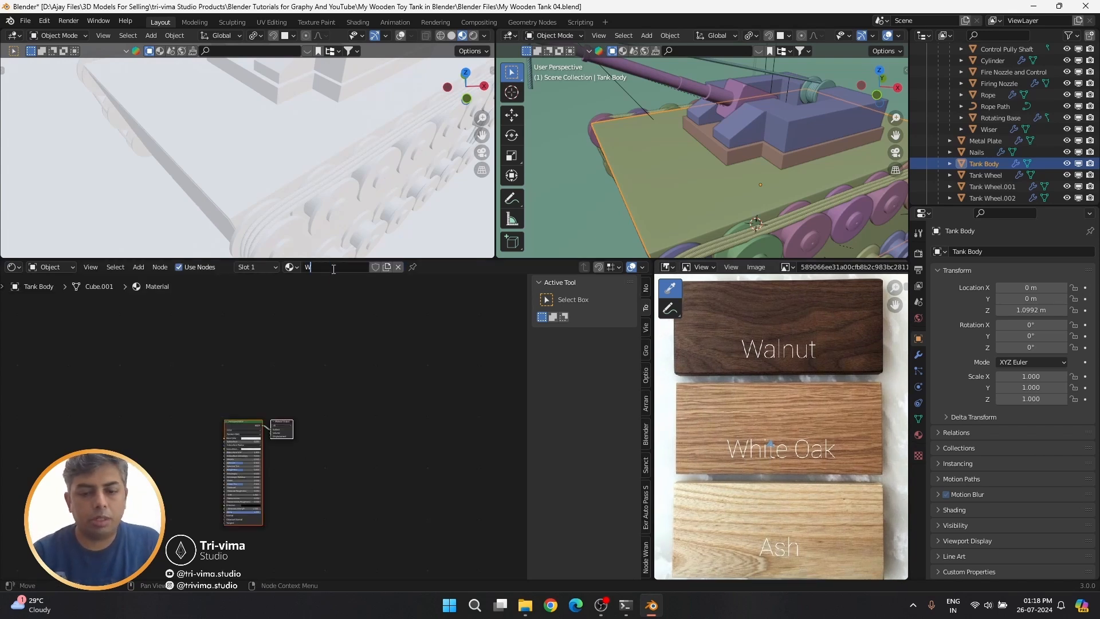
{"action": "type", "text": "ood 01"}
{"action": "key", "text": "Return"}
{"action": "key", "text": "n"}
{"action": "key", "text": "Home"}
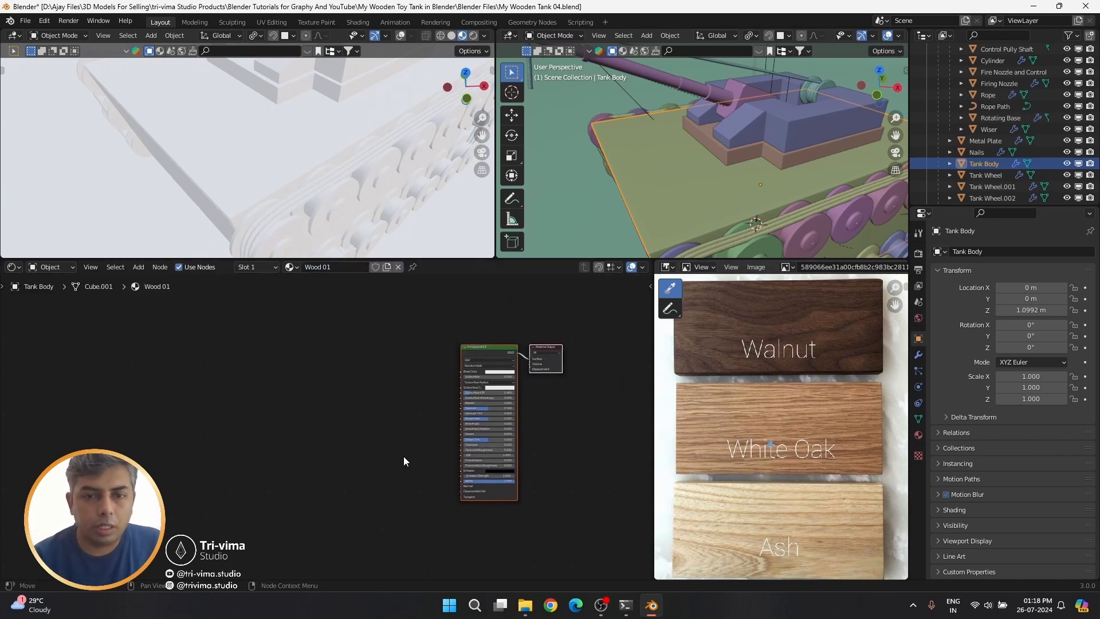
Add a Noise Texture node to Wood 01 and place it ahead of the Principled BSDF
{"action": "key", "text": "shift+a"}
{"action": "type", "text": "no"}
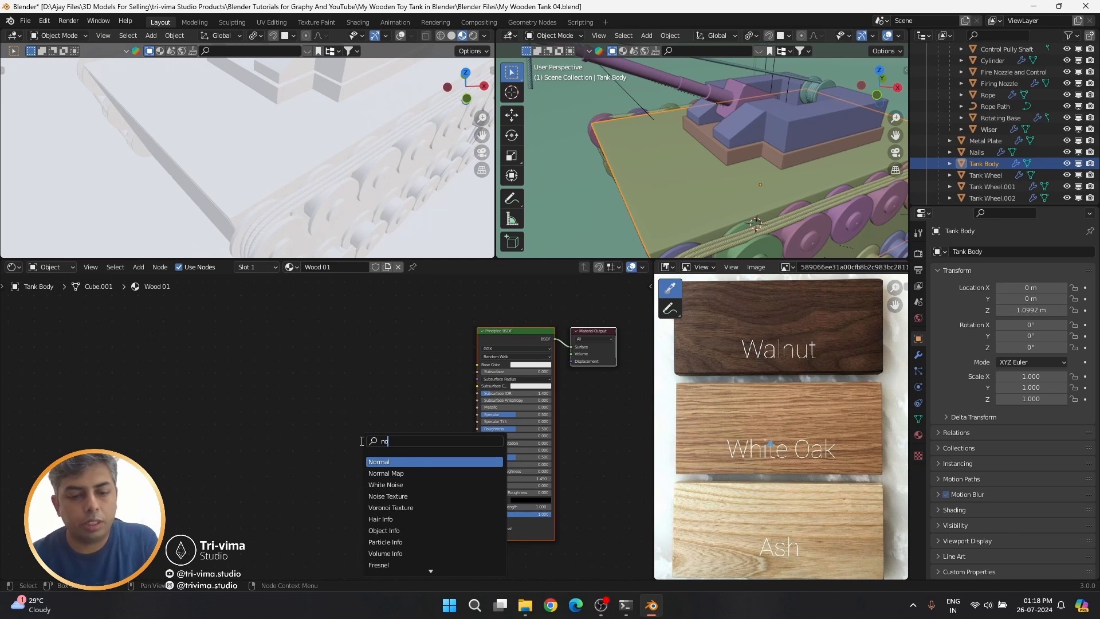
{"action": "type", "text": "sie"}
{"action": "key", "text": "Down"}
{"action": "key", "text": "Return"}
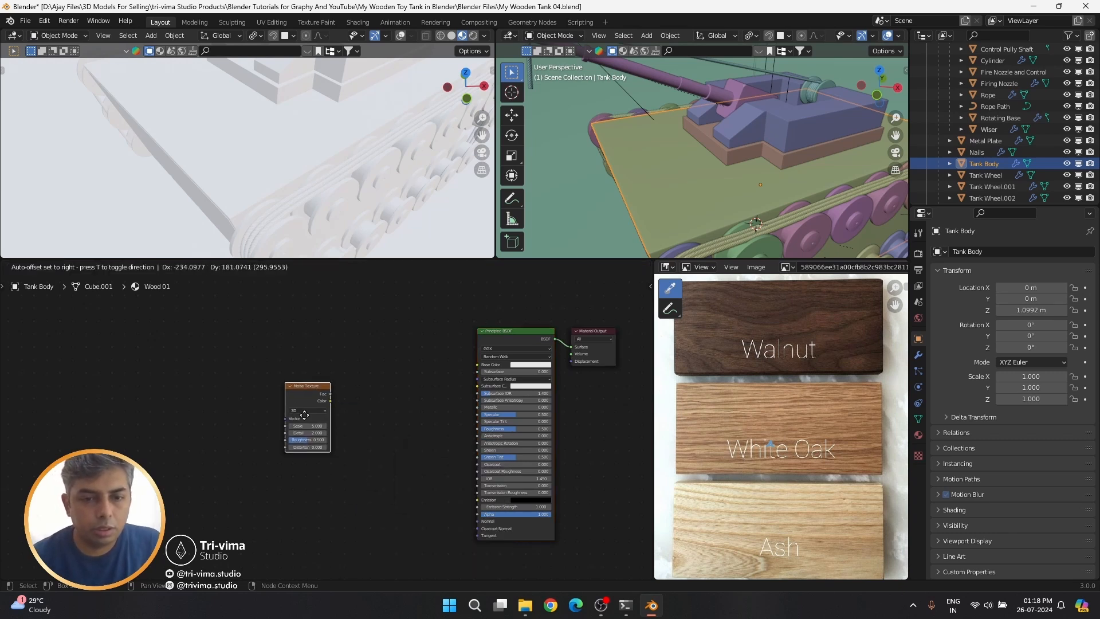
{"action": "left_click", "coordinate": [319, 389]}
Add Texture Coordinate and Mapping nodes driven by Object coordinates to the Noise Texture, and preview the noise on the tank body
{"action": "key", "text": "ctrl+t"}
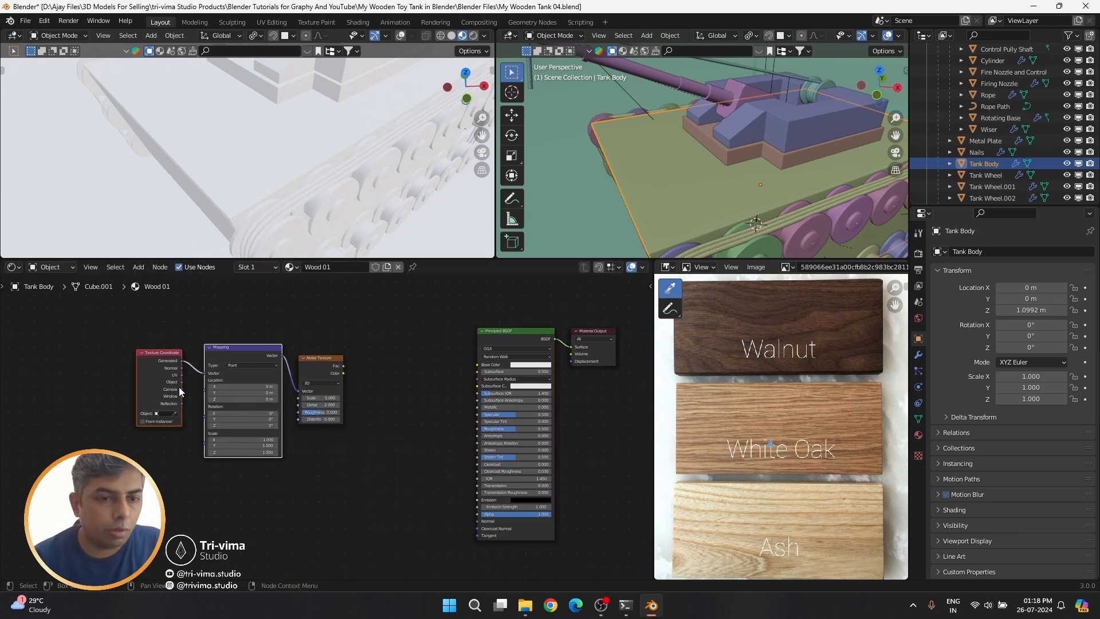
{"action": "left_click_drag", "start_coordinate": [342, 365], "coordinate": [232, 371]}
{"action": "left_click", "coordinate": [317, 370], "text": "ctrl+shift"}
Add a ColorRamp node after the Noise Texture on its link to the preview output
{"action": "key", "text": "shift+a"}
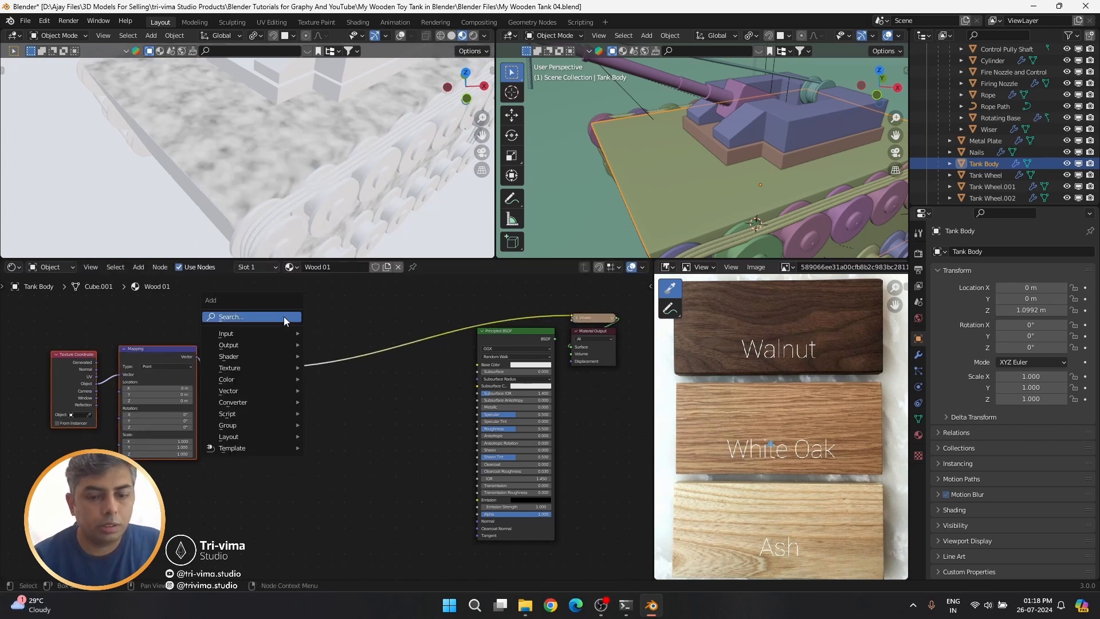
{"action": "left_click", "coordinate": [284, 318]}
{"action": "type", "text": "colo"}
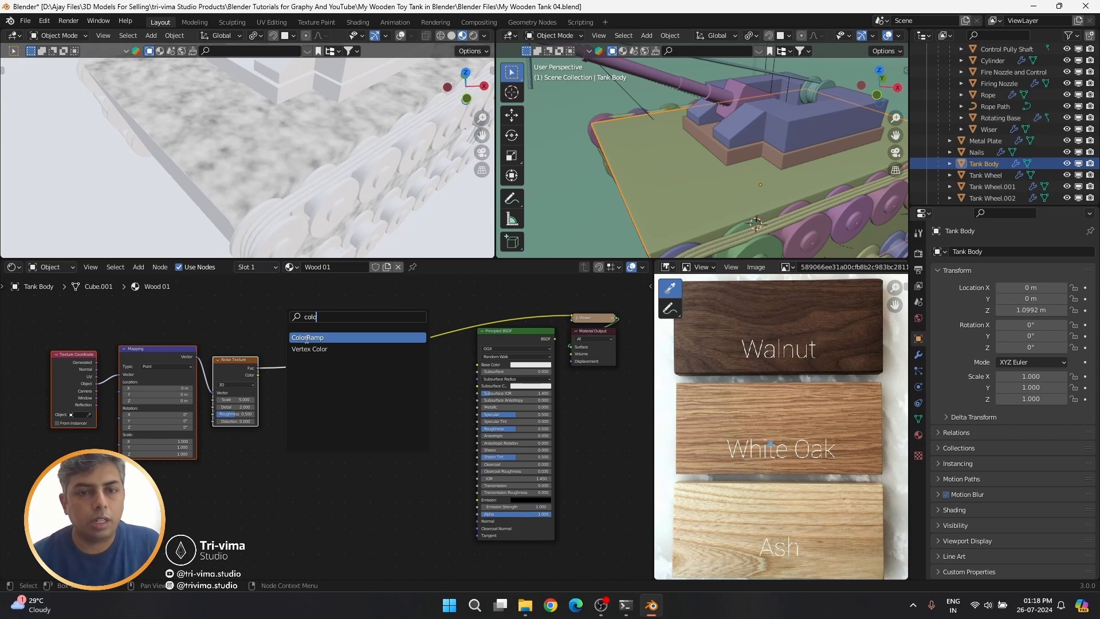
{"action": "left_click", "coordinate": [307, 338]}
{"action": "left_click", "coordinate": [314, 423]}
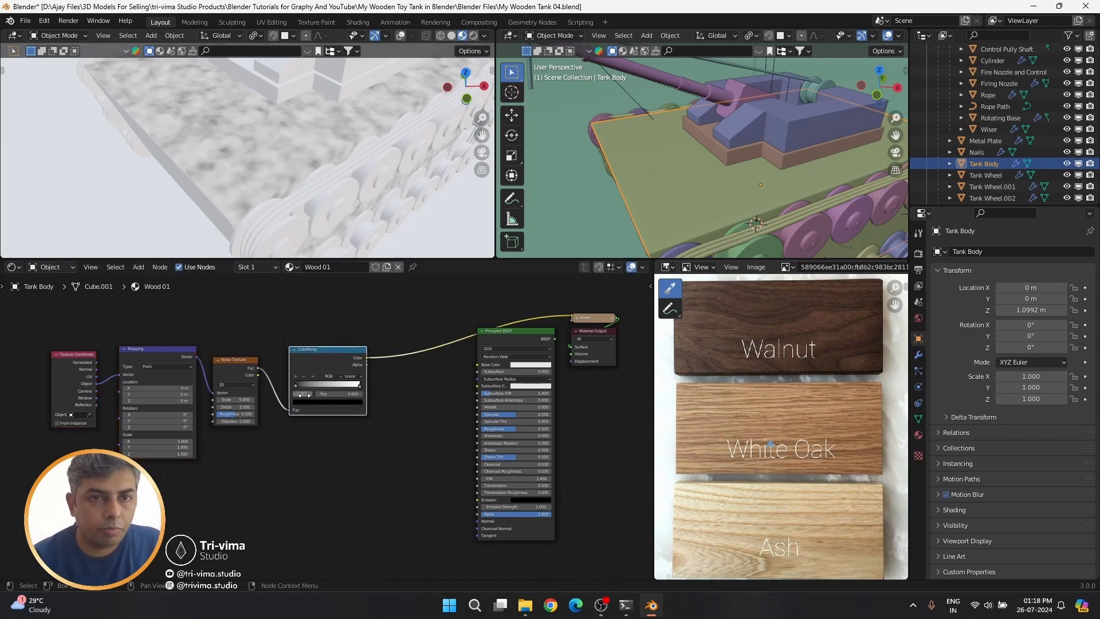
Stretch the noise with a Mapping Y scale of 0.1, and set the Noise Texture's distortion and scale to 2
{"action": "scroll", "coordinate": [252, 423], "scroll_direction": "up", "scroll_amount": 2}
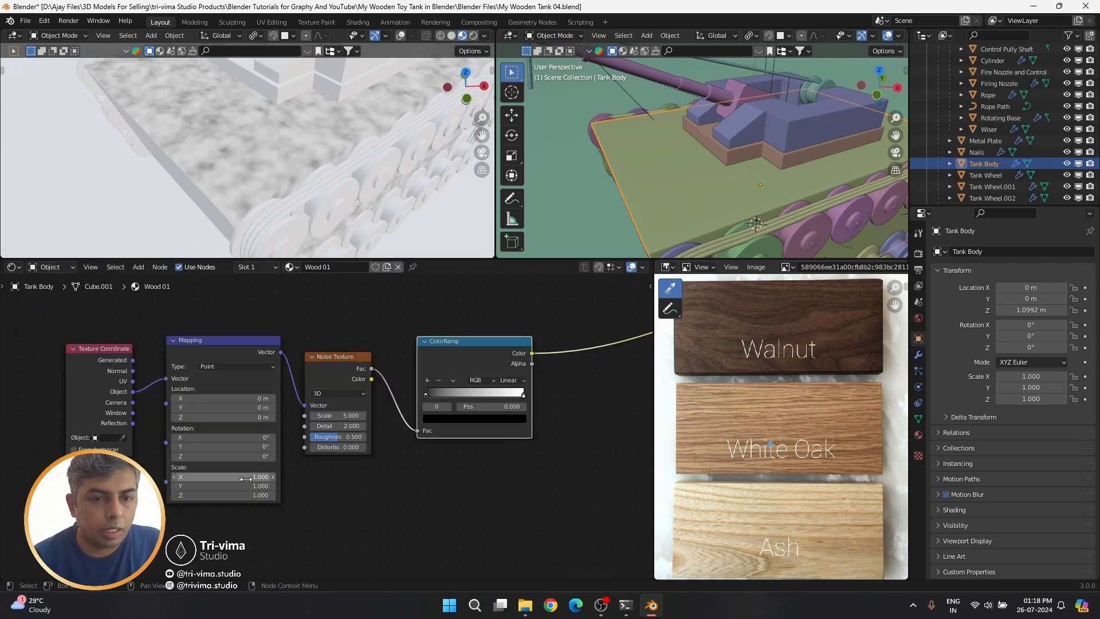
{"action": "mouse_move", "coordinate": [246, 479]}
{"action": "left_mouse_down"}
{"action": "mouse_move", "coordinate": [281, 479]}
{"action": "mouse_move", "coordinate": [240, 488]}
{"action": "left_mouse_up"}
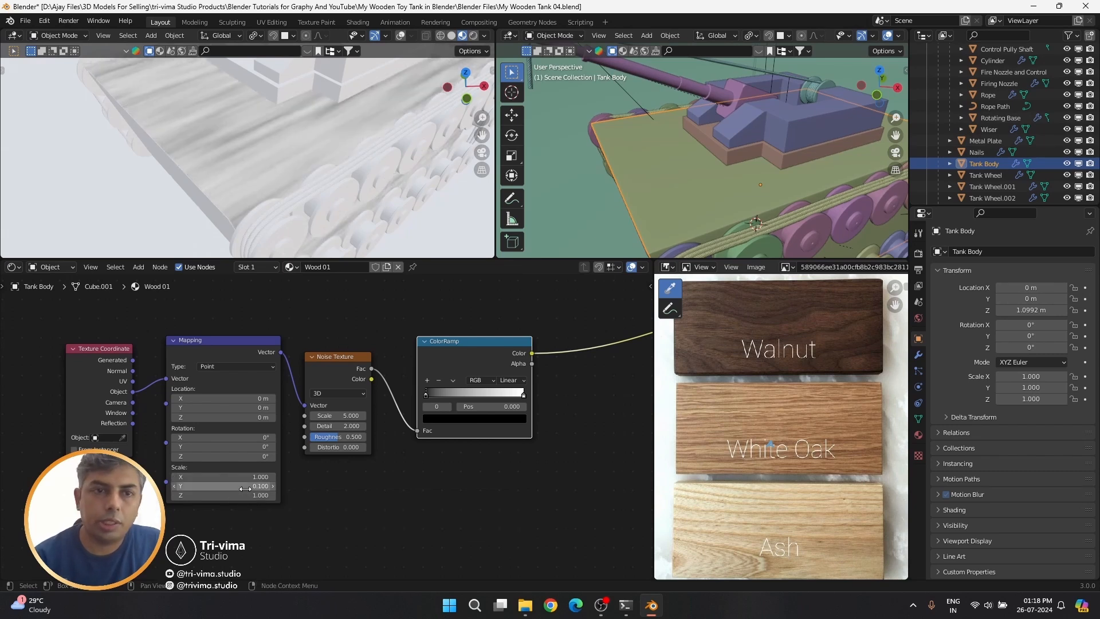
{"action": "left_click_drag", "start_coordinate": [335, 446], "coordinate": [352, 447]}
{"action": "left_click", "coordinate": [346, 415]}
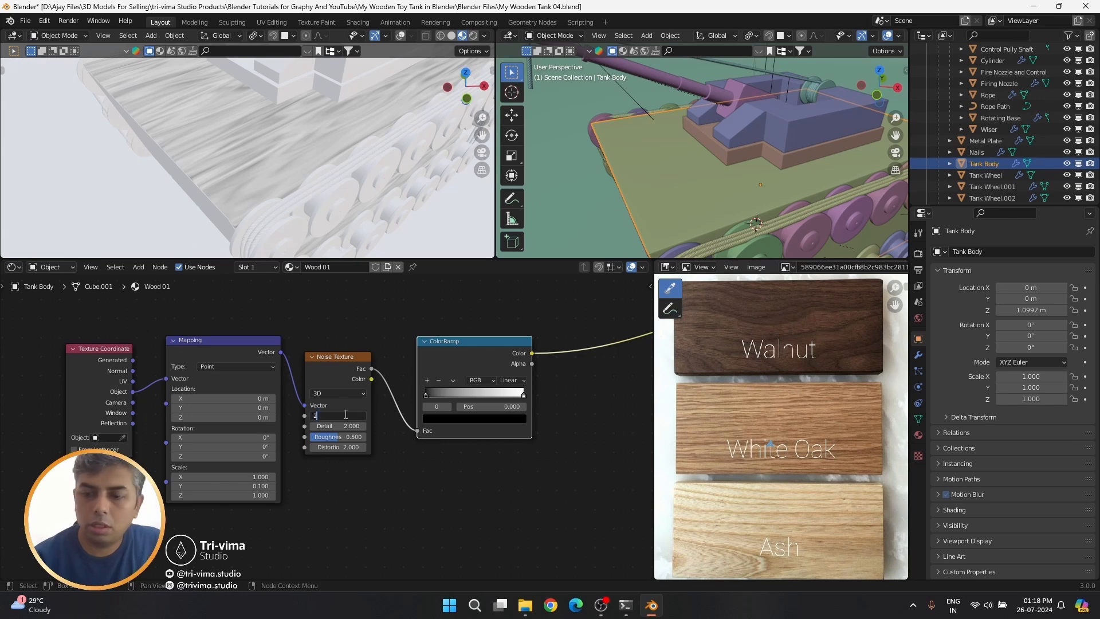
{"action": "type", "text": "2"}
{"action": "key", "text": "Return"}
{"action": "scroll", "coordinate": [210, 169], "scroll_direction": "down", "scroll_amount": 3}
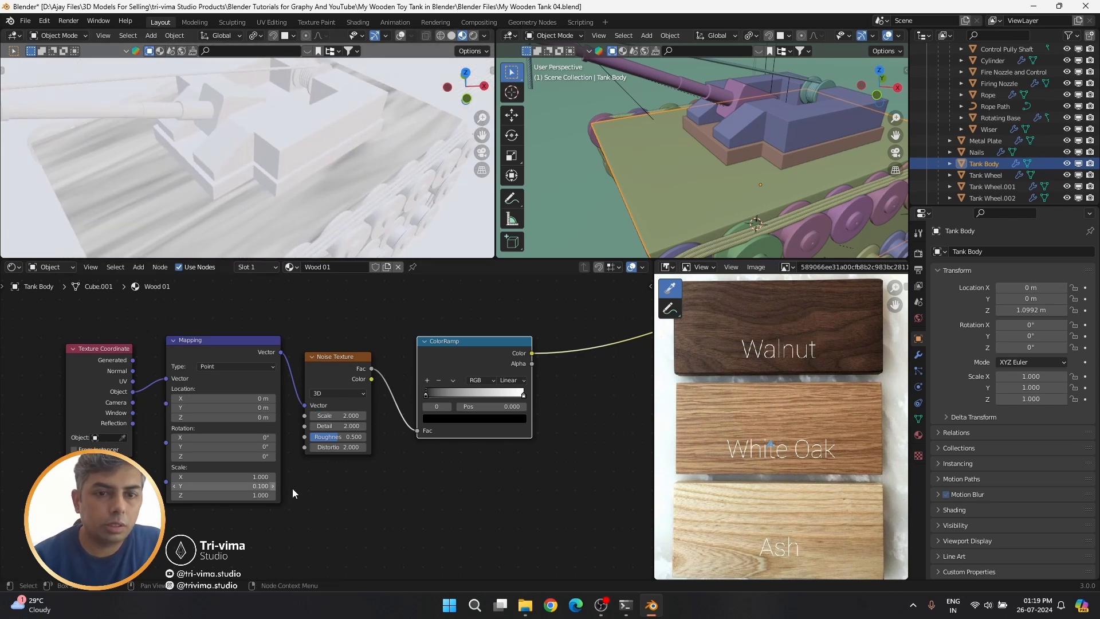
Move the ColorRamp's black stop inward and white stop to 0.809, and set the noise's detail to 15, roughness to 0.742 and scale to 1
{"action": "left_click_drag", "start_coordinate": [425, 395], "coordinate": [456, 396]}
{"action": "left_click_drag", "start_coordinate": [524, 395], "coordinate": [505, 395]}
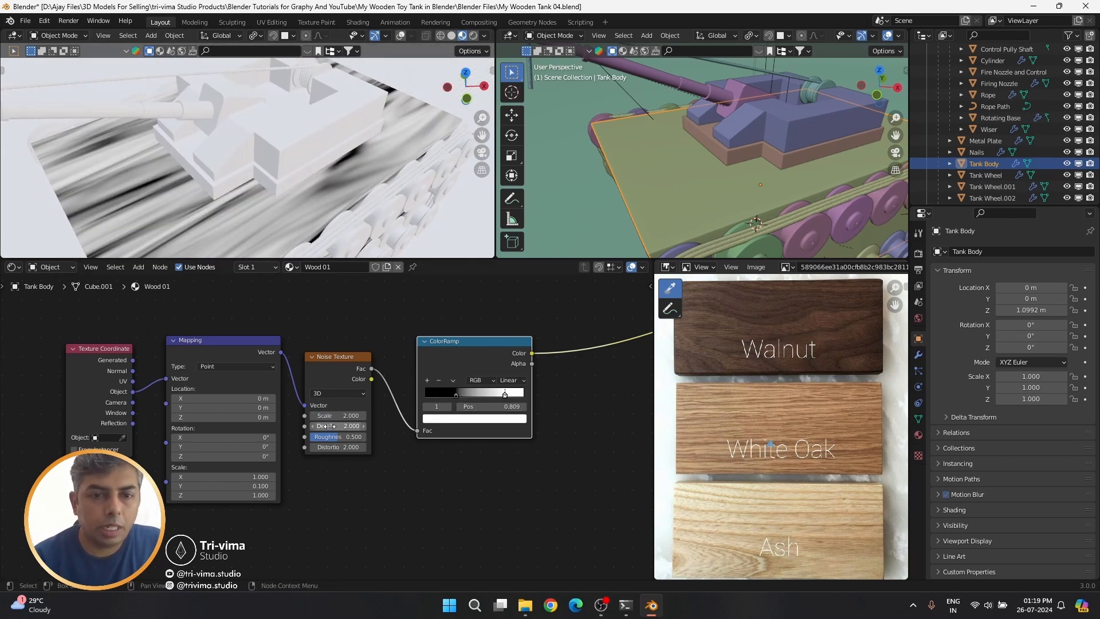
{"action": "left_click_drag", "start_coordinate": [328, 427], "coordinate": [367, 437]}
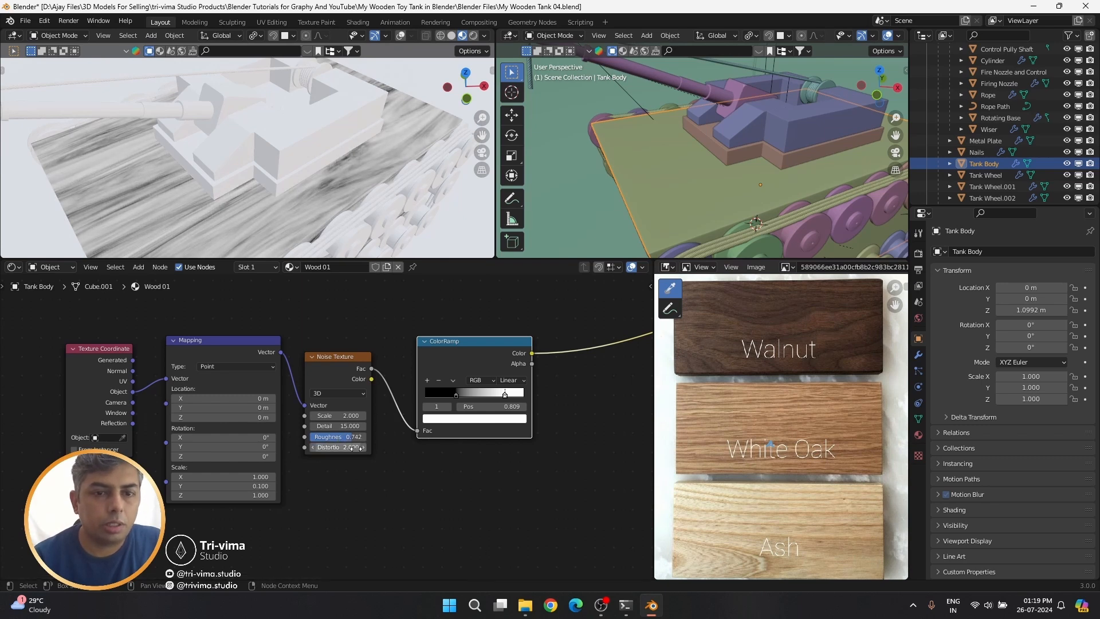
{"action": "left_click", "coordinate": [338, 416]}
{"action": "type", "text": "1"}
{"action": "key", "text": "Return"}
{"action": "middle_click_drag", "start_coordinate": [247, 172], "coordinate": [277, 147]}
{"action": "scroll", "coordinate": [402, 404], "scroll_direction": "down", "scroll_amount": 2}
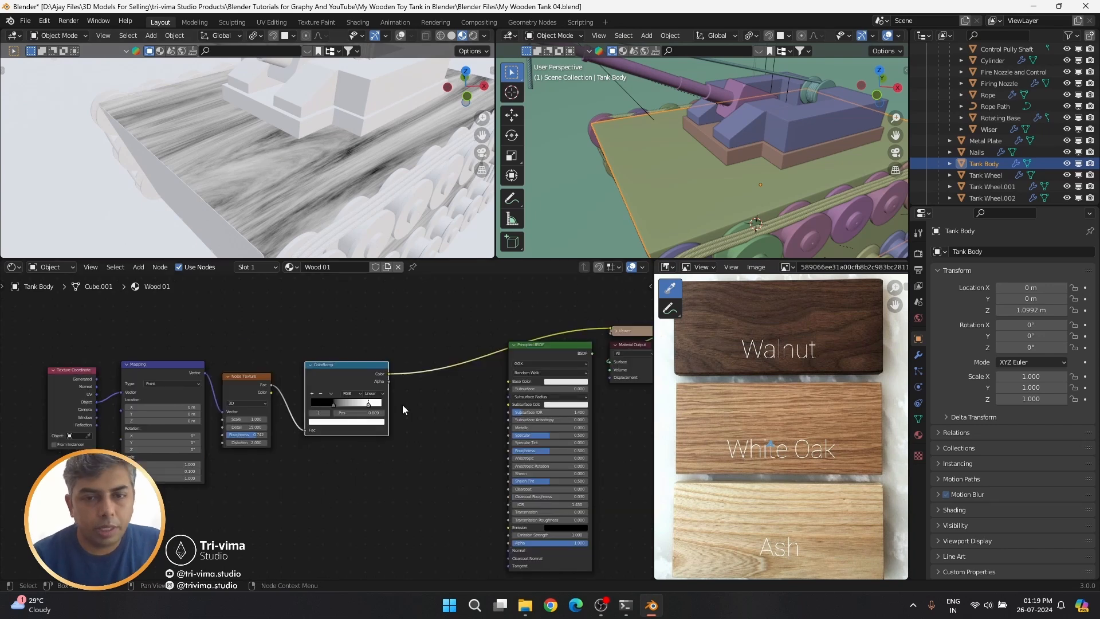
Connect the ColorRamp's color to the Principled BSDF's base color, preview the shader on the tank body, and set specular to 0.125
{"action": "left_click_drag", "start_coordinate": [388, 374], "coordinate": [509, 381]}
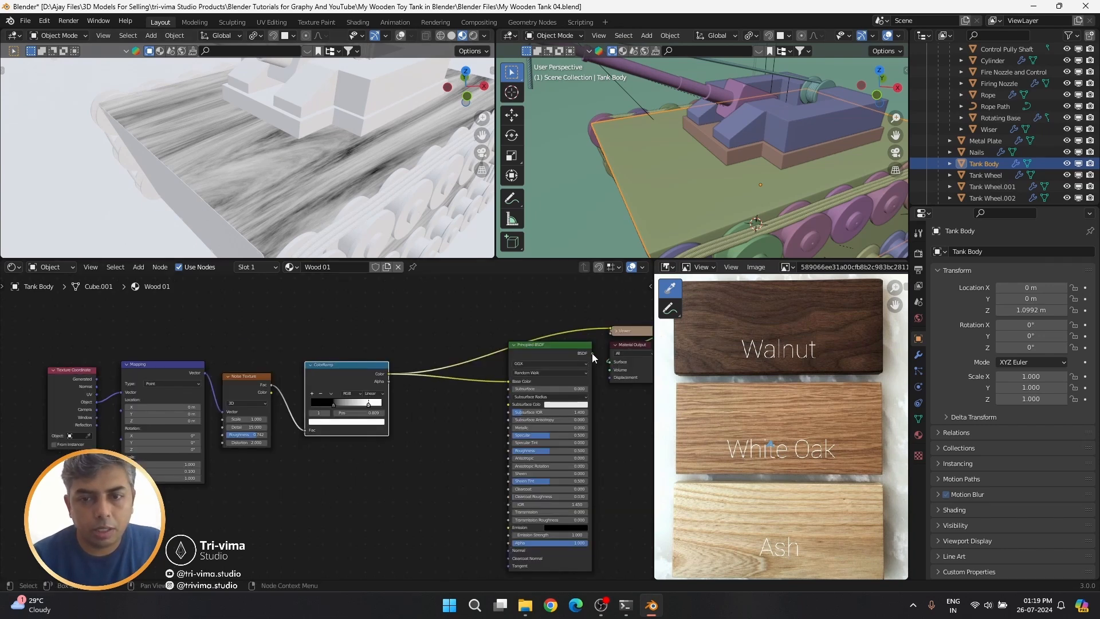
{"action": "left_click", "coordinate": [561, 353], "text": "ctrl+shift"}
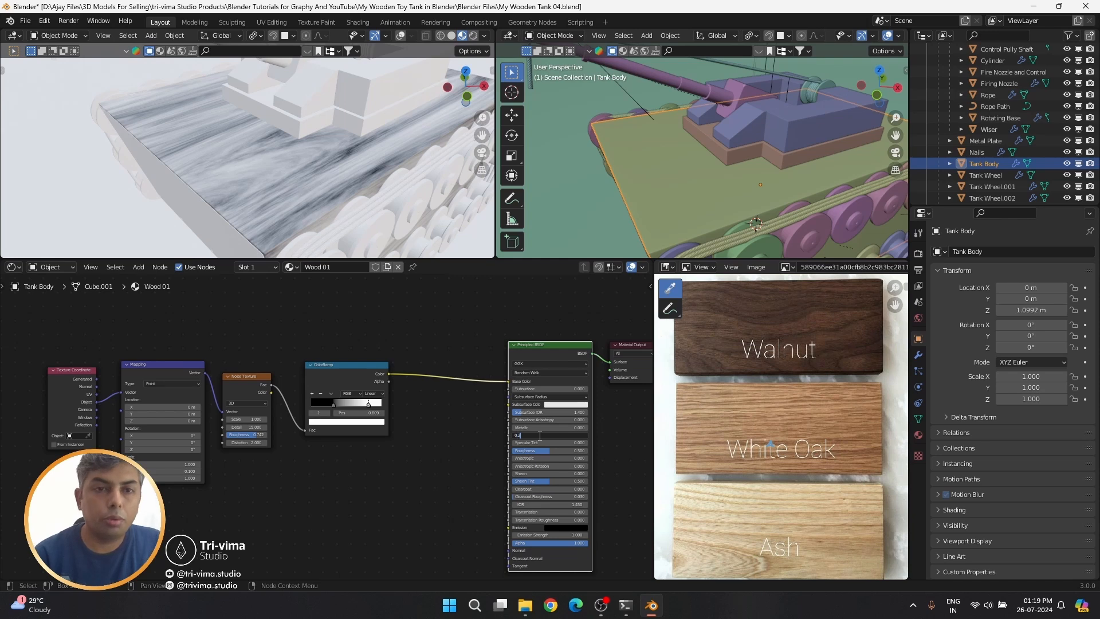
{"action": "type", "text": "25"}
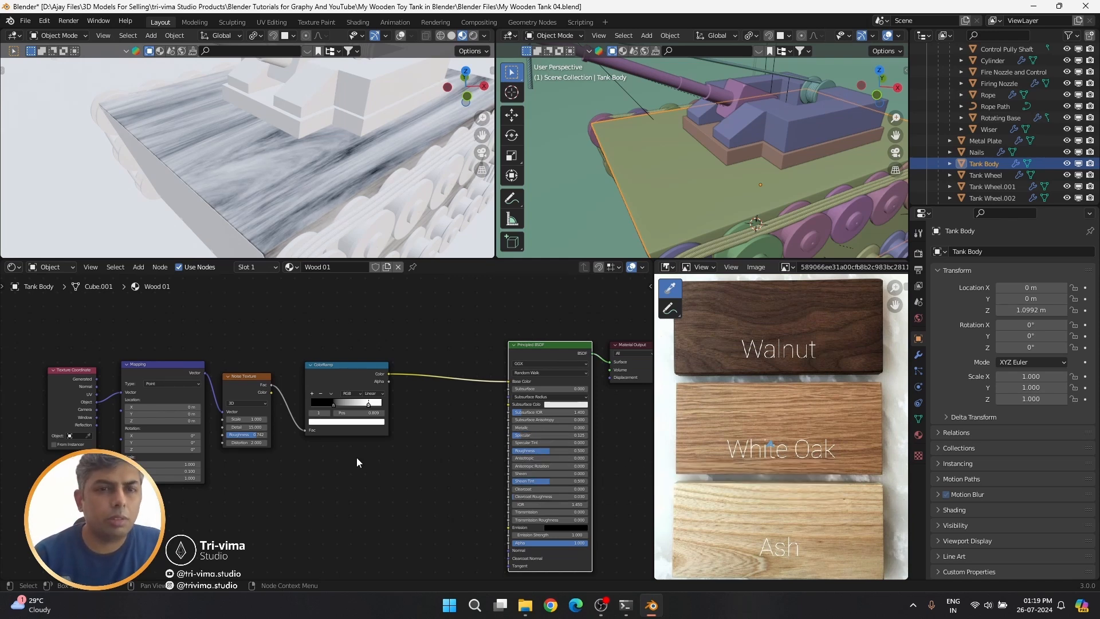
{"action": "middle_click_drag", "start_coordinate": [348, 217], "coordinate": [367, 246]}
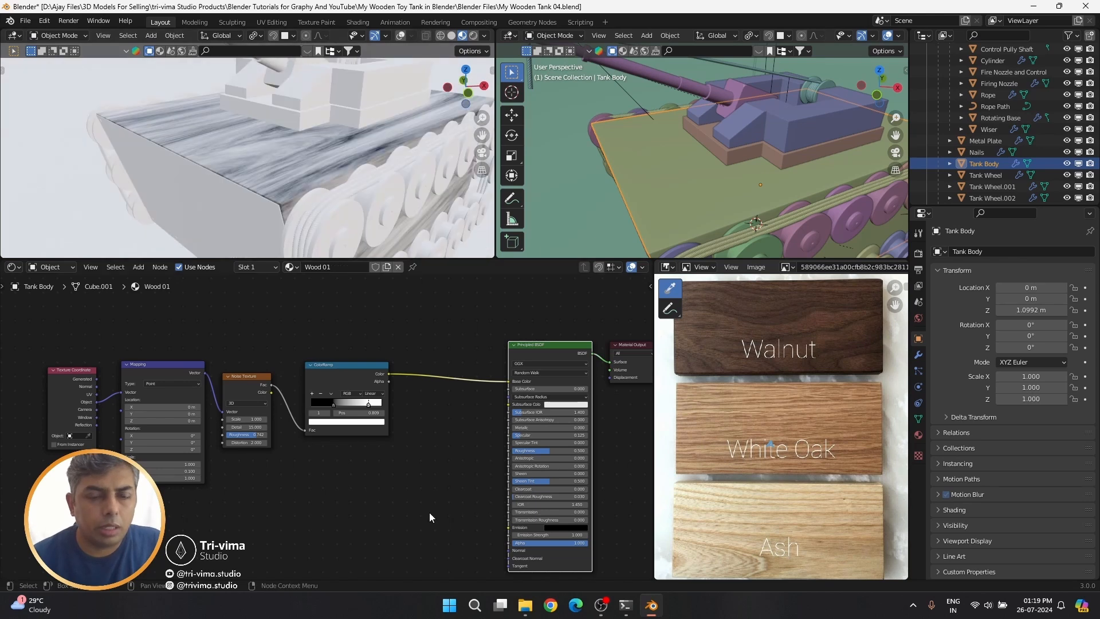
Set the Noise Texture's scale to 2 and move its node chain farther away from the Principled BSDF
{"action": "scroll", "coordinate": [329, 435], "scroll_direction": "up", "scroll_amount": 1}
{"action": "scroll", "coordinate": [240, 463], "scroll_direction": "up", "scroll_amount": 1}
{"action": "left_click", "coordinate": [225, 418]}
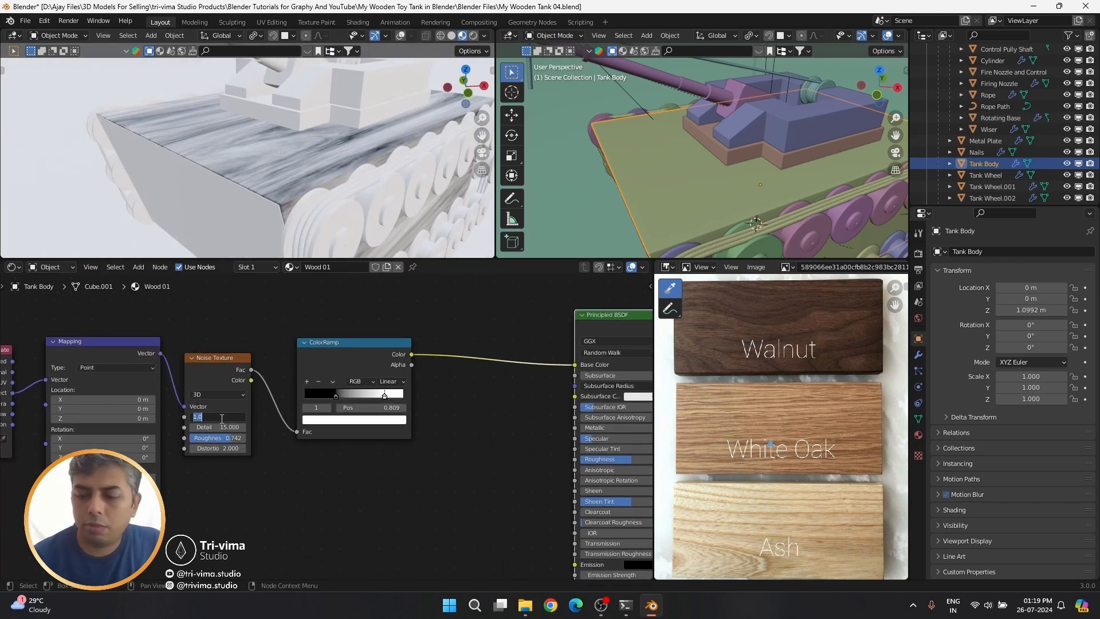
{"action": "type", "text": "2"}
{"action": "key", "text": "Return"}
{"action": "middle_click_drag", "start_coordinate": [338, 229], "coordinate": [367, 170]}
{"action": "left_click_drag", "start_coordinate": [346, 356], "coordinate": [224, 406]}
{"action": "scroll", "coordinate": [120, 367], "scroll_direction": "down", "scroll_amount": 3}
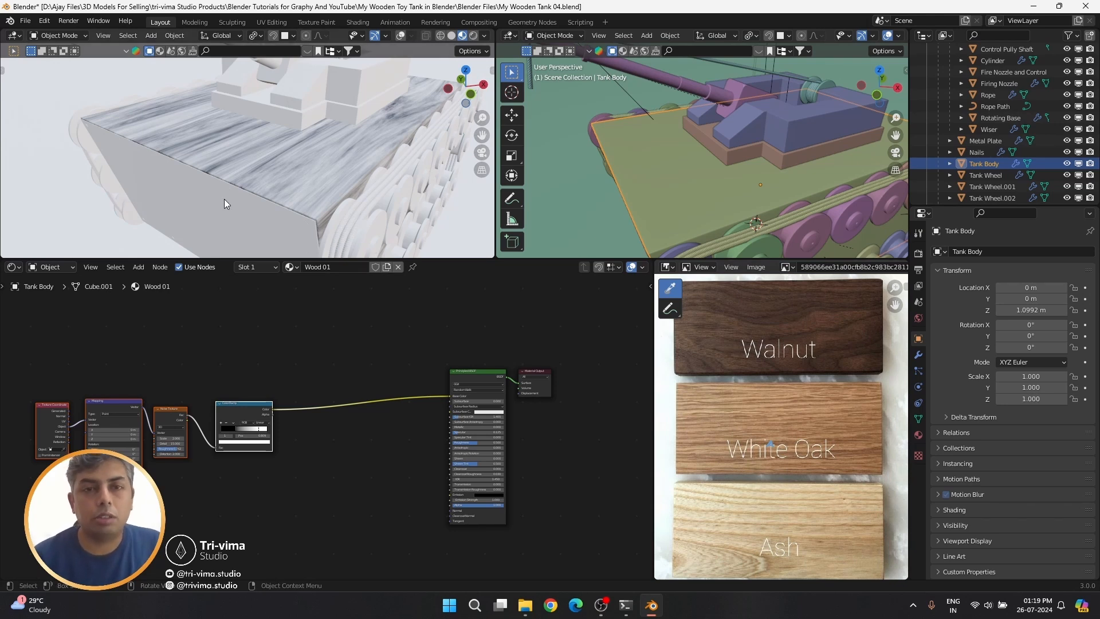
Inspect the wood grain in the sample reference and add a Wave Texture node near the noise nodes
{"action": "scroll", "coordinate": [714, 358], "scroll_direction": "up", "scroll_amount": 3}
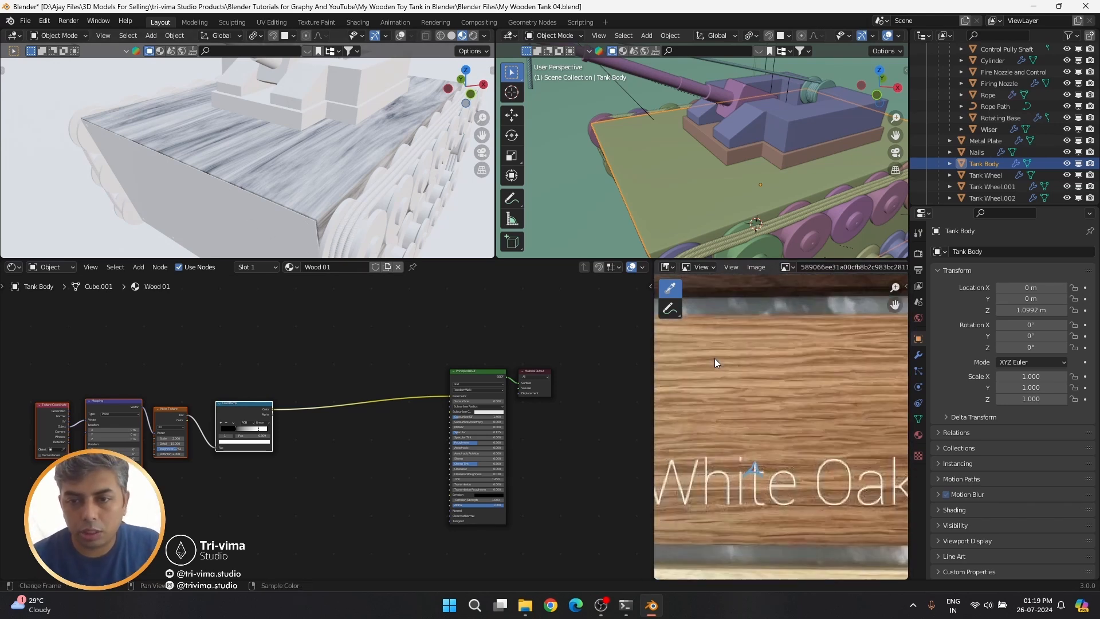
{"action": "middle_click_drag", "start_coordinate": [713, 359], "coordinate": [845, 534]}
{"action": "scroll", "coordinate": [731, 376], "scroll_direction": "down", "scroll_amount": 3}
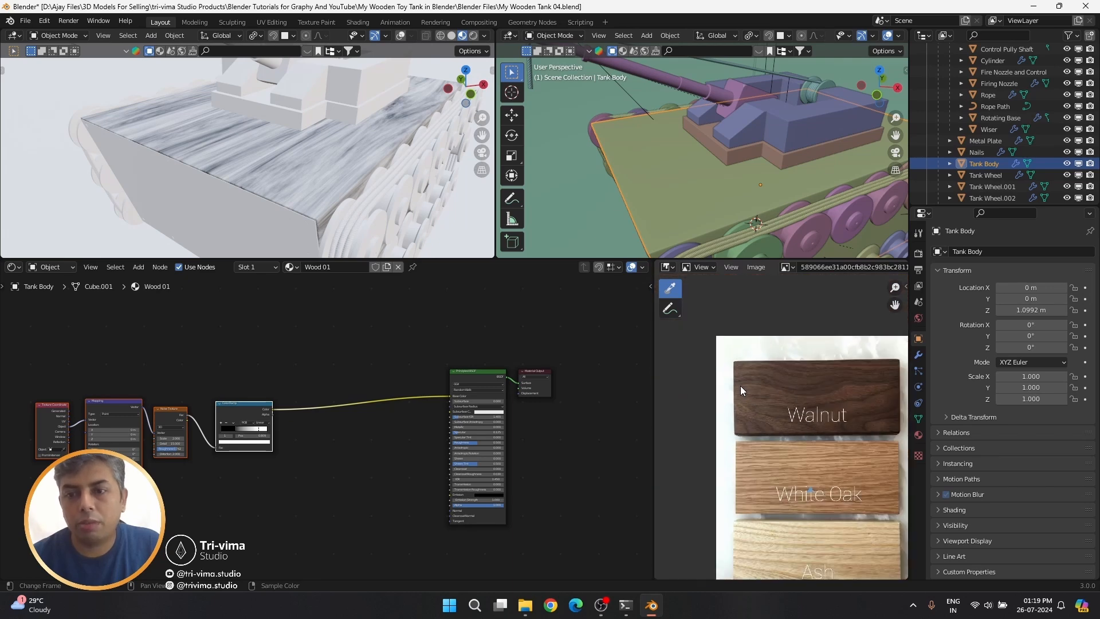
{"action": "key", "text": "shift+a"}
{"action": "type", "text": "wav"}
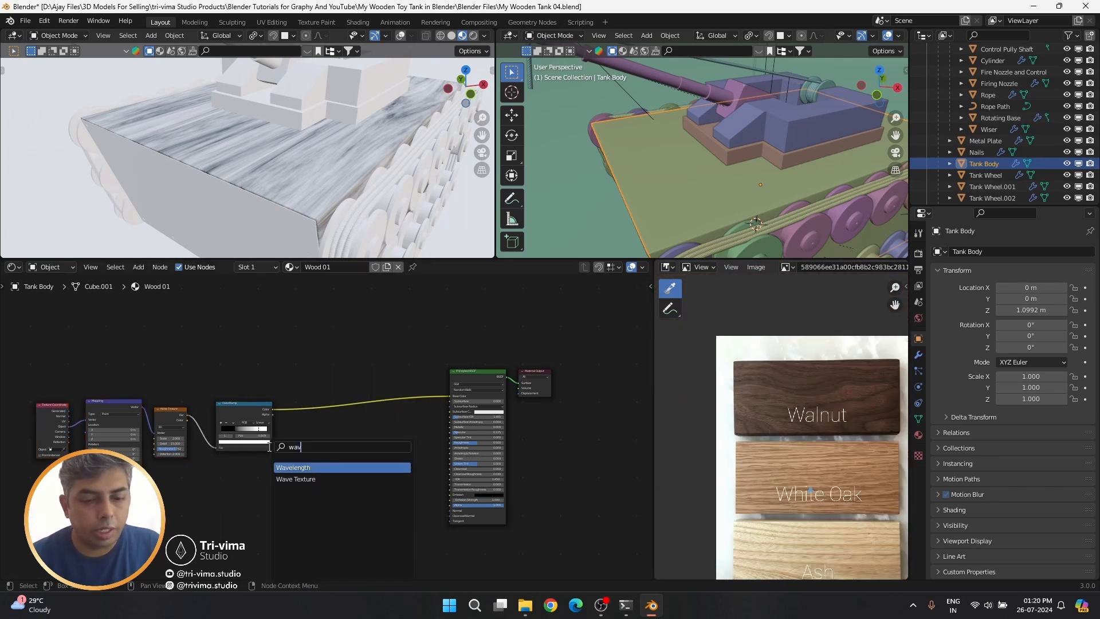
{"action": "left_click", "coordinate": [300, 480]}
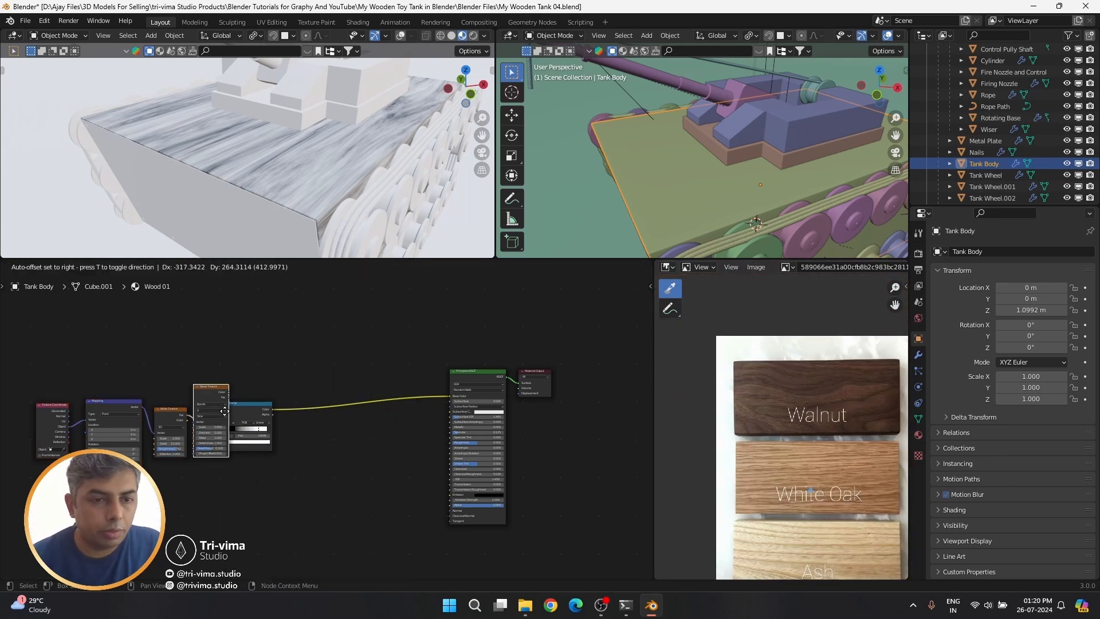
{"action": "left_click", "coordinate": [235, 466]}
{"action": "scroll", "coordinate": [283, 431], "scroll_direction": "up", "scroll_amount": 2}
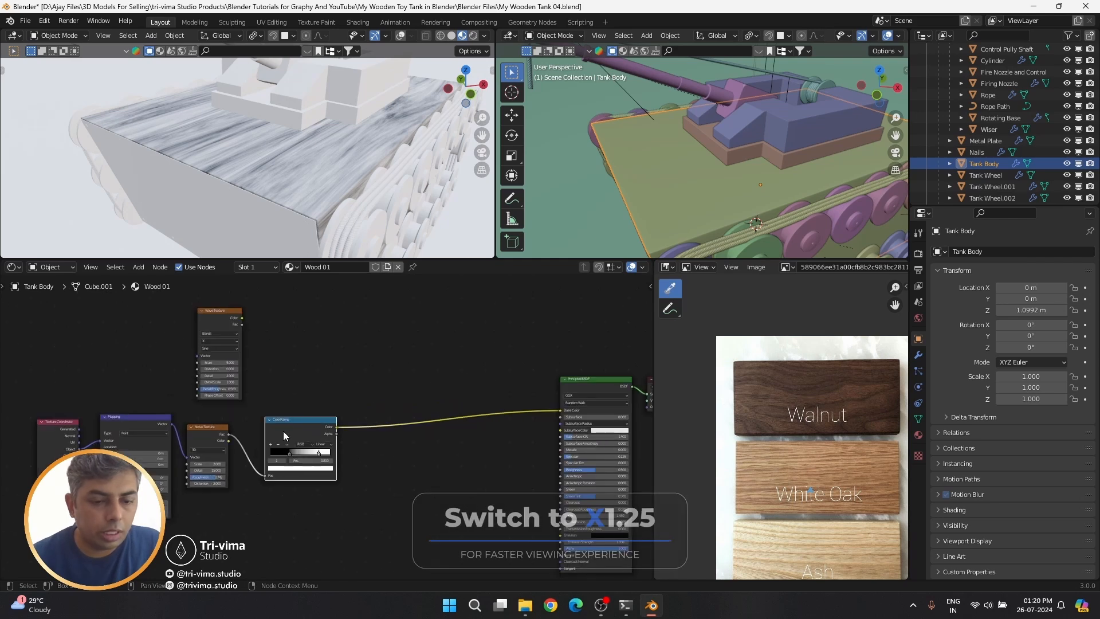
Duplicate the ColorRamp for the Wave Texture, connect Mapping through the wave into the new ramp, and preview it on the tank body
{"action": "left_click", "coordinate": [283, 431]}
{"action": "key", "text": "shift+d"}
{"action": "left_click", "coordinate": [285, 326]}
{"action": "left_click_drag", "start_coordinate": [170, 425], "coordinate": [197, 356]}
{"action": "left_click_drag", "start_coordinate": [242, 318], "coordinate": [268, 368]}
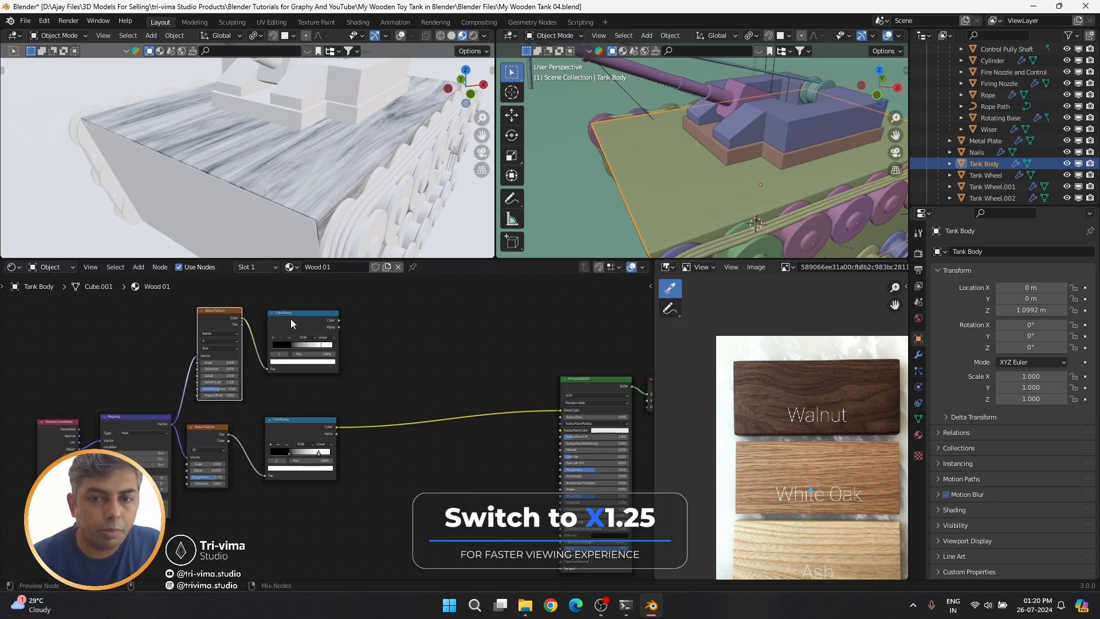
{"action": "left_click", "coordinate": [290, 319], "text": "ctrl+shift"}
Set the Wave Texture's scale to 1, detail to 15, detail roughness to 0.815 and distortion to 54.4
{"action": "scroll", "coordinate": [284, 338], "scroll_direction": "up", "scroll_amount": 2}
{"action": "scroll", "coordinate": [229, 367], "scroll_direction": "up", "scroll_amount": 2}
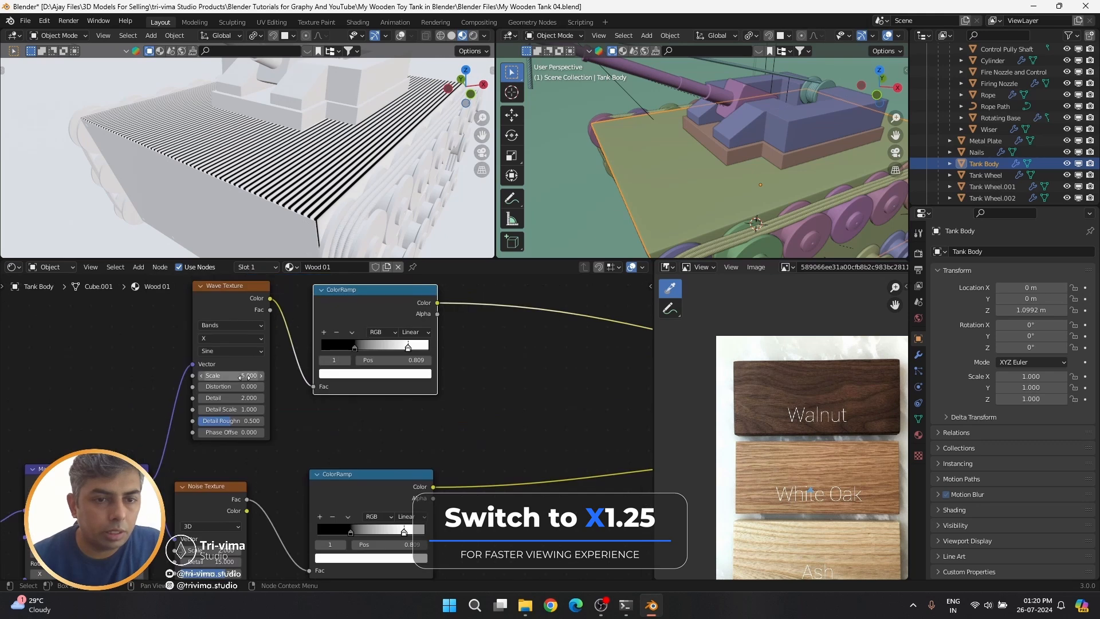
{"action": "double_click", "coordinate": [245, 375]}
{"action": "type", "text": "2"}
{"action": "key", "text": "Return"}
{"action": "double_click", "coordinate": [246, 375]}
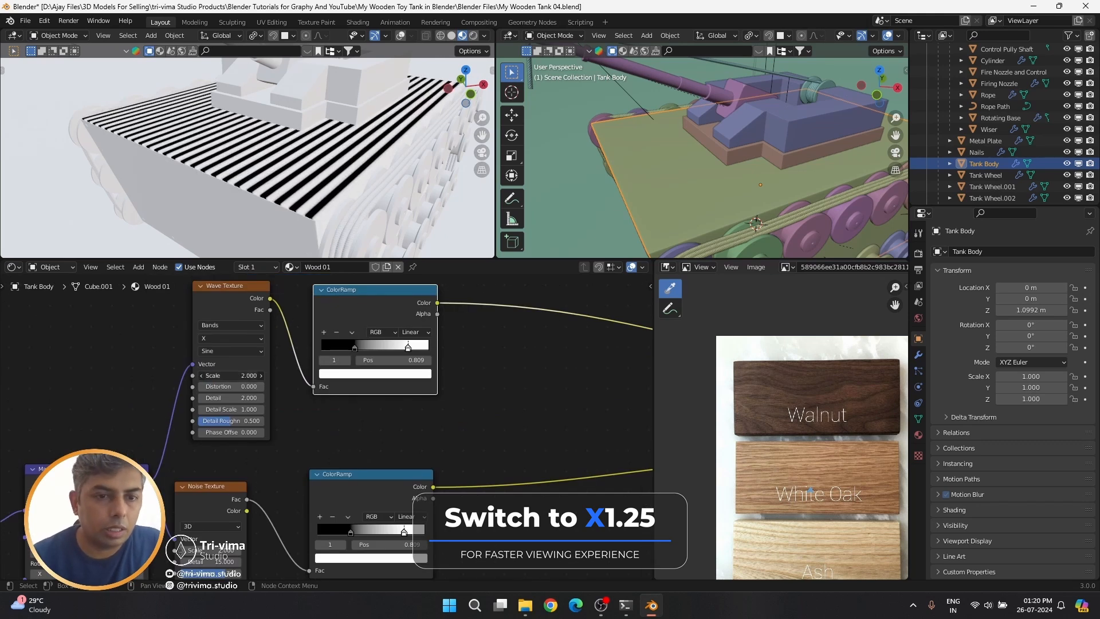
{"action": "type", "text": "1"}
{"action": "key", "text": "Return"}
{"action": "double_click", "coordinate": [245, 398]}
{"action": "type", "text": "15"}
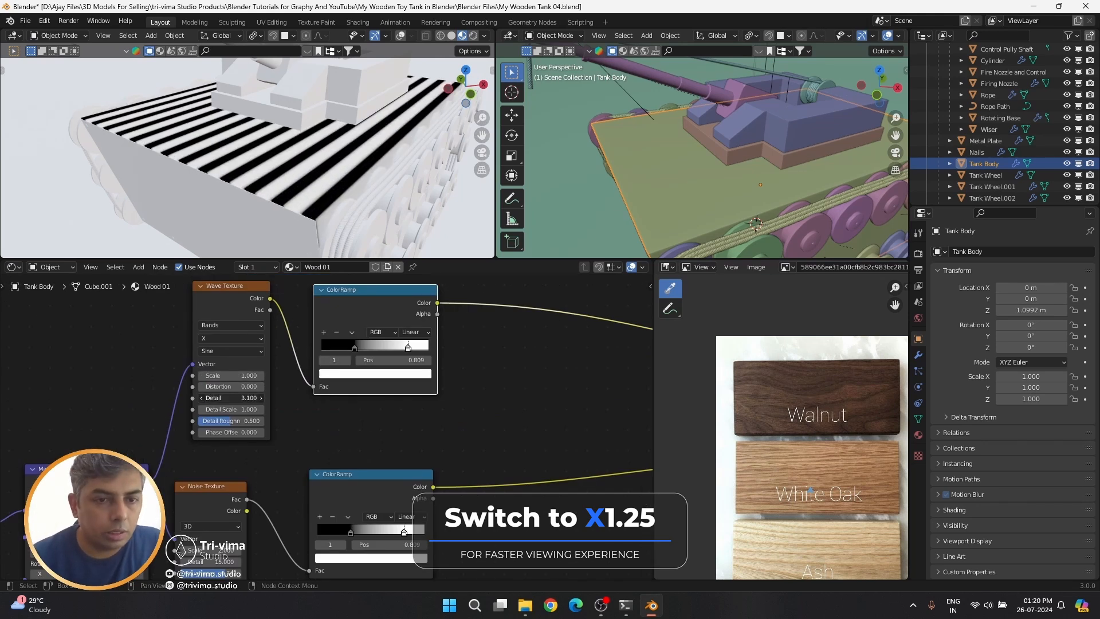
{"action": "key", "text": "Return"}
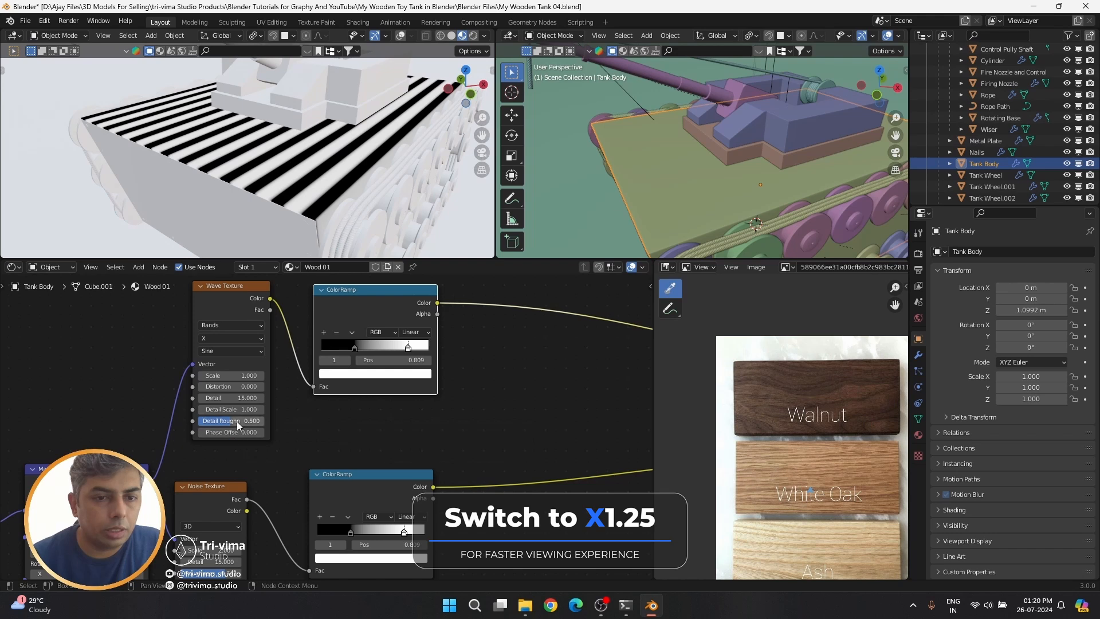
{"action": "left_click_drag", "start_coordinate": [242, 421], "coordinate": [489, 386]}
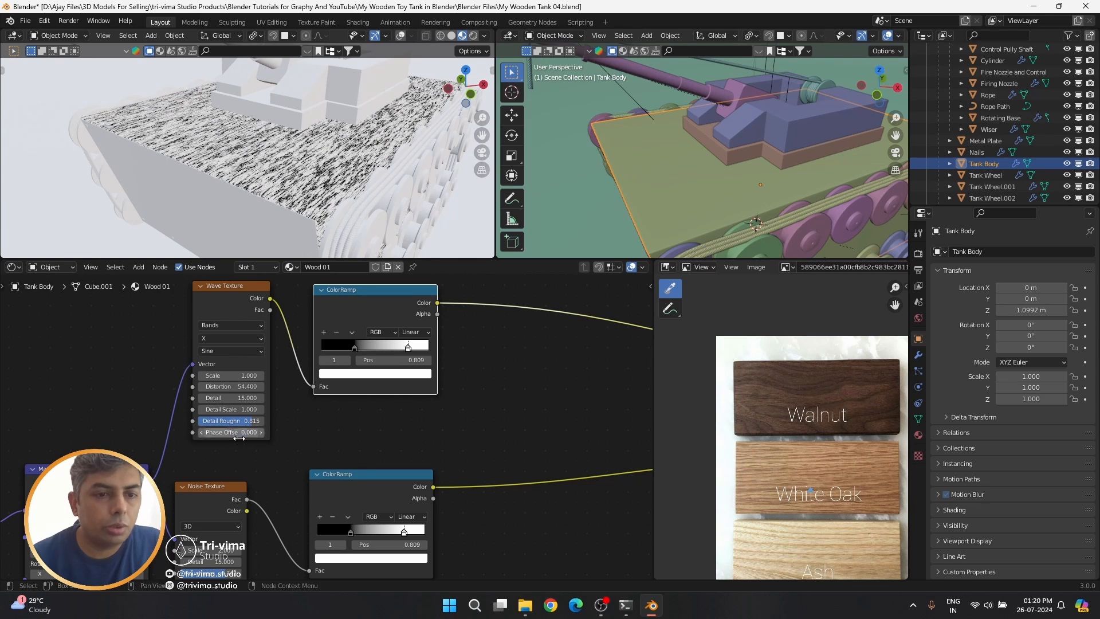
Set the Wave Texture's scale to 0.125 and distortion to 34.1, and move its ColorRamp's black stop to position 0
{"action": "left_click", "coordinate": [231, 375]}
{"action": "type", "text": "0.25"}
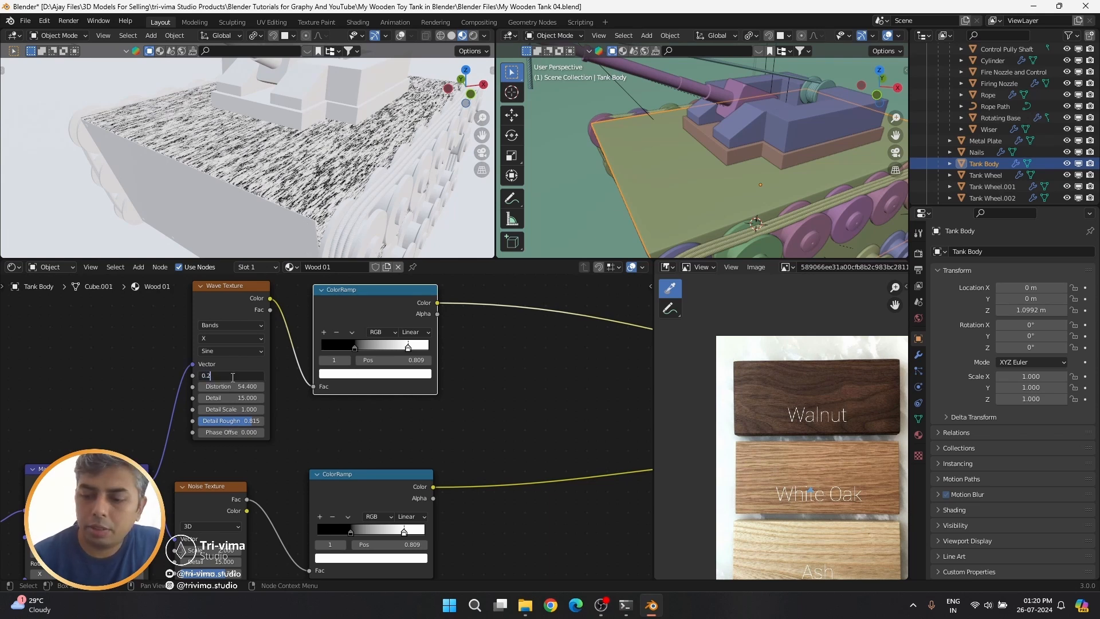
{"action": "key", "text": "Return"}
{"action": "left_click", "coordinate": [231, 375]}
{"action": "type", "text": "0.125"}
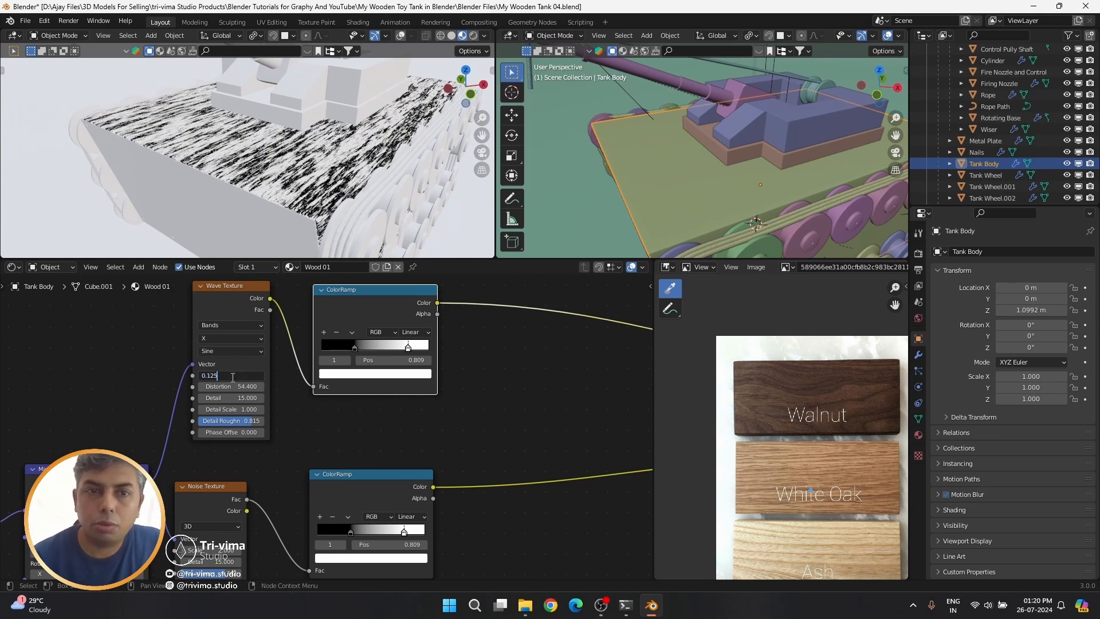
{"action": "key", "text": "Return"}
{"action": "left_click_drag", "start_coordinate": [354, 349], "coordinate": [310, 349]}
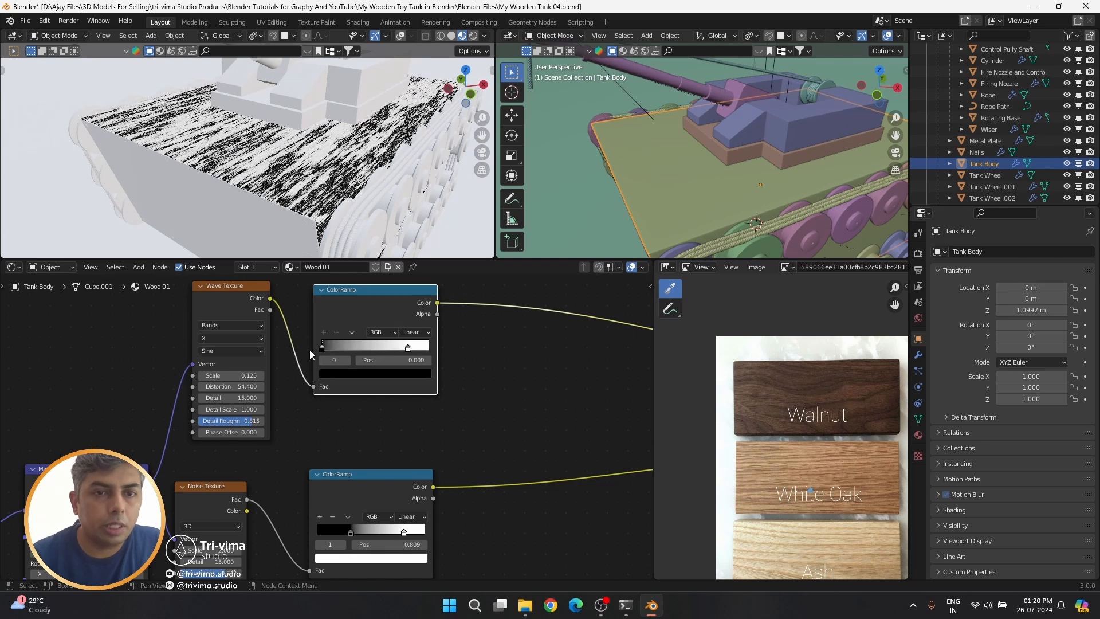
{"action": "left_click_drag", "start_coordinate": [229, 386], "coordinate": [203, 386]}
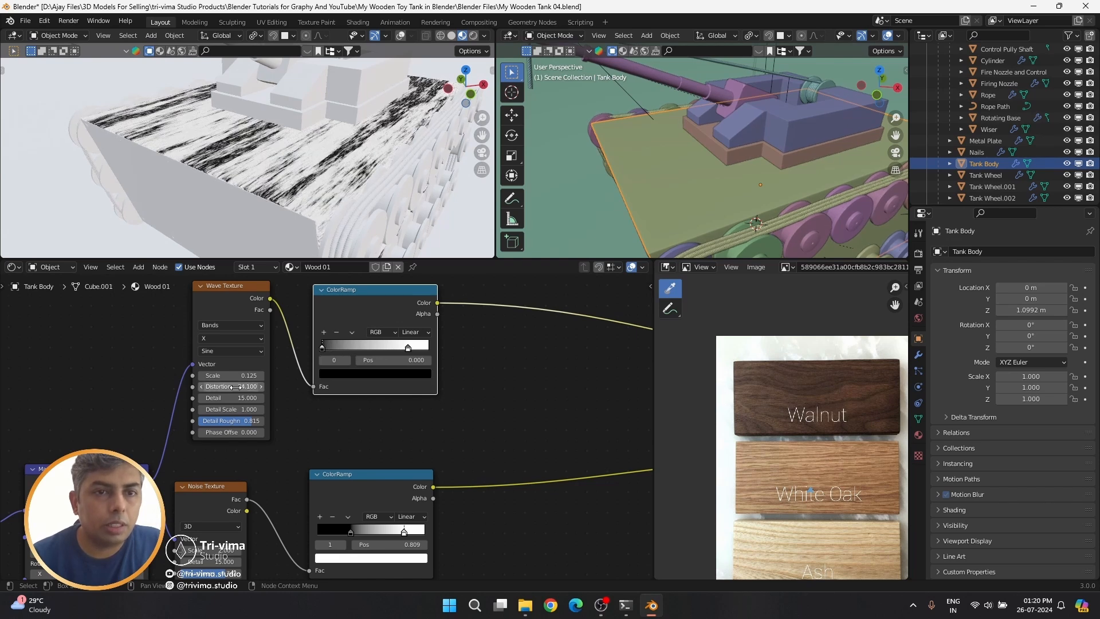
Duplicate the Mapping node, connect the copy to the Wave Texture's vector input, and shift the Wave Texture to make room
{"action": "scroll", "coordinate": [132, 401], "scroll_direction": "down", "scroll_amount": 1}
{"action": "middle_click_drag", "start_coordinate": [131, 400], "coordinate": [246, 339]}
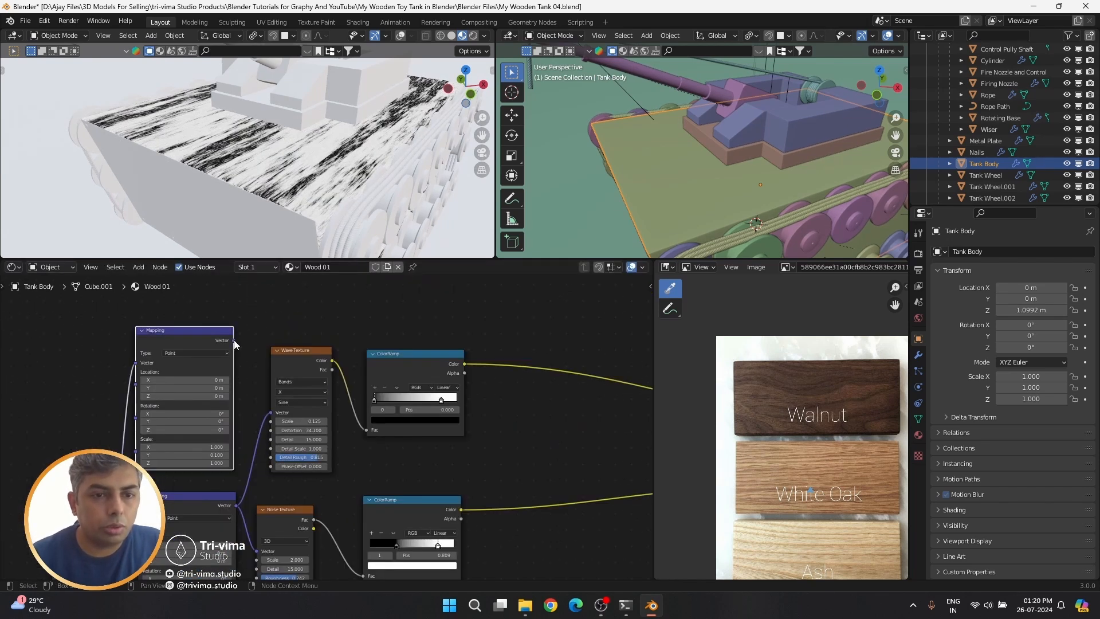
{"action": "left_click_drag", "start_coordinate": [234, 340], "coordinate": [270, 413]}
{"action": "left_click_drag", "start_coordinate": [298, 371], "coordinate": [312, 344]}
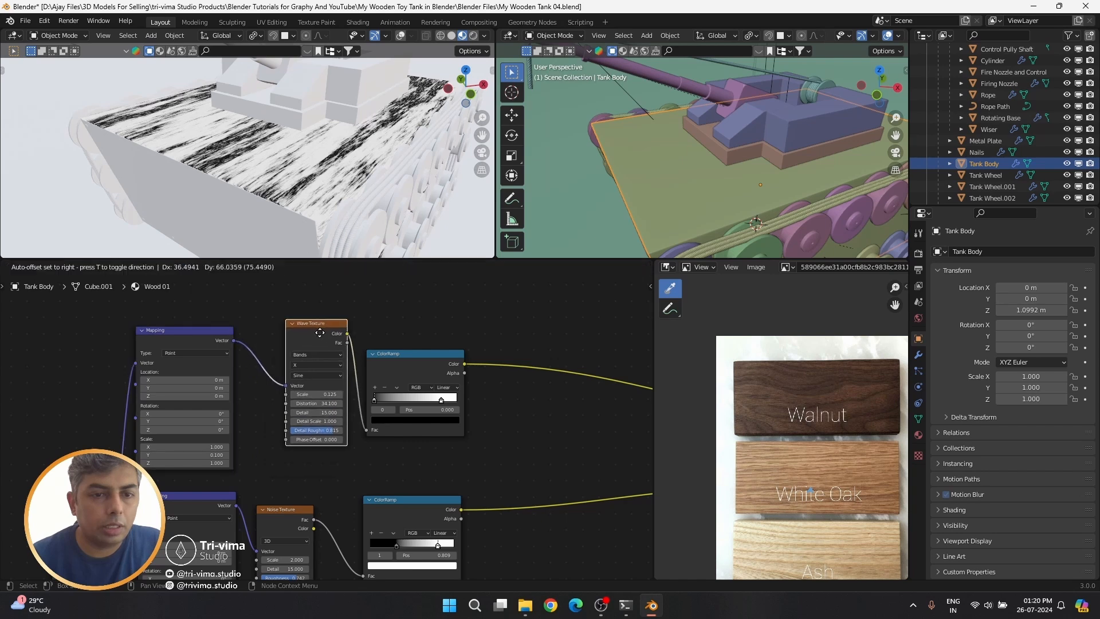
Set the Y scale of the Wave Texture's Mapping node to 0.05
{"action": "double_click", "coordinate": [215, 455]}
{"action": "type", "text": "0.0"}
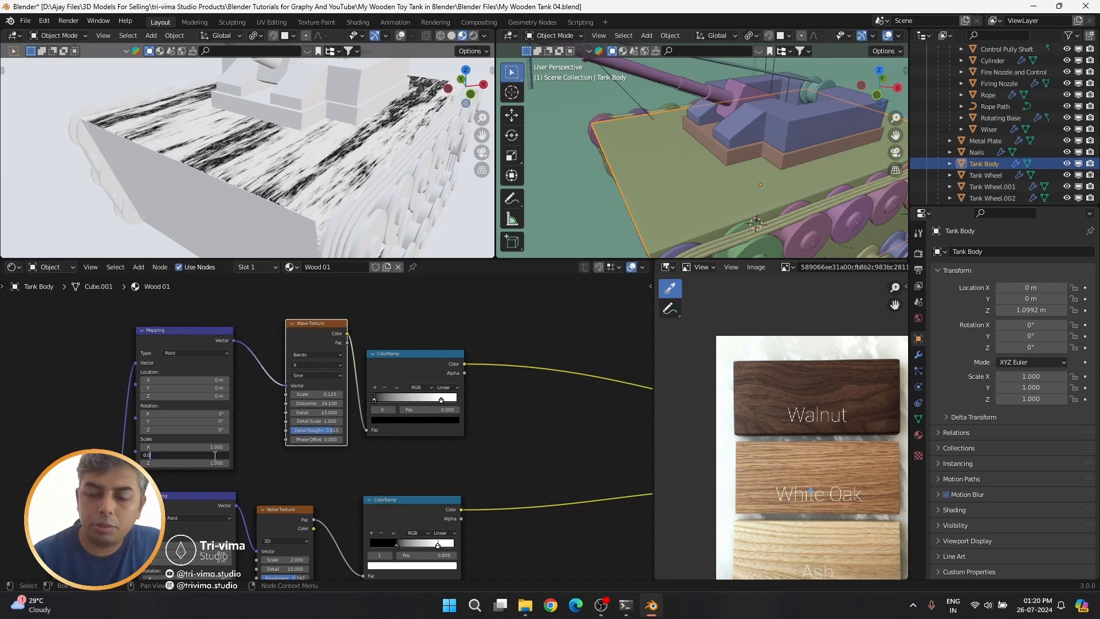
{"action": "type", "text": "5"}
{"action": "key", "text": "Return"}
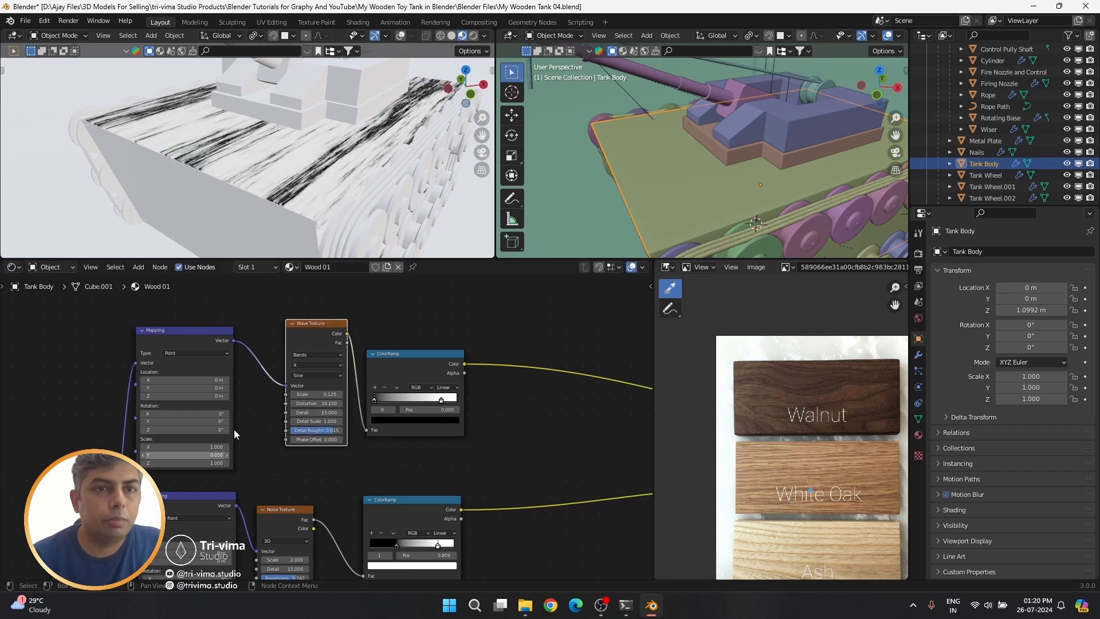
Set the Wave Texture's distortion to 33.5 and move its ColorRamp's white stop to position 0.223
{"action": "middle_click_drag", "start_coordinate": [355, 167], "coordinate": [337, 199]}
{"action": "mouse_move", "coordinate": [317, 403]}
{"action": "left_mouse_down"}
{"action": "mouse_move", "coordinate": [330, 403]}
{"action": "mouse_move", "coordinate": [303, 403]}
{"action": "left_mouse_up"}
{"action": "left_click_drag", "start_coordinate": [441, 400], "coordinate": [392, 400]}
{"action": "middle_click_drag", "start_coordinate": [496, 439], "coordinate": [391, 431]}
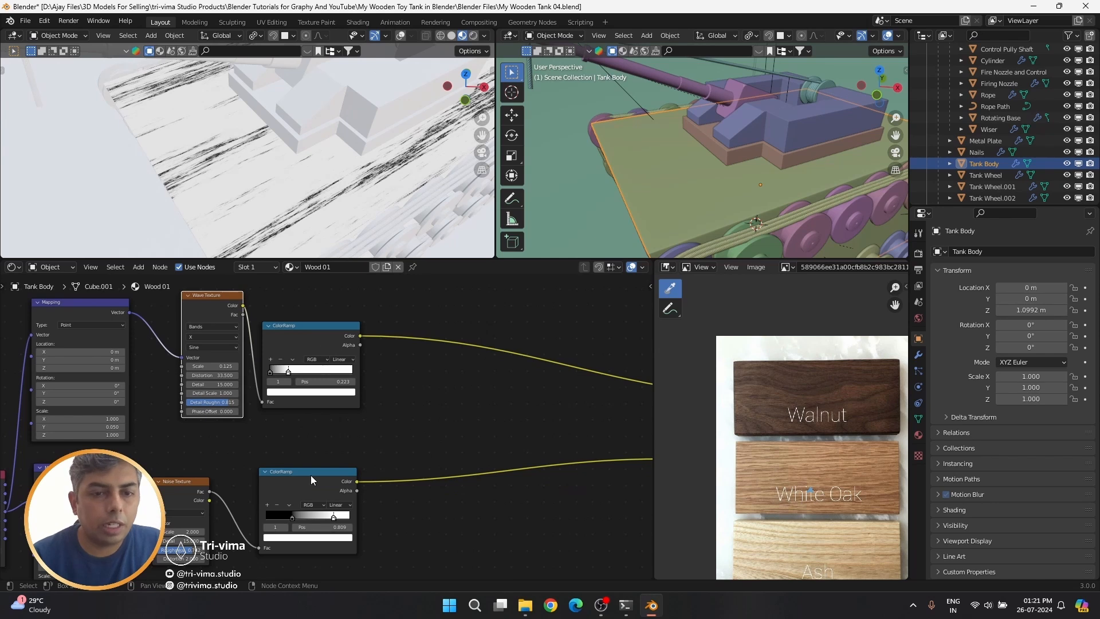
Combine the wave ColorRamp and the noise ColorRamp through a new Mix node, placed beside them
{"action": "right_click_drag", "start_coordinate": [304, 336], "coordinate": [303, 482], "text": "ctrl+shift"}
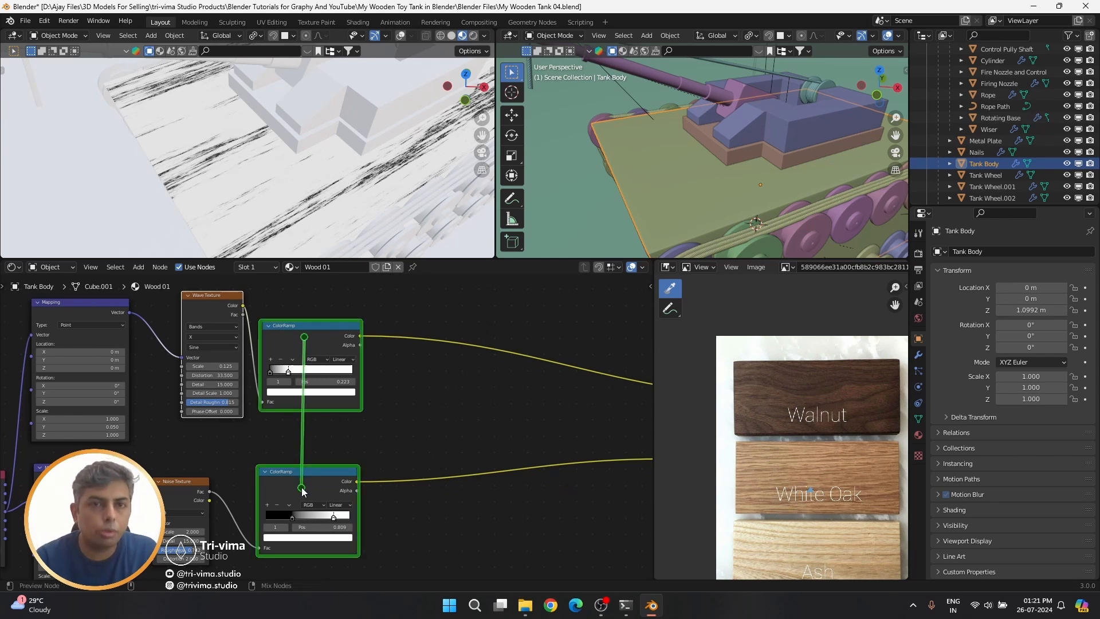
{"action": "right_click_drag", "start_coordinate": [302, 490], "coordinate": [301, 487], "text": "ctrl+shift"}
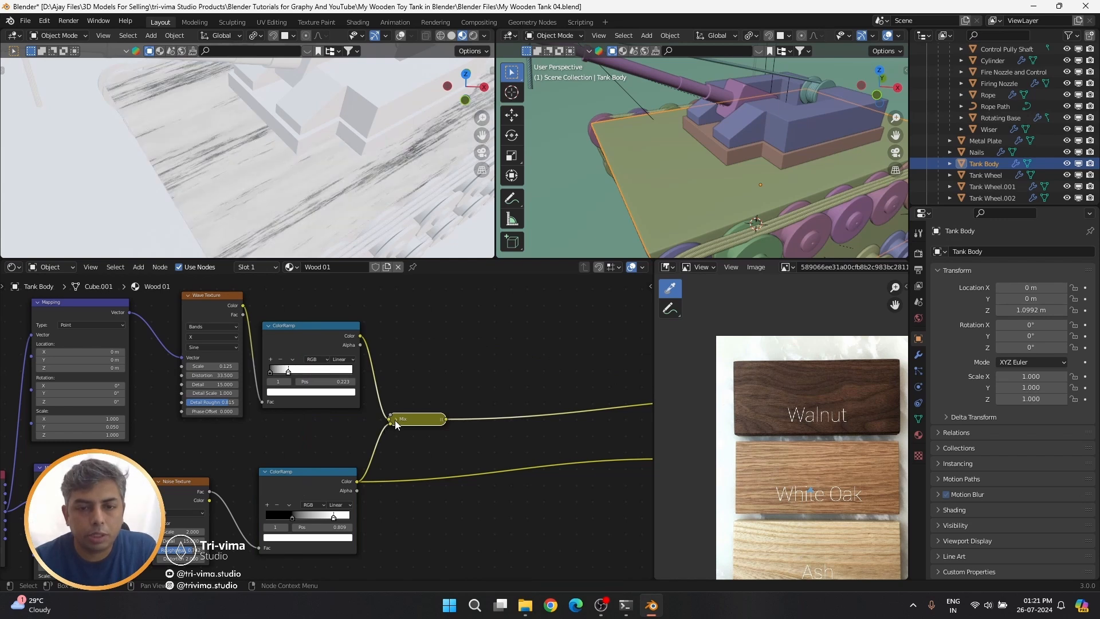
{"action": "left_click_drag", "start_coordinate": [410, 422], "coordinate": [431, 390]}
Try the Mix node's Multiply blend mode with factor 1 and the Linear Light mode
{"action": "left_click", "coordinate": [439, 411]}
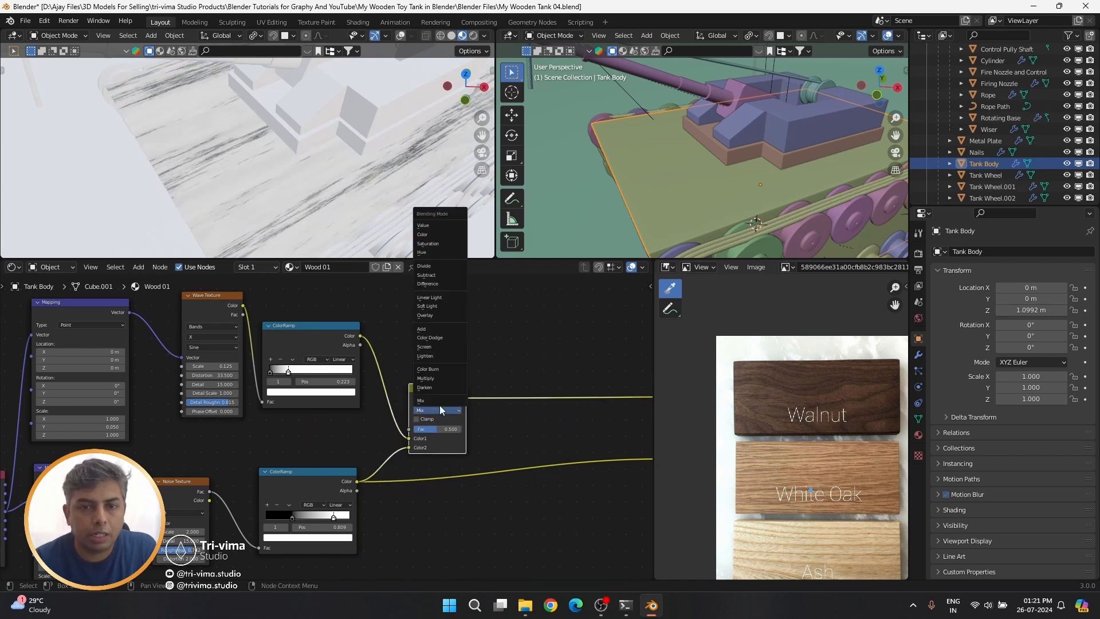
{"action": "left_click", "coordinate": [431, 379]}
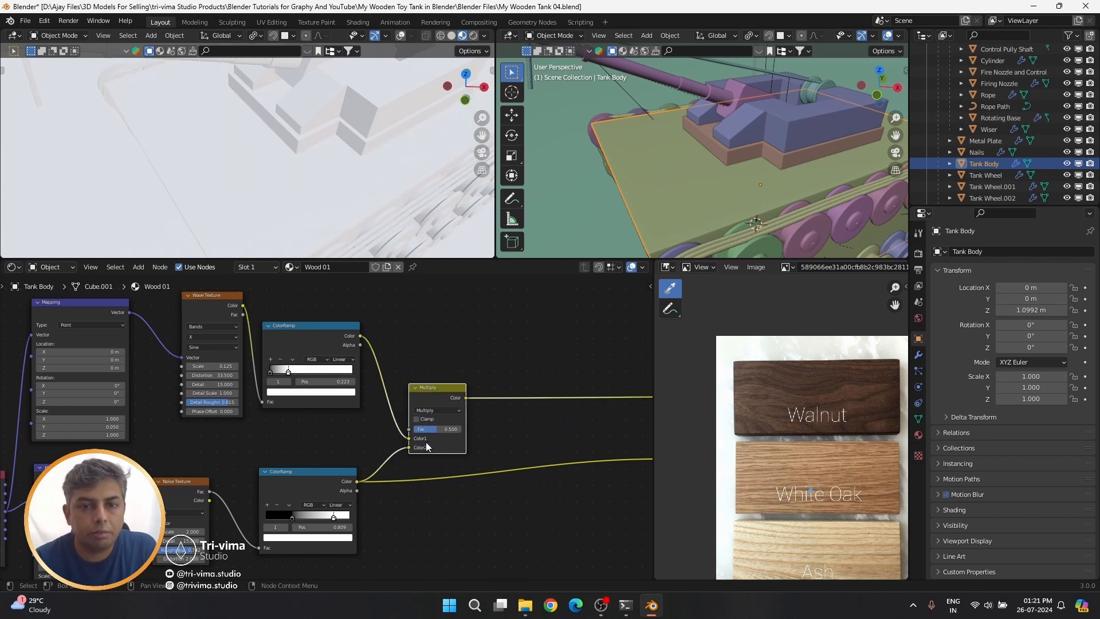
{"action": "left_click_drag", "start_coordinate": [435, 429], "coordinate": [461, 429]}
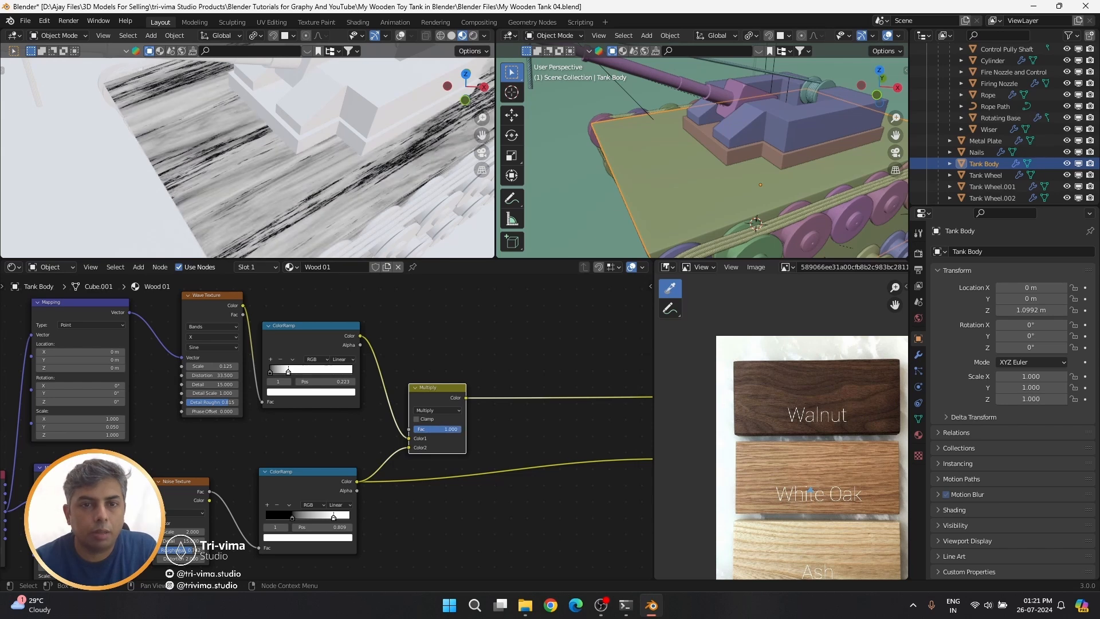
{"action": "scroll", "coordinate": [301, 170], "scroll_direction": "down", "scroll_amount": 3}
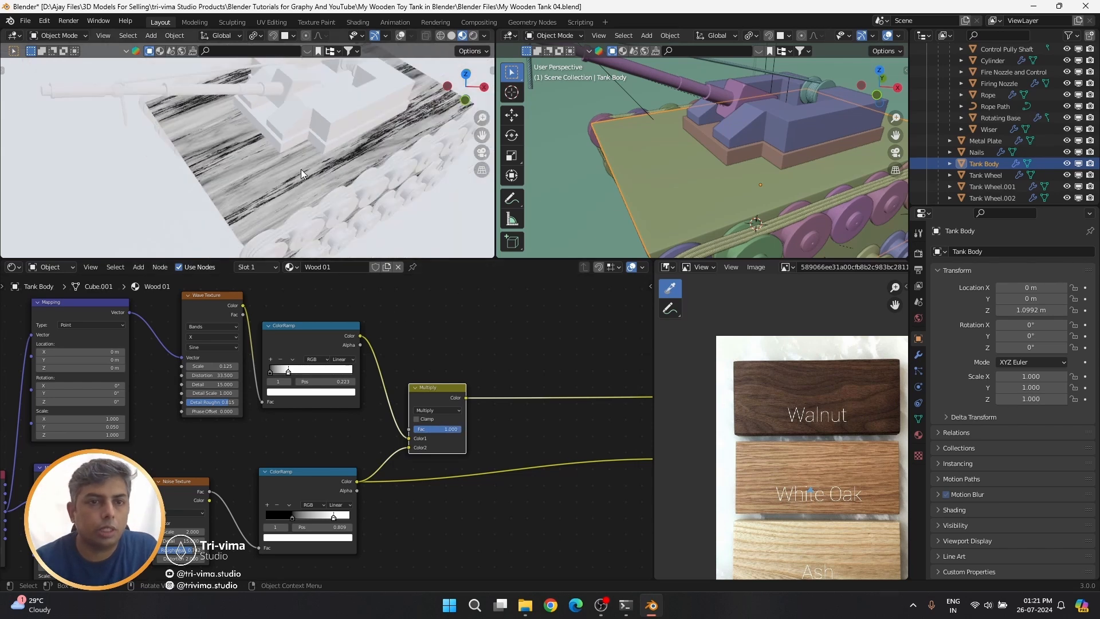
{"action": "left_click", "coordinate": [438, 409]}
{"action": "left_click", "coordinate": [439, 300]}
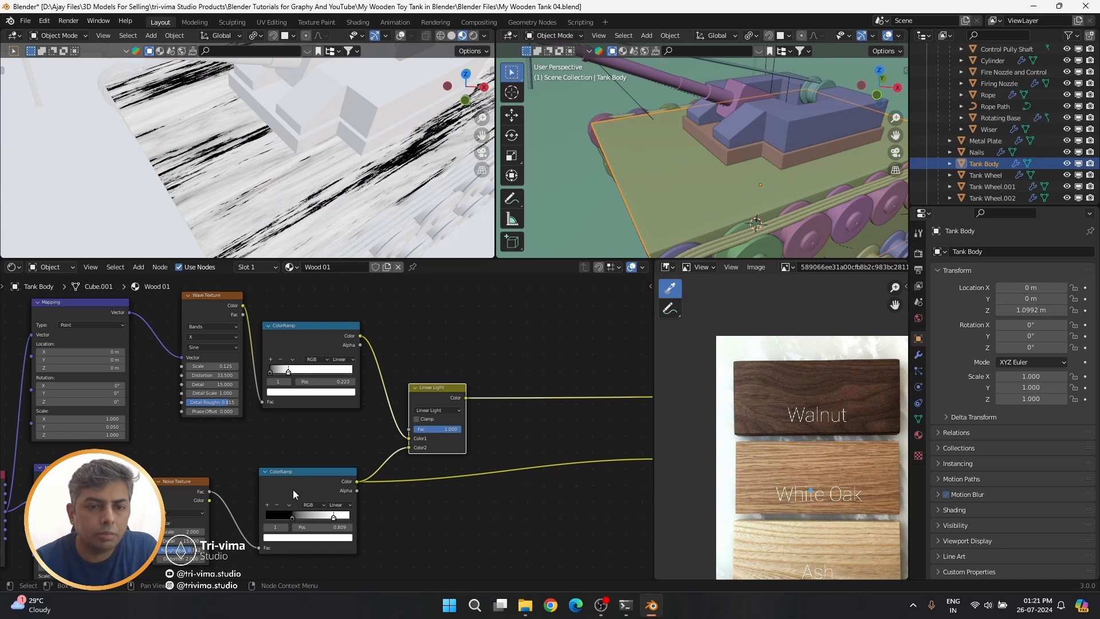
Move the noise ColorRamp's black stop closer to the ramp's start and darken its white stop to value 0.498
{"action": "left_click_drag", "start_coordinate": [291, 518], "coordinate": [277, 516]}
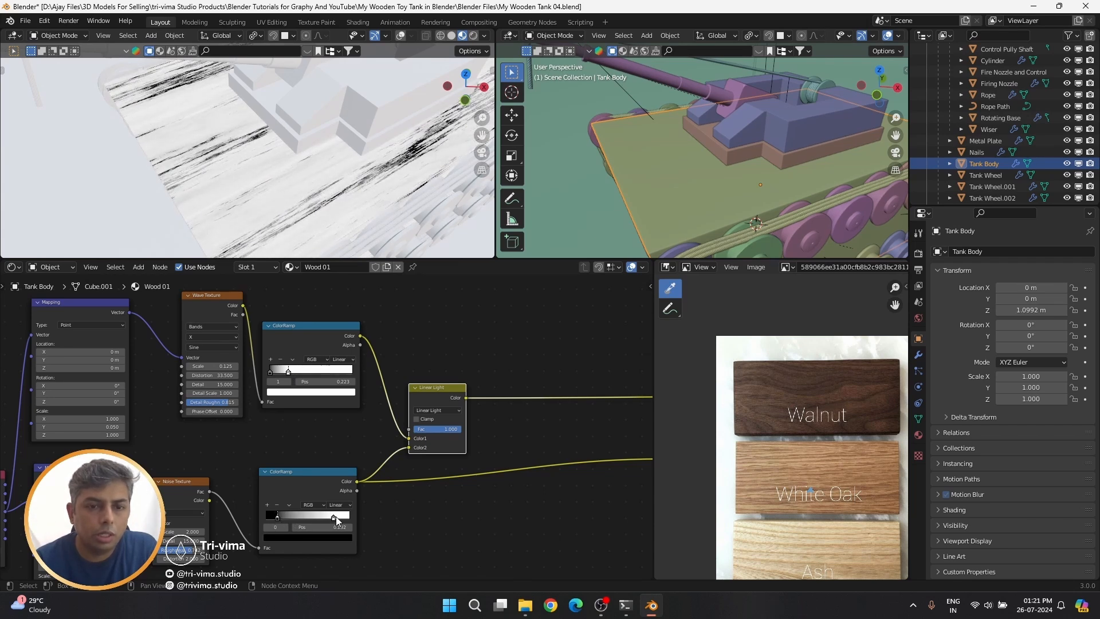
{"action": "left_click", "coordinate": [334, 517]}
{"action": "left_click", "coordinate": [335, 537]}
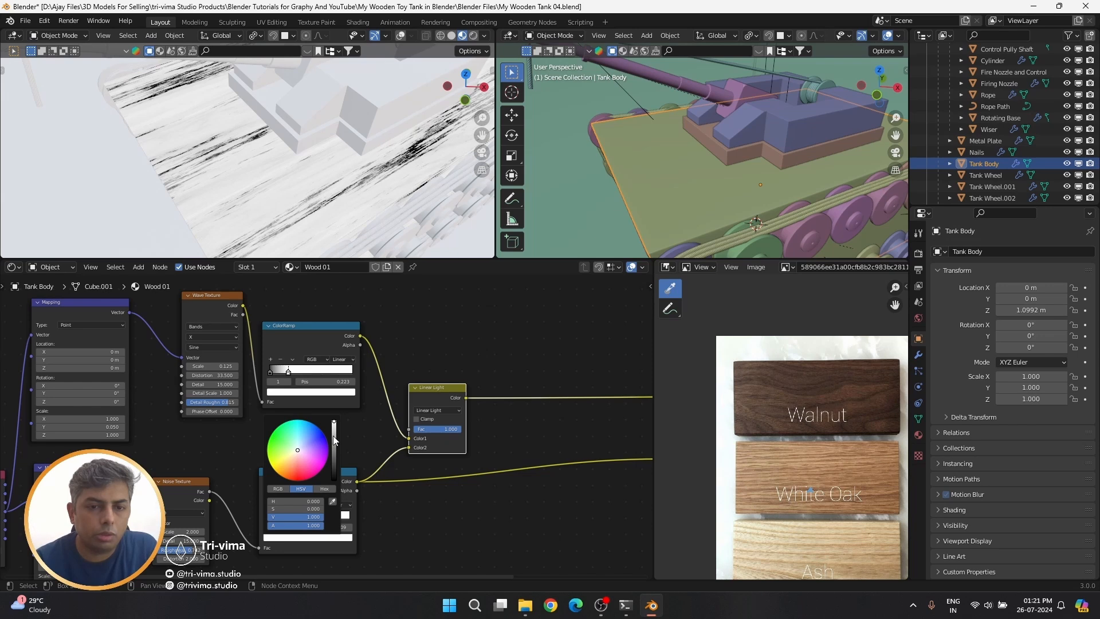
{"action": "mouse_move", "coordinate": [335, 440]}
{"action": "left_mouse_down"}
{"action": "mouse_move", "coordinate": [334, 461]}
{"action": "mouse_move", "coordinate": [334, 435]}
{"action": "left_mouse_up"}
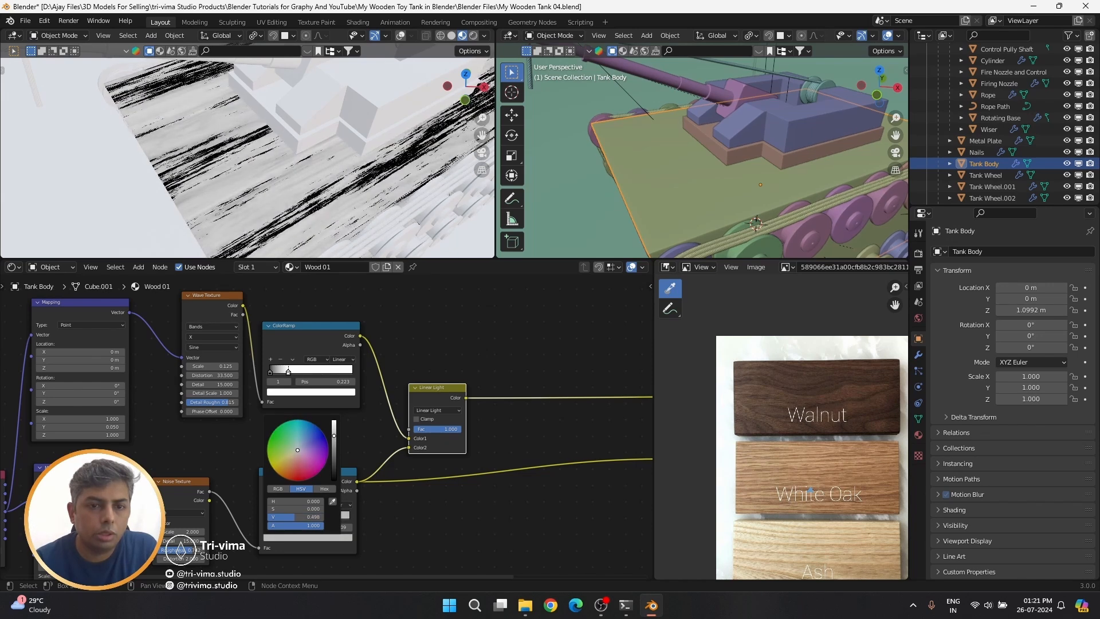
Try Multiply on the ColorRamp blend, set its mode to Mix, and restore the noise ColorRamp's light stop to white
{"action": "left_click", "coordinate": [445, 411]}
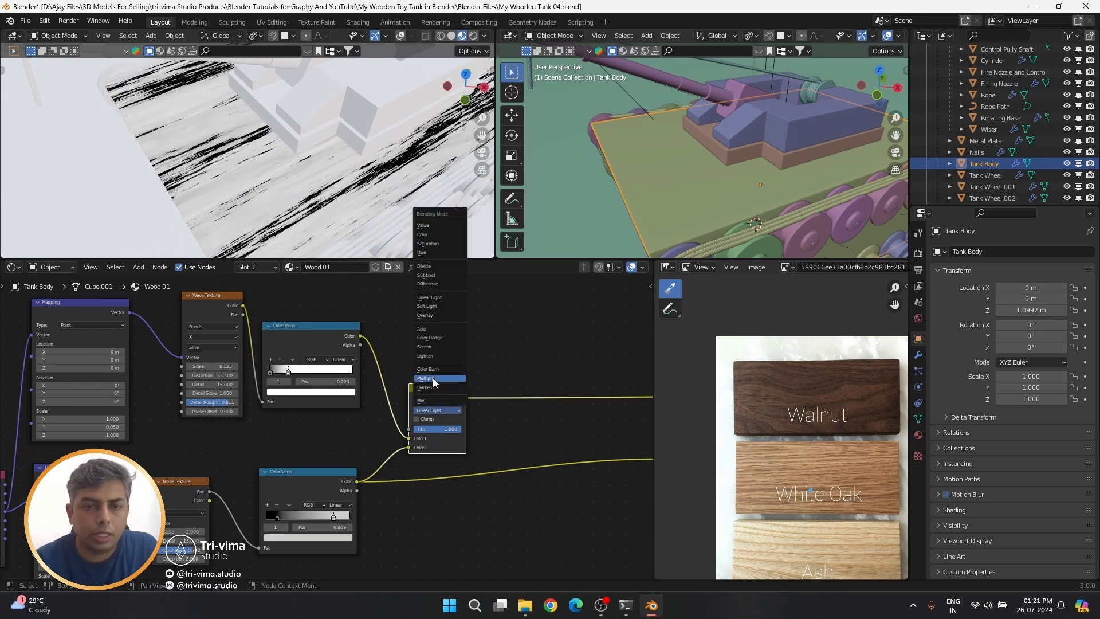
{"action": "left_click", "coordinate": [432, 377]}
{"action": "left_click", "coordinate": [429, 408]}
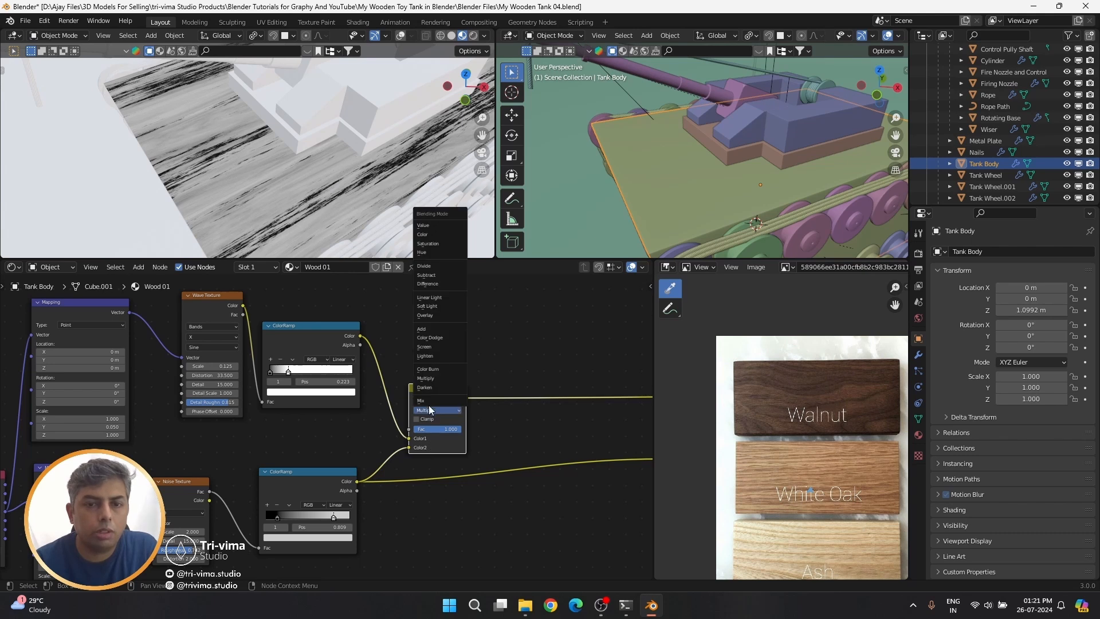
{"action": "left_click", "coordinate": [426, 401]}
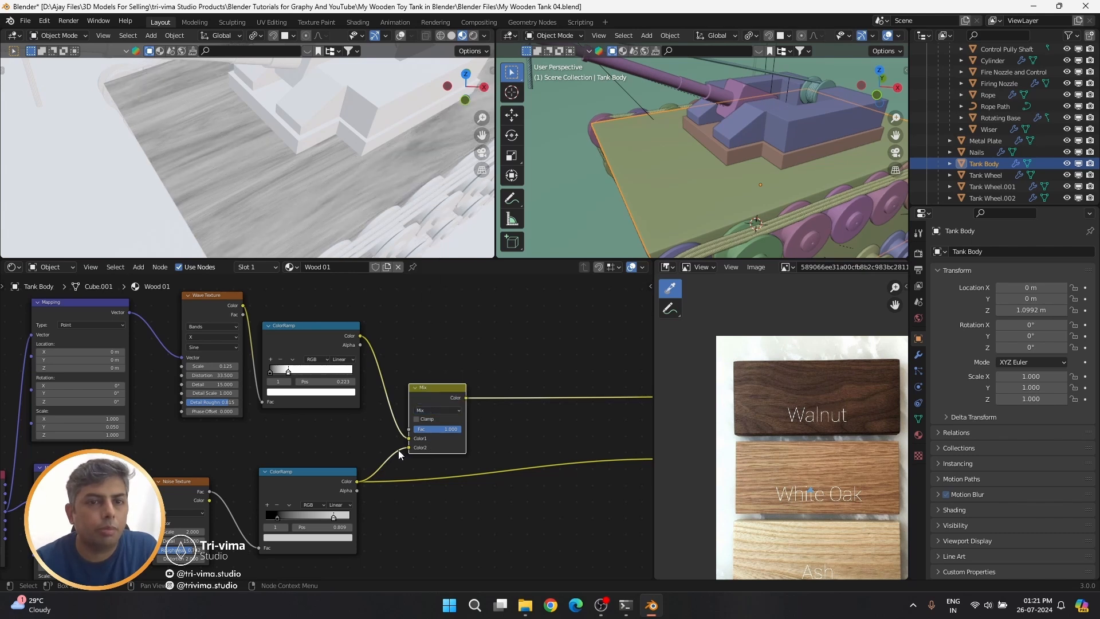
{"action": "left_click", "coordinate": [335, 537]}
{"action": "left_click_drag", "start_coordinate": [334, 433], "coordinate": [334, 423]}
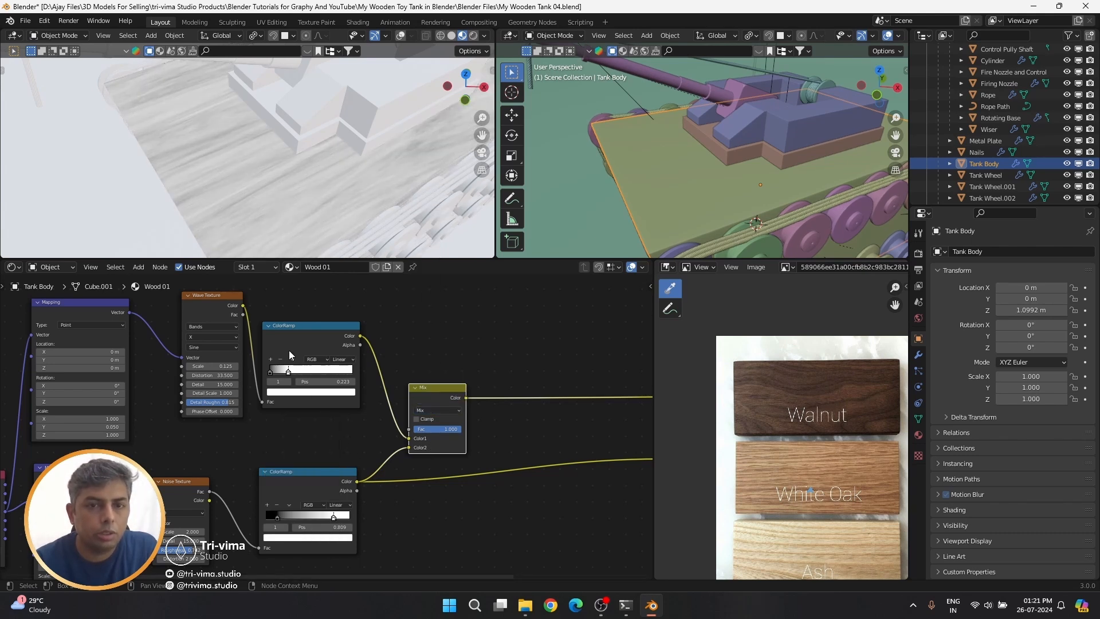
Enable Clamp on the Mix node with factor 0.5, and move the wave ColorRamp's white stop to position 1
{"action": "left_click_drag", "start_coordinate": [270, 376], "coordinate": [308, 376]}
{"action": "left_click_drag", "start_coordinate": [436, 429], "coordinate": [417, 429]}
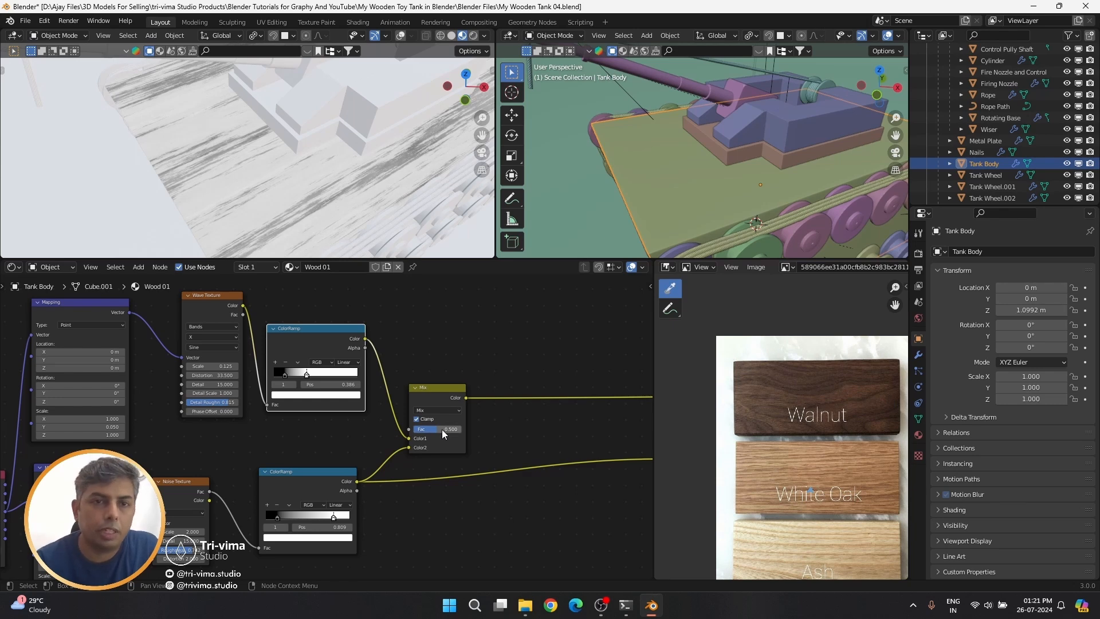
{"action": "left_click_drag", "start_coordinate": [278, 375], "coordinate": [386, 374]}
Connect the Mix node's color to the Principled BSDF's Base Color and preview the full shader
{"action": "scroll", "coordinate": [476, 350], "scroll_direction": "down", "scroll_amount": 1}
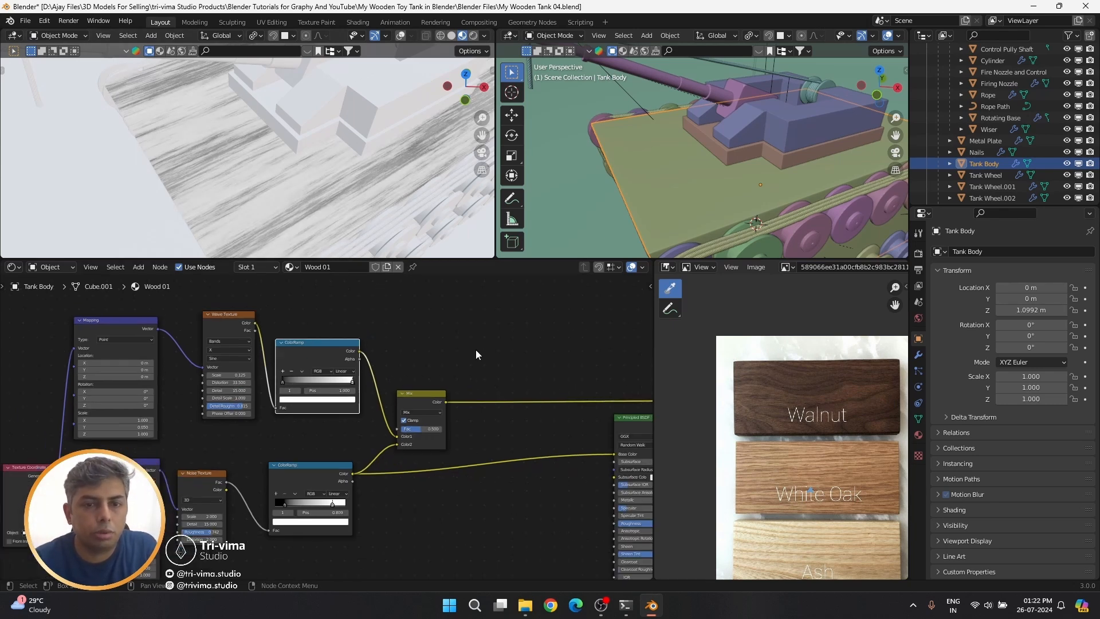
{"action": "middle_click_drag", "start_coordinate": [476, 349], "coordinate": [266, 359]}
{"action": "left_click_drag", "start_coordinate": [239, 394], "coordinate": [408, 445]}
{"action": "left_click", "coordinate": [435, 424], "text": "ctrl+shift"}
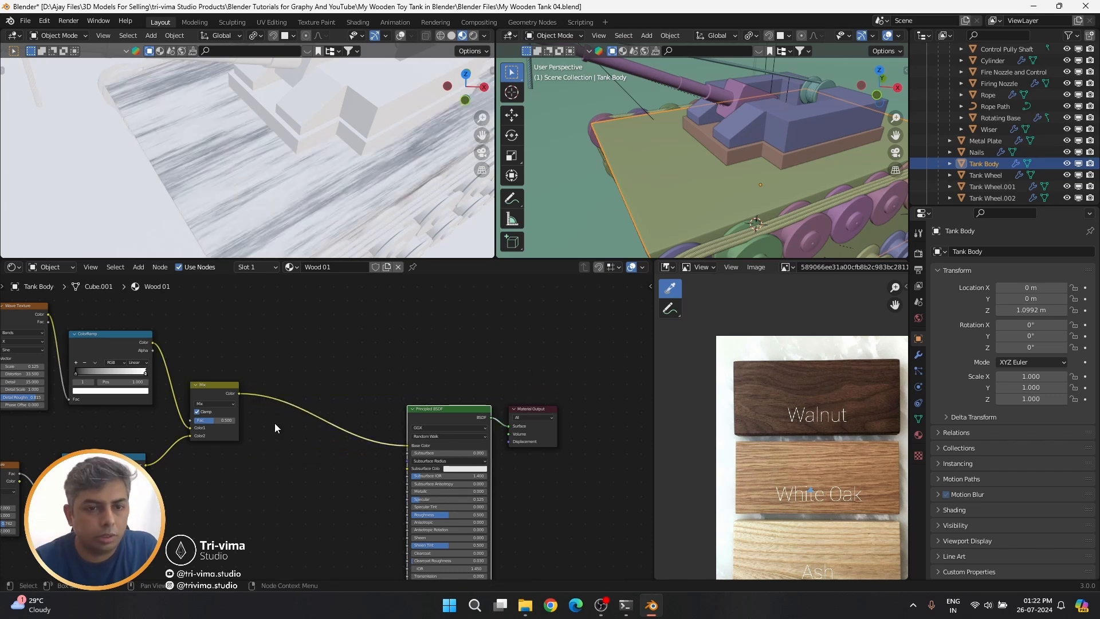
Insert a MixRGB node before the Principled BSDF and feed the existing Mix node's color into its Fac input
{"action": "middle_click_drag", "start_coordinate": [265, 370], "coordinate": [308, 370]}
{"action": "key", "text": "shift+a"}
{"action": "left_click", "coordinate": [308, 369]}
{"action": "type", "text": "mix"}
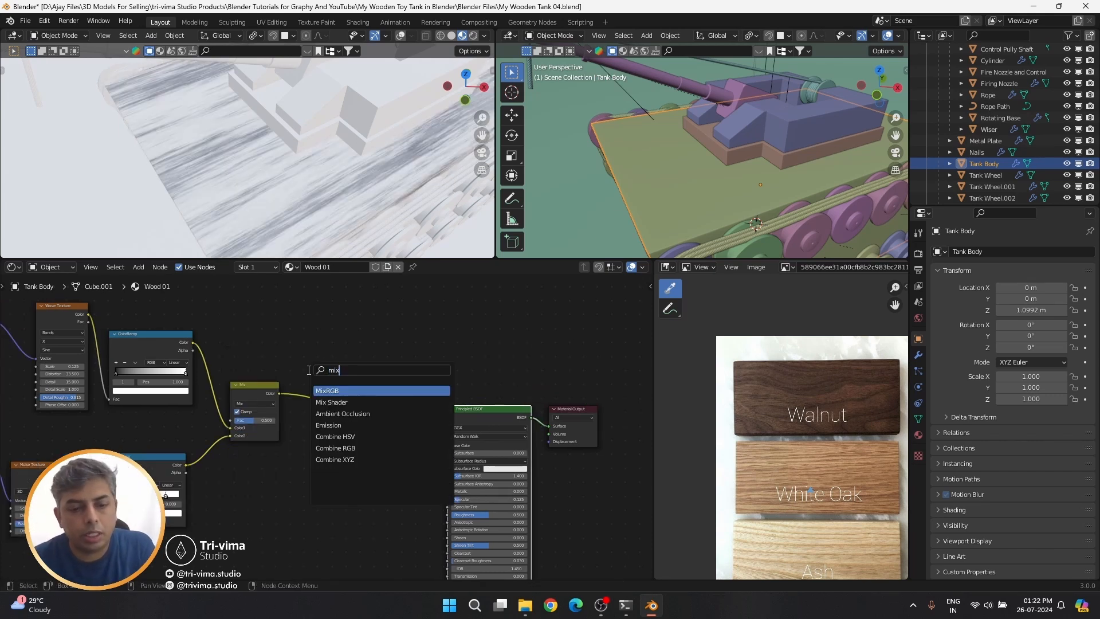
{"action": "key", "text": "Return"}
{"action": "left_click", "coordinate": [345, 420]}
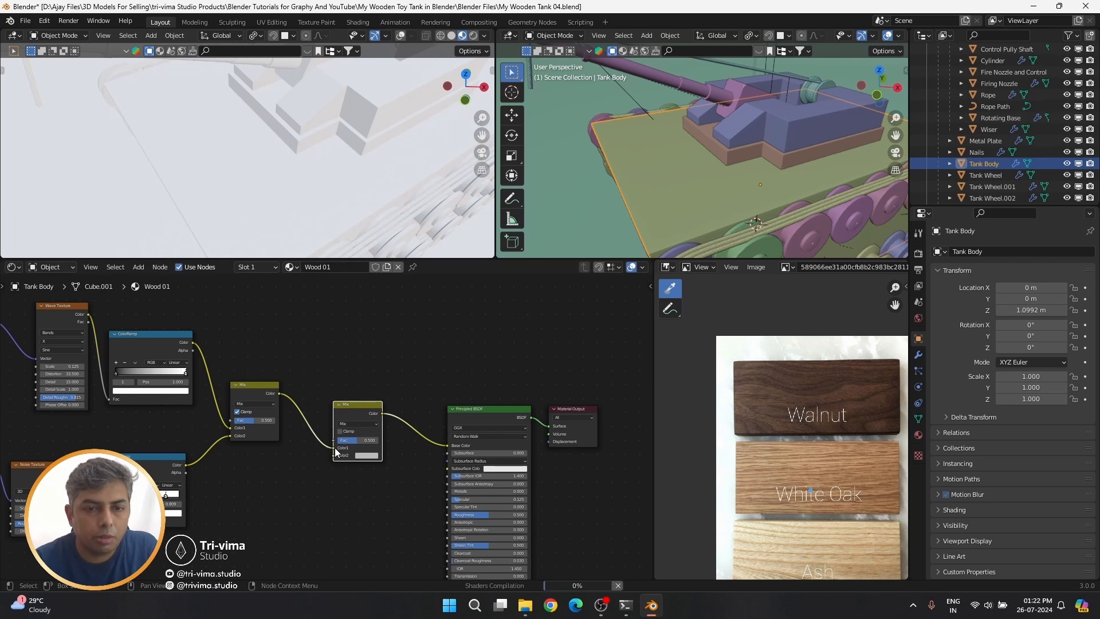
{"action": "left_click_drag", "start_coordinate": [321, 439], "coordinate": [332, 441]}
Sample two browns from the Walnut swatch in the reference image for the new Mix node's Color1 and Color2
{"action": "scroll", "coordinate": [332, 441], "scroll_direction": "up", "scroll_amount": 3}
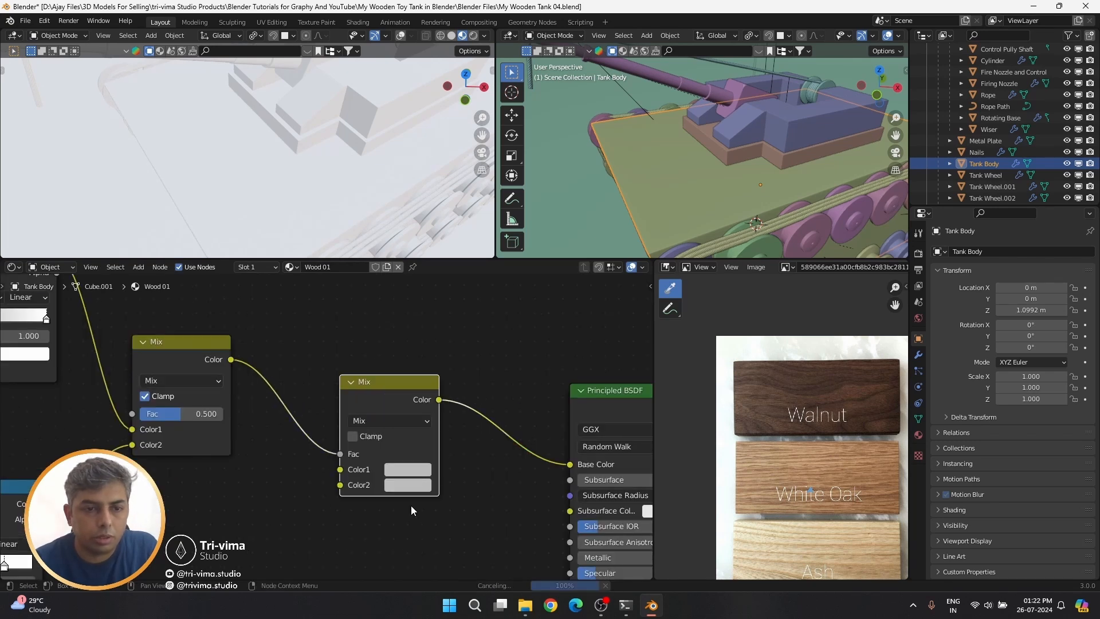
{"action": "left_click", "coordinate": [404, 469]}
{"action": "left_click_drag", "start_coordinate": [448, 370], "coordinate": [430, 352]}
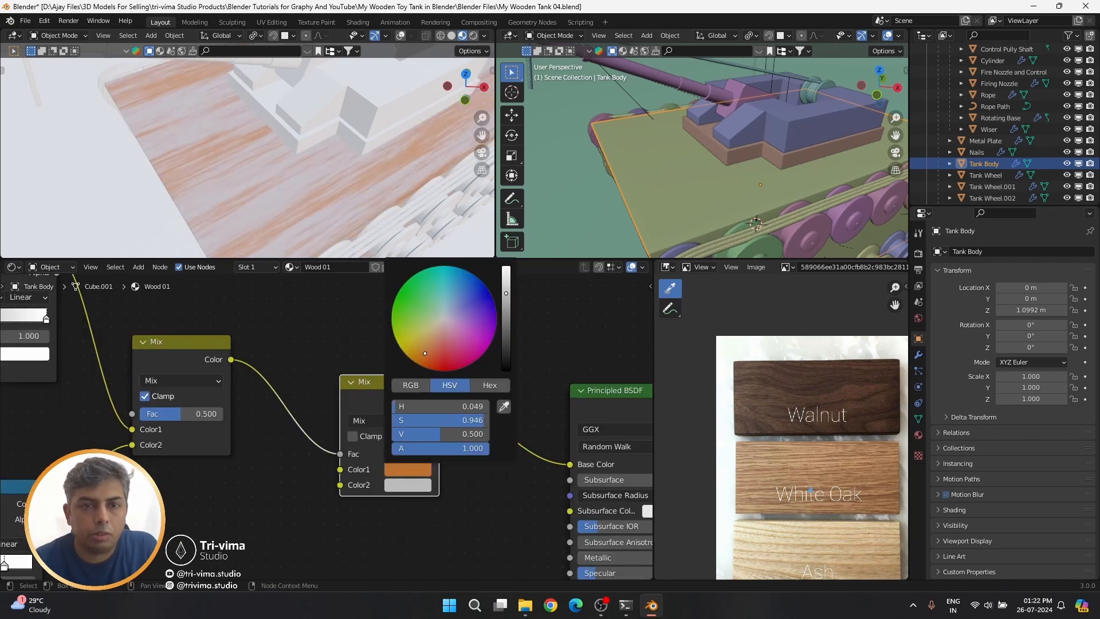
{"action": "left_click", "coordinate": [504, 407]}
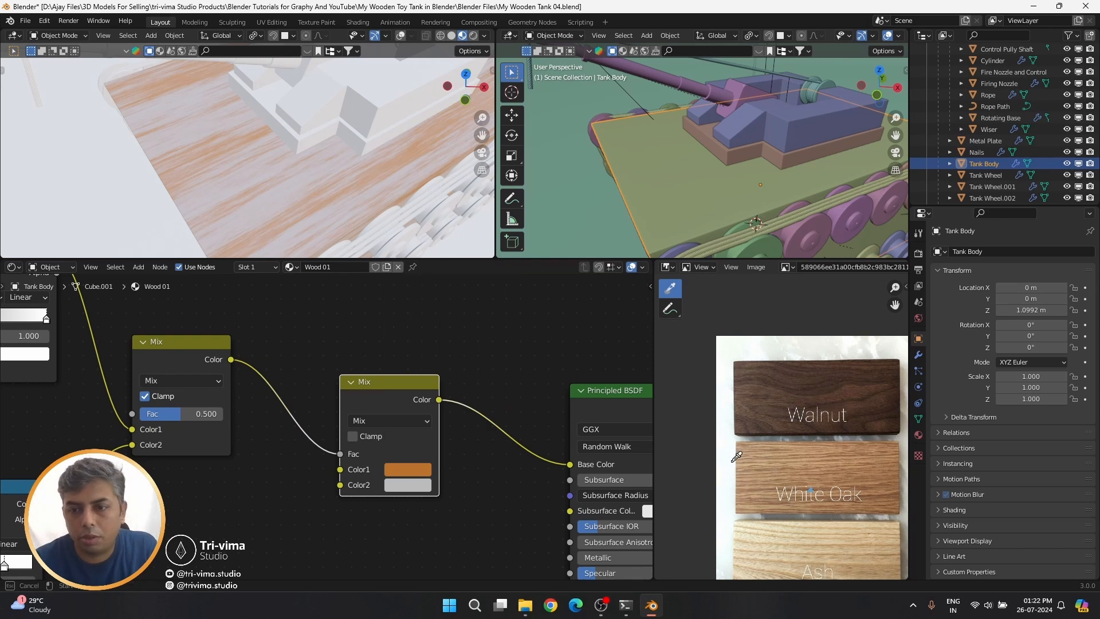
{"action": "left_click", "coordinate": [811, 386]}
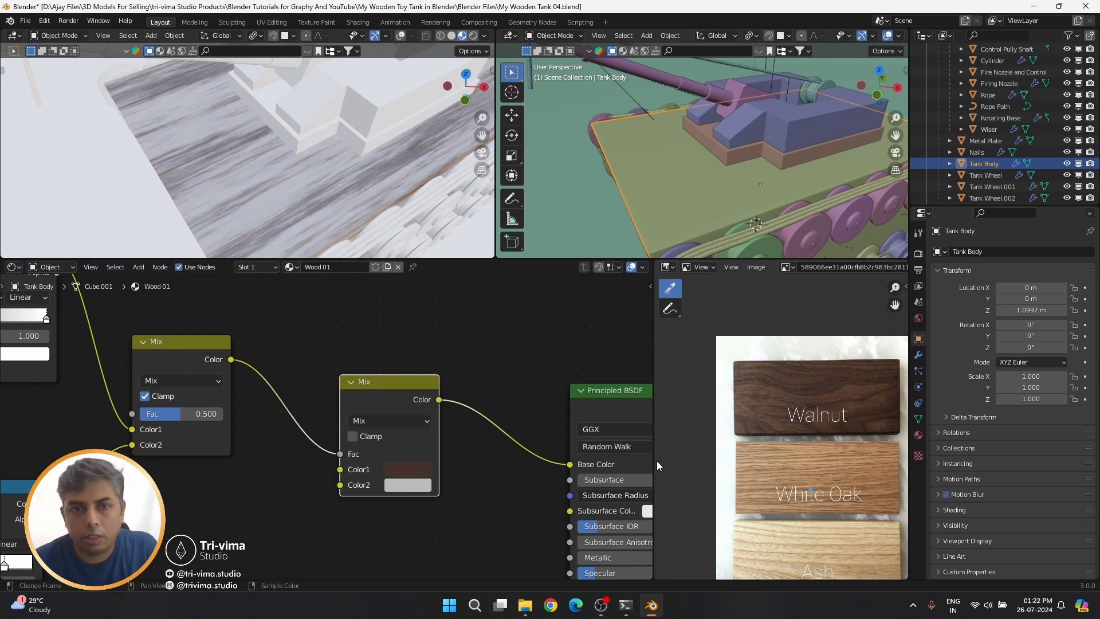
{"action": "left_click", "coordinate": [414, 485]}
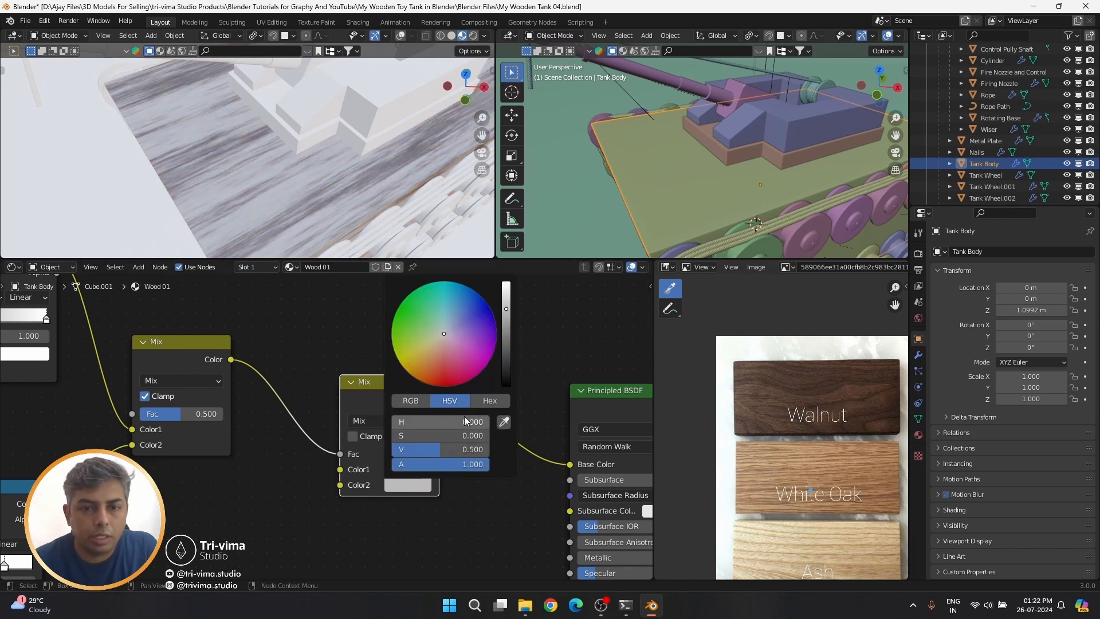
{"action": "left_click", "coordinate": [508, 421]}
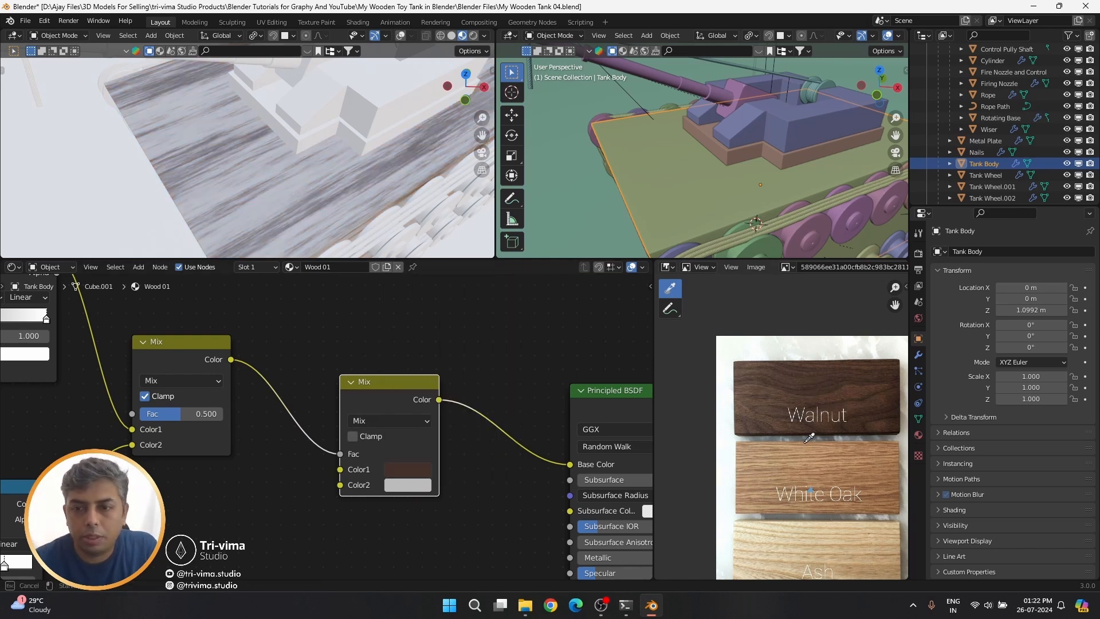
{"action": "left_click", "coordinate": [776, 421]}
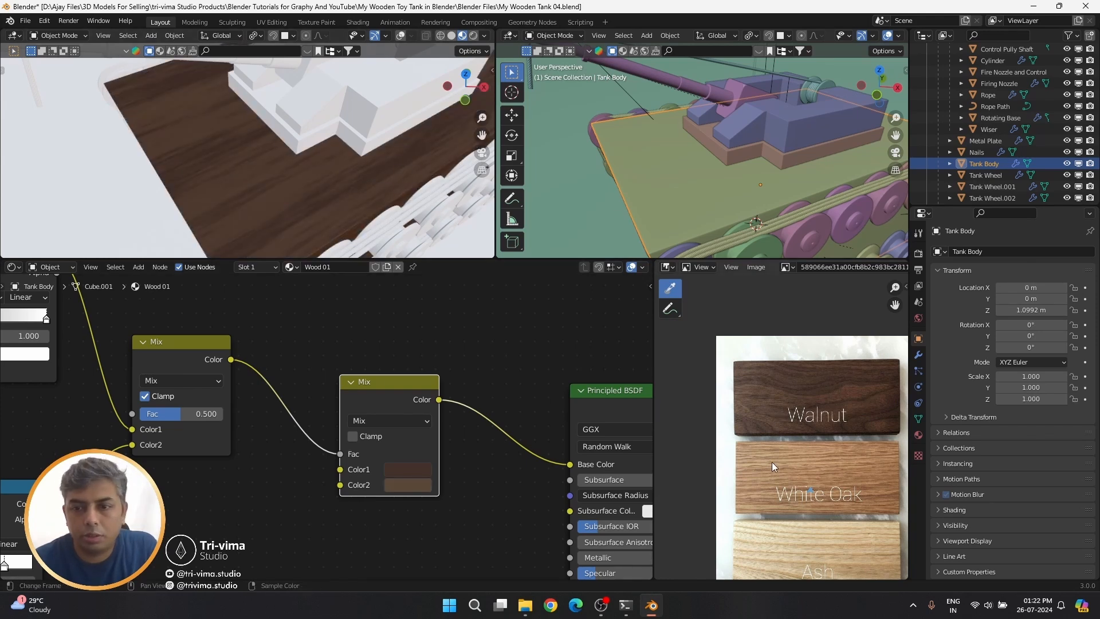
Sample the new Mix node's Color1 and Color2 from the White Oak swatch in the reference image
{"action": "scroll", "coordinate": [784, 444], "scroll_direction": "up", "scroll_amount": 4}
{"action": "left_click", "coordinate": [423, 465]}
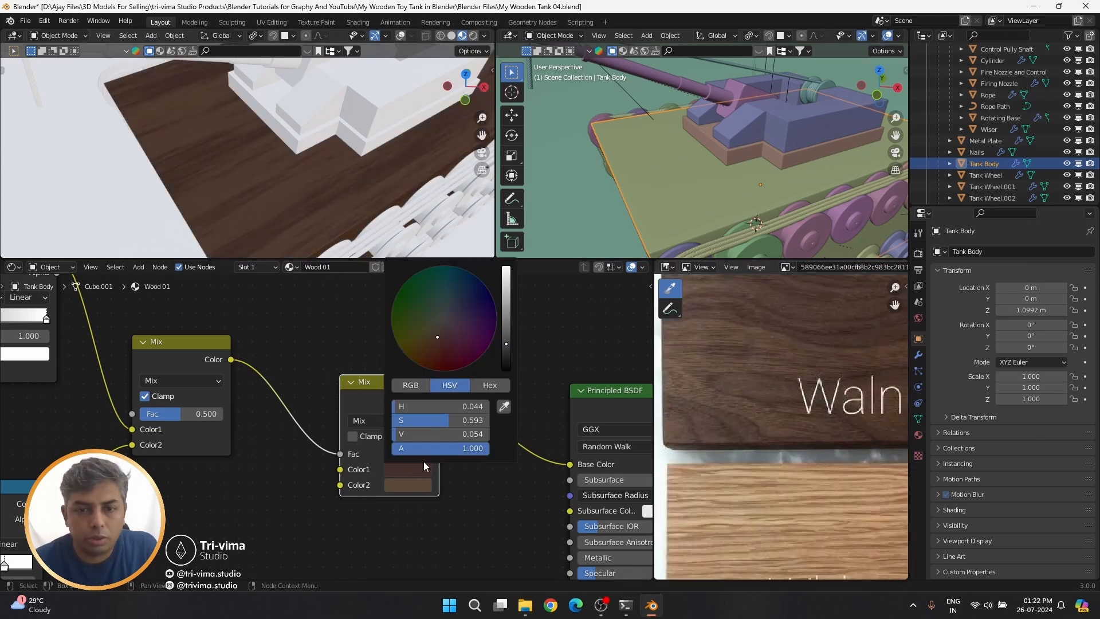
{"action": "left_click", "coordinate": [505, 408]}
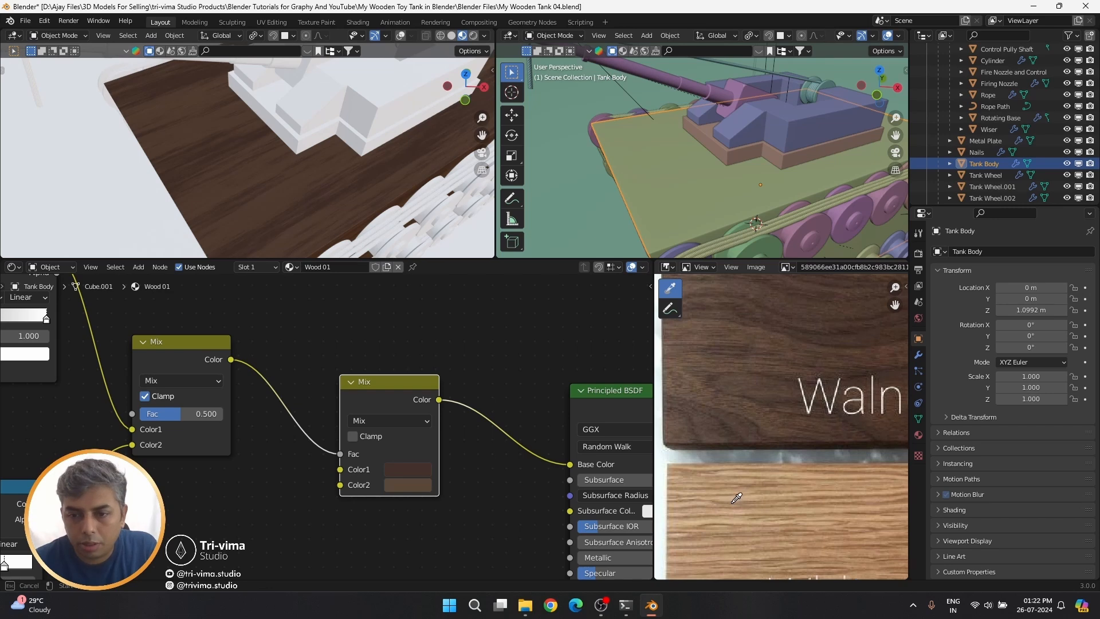
{"action": "left_click", "coordinate": [736, 497]}
{"action": "left_click", "coordinate": [407, 485]}
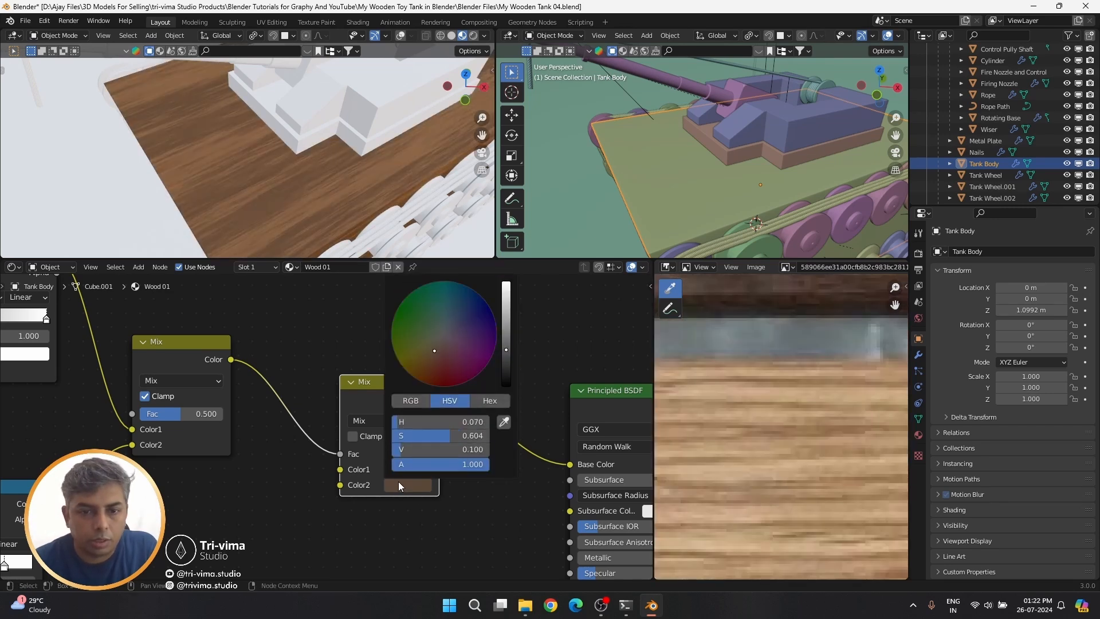
{"action": "left_click", "coordinate": [504, 423]}
Set the Wave Texture's distortion to 80.1 and its detail scale to 0.5
{"action": "scroll", "coordinate": [315, 215], "scroll_direction": "down", "scroll_amount": 5}
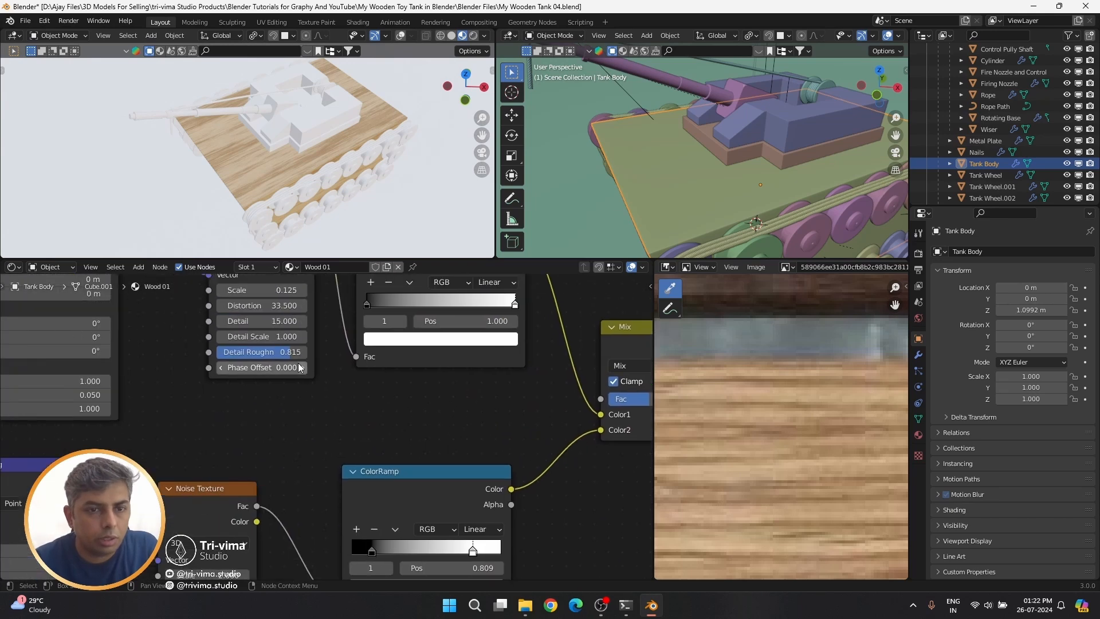
{"action": "left_click", "coordinate": [269, 306]}
{"action": "type", "text": "80.1"}
{"action": "key", "text": "Return"}
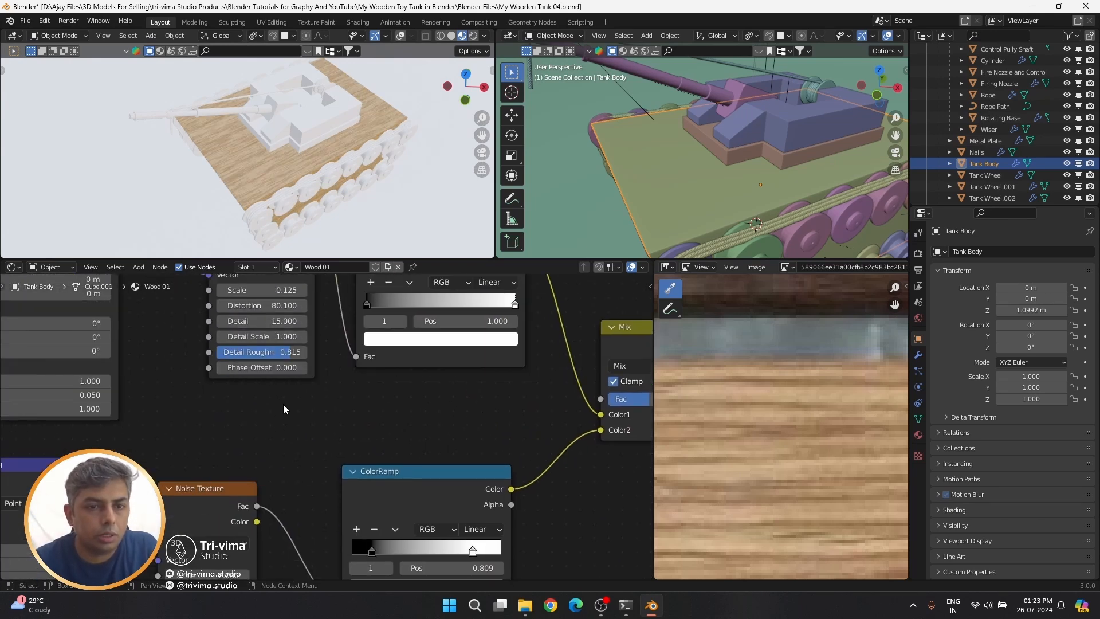
{"action": "middle_click_drag", "start_coordinate": [284, 408], "coordinate": [306, 511]}
{"action": "left_click_drag", "start_coordinate": [286, 440], "coordinate": [235, 439]}
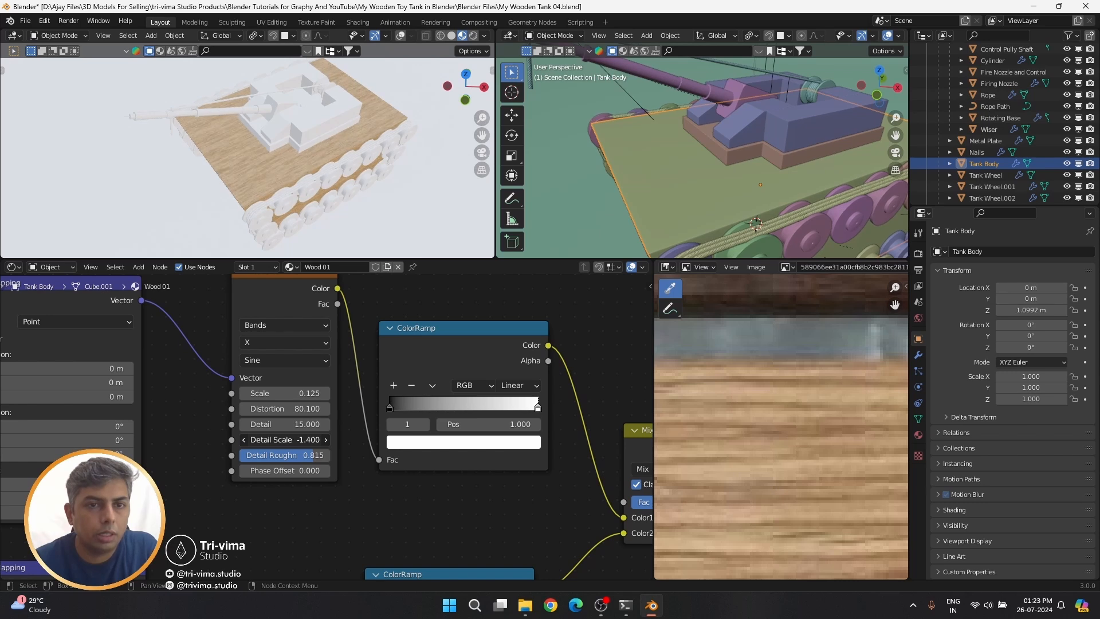
{"action": "left_click", "coordinate": [296, 440]}
{"action": "type", "text": "0."}
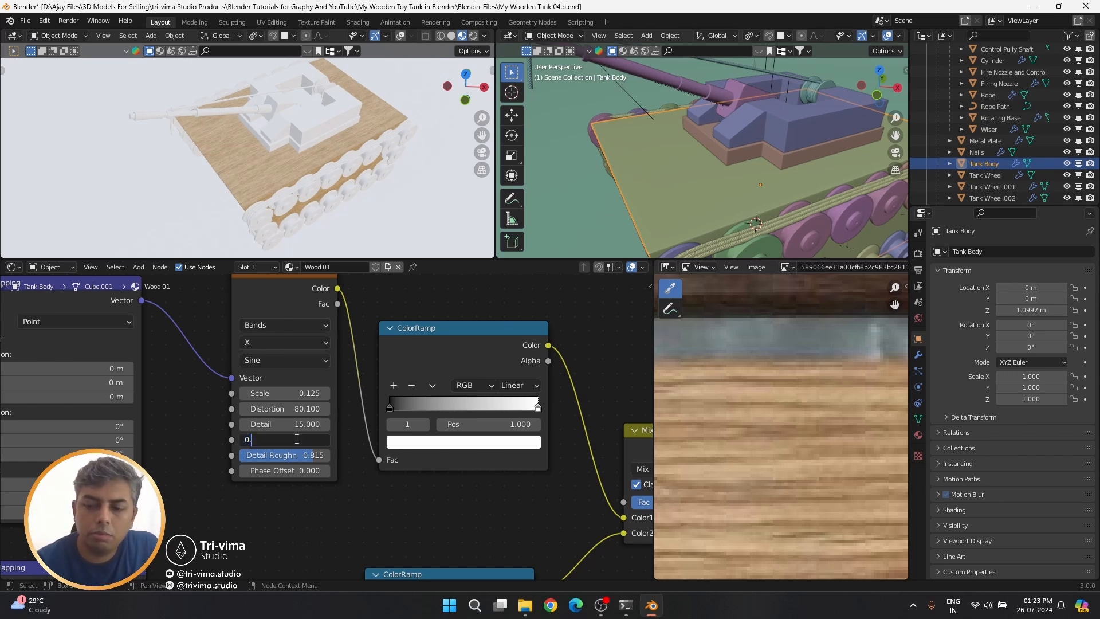
{"action": "type", "text": "5"}
{"action": "key", "text": "Return"}
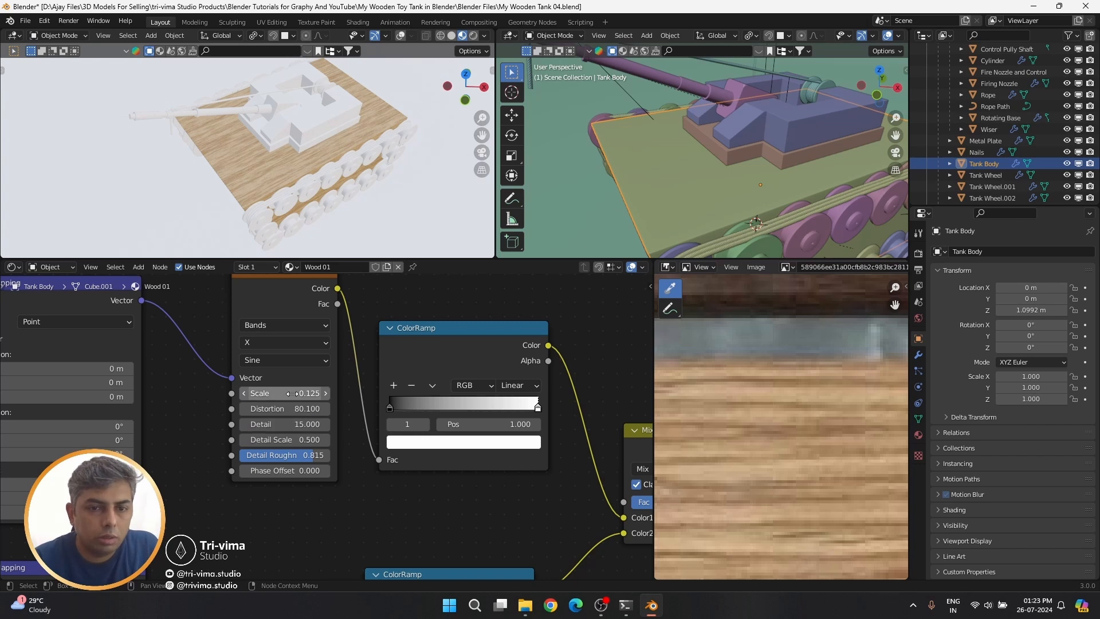
Set the Wave Texture's scale to 0.05
{"action": "left_click_drag", "start_coordinate": [287, 393], "coordinate": [312, 393]}
{"action": "left_click", "coordinate": [293, 393]}
{"action": "type", "text": "0.05"}
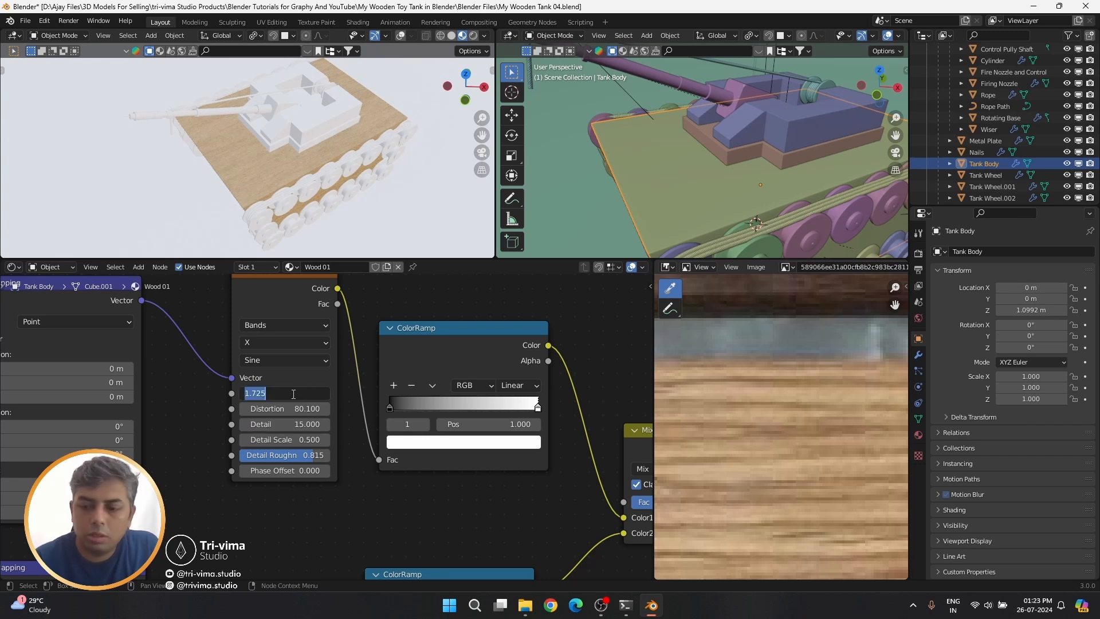
{"action": "key", "text": "Return"}
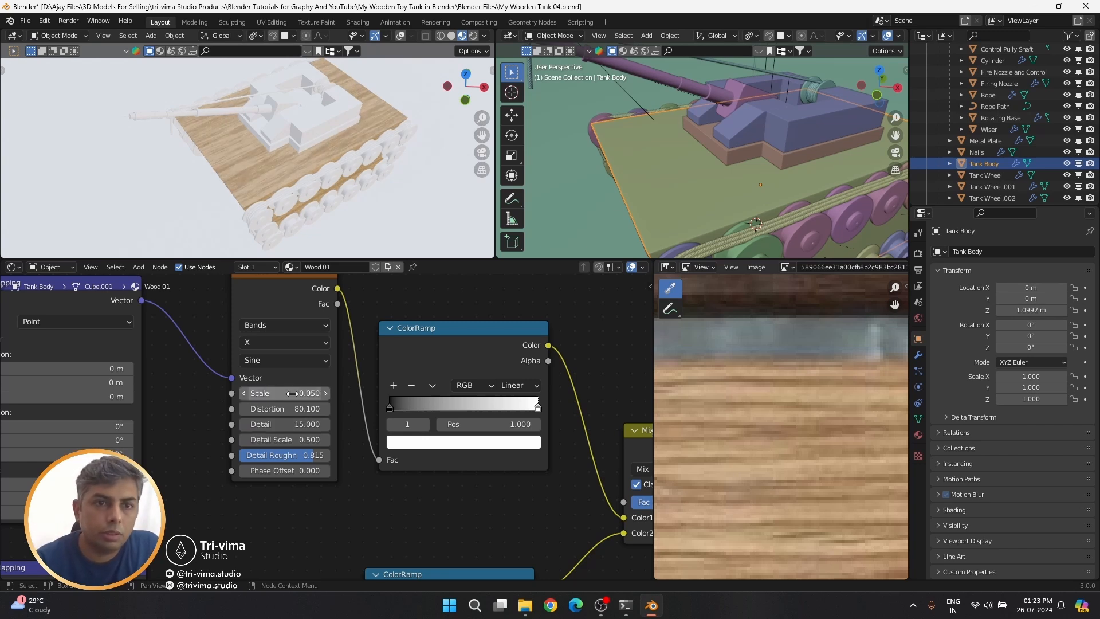
{"action": "scroll", "coordinate": [265, 172], "scroll_direction": "up", "scroll_amount": 3}
{"action": "scroll", "coordinate": [265, 167], "scroll_direction": "up", "scroll_amount": 3}
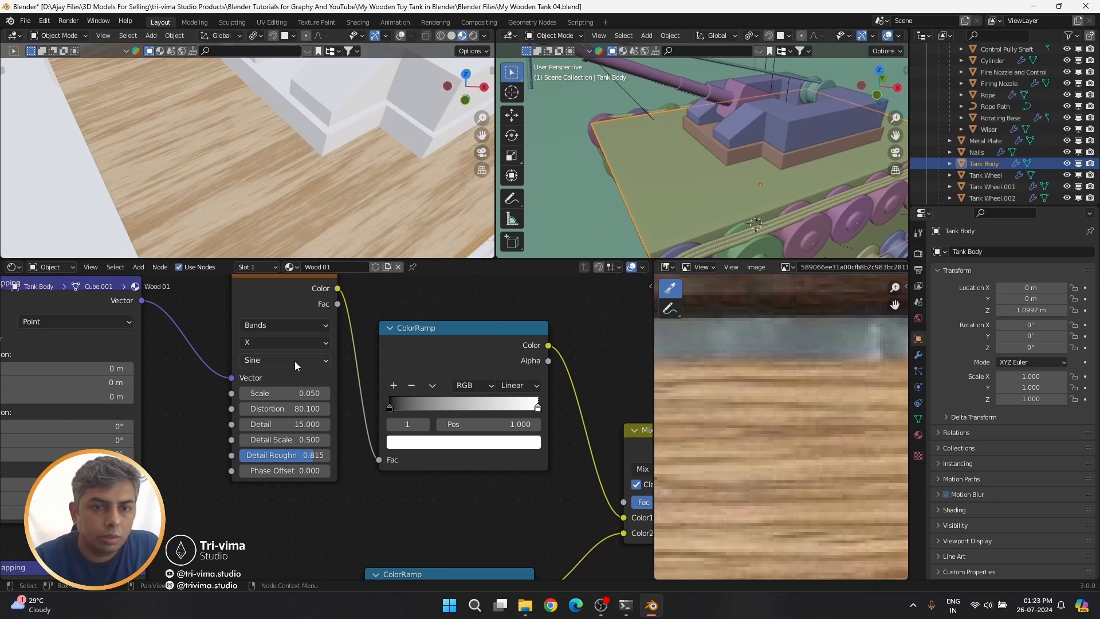
Move the wave ColorRamp's white stop to about 0.159, and bring the noise ColorRamp's black stop inward and its white stop to about 0.664
{"action": "left_click_drag", "start_coordinate": [538, 407], "coordinate": [408, 409]}
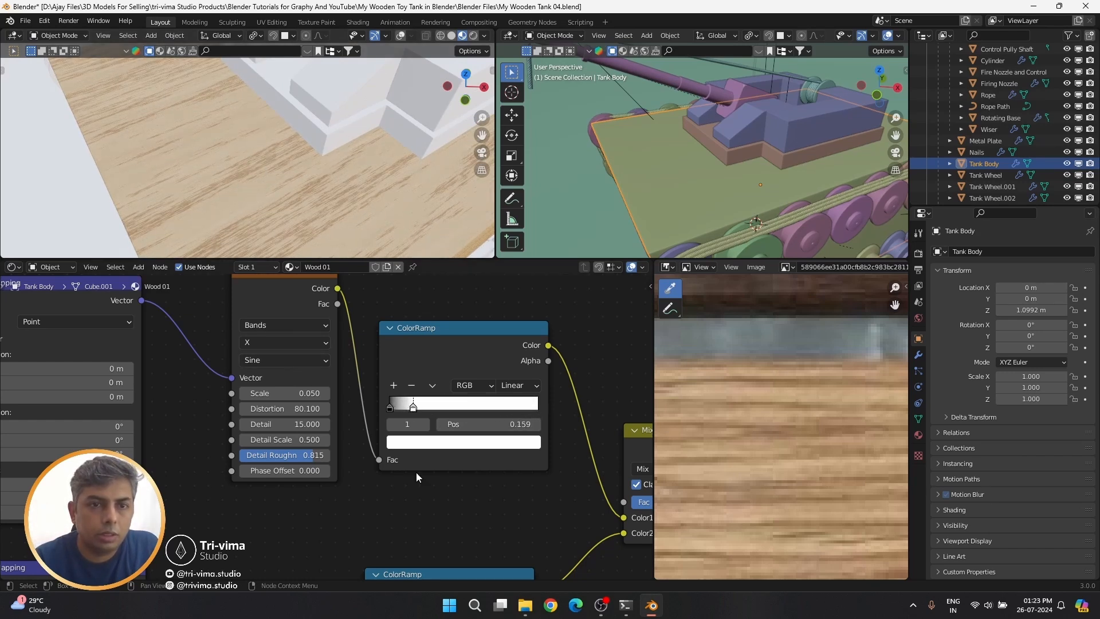
{"action": "middle_click_drag", "start_coordinate": [416, 472], "coordinate": [197, 462]}
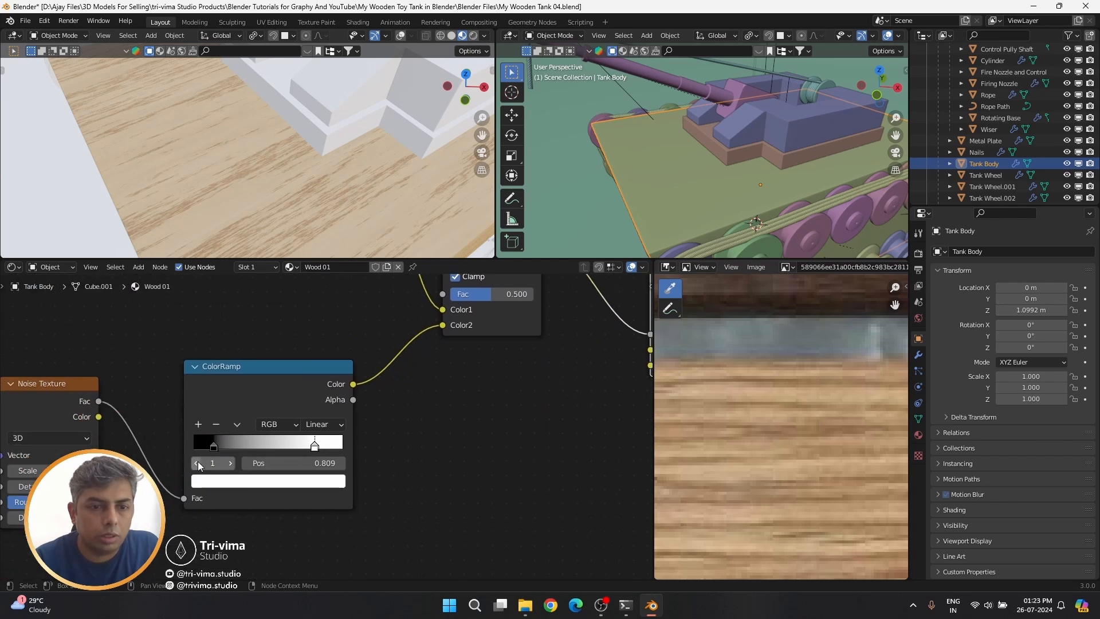
{"action": "left_click_drag", "start_coordinate": [213, 447], "coordinate": [285, 452]}
{"action": "middle_click_drag", "start_coordinate": [196, 462], "coordinate": [366, 490]}
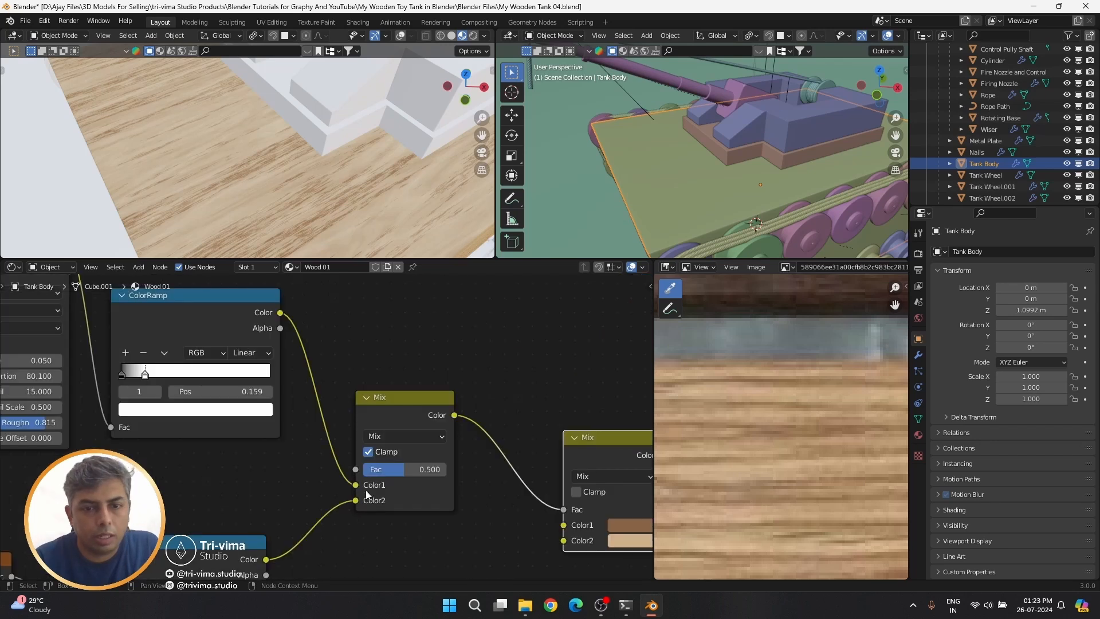
Set the texture Mix node's Fac to about 0.742 and darken the brown Color1 of the Mix node feeding the Principled BSDF
{"action": "left_click_drag", "start_coordinate": [378, 469], "coordinate": [403, 469]}
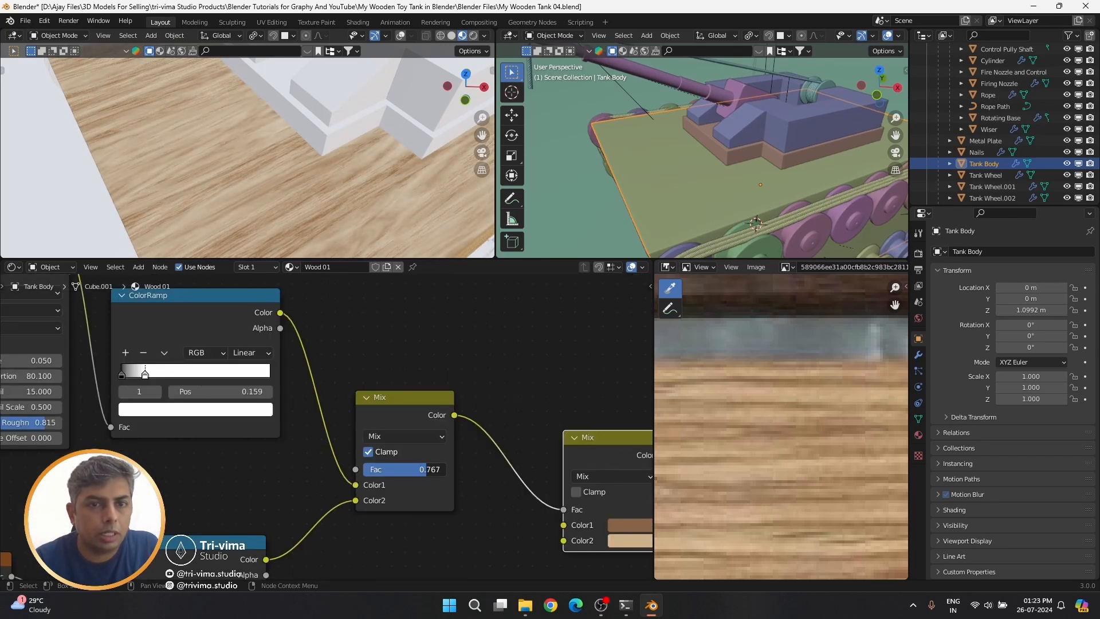
{"action": "scroll", "coordinate": [493, 538], "scroll_direction": "down", "scroll_amount": 3}
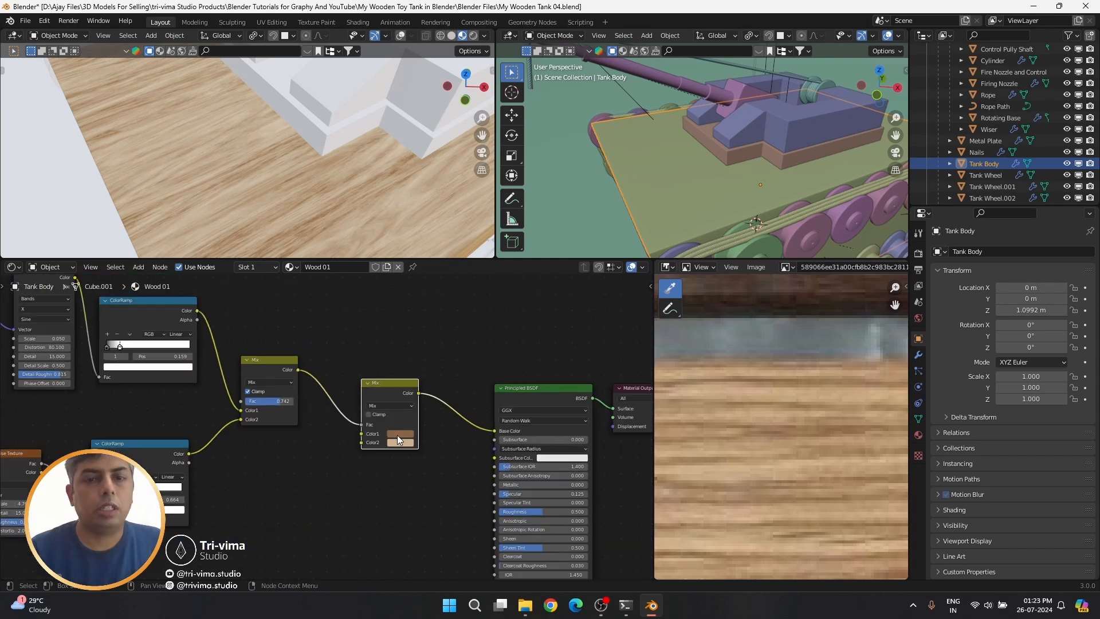
{"action": "left_click", "coordinate": [398, 434]}
{"action": "left_click", "coordinate": [458, 349]}
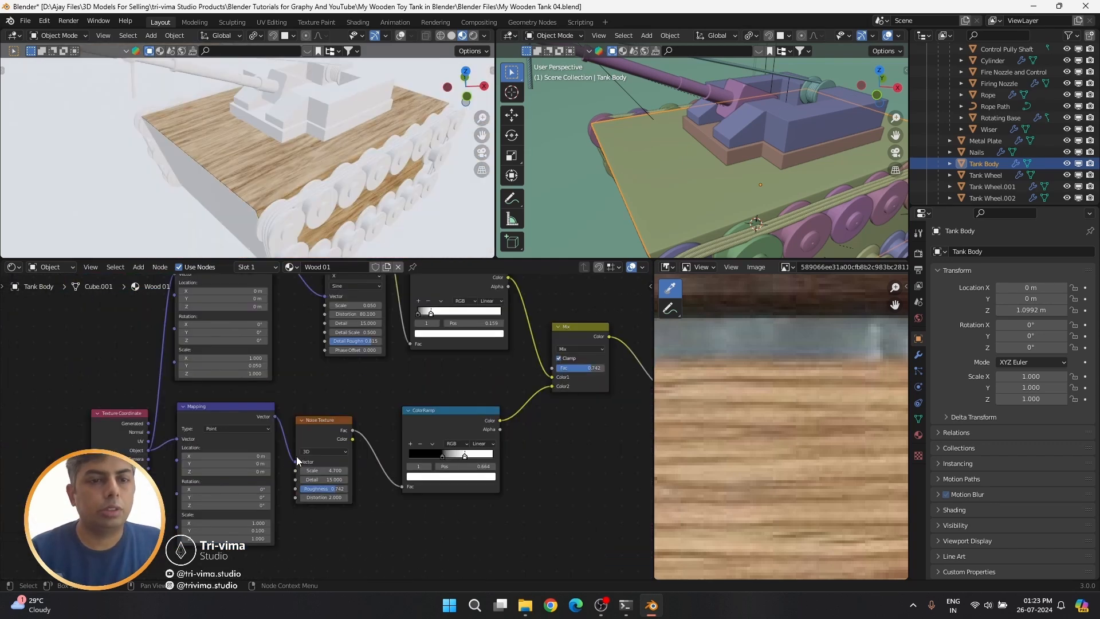
Move the Texture Coordinate node away from the Mapping nodes and join its two Object links through a reroute point
{"action": "left_click_drag", "start_coordinate": [131, 439], "coordinate": [25, 403]}
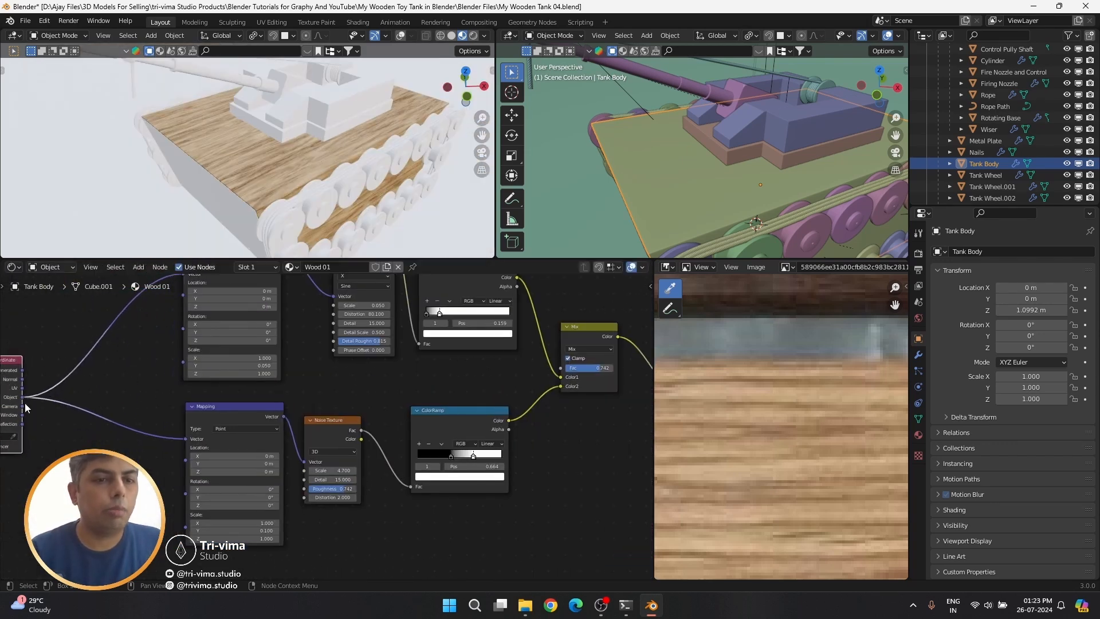
{"action": "middle_click_drag", "start_coordinate": [103, 318], "coordinate": [274, 338]}
{"action": "right_click_drag", "start_coordinate": [272, 338], "coordinate": [295, 535], "text": "shift"}
Insert a Vector Math node between the Texture Coordinate's Object output and the reroute point, and set its operation to Scale
{"action": "key", "text": "shift+a"}
{"action": "left_click", "coordinate": [214, 445]}
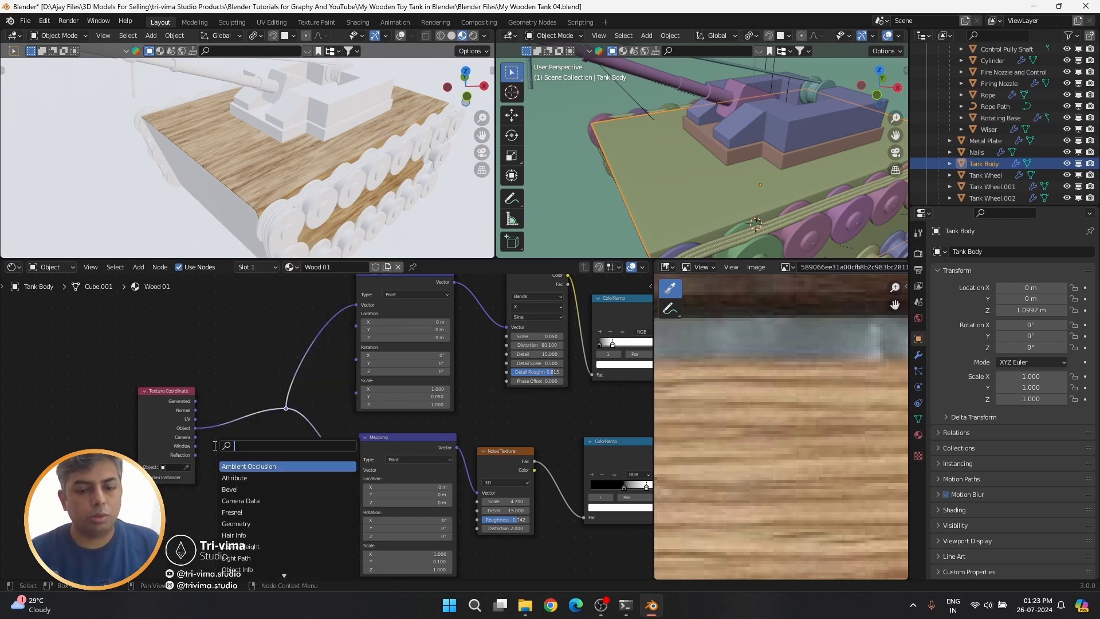
{"action": "type", "text": "vector"}
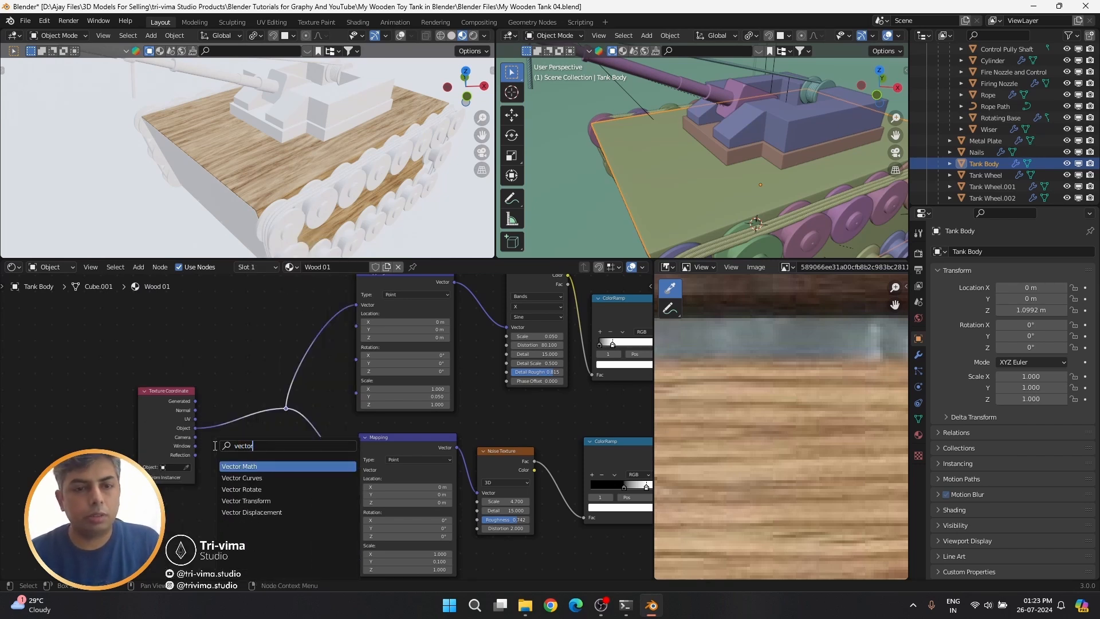
{"action": "key", "text": "Return"}
{"action": "left_click", "coordinate": [245, 406]}
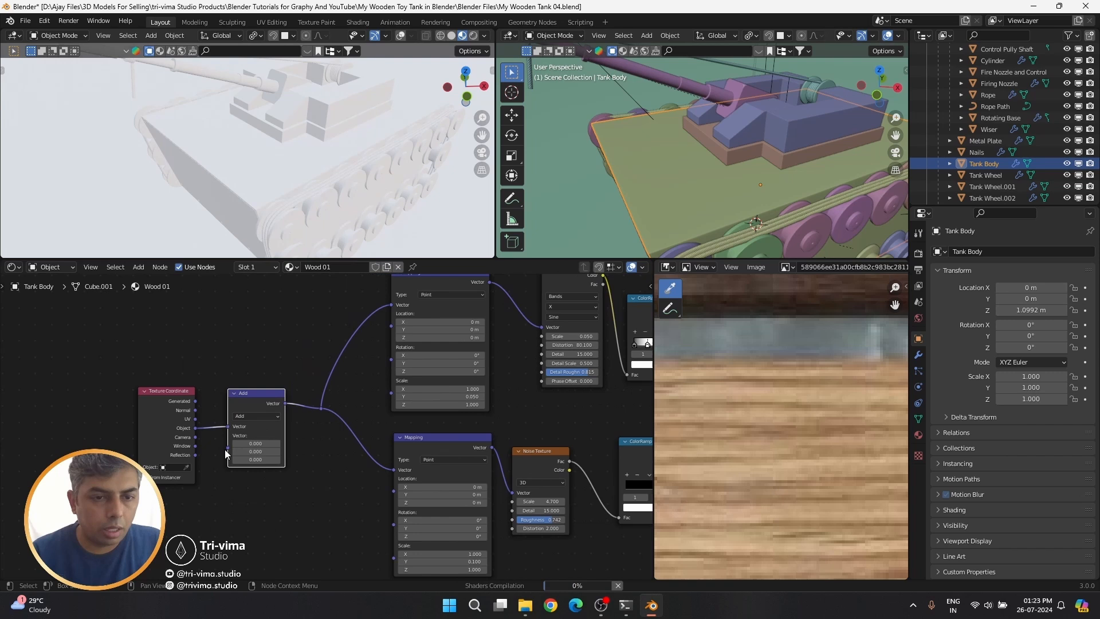
{"action": "left_click", "coordinate": [245, 417]}
{"action": "left_click", "coordinate": [247, 550]}
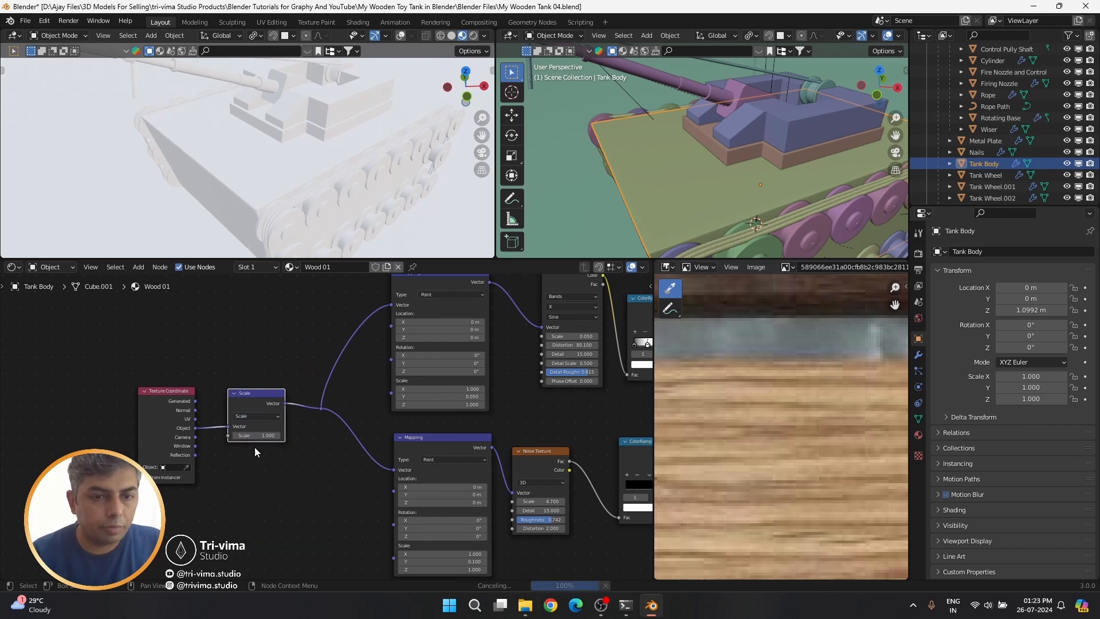
Set the Vector Math node's scale factor to 0.5
{"action": "left_click", "coordinate": [261, 437]}
{"action": "type", "text": "0.5"}
{"action": "key", "text": "Return"}
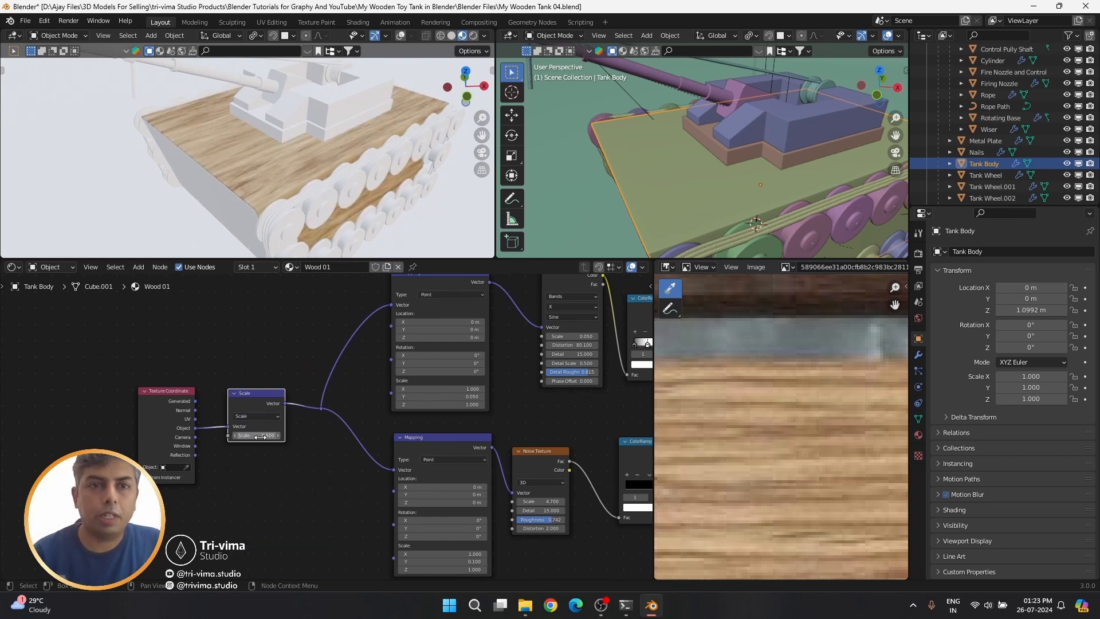
{"action": "scroll", "coordinate": [255, 199], "scroll_direction": "up", "scroll_amount": 3}
{"action": "middle_click_drag", "start_coordinate": [260, 184], "coordinate": [300, 205]}
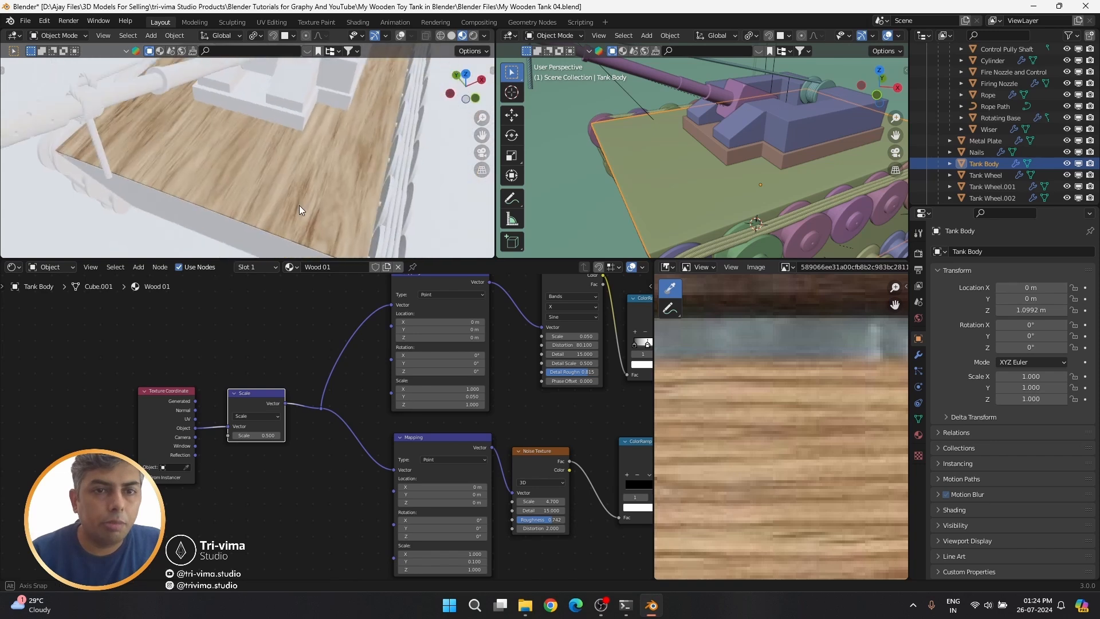
Try a scale factor of 0.25 on the Vector Math node and return it to 0.5
{"action": "left_click", "coordinate": [258, 435]}
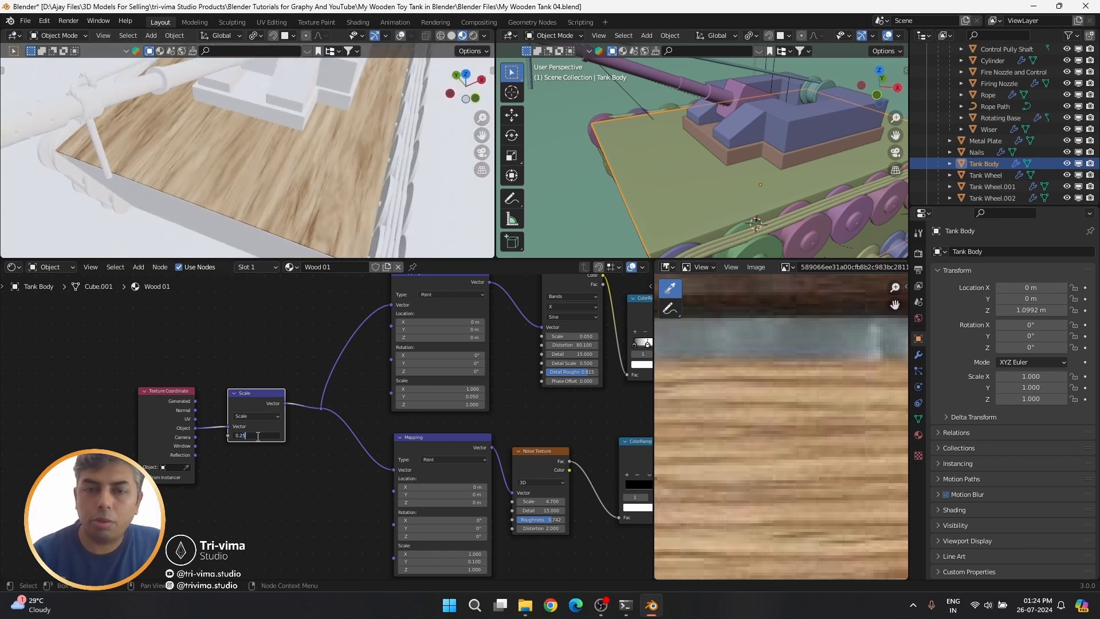
{"action": "type", "text": "0.25"}
{"action": "key", "text": "Return"}
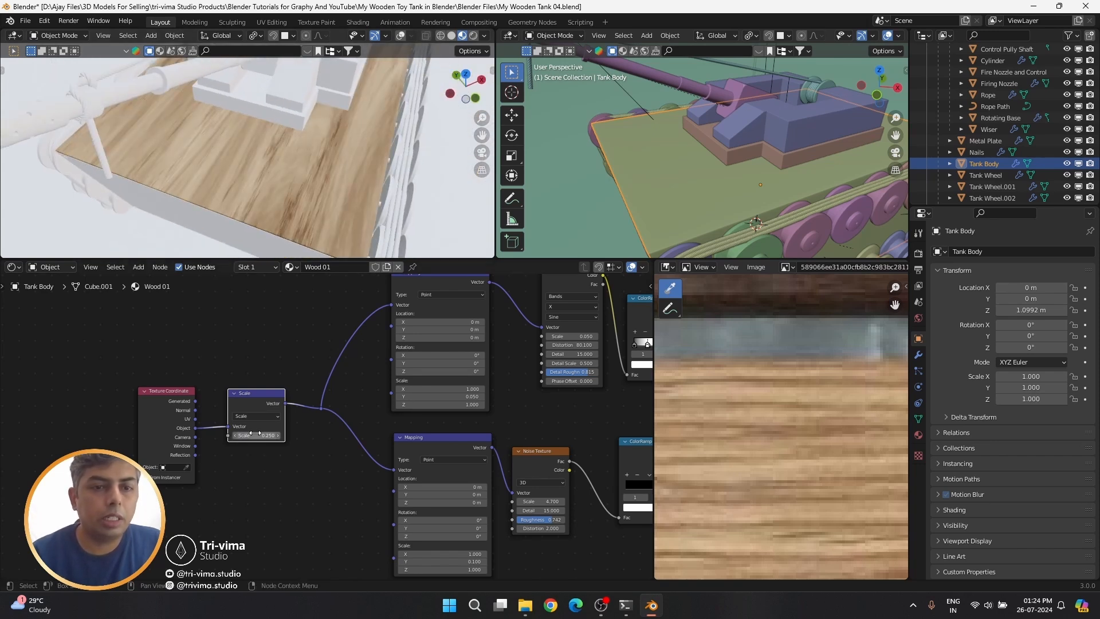
{"action": "left_click", "coordinate": [254, 434]}
{"action": "type", "text": "0.5"}
{"action": "key", "text": "Return"}
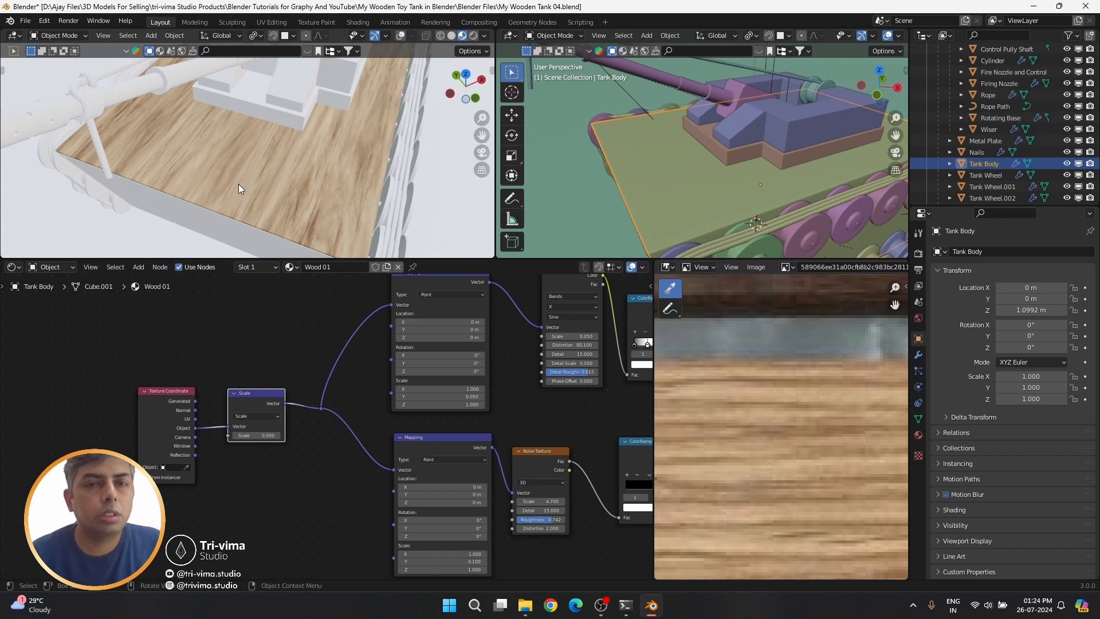
Save the file and switch the wood preview viewport to rendered shading to inspect the grain on the tank deck up close
{"action": "middle_click_drag", "start_coordinate": [239, 183], "coordinate": [293, 181]}
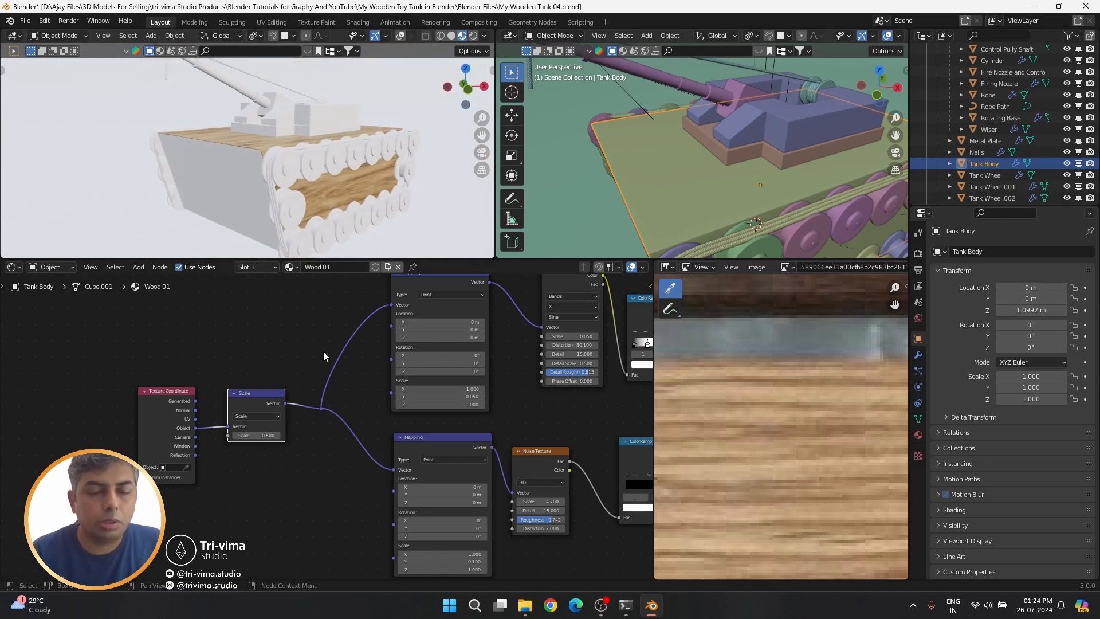
{"action": "key", "text": "Home"}
{"action": "scroll", "coordinate": [358, 452], "scroll_direction": "up", "scroll_amount": 2}
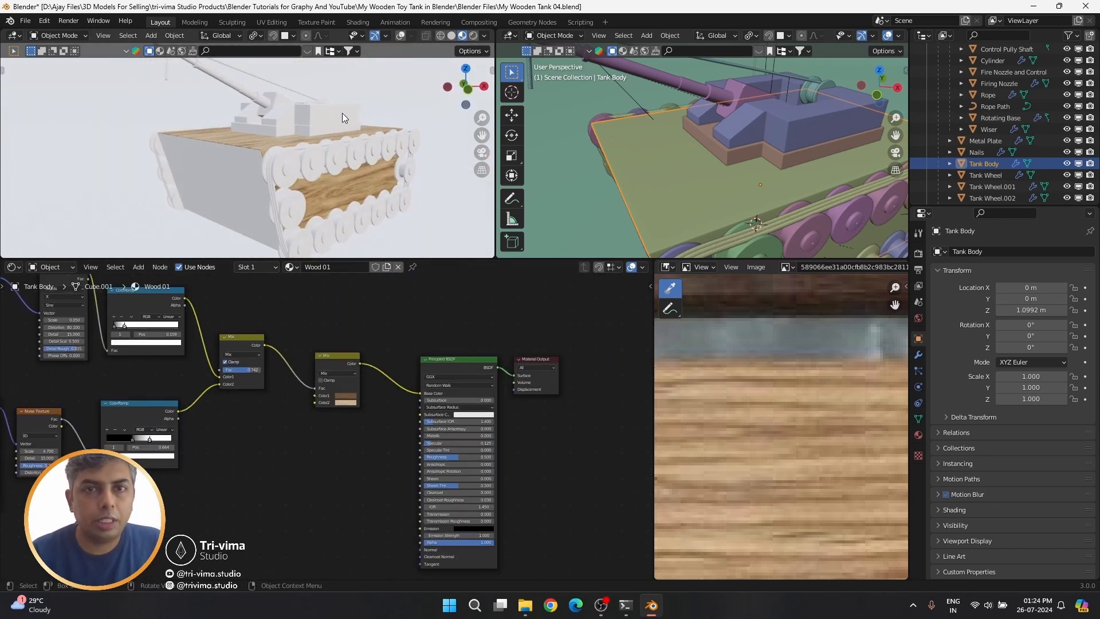
{"action": "key", "text": "ctrl+s"}
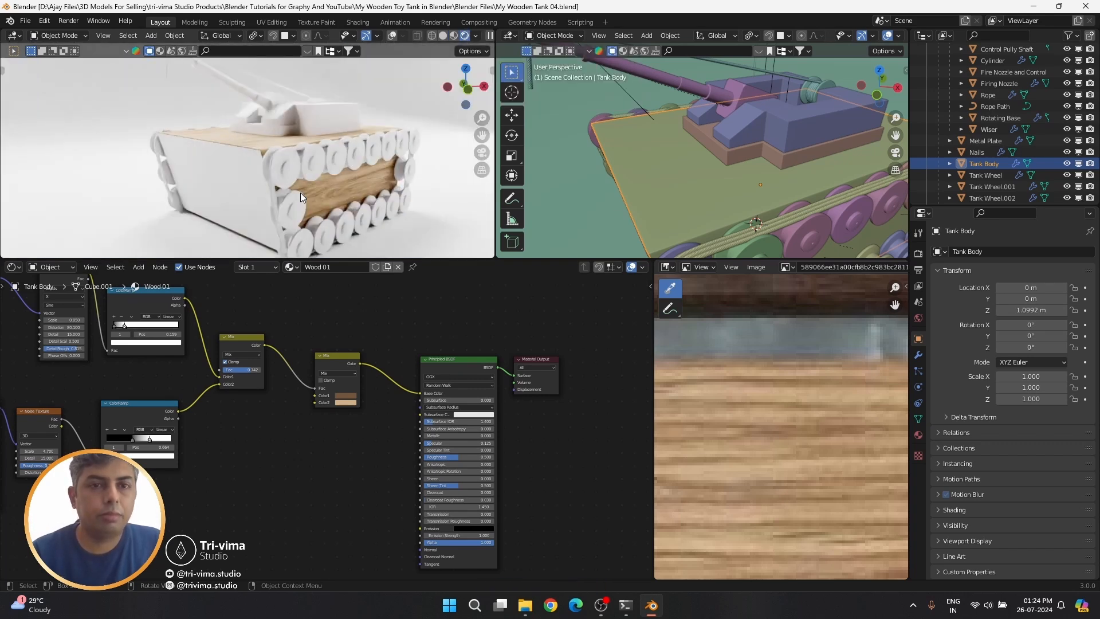
{"action": "scroll", "coordinate": [315, 140], "scroll_direction": "up", "scroll_amount": 8}
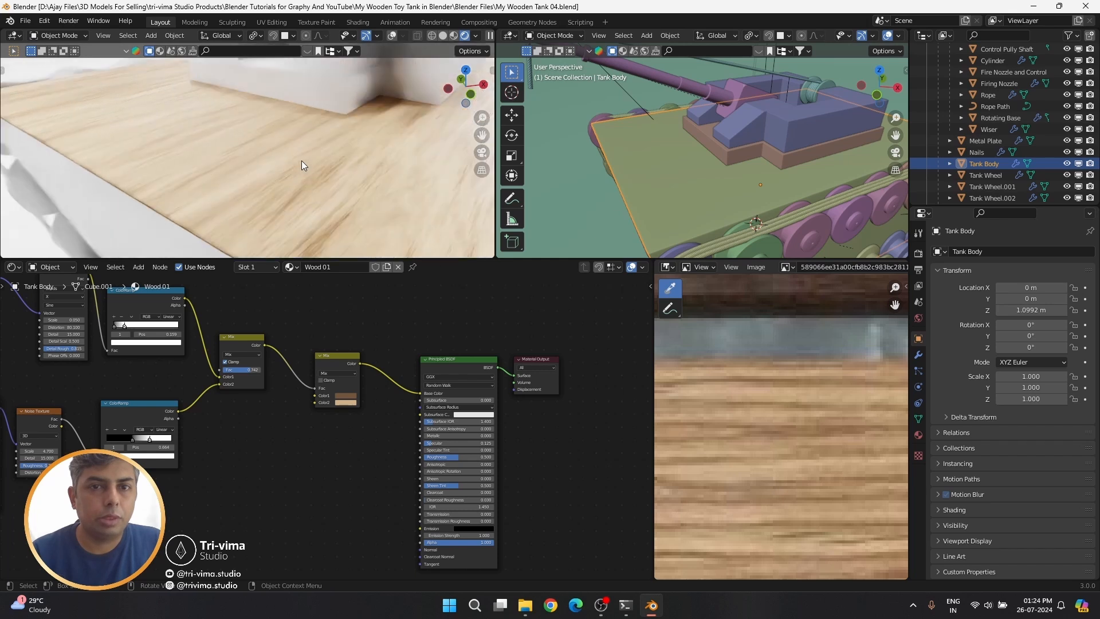
{"action": "middle_click_drag", "start_coordinate": [301, 160], "coordinate": [298, 130]}
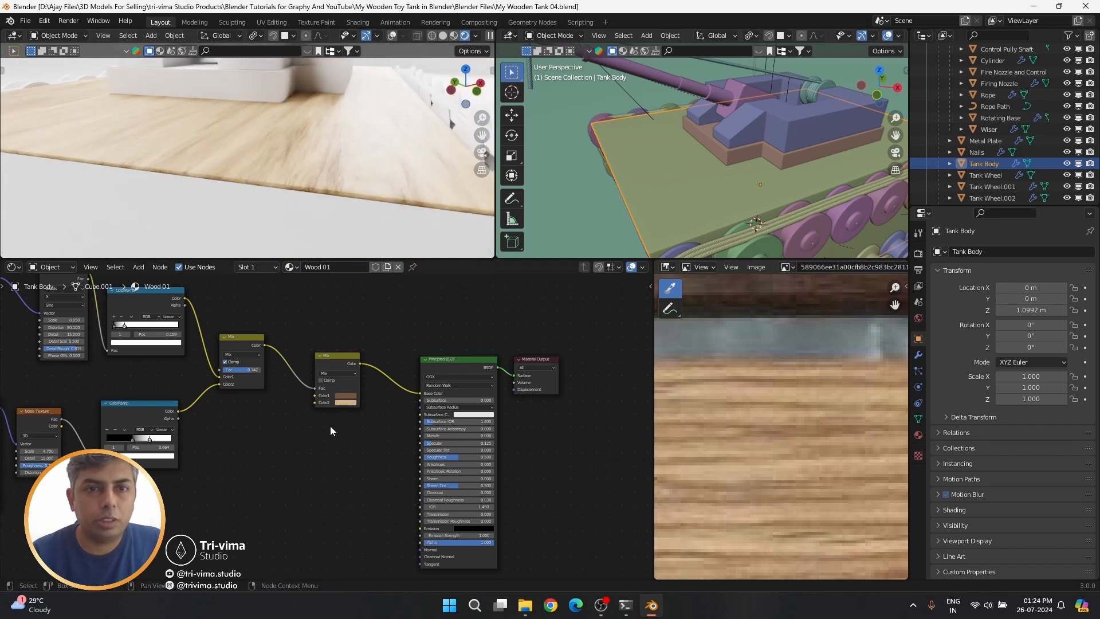
{"action": "middle_click_drag", "start_coordinate": [344, 506], "coordinate": [363, 493]}
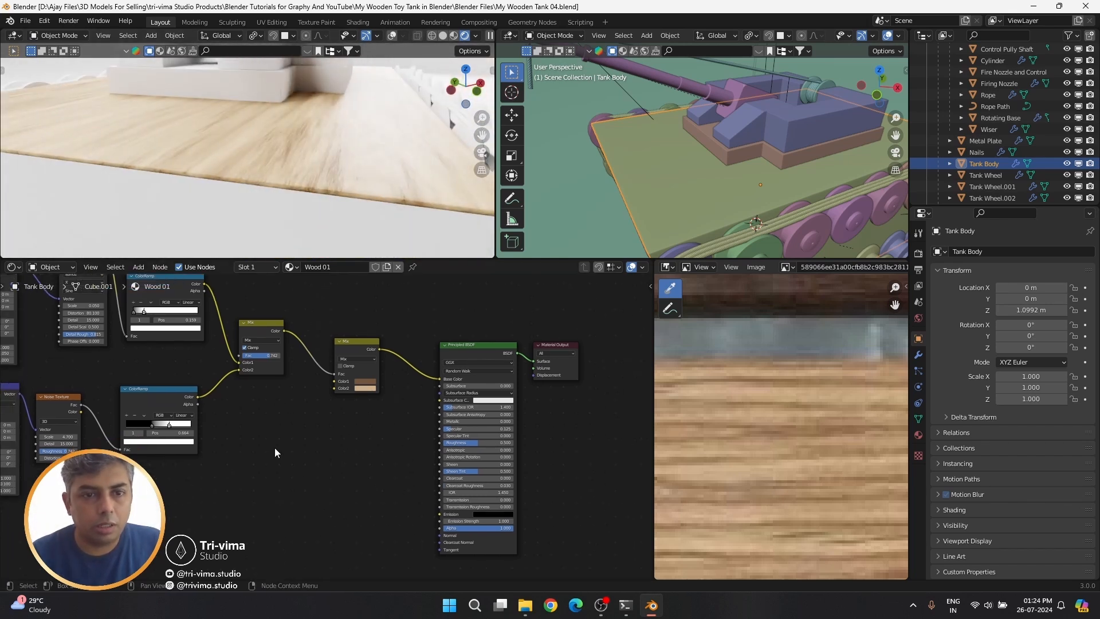
{"action": "left_click", "coordinate": [919, 355]}
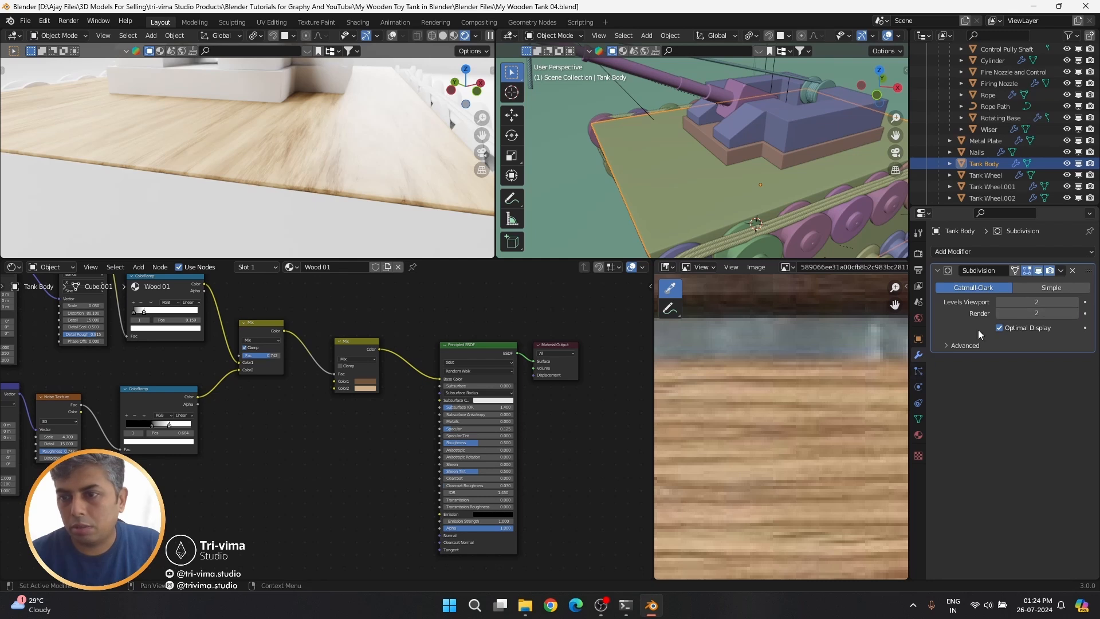
{"action": "left_click", "coordinate": [918, 253]}
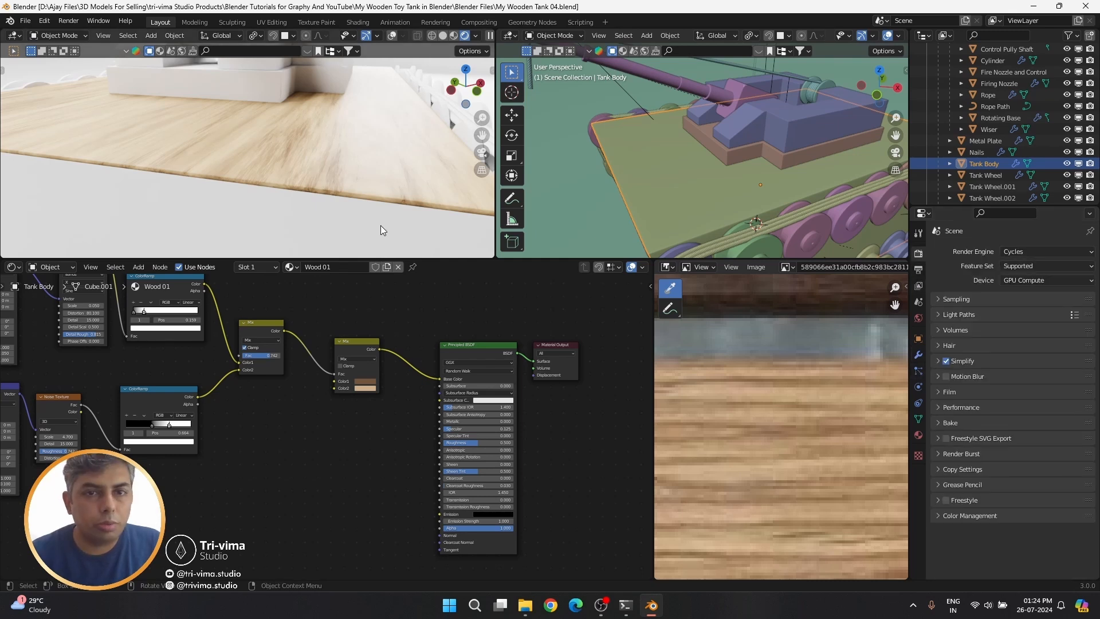
Add a ColorRamp node below the colour Mix node and feed its Fac from the Color output of the Mix combining both textures
{"action": "key", "text": "shift+a"}
{"action": "left_click", "coordinate": [293, 434]}
{"action": "type", "text": "color"}
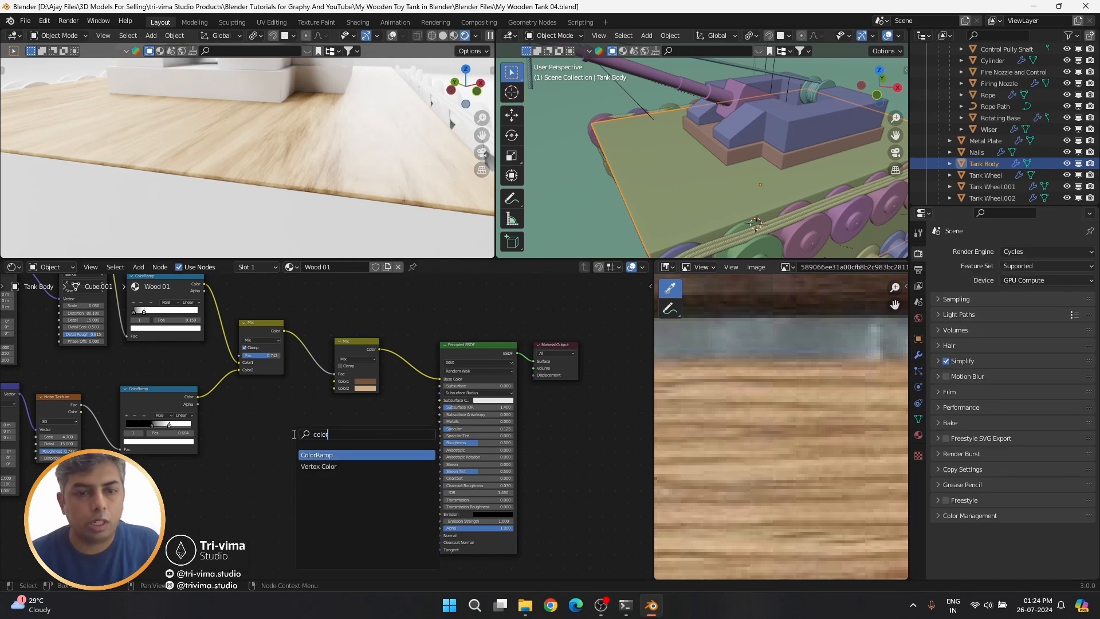
{"action": "key", "text": "Return"}
{"action": "left_click", "coordinate": [314, 458]}
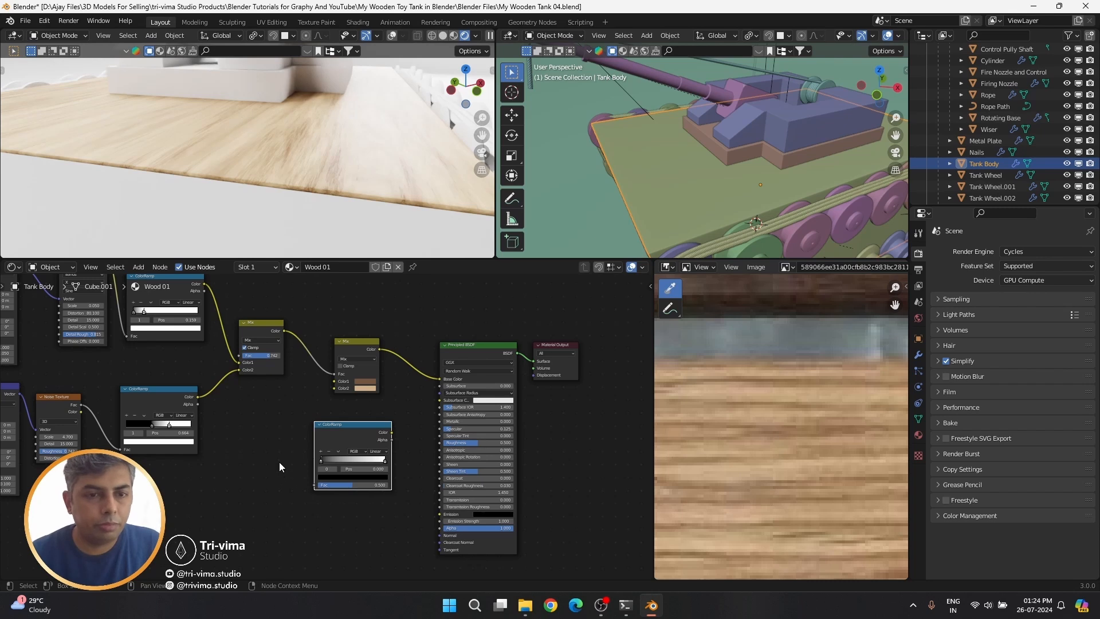
{"action": "left_click_drag", "start_coordinate": [284, 332], "coordinate": [314, 485]}
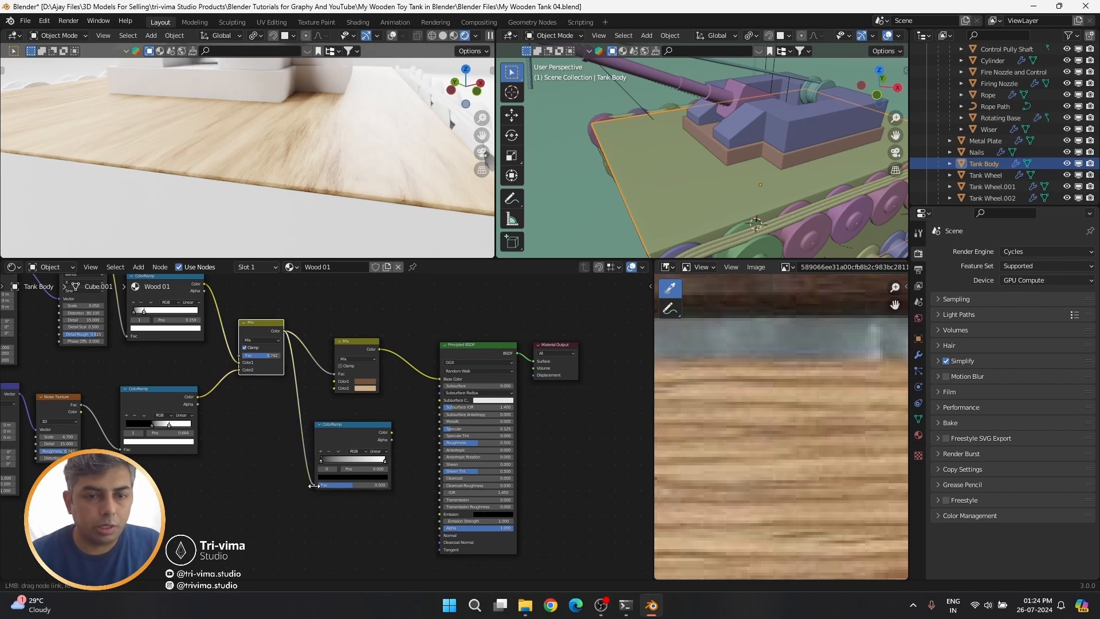
Set the new ColorRamp's first stop to a grey with value 0.412 and connect its Color output to the Principled BSDF's Roughness
{"action": "scroll", "coordinate": [344, 477], "scroll_direction": "up", "scroll_amount": 3}
{"action": "left_click", "coordinate": [358, 521]}
{"action": "left_click", "coordinate": [414, 374]}
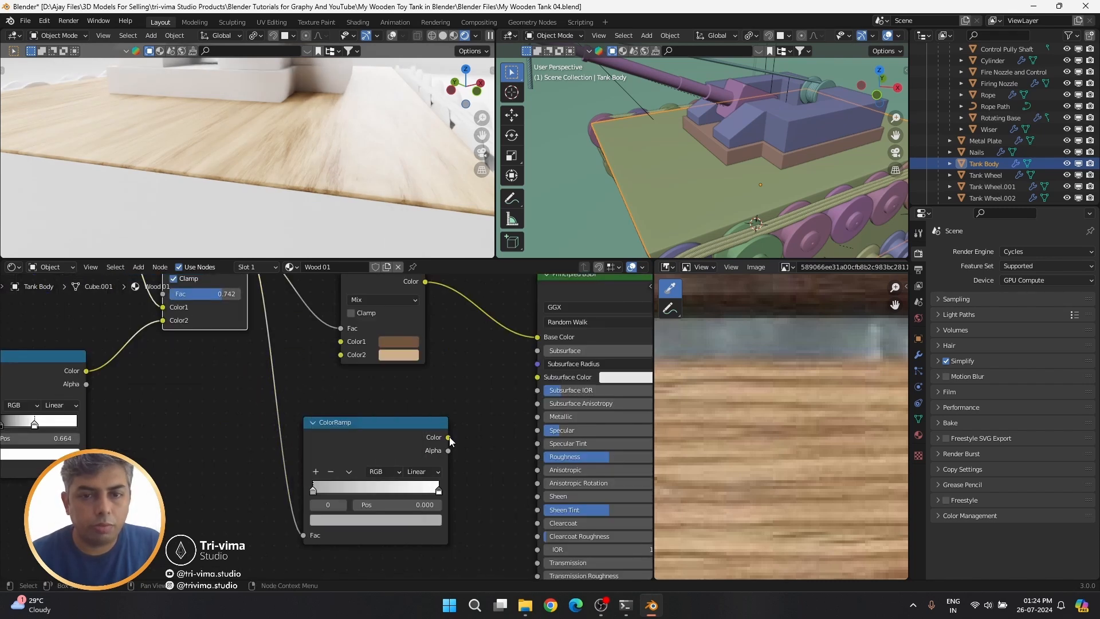
{"action": "left_click_drag", "start_coordinate": [449, 436], "coordinate": [539, 458]}
Try darker and lighter greys for the first stop of the roughness ColorRamp
{"action": "left_click", "coordinate": [362, 520]}
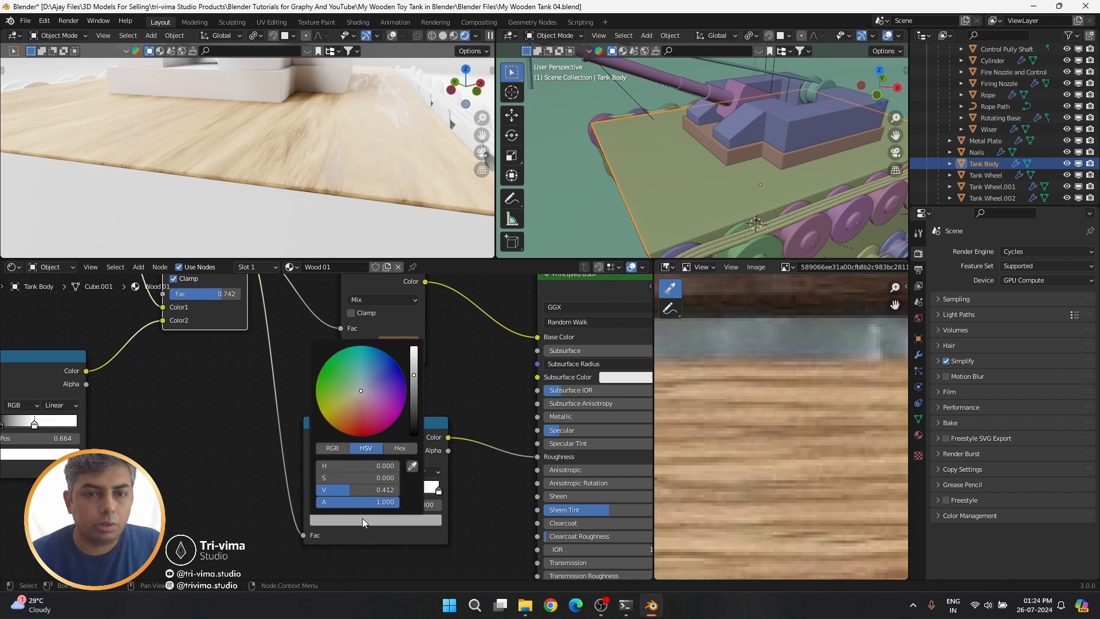
{"action": "left_click", "coordinate": [411, 409]}
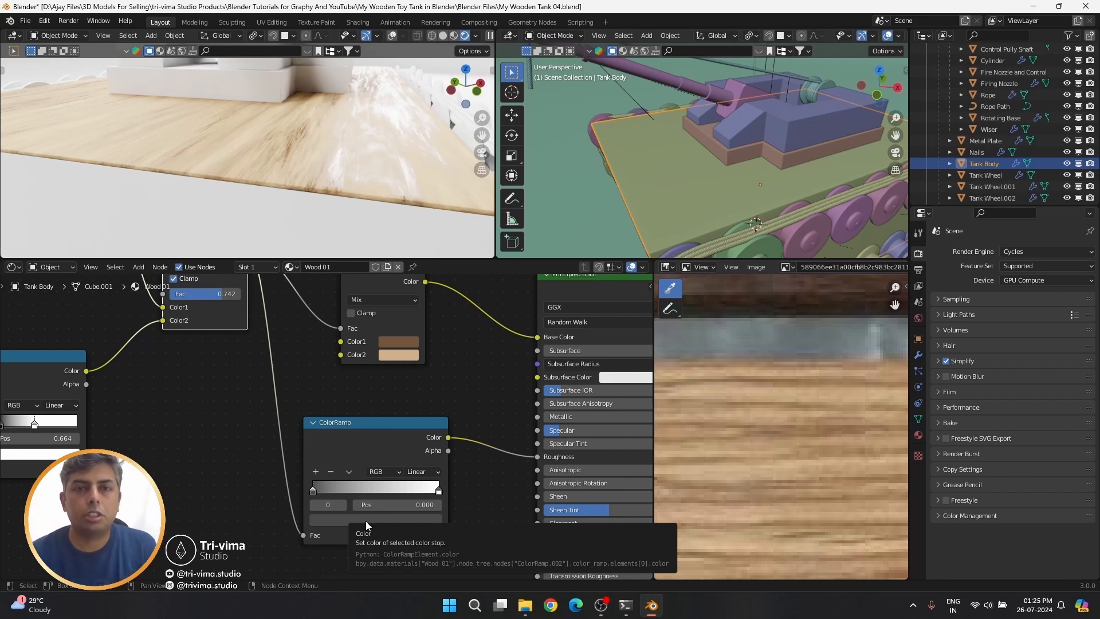
{"action": "scroll", "coordinate": [479, 483], "scroll_direction": "down", "scroll_amount": 2}
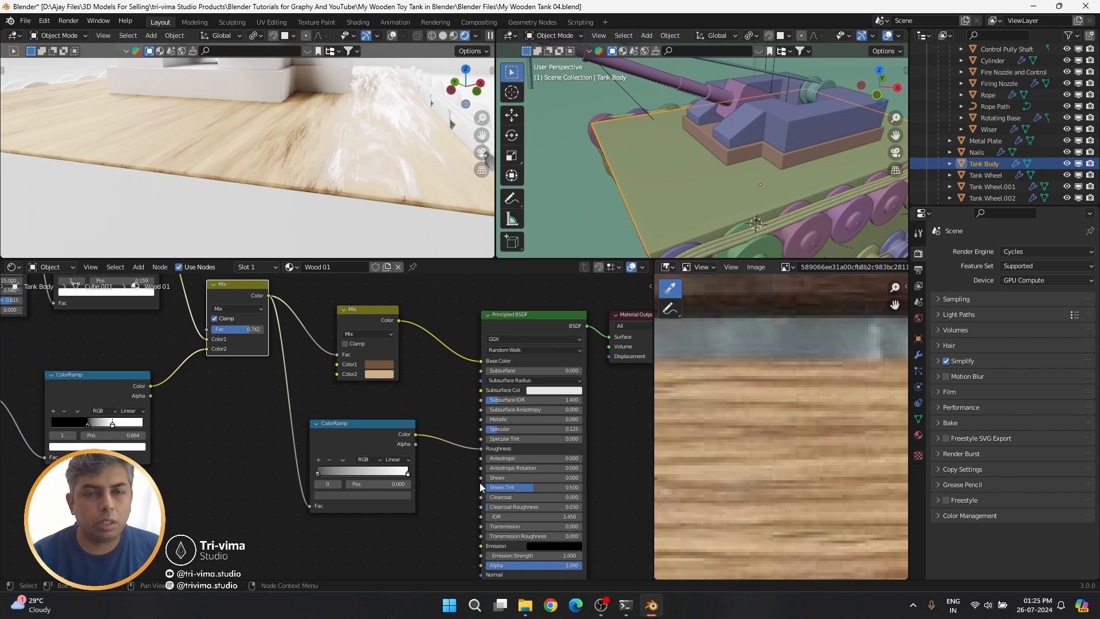
{"action": "left_click", "coordinate": [377, 499]}
{"action": "left_click_drag", "start_coordinate": [390, 409], "coordinate": [390, 401]}
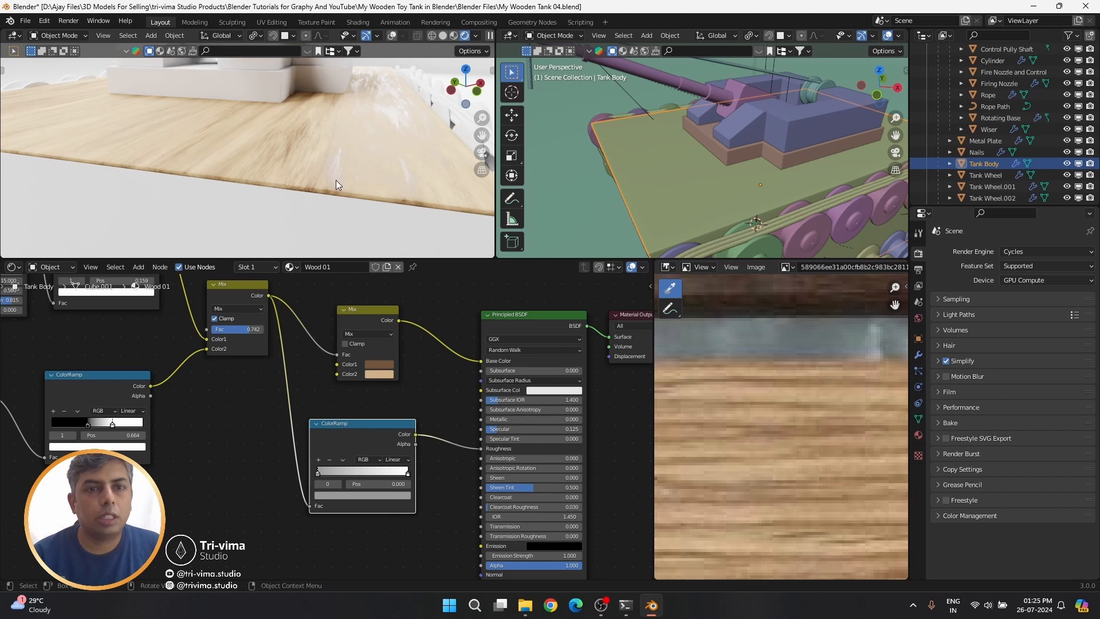
Set the Principled BSDF's Specular value to 0.25
{"action": "left_click", "coordinate": [511, 429]}
{"action": "type", "text": "0"}
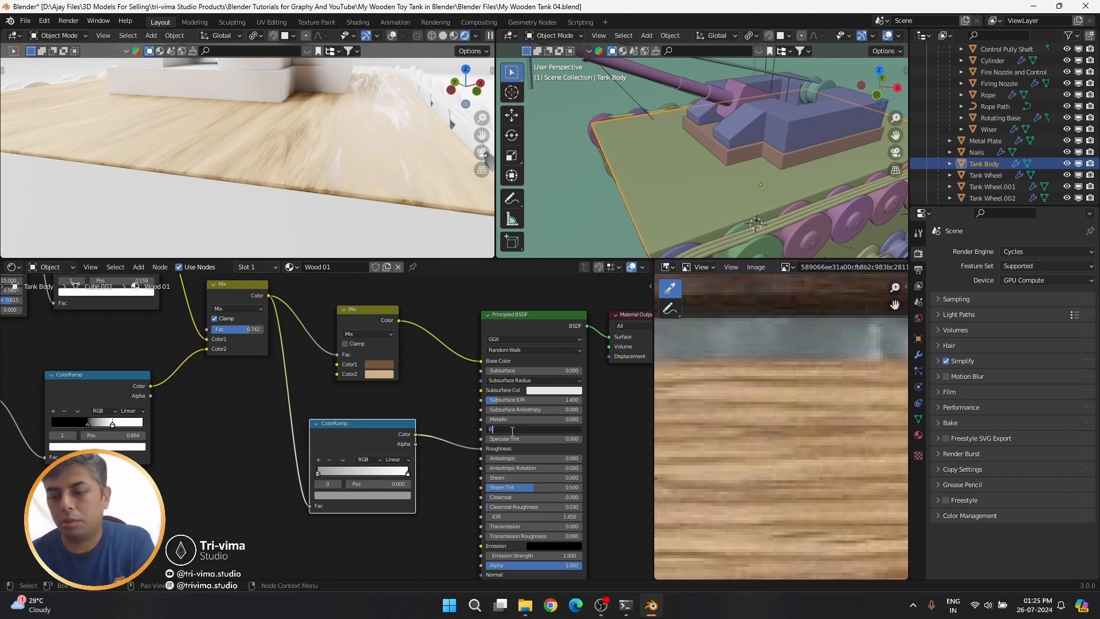
{"action": "type", "text": ".25"}
{"action": "key", "text": "Return"}
Darken the roughness ColorRamp's white stop slightly to light grey and set its first stop to a dark grey with value 0.127
{"action": "left_click", "coordinate": [362, 494]}
{"action": "left_click_drag", "start_coordinate": [391, 390], "coordinate": [390, 404]}
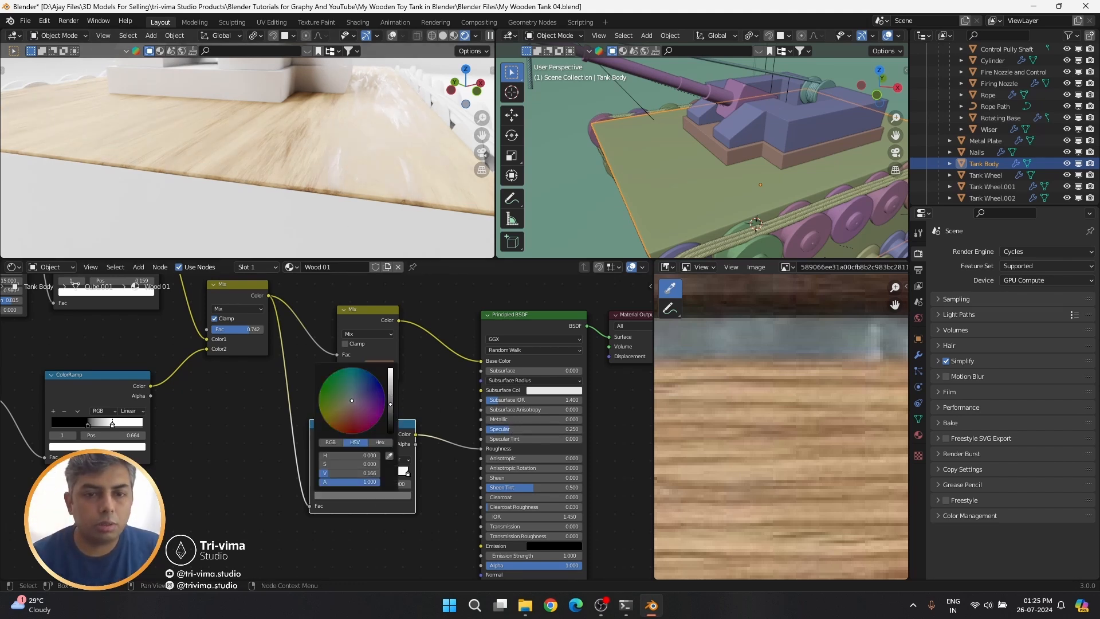
{"action": "key", "text": "ctrl+z"}
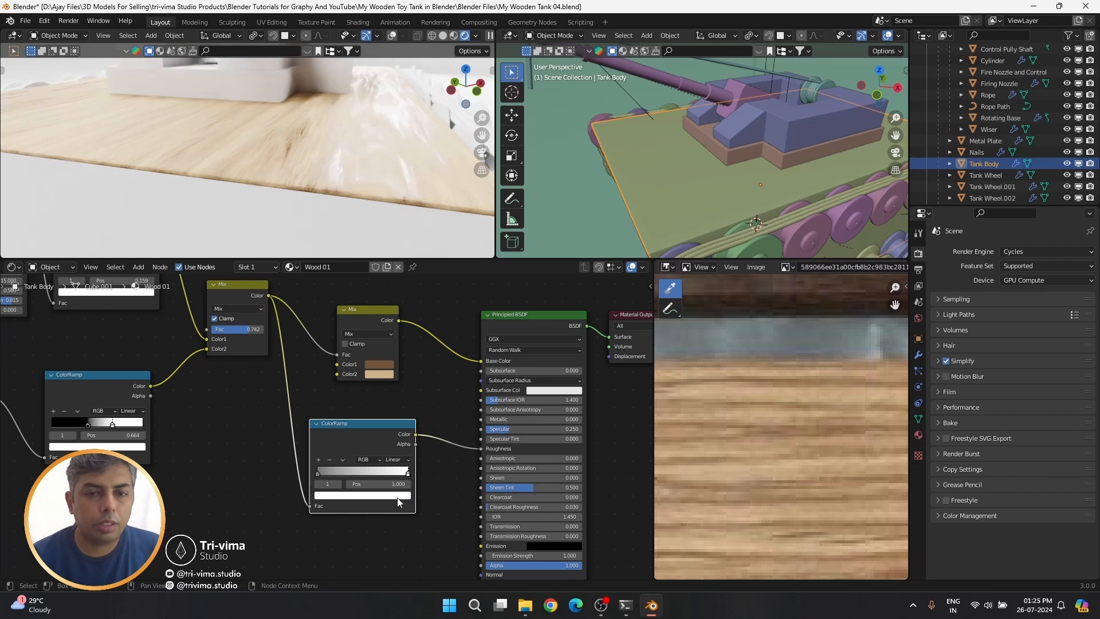
{"action": "left_click", "coordinate": [397, 495]}
{"action": "left_click", "coordinate": [393, 387]}
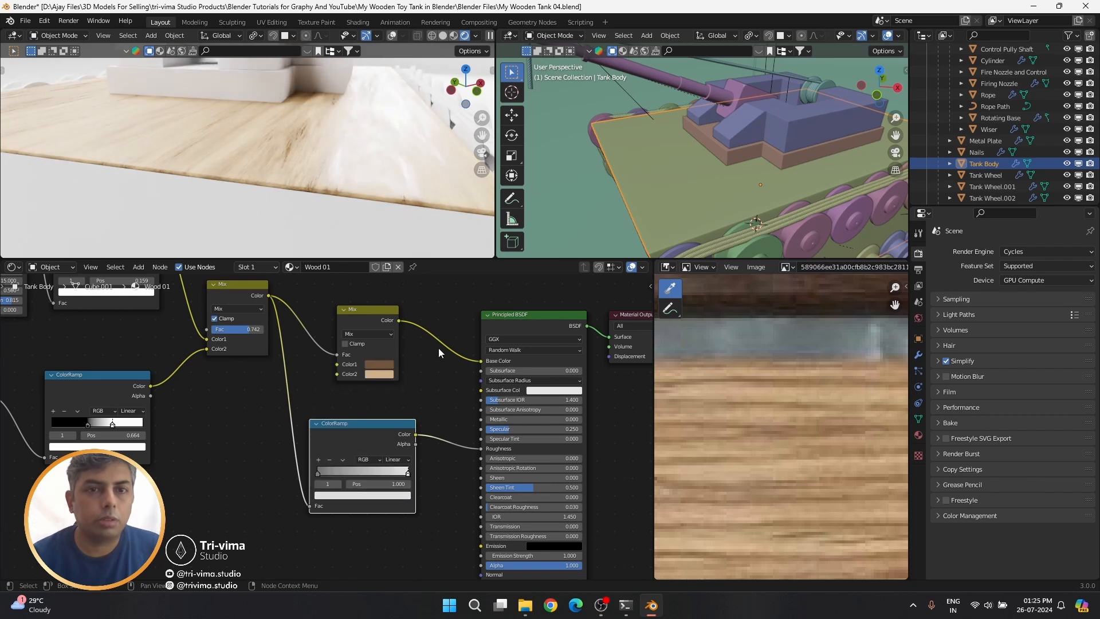
{"action": "left_click", "coordinate": [335, 494]}
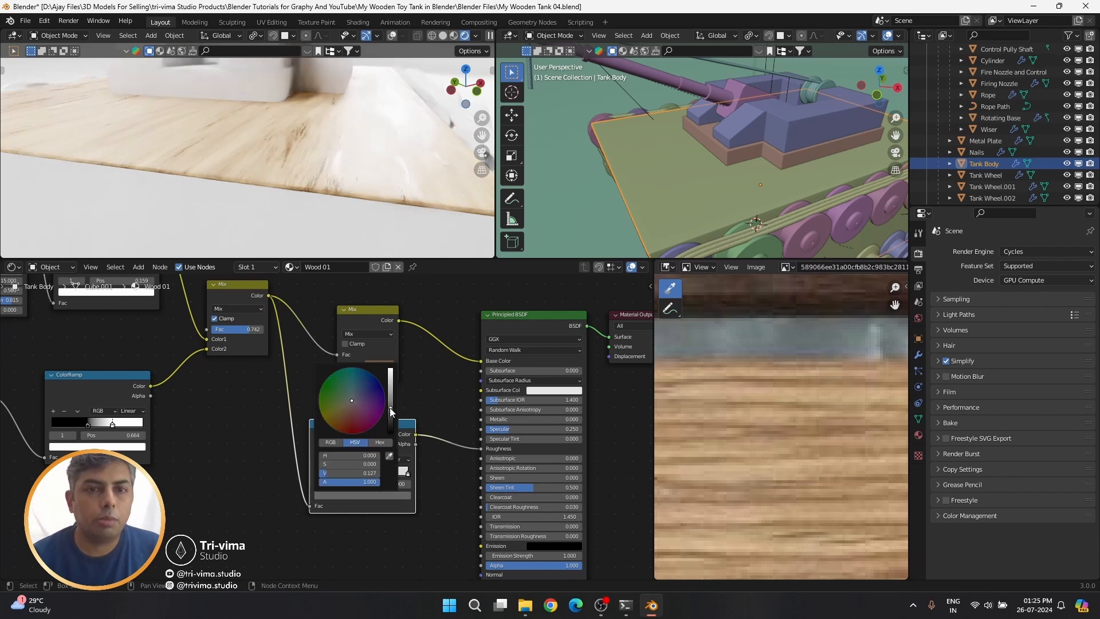
{"action": "scroll", "coordinate": [412, 398], "scroll_direction": "down", "scroll_amount": 2}
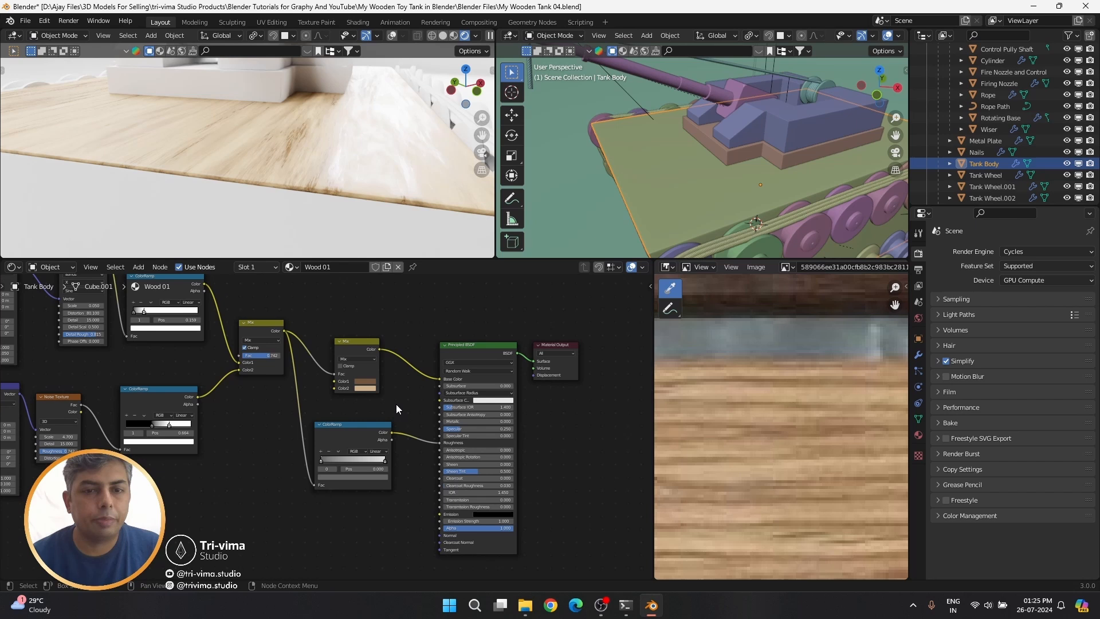
{"action": "left_click", "coordinate": [357, 431], "text": "ctrl+shift"}
{"action": "key", "text": "ctrl+z"}
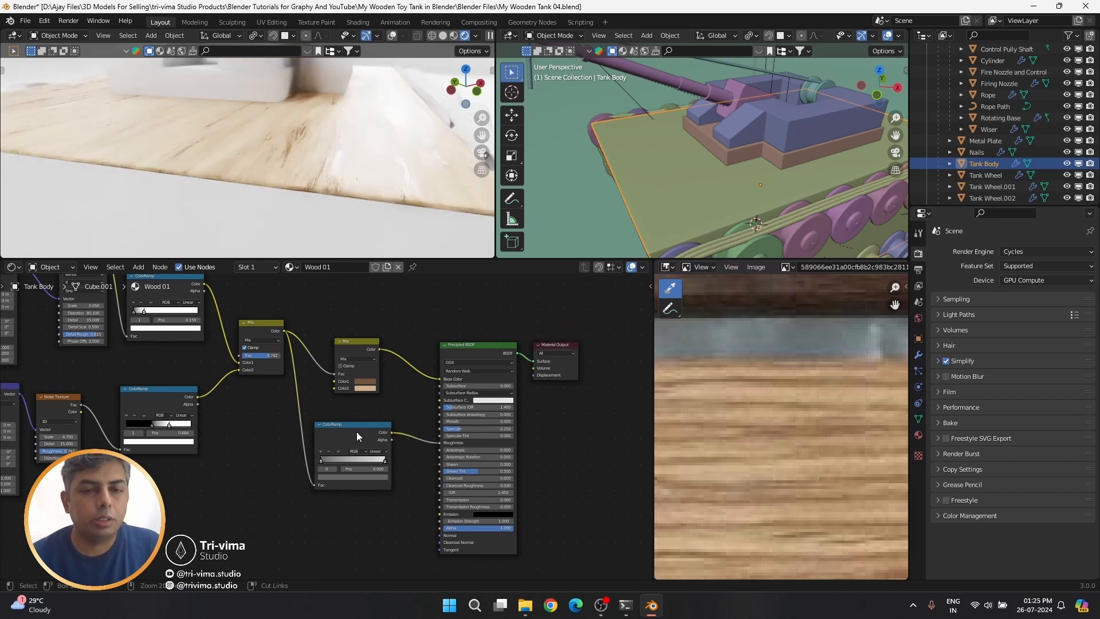
Add a Bump node below the roughness ColorRamp and connect its Normal output to the Principled BSDF's Normal input
{"action": "middle_click_drag", "start_coordinate": [393, 510], "coordinate": [493, 479]}
{"action": "key", "text": "shift+a"}
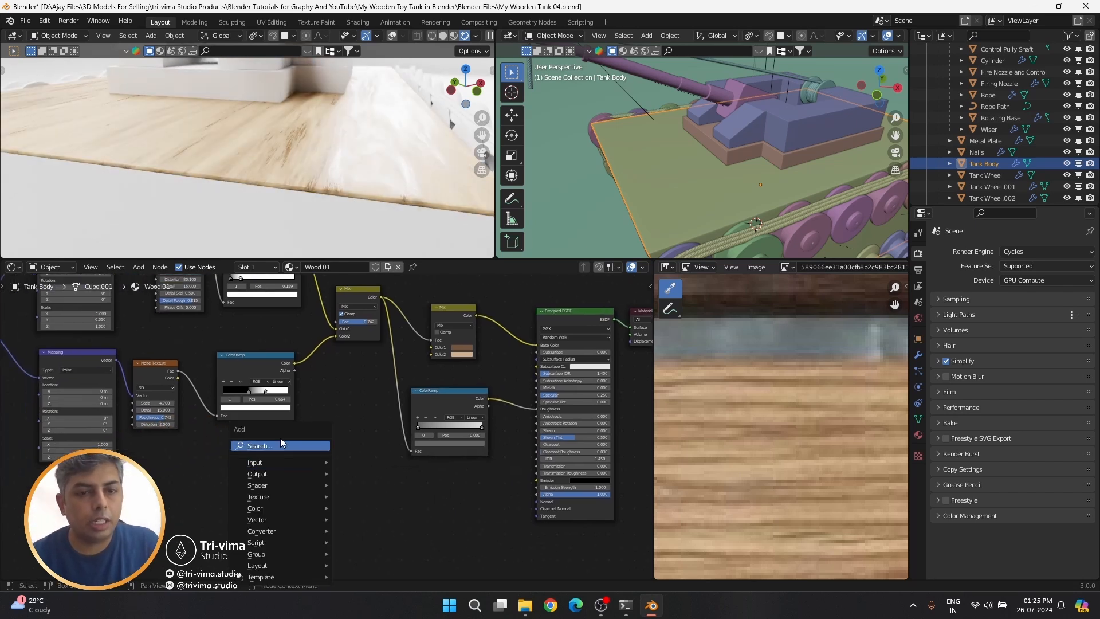
{"action": "type", "text": "bump"}
{"action": "key", "text": "Return"}
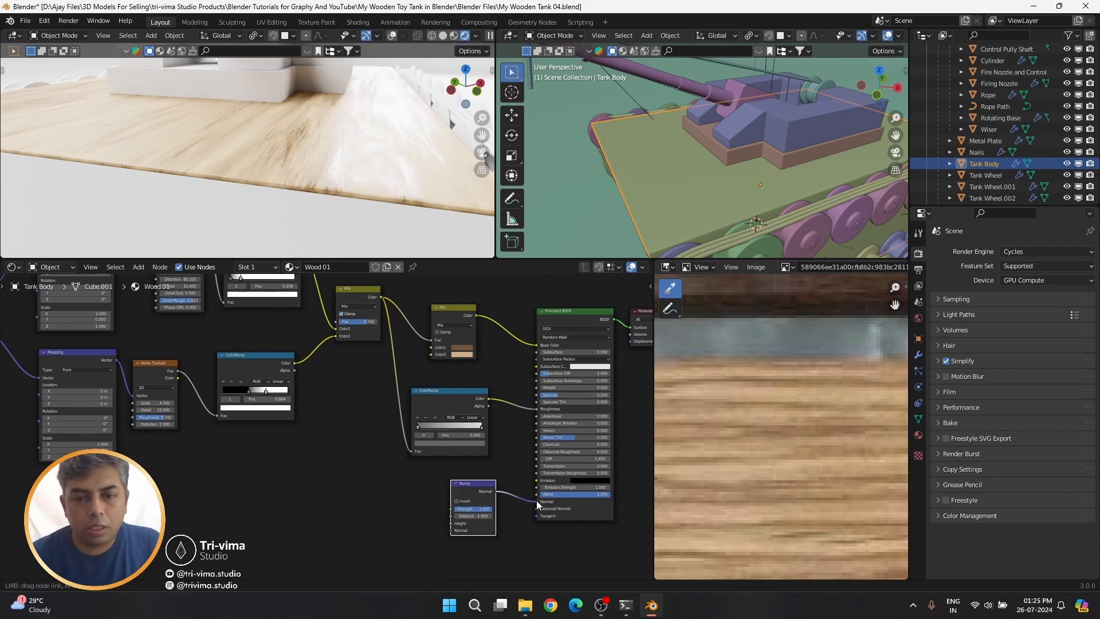
Space the upstream texture nodes away from the shader nodes and connect the texture Mix's Color output to the Bump node's Height
{"action": "left_click", "coordinate": [401, 483]}
{"action": "key", "text": "Home"}
{"action": "left_click_drag", "start_coordinate": [342, 349], "coordinate": [438, 520]}
{"action": "scroll", "coordinate": [355, 458], "scroll_direction": "up", "scroll_amount": 3}
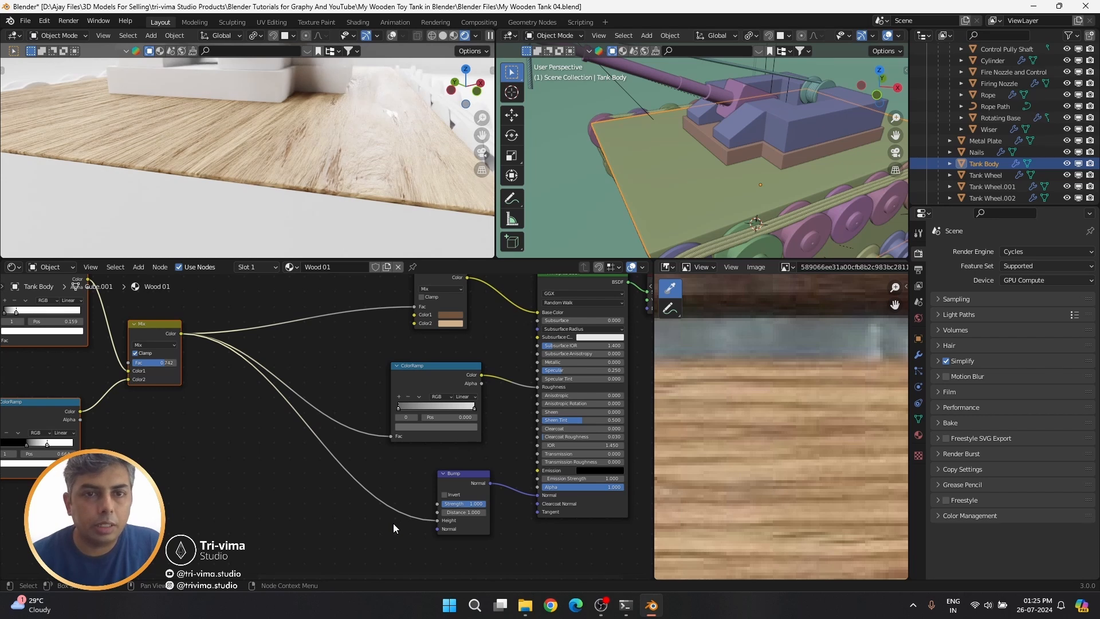
Set the Bump node's Strength to 0.1 and its Distance to 0.5
{"action": "double_click", "coordinate": [476, 504]}
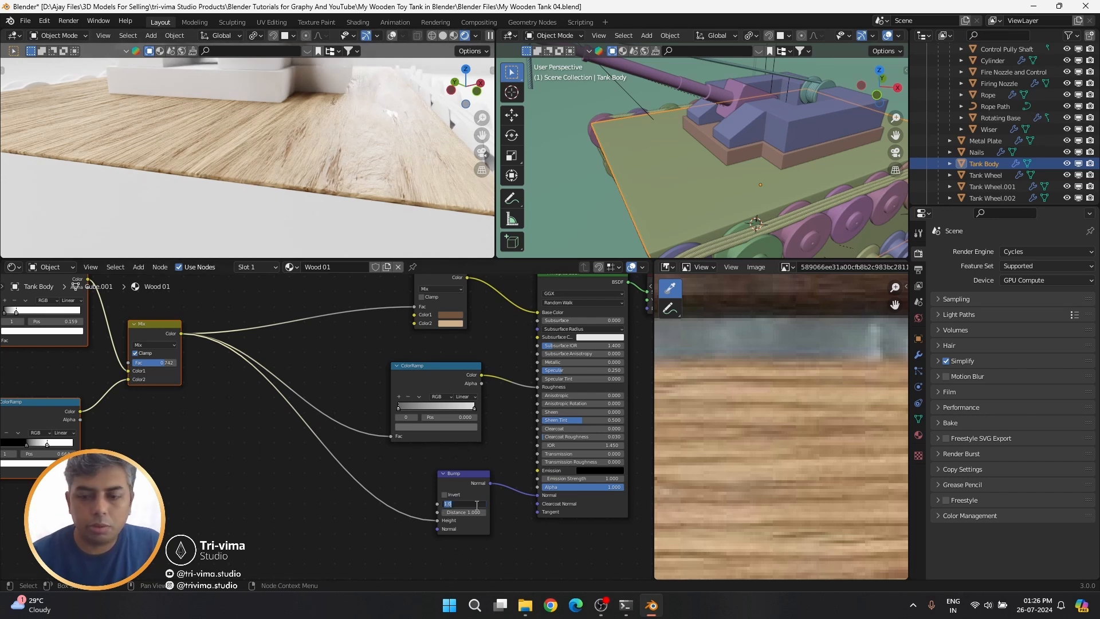
{"action": "type", "text": "0.1"}
{"action": "key", "text": "Return"}
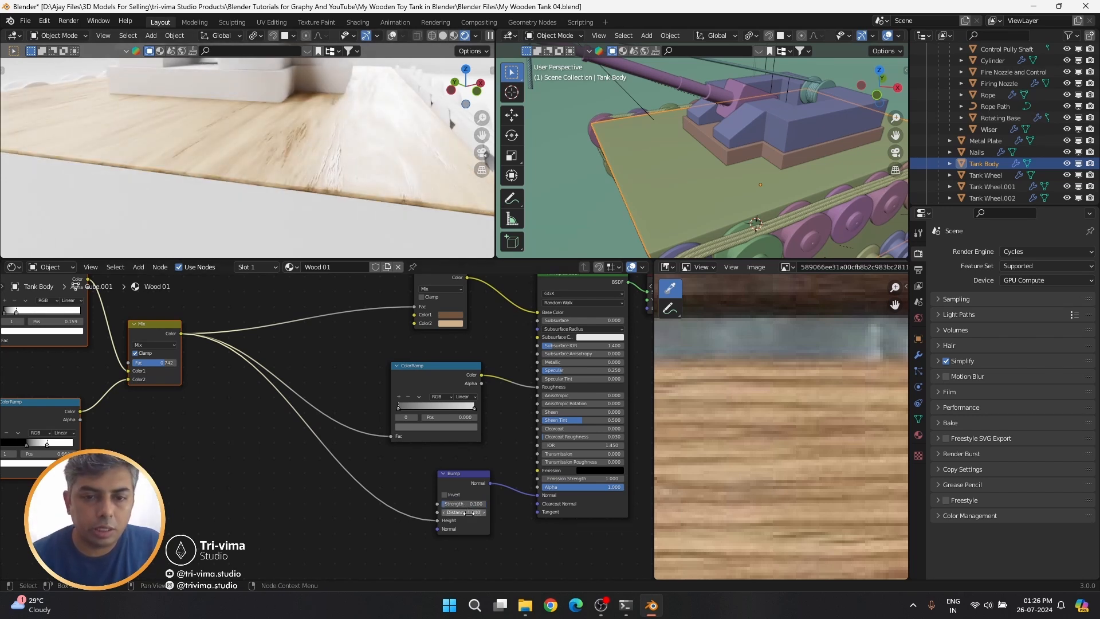
{"action": "double_click", "coordinate": [470, 512]}
{"action": "key", "text": "Return"}
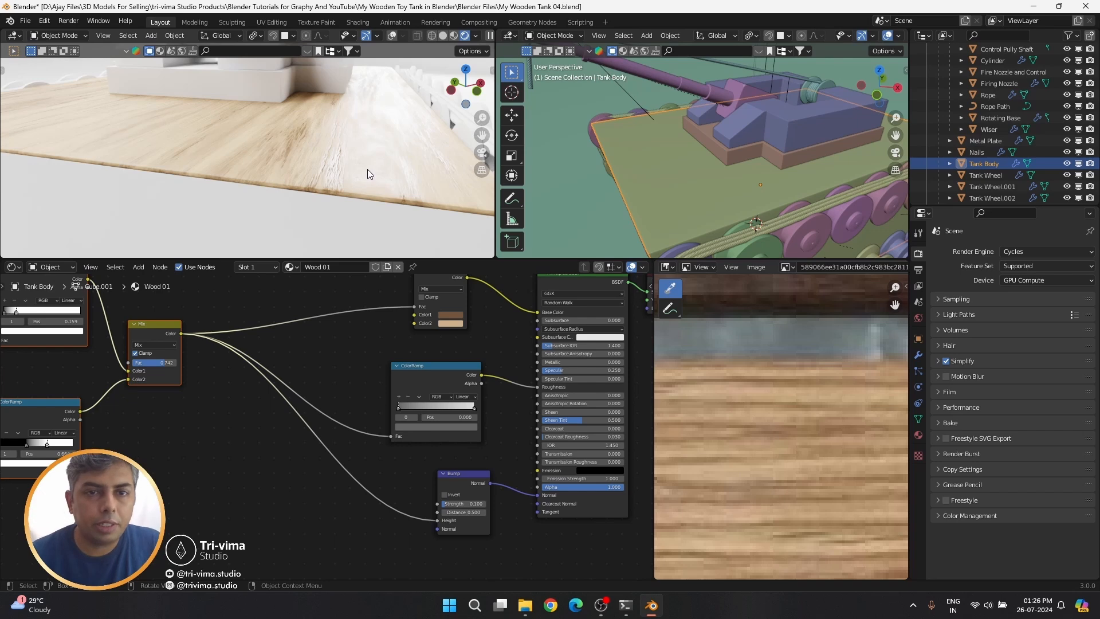
Duplicate the lower Mapping, Noise Texture and ColorRamp chain with its input link kept, placing the copy below the original
{"action": "left_click_drag", "start_coordinate": [452, 484], "coordinate": [410, 475]}
{"action": "middle_click_drag", "start_coordinate": [190, 487], "coordinate": [383, 512]}
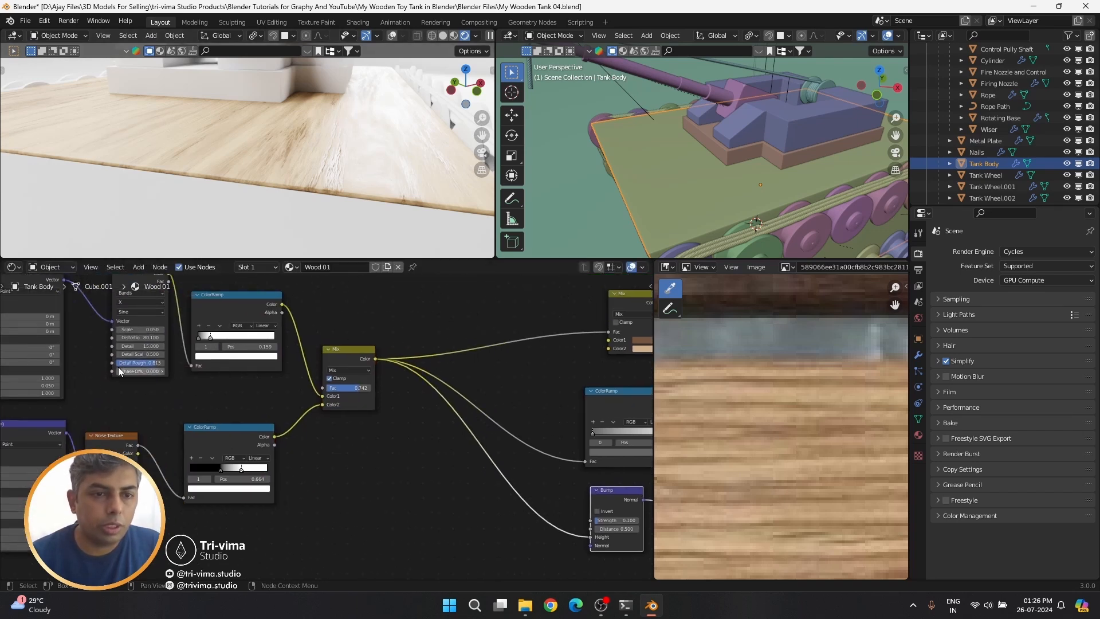
{"action": "scroll", "coordinate": [370, 518], "scroll_direction": "down", "scroll_amount": 2}
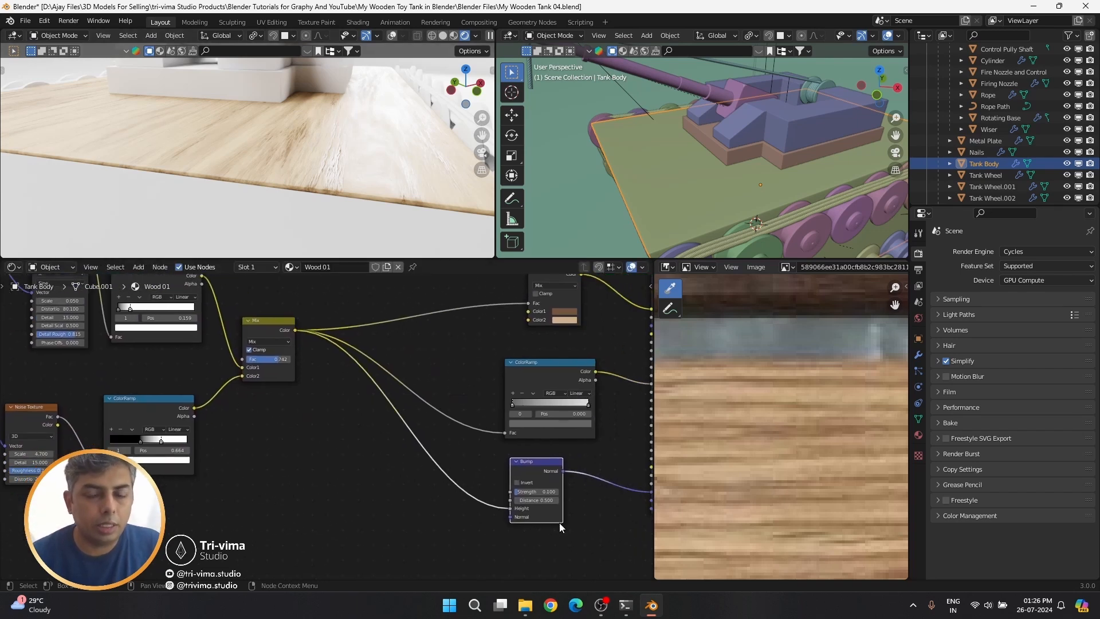
{"action": "middle_click_drag", "start_coordinate": [348, 542], "coordinate": [428, 483]}
{"action": "left_click_drag", "start_coordinate": [181, 503], "coordinate": [355, 421]}
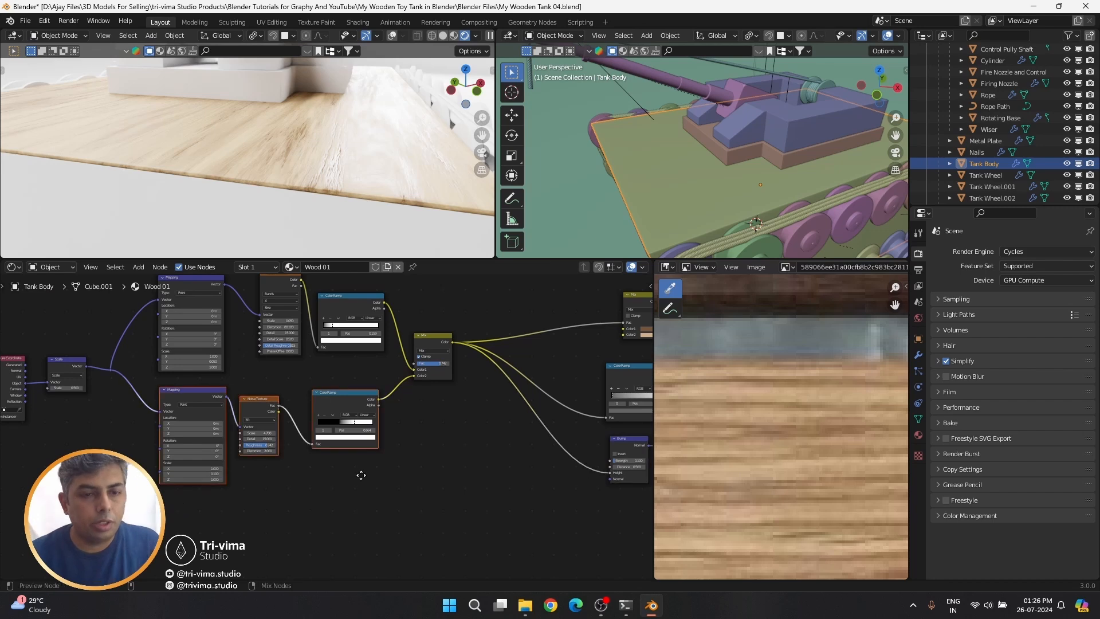
{"action": "key", "text": "shift+d"}
{"action": "left_click", "coordinate": [361, 289]}
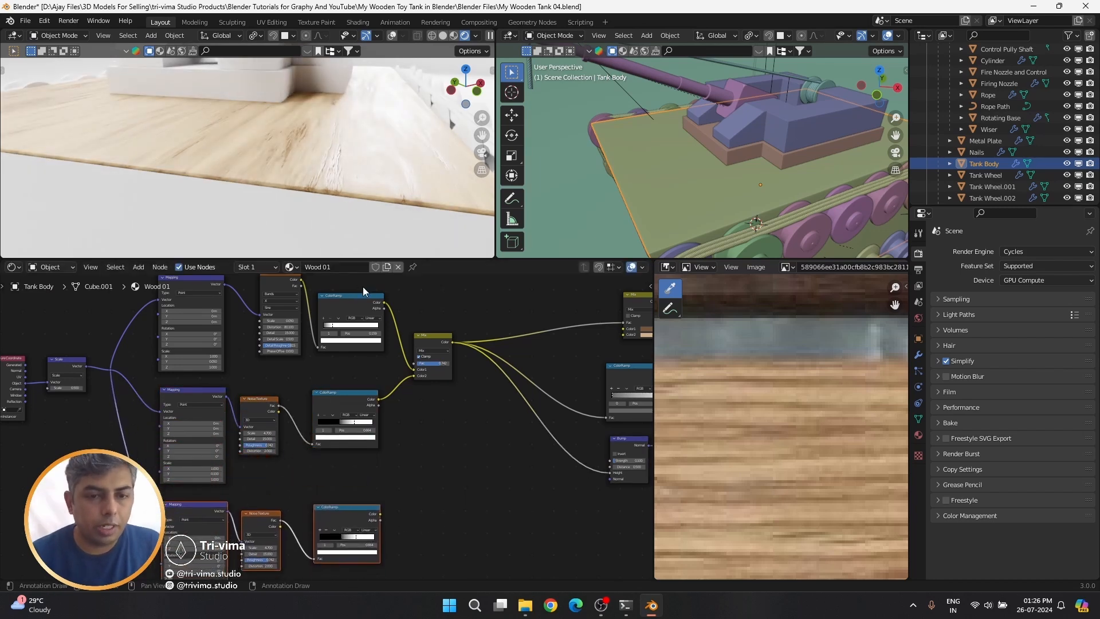
Switch the rendered viewport to Material Preview and preview the duplicated ColorRamp's output on the tank body
{"action": "left_click", "coordinate": [454, 35]}
{"action": "middle_click_drag", "start_coordinate": [497, 444], "coordinate": [406, 405]}
{"action": "left_click", "coordinate": [256, 482], "text": "ctrl+shift"}
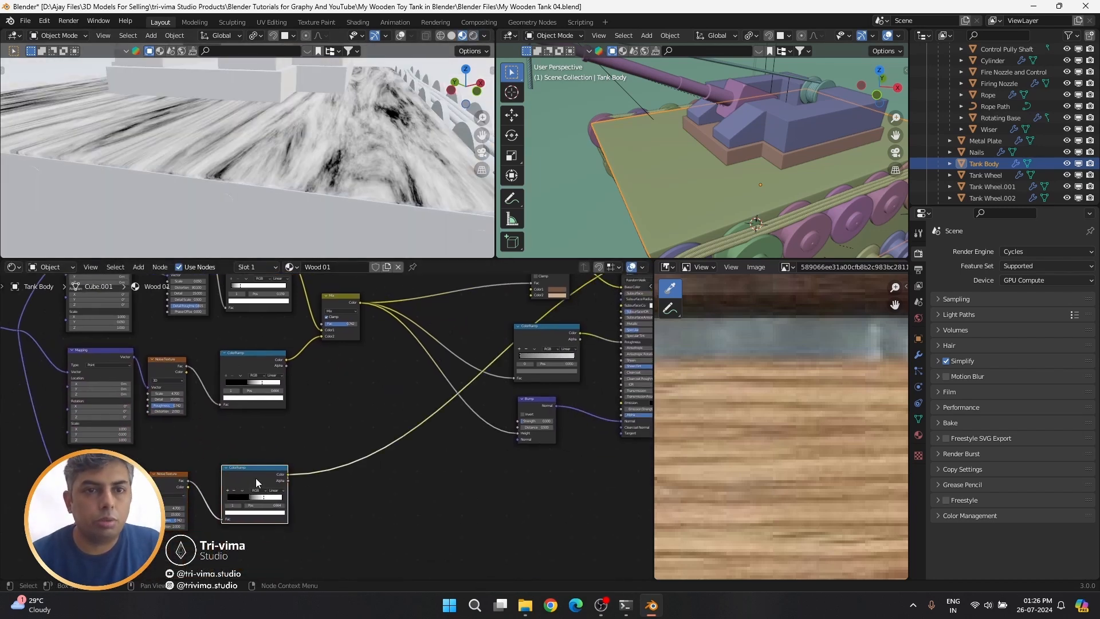
{"action": "key", "text": "KP_Decimal"}
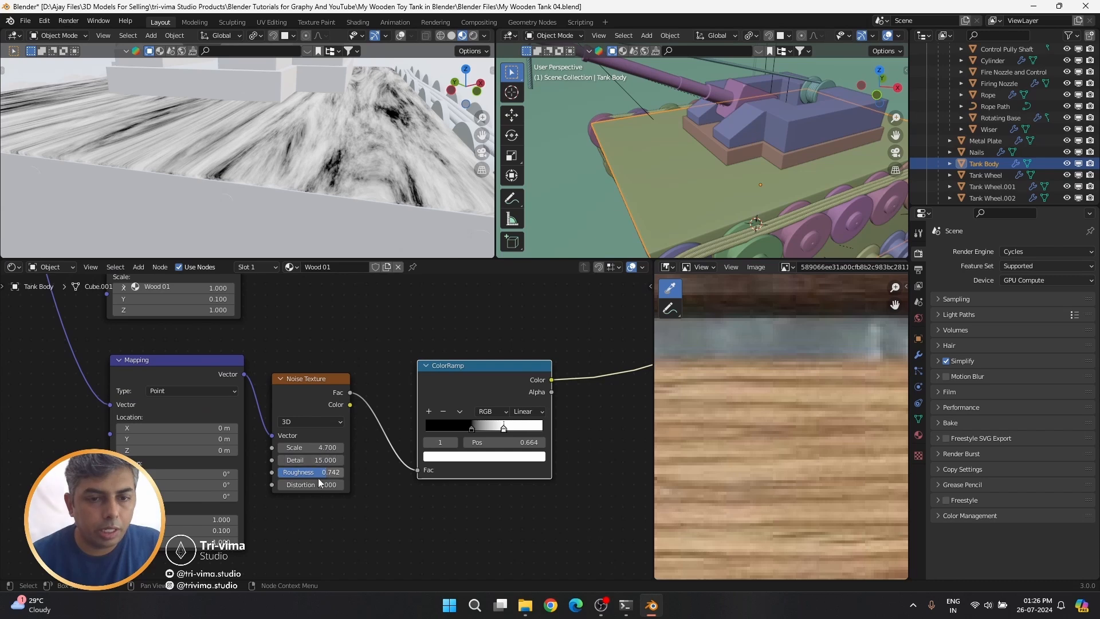
Set the duplicated Noise Texture's Distortion to 0
{"action": "left_click", "coordinate": [319, 483]}
{"action": "type", "text": "1"}
{"action": "key", "text": "BackSpace"}
{"action": "type", "text": "0"}
{"action": "key", "text": "Return"}
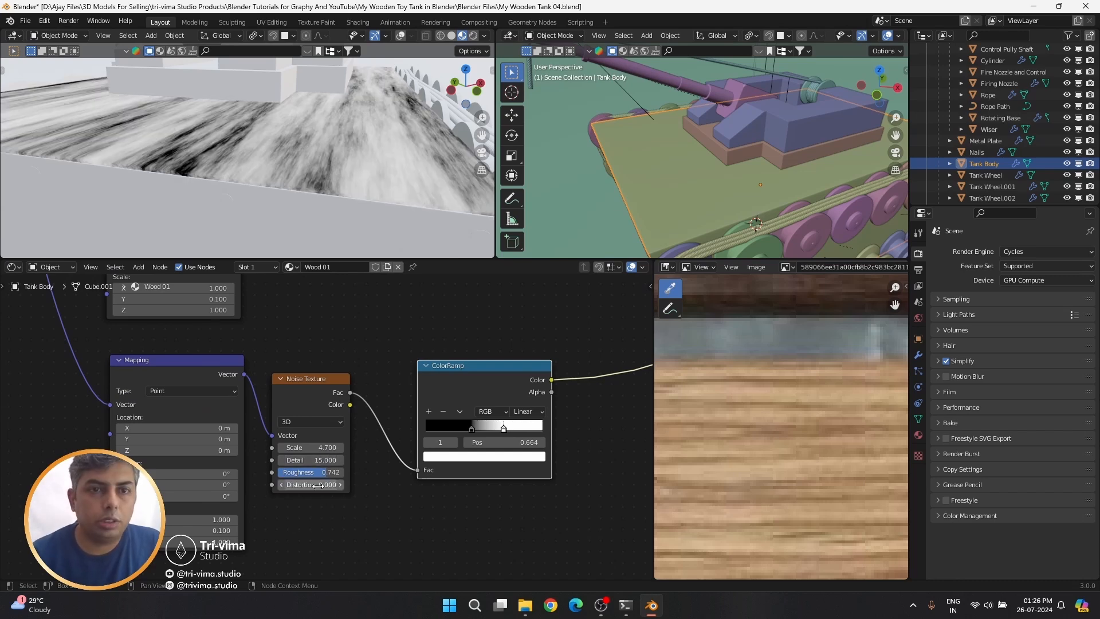
Try Scale values of 5000, 1500 and 1000 on the duplicated Noise Texture
{"action": "left_click", "coordinate": [315, 447]}
{"action": "type", "text": "50"}
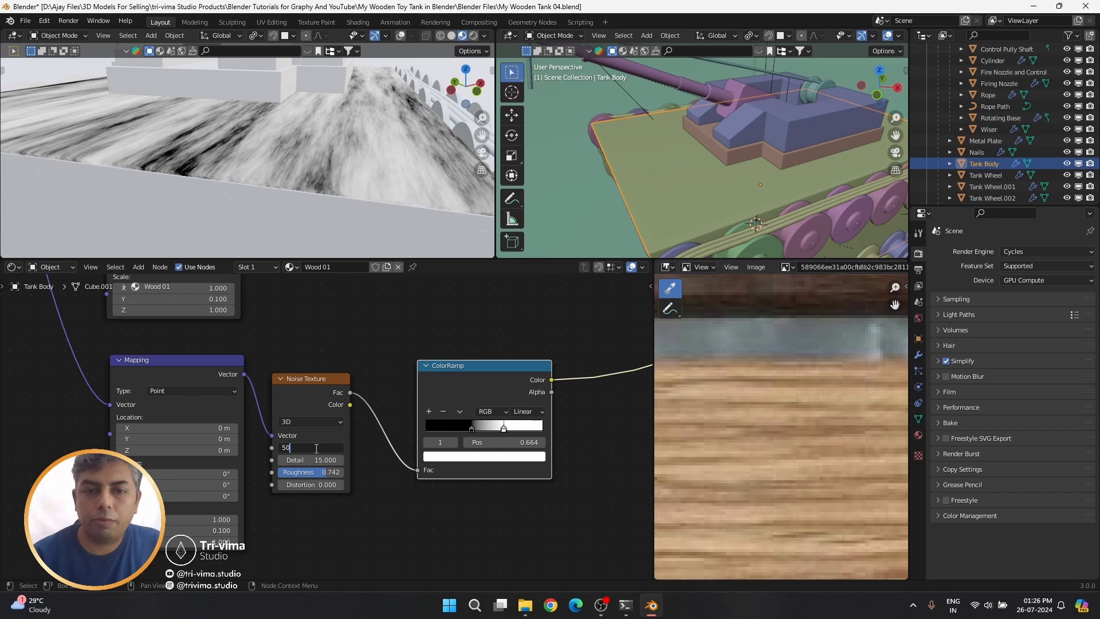
{"action": "type", "text": "00"}
{"action": "key", "text": "Return"}
{"action": "left_click", "coordinate": [316, 448]}
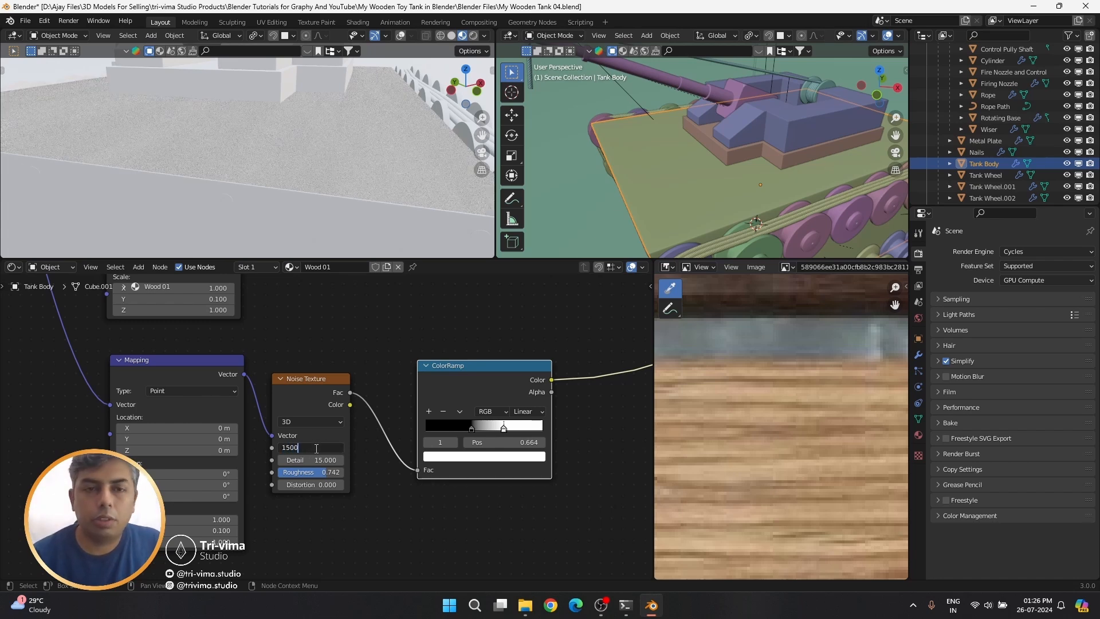
{"action": "key", "text": "Return"}
{"action": "left_click", "coordinate": [316, 447]}
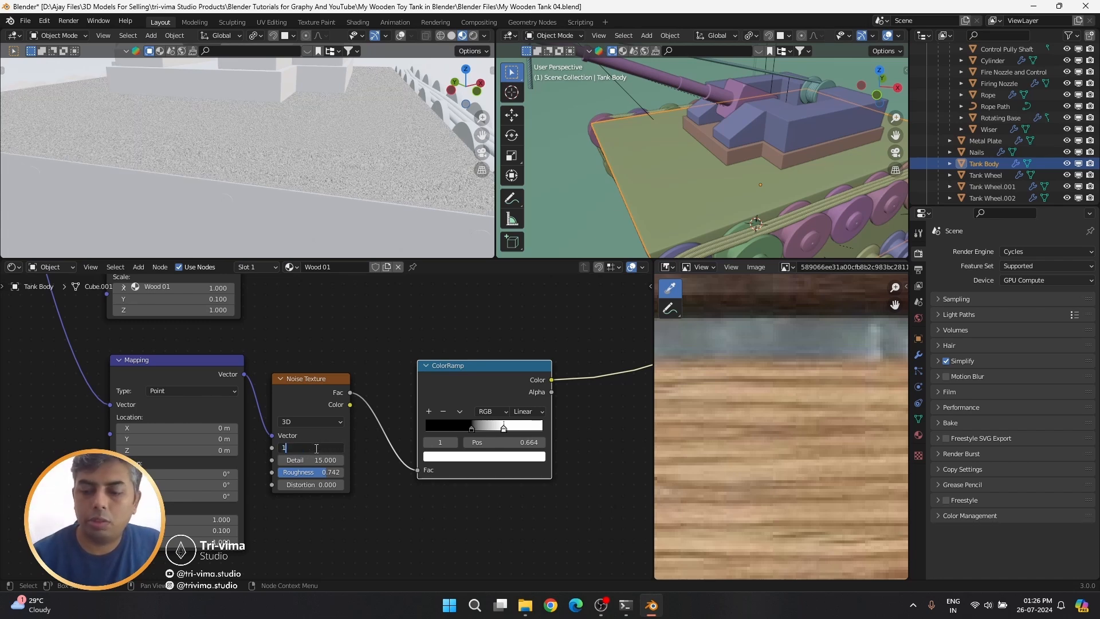
{"action": "key", "text": "Return"}
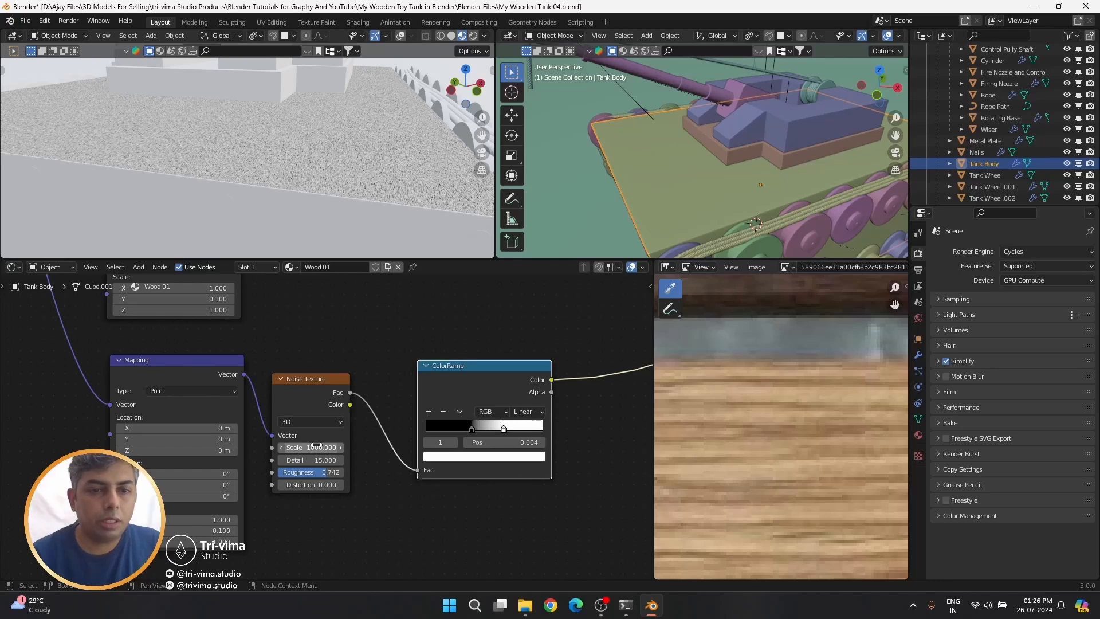
Set the duplicated Noise Texture's Scale to 500
{"action": "left_click", "coordinate": [317, 447]}
{"action": "type", "text": "500"}
{"action": "key", "text": "Return"}
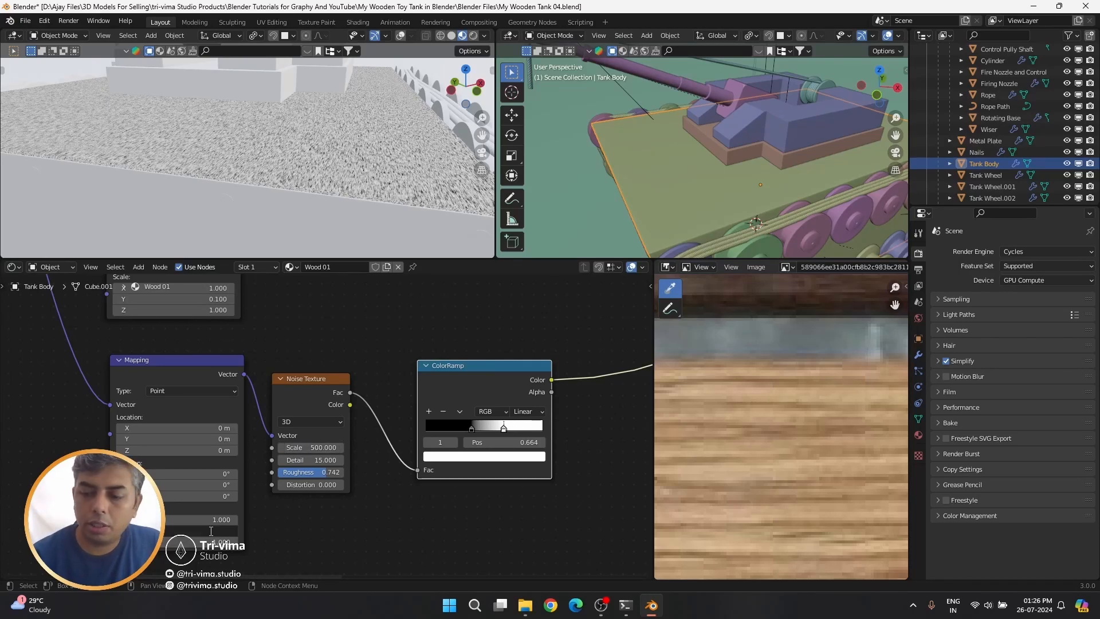
Set the fine-grain Mapping node's Y scale to 0.005, and try a Noise Texture Scale of 1500 before setting it to 2500
{"action": "key", "text": "Return"}
{"action": "middle_click_drag", "start_coordinate": [354, 225], "coordinate": [317, 225]}
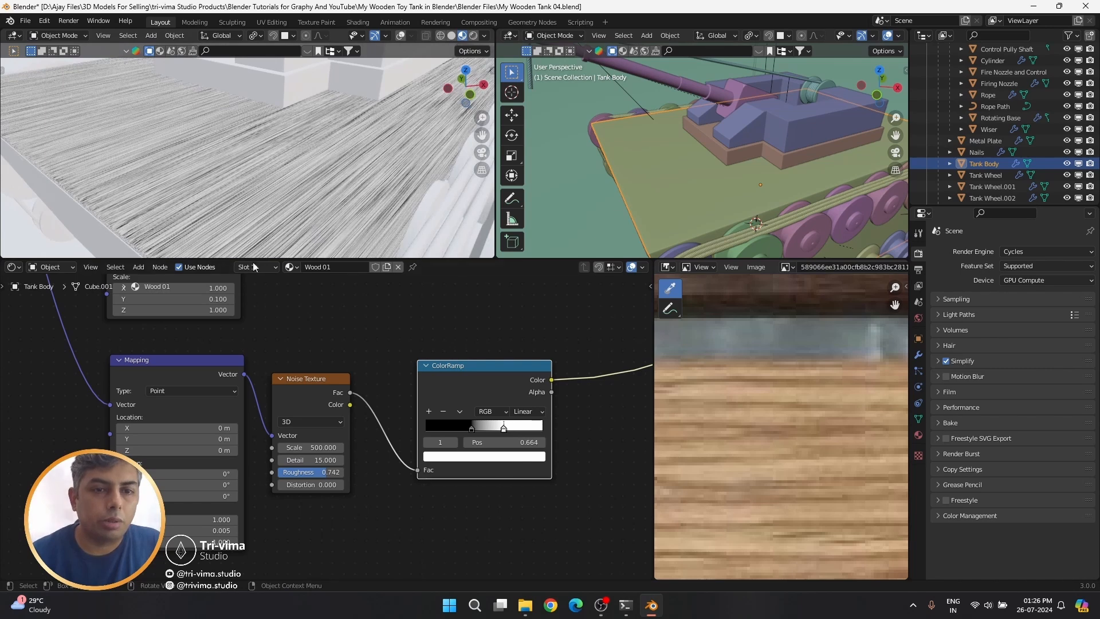
{"action": "left_click", "coordinate": [311, 449]}
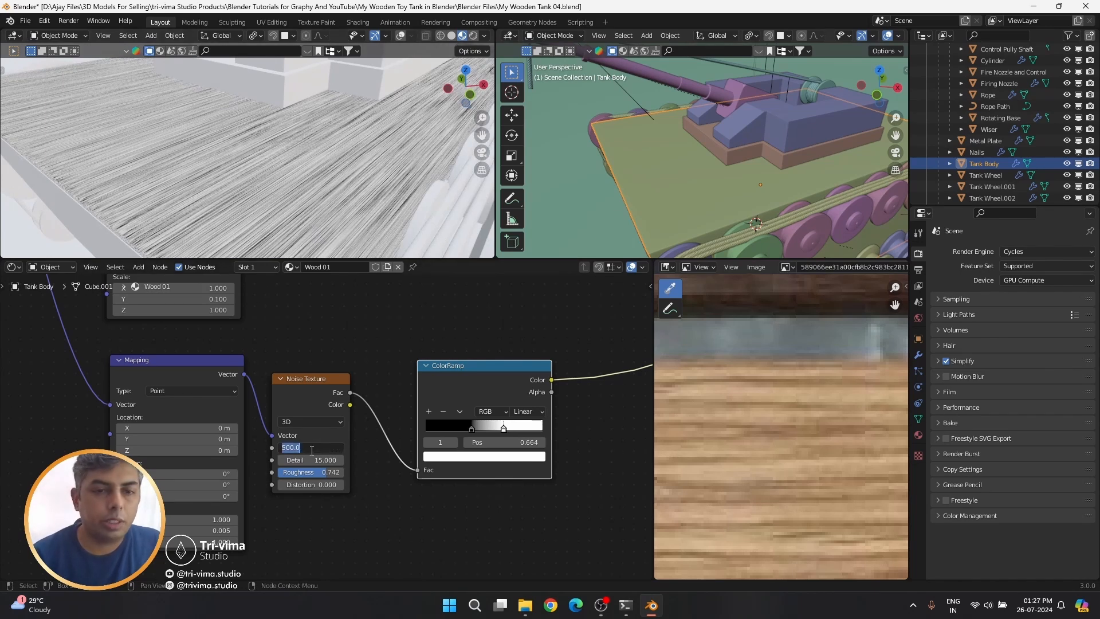
{"action": "type", "text": "15"}
{"action": "key", "text": "Return"}
{"action": "left_click", "coordinate": [312, 449]}
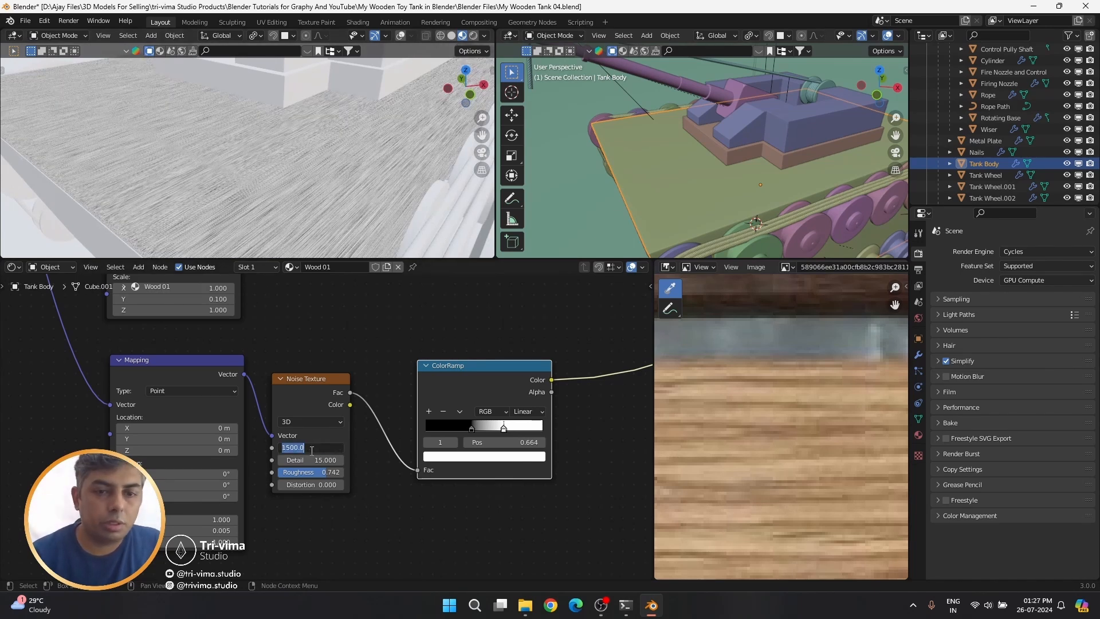
{"action": "type", "text": "2500"}
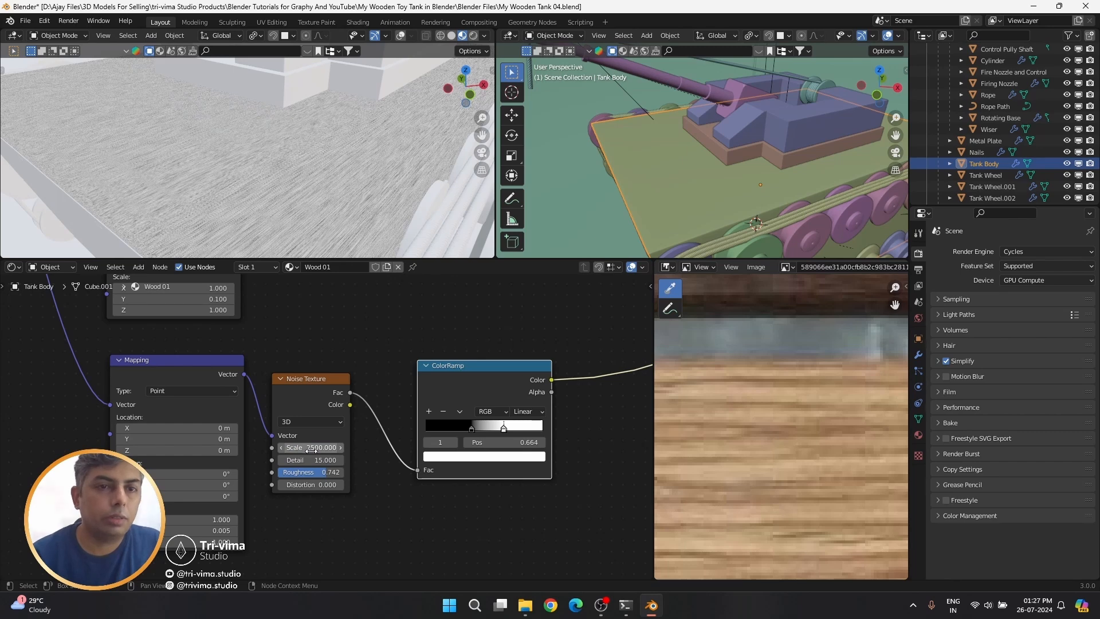
{"action": "key", "text": "Return"}
Set the fine-grain Mapping node's Y scale to 0.01 and move the white stop of its ColorRamp to 0.486
{"action": "left_click", "coordinate": [213, 531]}
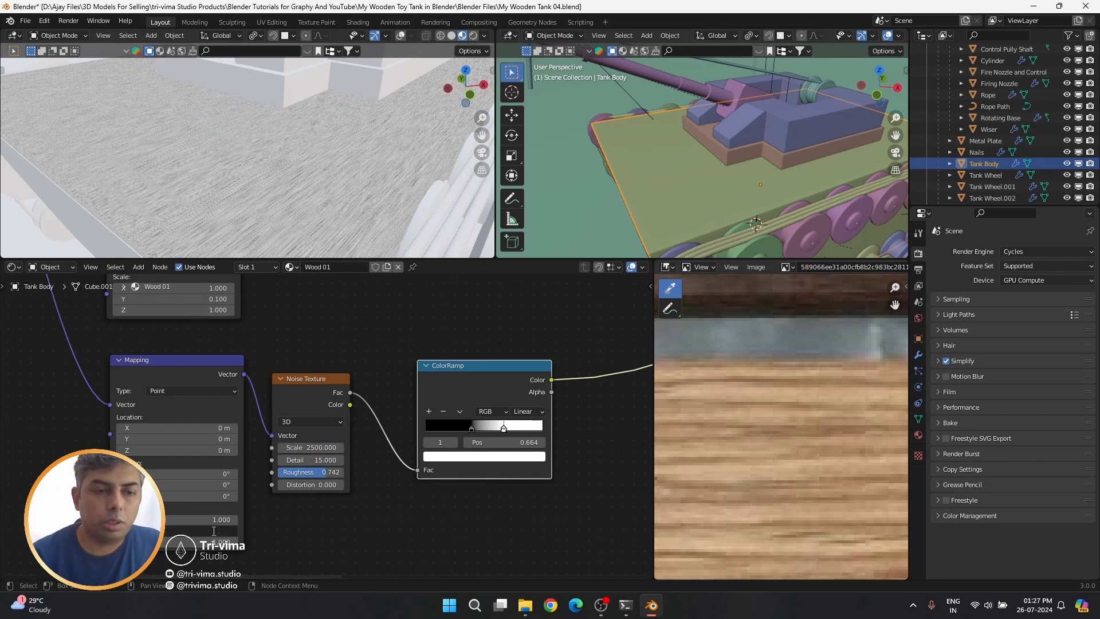
{"action": "type", "text": "0.01"}
{"action": "key", "text": "Return"}
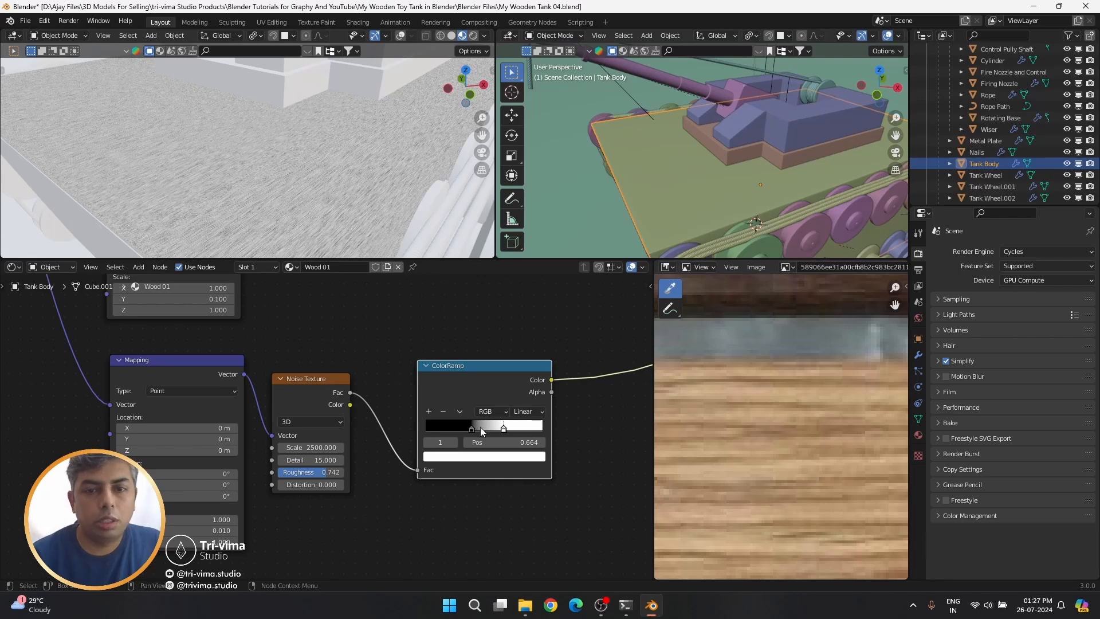
{"action": "left_click_drag", "start_coordinate": [503, 428], "coordinate": [481, 431]}
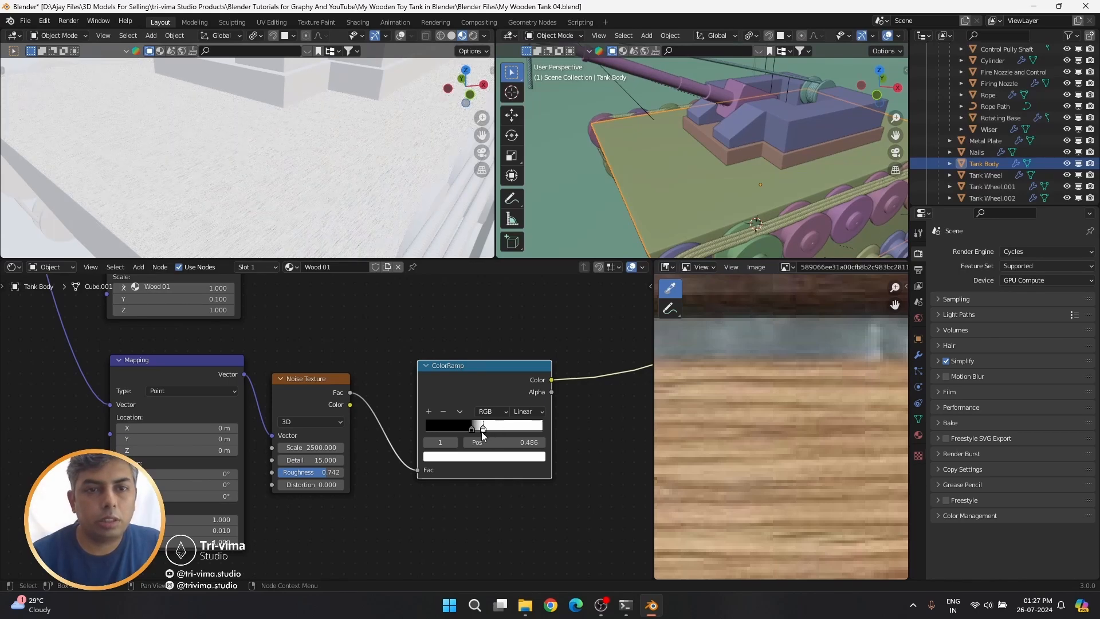
Duplicate the Bump node, insert it before the Principled BSDF's Normal input, connect the fine-grain ColorRamp's Color to its Height, and save the file
{"action": "scroll", "coordinate": [482, 431], "scroll_direction": "down", "scroll_amount": 4}
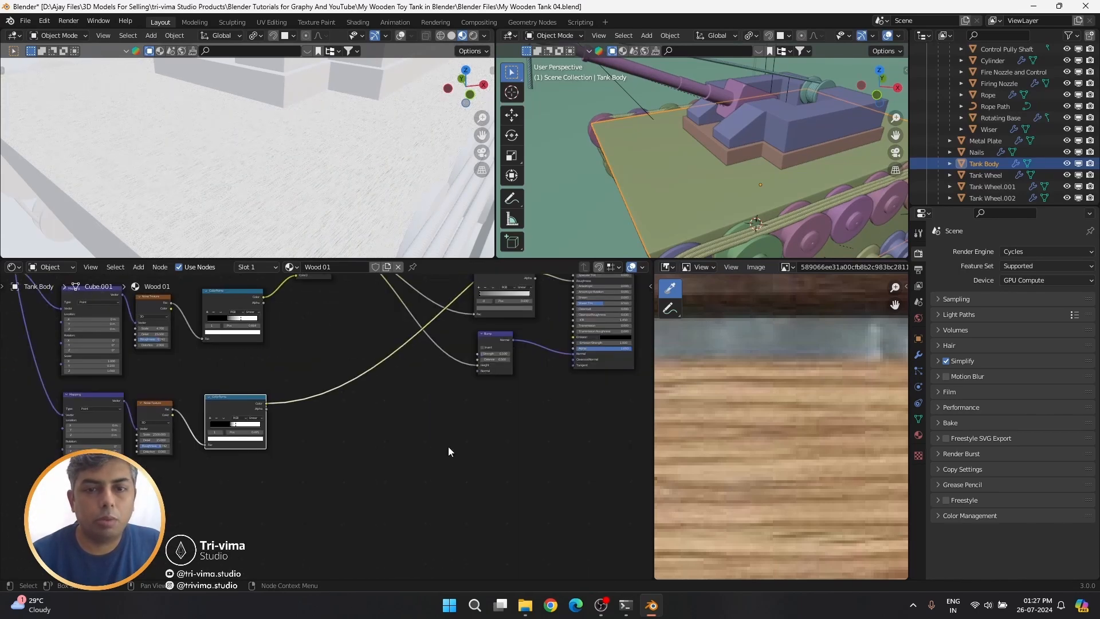
{"action": "key", "text": "shift+d"}
{"action": "left_click", "coordinate": [542, 375]}
{"action": "scroll", "coordinate": [498, 397], "scroll_direction": "up", "scroll_amount": 2}
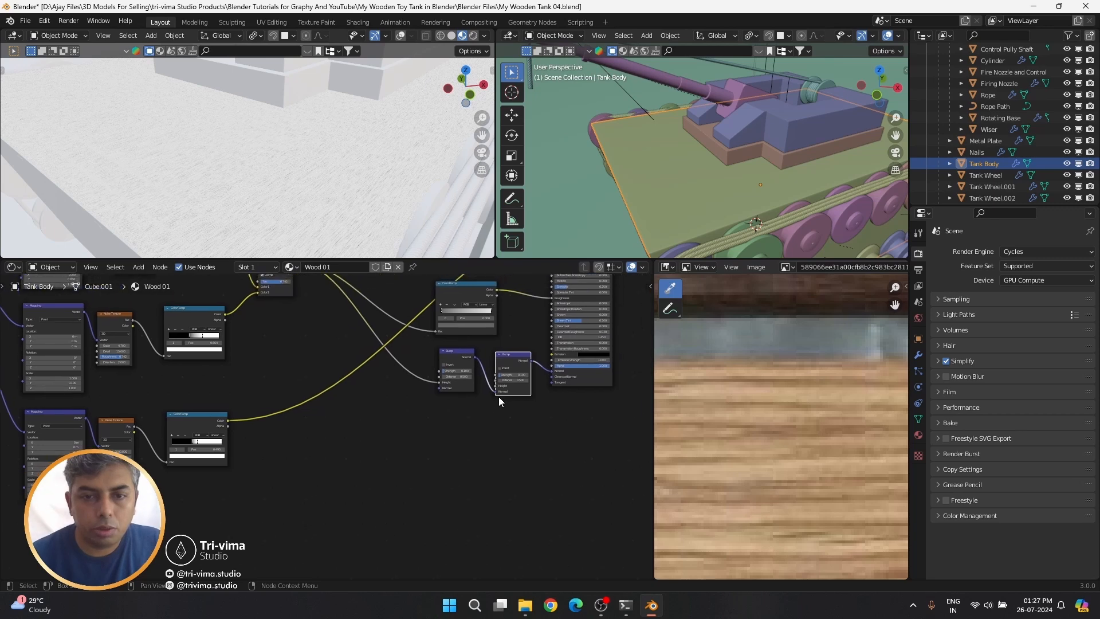
{"action": "left_click_drag", "start_coordinate": [190, 421], "coordinate": [556, 372]}
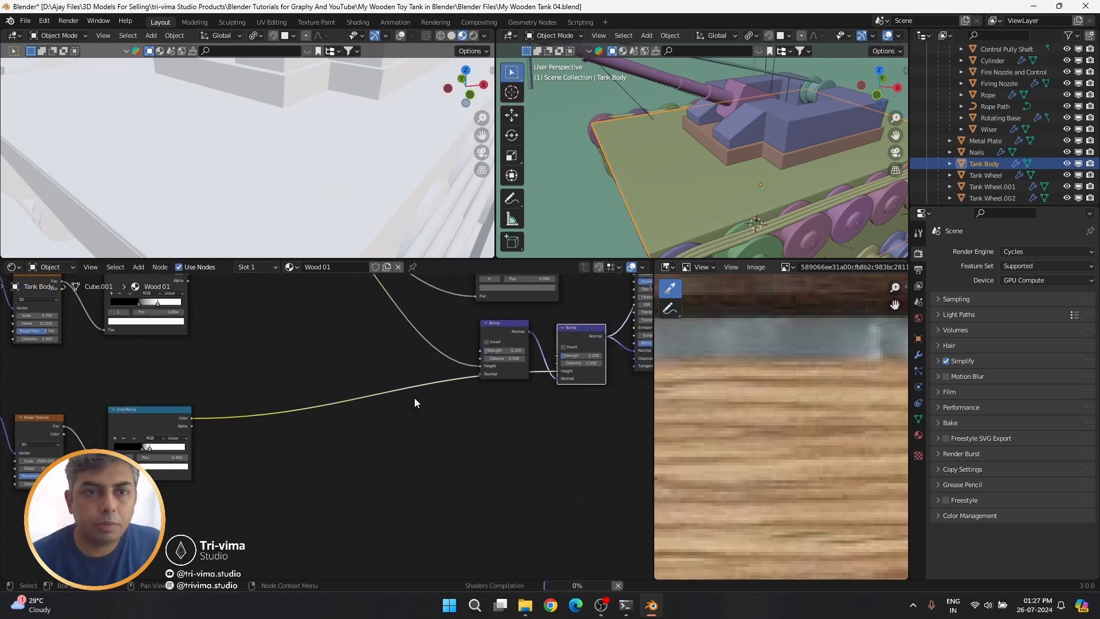
{"action": "key", "text": "ctrl+s"}
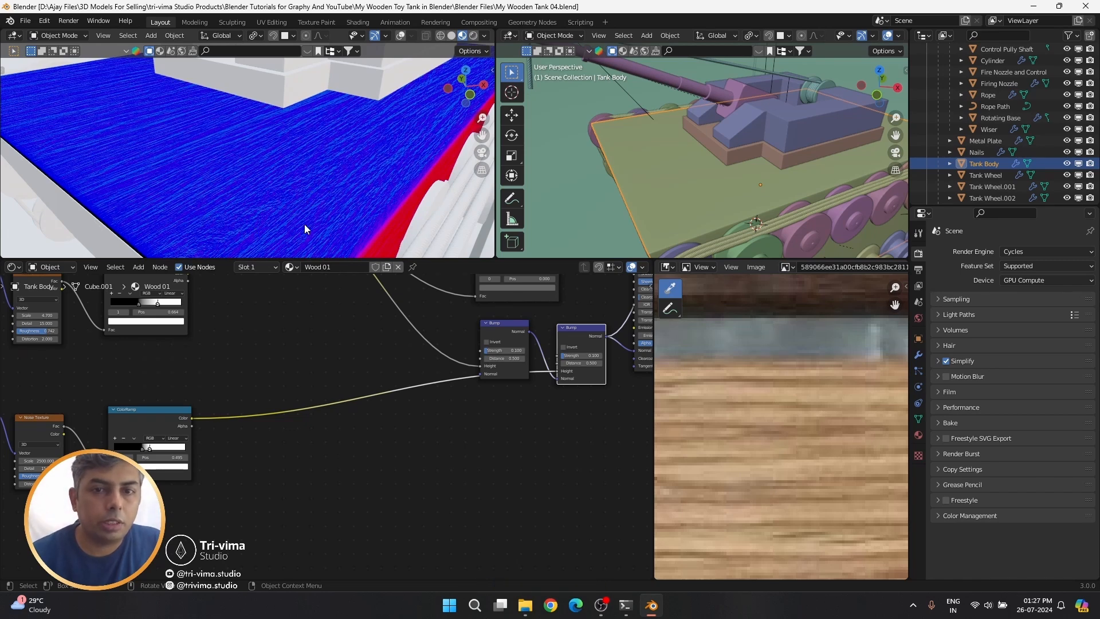
Restore the Principled BSDF as the previewed output, switch the viewport to Rendered shading and save the file
{"action": "scroll", "coordinate": [304, 225], "scroll_direction": "up", "scroll_amount": 3}
{"action": "middle_click_drag", "start_coordinate": [540, 379], "coordinate": [285, 435]}
{"action": "left_click", "coordinate": [428, 419], "text": "ctrl+shift"}
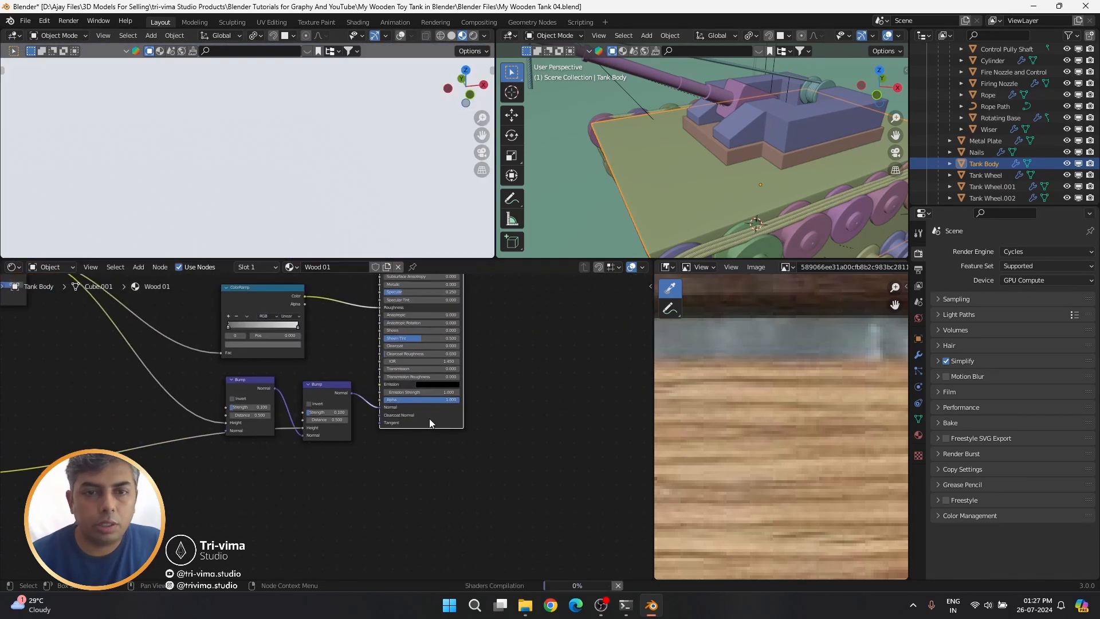
{"action": "left_click", "coordinate": [472, 36]}
{"action": "key", "text": "ctrl+s"}
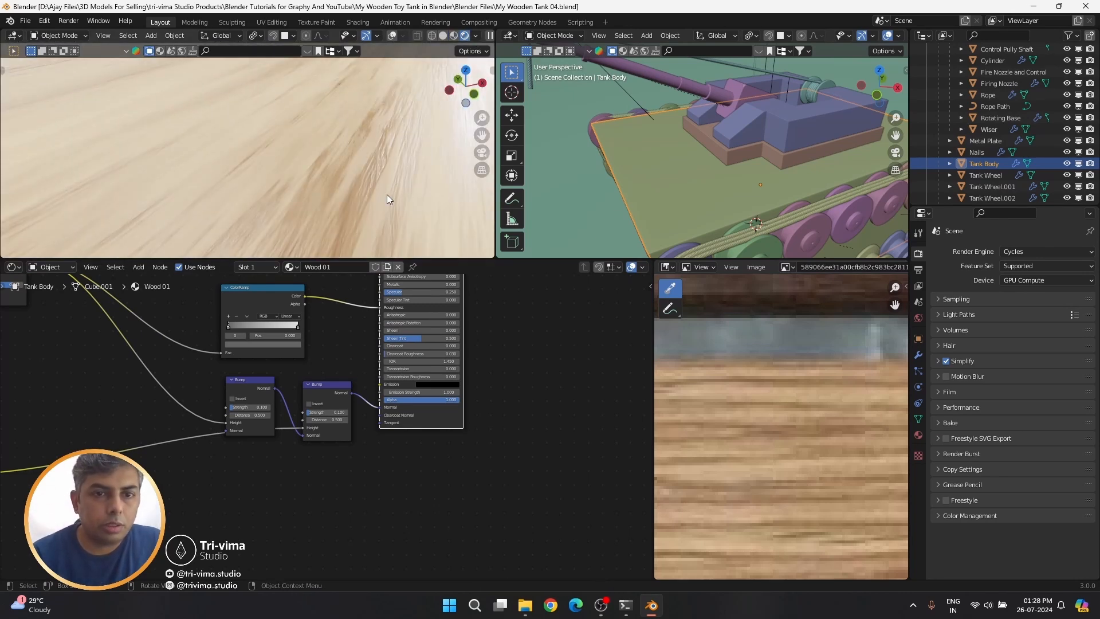
Move the Texture Coordinate and Scale nodes down beside the middle Mapping node, and save the file
{"action": "scroll", "coordinate": [387, 194], "scroll_direction": "down", "scroll_amount": 8}
{"action": "scroll", "coordinate": [336, 498], "scroll_direction": "down", "scroll_amount": 5}
{"action": "scroll", "coordinate": [335, 498], "scroll_direction": "up", "scroll_amount": 6}
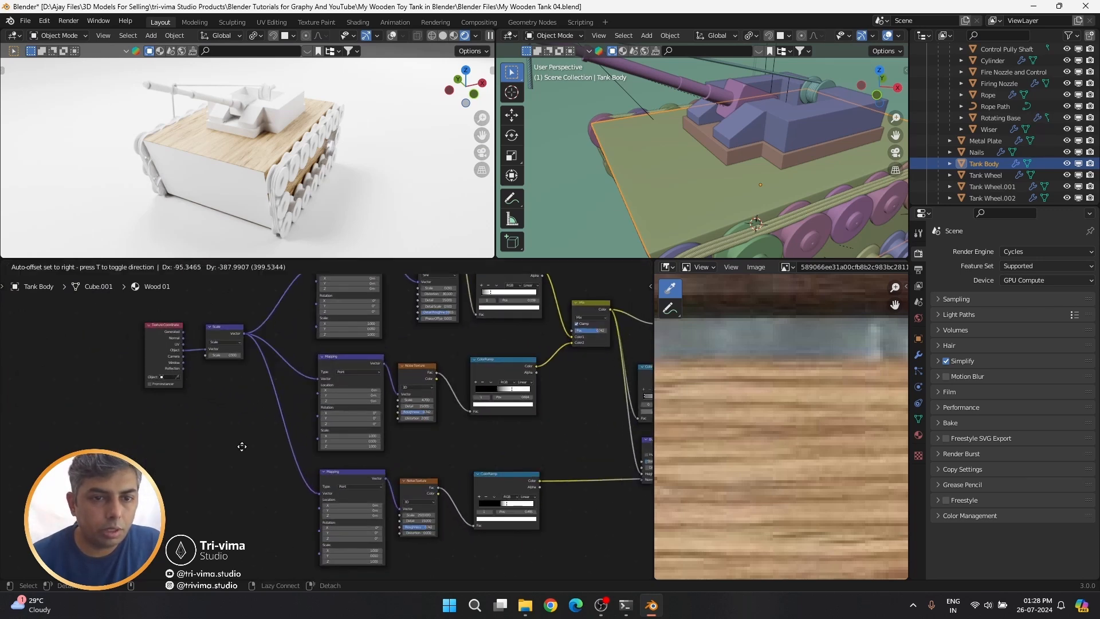
{"action": "left_click_drag", "start_coordinate": [242, 448], "coordinate": [168, 354]}
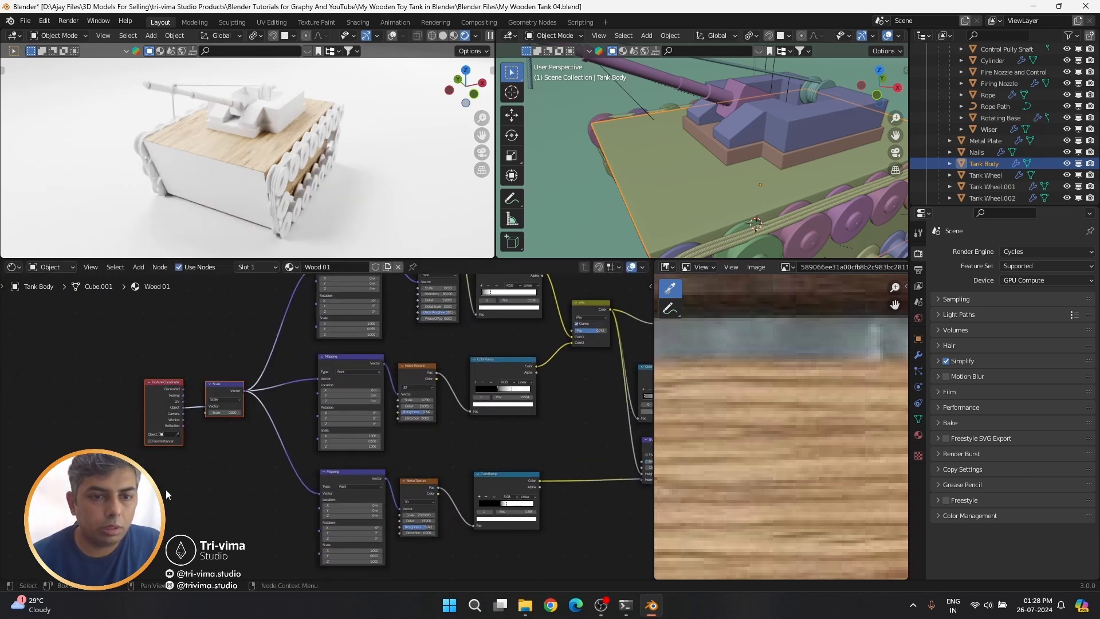
{"action": "scroll", "coordinate": [167, 489], "scroll_direction": "down", "scroll_amount": 6}
{"action": "key", "text": "ctrl+s"}
{"action": "scroll", "coordinate": [255, 142], "scroll_direction": "up", "scroll_amount": 4}
{"action": "scroll", "coordinate": [246, 166], "scroll_direction": "down", "scroll_amount": 4}
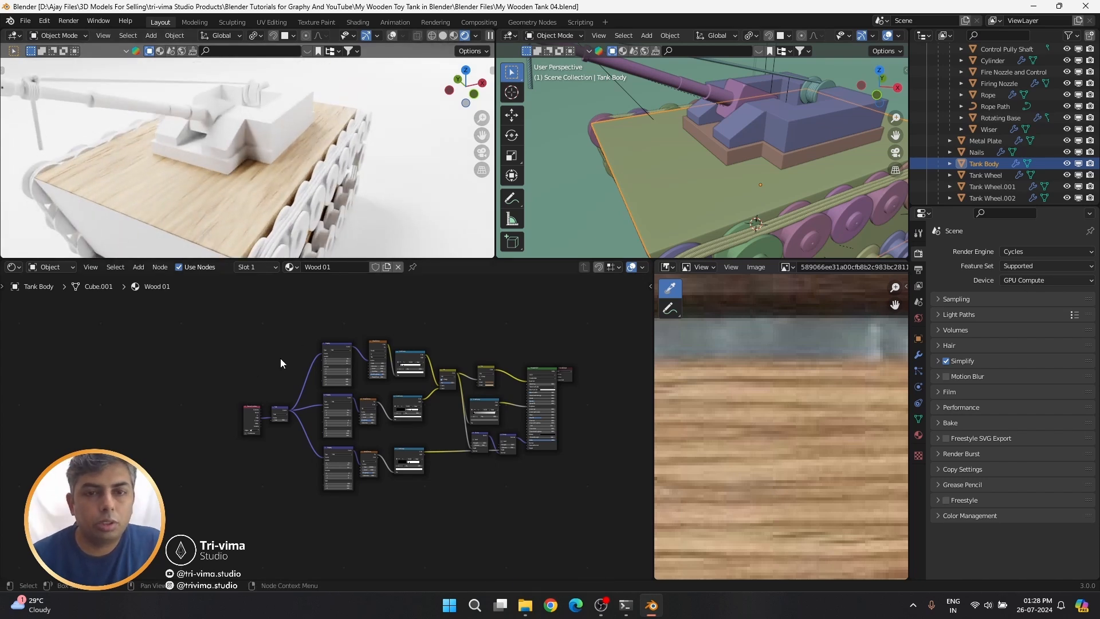
Select the Rotating Base, save the file, switch the viewport to Material Preview and assign the Wood 01 material to it
{"action": "left_click", "coordinate": [218, 165]}
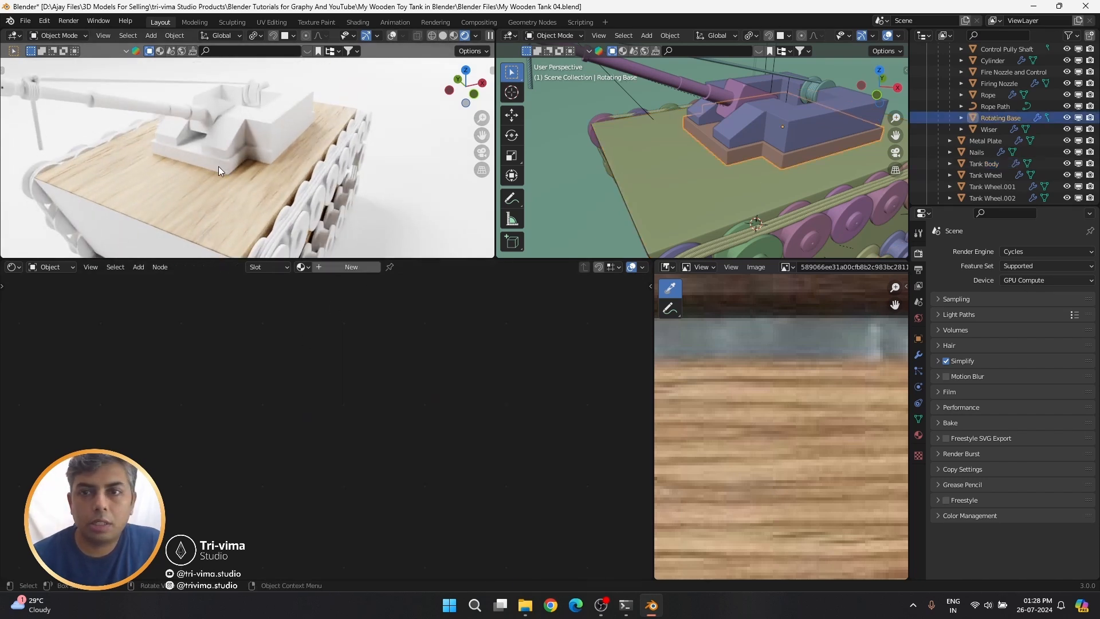
{"action": "key", "text": "ctrl+s"}
{"action": "key", "text": "z"}
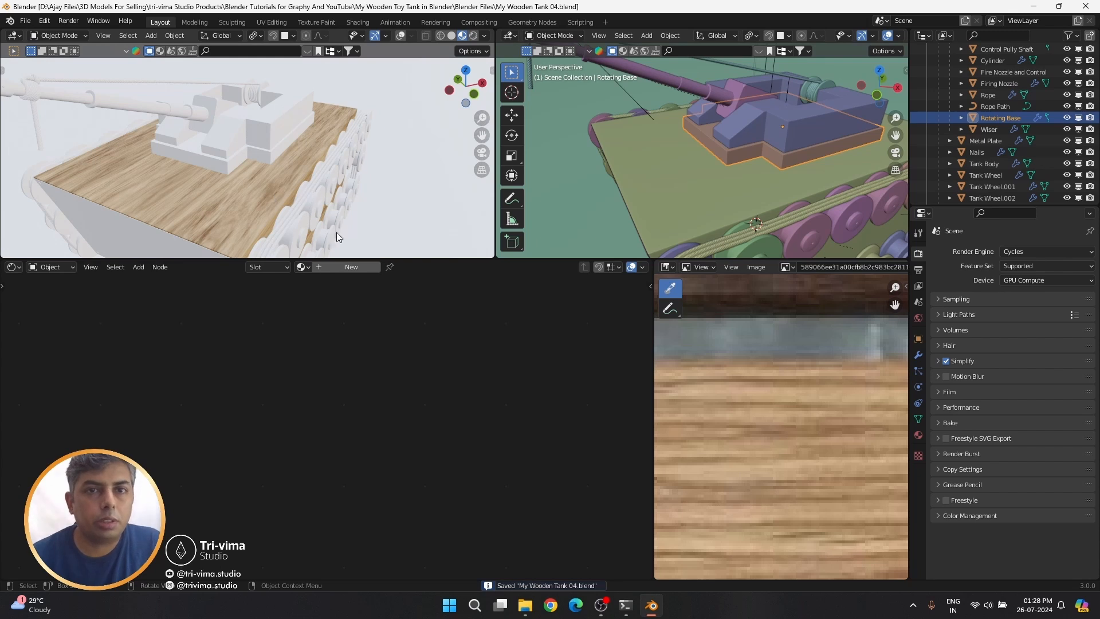
{"action": "left_click", "coordinate": [302, 267]}
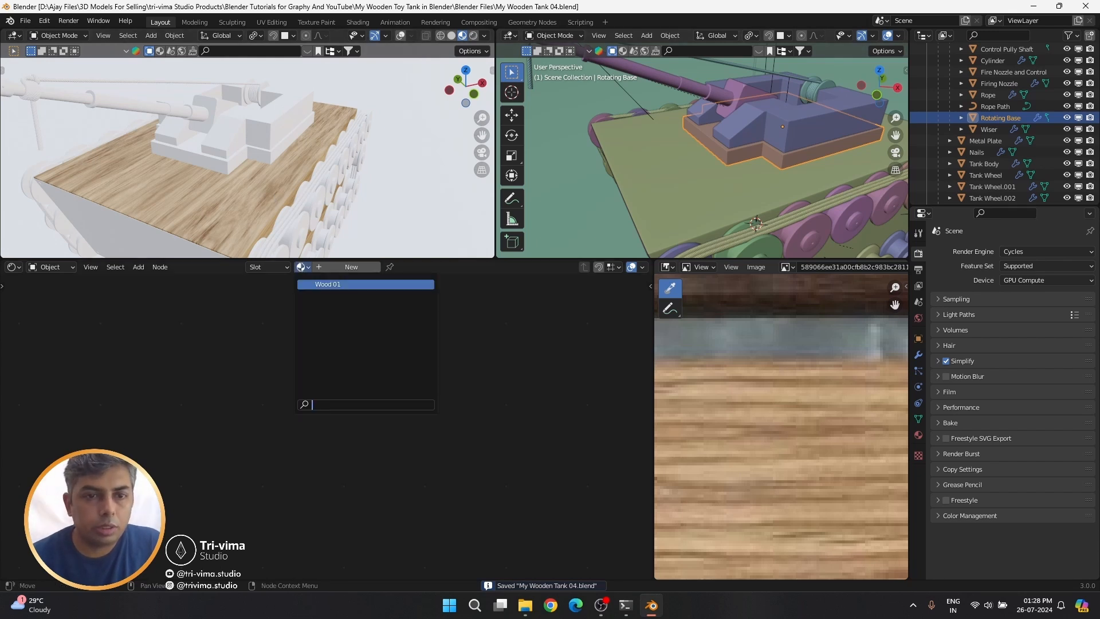
{"action": "left_click", "coordinate": [320, 284]}
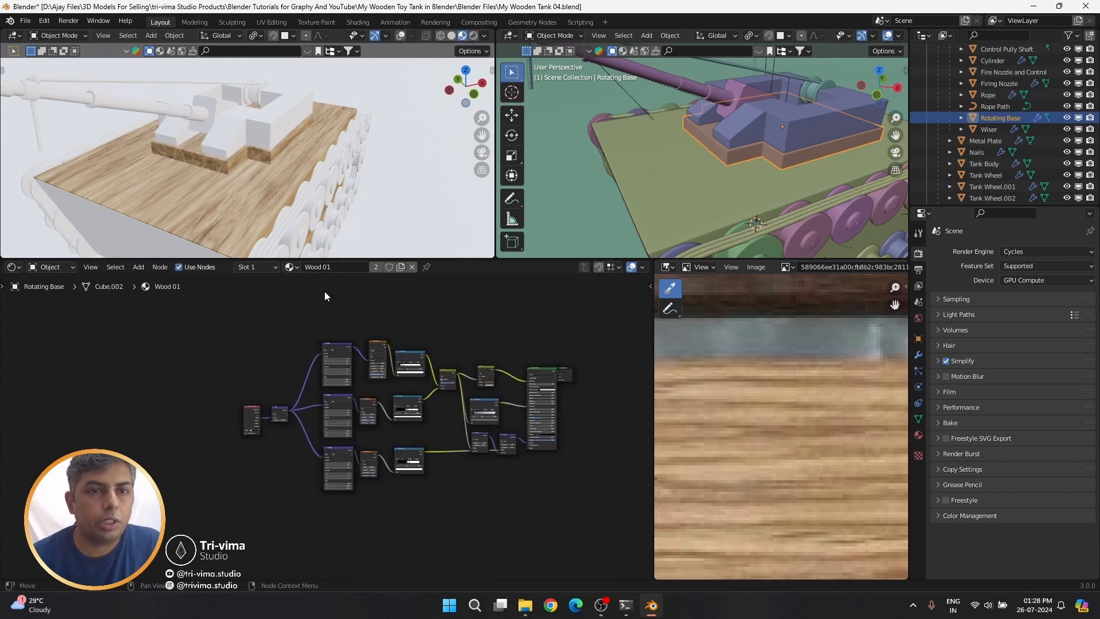
Make the Rotating Base's material an independent copy named Wood 02, then view it in Rendered shading and save the file
{"action": "left_click", "coordinate": [399, 266]}
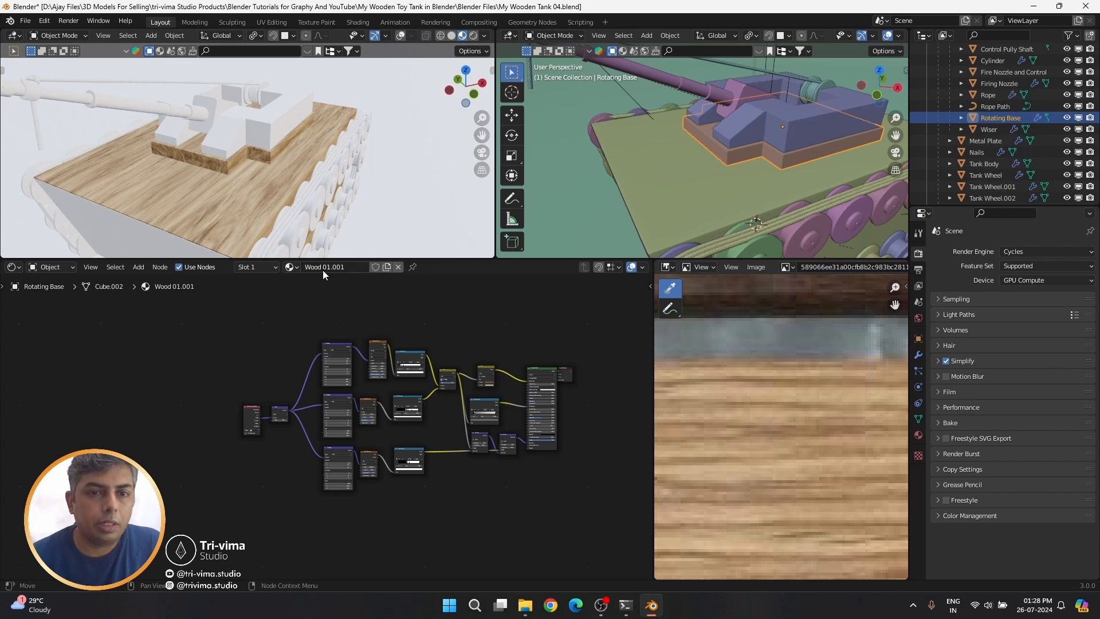
{"action": "left_click_drag", "start_coordinate": [325, 267], "coordinate": [361, 266]}
{"action": "type", "text": "2"}
{"action": "key", "text": "Return"}
{"action": "scroll", "coordinate": [260, 221], "scroll_direction": "up", "scroll_amount": 5}
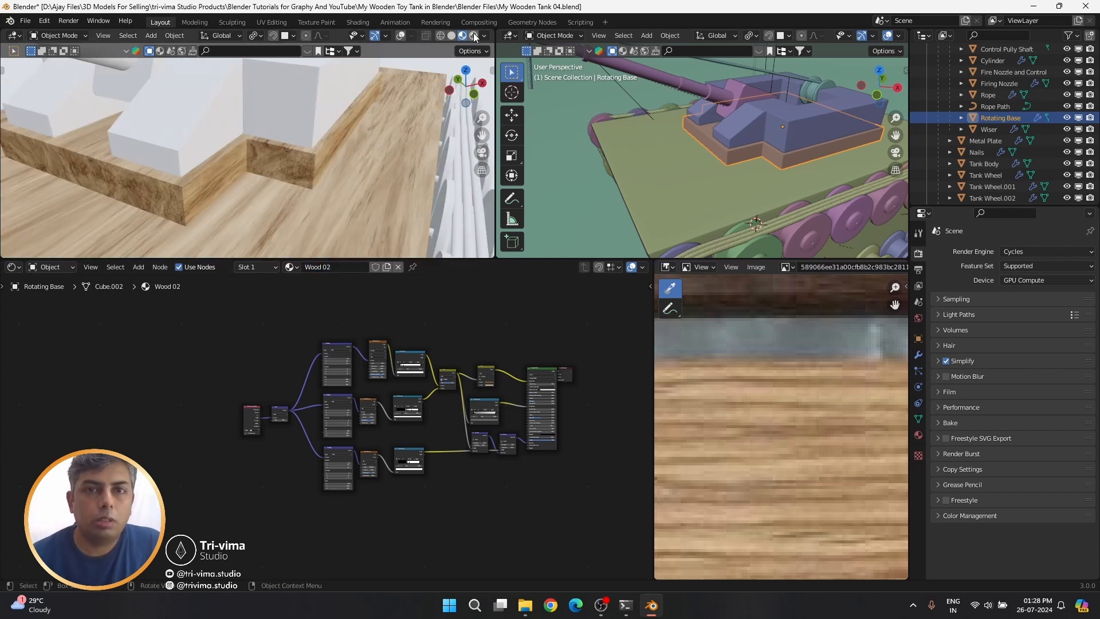
{"action": "key", "text": "ctrl+s"}
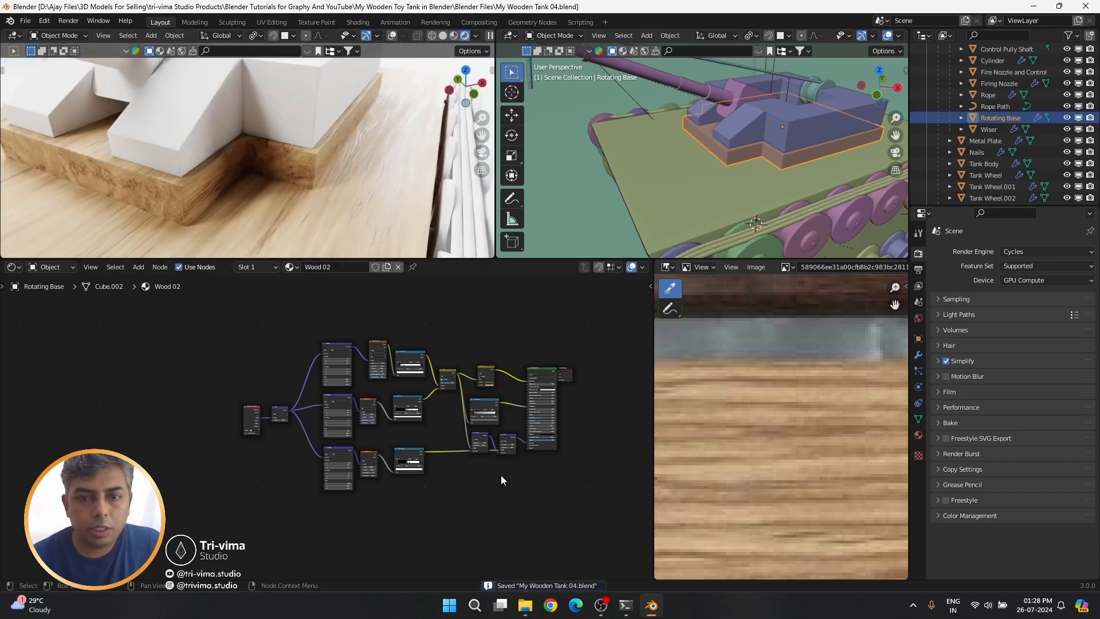
Set Color1 of Wood 02's colour Mix node to a dark brown sampled from the dark wood in the reference image
{"action": "middle_click_drag", "start_coordinate": [502, 480], "coordinate": [368, 474]}
{"action": "middle_click_drag", "start_coordinate": [778, 444], "coordinate": [773, 396]}
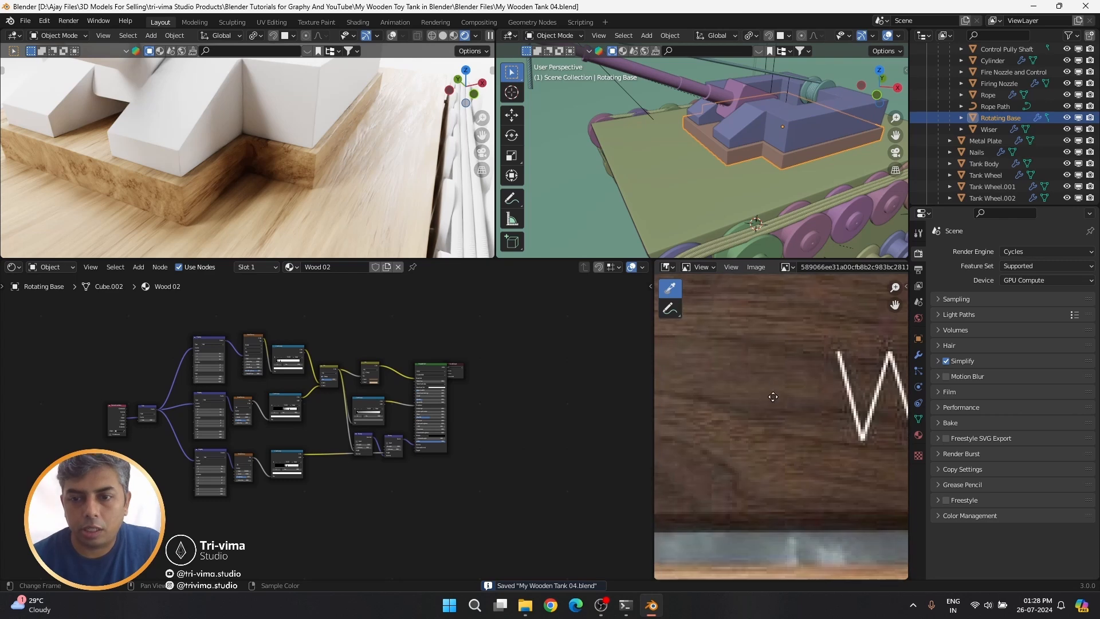
{"action": "scroll", "coordinate": [773, 396], "scroll_direction": "up", "scroll_amount": 2}
{"action": "scroll", "coordinate": [400, 370], "scroll_direction": "up", "scroll_amount": 3}
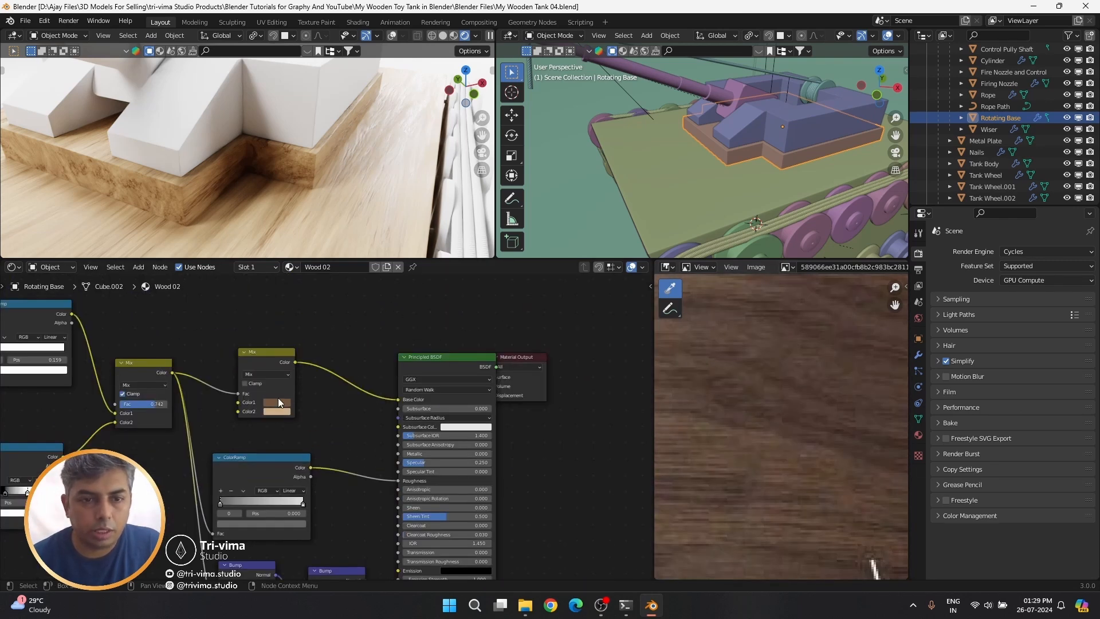
{"action": "left_click", "coordinate": [278, 402]}
{"action": "left_click", "coordinate": [331, 364]}
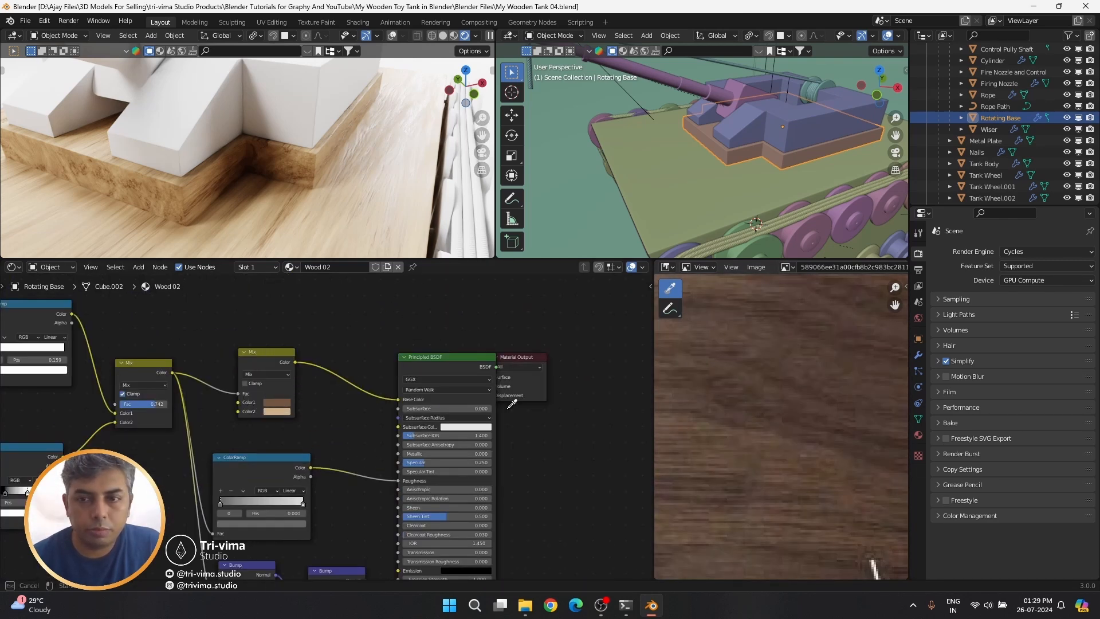
{"action": "left_click", "coordinate": [752, 357]}
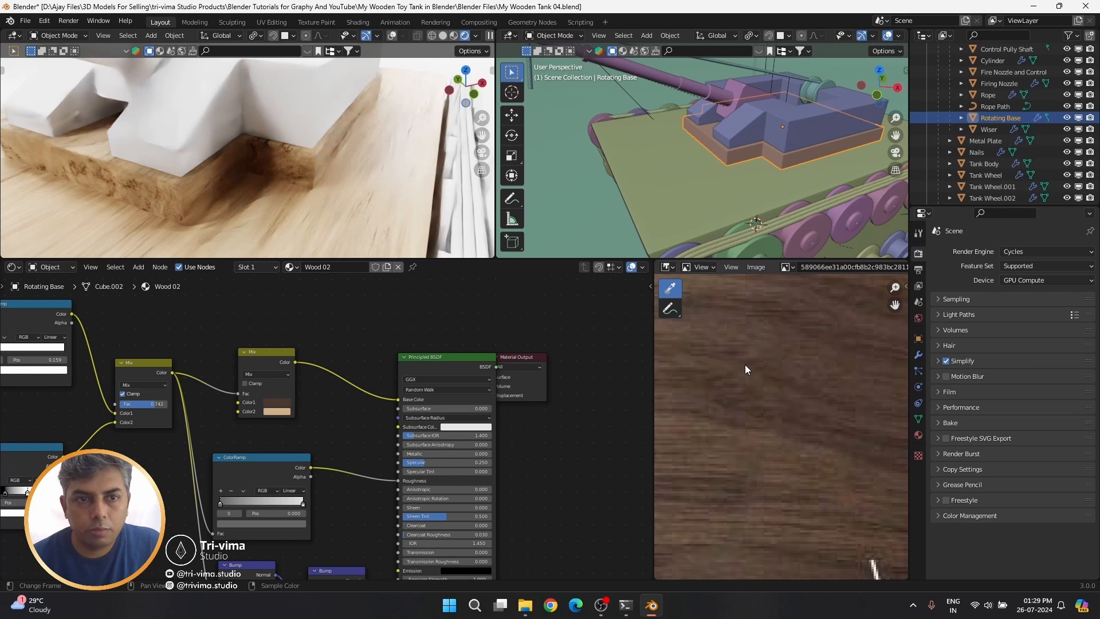
Set Color2 of the same Mix node to another brown sampled from the dark wood reference
{"action": "left_click", "coordinate": [272, 413]}
{"action": "left_click", "coordinate": [335, 372]}
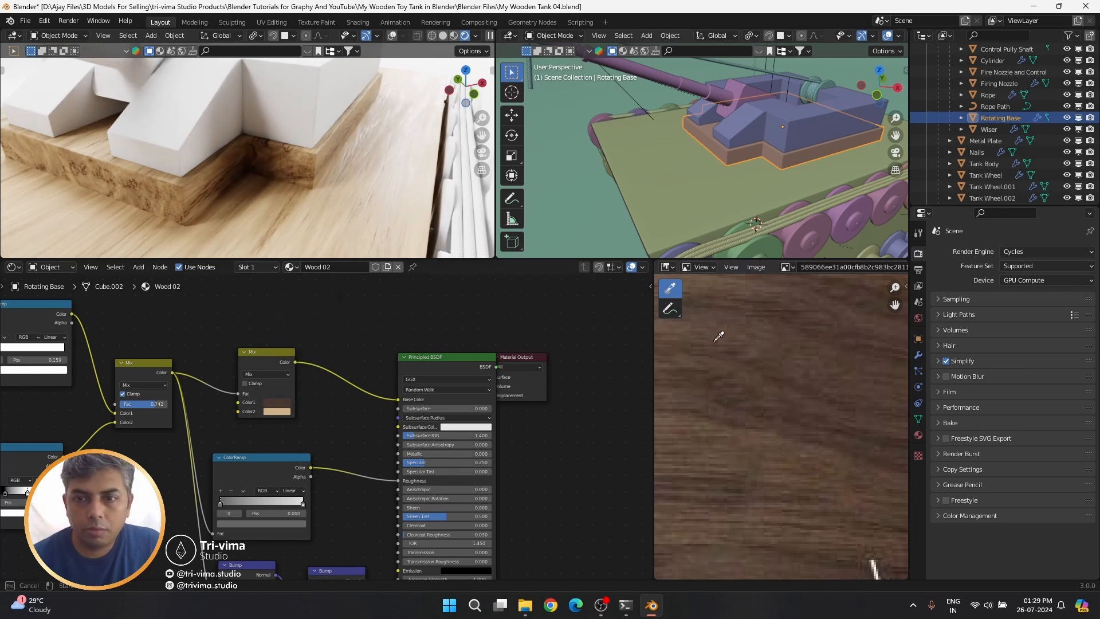
{"action": "left_click", "coordinate": [755, 337]}
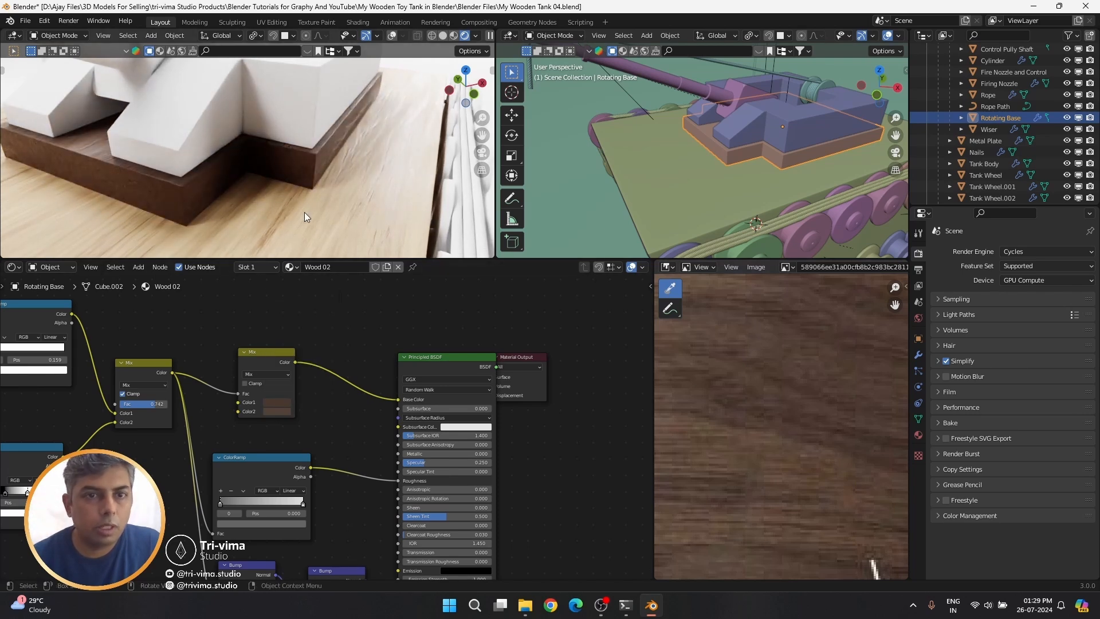
Assign the Wood 02 material to the Fire Nozzle and Control Pully Base
{"action": "middle_click_drag", "start_coordinate": [283, 173], "coordinate": [235, 125]}
{"action": "left_click", "coordinate": [234, 125]}
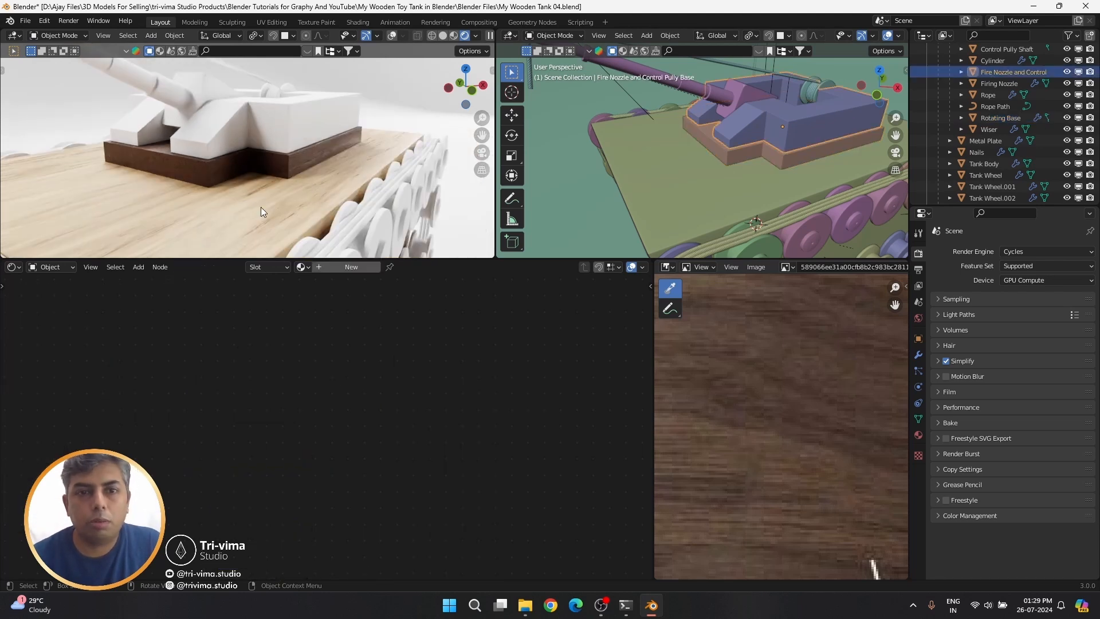
{"action": "left_click", "coordinate": [302, 267]}
{"action": "left_click", "coordinate": [319, 295]}
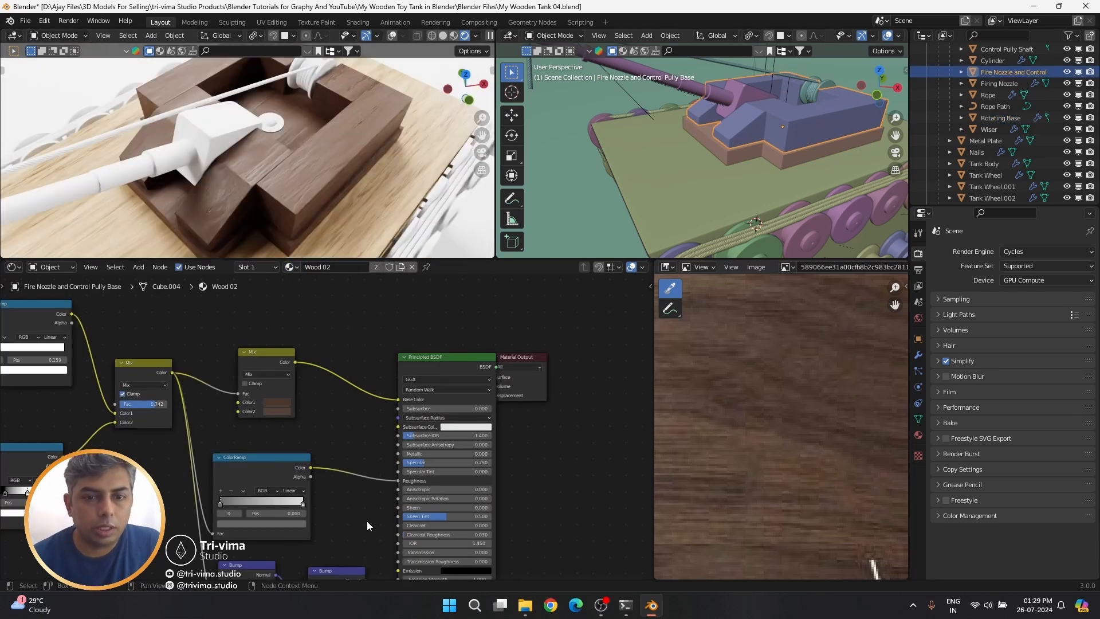
Open the colours of the dark and light stops on Wood 02's roughness ColorRamp
{"action": "scroll", "coordinate": [366, 520], "scroll_direction": "up", "scroll_amount": 2}
{"action": "left_click", "coordinate": [344, 496]}
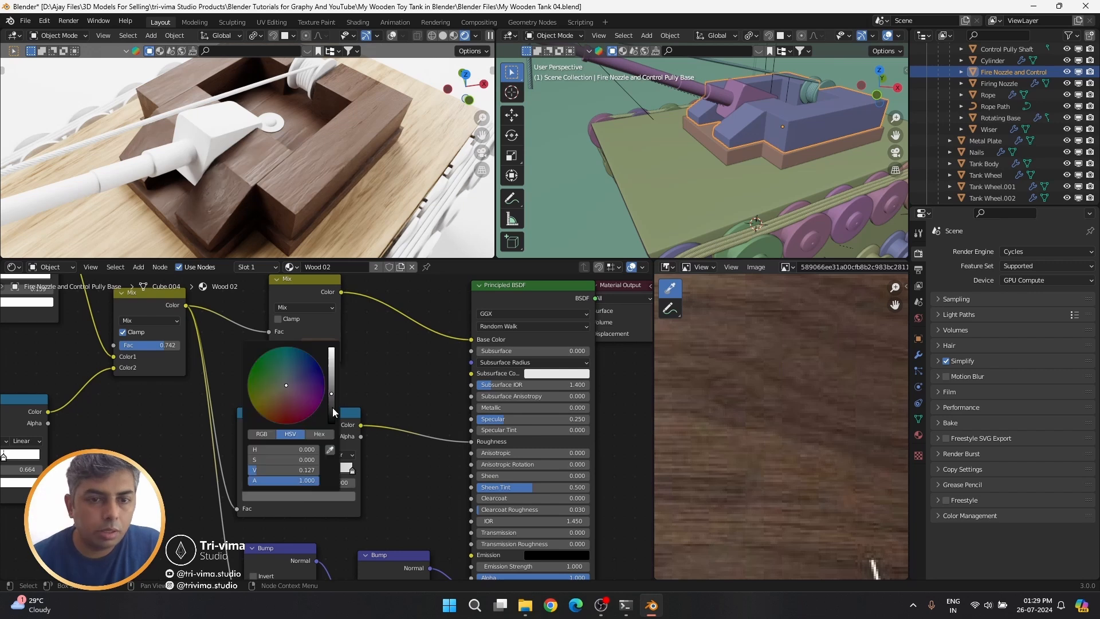
{"action": "left_click", "coordinate": [352, 470]}
{"action": "left_click", "coordinate": [344, 495]}
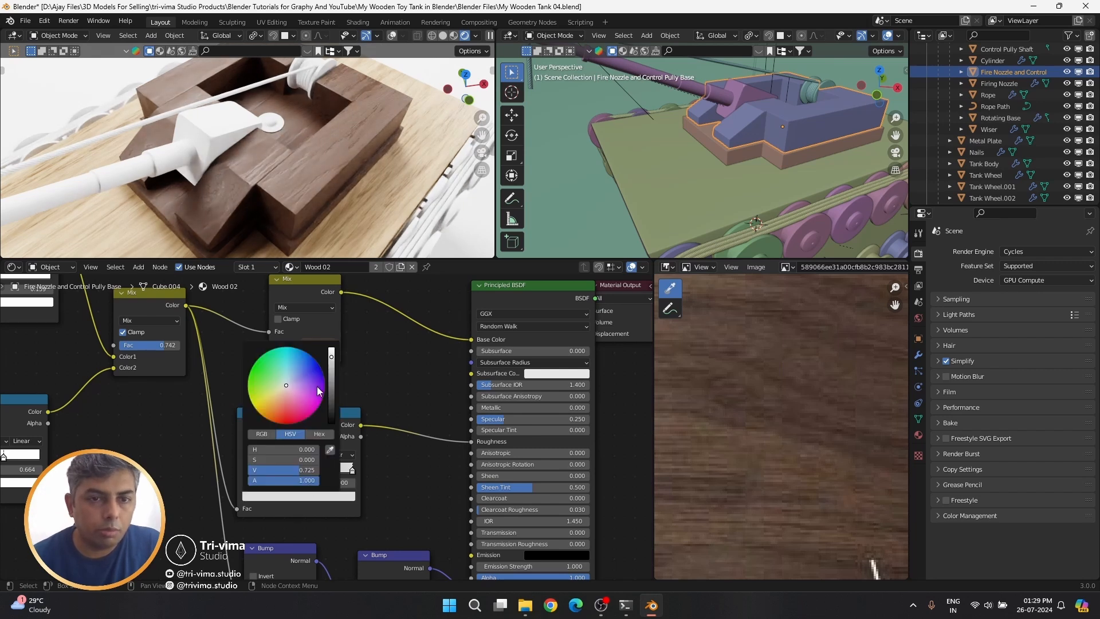
Try a strength of 0.05 on the first Bump node of Wood 02, and undo it
{"action": "scroll", "coordinate": [298, 151], "scroll_direction": "up", "scroll_amount": 2}
{"action": "middle_click_drag", "start_coordinate": [286, 429], "coordinate": [315, 315]}
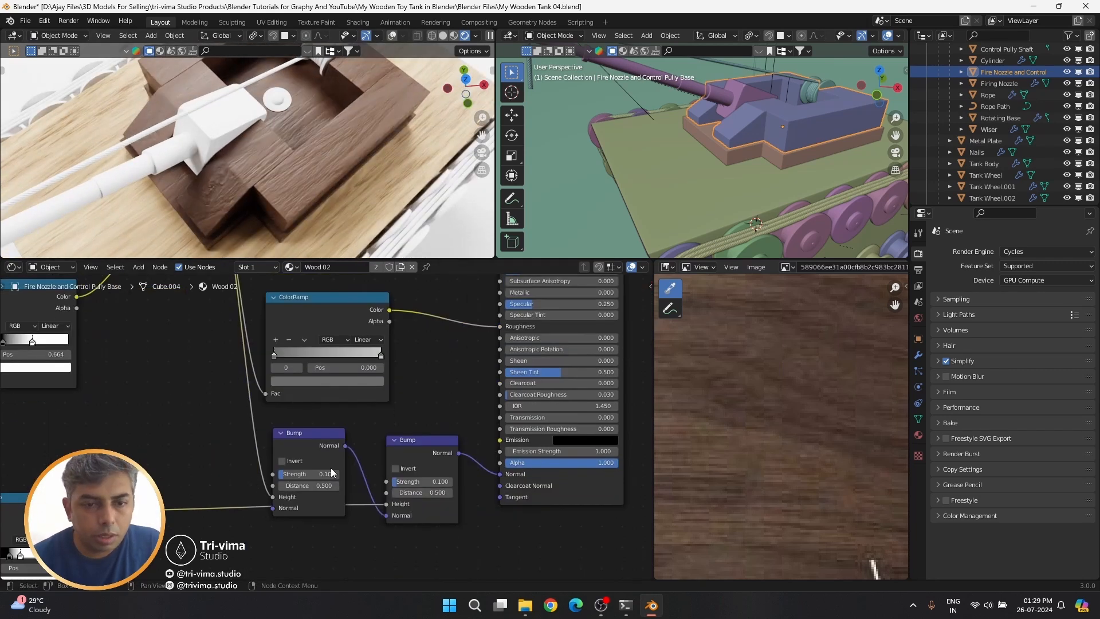
{"action": "left_click", "coordinate": [325, 474]}
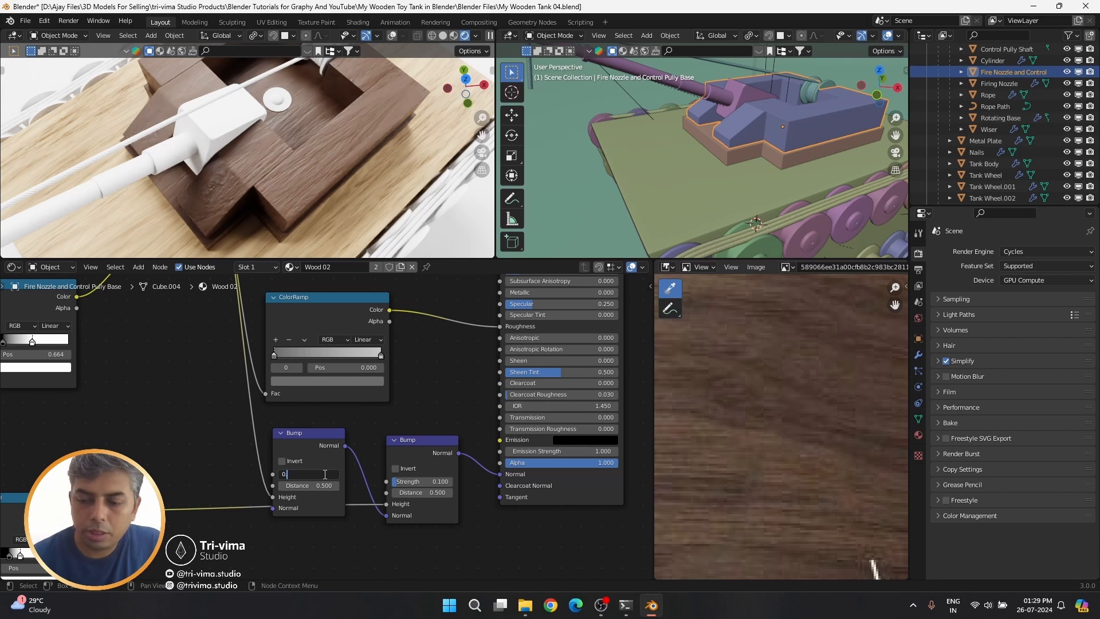
{"action": "key", "text": "Return"}
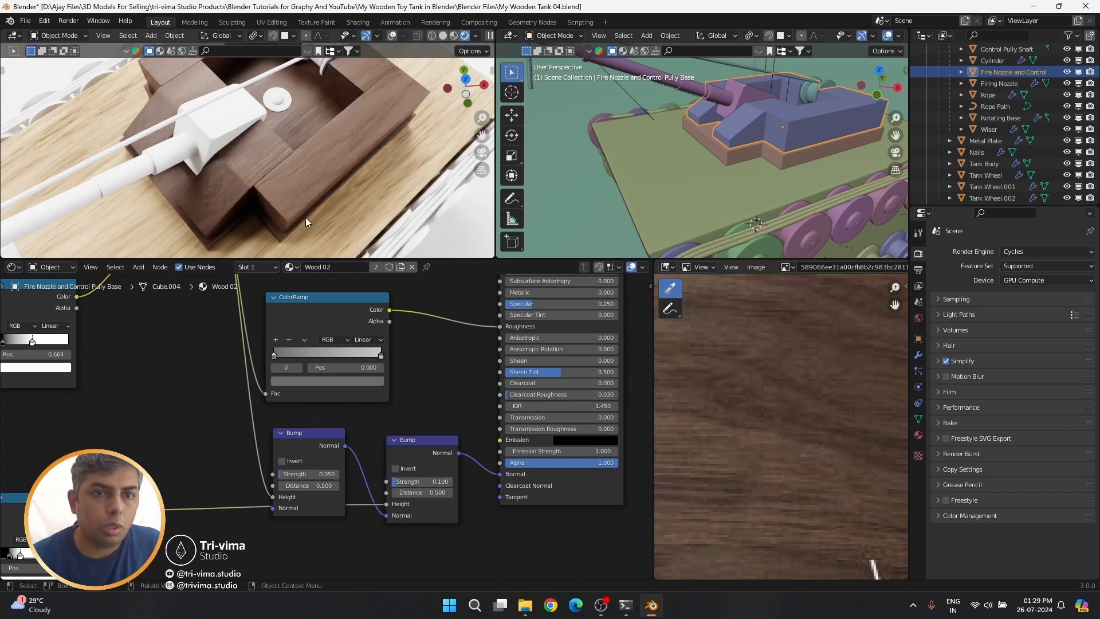
{"action": "key", "text": "ctrl+z"}
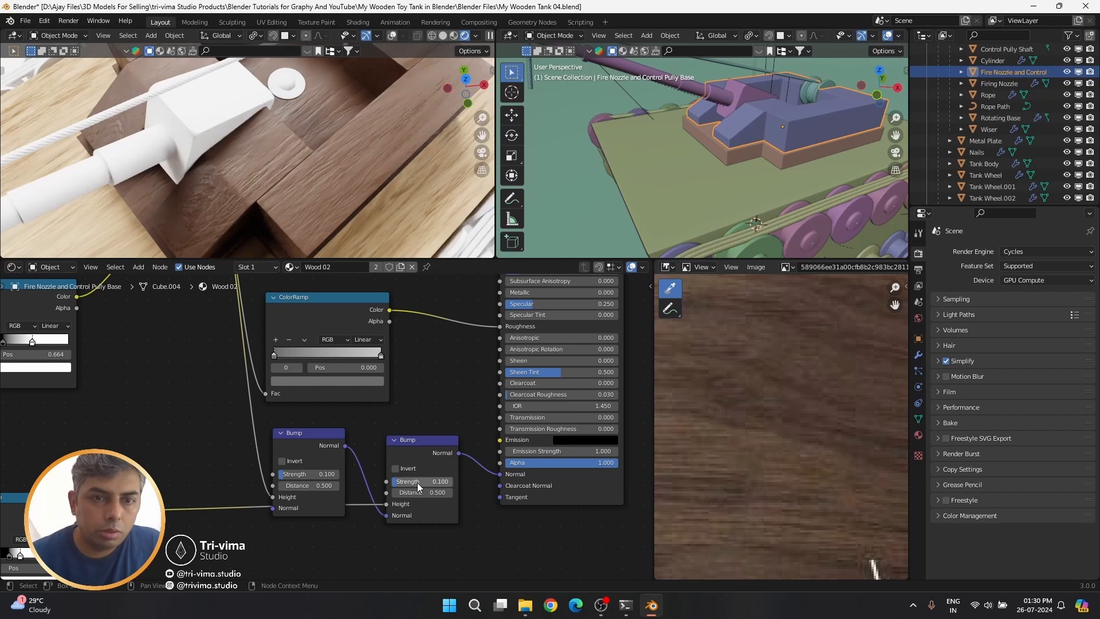
Set the strength of Wood 02's second Bump node to 0.05 and that of the first Bump node to 0.075
{"action": "double_click", "coordinate": [417, 483]}
{"action": "type", "text": "0.05"}
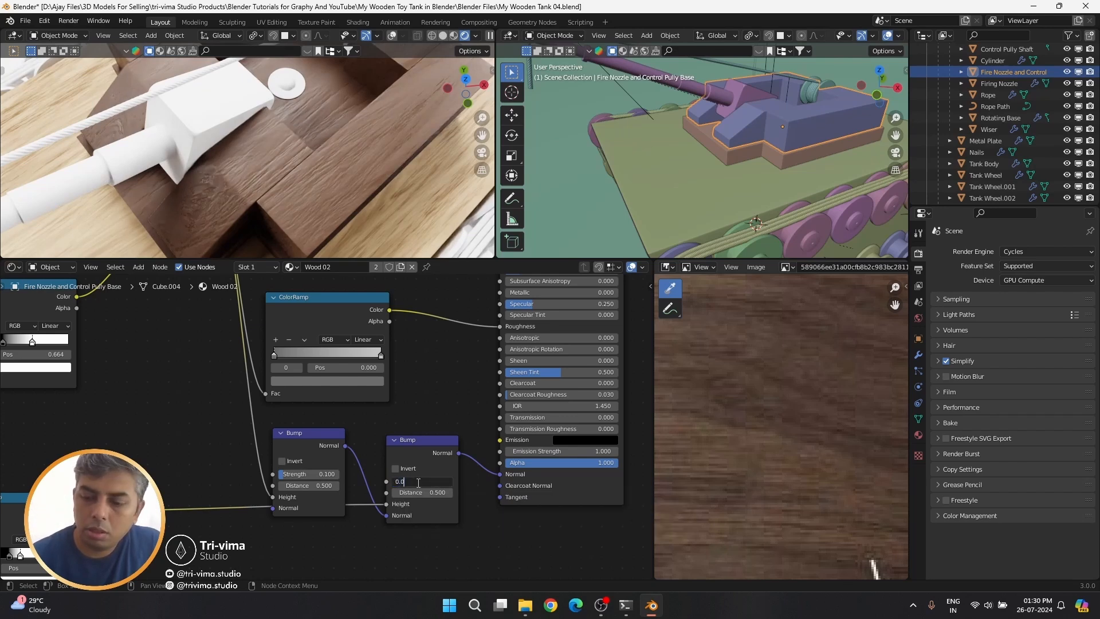
{"action": "key", "text": "Return"}
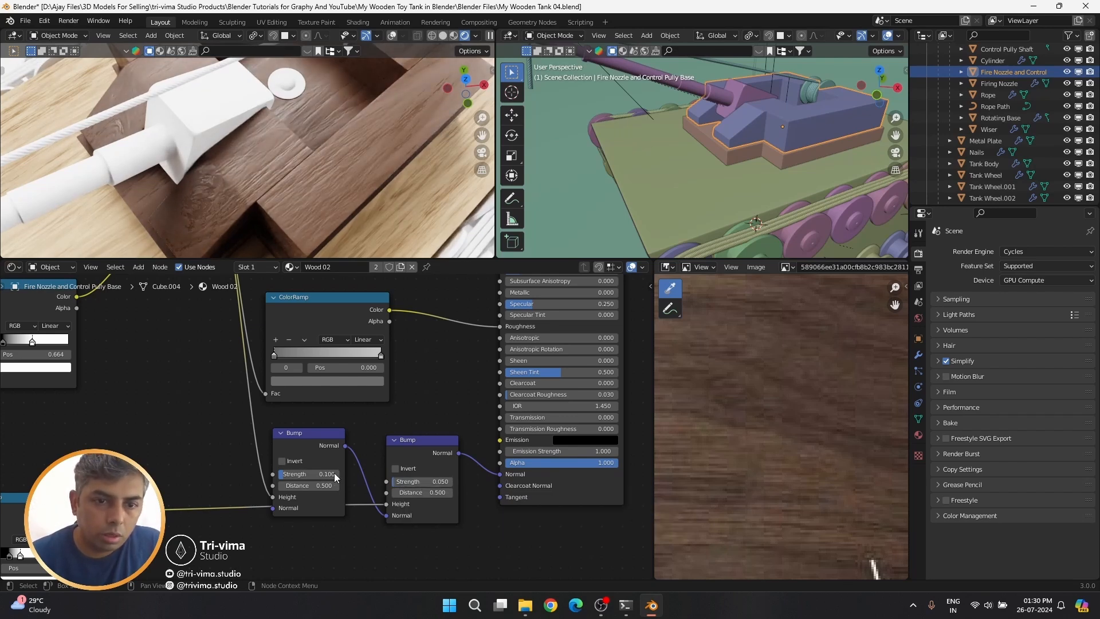
{"action": "double_click", "coordinate": [312, 473]}
{"action": "type", "text": "0.0"}
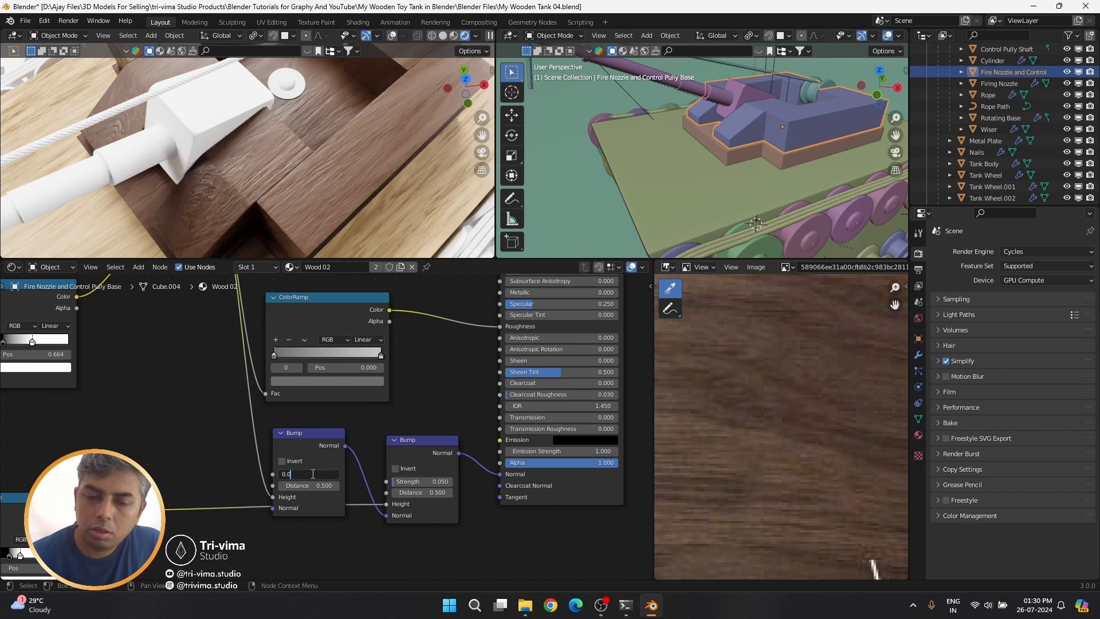
{"action": "type", "text": "75"}
{"action": "key", "text": "Return"}
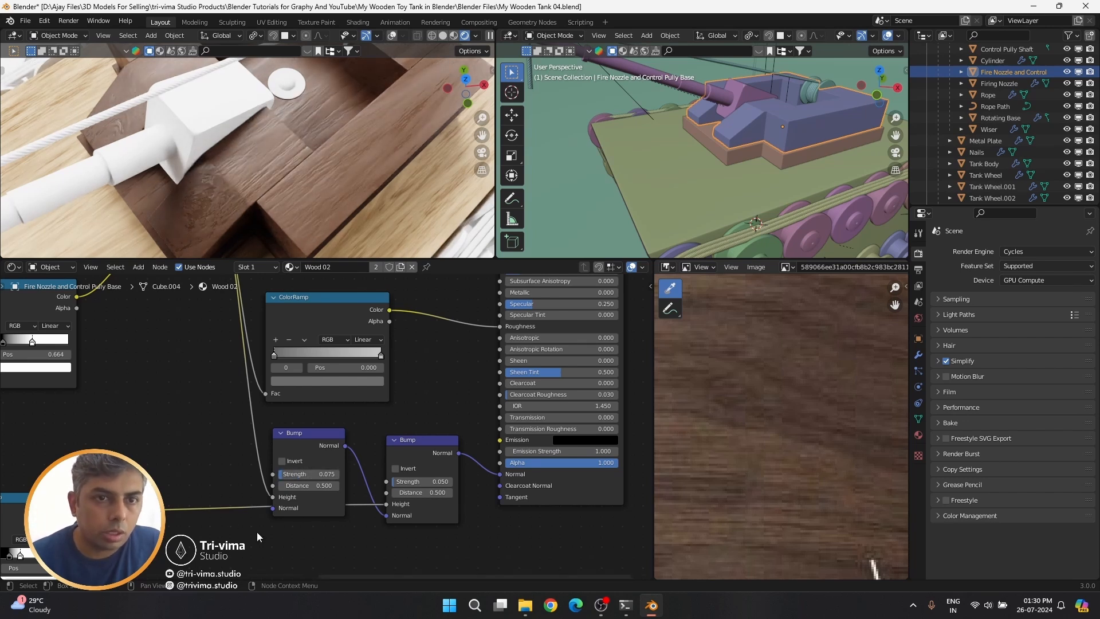
Set the strength of Wood 02's second Bump node to 0.005 and that of the first Bump node to 0.05
{"action": "double_click", "coordinate": [419, 481]}
{"action": "type", "text": "0.0"}
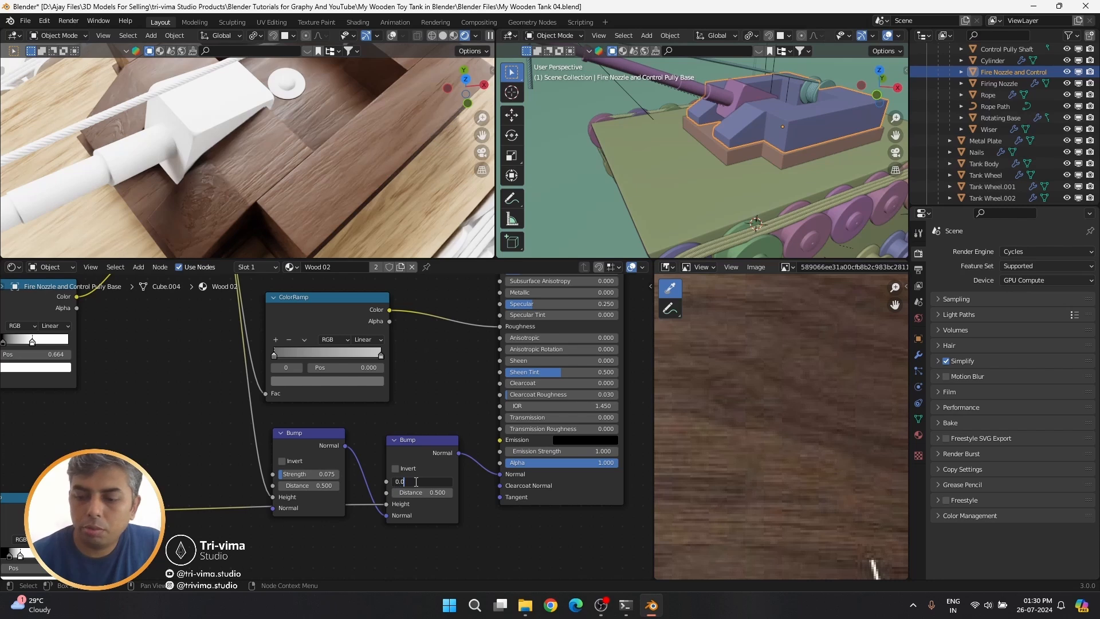
{"action": "type", "text": "05"}
{"action": "double_click", "coordinate": [314, 473]}
{"action": "type", "text": "0"}
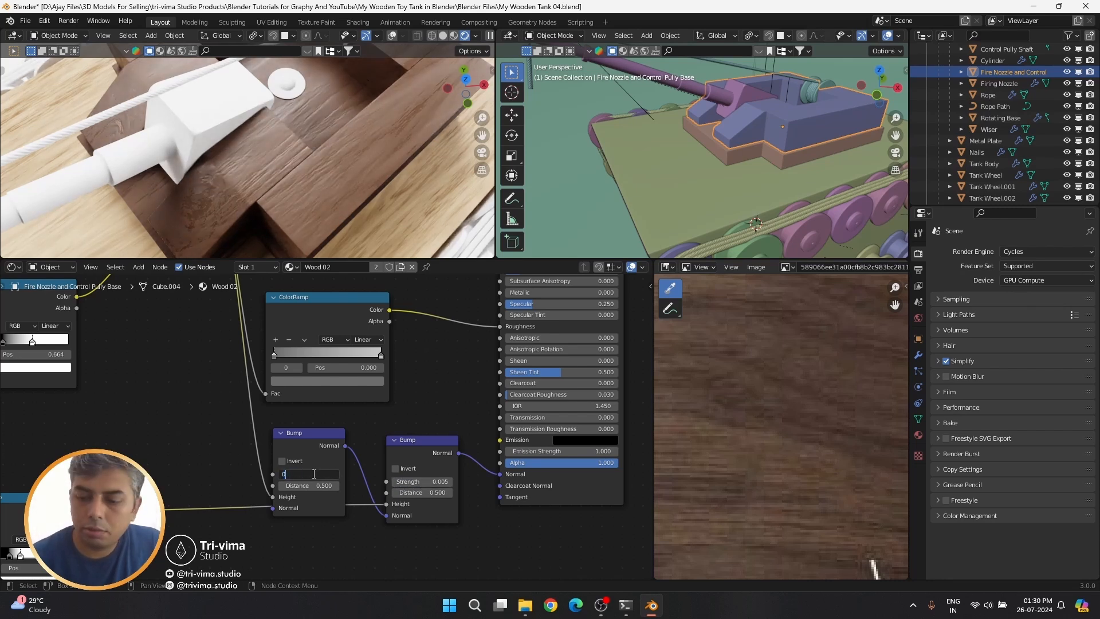
{"action": "type", "text": ".05"}
{"action": "key", "text": "Return"}
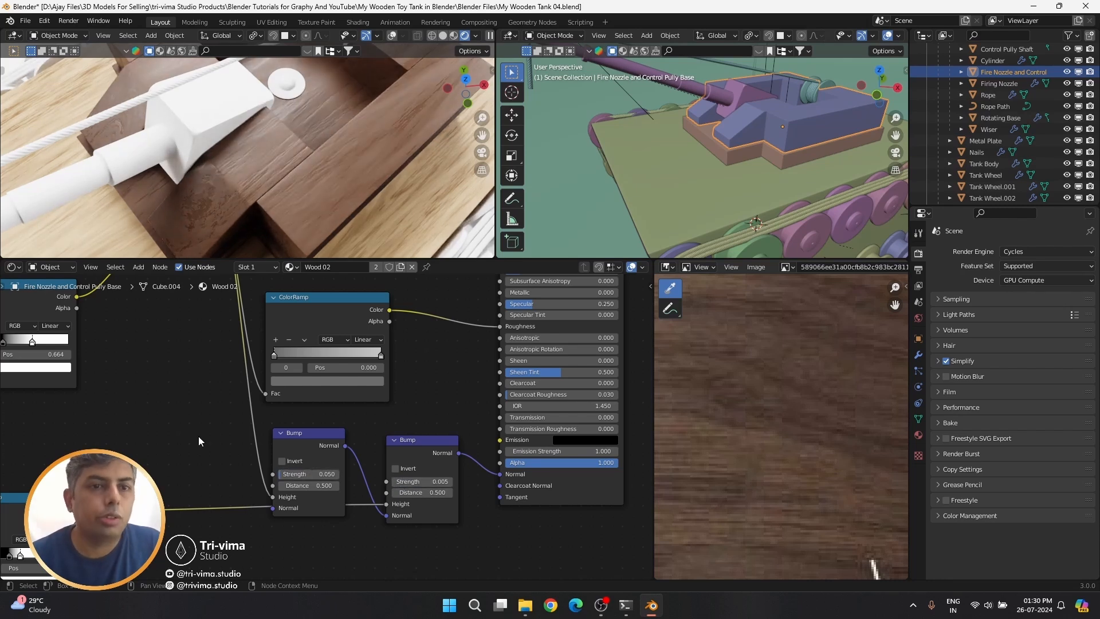
Brighten the dark stop of Wood 02's roughness ColorRamp to a lighter grey
{"action": "scroll", "coordinate": [348, 359], "scroll_direction": "right", "scroll_amount": 2}
{"action": "scroll", "coordinate": [348, 359], "scroll_direction": "up", "scroll_amount": 1}
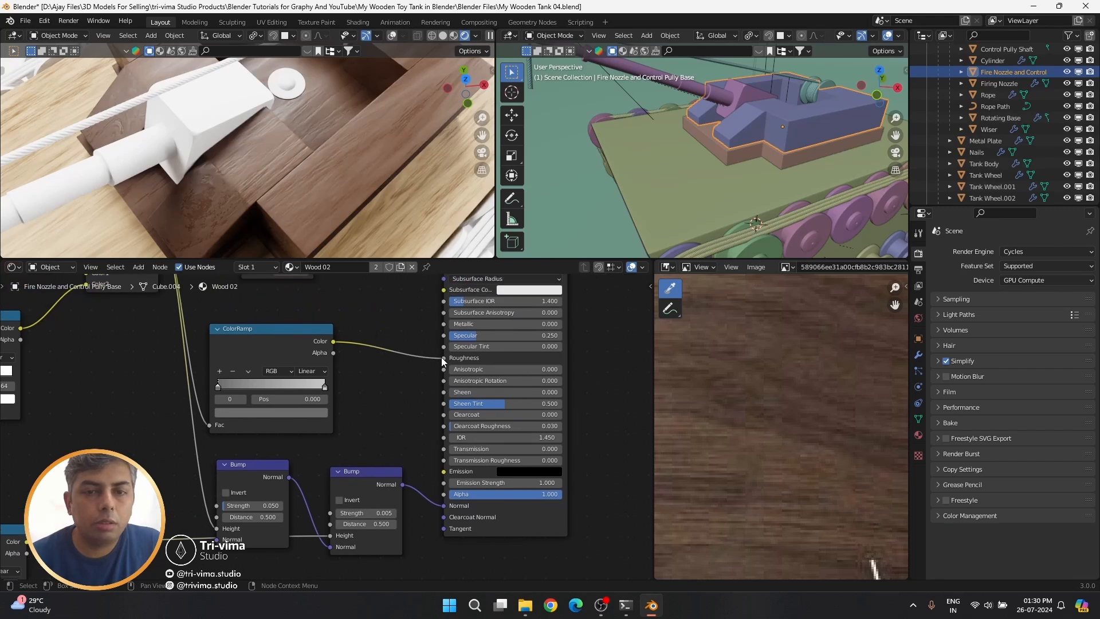
{"action": "middle_click_drag", "start_coordinate": [303, 223], "coordinate": [346, 288]}
{"action": "left_click_drag", "start_coordinate": [333, 342], "coordinate": [445, 358]}
{"action": "left_click", "coordinate": [267, 412]}
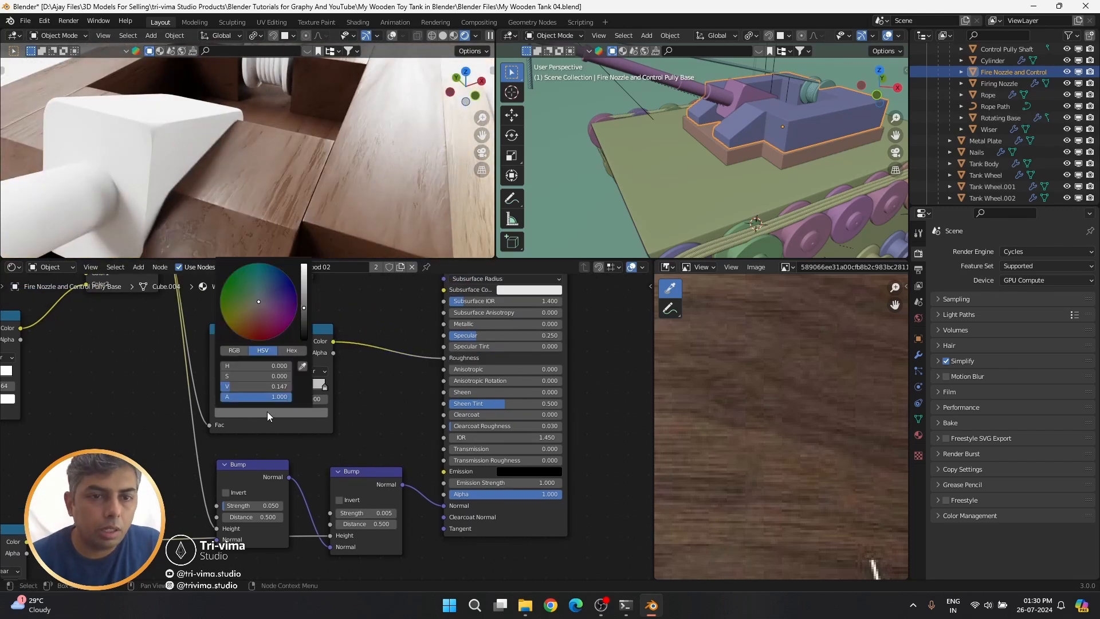
{"action": "left_click", "coordinate": [303, 297]}
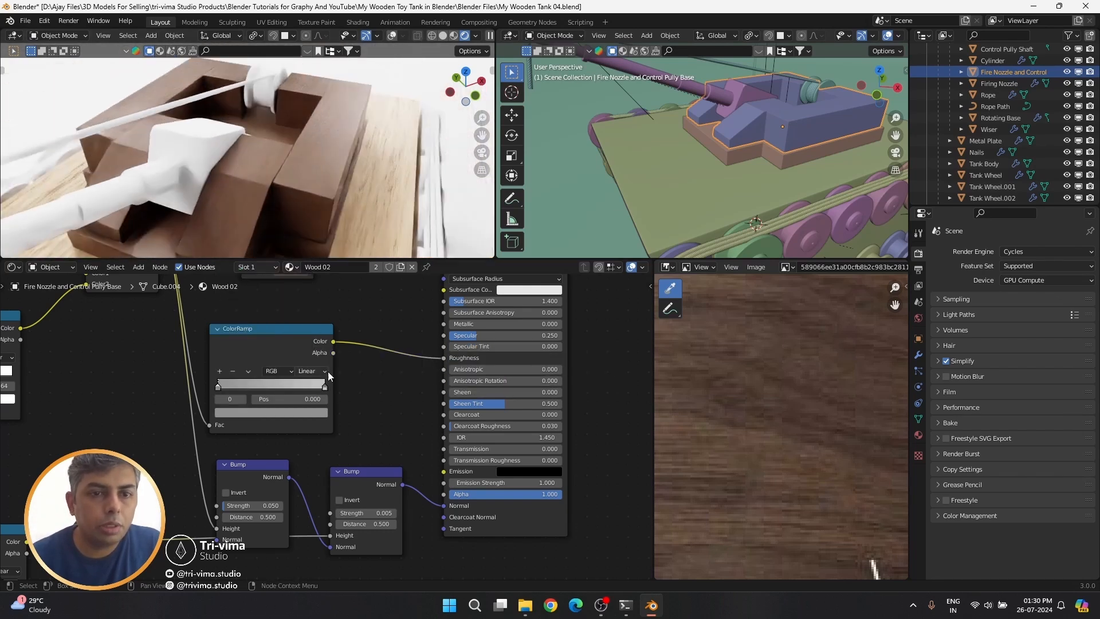
Darken Color1 of the Mix node that feeds Wood 02's base color
{"action": "middle_click_drag", "start_coordinate": [289, 274], "coordinate": [410, 418]}
{"action": "left_click", "coordinate": [410, 413]}
{"action": "left_click", "coordinate": [473, 303]}
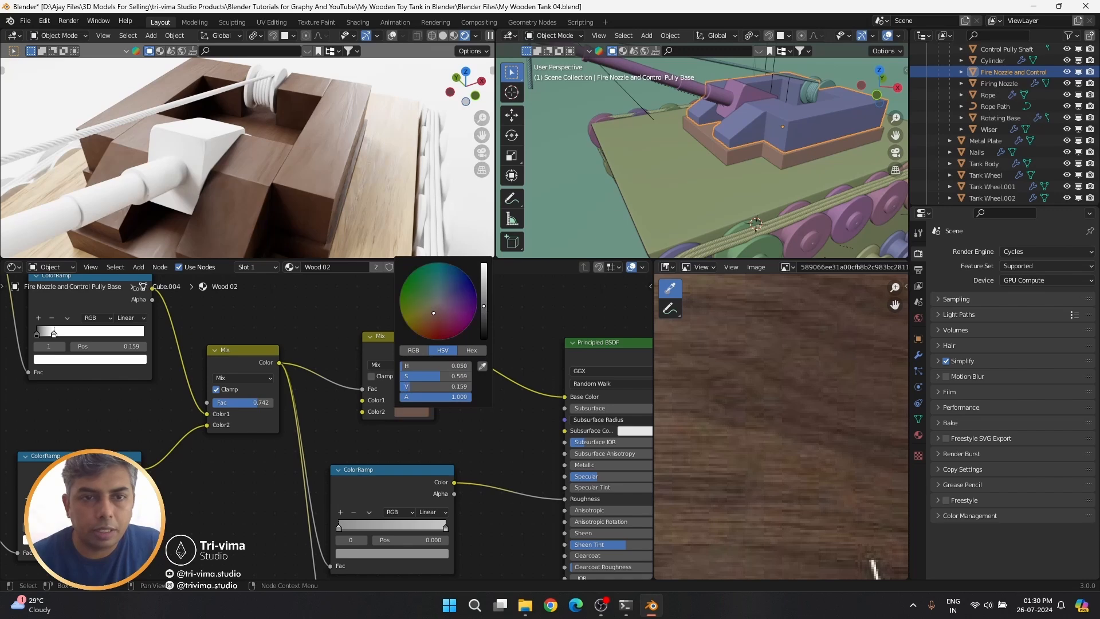
{"action": "left_click", "coordinate": [408, 399]}
{"action": "left_click_drag", "start_coordinate": [483, 311], "coordinate": [485, 319]}
{"action": "left_click", "coordinate": [412, 411]}
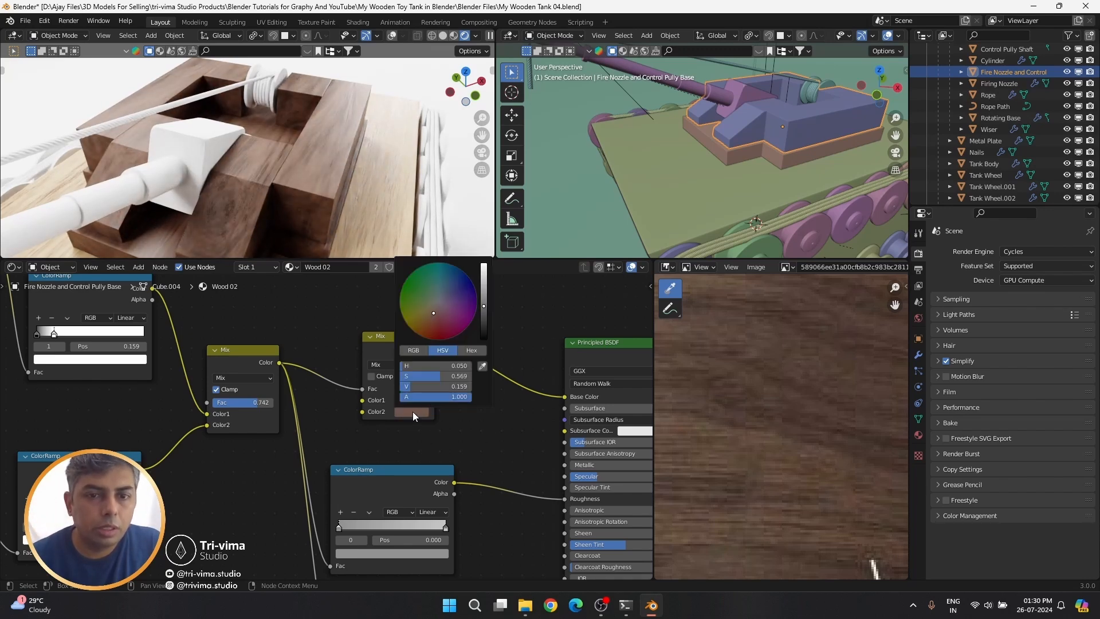
Give the Firing Nozzle its own copy of the Wood 01 material named Wood 03, and save the file
{"action": "scroll", "coordinate": [332, 187], "scroll_direction": "down", "scroll_amount": 5}
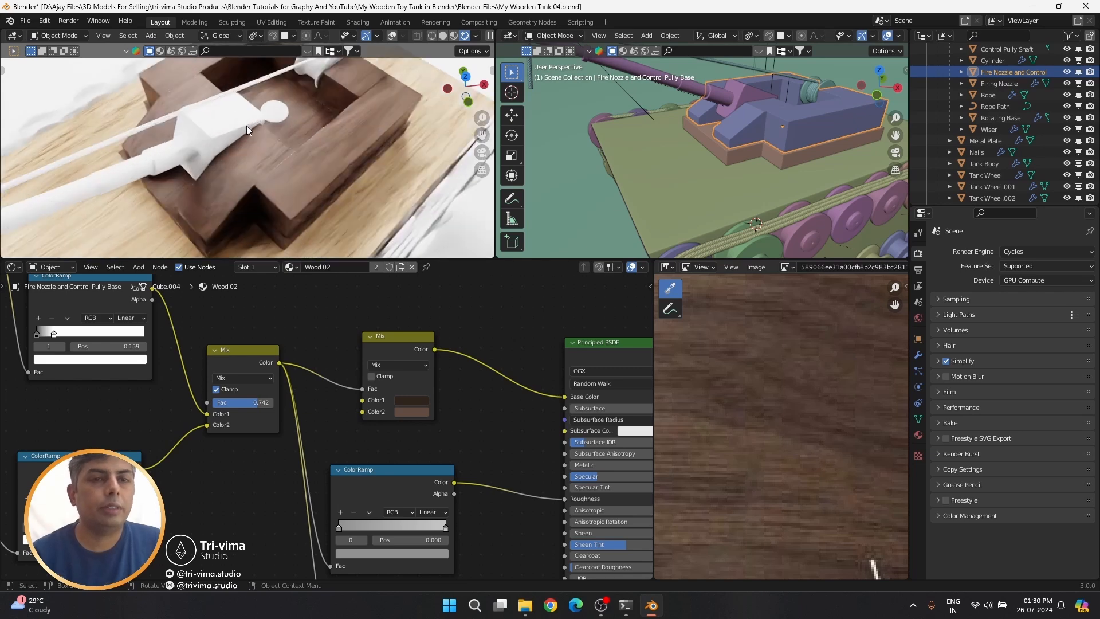
{"action": "left_click", "coordinate": [246, 126]}
{"action": "left_click", "coordinate": [302, 267]}
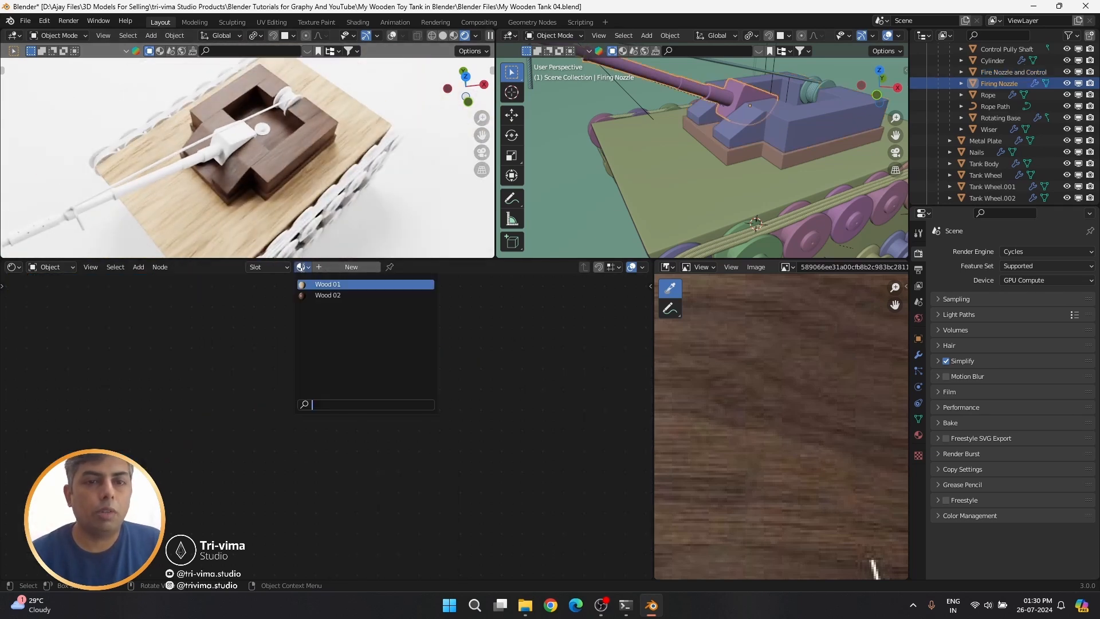
{"action": "left_click", "coordinate": [321, 279]}
{"action": "left_click", "coordinate": [400, 267]}
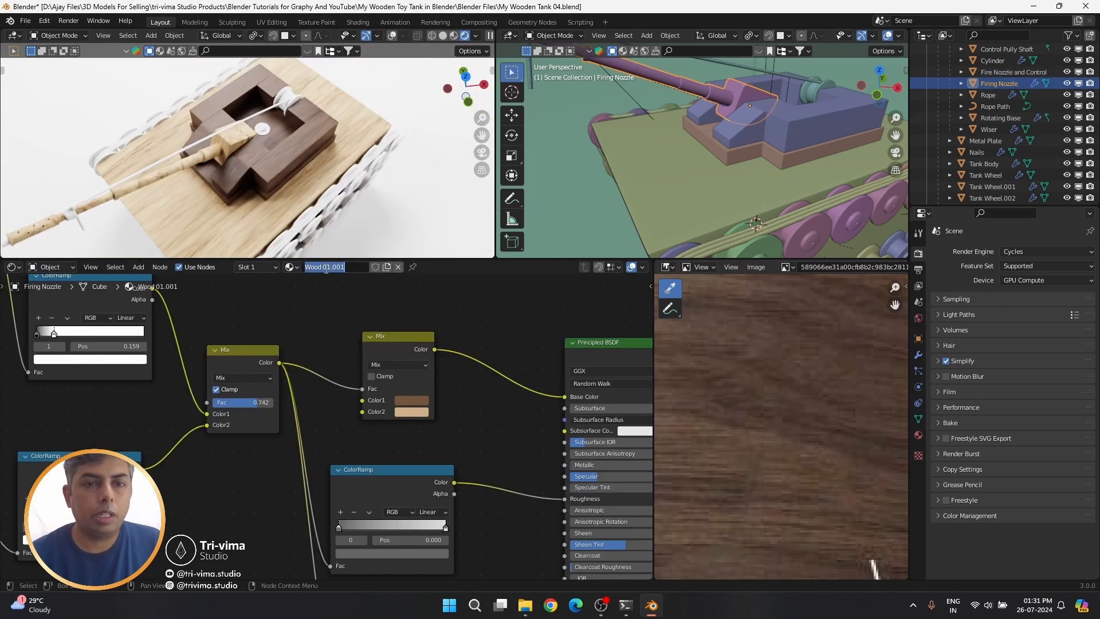
{"action": "key", "text": "ctrl+s"}
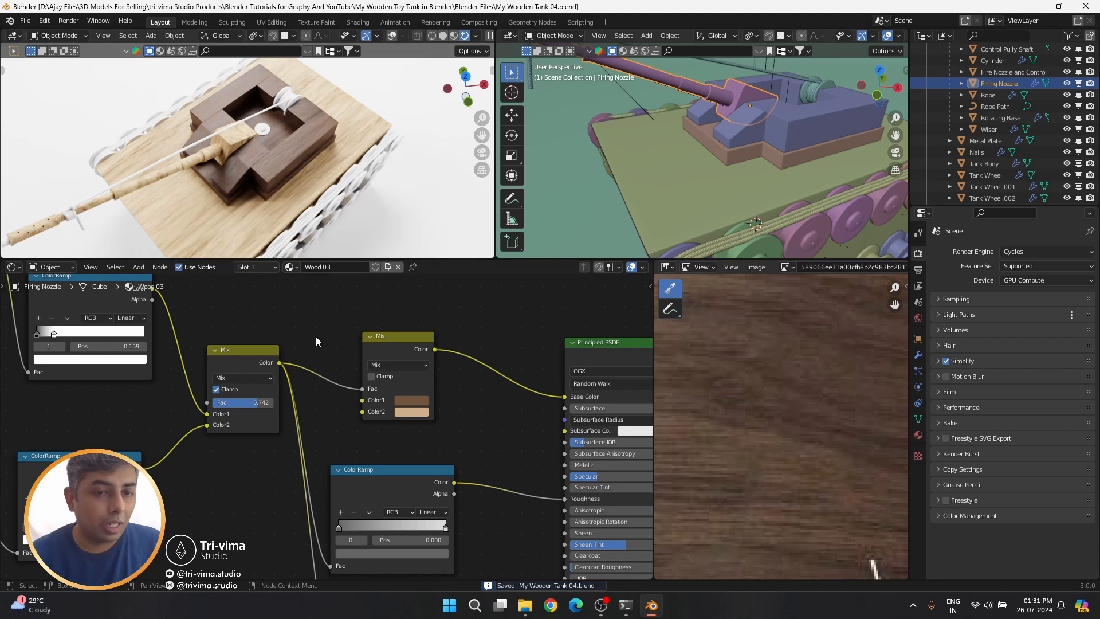
In Wood 03, set the scale of the Noise Texture's Mapping node to 1 in Y and 0.1 in Z
{"action": "middle_click_drag", "start_coordinate": [204, 194], "coordinate": [274, 180]}
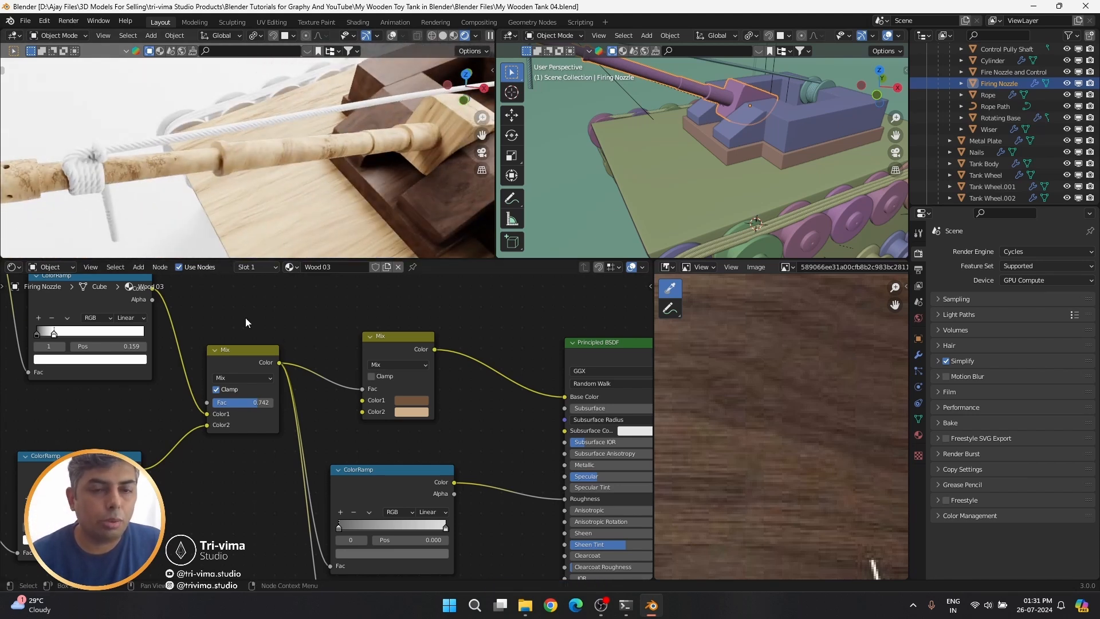
{"action": "middle_click_drag", "start_coordinate": [155, 487], "coordinate": [567, 436]}
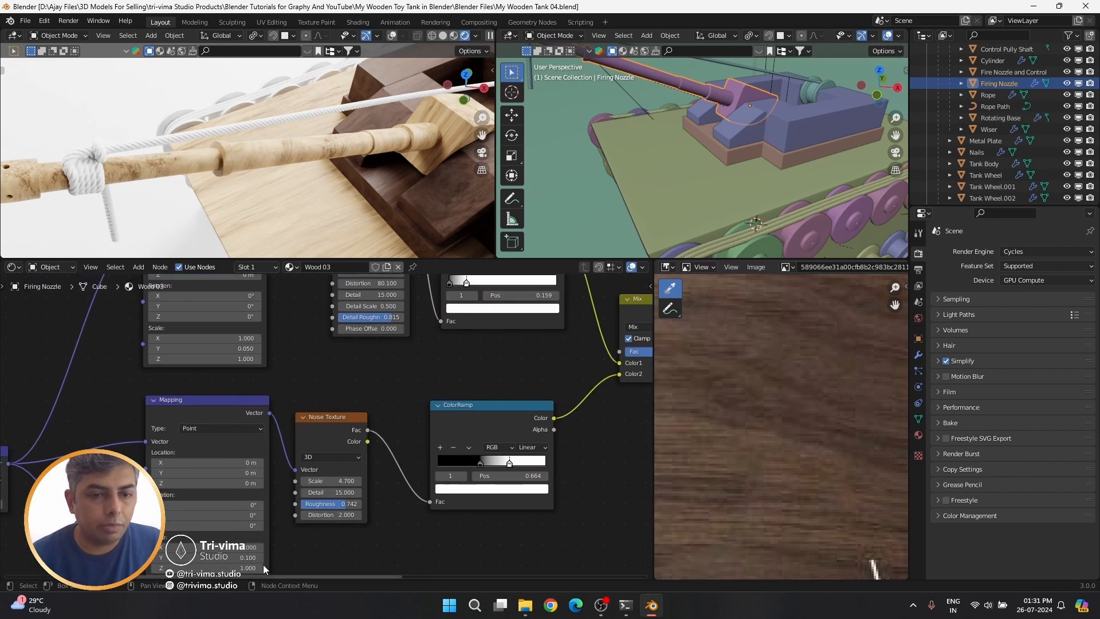
{"action": "left_click", "coordinate": [229, 558]}
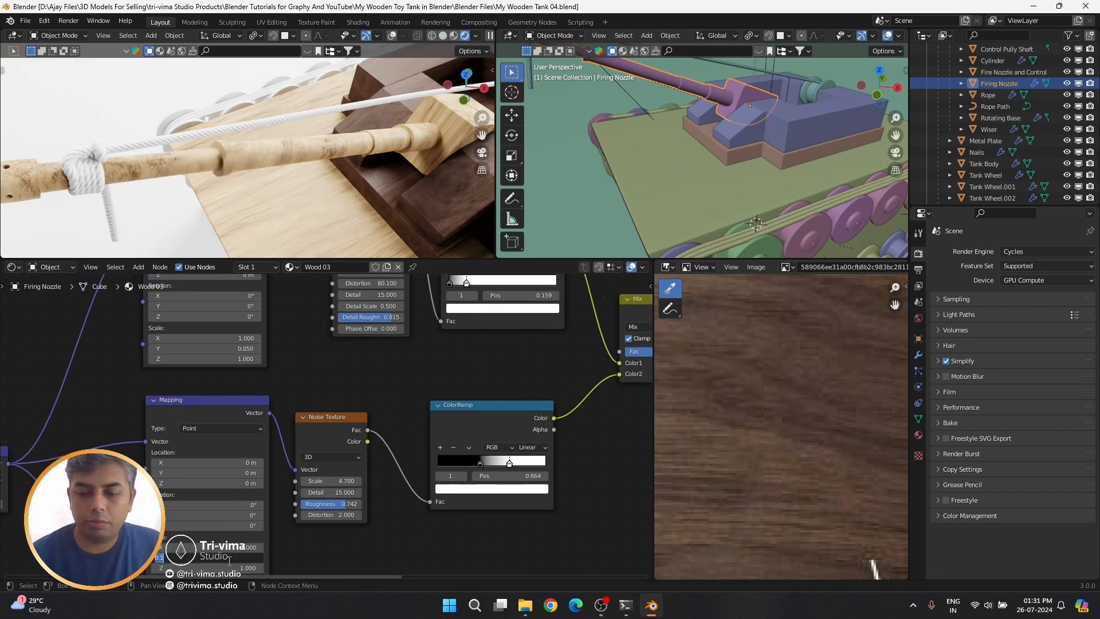
{"action": "type", "text": "1"}
{"action": "key", "text": "Tab"}
{"action": "type", "text": "0.1"}
{"action": "key", "text": "Return"}
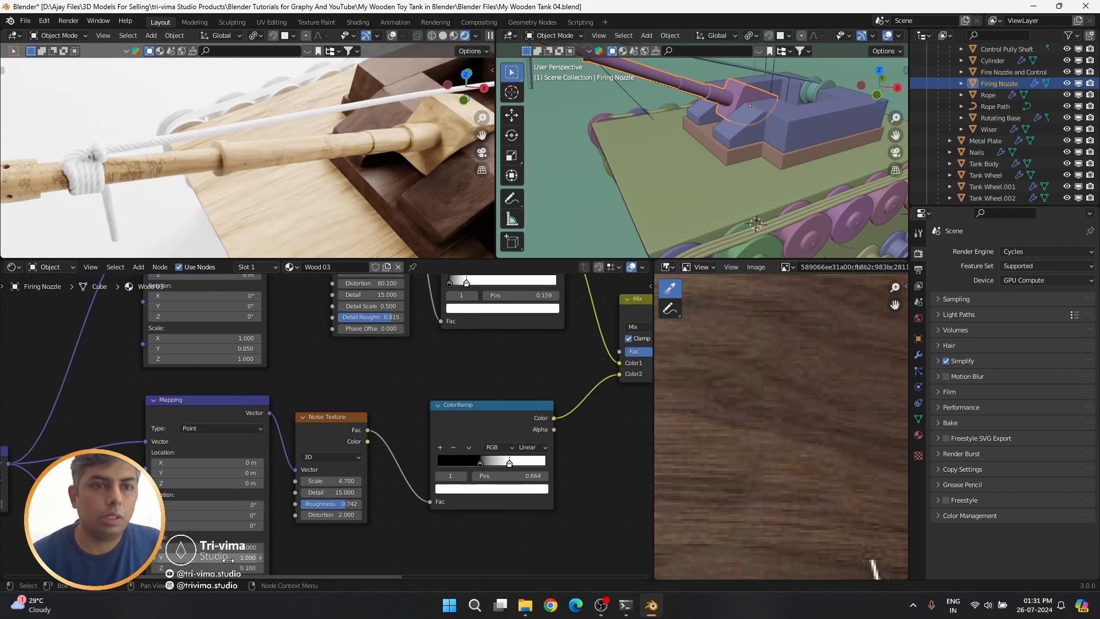
Set the scale of the other Mapping node, above the noise one, to 1 in Y and 0.05 in Z
{"action": "left_click", "coordinate": [236, 349]}
{"action": "type", "text": "1"}
{"action": "key", "text": "Tab"}
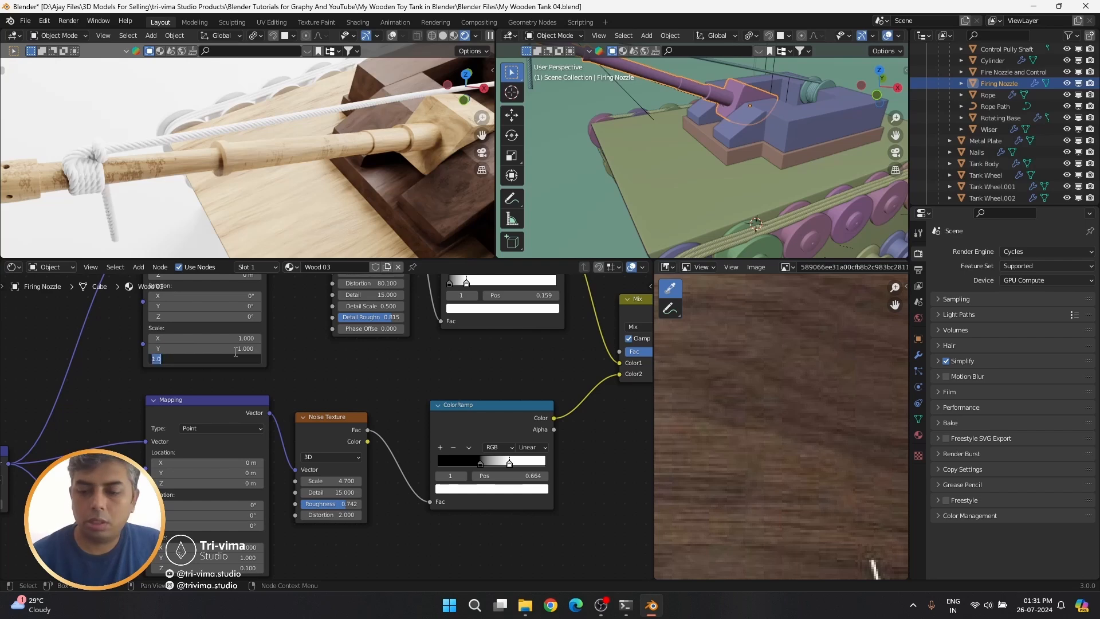
{"action": "type", "text": "0.0"}
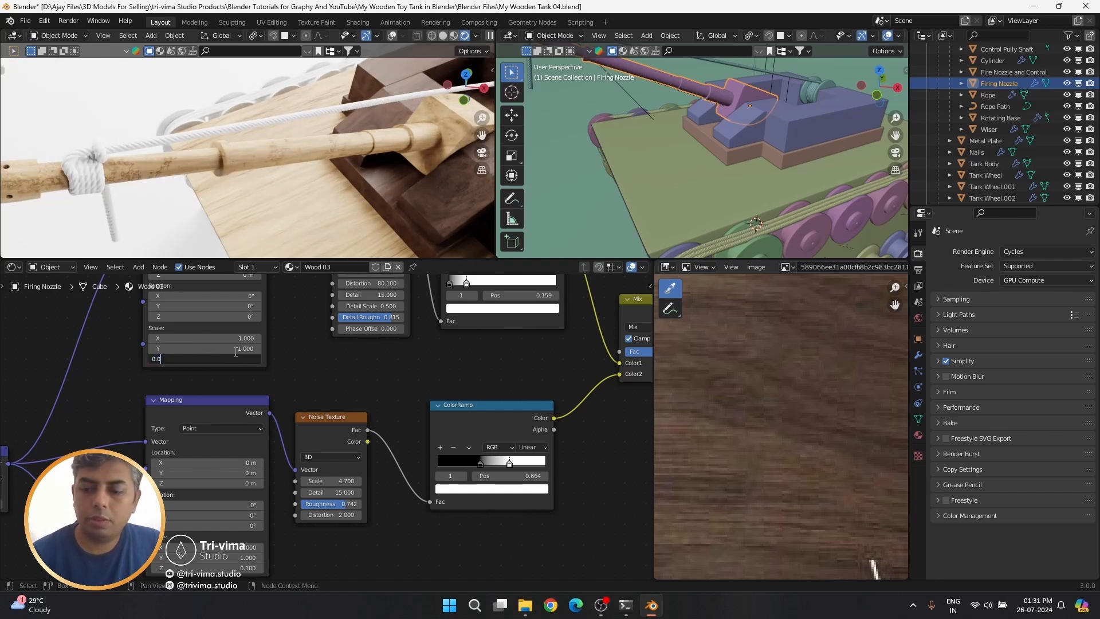
{"action": "type", "text": "5"}
{"action": "key", "text": "Return"}
Set Color2 of Wood 03's colour Mix node to a light tan sampled from the Ash wood in the reference image
{"action": "middle_click_drag", "start_coordinate": [287, 91], "coordinate": [315, 177]}
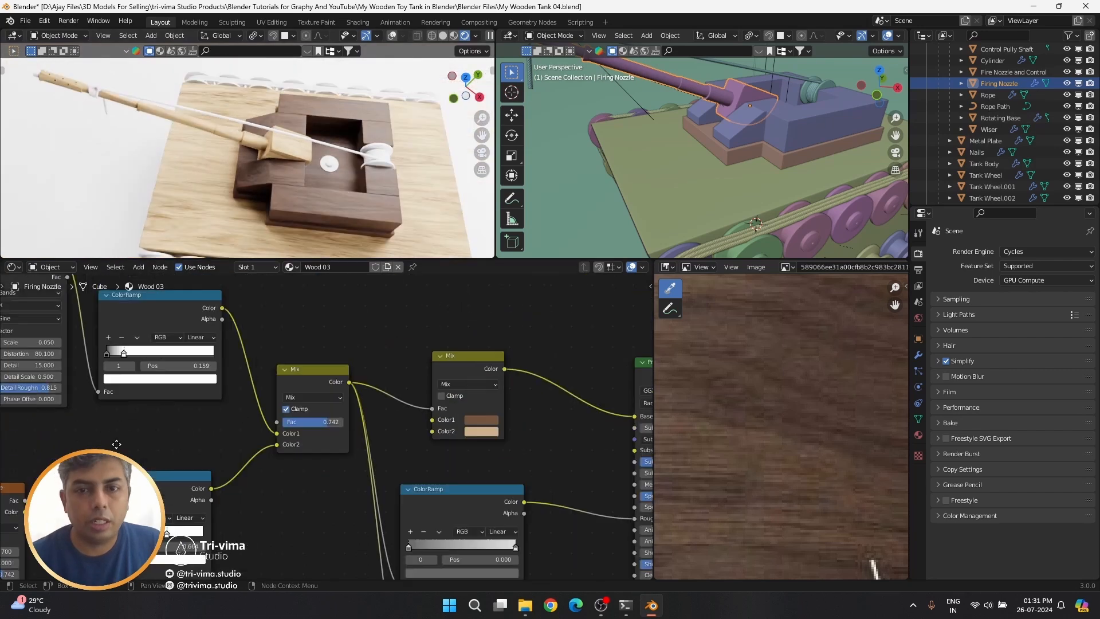
{"action": "middle_click_drag", "start_coordinate": [117, 444], "coordinate": [32, 462]}
{"action": "scroll", "coordinate": [744, 414], "scroll_direction": "down", "scroll_amount": 4}
{"action": "scroll", "coordinate": [744, 415], "scroll_direction": "up", "scroll_amount": 4}
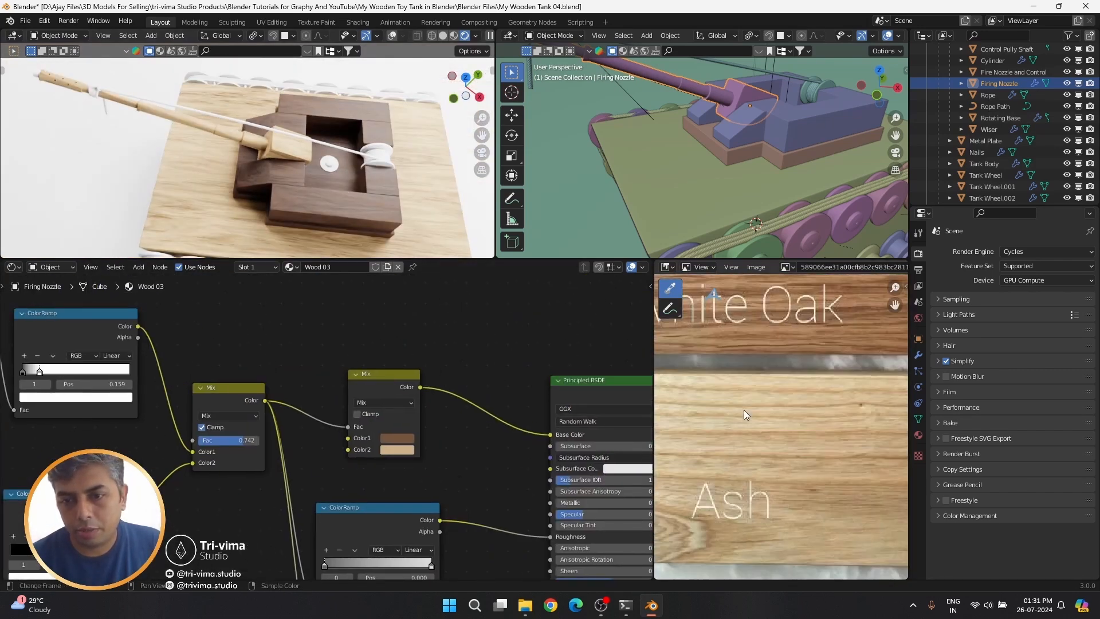
{"action": "middle_click_drag", "start_coordinate": [744, 414], "coordinate": [797, 391]}
{"action": "left_click", "coordinate": [397, 437]}
{"action": "left_click", "coordinate": [473, 452]}
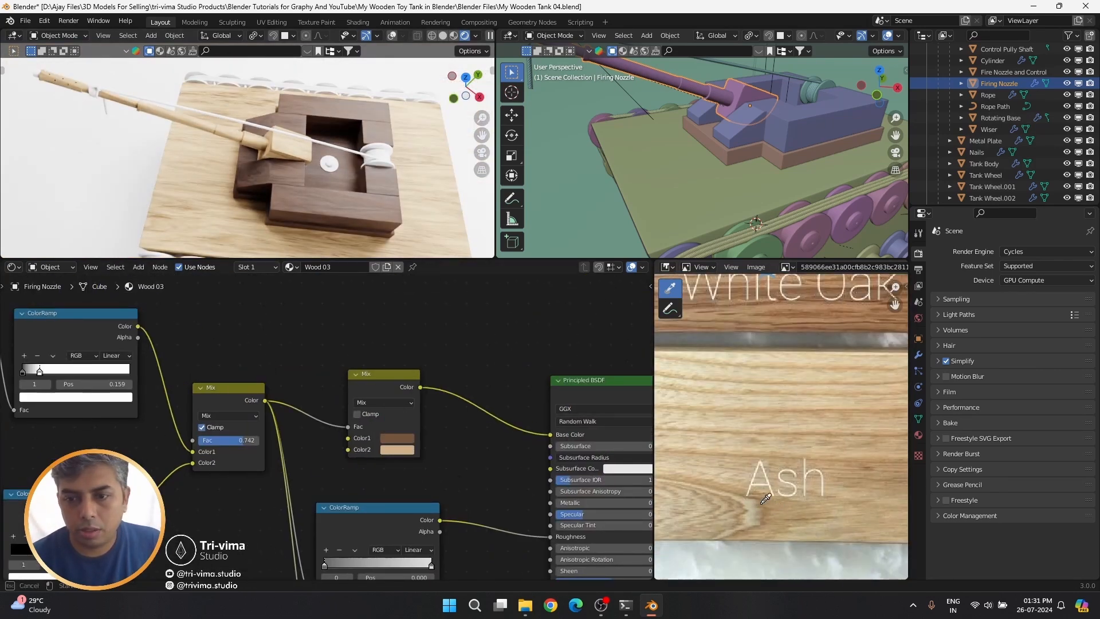
{"action": "left_click", "coordinate": [853, 509]}
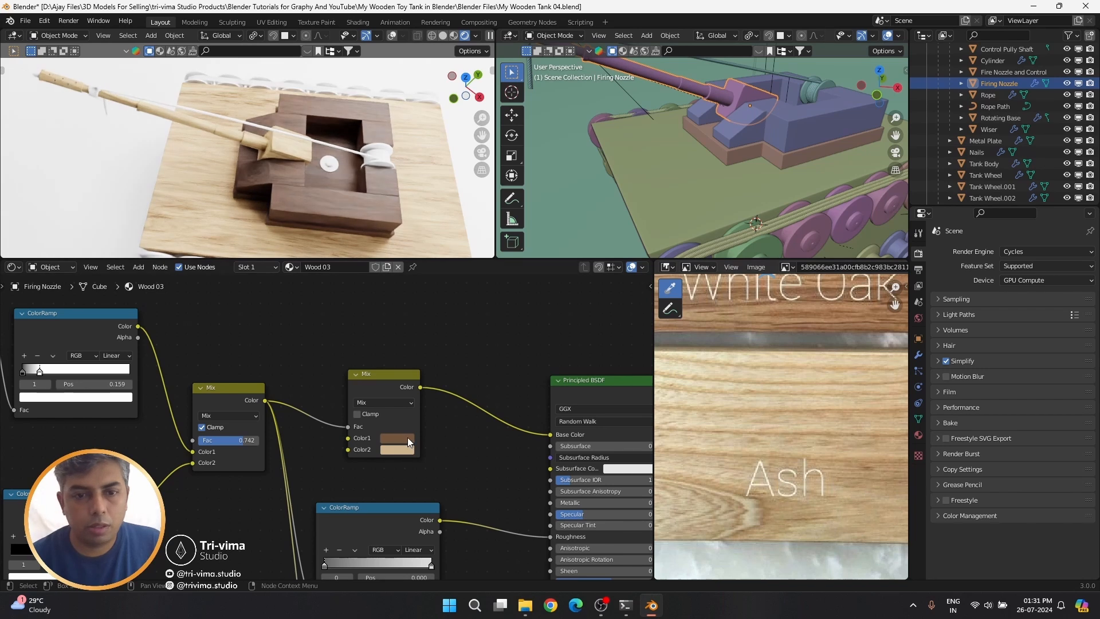
Sample Color1 of the same Mix node from the Ash wood and darken it to a value of about 0.2
{"action": "left_click", "coordinate": [397, 437]}
{"action": "left_click", "coordinate": [468, 395]}
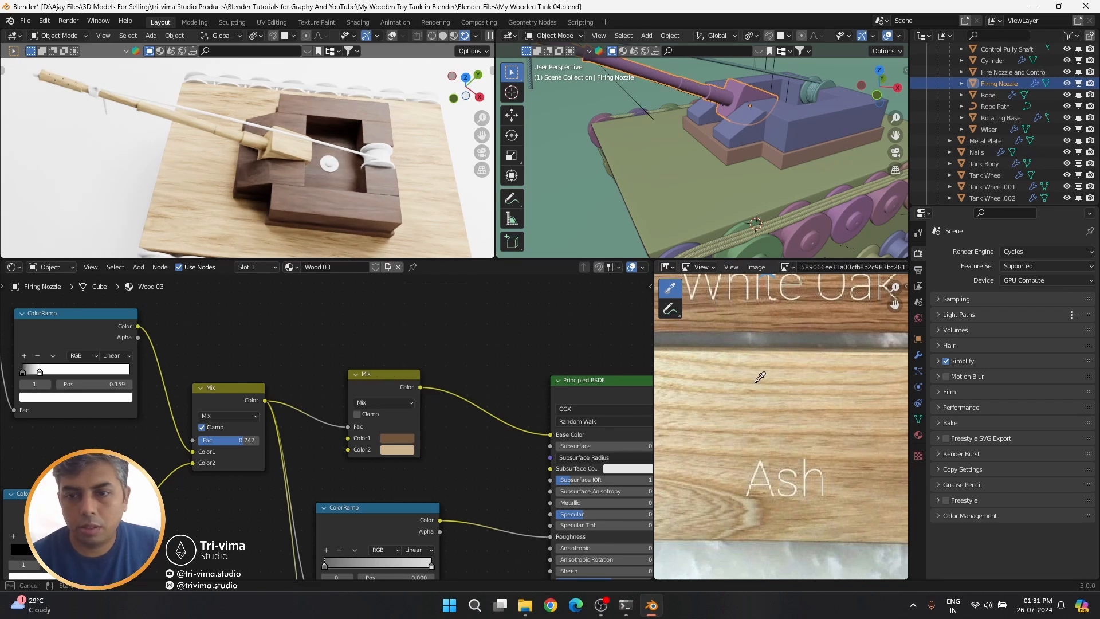
{"action": "left_click", "coordinate": [759, 377]}
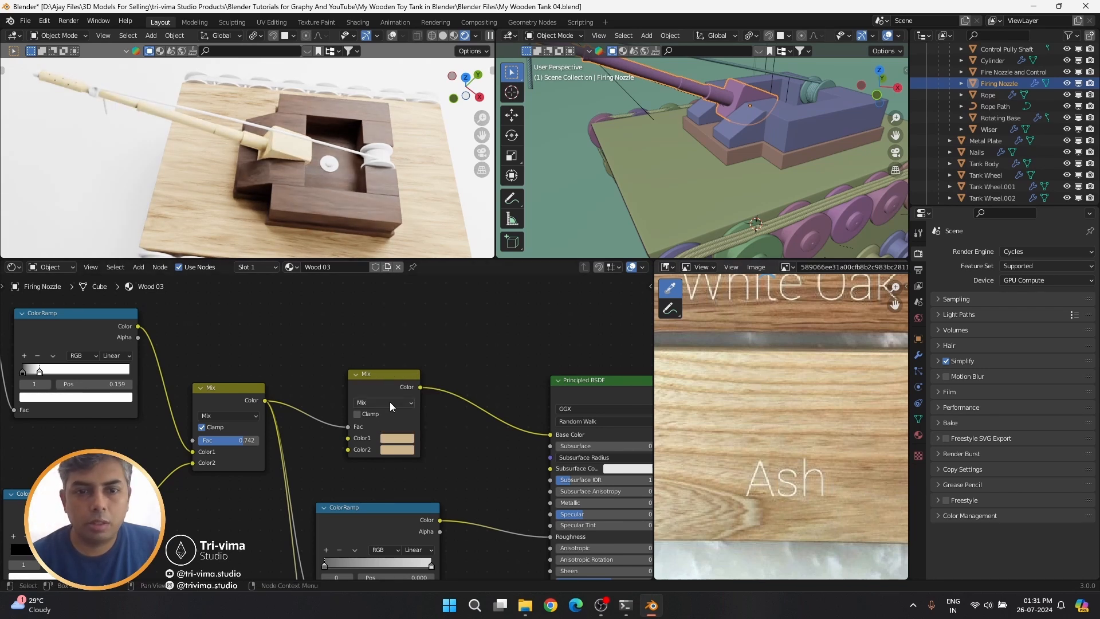
{"action": "left_click", "coordinate": [394, 439]}
{"action": "left_click_drag", "start_coordinate": [469, 329], "coordinate": [469, 335]}
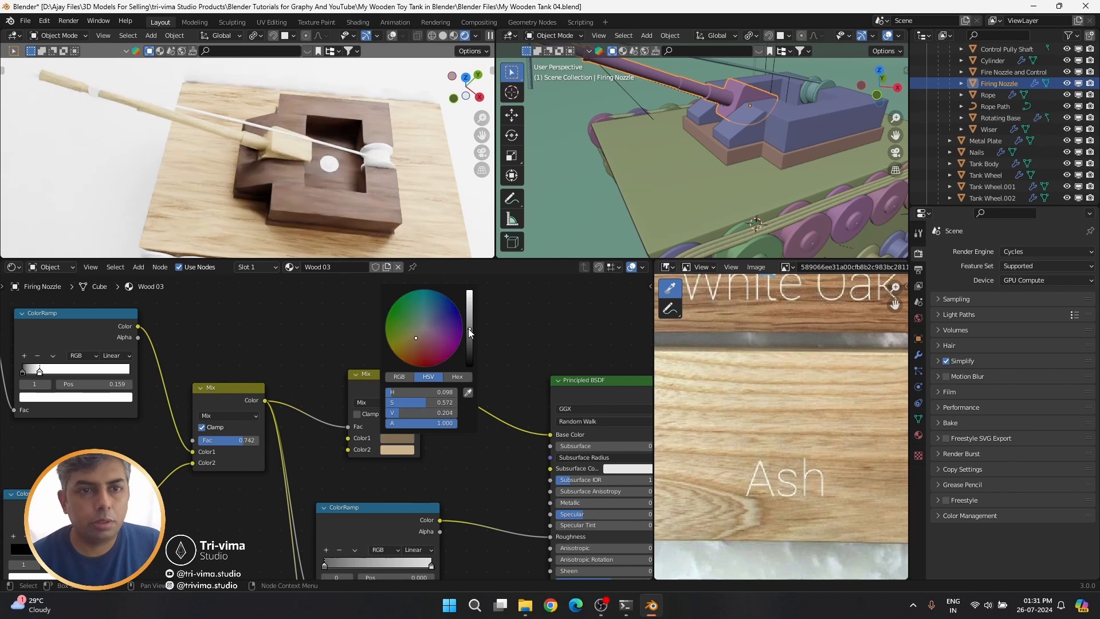
Bring the wheels on the tank's side into view and save the Blender file
{"action": "scroll", "coordinate": [184, 195], "scroll_direction": "up", "scroll_amount": 3}
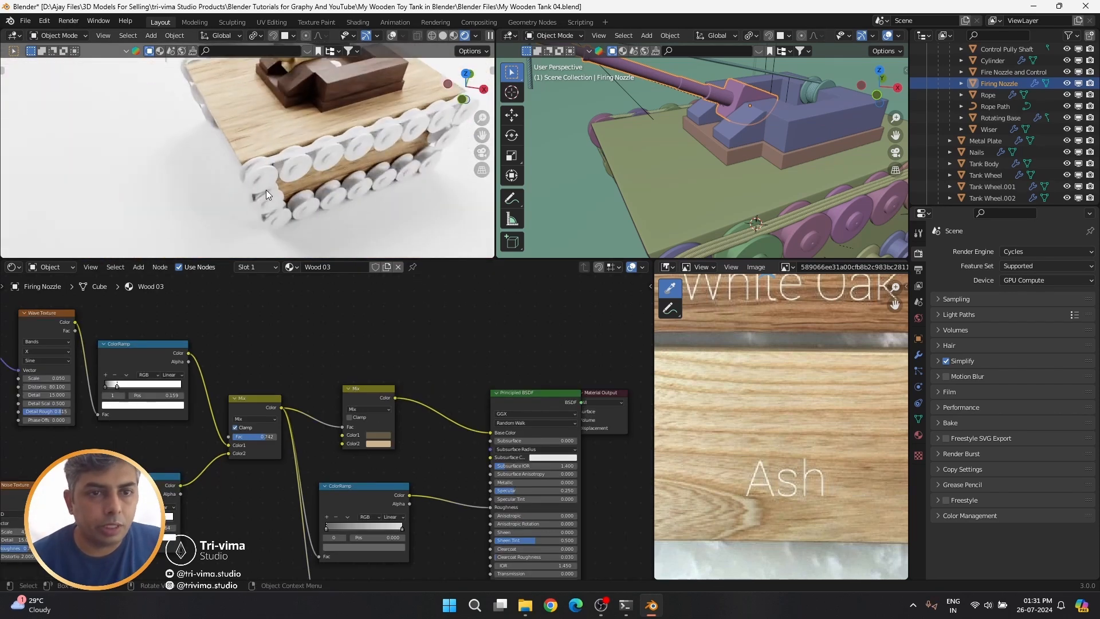
{"action": "left_click", "coordinate": [271, 176]}
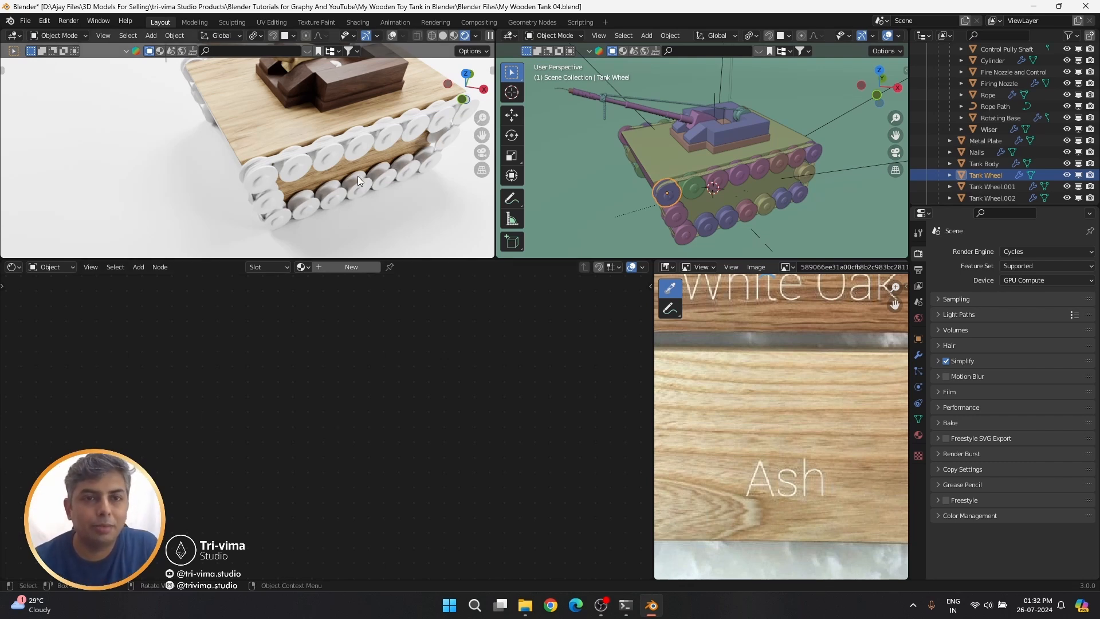
{"action": "middle_click_drag", "start_coordinate": [358, 177], "coordinate": [342, 188]}
{"action": "key", "text": "ctrl+s"}
Assign Wood 02 to the end wheel between the upper and lower rows, make it a single-user copy, and rename the copy Wood 04
{"action": "left_click", "coordinate": [319, 222]}
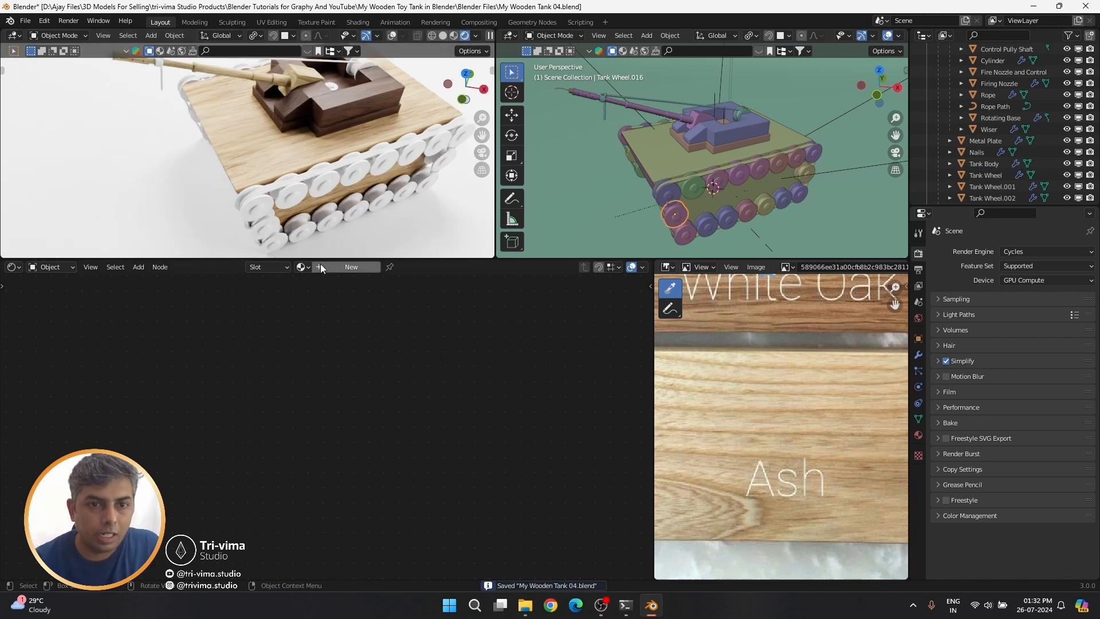
{"action": "left_click", "coordinate": [302, 267]}
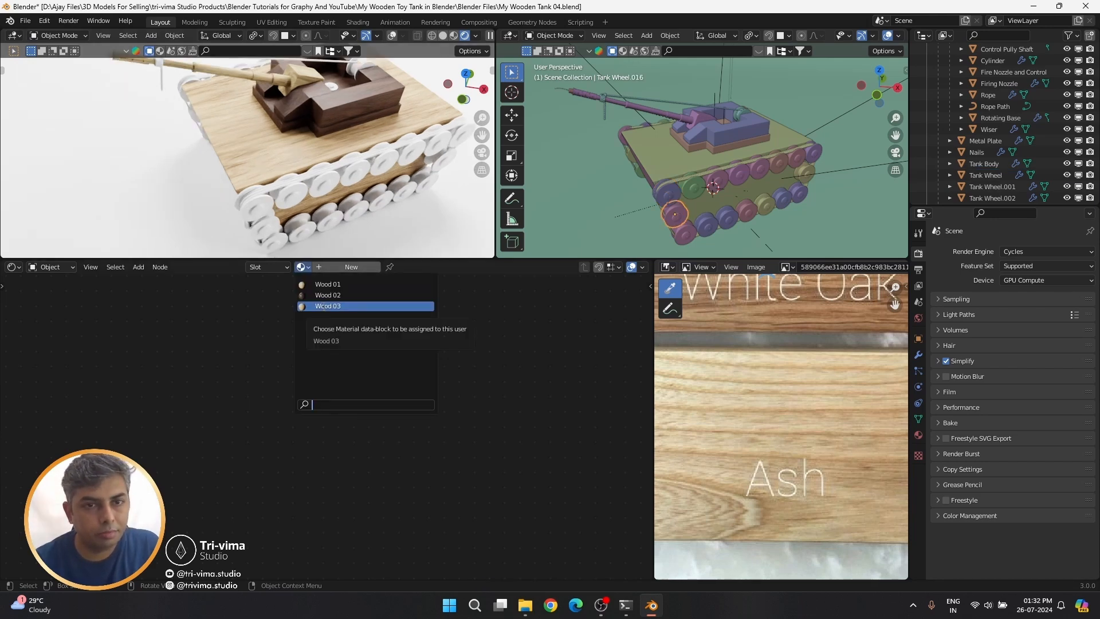
{"action": "left_click", "coordinate": [325, 299]}
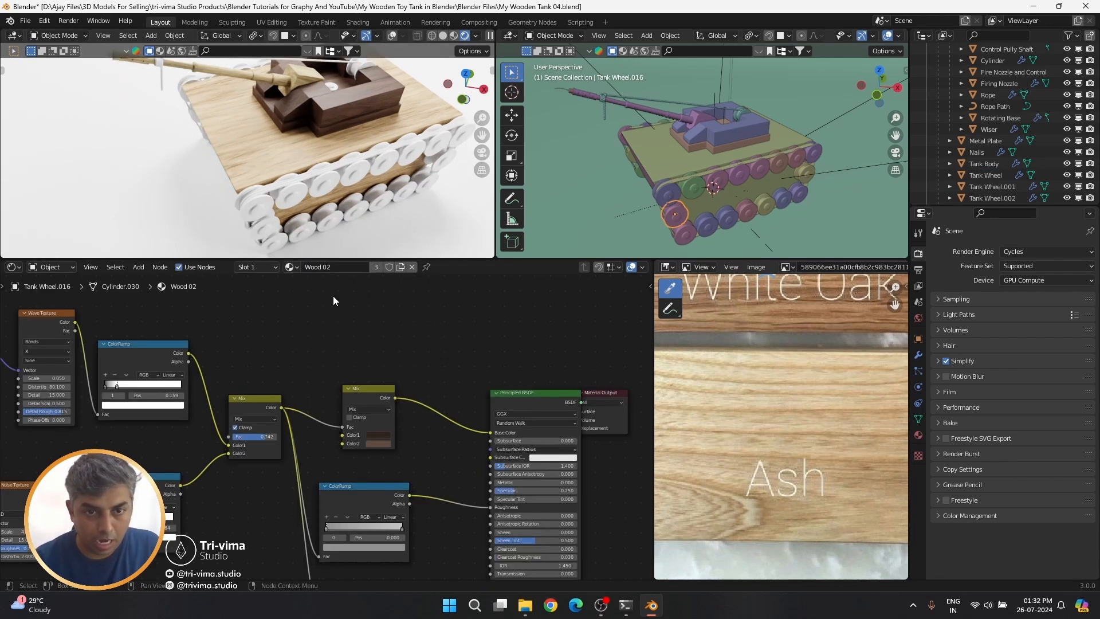
{"action": "left_click", "coordinate": [400, 267]}
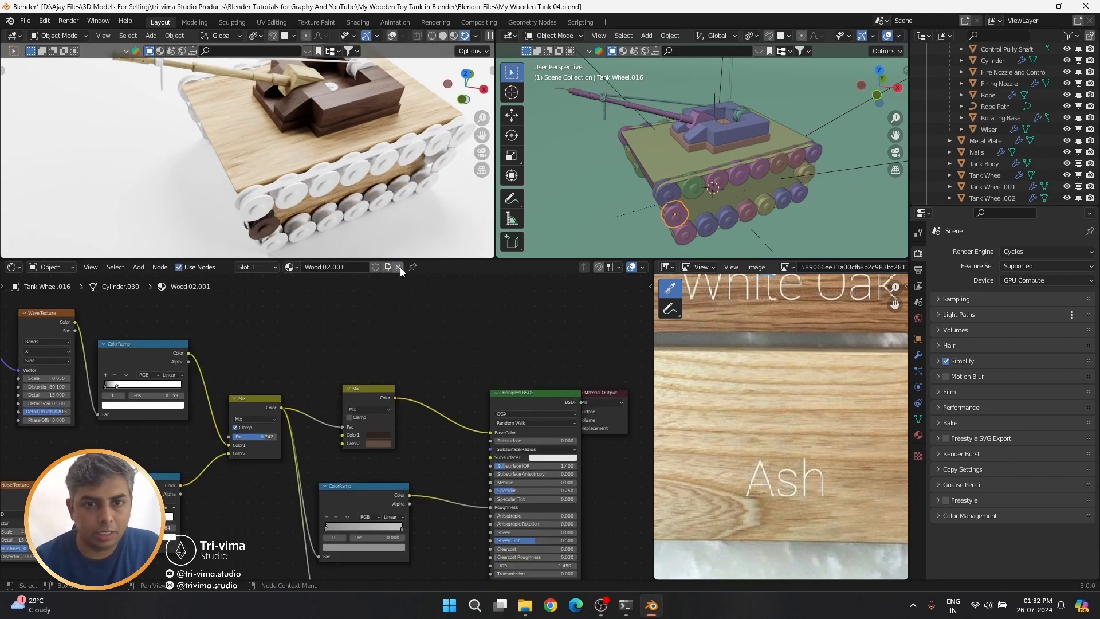
{"action": "left_click", "coordinate": [338, 267]}
{"action": "left_click_drag", "start_coordinate": [326, 267], "coordinate": [359, 269]}
{"action": "type", "text": "4"}
{"action": "key", "text": "Return"}
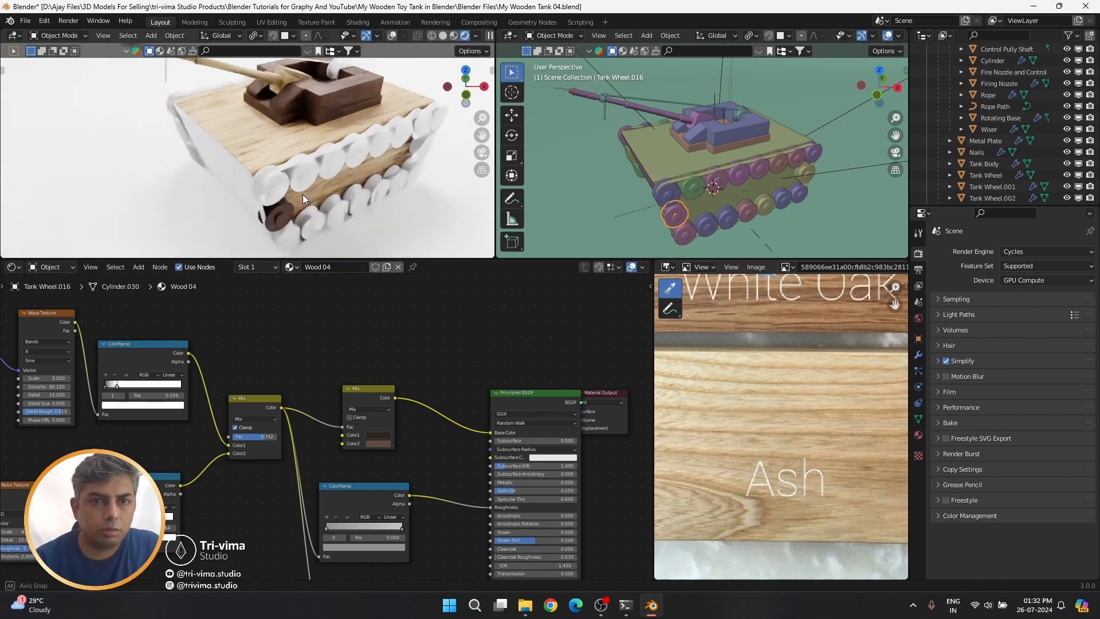
Set Color2 of Wood 04's colour Mix node to a brown sampled from the White Oak wood in the reference image
{"action": "scroll", "coordinate": [302, 194], "scroll_direction": "up", "scroll_amount": 3}
{"action": "middle_click_drag", "start_coordinate": [295, 215], "coordinate": [287, 219]}
{"action": "scroll", "coordinate": [326, 427], "scroll_direction": "up", "scroll_amount": 2}
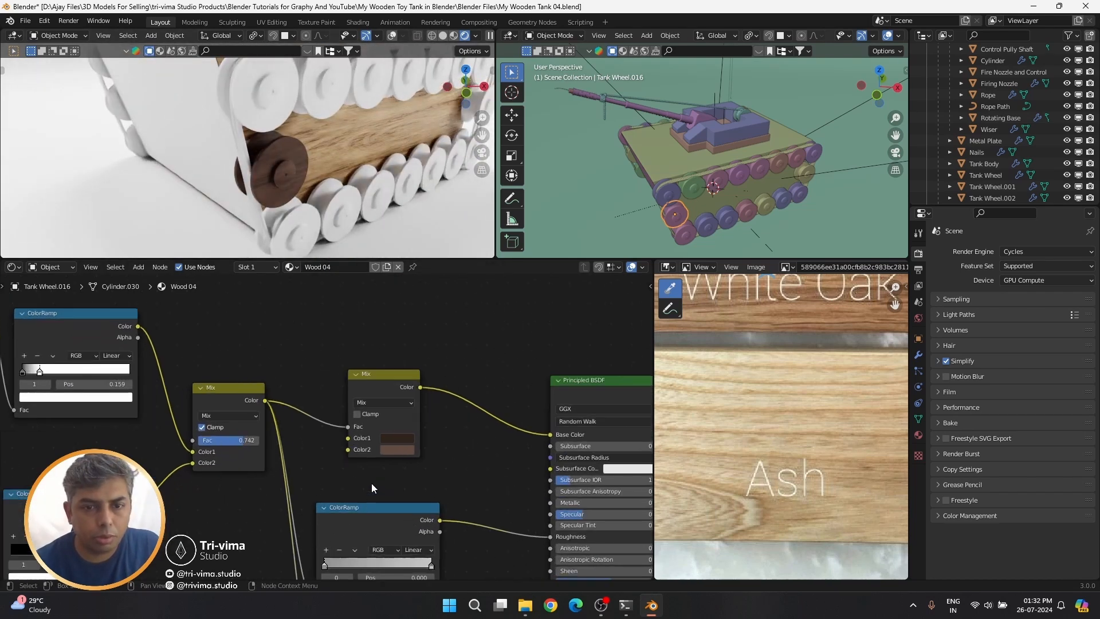
{"action": "left_click", "coordinate": [400, 450]}
{"action": "left_click", "coordinate": [393, 450]}
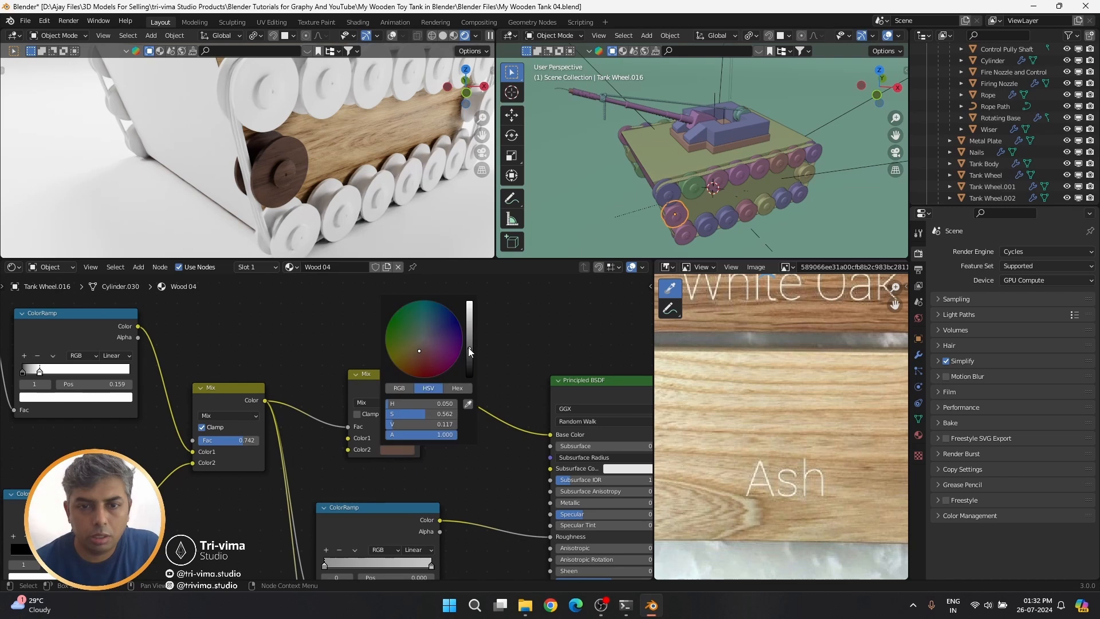
{"action": "left_click", "coordinate": [467, 404]}
{"action": "left_click", "coordinate": [700, 305]}
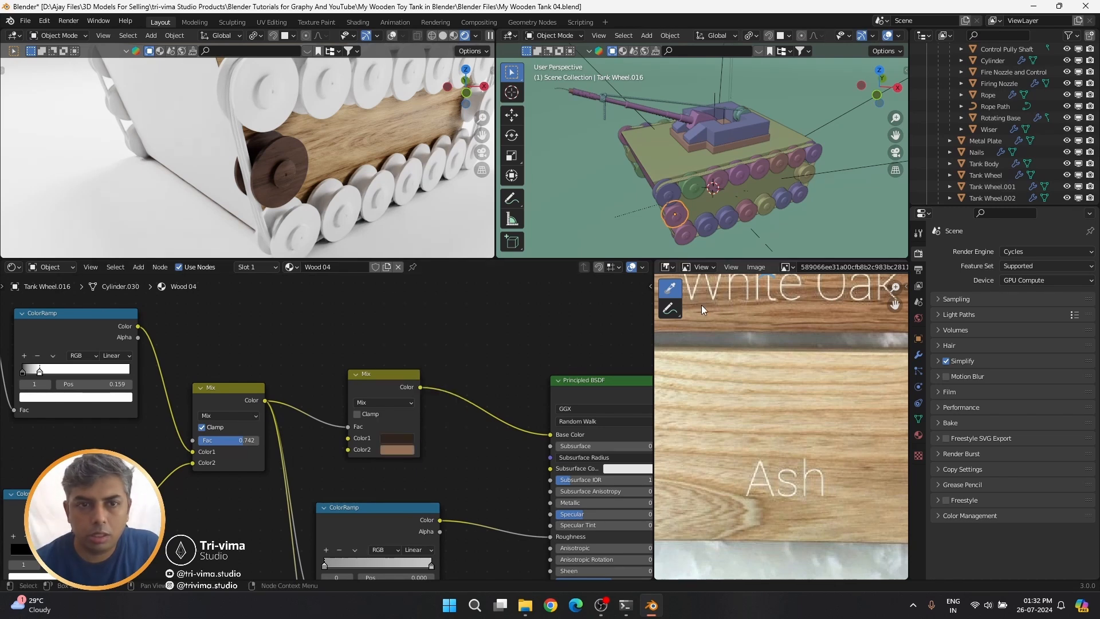
Link the Wood 04 material from the finished end wheel to all the other wheels on this side of the tank
{"action": "scroll", "coordinate": [425, 498], "scroll_direction": "down", "scroll_amount": 6}
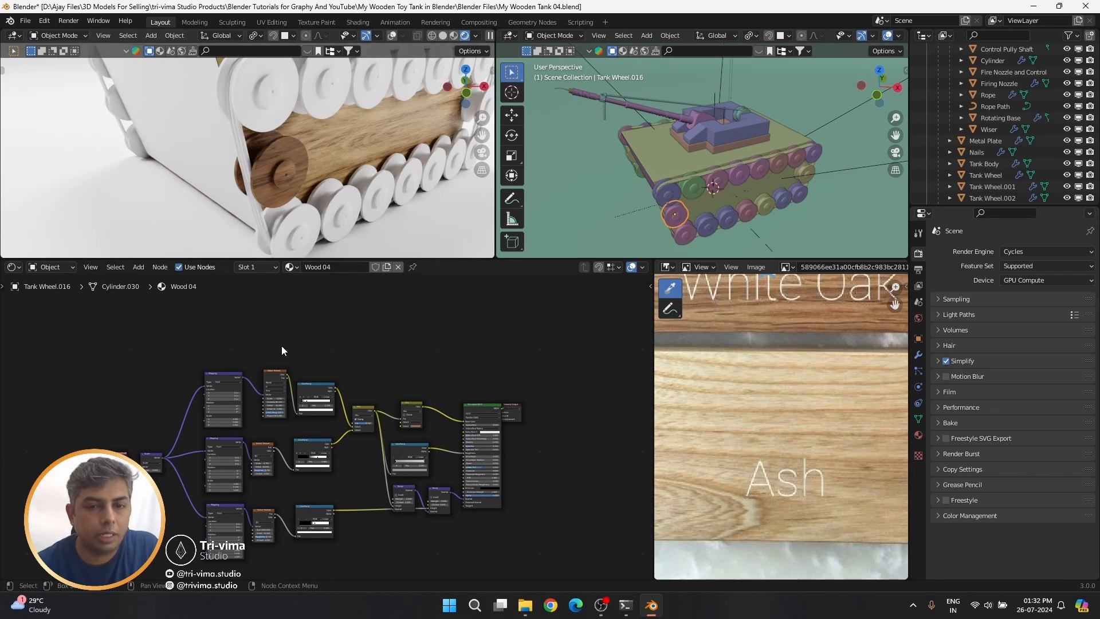
{"action": "middle_click_drag", "start_coordinate": [281, 346], "coordinate": [238, 401]}
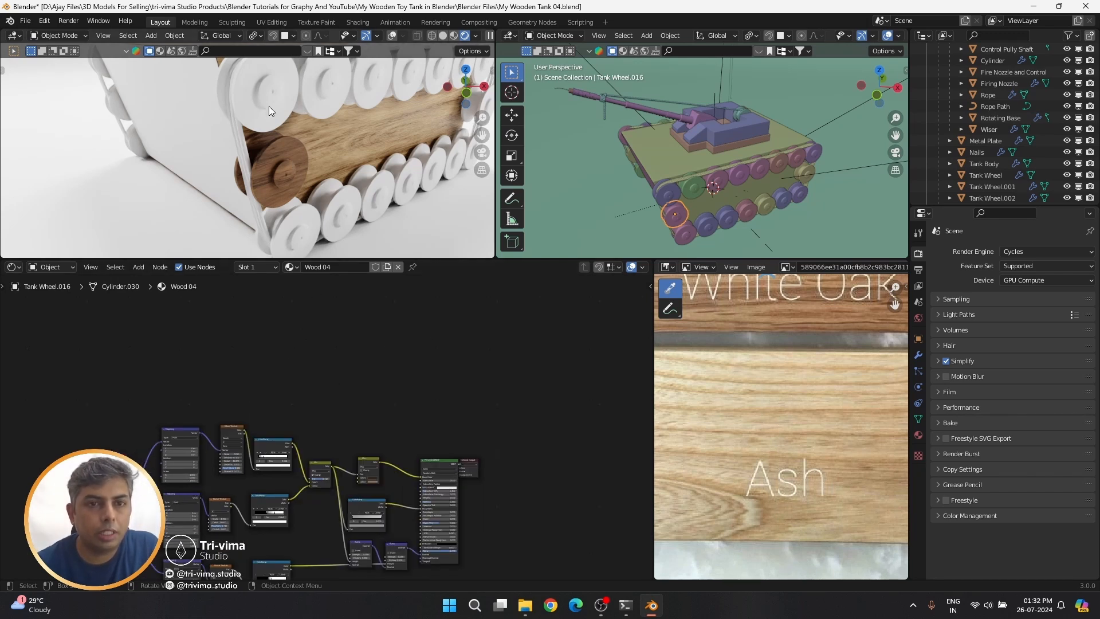
{"action": "left_click", "coordinate": [293, 215]}
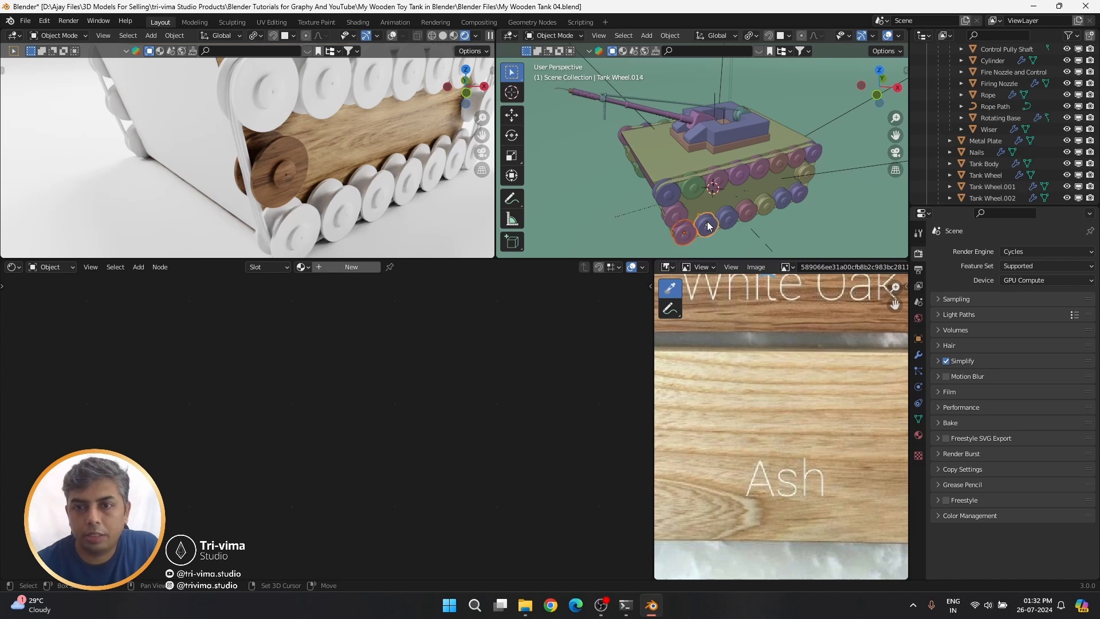
{"action": "left_click", "coordinate": [747, 210], "text": "shift"}
{"action": "left_click", "coordinate": [676, 213], "text": "shift"}
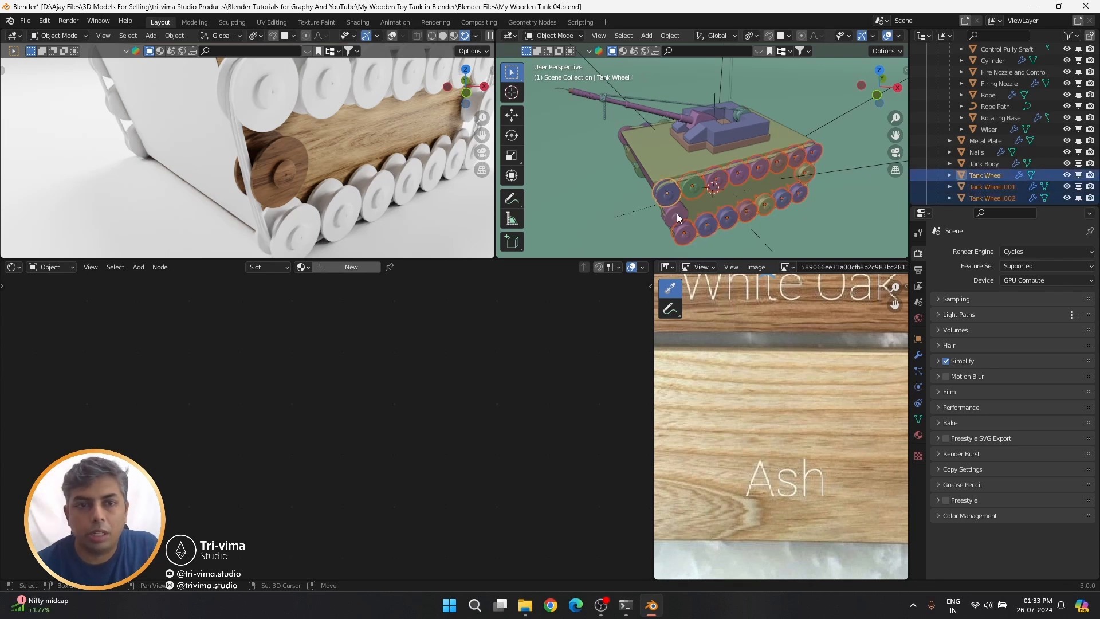
{"action": "left_click", "coordinate": [281, 166]}
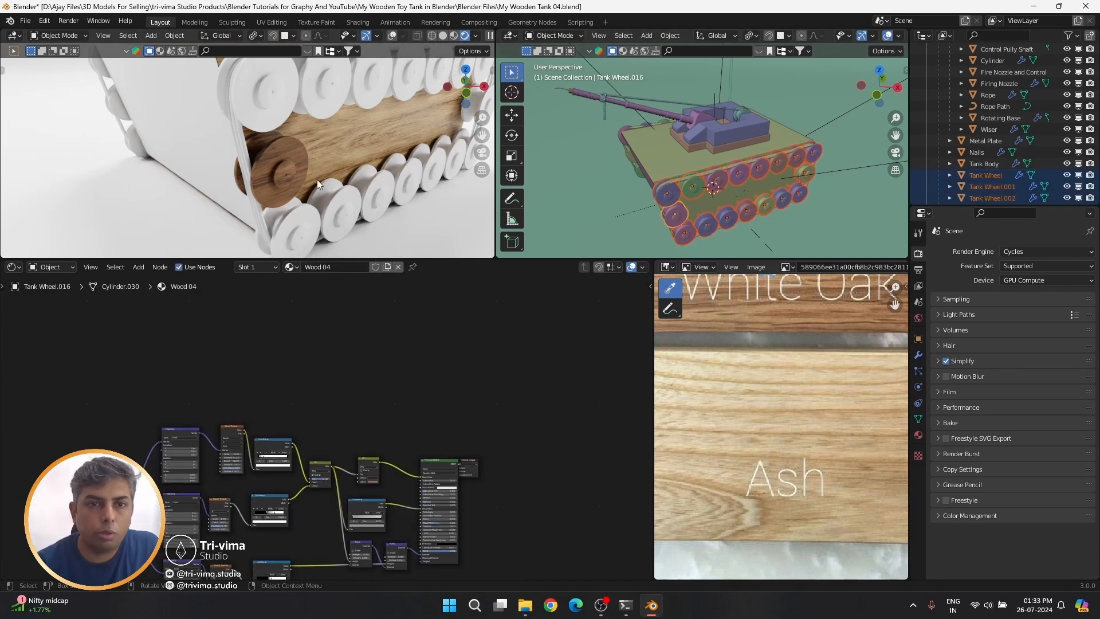
{"action": "key", "text": "ctrl+l"}
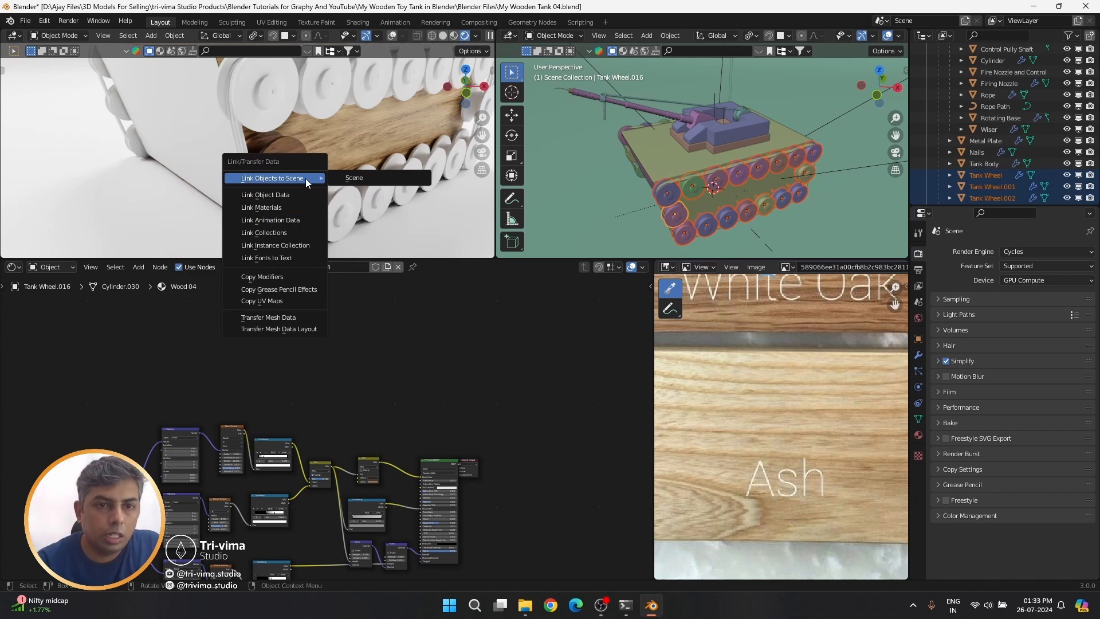
{"action": "left_click", "coordinate": [287, 205]}
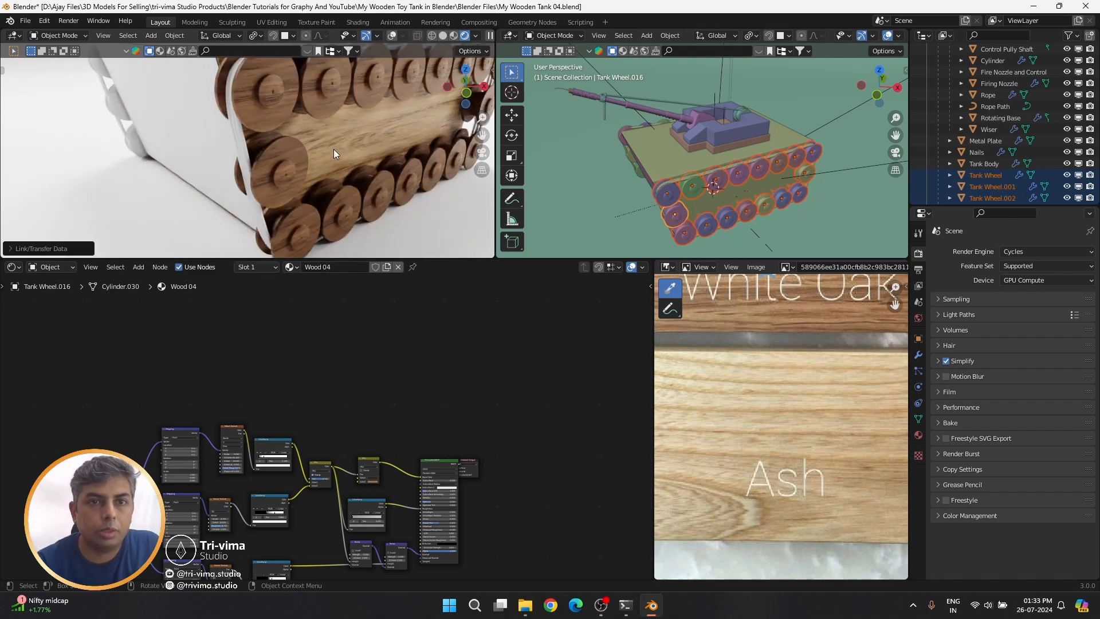
Select all the wheels on this side of the tank, including the upper row, lower row and end wheels
{"action": "middle_click_drag", "start_coordinate": [334, 149], "coordinate": [223, 146]}
{"action": "left_click", "coordinate": [213, 136]}
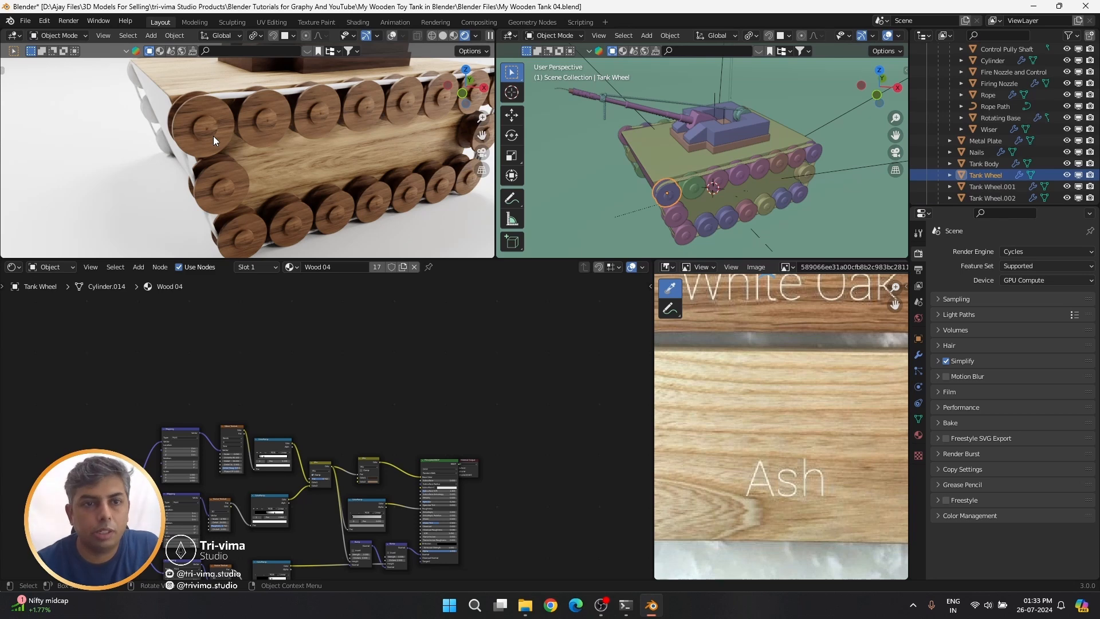
{"action": "left_click", "coordinate": [287, 127], "text": "shift"}
{"action": "left_click", "coordinate": [369, 117], "text": "shift"}
{"action": "left_click", "coordinate": [399, 111], "text": "shift"}
{"action": "left_click", "coordinate": [453, 106], "text": "shift"}
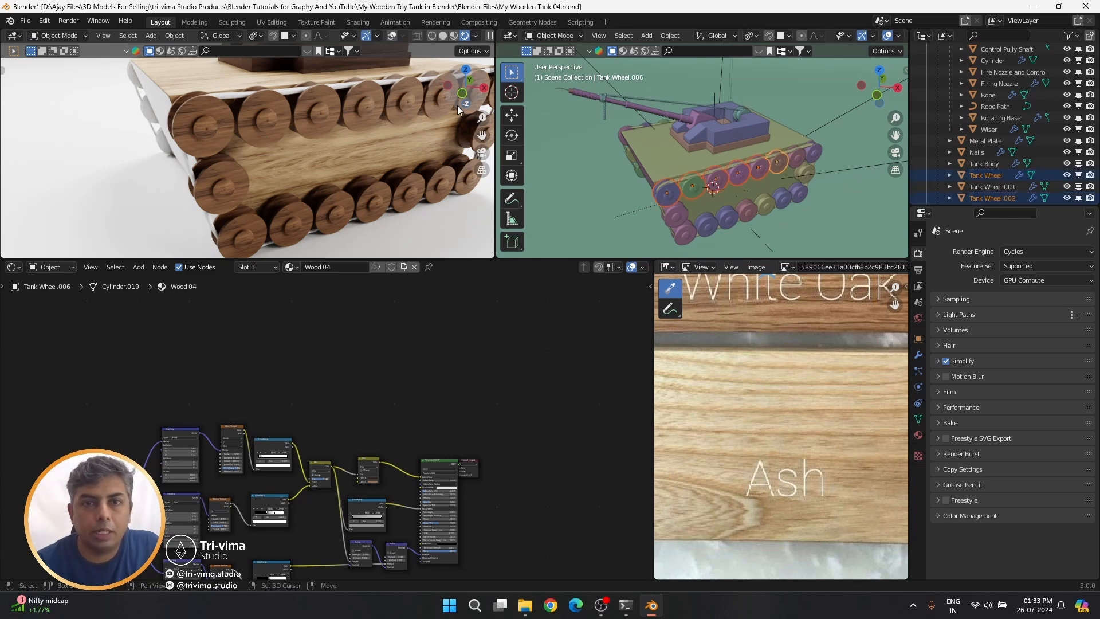
{"action": "middle_click_drag", "start_coordinate": [457, 105], "coordinate": [367, 119], "text": "shift"}
{"action": "left_click", "coordinate": [371, 122], "text": "shift"}
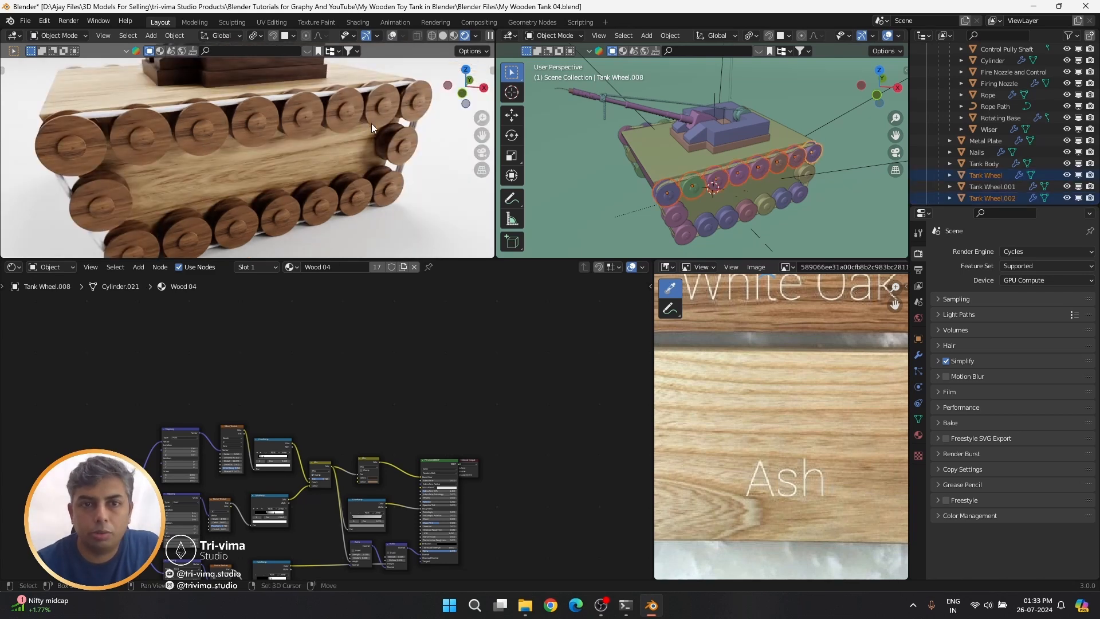
{"action": "left_click", "coordinate": [354, 194], "text": "shift"}
Try Randomize Transform on the selected wheels with a Z rotation of 11°, and undo it
{"action": "left_click", "coordinate": [671, 36]}
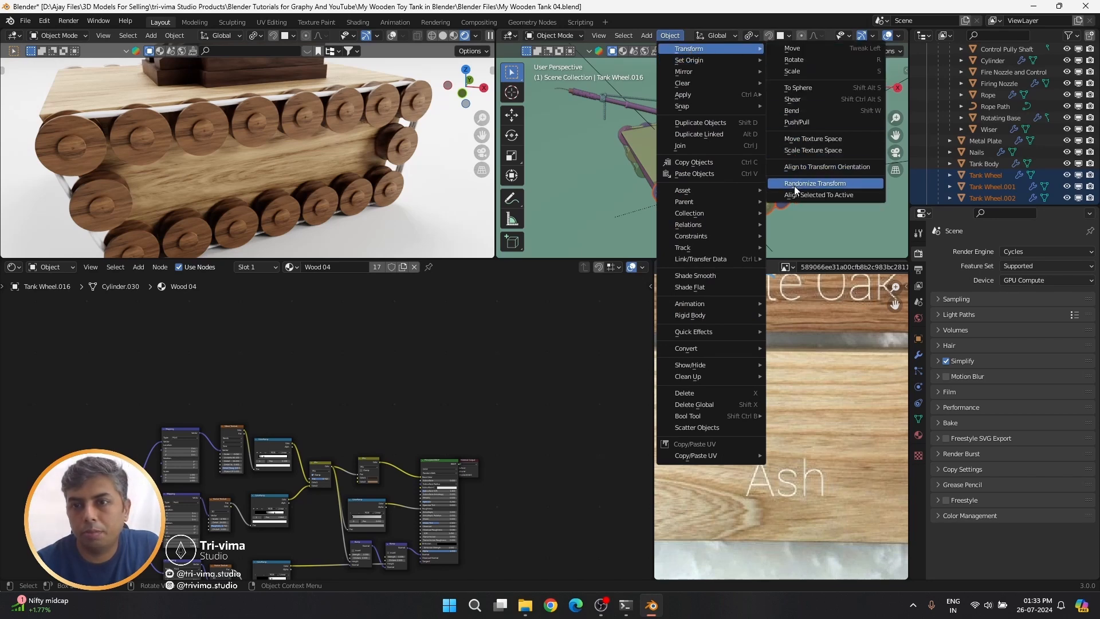
{"action": "left_click", "coordinate": [802, 181]}
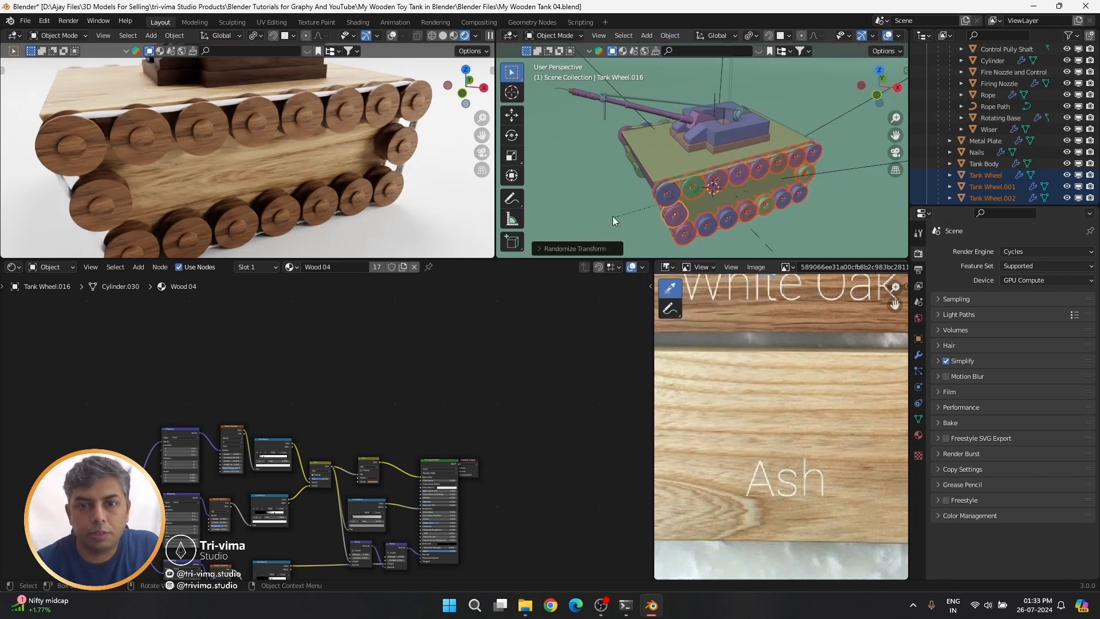
{"action": "left_click", "coordinate": [537, 250]}
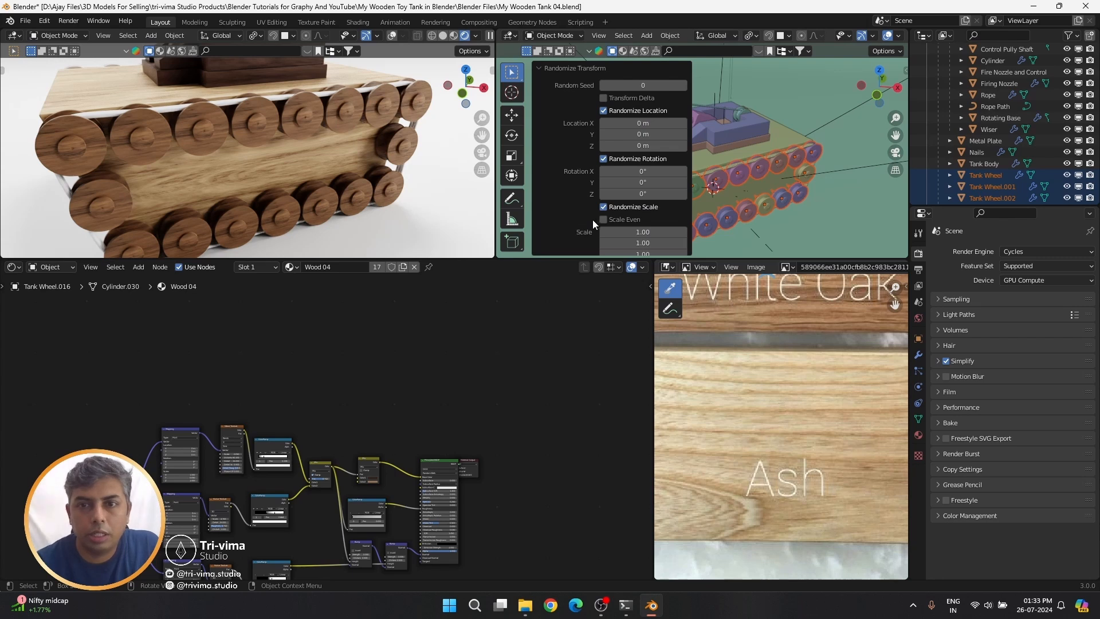
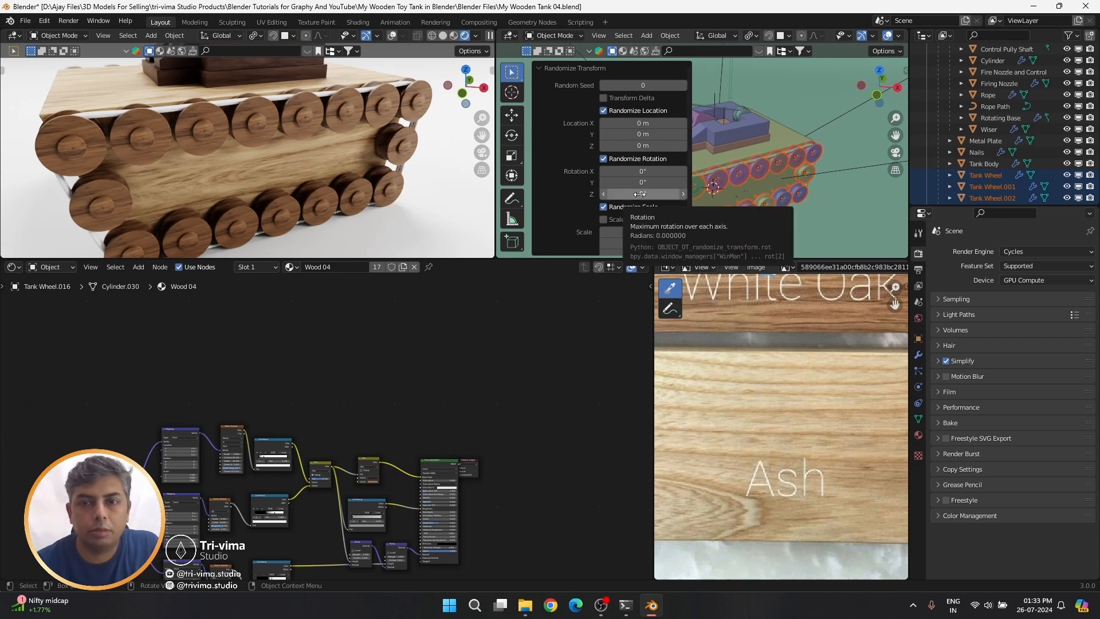
{"action": "mouse_move", "coordinate": [639, 194]}
{"action": "left_mouse_down"}
{"action": "mouse_move", "coordinate": [665, 194]}
{"action": "mouse_move", "coordinate": [640, 194]}
{"action": "left_mouse_up"}
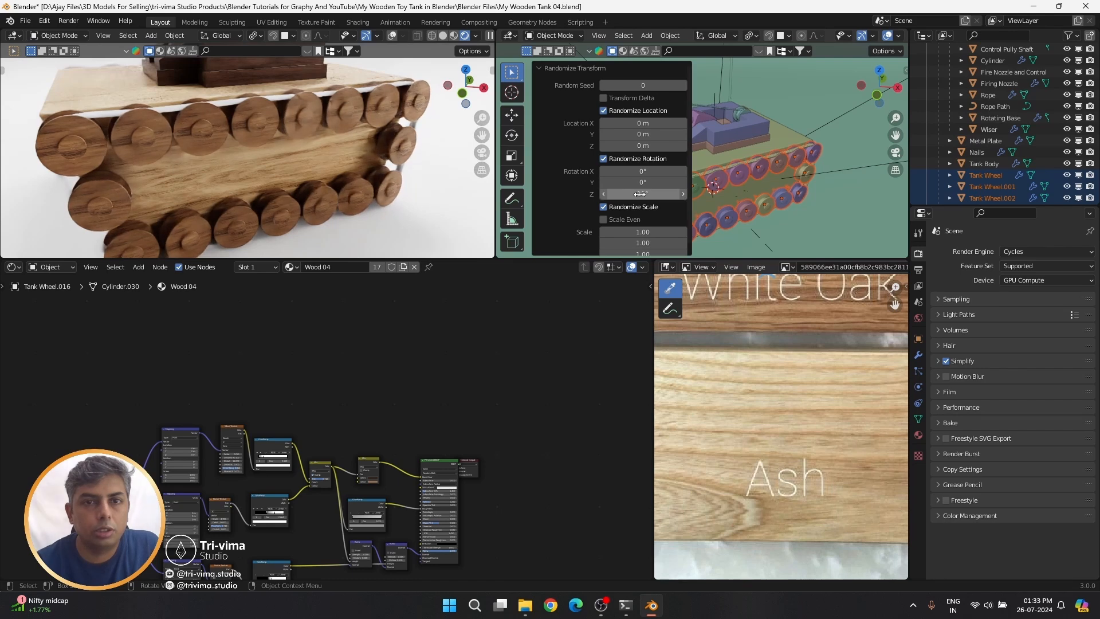
{"action": "key", "text": "ctrl+z"}
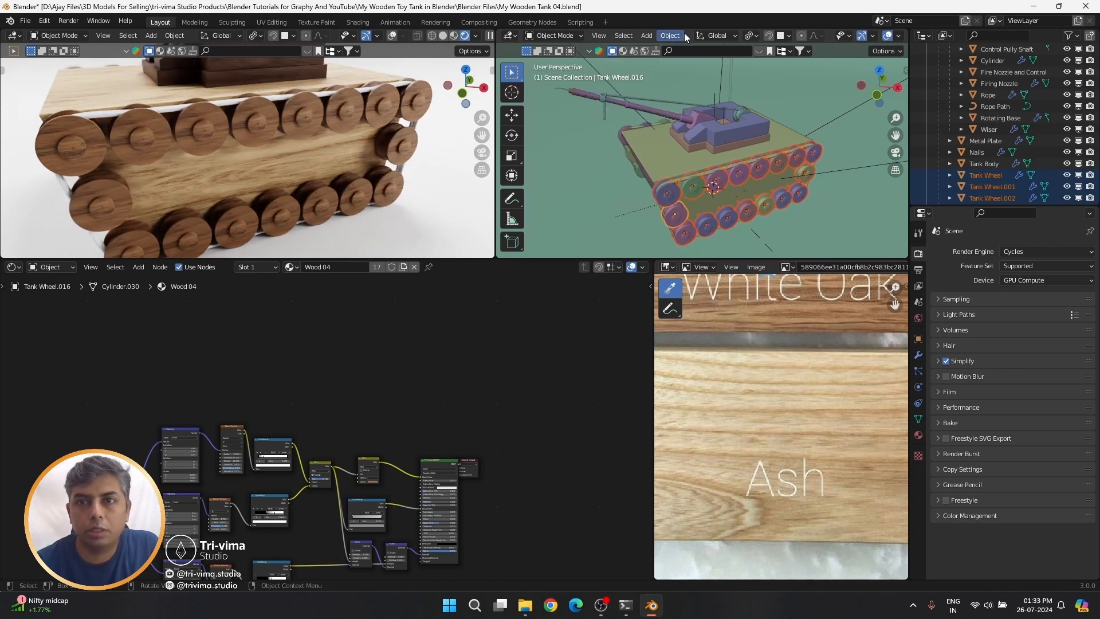
Apply Randomize Transform to the selected wheels with the Z rotation set to 0°
{"action": "left_click", "coordinate": [671, 36]}
{"action": "mouse_move", "coordinate": [734, 60]}
{"action": "left_click", "coordinate": [799, 184]}
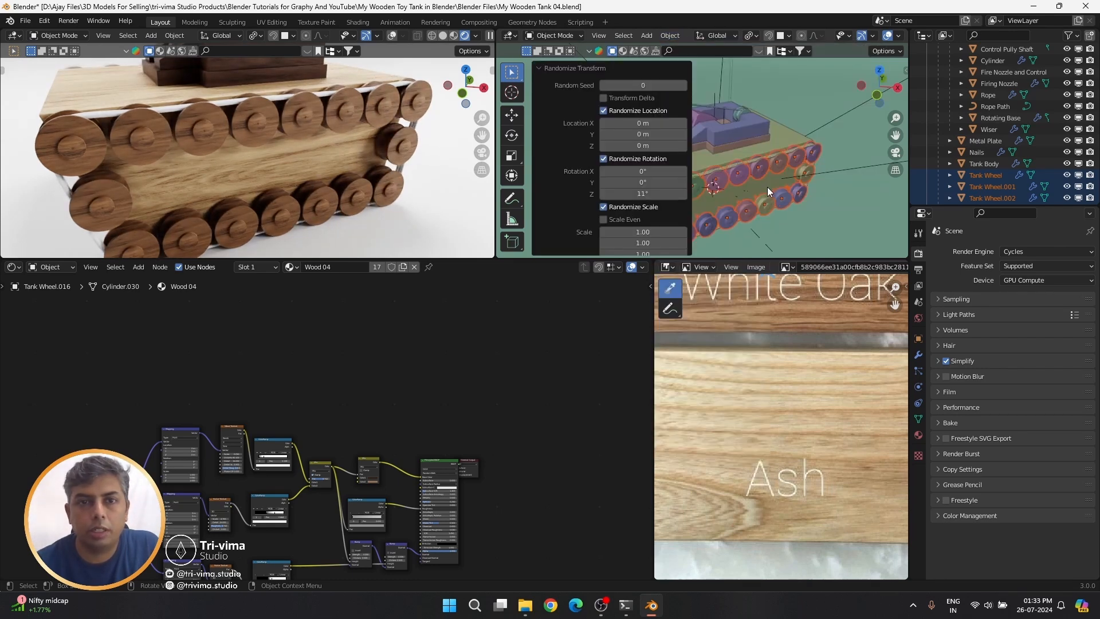
{"action": "key", "text": "Return"}
Try a randomized Y rotation of 27° on the wheels and reset it to 0°
{"action": "left_click_drag", "start_coordinate": [619, 181], "coordinate": [641, 180]}
{"action": "left_click", "coordinate": [630, 182]}
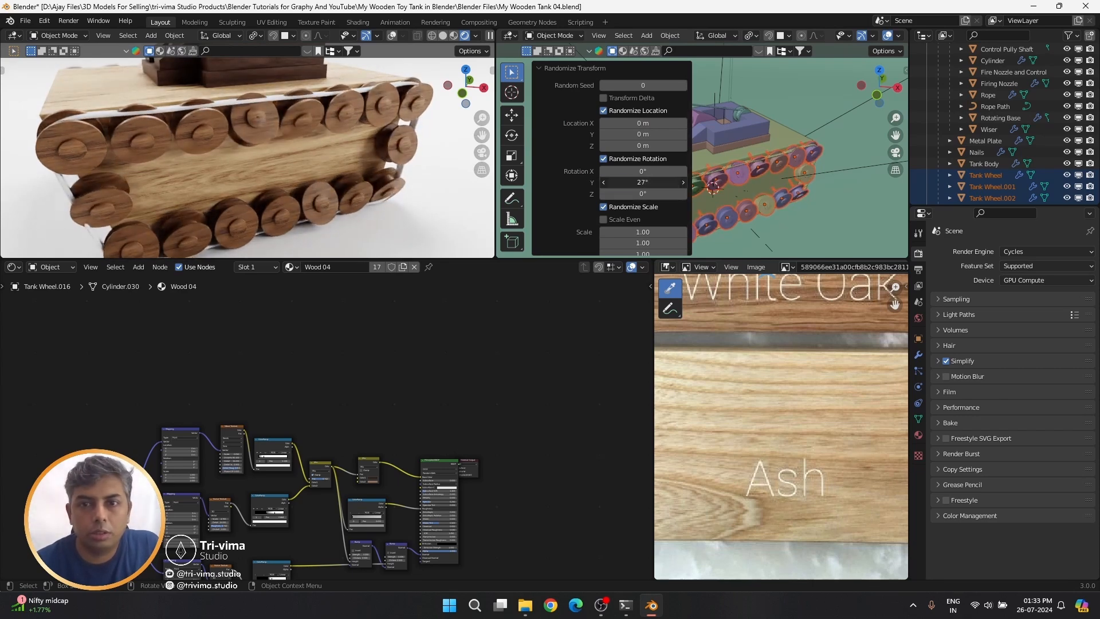
{"action": "type", "text": "0"}
{"action": "key", "text": "Return"}
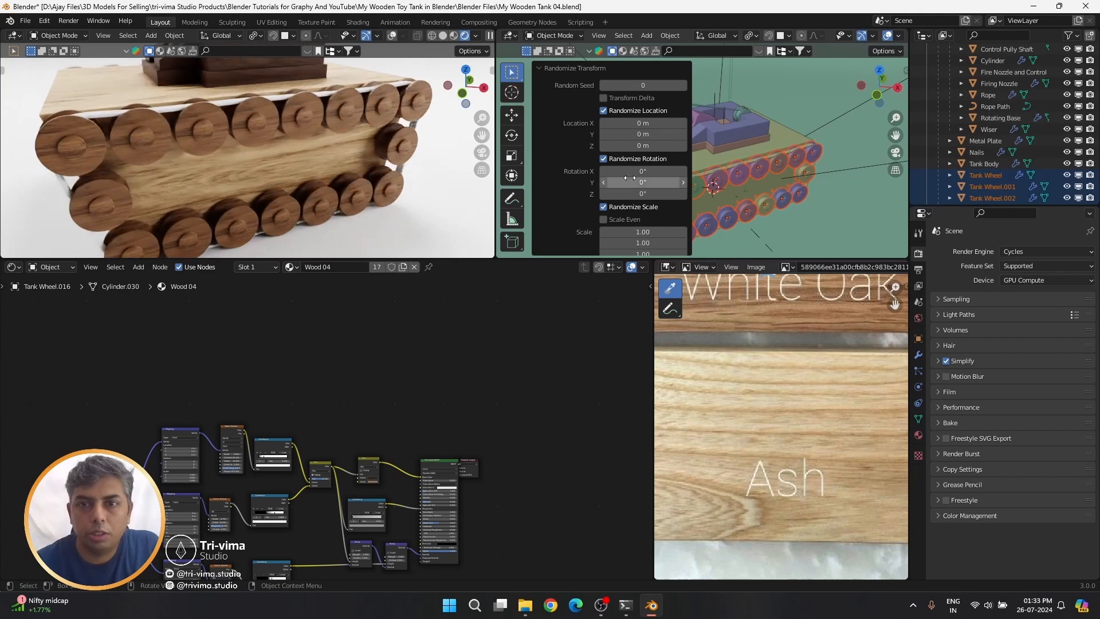
Set the randomized X rotation of the selected wheels to 67° and check their varied wood grain up close
{"action": "left_click_drag", "start_coordinate": [609, 172], "coordinate": [646, 172]}
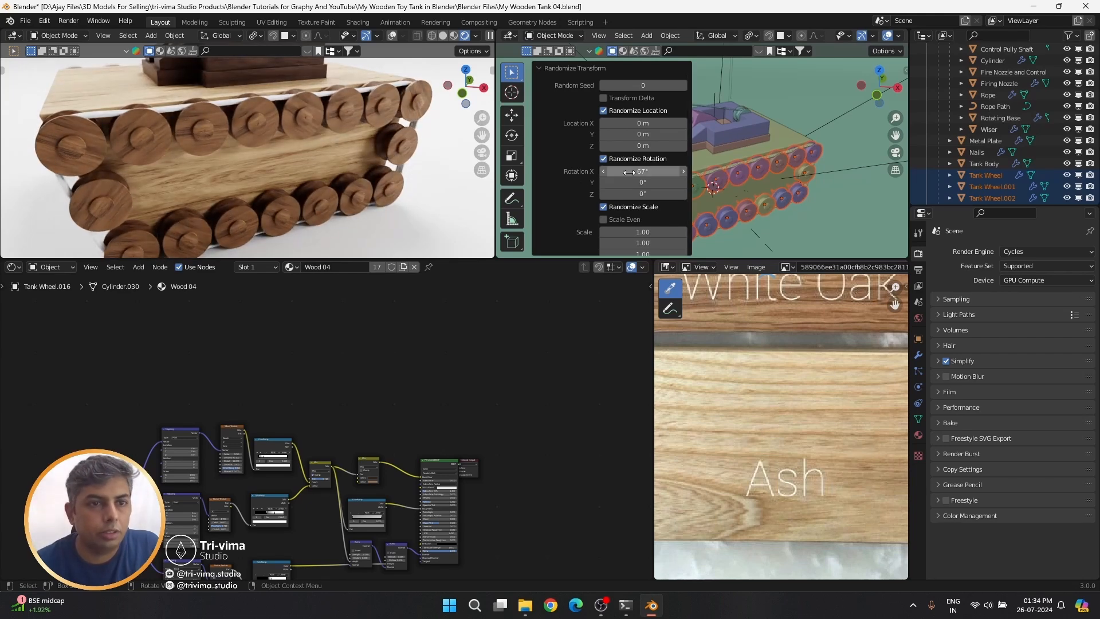
{"action": "left_click", "coordinate": [538, 69]}
{"action": "middle_click_drag", "start_coordinate": [159, 194], "coordinate": [200, 172]}
{"action": "scroll", "coordinate": [296, 128], "scroll_direction": "up", "scroll_amount": 5}
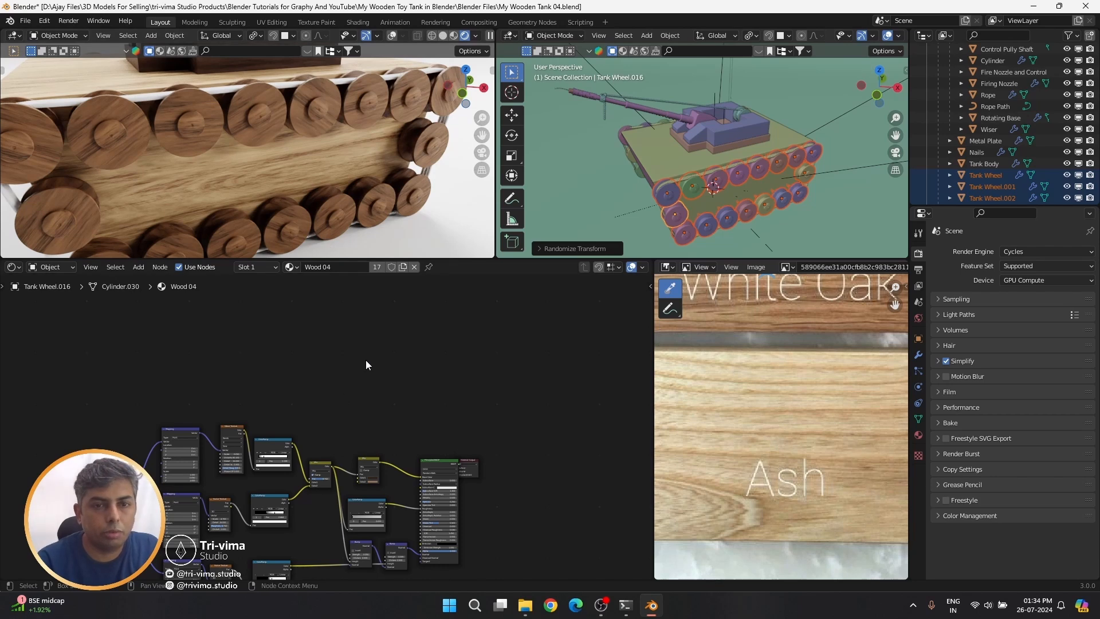
Add an Object Info node above the Wood 04 node network
{"action": "scroll", "coordinate": [367, 344], "scroll_direction": "down", "scroll_amount": 1}
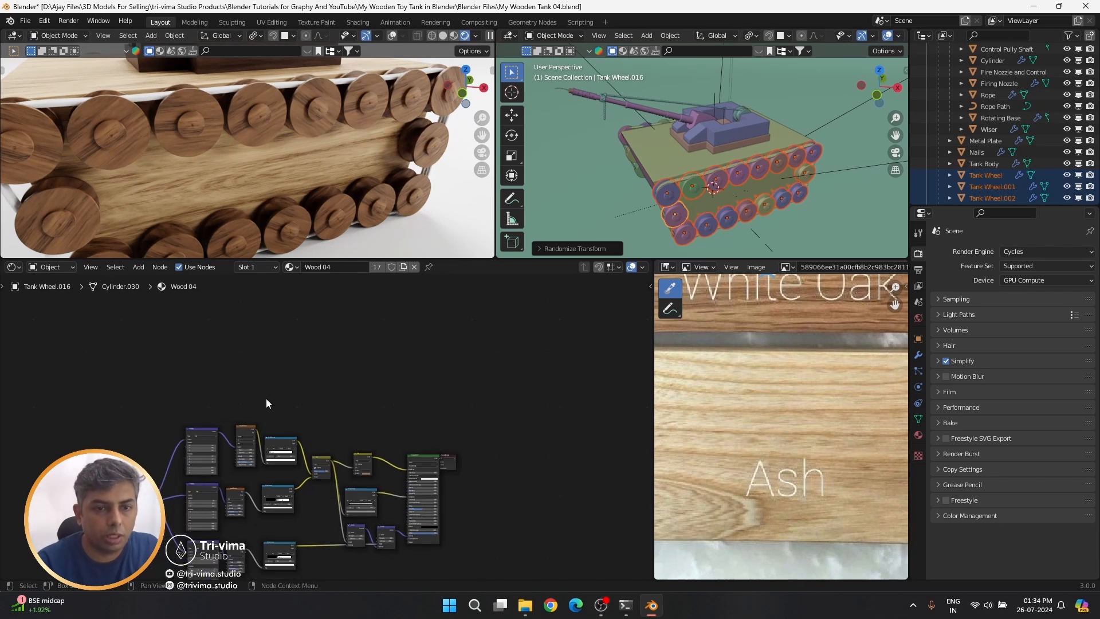
{"action": "scroll", "coordinate": [228, 342], "scroll_direction": "up", "scroll_amount": 3}
{"action": "middle_click_drag", "start_coordinate": [421, 393], "coordinate": [323, 433]}
{"action": "key", "text": "shift+a"}
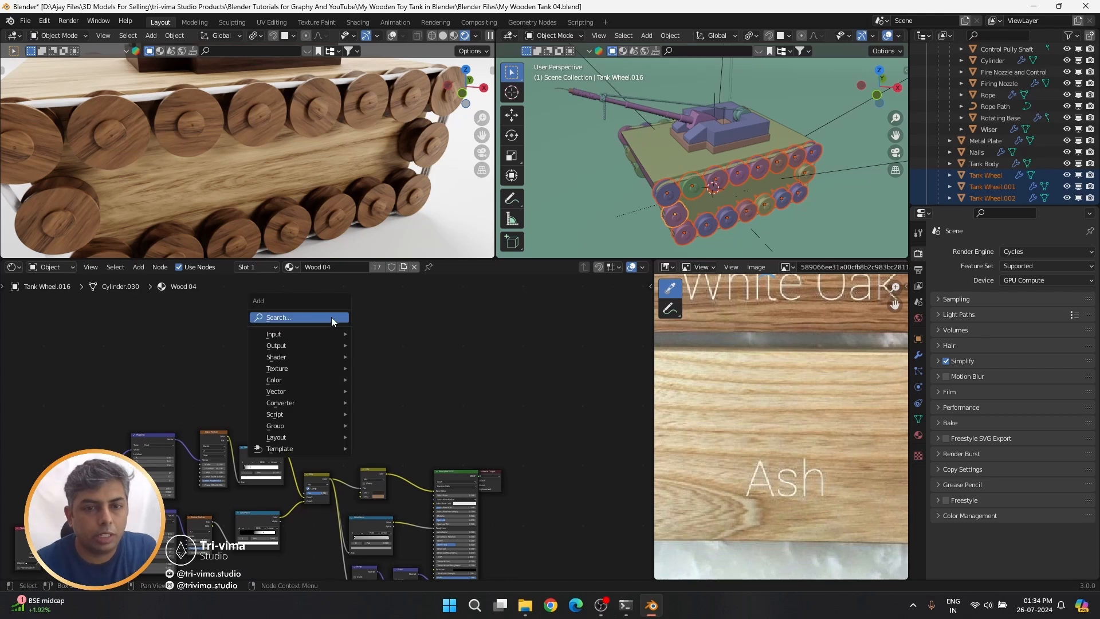
{"action": "left_click", "coordinate": [333, 317]}
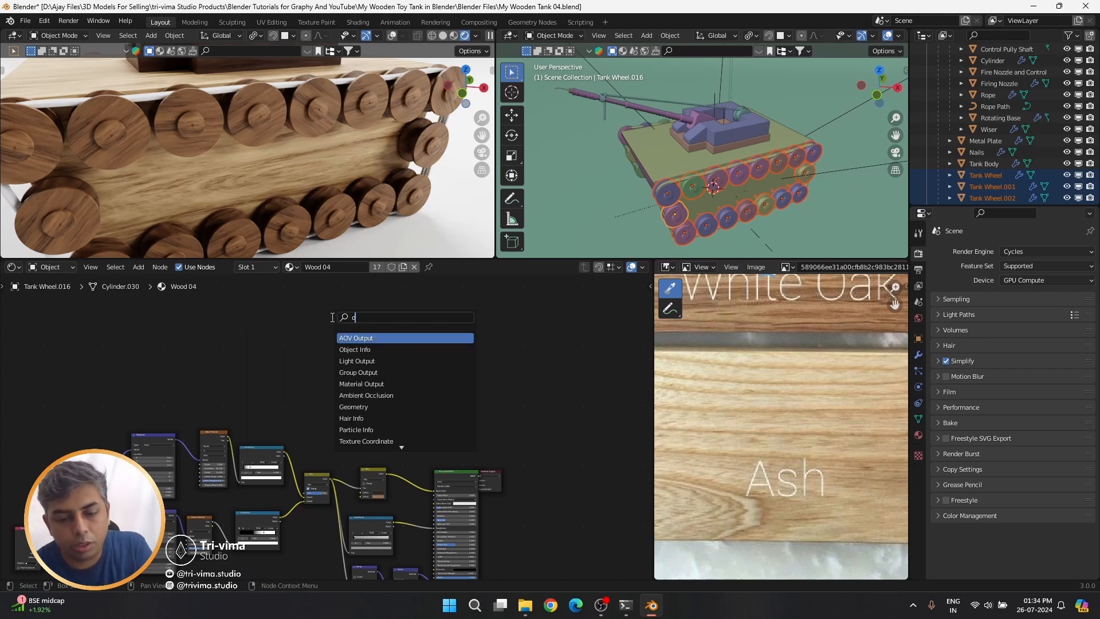
{"action": "type", "text": "obj"}
{"action": "left_click", "coordinate": [356, 338]}
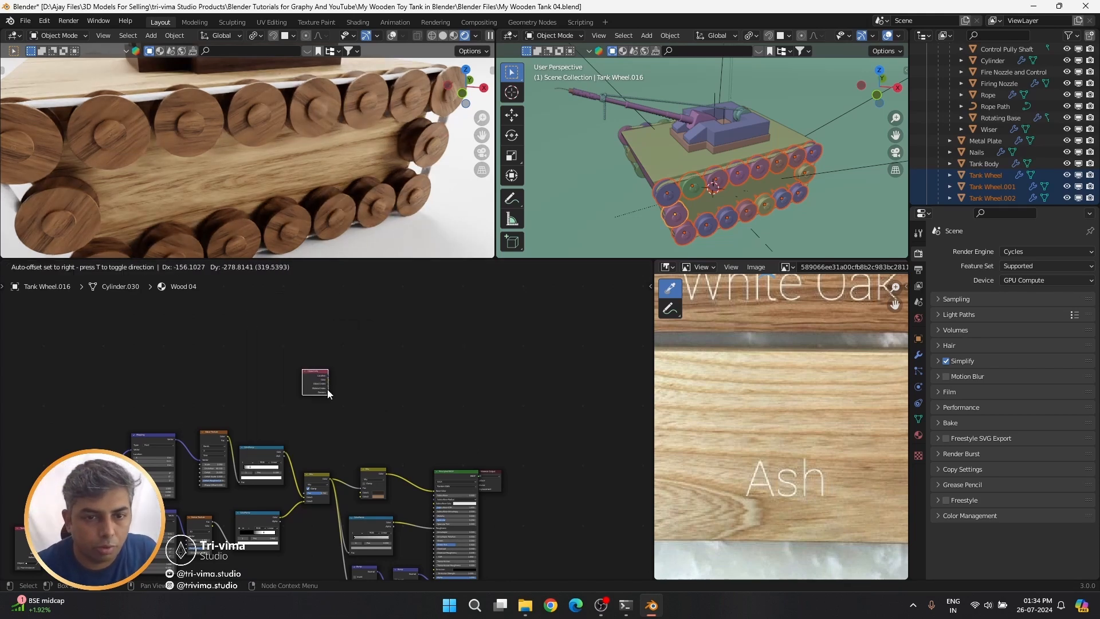
{"action": "scroll", "coordinate": [333, 378], "scroll_direction": "up", "scroll_amount": 2}
{"action": "left_click", "coordinate": [336, 364]}
Duplicate the color Mix node above the original, keeping its factor input linked
{"action": "middle_click_drag", "start_coordinate": [443, 426], "coordinate": [282, 394]}
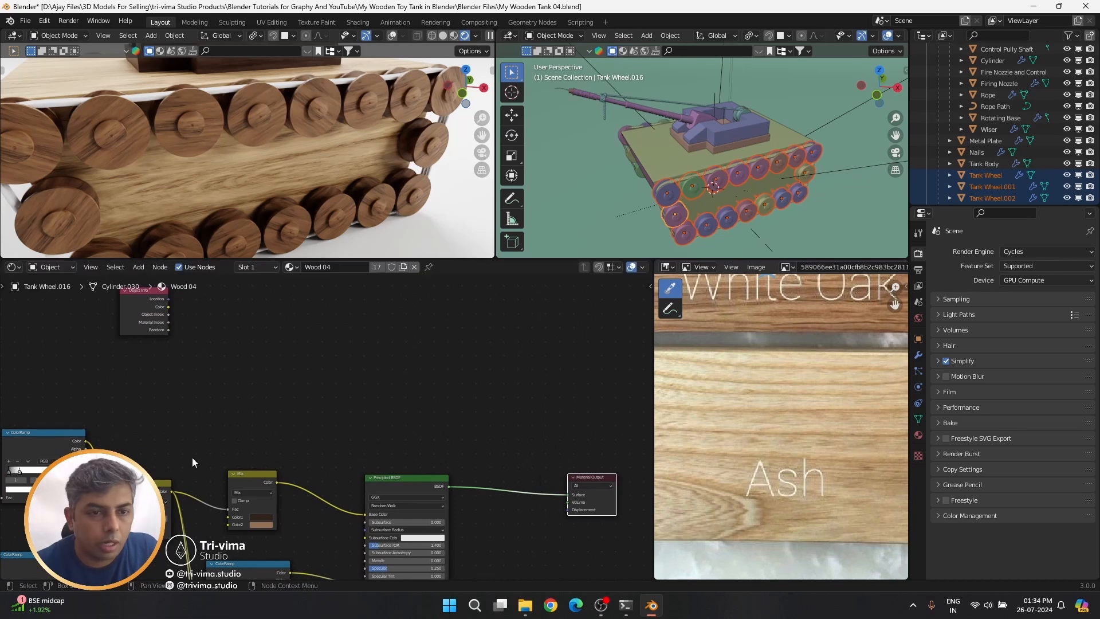
{"action": "left_click_drag", "start_coordinate": [259, 482], "coordinate": [234, 480]}
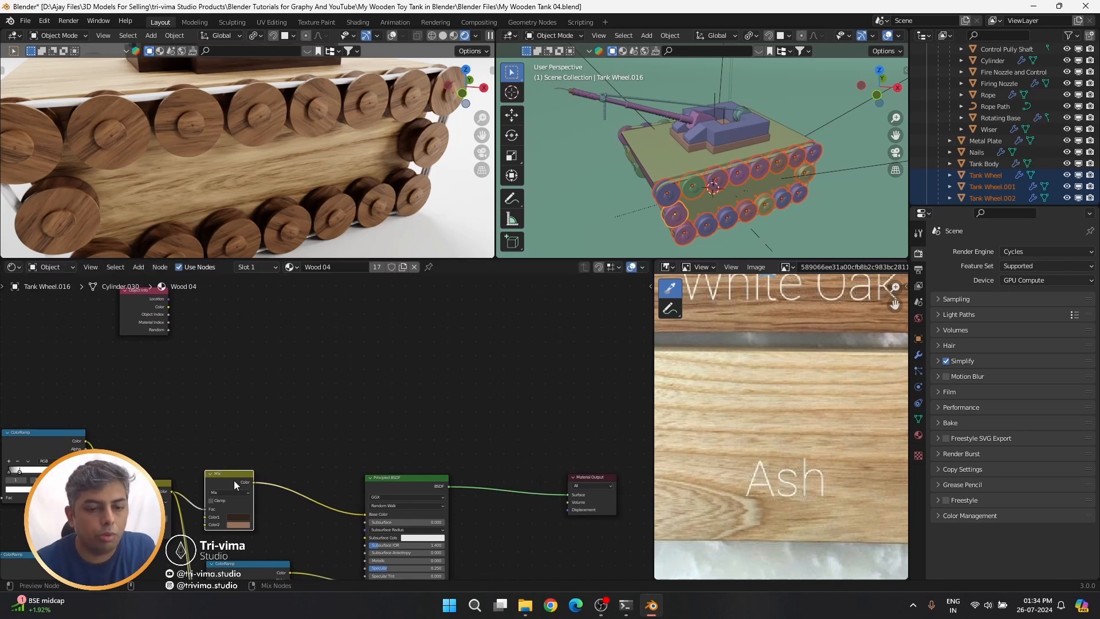
{"action": "scroll", "coordinate": [234, 480], "scroll_direction": "up", "scroll_amount": 2}
{"action": "key", "text": "shift+d"}
Lighten Color1 and Color2 of the duplicated Mix node to paler browns and connect its output to the Principled BSDF Base Color
{"action": "left_click", "coordinate": [188, 445]}
{"action": "left_click_drag", "start_coordinate": [250, 367], "coordinate": [250, 345]}
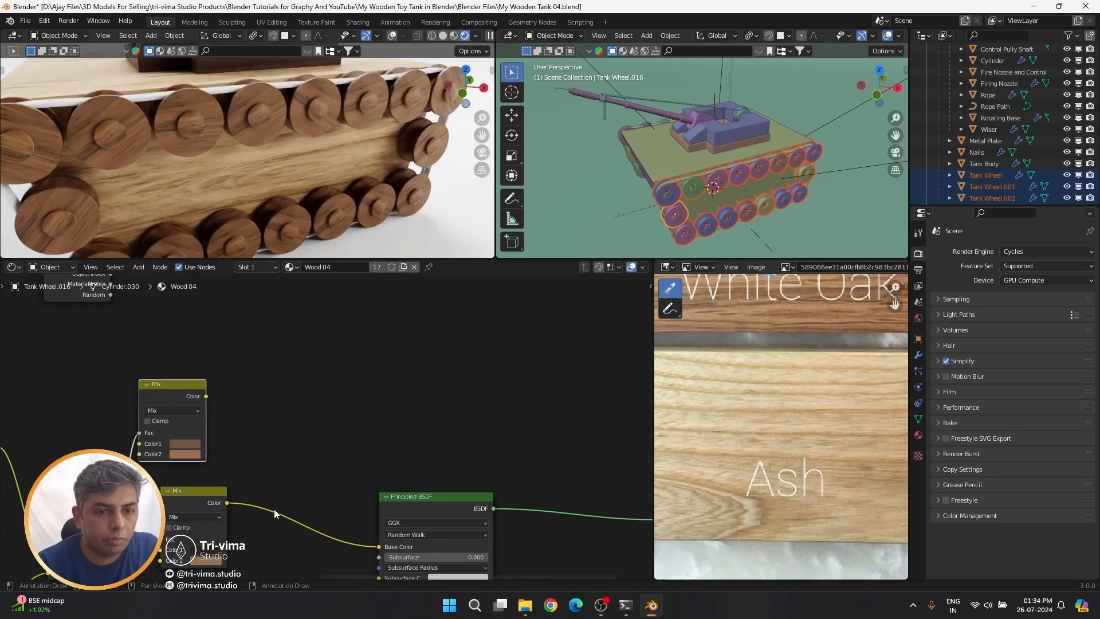
{"action": "left_click_drag", "start_coordinate": [205, 400], "coordinate": [379, 545]}
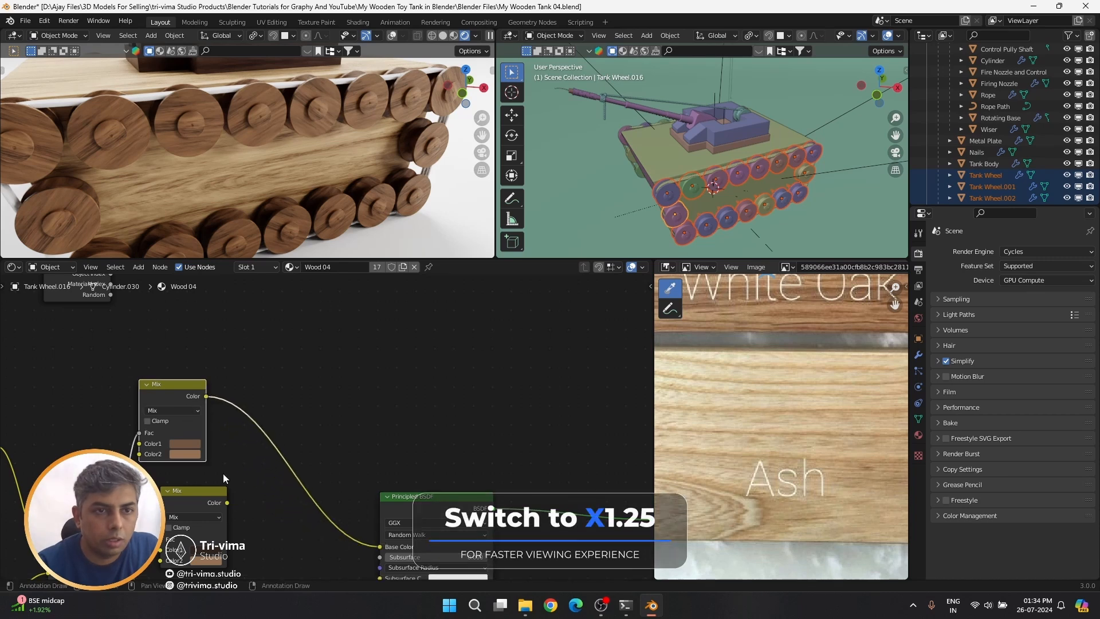
{"action": "left_click", "coordinate": [184, 453]}
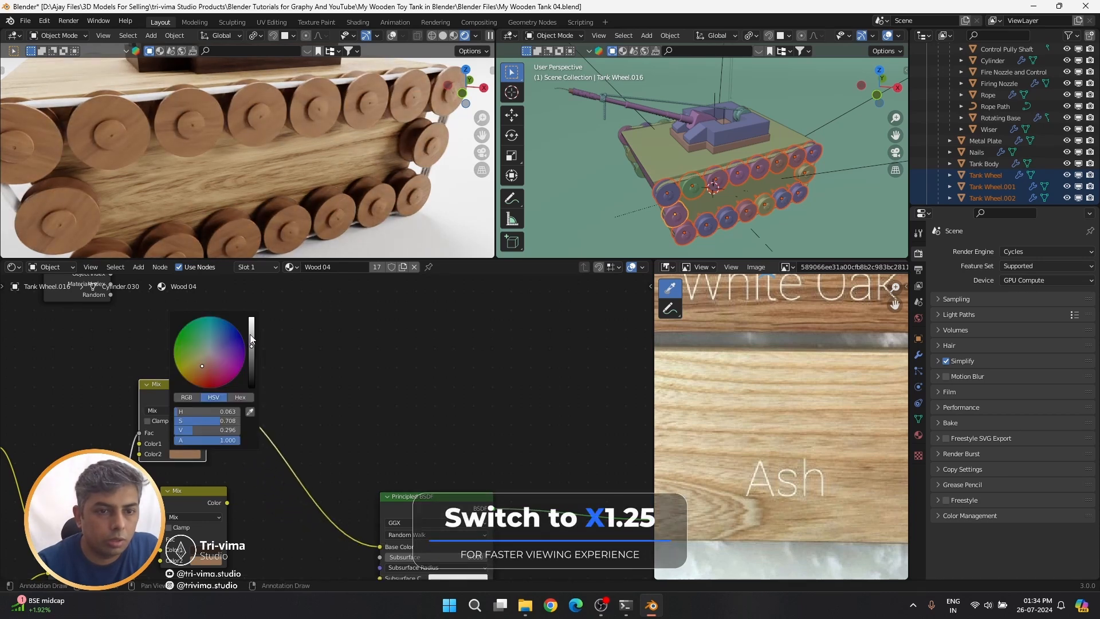
{"action": "left_click_drag", "start_coordinate": [209, 364], "coordinate": [204, 362]}
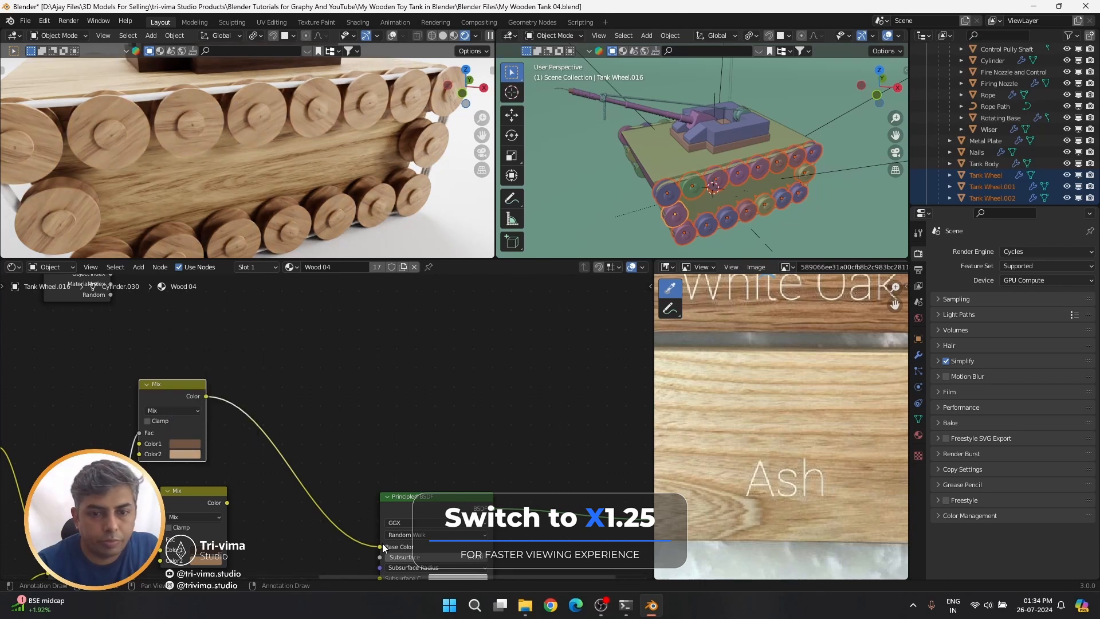
Blend the lighter and darker Mix nodes with a new Mix node and connect the Object Info Random output to its factor
{"action": "scroll", "coordinate": [248, 480], "scroll_direction": "down", "scroll_amount": 1}
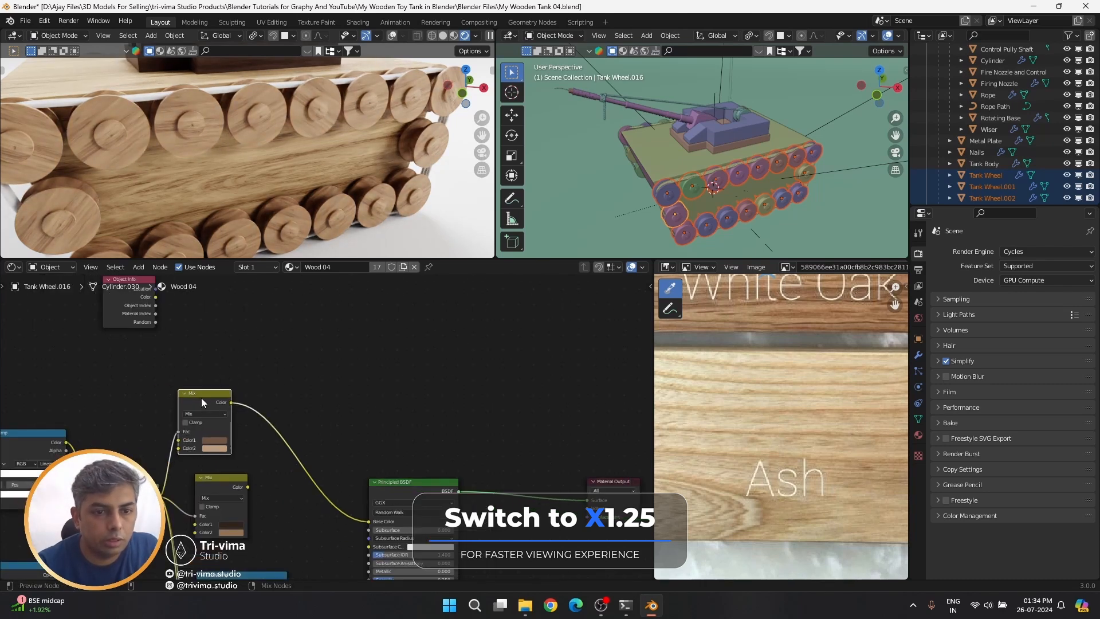
{"action": "right_click_drag", "start_coordinate": [201, 397], "coordinate": [218, 483], "text": "ctrl+shift"}
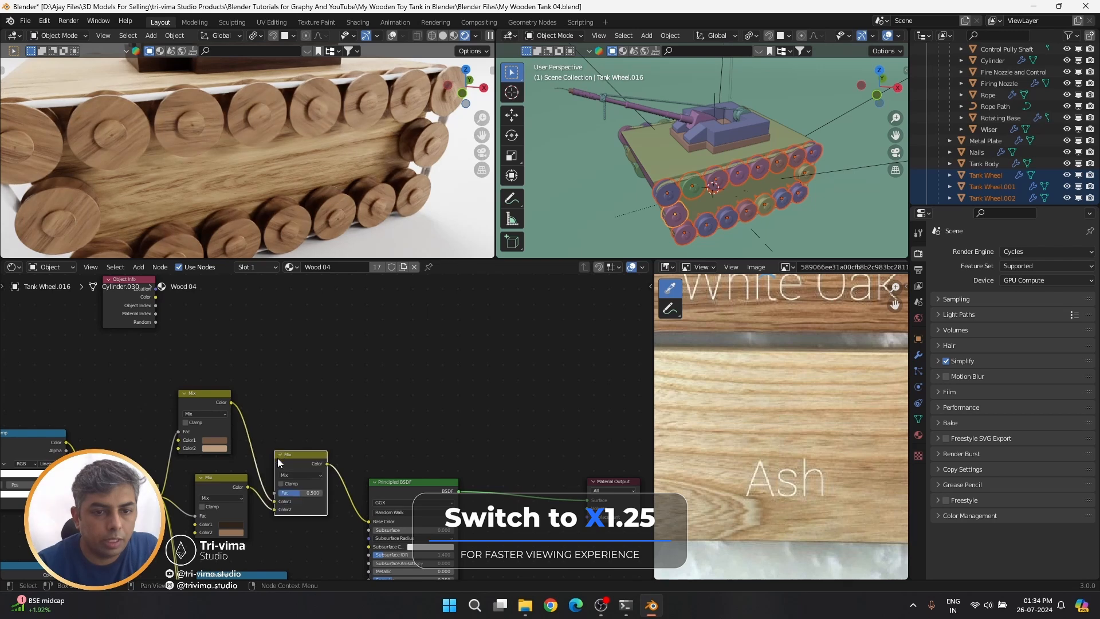
{"action": "middle_click_drag", "start_coordinate": [155, 320], "coordinate": [214, 370]}
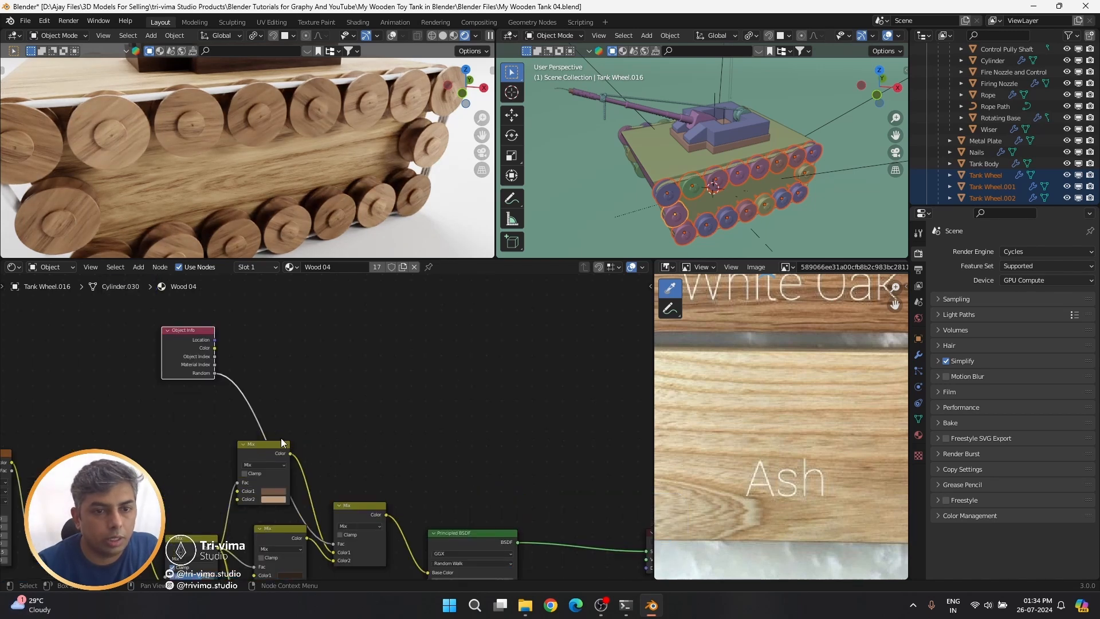
Insert a ColorRamp between the Object Info Random output and the combining Mix node's factor, and save the file
{"action": "key", "text": "shift+a"}
{"action": "left_click", "coordinate": [250, 355]}
{"action": "type", "text": "ramp"}
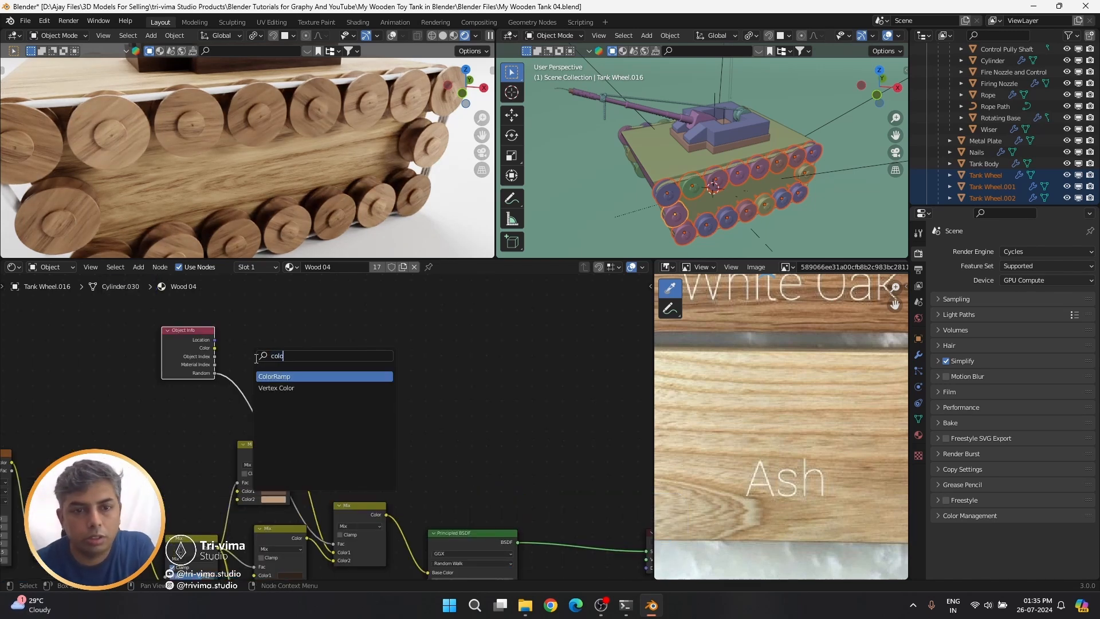
{"action": "key", "text": "Return"}
{"action": "key", "text": "ctrl+s"}
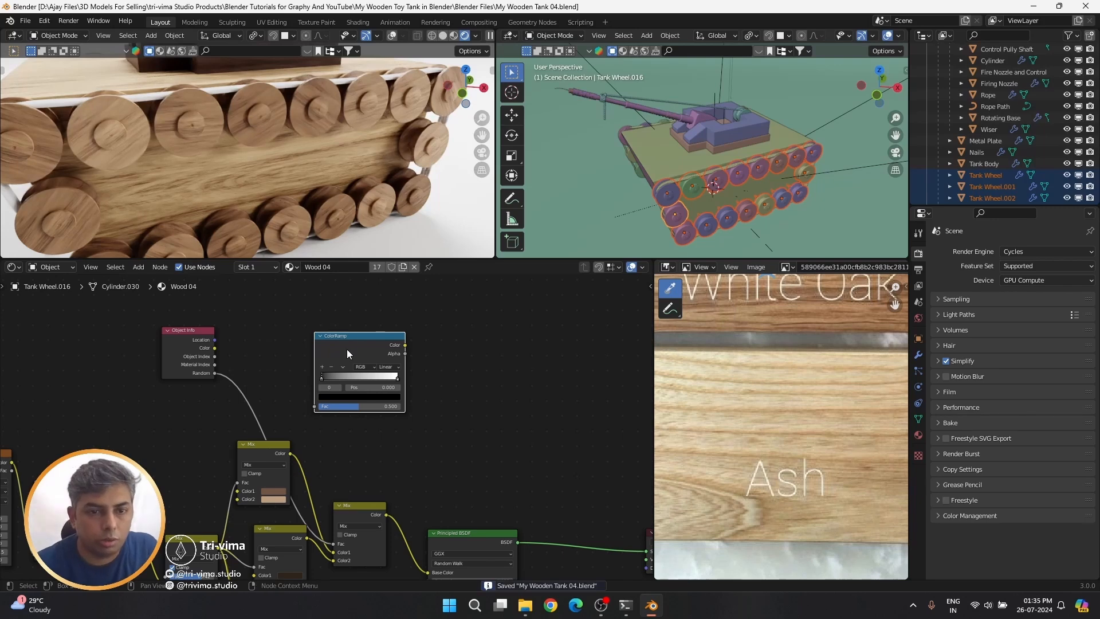
{"action": "left_click", "coordinate": [277, 362]}
Bring the ColorRamp's black and white stops closer together with the white stop at 0.600, and check the wheels' color variation
{"action": "left_click_drag", "start_coordinate": [252, 390], "coordinate": [296, 394]}
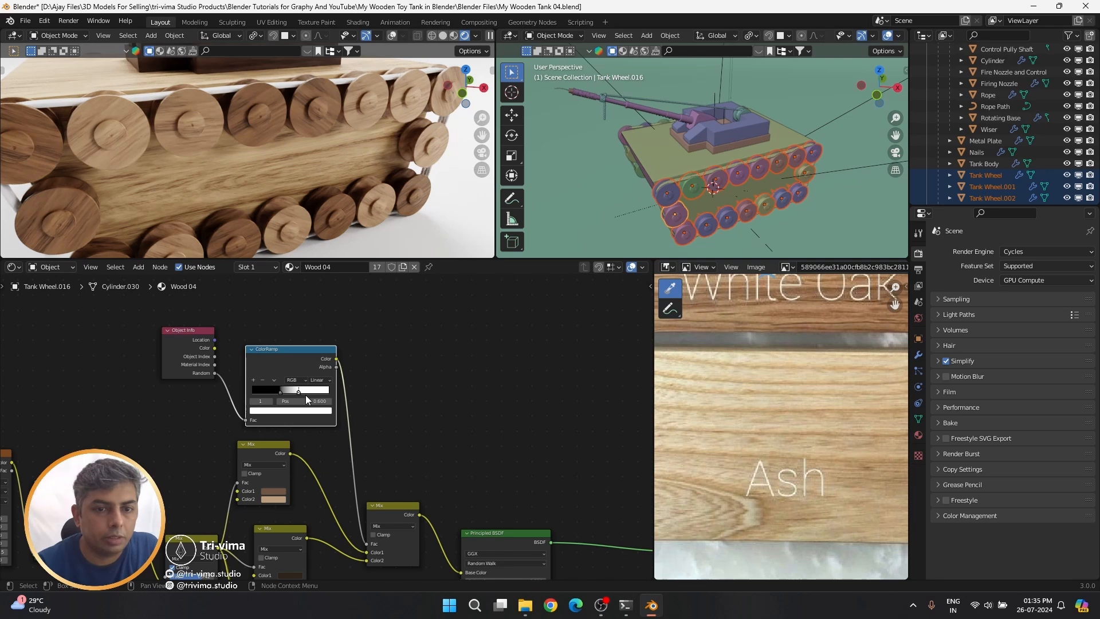
{"action": "scroll", "coordinate": [314, 142], "scroll_direction": "down", "scroll_amount": 5}
{"action": "middle_click_drag", "start_coordinate": [246, 157], "coordinate": [276, 161]}
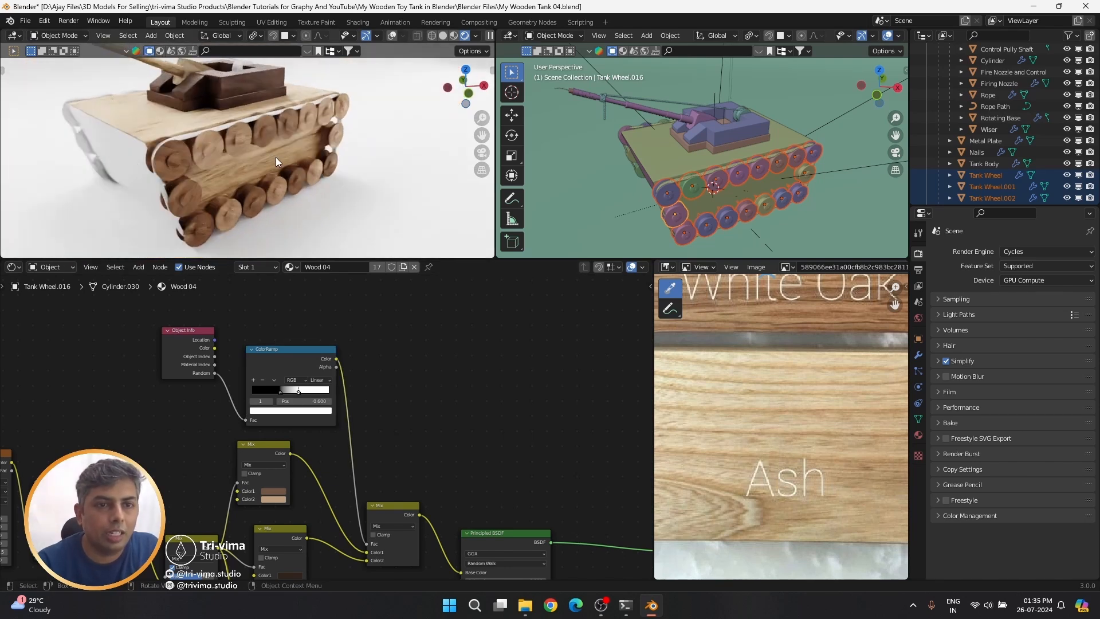
Try moving the wood texture, darker Mix and Bump nodes down, away from the lighter Mix node
{"action": "scroll", "coordinate": [305, 382], "scroll_direction": "down", "scroll_amount": 4}
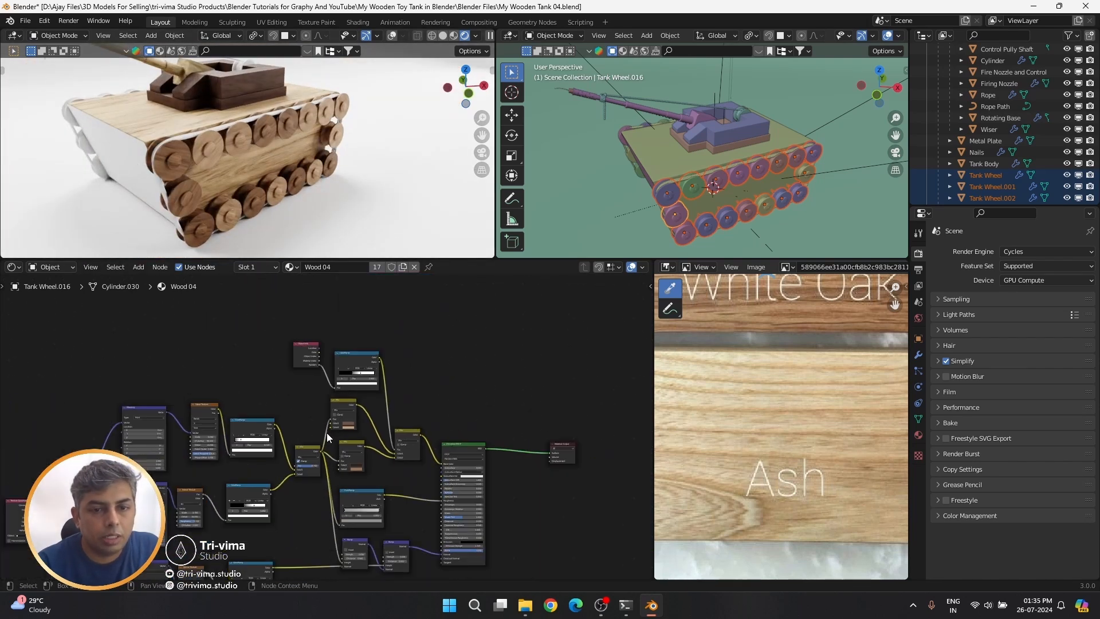
{"action": "scroll", "coordinate": [327, 432], "scroll_direction": "down", "scroll_amount": 2}
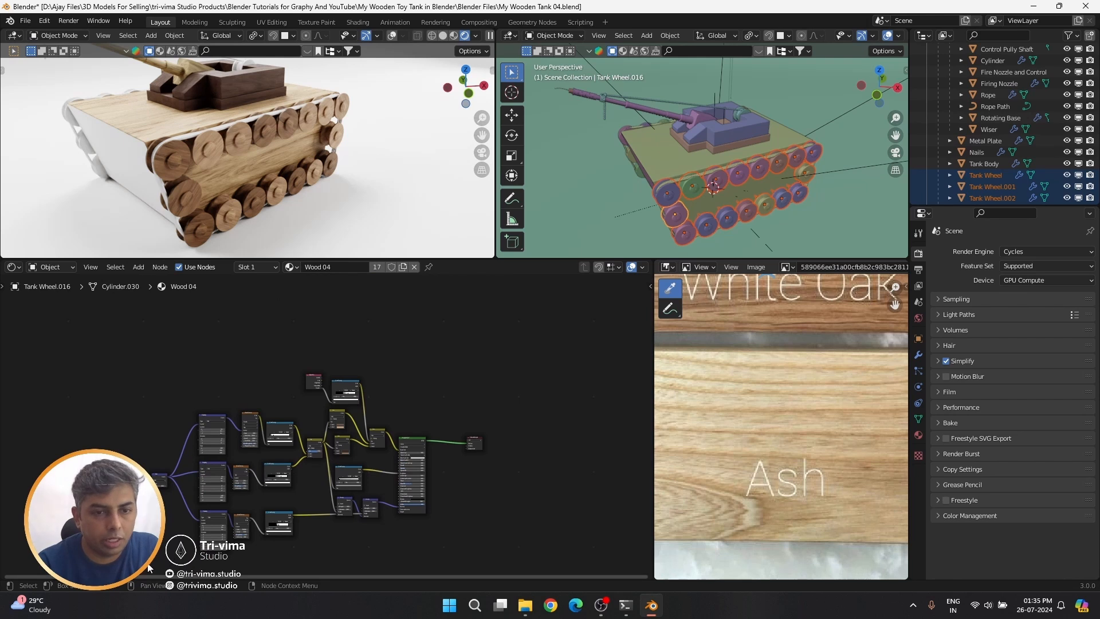
{"action": "left_click_drag", "start_coordinate": [147, 567], "coordinate": [349, 434]}
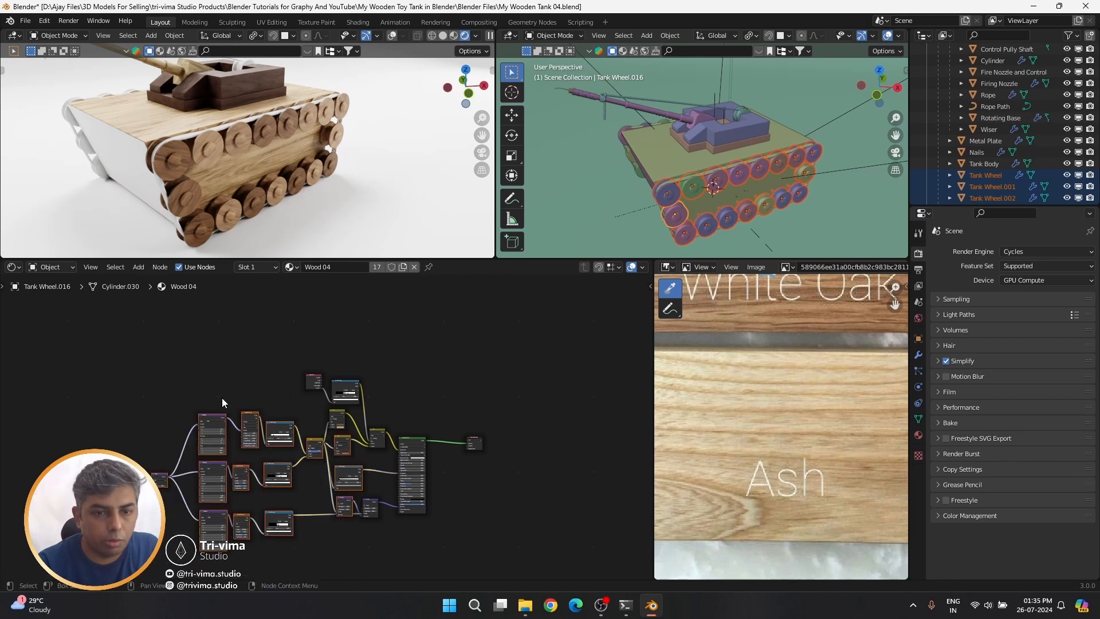
{"action": "key", "text": "g"}
{"action": "left_click", "coordinate": [187, 427]}
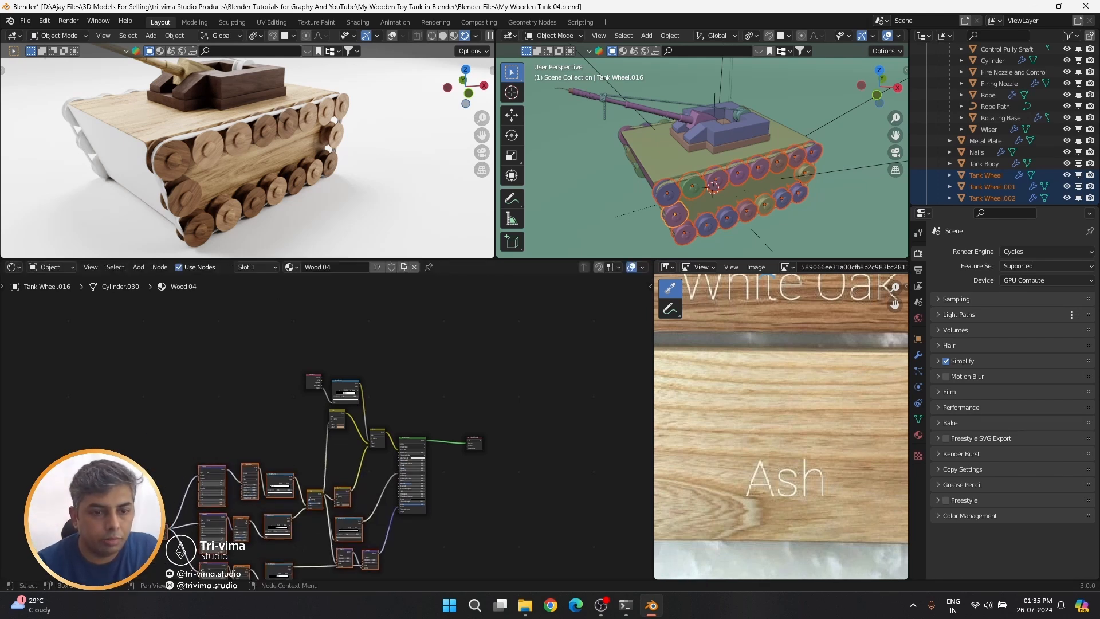
{"action": "scroll", "coordinate": [181, 466], "scroll_direction": "down", "scroll_amount": 2}
{"action": "left_click_drag", "start_coordinate": [185, 421], "coordinate": [314, 554]}
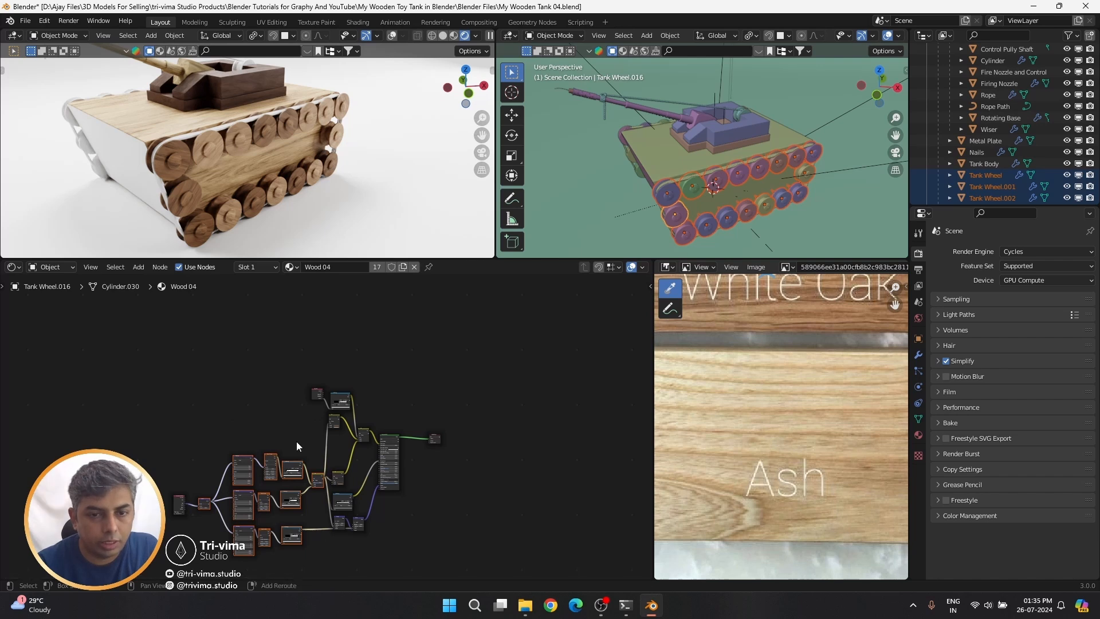
{"action": "left_click_drag", "start_coordinate": [297, 441], "coordinate": [314, 529]}
{"action": "scroll", "coordinate": [292, 430], "scroll_direction": "up", "scroll_amount": 3}
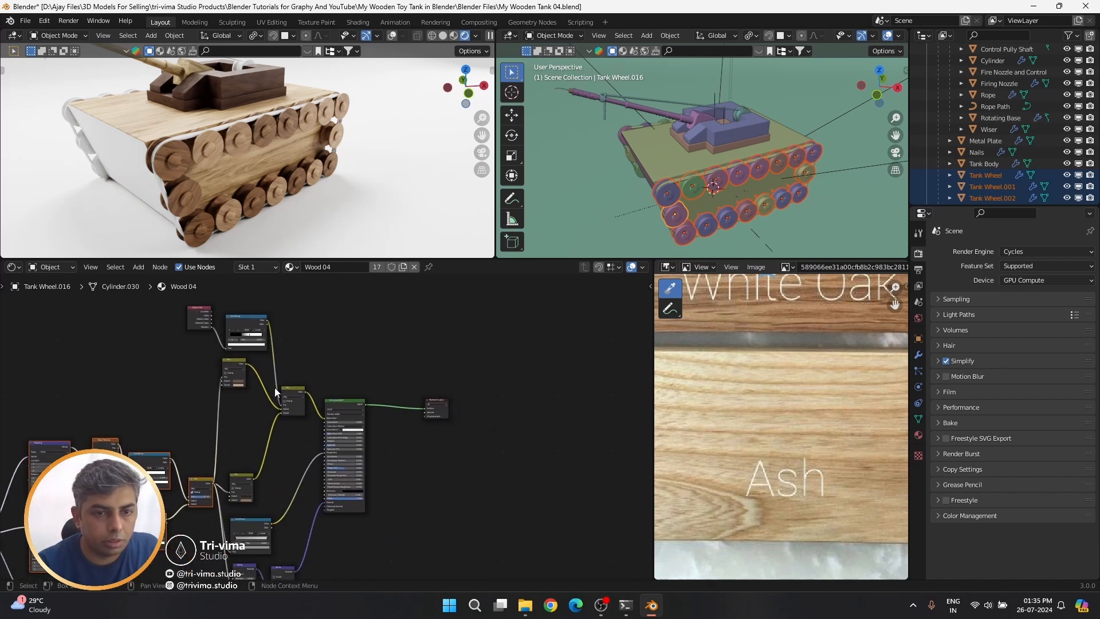
Disconnect the ColorRamp from the combining Mix node's factor and save the file
{"action": "right_click_drag", "start_coordinate": [269, 376], "coordinate": [284, 345], "text": "ctrl"}
{"action": "key", "text": "ctrl+s"}
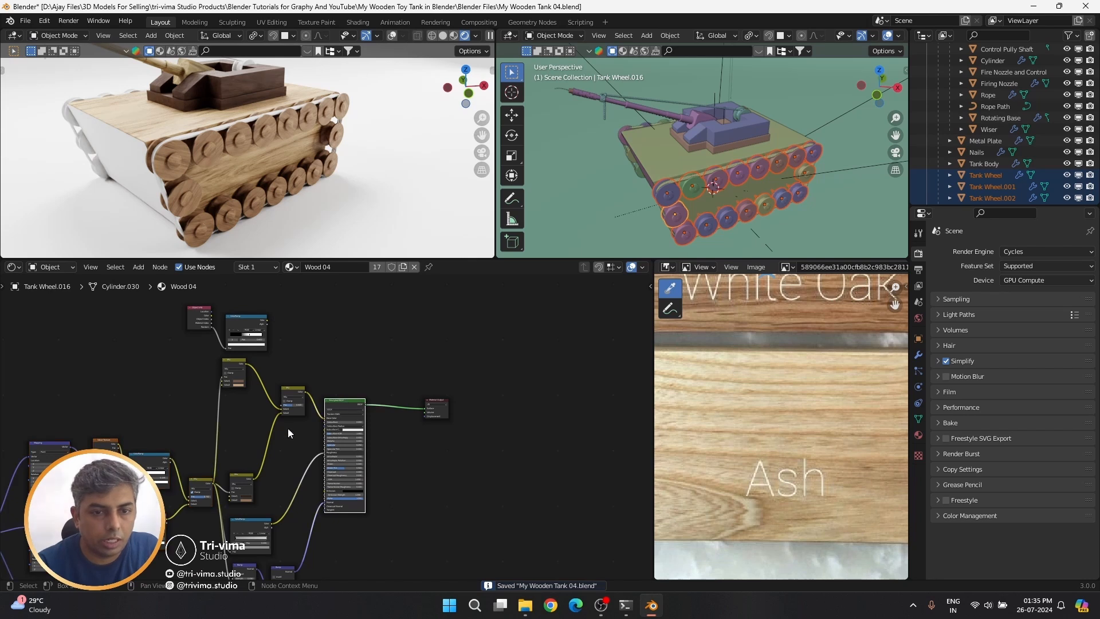
Move the lowered wood nodes back up beside the lighter Mix node
{"action": "scroll", "coordinate": [257, 420], "scroll_direction": "down", "scroll_amount": 3}
{"action": "left_click_drag", "start_coordinate": [108, 551], "coordinate": [319, 432]}
{"action": "key", "text": "g"}
{"action": "left_click", "coordinate": [318, 397]}
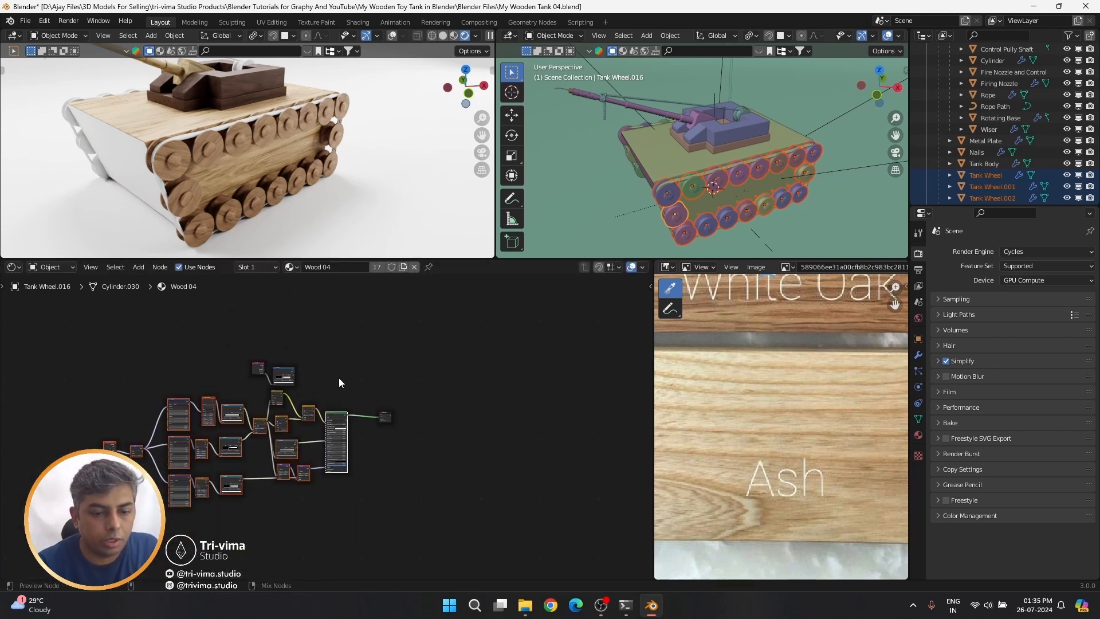
Duplicate the wood node network through its Principled BSDF below the original and remove the combining Mix node from the copy
{"action": "left_click_drag", "start_coordinate": [88, 416], "coordinate": [114, 459]}
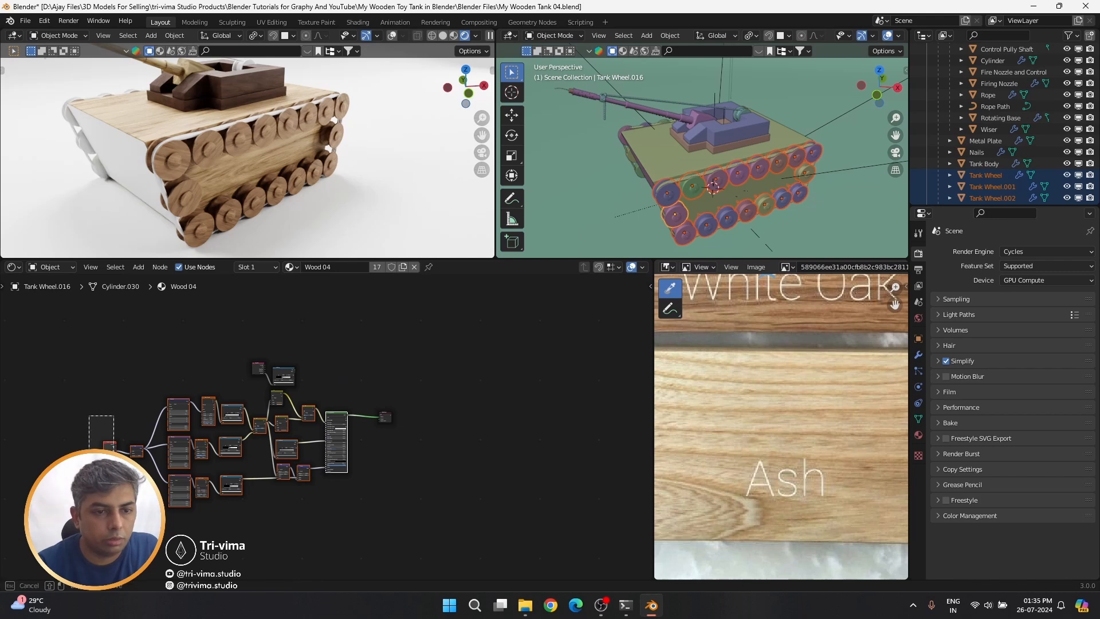
{"action": "key", "text": "shift+d"}
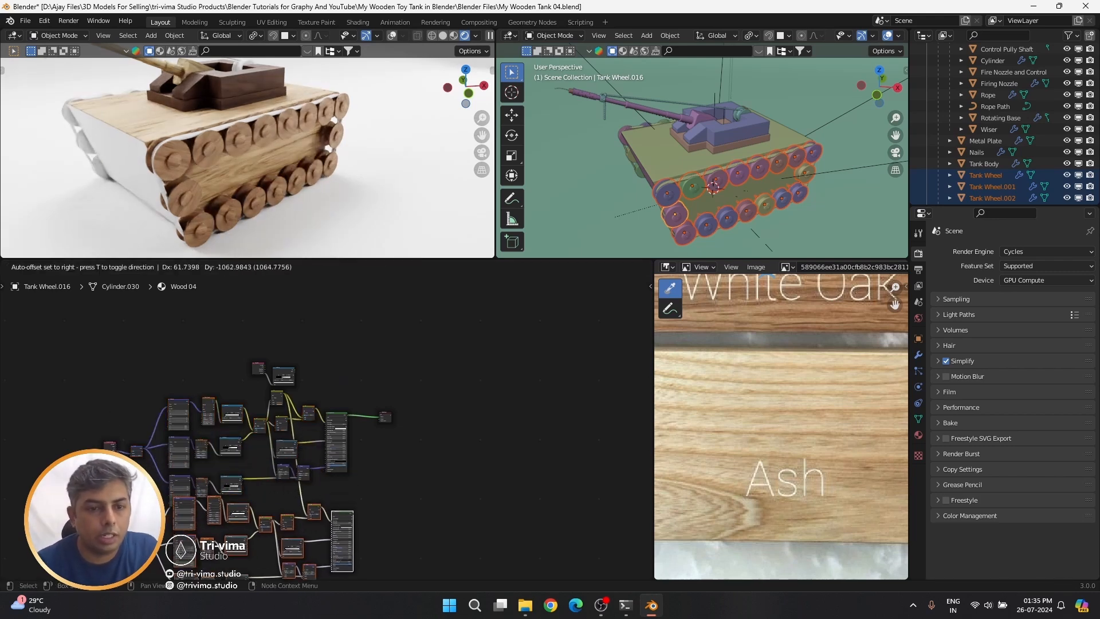
{"action": "left_click", "coordinate": [294, 541]}
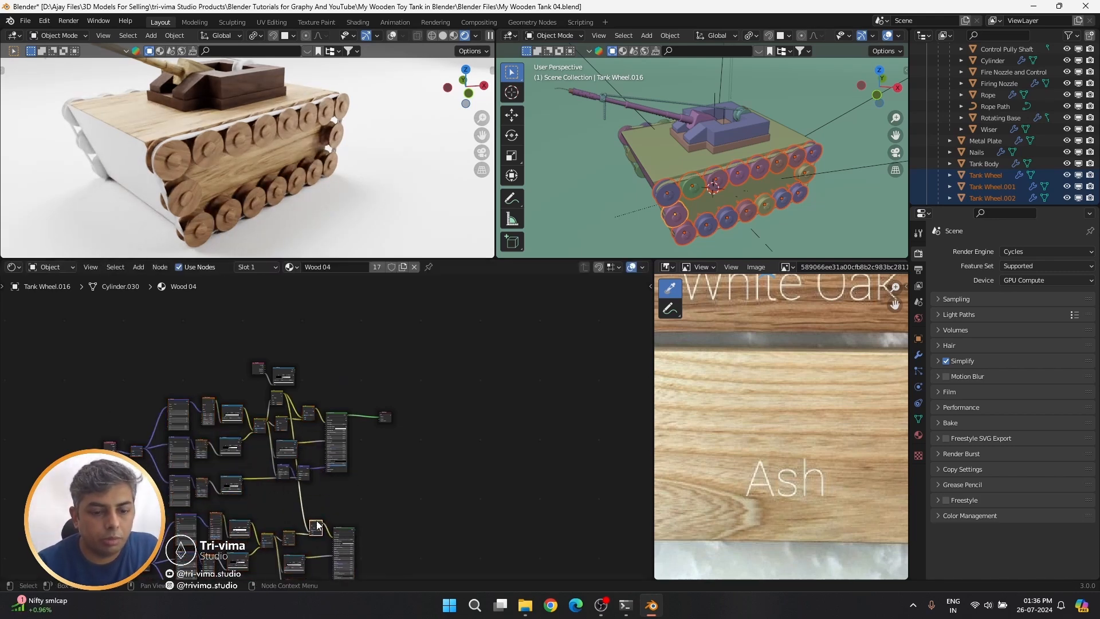
{"action": "scroll", "coordinate": [284, 501], "scroll_direction": "up", "scroll_amount": 3}
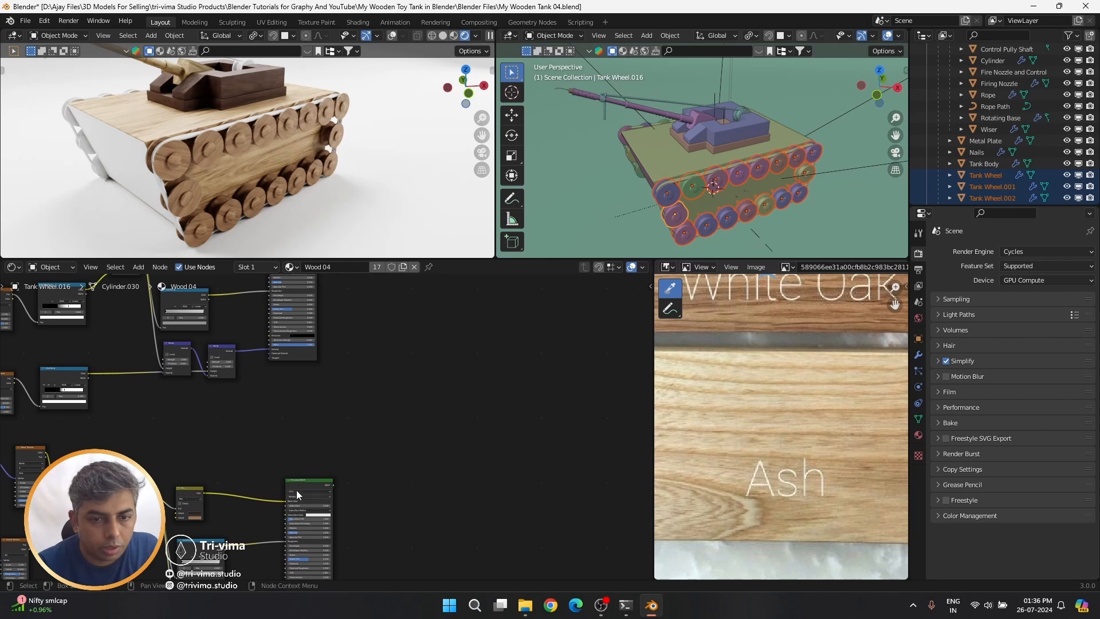
{"action": "scroll", "coordinate": [298, 404], "scroll_direction": "down", "scroll_amount": 2}
Blend the two Principled BSDF nodes with a Mix Shader and drive its factor from the Object Info ColorRamp, placed between the branches
{"action": "right_click_drag", "start_coordinate": [315, 330], "coordinate": [321, 458], "text": "ctrl+alt"}
{"action": "scroll", "coordinate": [291, 497], "scroll_direction": "up", "scroll_amount": 2}
{"action": "scroll", "coordinate": [291, 497], "scroll_direction": "down", "scroll_amount": 2}
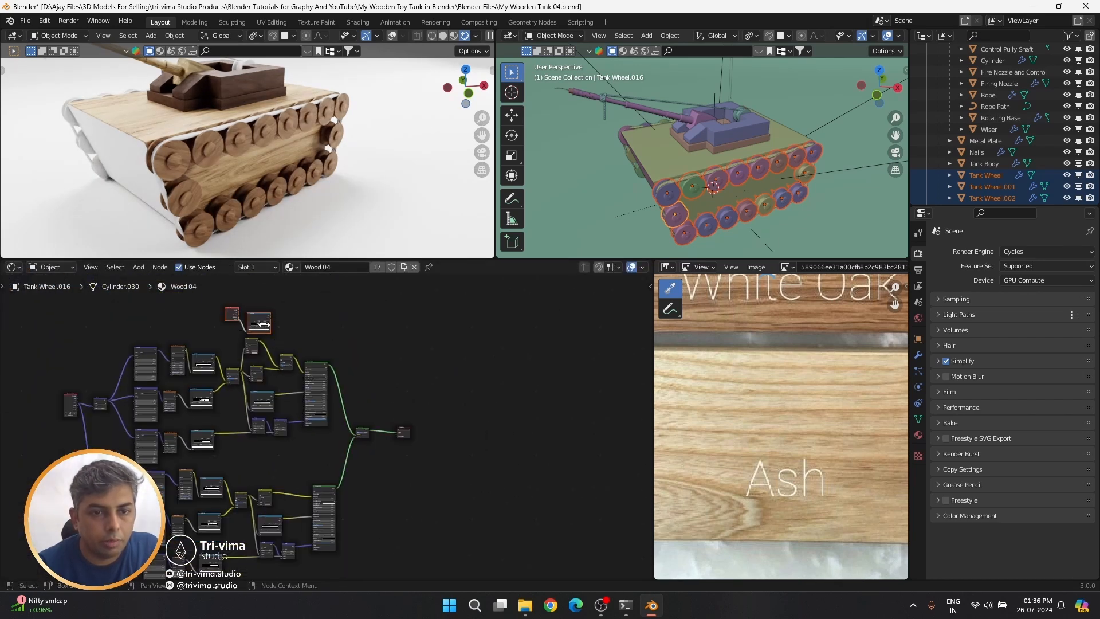
{"action": "left_click_drag", "start_coordinate": [265, 322], "coordinate": [272, 466]}
{"action": "scroll", "coordinate": [273, 467], "scroll_direction": "up", "scroll_amount": 4}
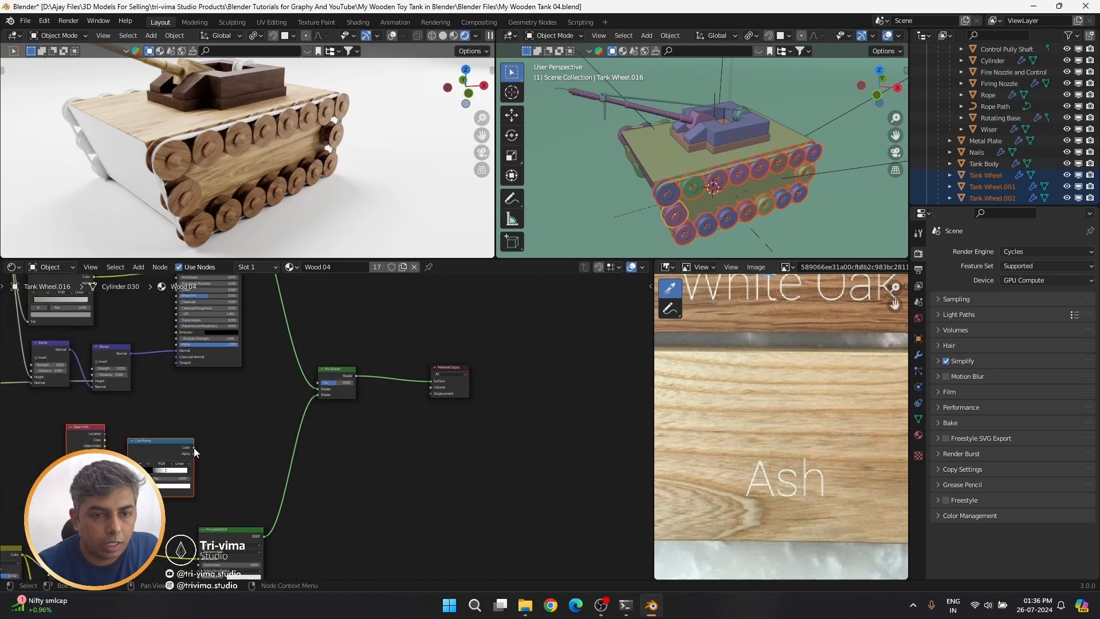
{"action": "middle_click_drag", "start_coordinate": [250, 380], "coordinate": [333, 571]}
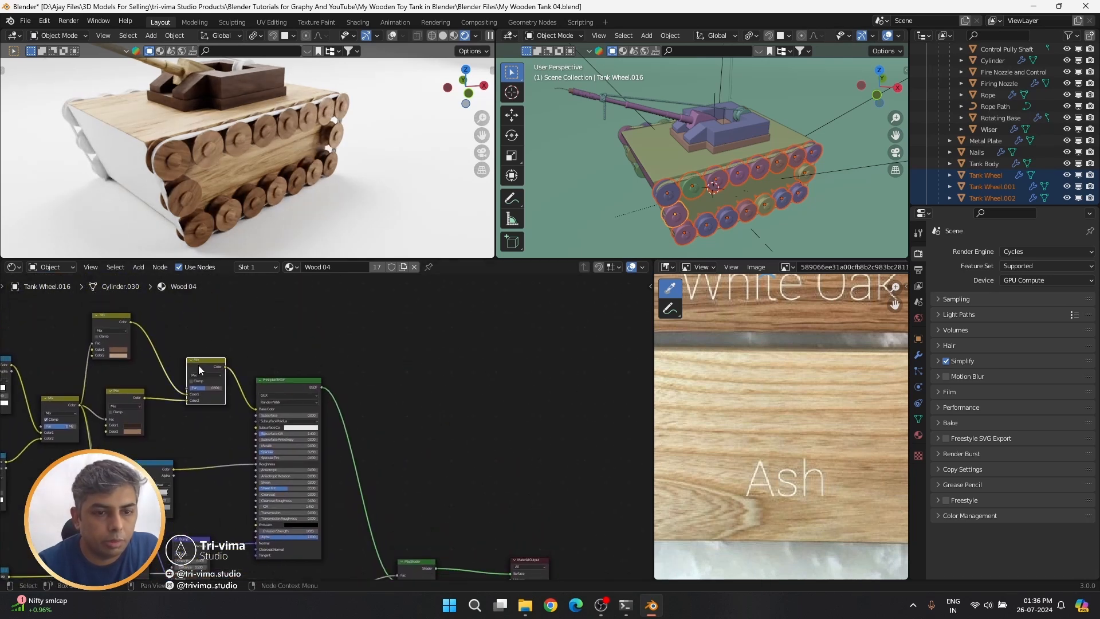
Delete the combining and darker Mix nodes from the original branch, leaving the lighter Mix node linked to Base Color
{"action": "left_click_drag", "start_coordinate": [198, 366], "coordinate": [218, 288], "text": "alt"}
{"action": "key", "text": "x"}
{"action": "left_click", "coordinate": [131, 396]}
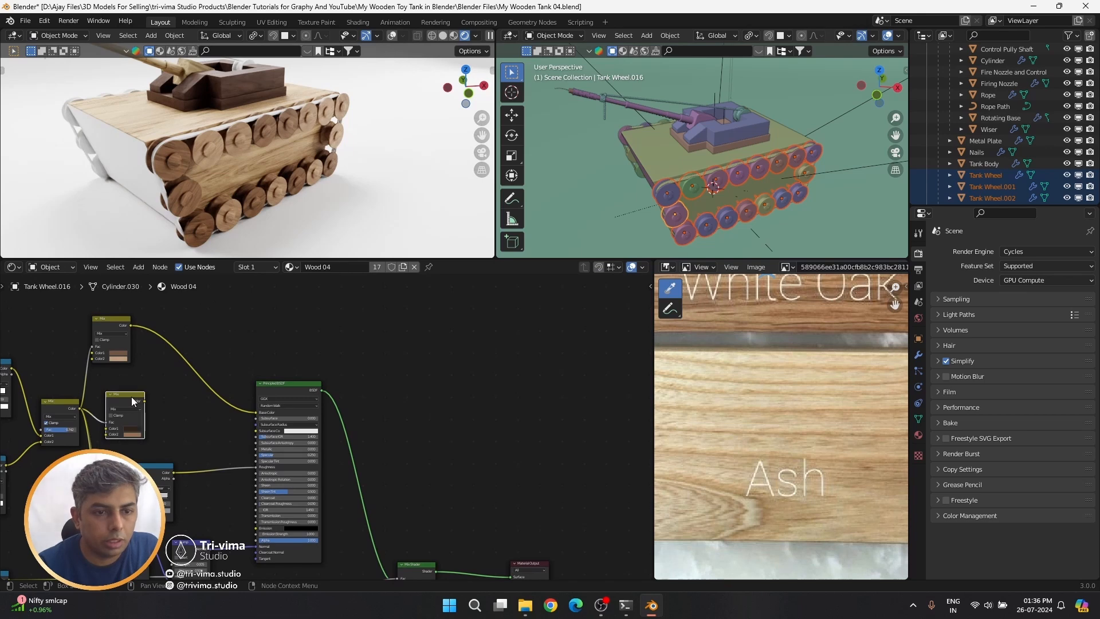
{"action": "key", "text": "x"}
Set the vector Scale node's factor to 0.05 in the Wood 04 material
{"action": "middle_click_drag", "start_coordinate": [192, 430], "coordinate": [253, 375]}
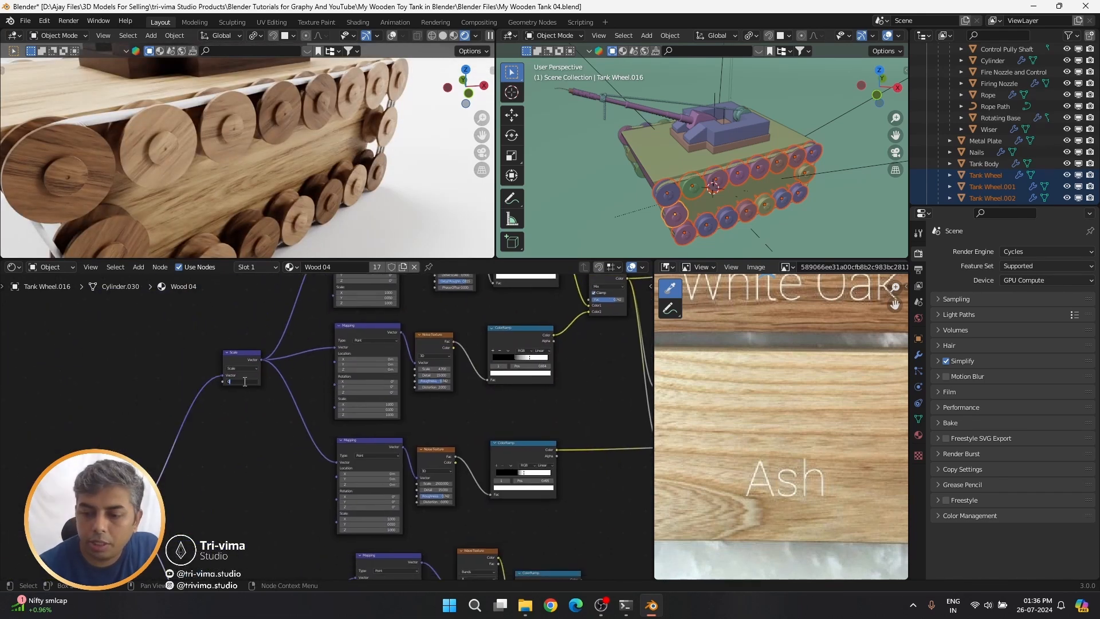
{"action": "scroll", "coordinate": [241, 381], "scroll_direction": "up", "scroll_amount": 3}
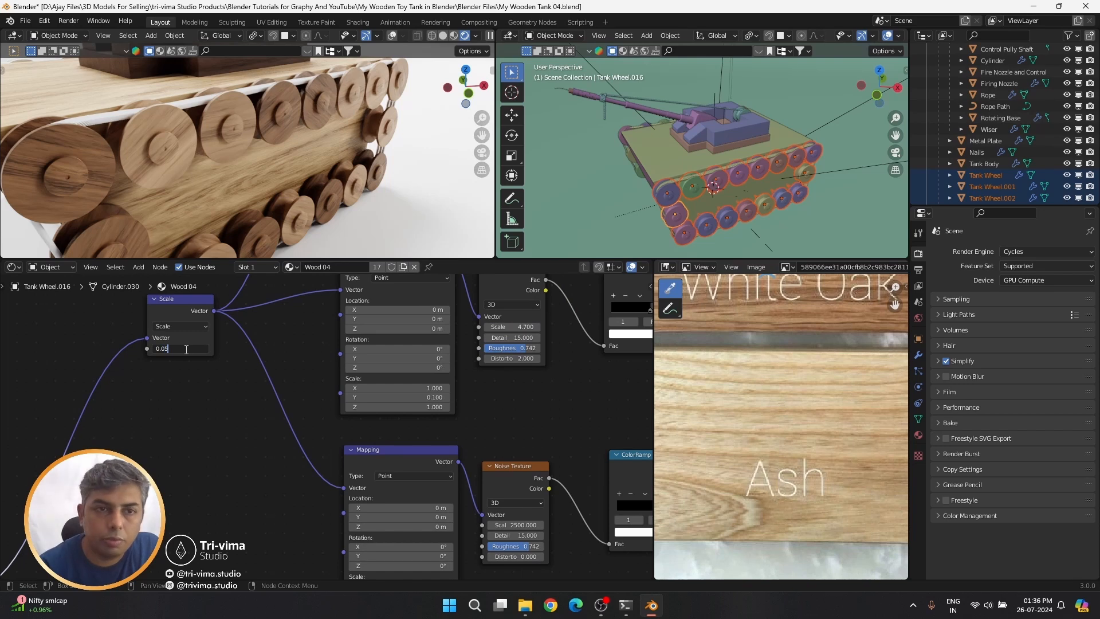
{"action": "middle_click_drag", "start_coordinate": [518, 355], "coordinate": [349, 367]}
{"action": "left_click", "coordinate": [352, 340]}
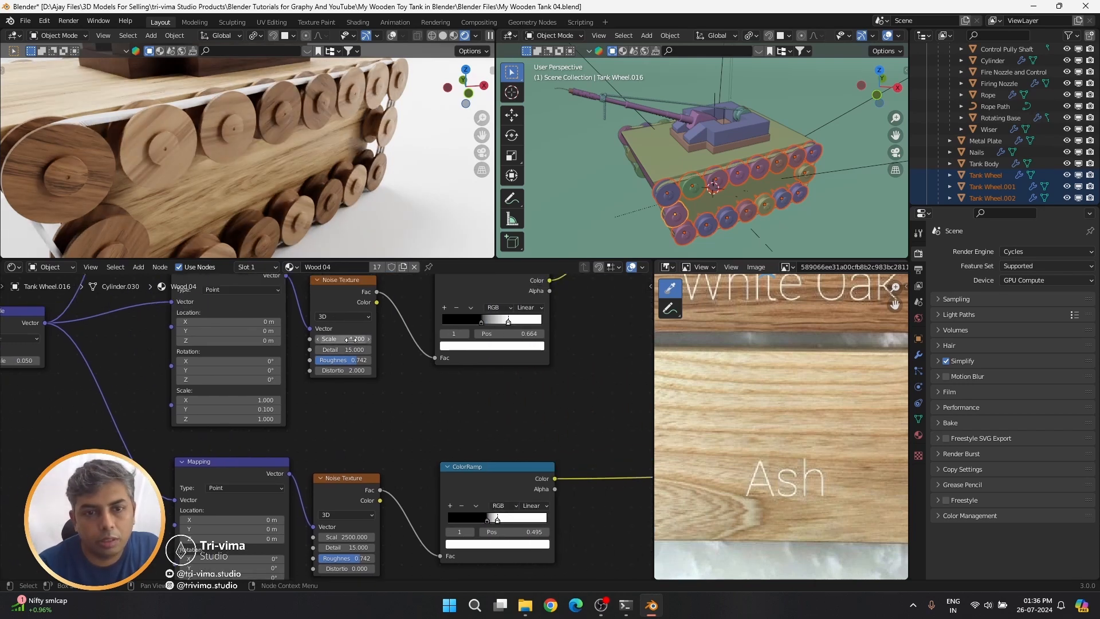
{"action": "key", "text": "Return"}
Try a Wave Texture scale of 0.025 and examine the grain on the wheels
{"action": "scroll", "coordinate": [360, 415], "scroll_direction": "down", "scroll_amount": 4}
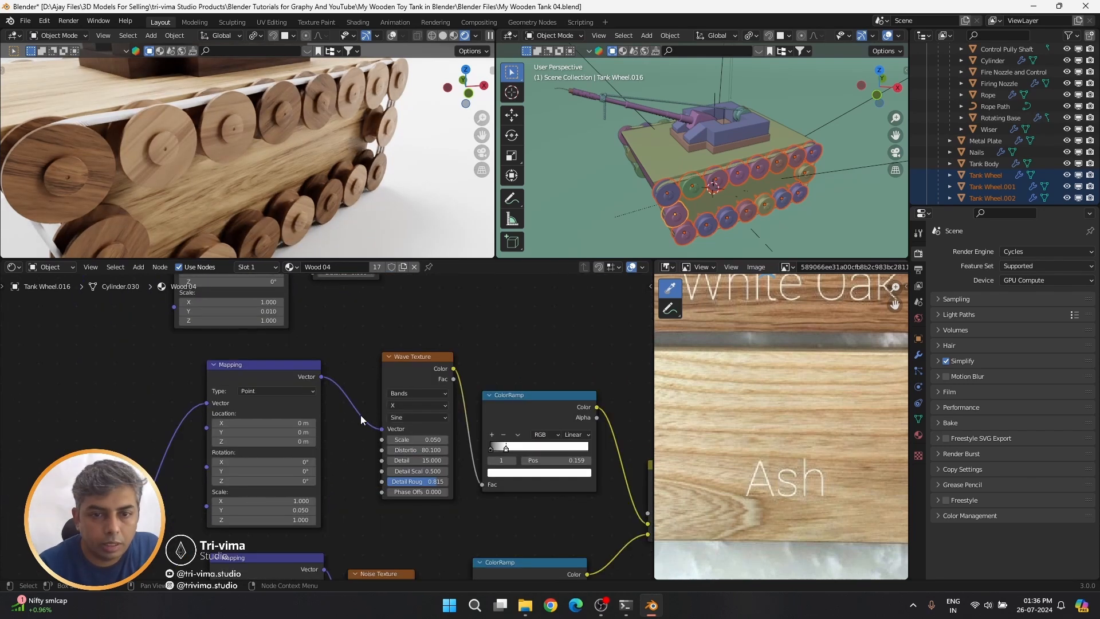
{"action": "scroll", "coordinate": [392, 493], "scroll_direction": "up", "scroll_amount": 5}
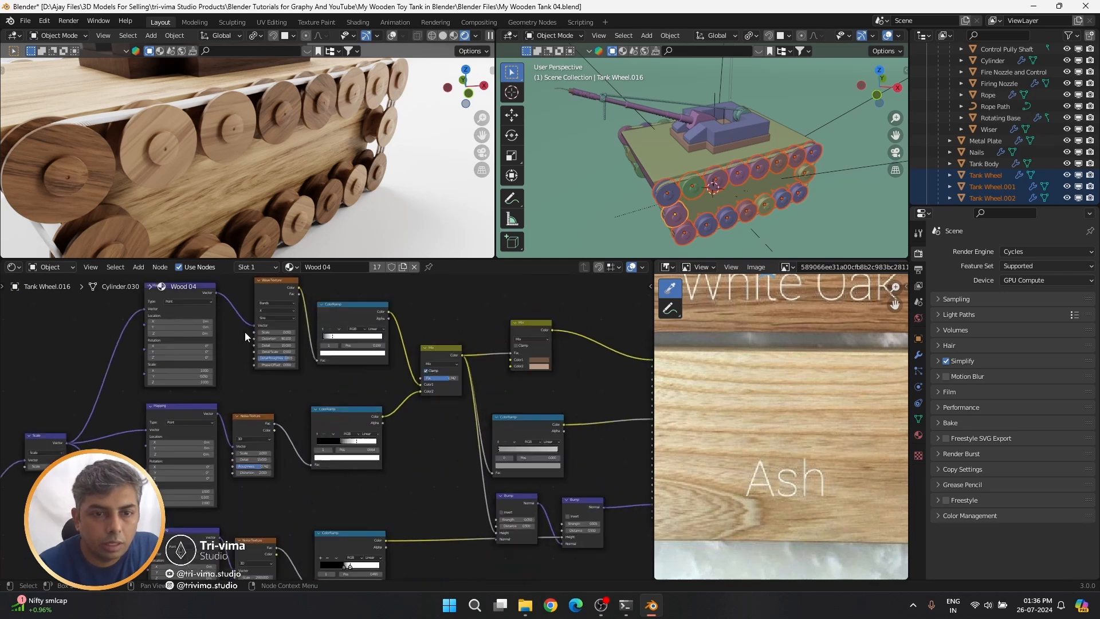
{"action": "middle_click_drag", "start_coordinate": [249, 300], "coordinate": [252, 372]}
{"action": "left_click", "coordinate": [260, 349]}
{"action": "type", "text": "0"}
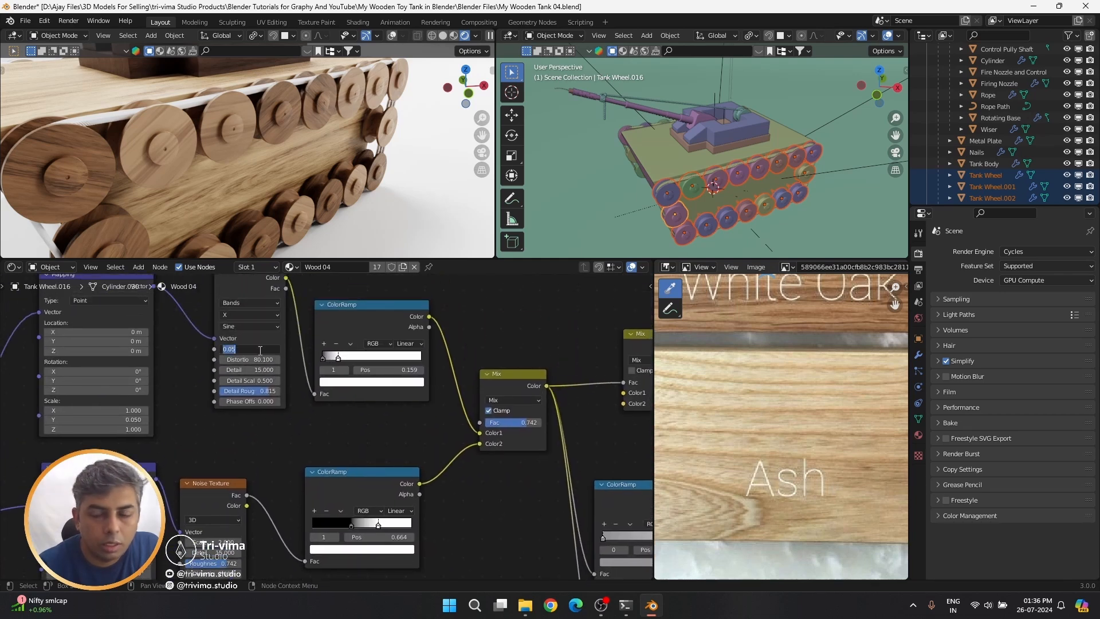
{"action": "type", "text": ".025"}
{"action": "key", "text": "Return"}
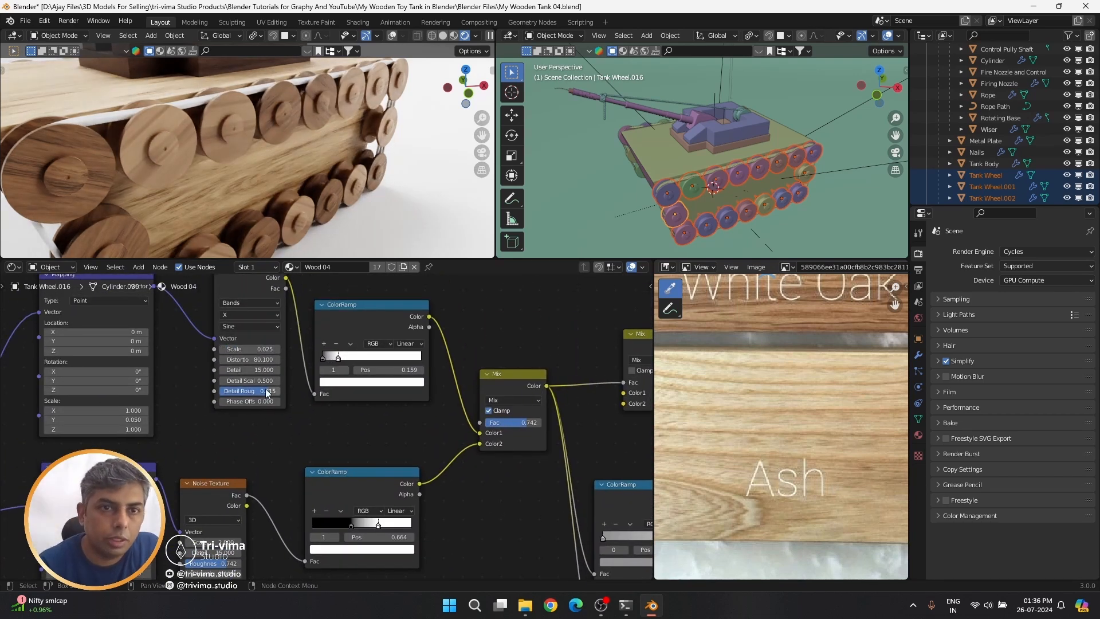
{"action": "scroll", "coordinate": [241, 108], "scroll_direction": "up", "scroll_amount": 3}
{"action": "scroll", "coordinate": [238, 121], "scroll_direction": "down", "scroll_amount": 2}
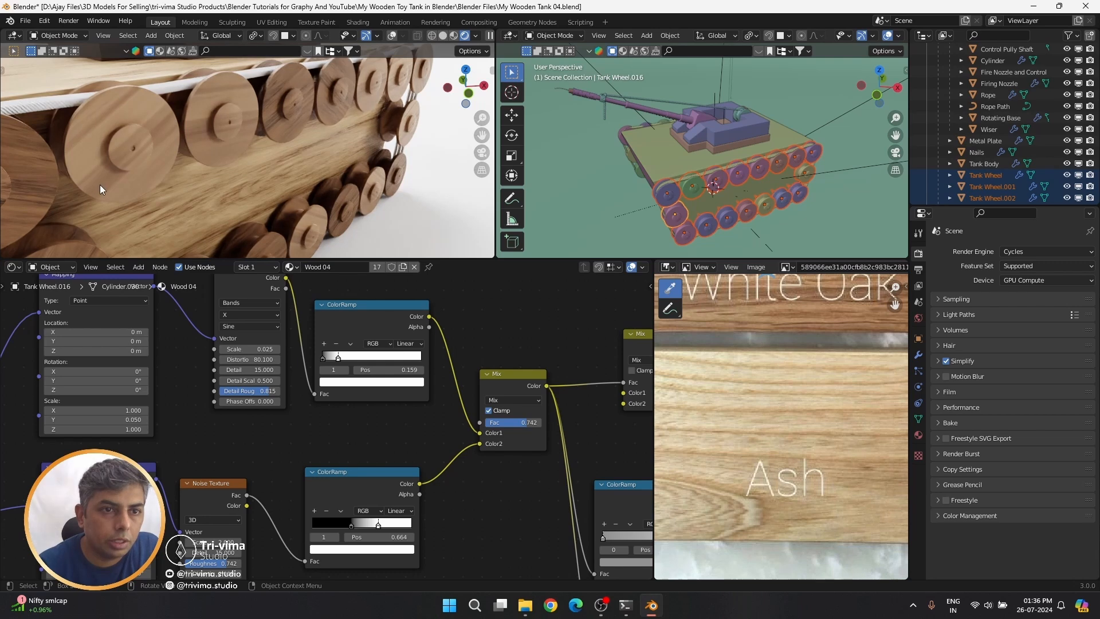
Set the vector Scale node's factor to 0.5 to adjust the overall grain size
{"action": "middle_click_drag", "start_coordinate": [219, 370], "coordinate": [392, 330]}
{"action": "left_click_drag", "start_coordinate": [264, 301], "coordinate": [298, 301]}
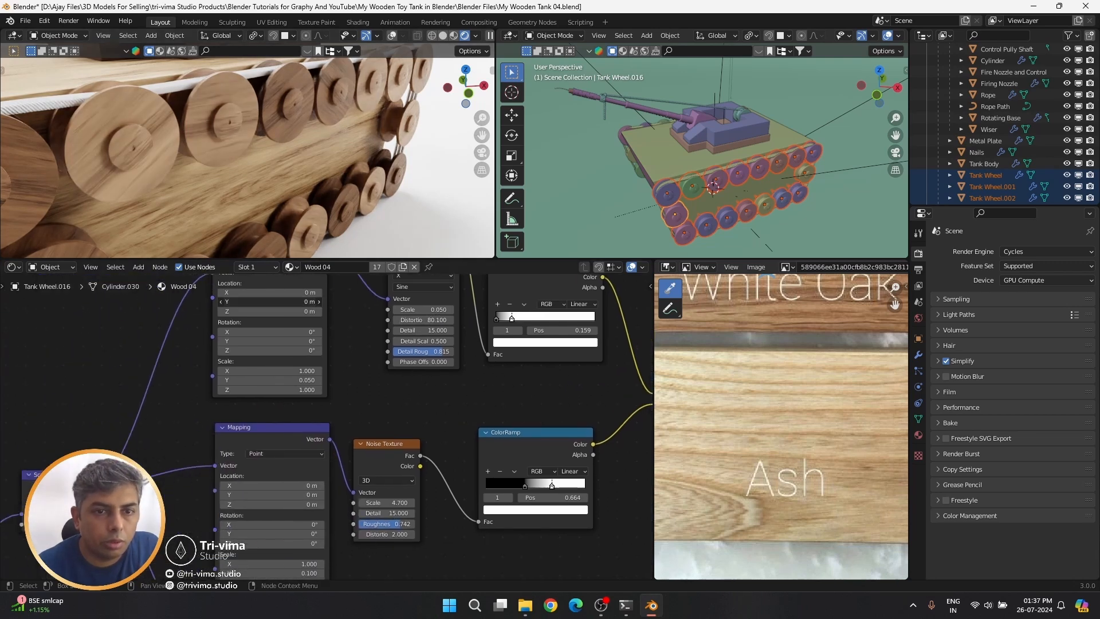
{"action": "scroll", "coordinate": [312, 362], "scroll_direction": "down", "scroll_amount": 4}
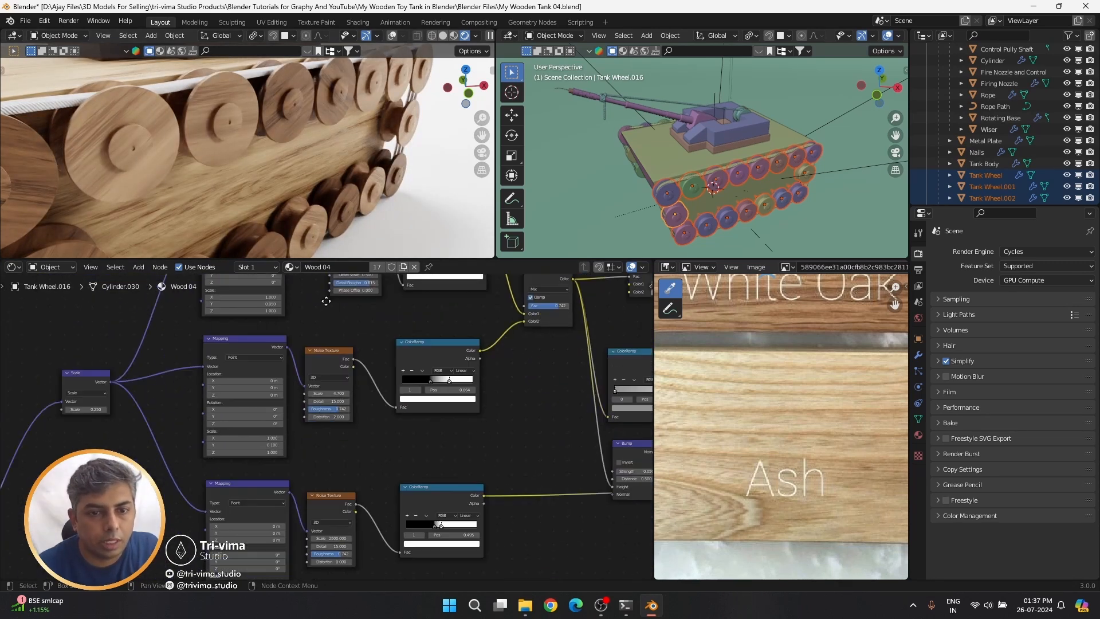
{"action": "scroll", "coordinate": [309, 458], "scroll_direction": "up", "scroll_amount": 2}
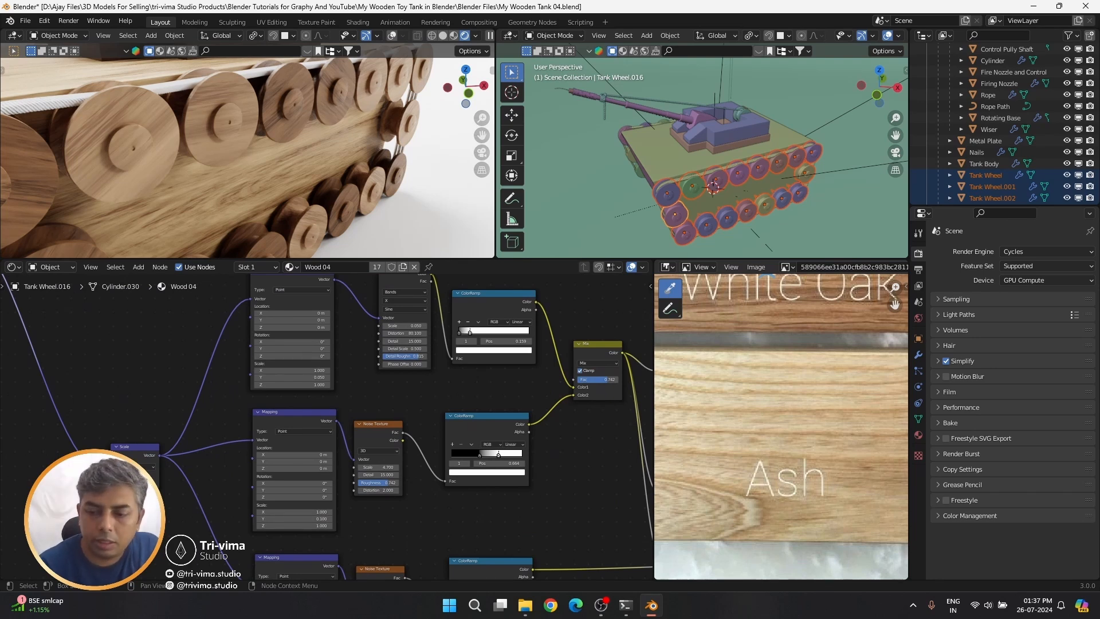
{"action": "middle_click_drag", "start_coordinate": [148, 344], "coordinate": [205, 313]}
{"action": "double_click", "coordinate": [191, 451]}
{"action": "type", "text": "0.5"}
{"action": "key", "text": "Return"}
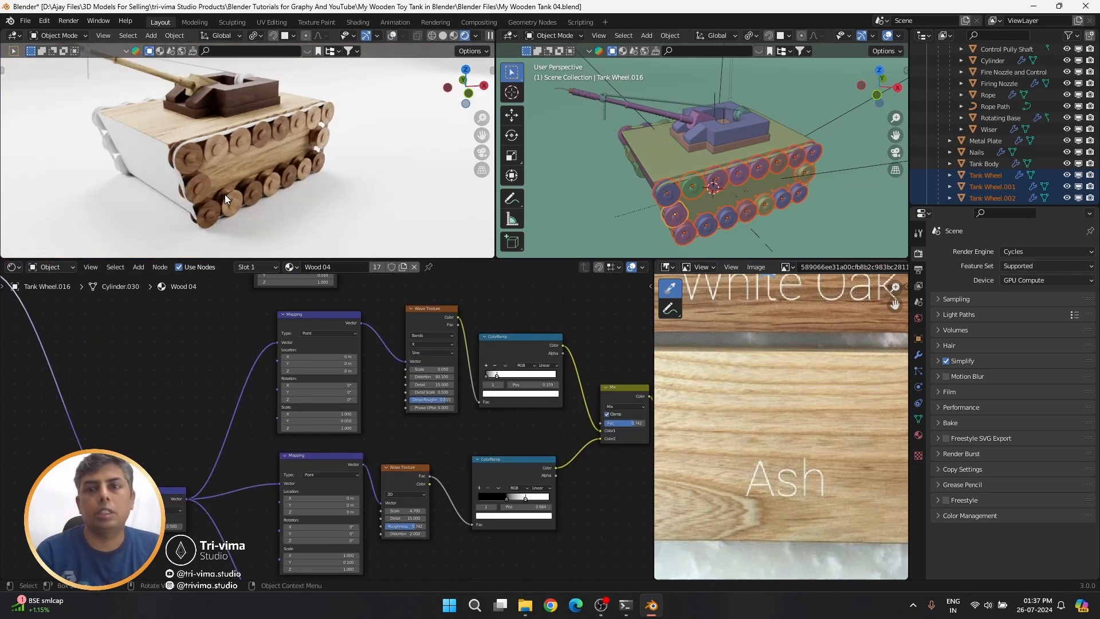
Add the opposite side's wheels to the selection, with Tank Wheel active, and link its Wood 04 material to them all
{"action": "middle_click_drag", "start_coordinate": [627, 215], "coordinate": [761, 213]}
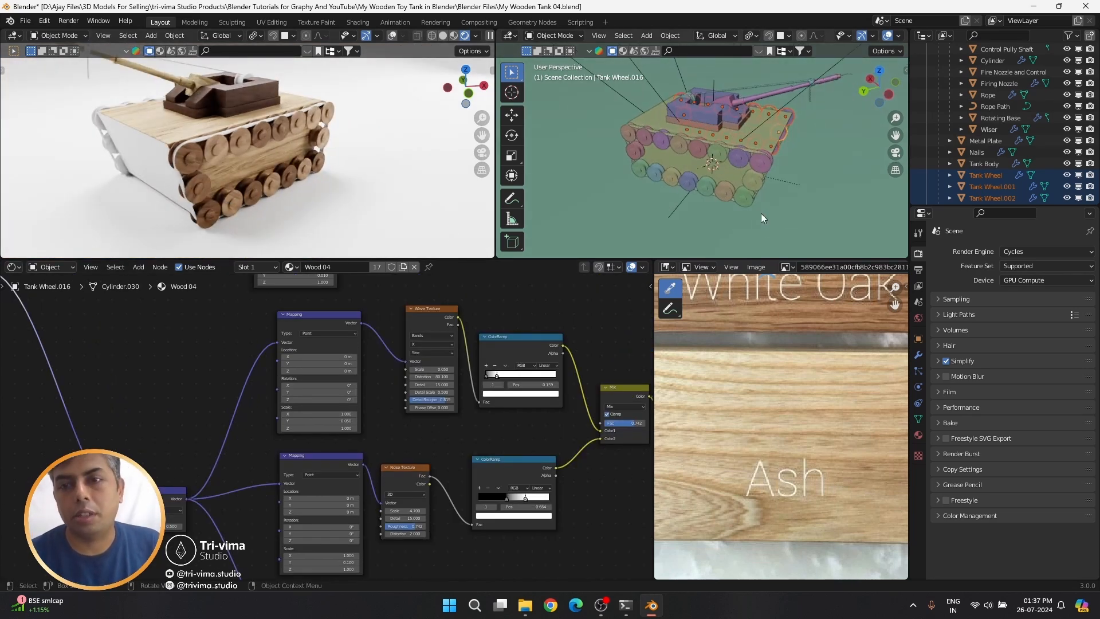
{"action": "left_click", "coordinate": [743, 195], "text": "shift"}
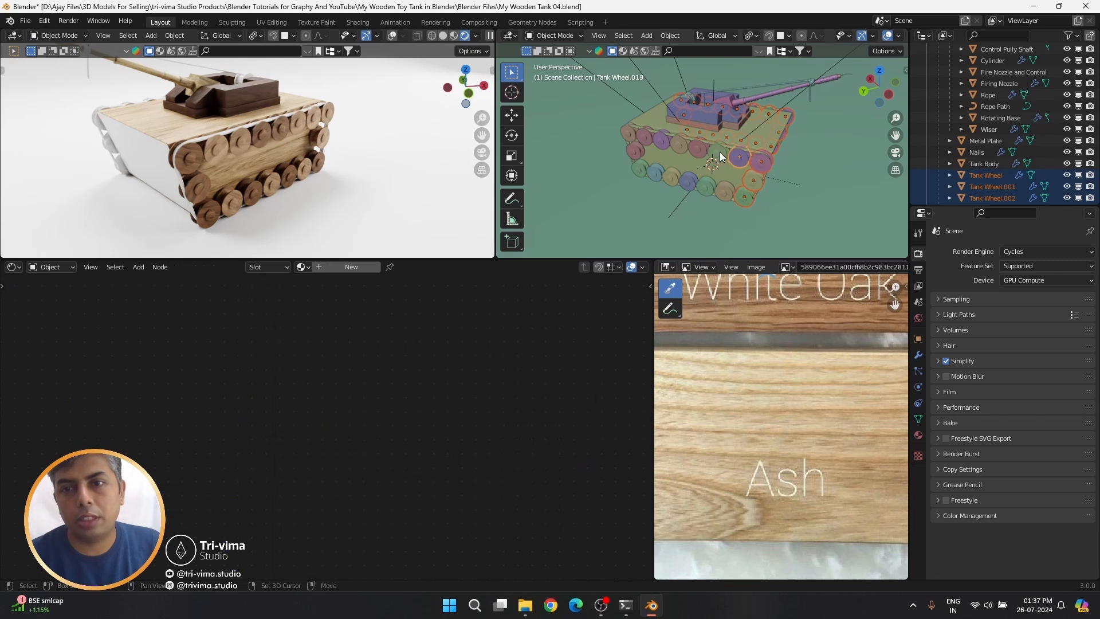
{"action": "left_click", "coordinate": [662, 142], "text": "shift"}
{"action": "middle_click_drag", "start_coordinate": [661, 142], "coordinate": [711, 203]}
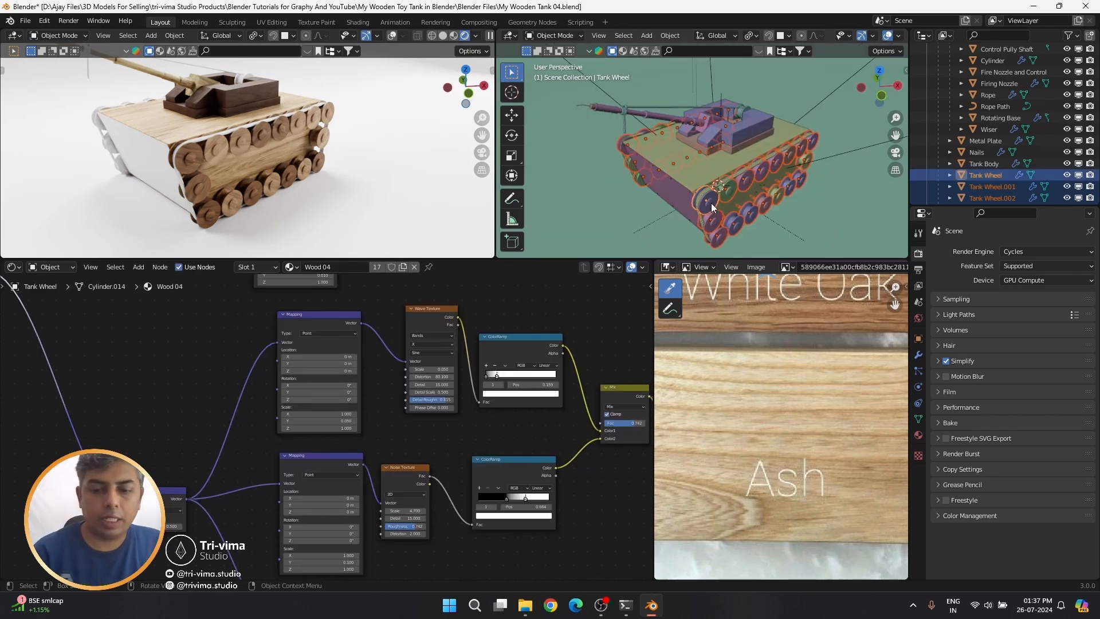
{"action": "key", "text": "ctrl+l"}
{"action": "left_click", "coordinate": [710, 203]}
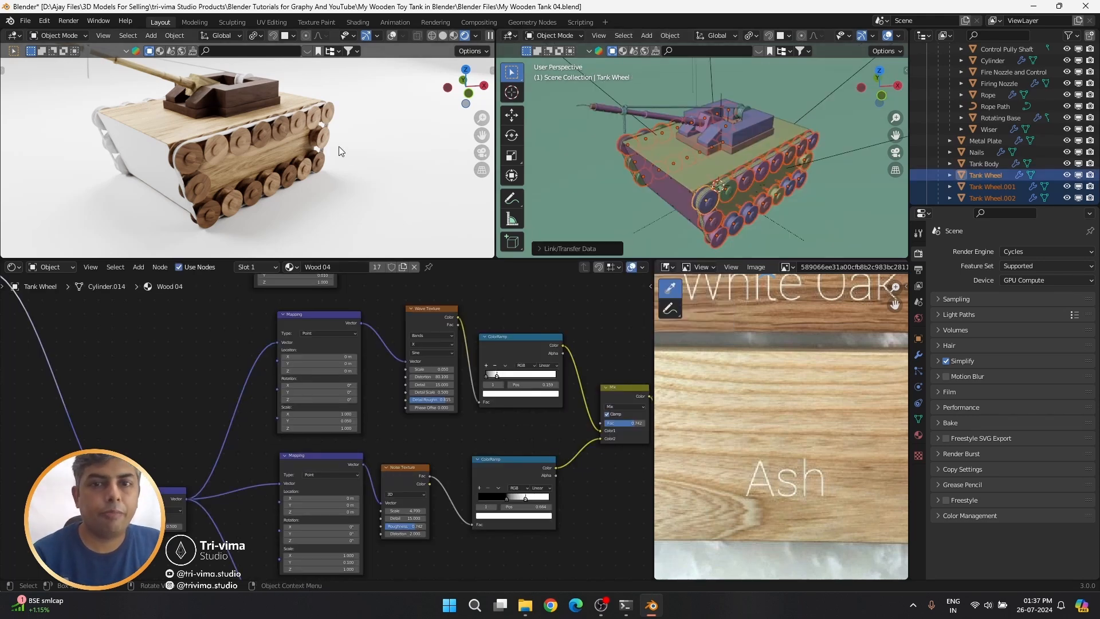
{"action": "middle_click_drag", "start_coordinate": [338, 150], "coordinate": [364, 150]}
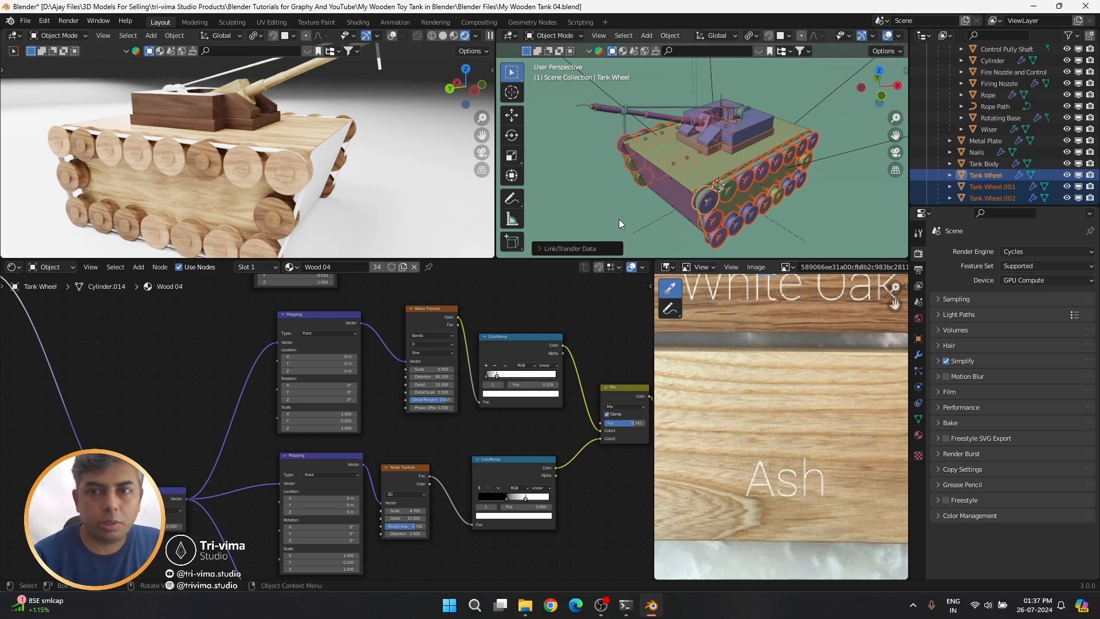
Apply Randomize Transform to all selected wheels with a 67° X rotation, and save the file
{"action": "left_click", "coordinate": [670, 35]}
{"action": "mouse_move", "coordinate": [682, 50]}
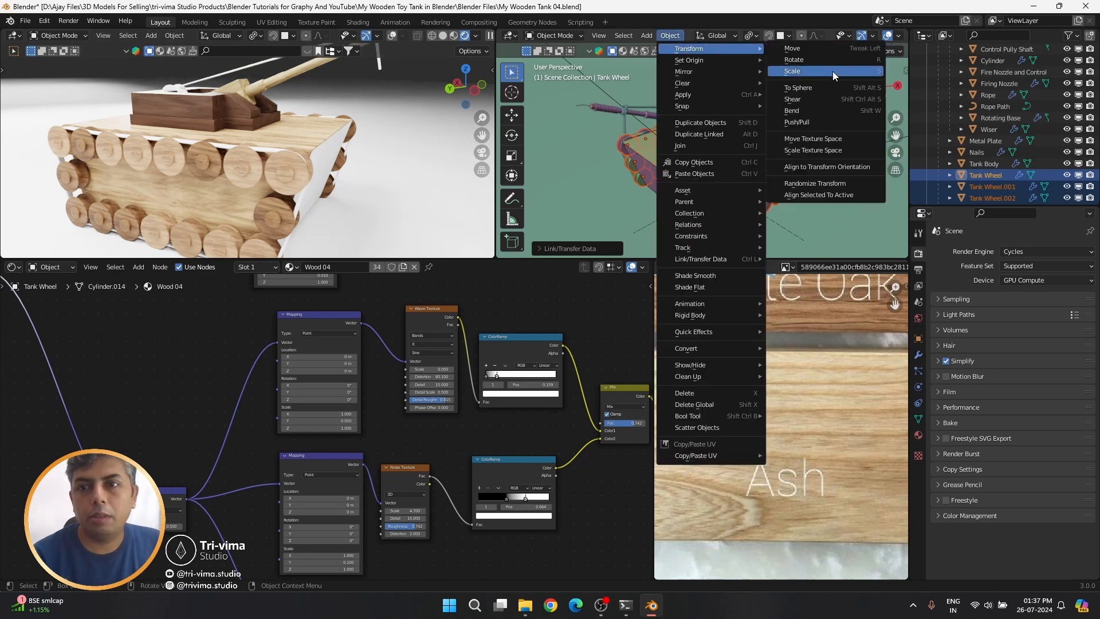
{"action": "left_click", "coordinate": [809, 183]}
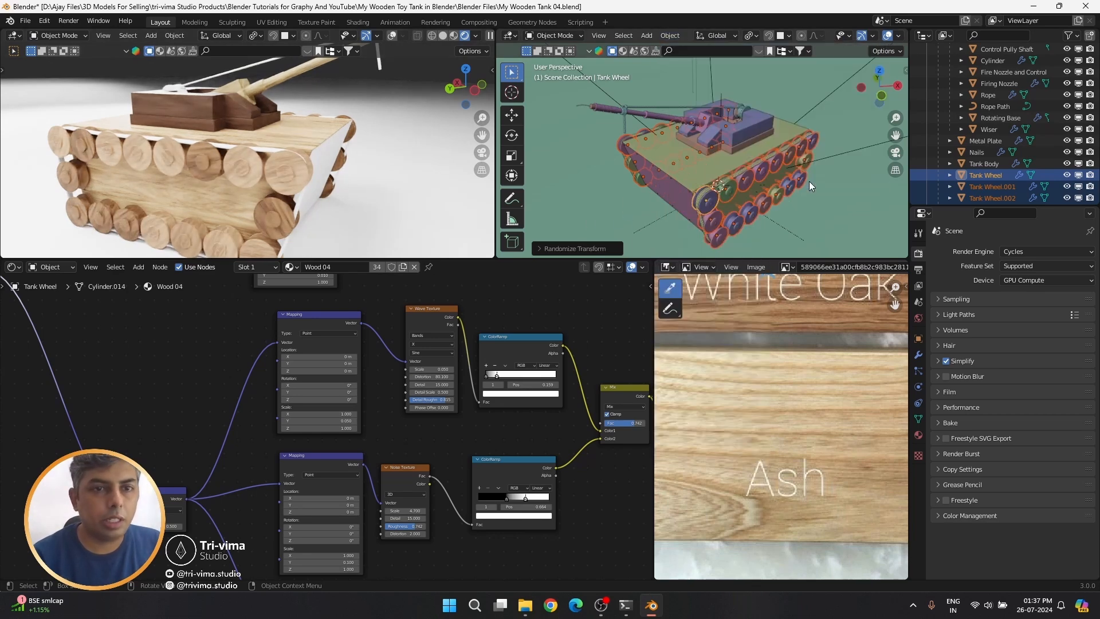
{"action": "left_click", "coordinate": [574, 248]}
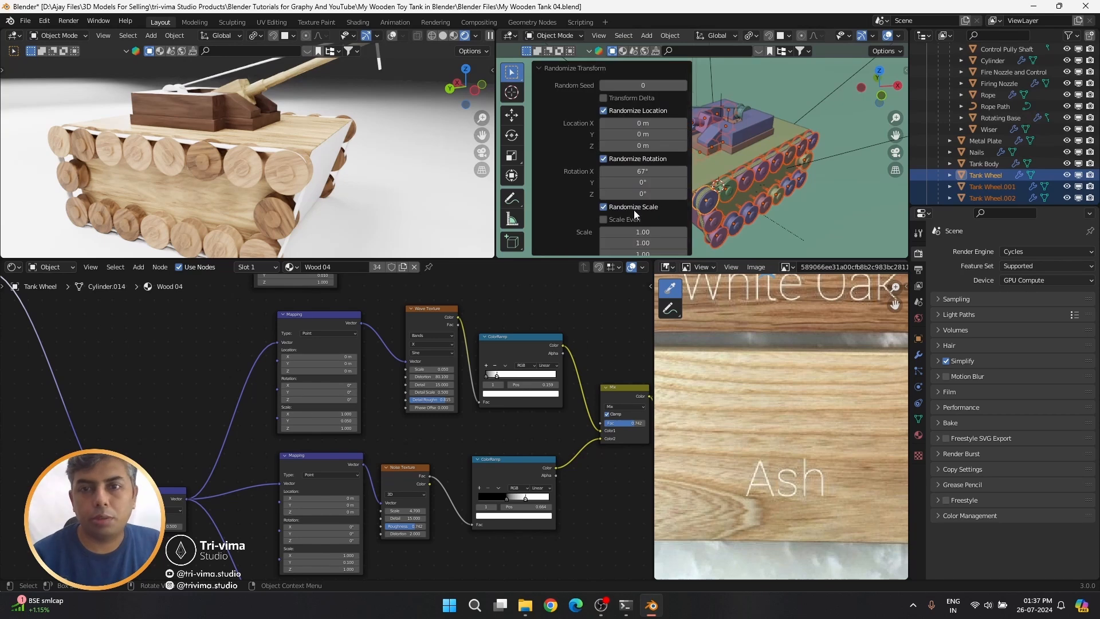
{"action": "left_click", "coordinate": [539, 68]}
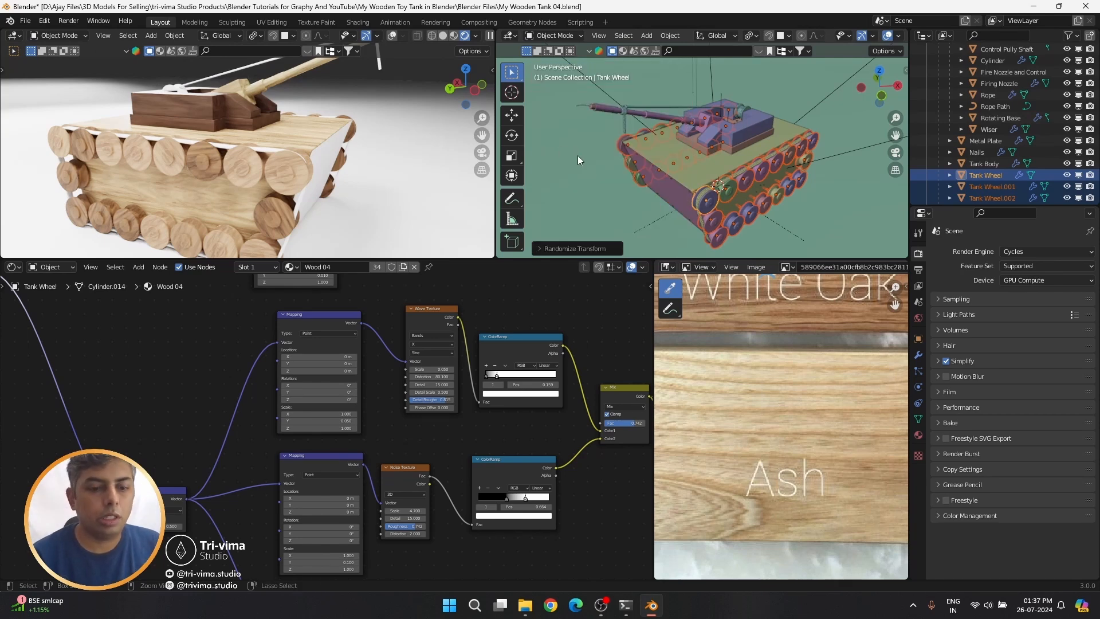
{"action": "key", "text": "ctrl+s"}
Give the track belt a new material named Ropes and save the file
{"action": "middle_click_drag", "start_coordinate": [339, 163], "coordinate": [225, 176]}
{"action": "scroll", "coordinate": [225, 176], "scroll_direction": "down", "scroll_amount": 3}
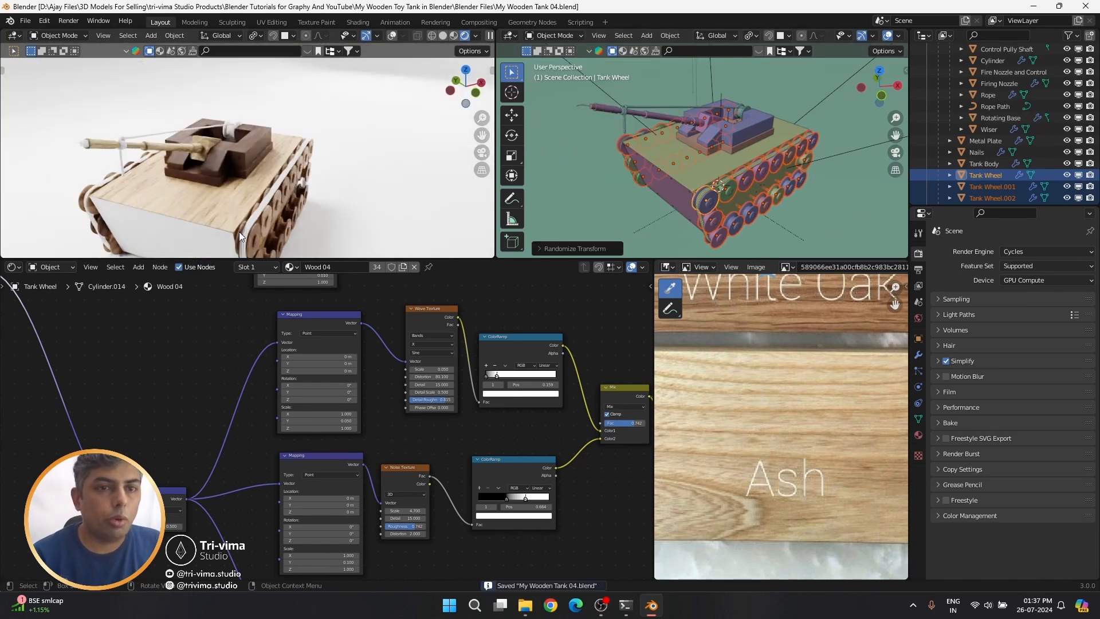
{"action": "scroll", "coordinate": [297, 232], "scroll_direction": "up", "scroll_amount": 8}
{"action": "left_click", "coordinate": [297, 231]}
{"action": "left_click", "coordinate": [351, 267]}
{"action": "key", "text": "ctrl+s"}
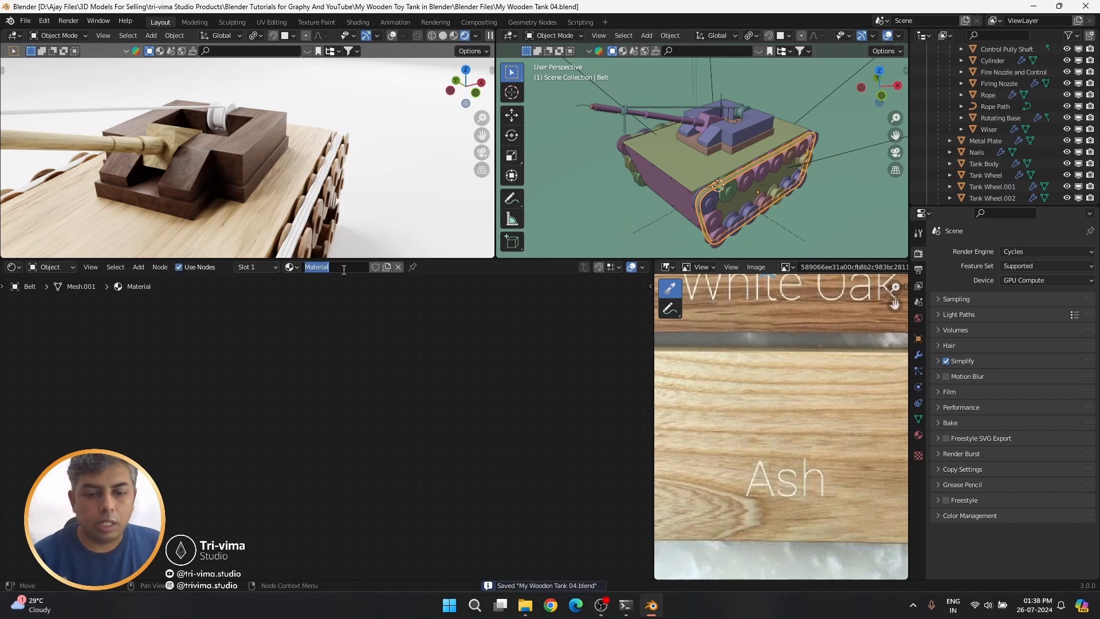
{"action": "double_click", "coordinate": [344, 267]}
{"action": "type", "text": "Ropes"}
Add a ColorRamp node to the Ropes material and connect its Color output to the Principled BSDF's Base Color
{"action": "key", "text": "shift+a"}
{"action": "left_click", "coordinate": [285, 423]}
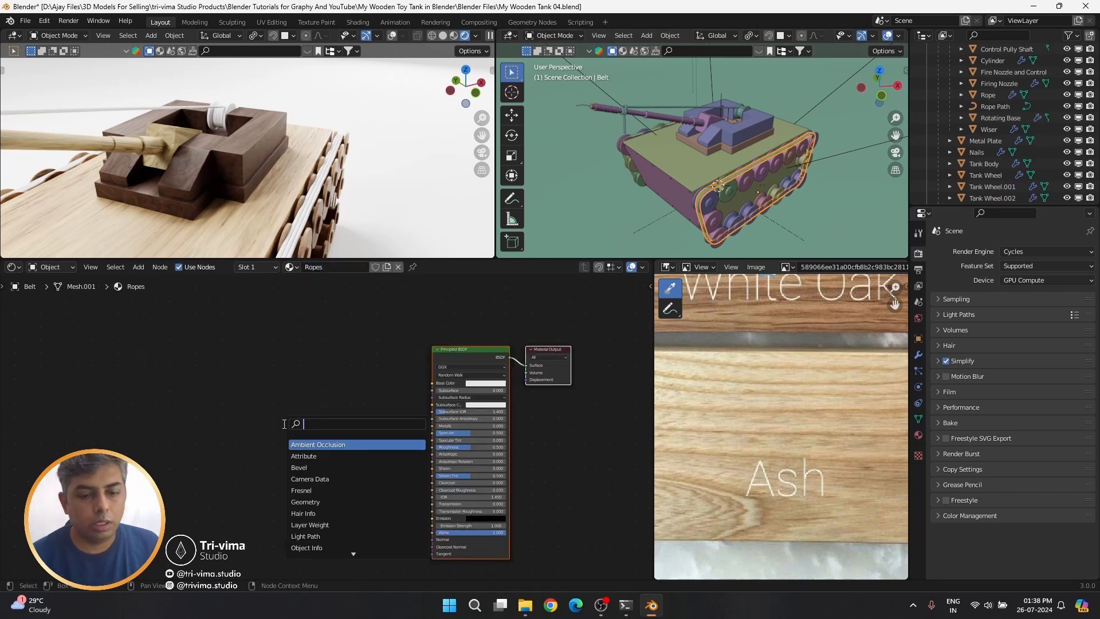
{"action": "type", "text": "color"}
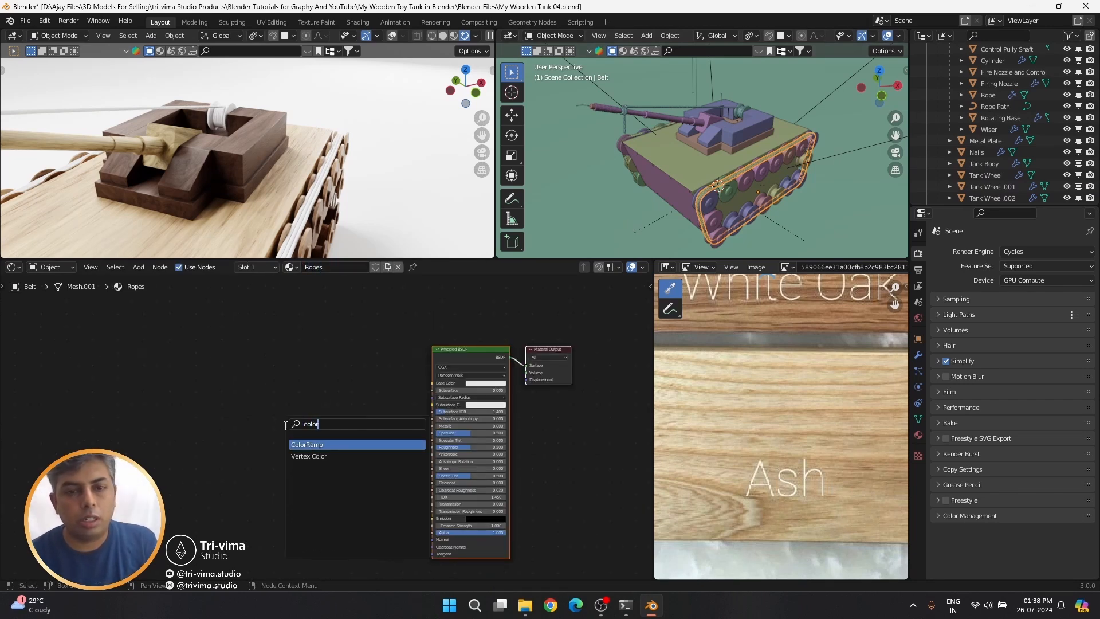
{"action": "key", "text": "Return"}
{"action": "left_click", "coordinate": [296, 369]}
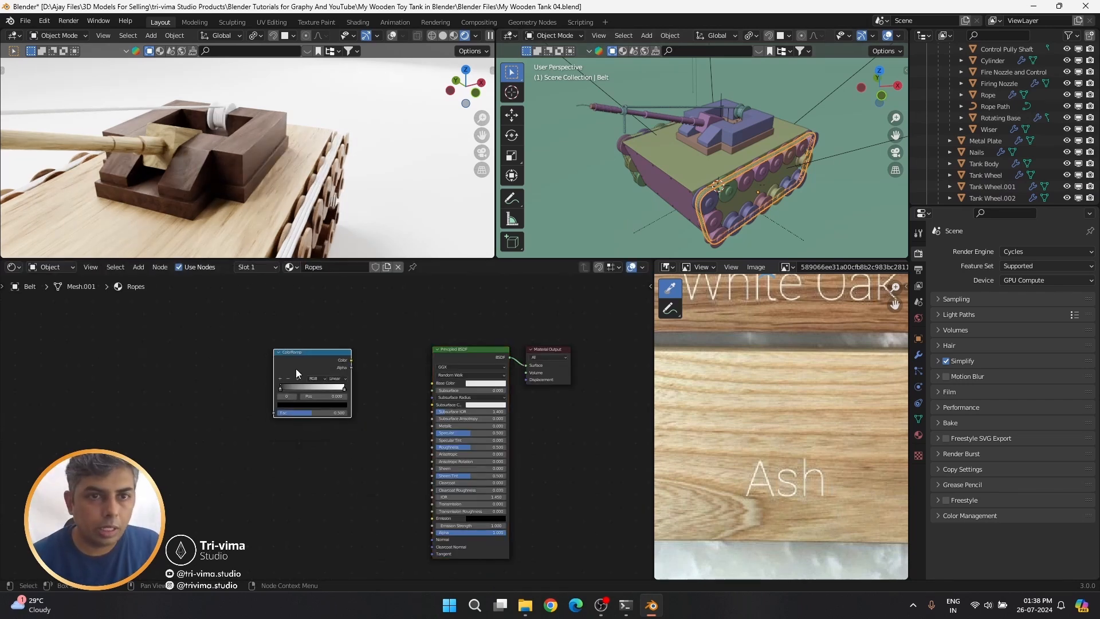
{"action": "scroll", "coordinate": [296, 369], "scroll_direction": "up", "scroll_amount": 2}
{"action": "scroll", "coordinate": [296, 369], "scroll_direction": "up", "scroll_amount": 2}
{"action": "left_click_drag", "start_coordinate": [295, 297], "coordinate": [539, 339]}
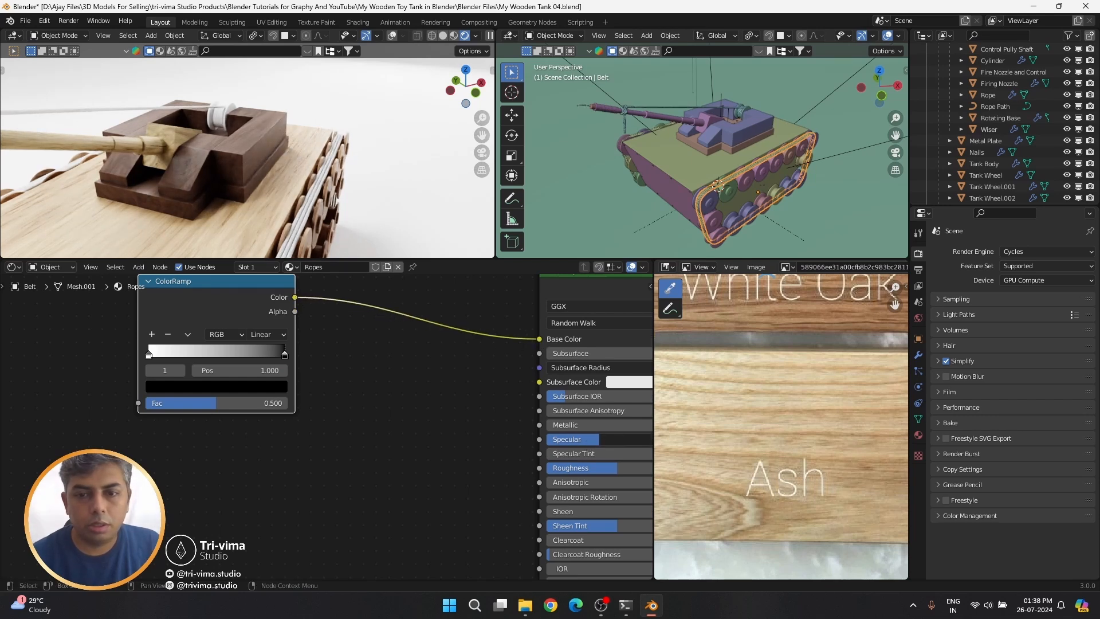
Color both ColorRamp stops a warm cream with hue 0.098, saturation 0.368 and value 1.000
{"action": "left_click", "coordinate": [191, 391]}
{"action": "left_click_drag", "start_coordinate": [258, 269], "coordinate": [258, 200]}
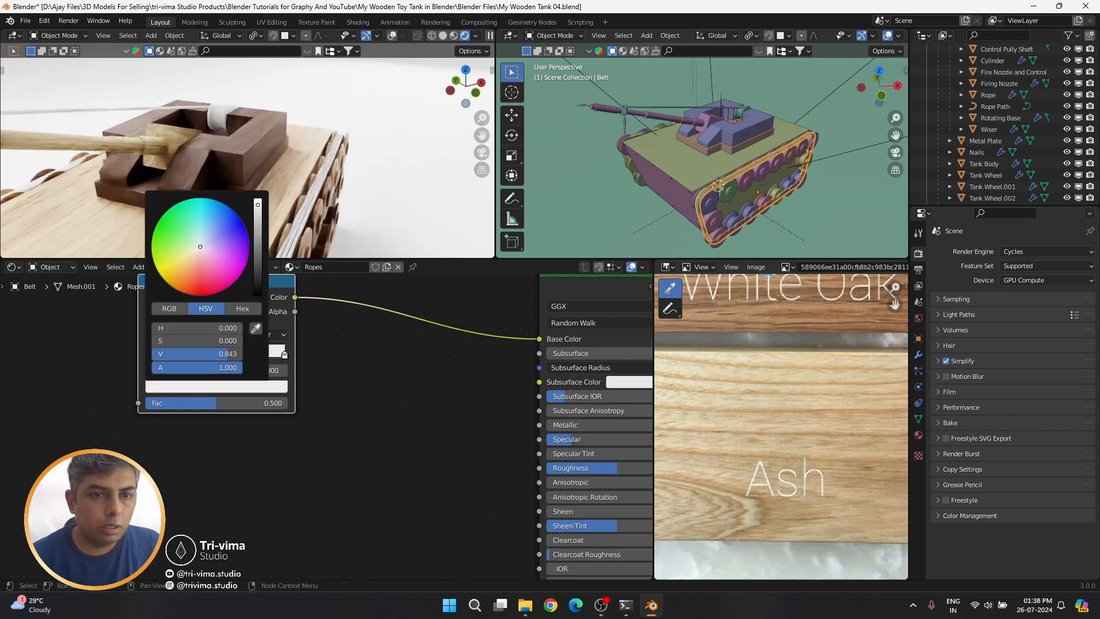
{"action": "left_click", "coordinate": [191, 258]}
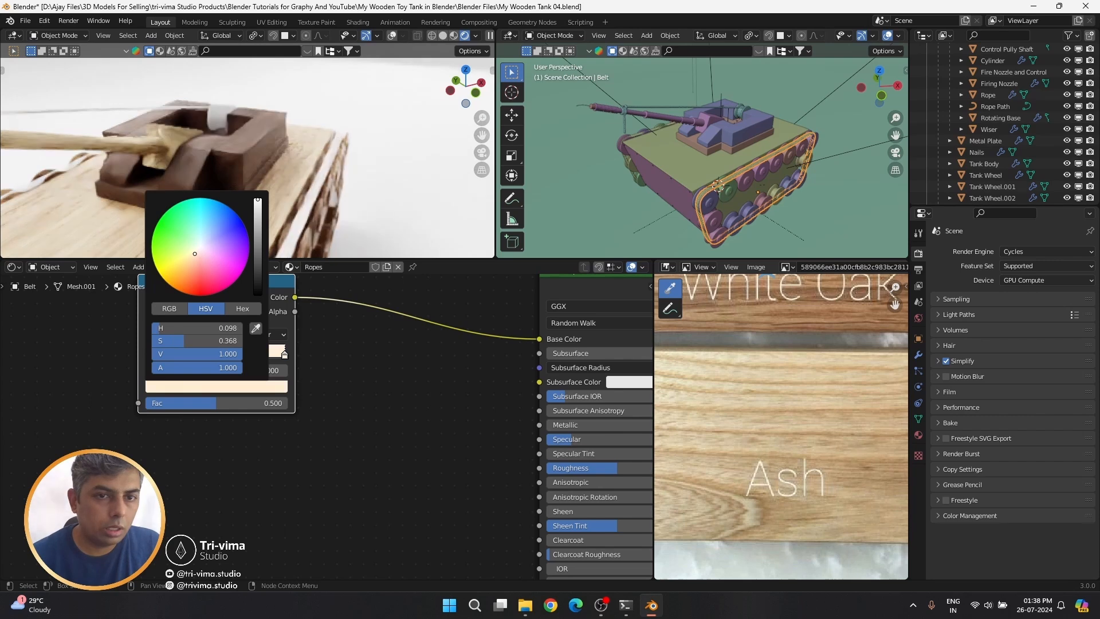
{"action": "left_click", "coordinate": [149, 353]}
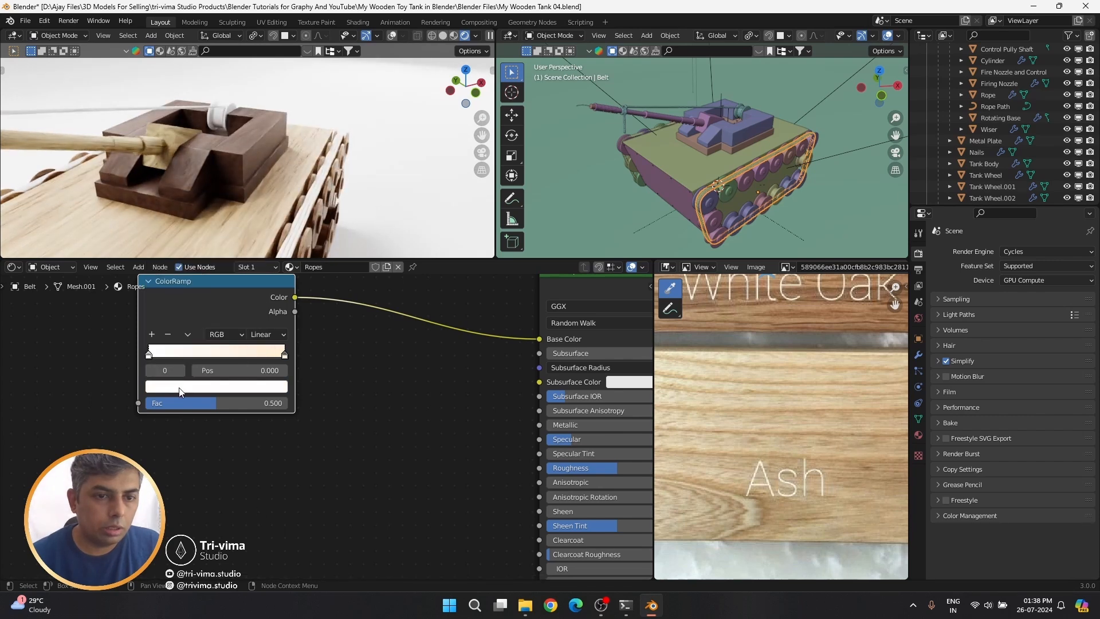
{"action": "left_click", "coordinate": [194, 387]}
{"action": "left_click", "coordinate": [195, 252]}
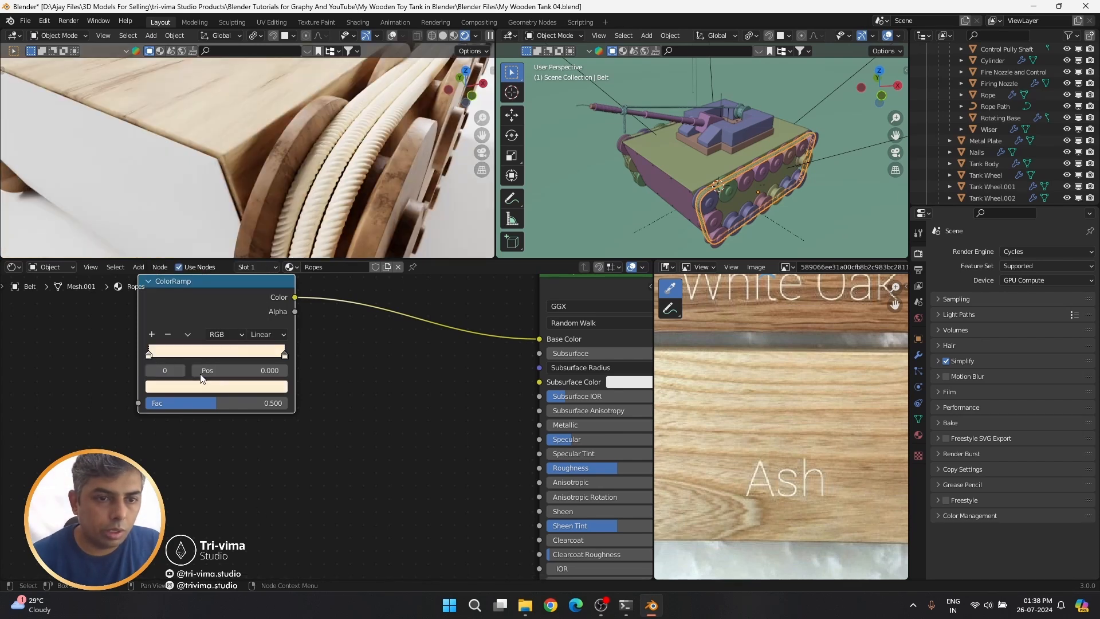
Darken one ColorRamp stop to a grey-brown with hue 0.098, saturation 0.358 and value 0.325
{"action": "left_click", "coordinate": [191, 388]}
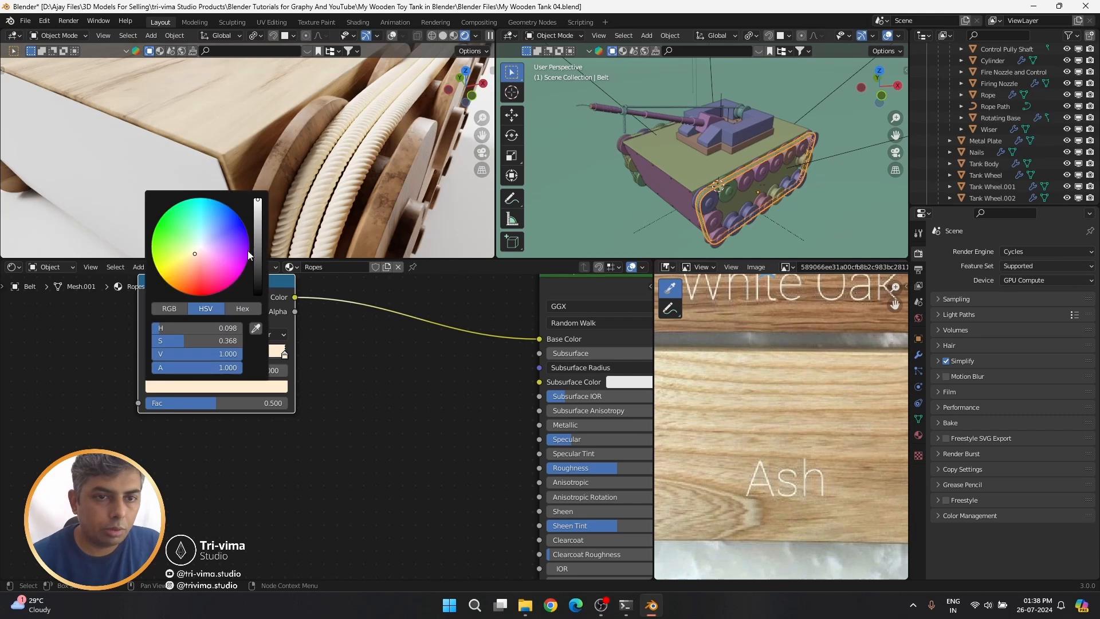
{"action": "left_click_drag", "start_coordinate": [258, 228], "coordinate": [259, 240]}
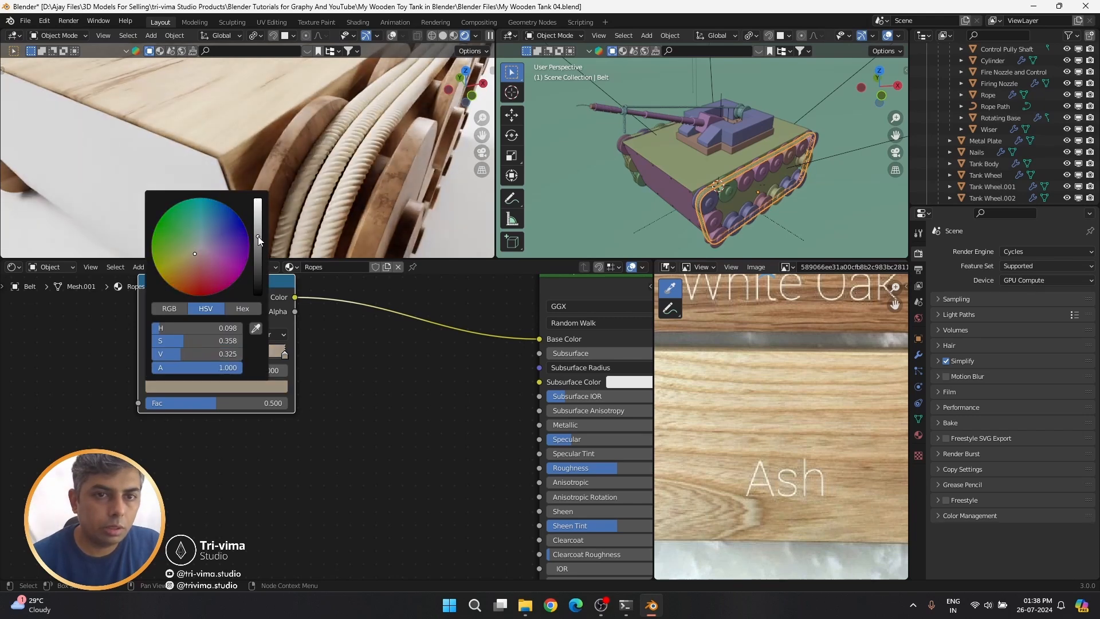
{"action": "left_click", "coordinate": [165, 388]}
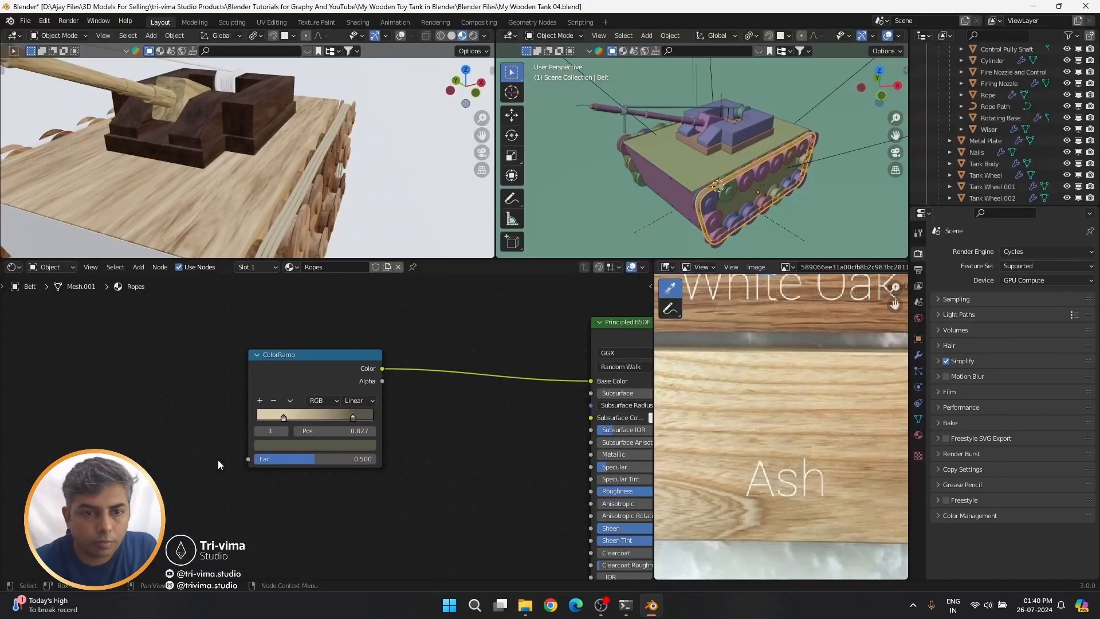
Add a Noise Texture with Mapping and Texture Coordinate nodes, and connect its Fac output to the ColorRamp's Fac input
{"action": "key", "text": "shift+a"}
{"action": "left_click", "coordinate": [156, 387]}
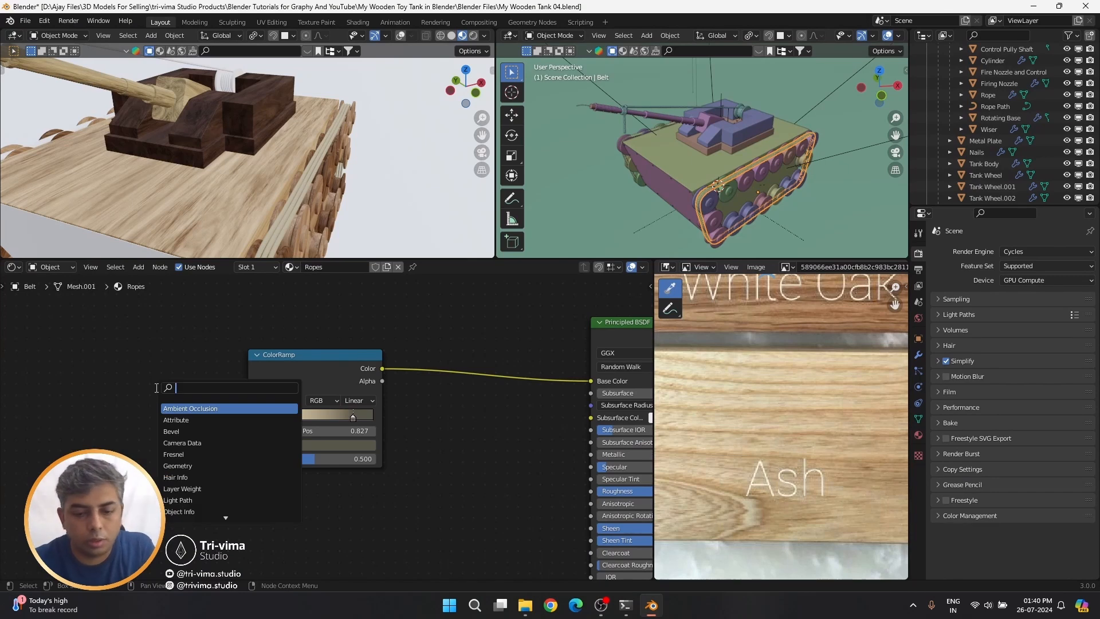
{"action": "type", "text": "nosi"}
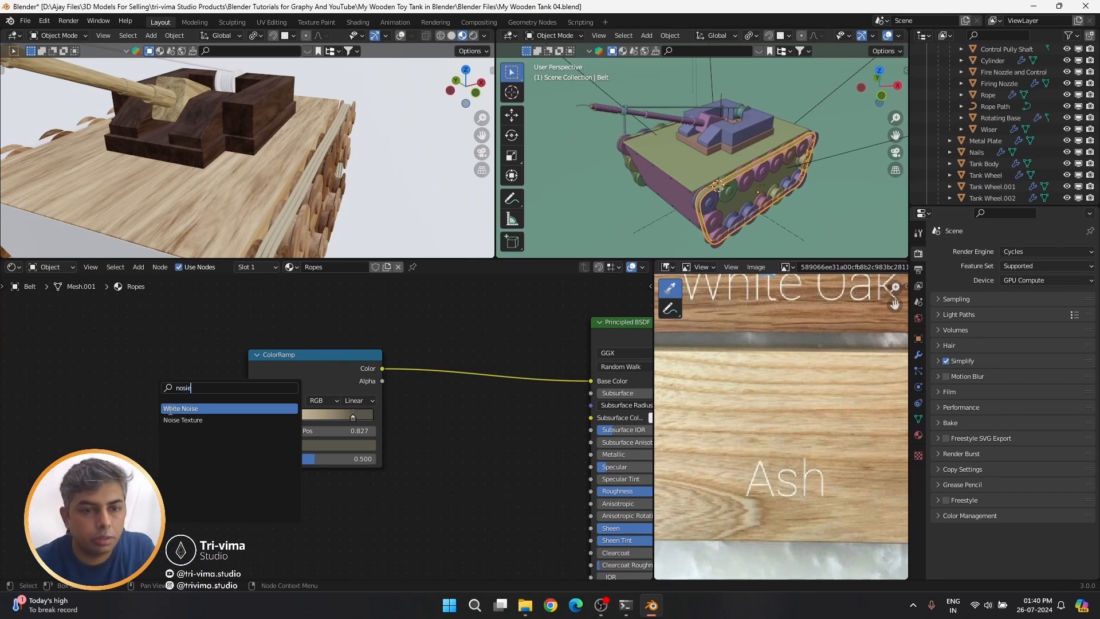
{"action": "type", "text": "e"}
{"action": "left_click", "coordinate": [172, 420]}
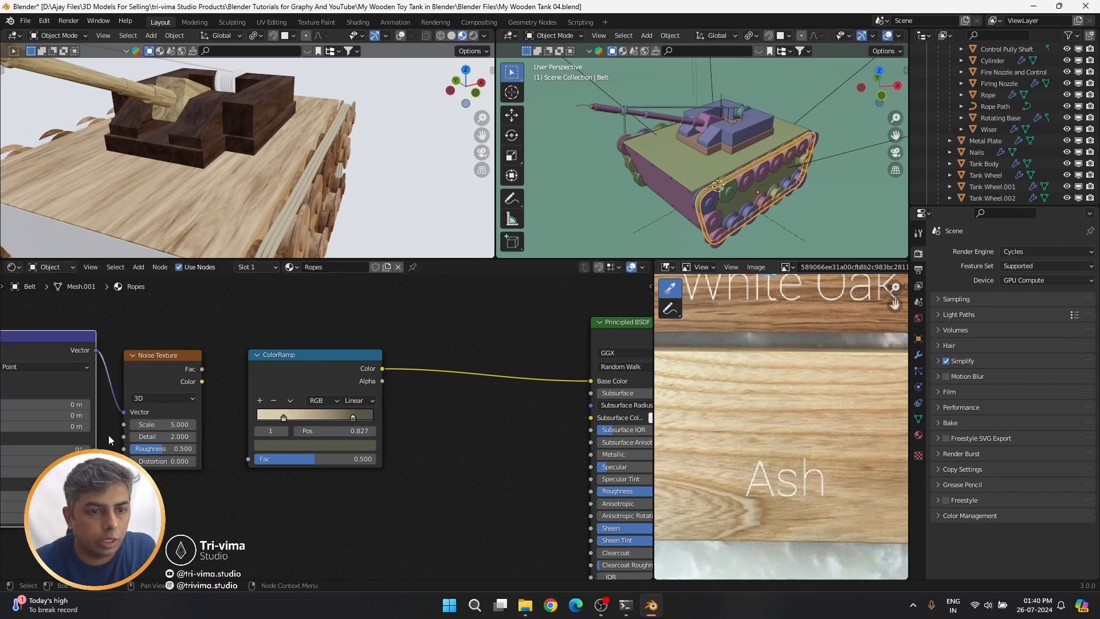
{"action": "key", "text": "Home"}
{"action": "scroll", "coordinate": [362, 394], "scroll_direction": "up", "scroll_amount": 2}
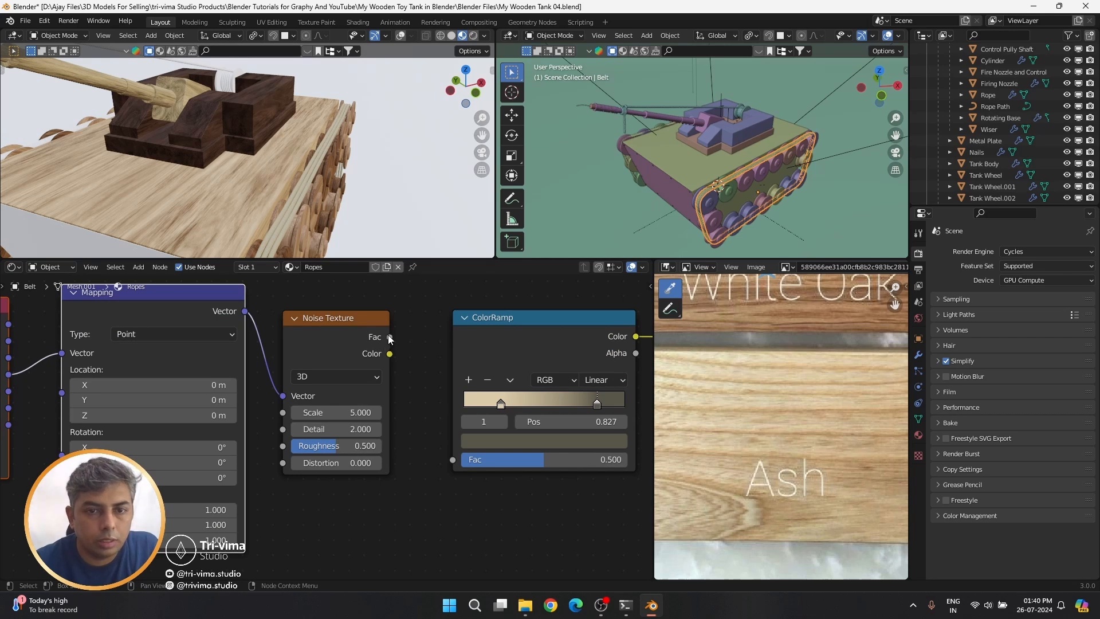
{"action": "left_click_drag", "start_coordinate": [389, 337], "coordinate": [453, 459]}
Set the Noise Texture's Scale to 2.500 and its Detail to 15.000
{"action": "left_click", "coordinate": [353, 414]}
{"action": "type", "text": "2"}
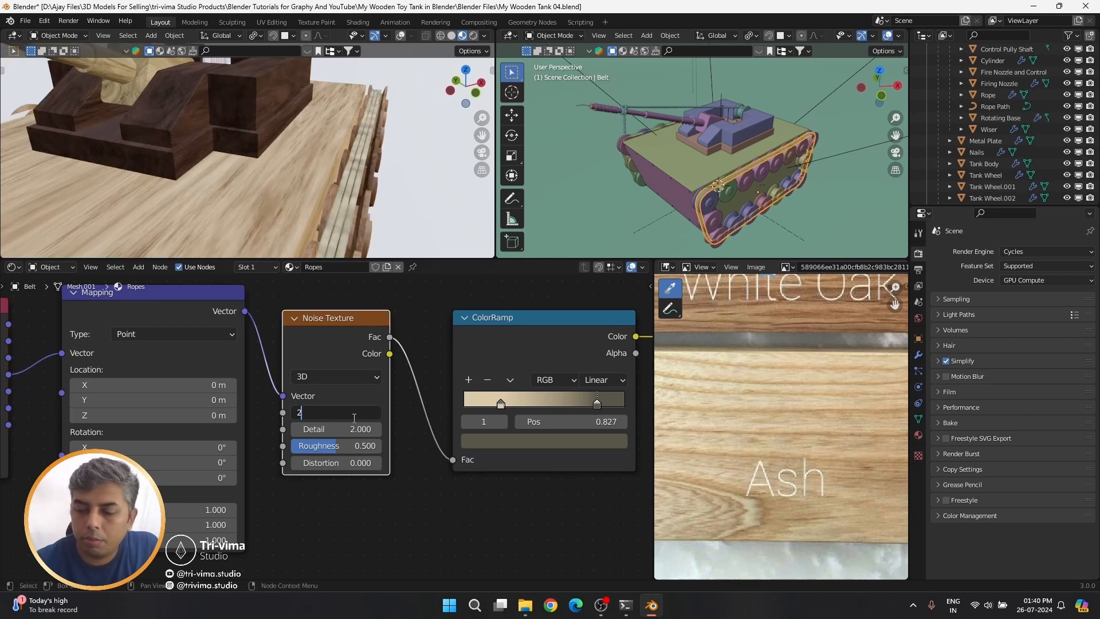
{"action": "type", "text": ".5"}
{"action": "key", "text": "Return"}
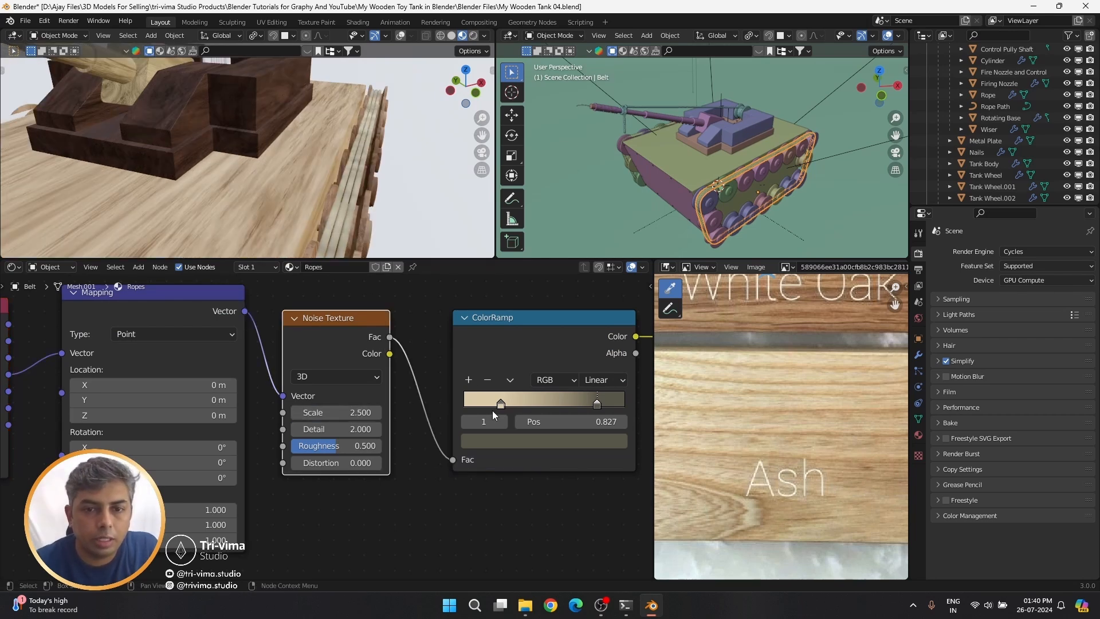
{"action": "left_click_drag", "start_coordinate": [351, 429], "coordinate": [378, 429]}
Adjust the ColorRamp stops, placing the cream one at position 0.000 and the dark one at 1.000
{"action": "left_click_drag", "start_coordinate": [502, 404], "coordinate": [525, 407]}
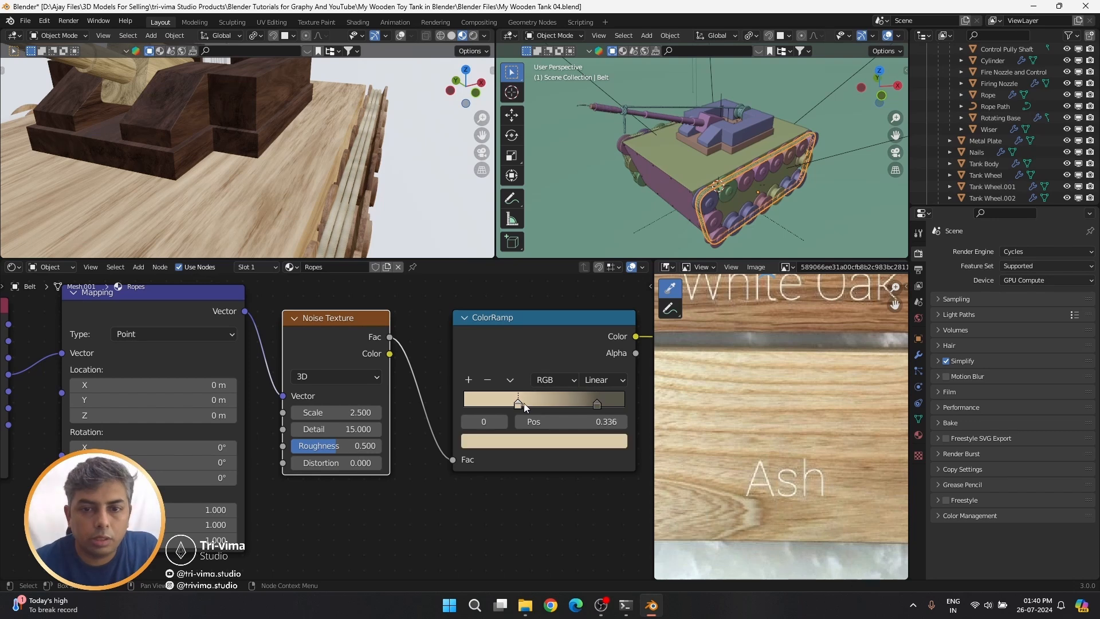
{"action": "mouse_move", "coordinate": [597, 405]}
{"action": "left_mouse_down"}
{"action": "mouse_move", "coordinate": [567, 408]}
{"action": "mouse_move", "coordinate": [588, 407]}
{"action": "left_mouse_up"}
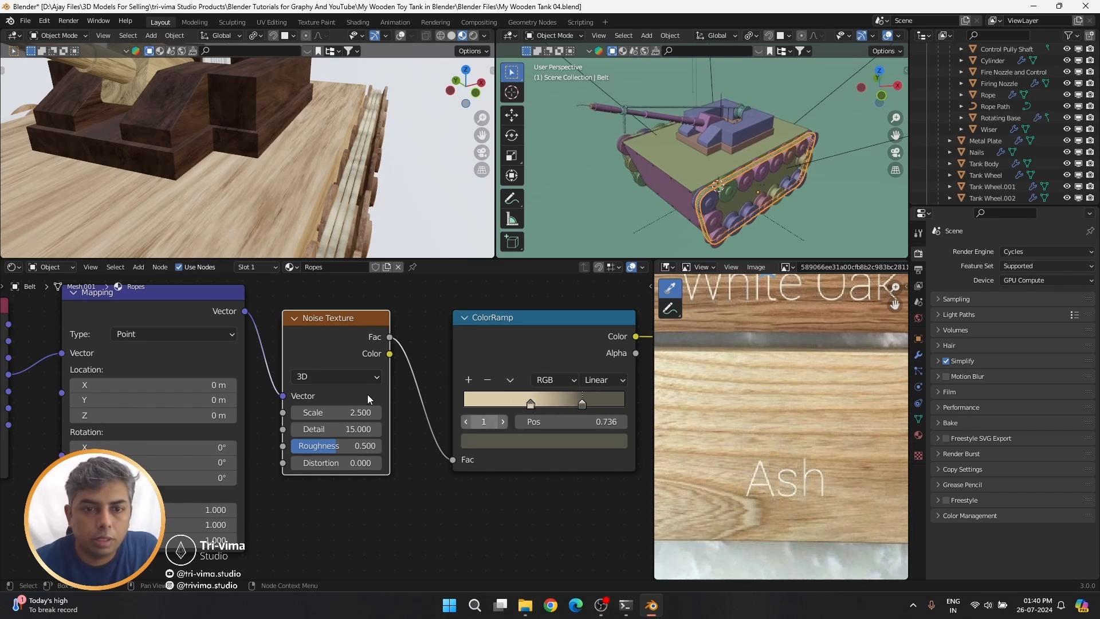
{"action": "left_click", "coordinate": [520, 403]}
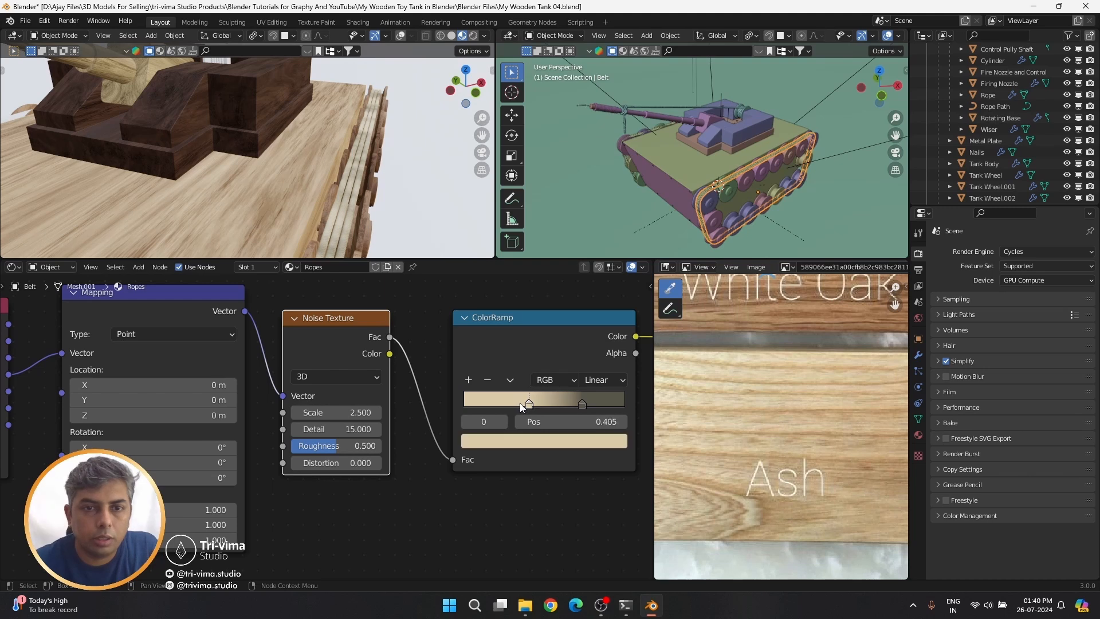
{"action": "middle_click_drag", "start_coordinate": [346, 215], "coordinate": [321, 149]}
{"action": "left_click_drag", "start_coordinate": [583, 403], "coordinate": [604, 405]}
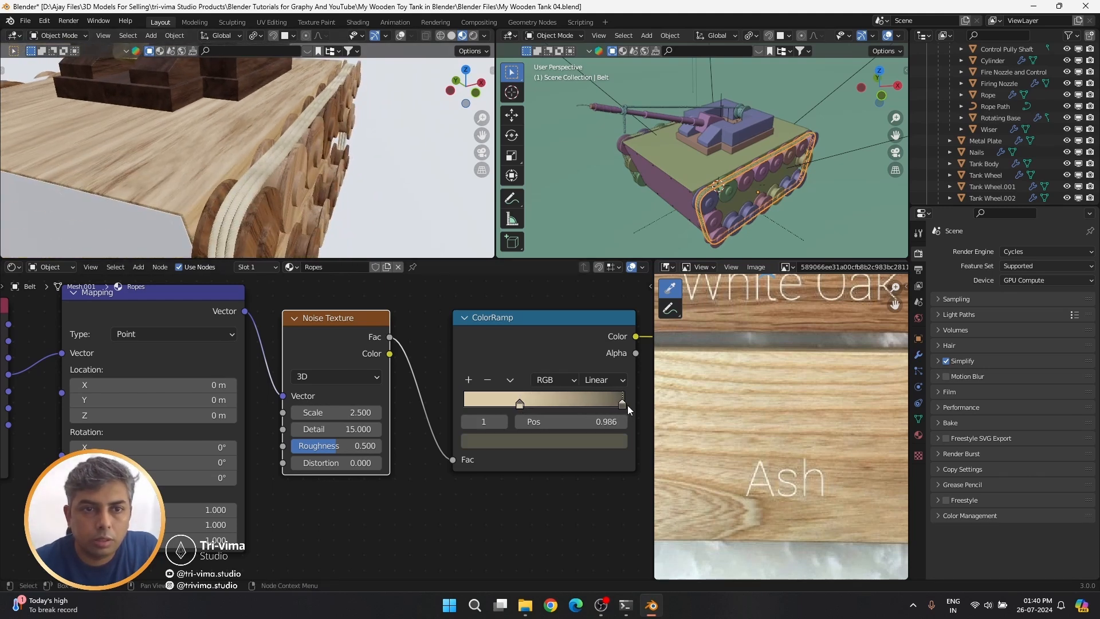
{"action": "left_click_drag", "start_coordinate": [521, 404], "coordinate": [448, 405]}
{"action": "left_click", "coordinate": [625, 404]}
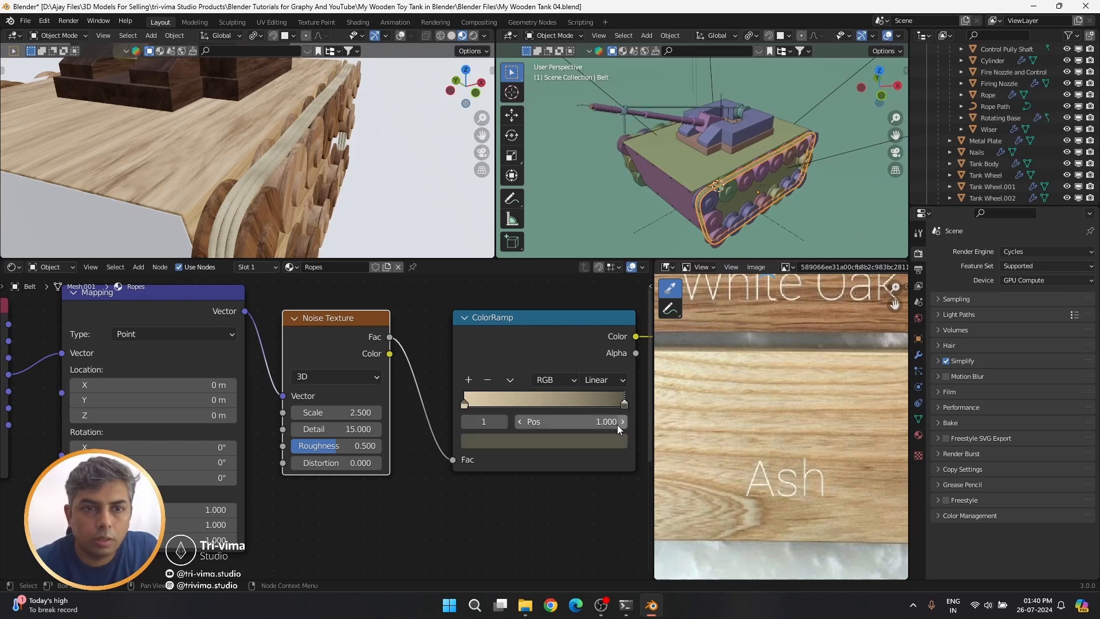
Recolor the dark ColorRamp stop to a warmer brown with hue 0.120, saturation 0.422 and value 0.220
{"action": "left_click", "coordinate": [574, 440]}
{"action": "left_click", "coordinate": [592, 276]}
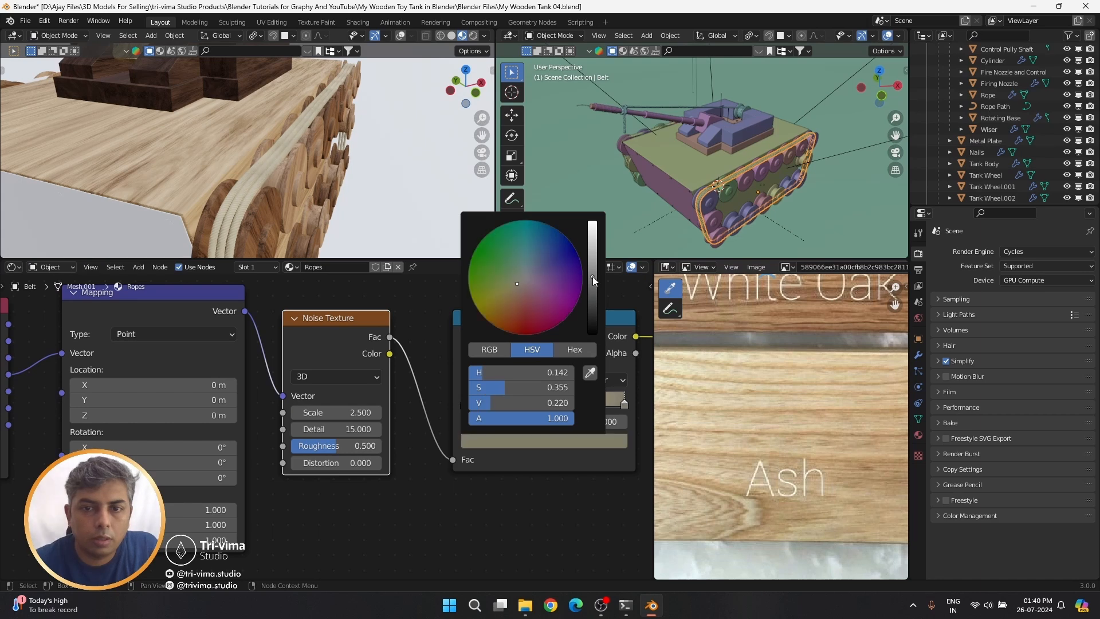
{"action": "left_click", "coordinate": [497, 440]}
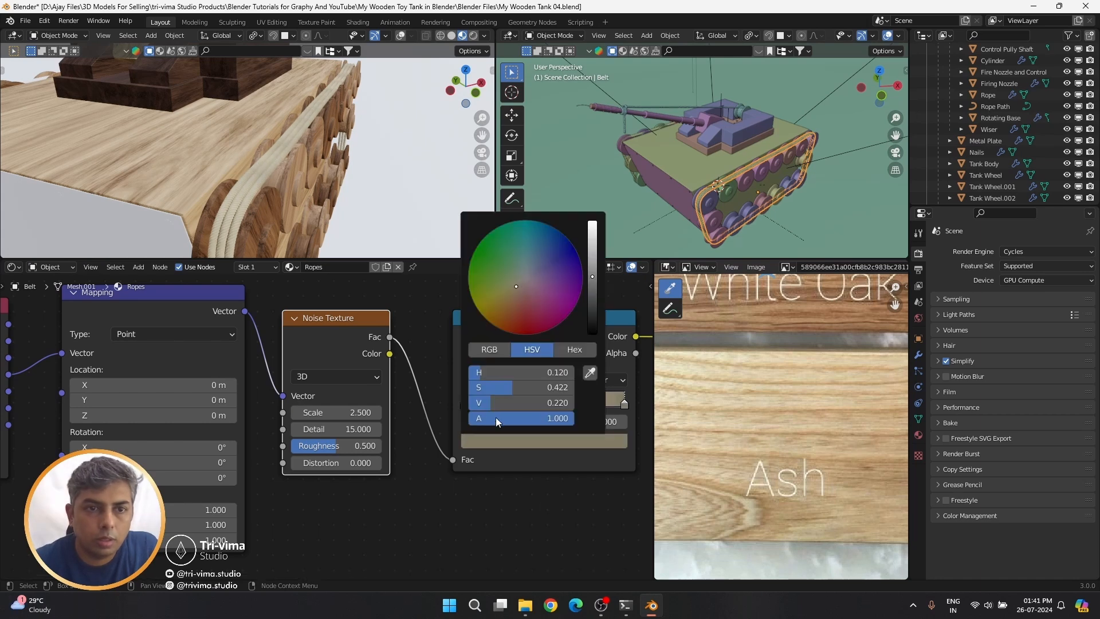
{"action": "scroll", "coordinate": [407, 350], "scroll_direction": "down", "scroll_amount": 6}
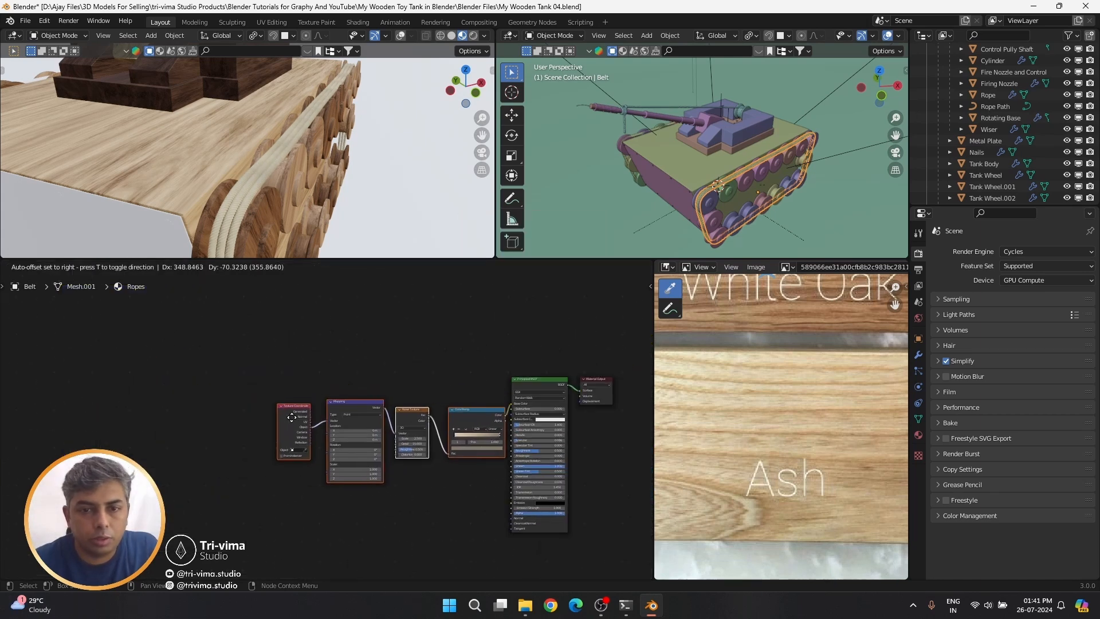
Link the belt's Ropes material to the Rope object and save the file
{"action": "middle_click_drag", "start_coordinate": [212, 180], "coordinate": [344, 201]}
{"action": "left_click", "coordinate": [635, 175]}
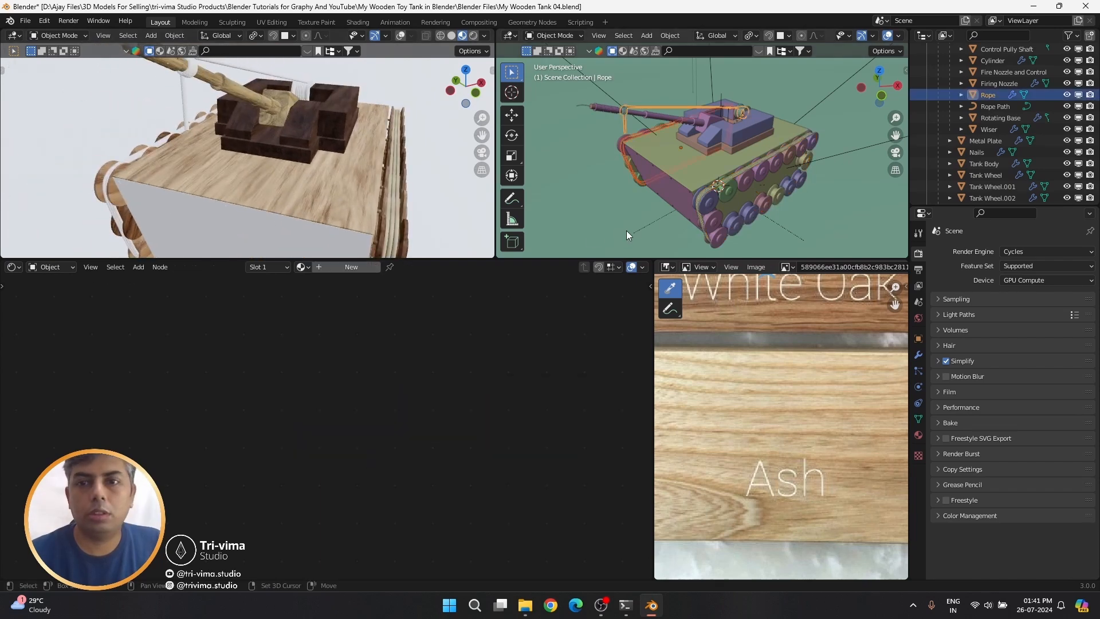
{"action": "left_click", "coordinate": [396, 206], "text": "shift"}
{"action": "key", "text": "ctrl+l"}
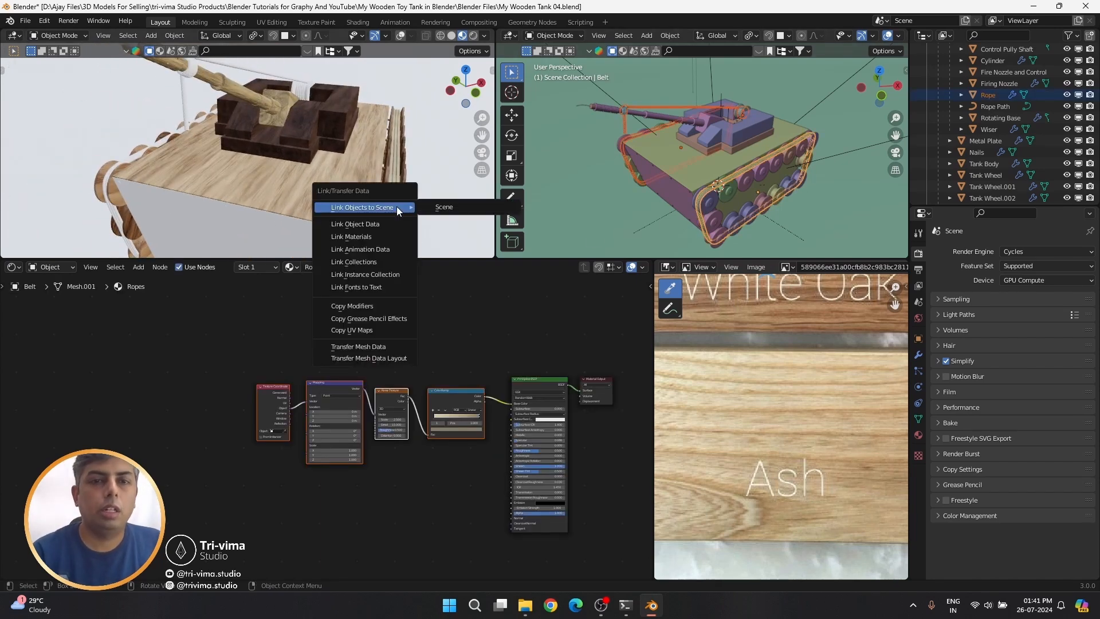
{"action": "left_click", "coordinate": [355, 237]}
{"action": "key", "text": "ctrl+s"}
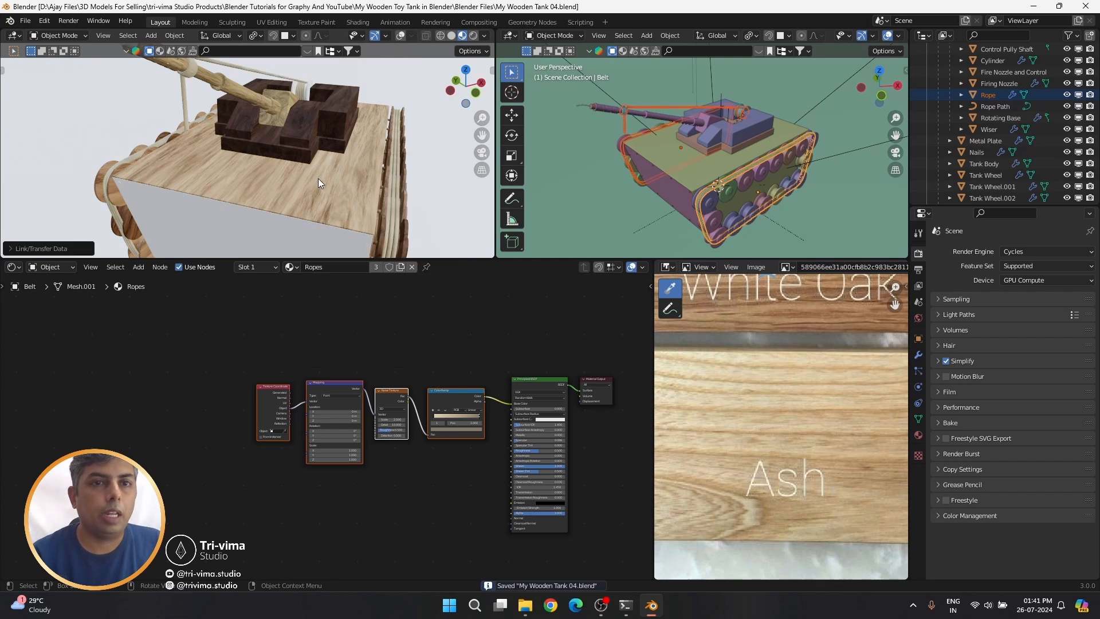
Give the metal plate on the tank's end a new material named Metal
{"action": "scroll", "coordinate": [318, 178], "scroll_direction": "down", "scroll_amount": 4}
{"action": "left_click", "coordinate": [281, 219]}
{"action": "middle_click_drag", "start_coordinate": [713, 218], "coordinate": [342, 305]}
{"action": "left_click", "coordinate": [333, 266]}
{"action": "left_click", "coordinate": [334, 267]}
{"action": "type", "text": "M"}
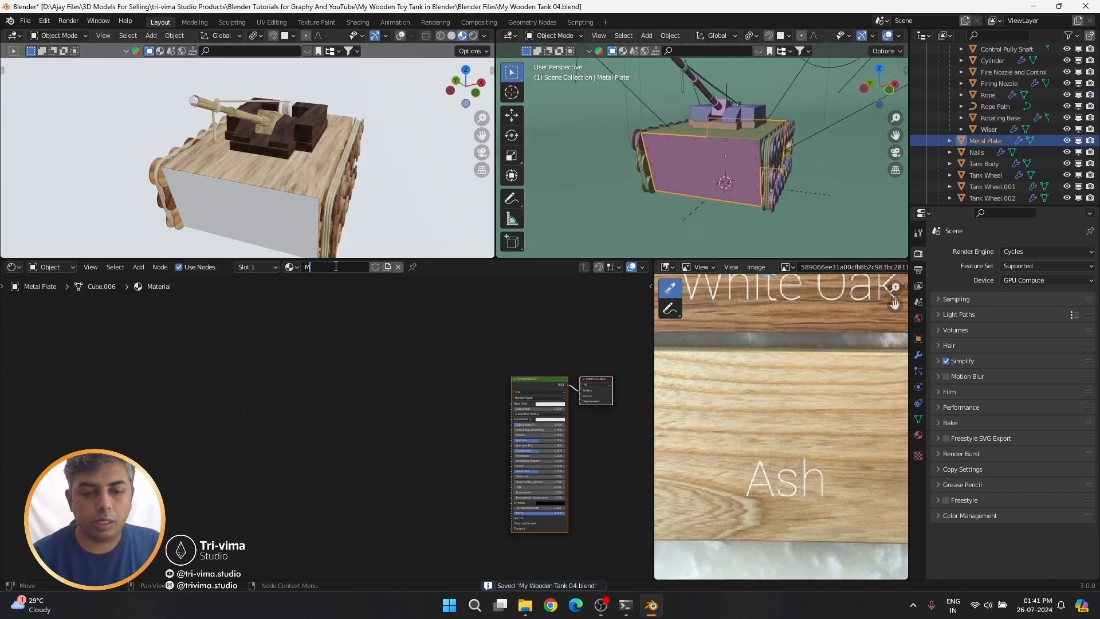
{"action": "type", "text": "etal"}
{"action": "key", "text": "Return"}
Add a ColorRamp node to the Metal material, flip its gradient and connect its Color output to Base Color
{"action": "scroll", "coordinate": [367, 344], "scroll_direction": "up", "scroll_amount": 2}
{"action": "key", "text": "shift+a"}
{"action": "type", "text": "colo"}
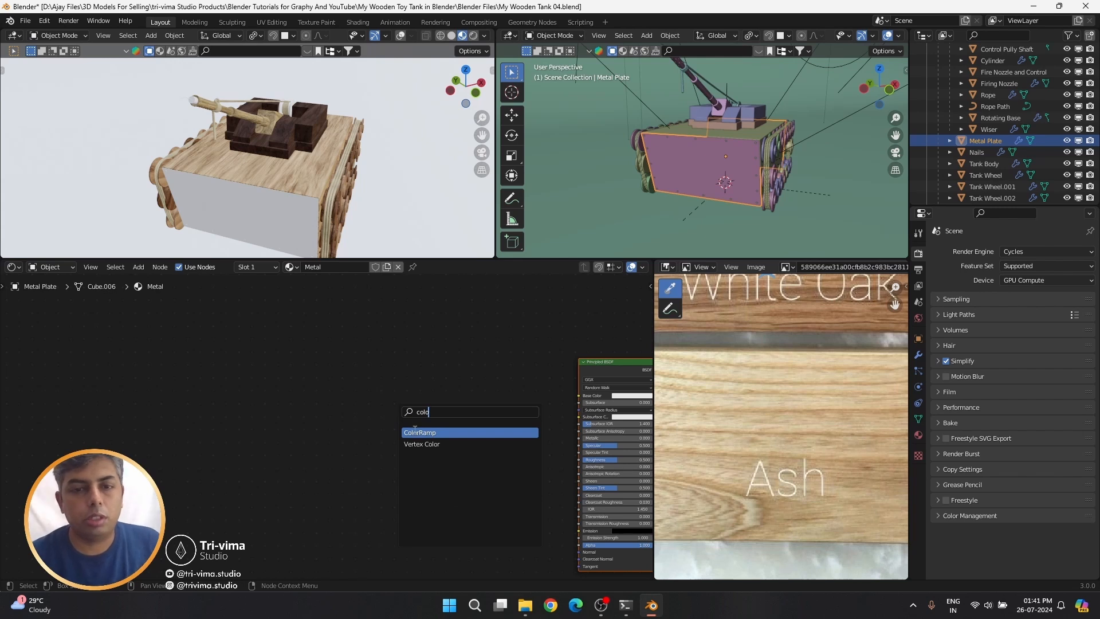
{"action": "left_click", "coordinate": [415, 429]}
{"action": "left_click", "coordinate": [390, 388]}
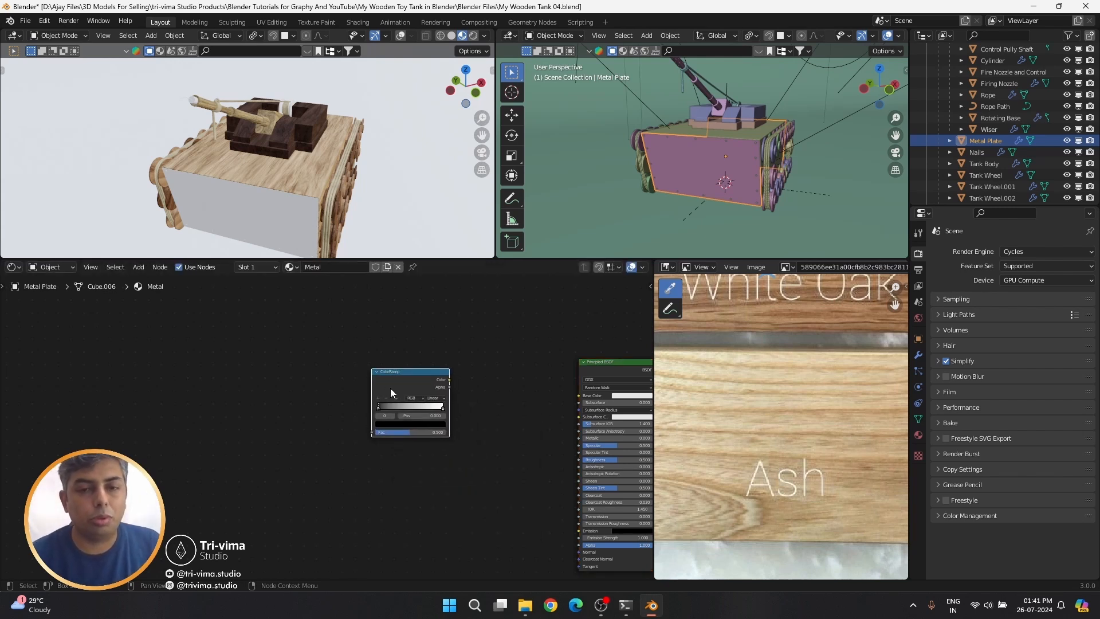
{"action": "scroll", "coordinate": [390, 387], "scroll_direction": "up", "scroll_amount": 2}
{"action": "middle_click_drag", "start_coordinate": [408, 410], "coordinate": [222, 388]}
{"action": "left_click", "coordinate": [221, 388]}
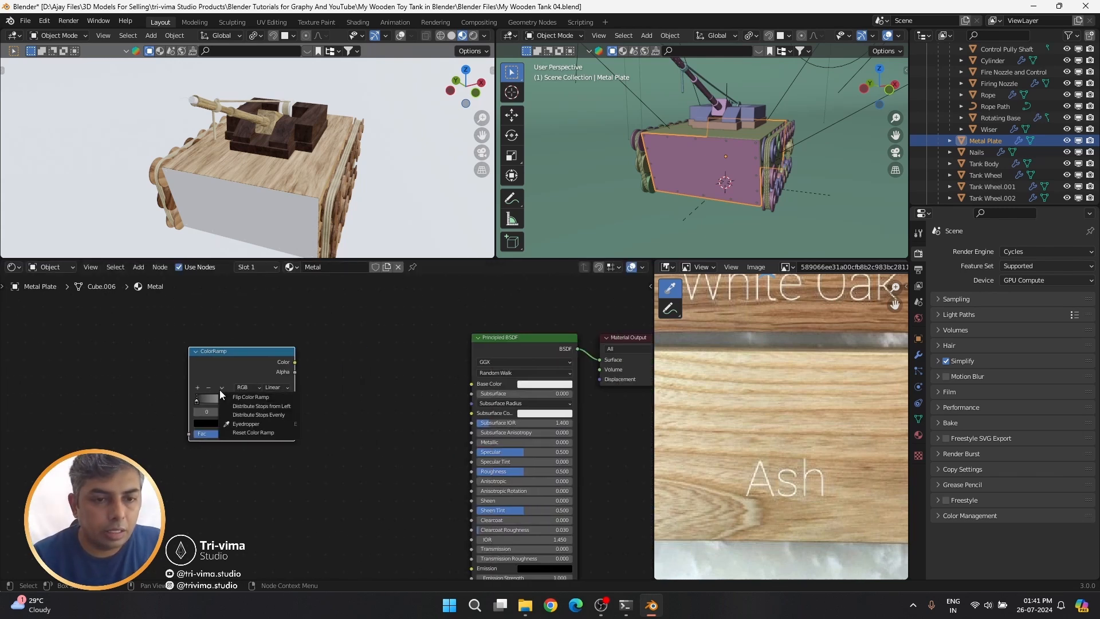
{"action": "left_click", "coordinate": [251, 396]}
{"action": "left_click_drag", "start_coordinate": [295, 362], "coordinate": [470, 384]}
Set the Metal material's Metallic to 1.000 and Specular to 0.327, and save the file
{"action": "left_click_drag", "start_coordinate": [496, 445], "coordinate": [519, 452]}
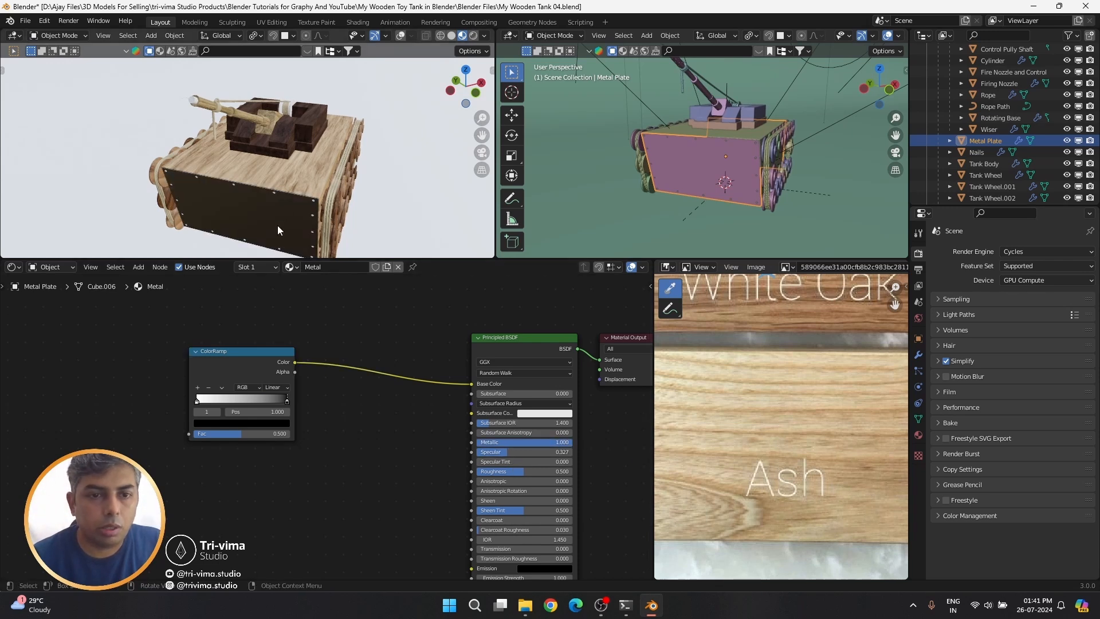
{"action": "key", "text": "ctrl+s"}
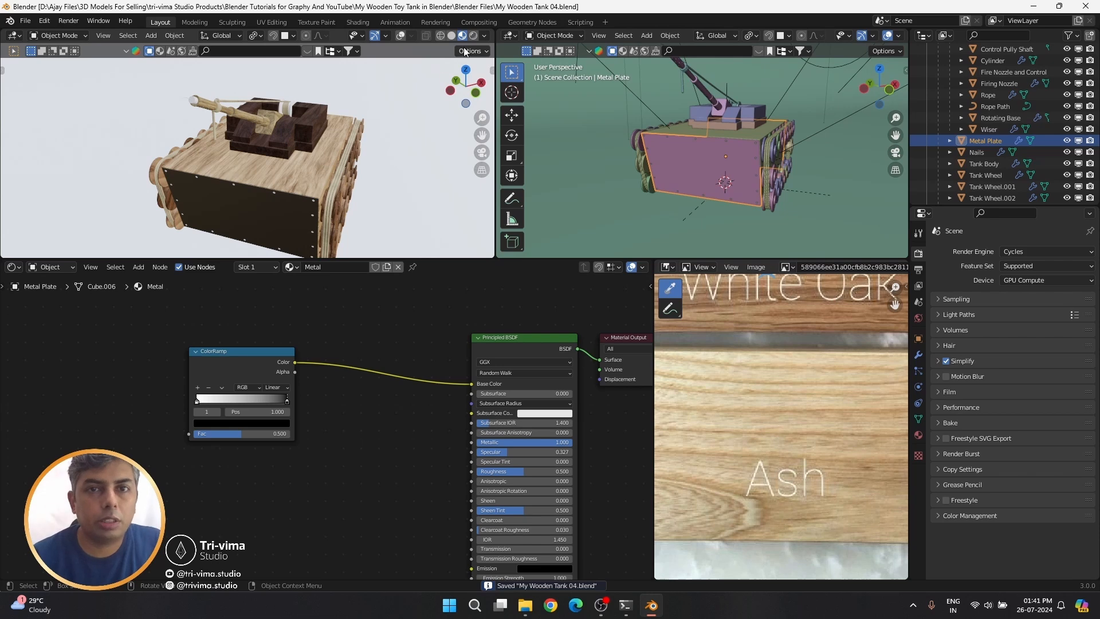
{"action": "scroll", "coordinate": [274, 171], "scroll_direction": "up", "scroll_amount": 3}
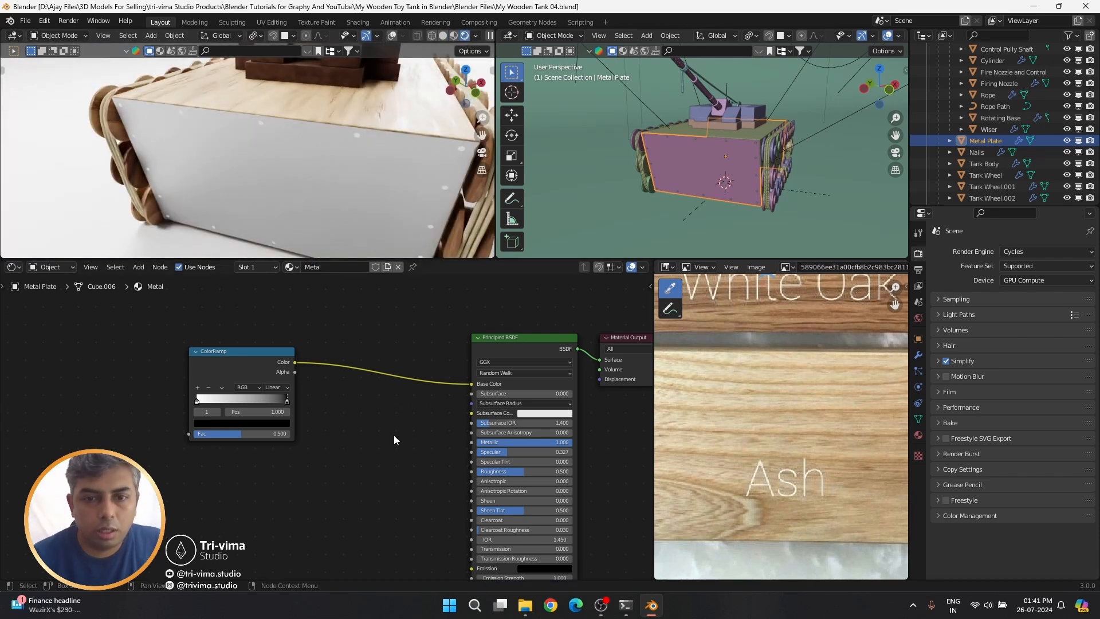
Lighten the black ColorRamp stop to a pale cyan-grey of value 0.647, and set Specular to 0.105 and Roughness to 0.091
{"action": "left_click", "coordinate": [222, 423]}
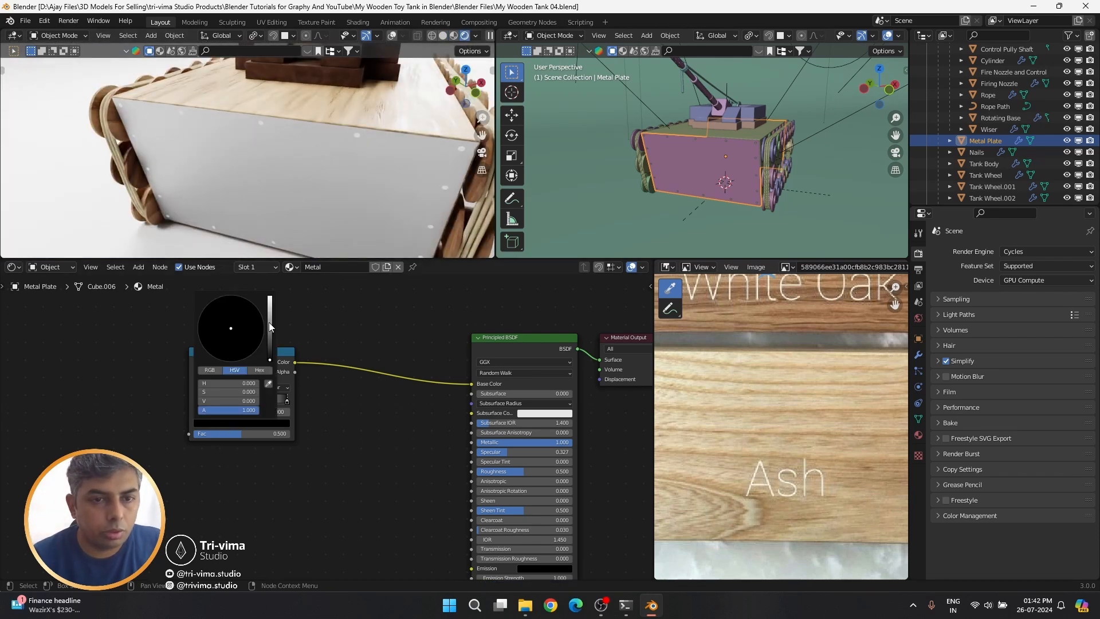
{"action": "left_click", "coordinate": [270, 309]}
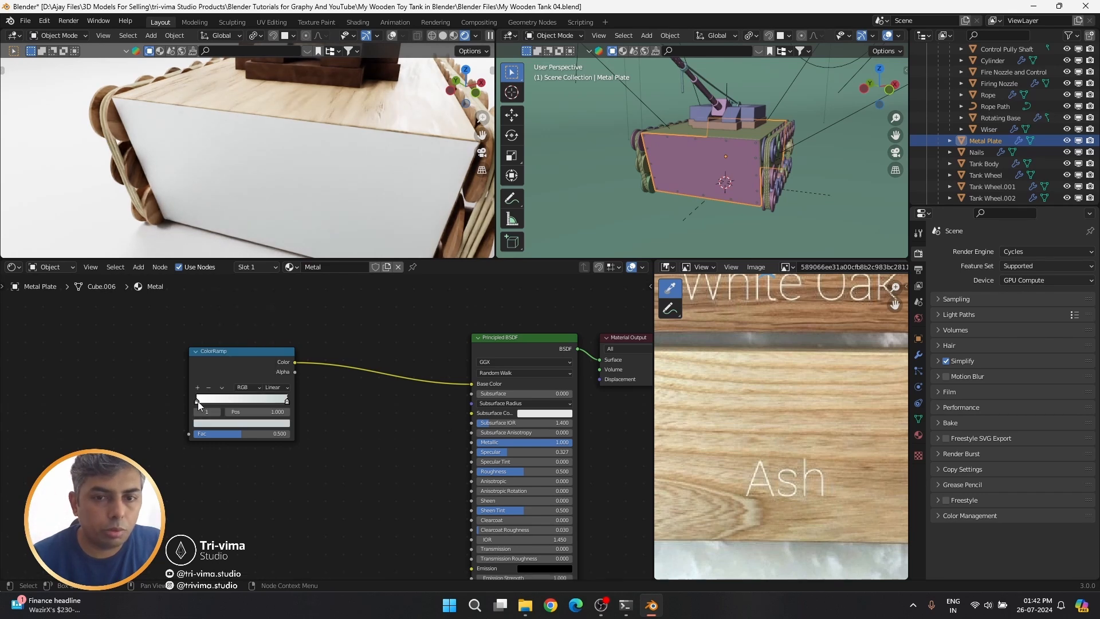
{"action": "left_click_drag", "start_coordinate": [500, 452], "coordinate": [447, 471]}
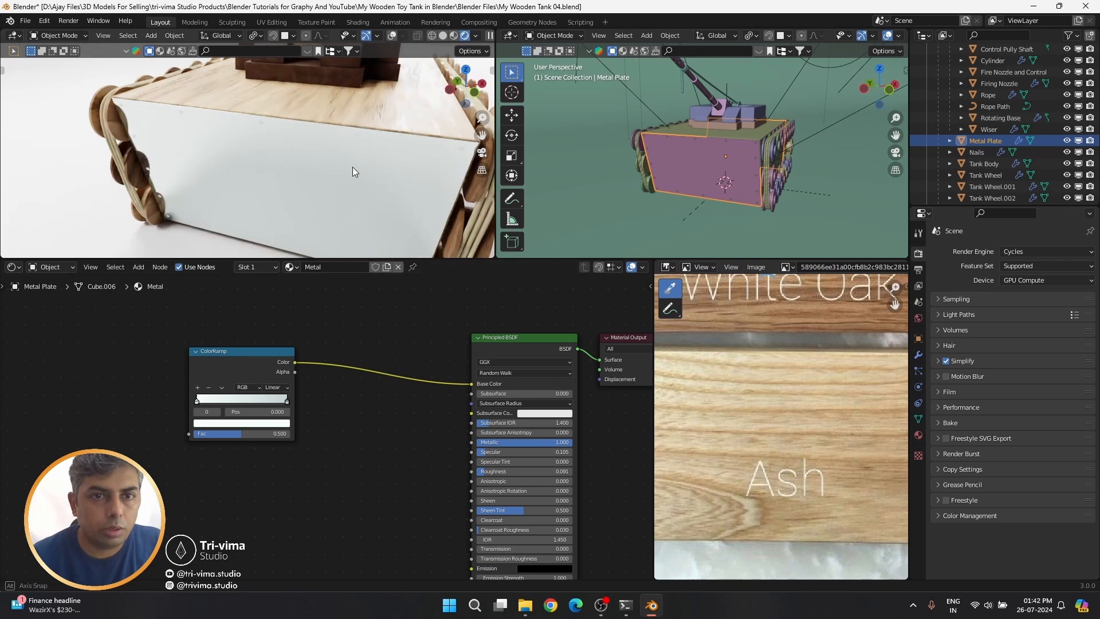
{"action": "middle_click_drag", "start_coordinate": [352, 167], "coordinate": [339, 146]}
Move the ColorRamp's end stop inward and darken it to a grey with hue 0.500, saturation 0.145 and value 0.343
{"action": "left_click_drag", "start_coordinate": [255, 352], "coordinate": [357, 349]}
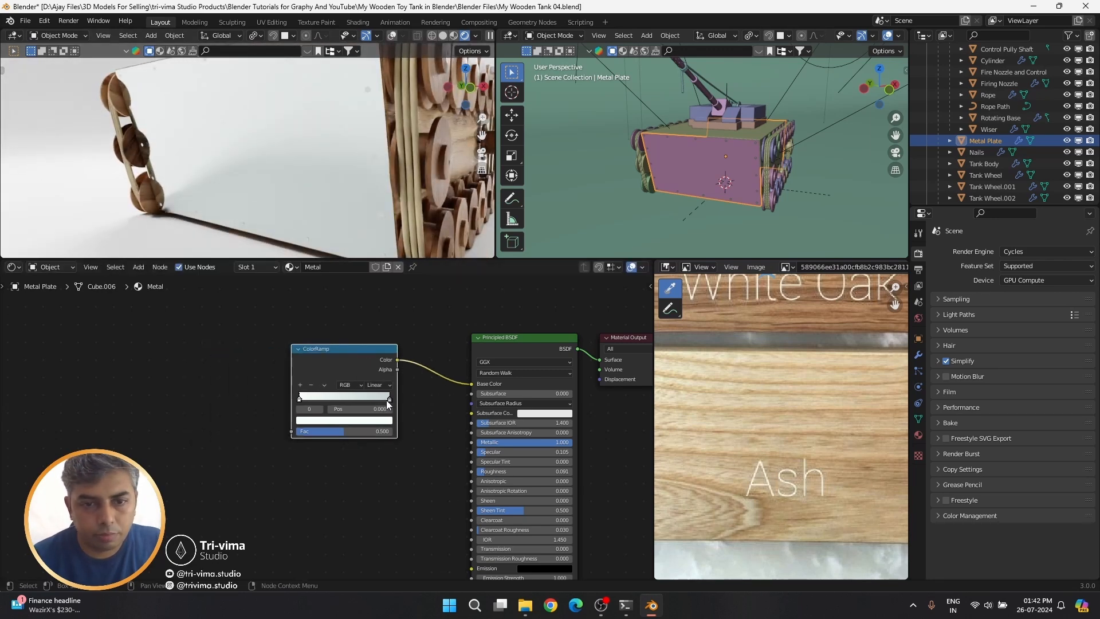
{"action": "left_click_drag", "start_coordinate": [389, 400], "coordinate": [355, 401]}
{"action": "left_click", "coordinate": [354, 420]}
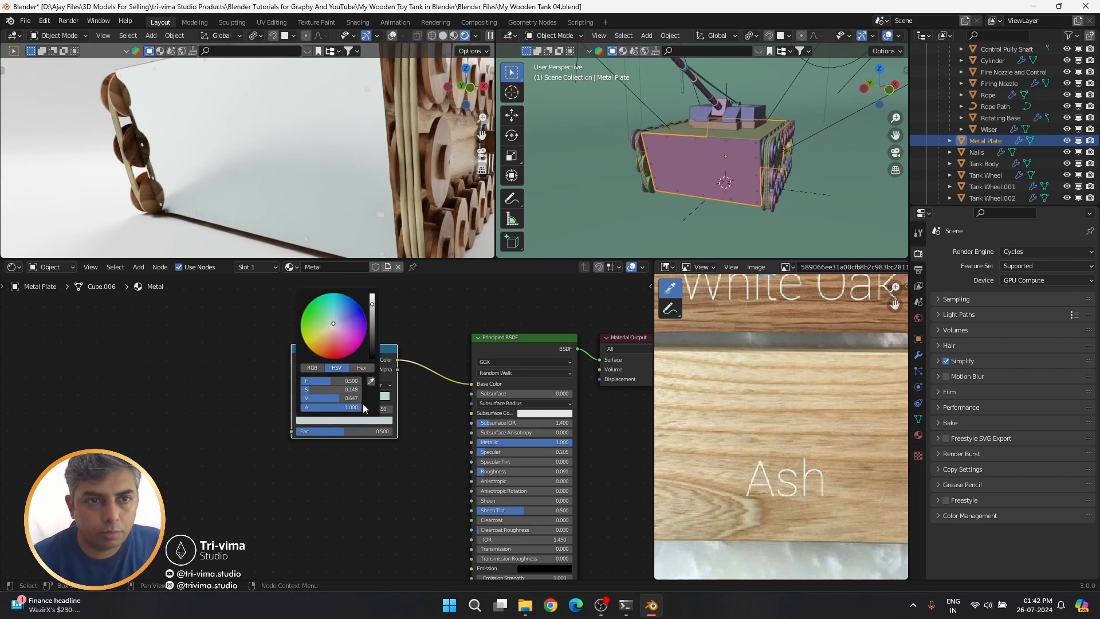
{"action": "left_click_drag", "start_coordinate": [373, 324], "coordinate": [373, 318]}
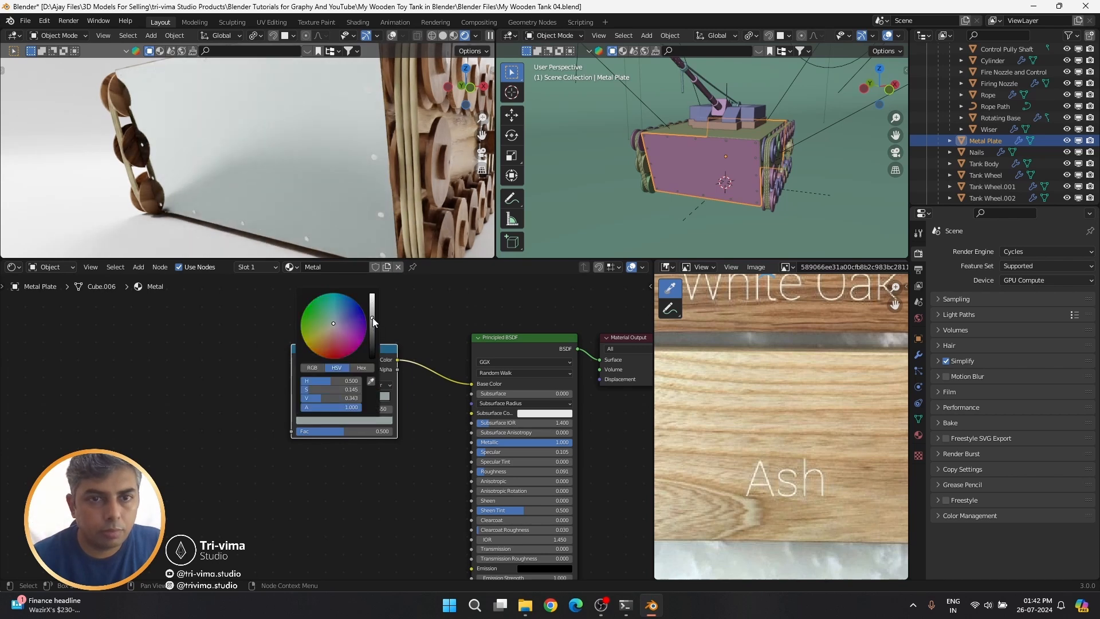
Darken the ColorRamp's white first stop at position 0.000 to a similar mid grey
{"action": "left_click", "coordinate": [299, 397]}
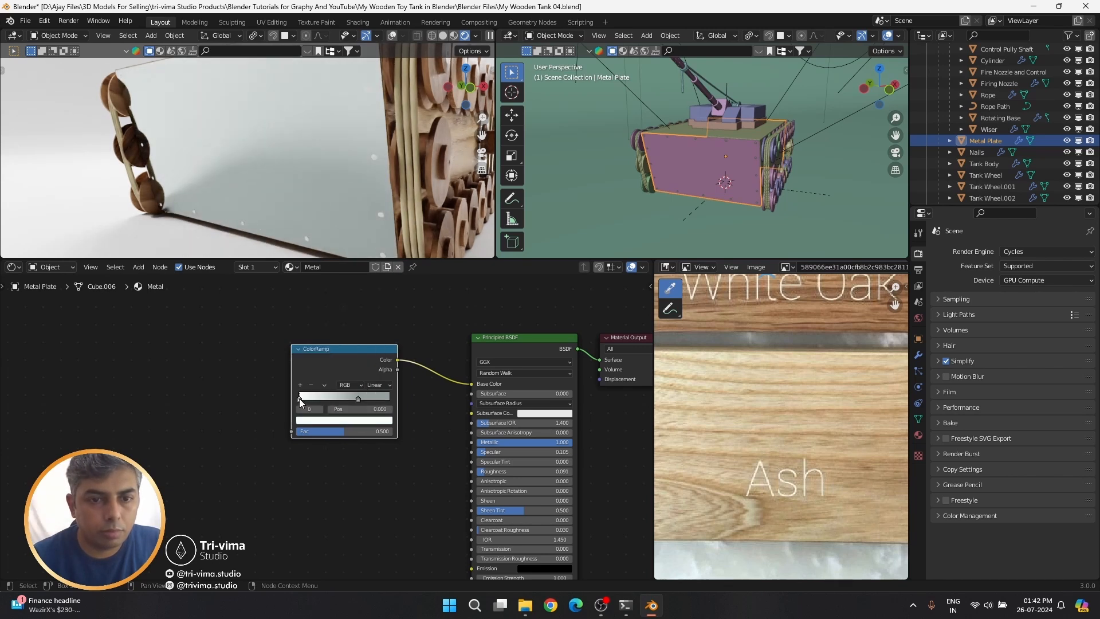
{"action": "left_click", "coordinate": [344, 420]}
{"action": "left_click", "coordinate": [371, 318]}
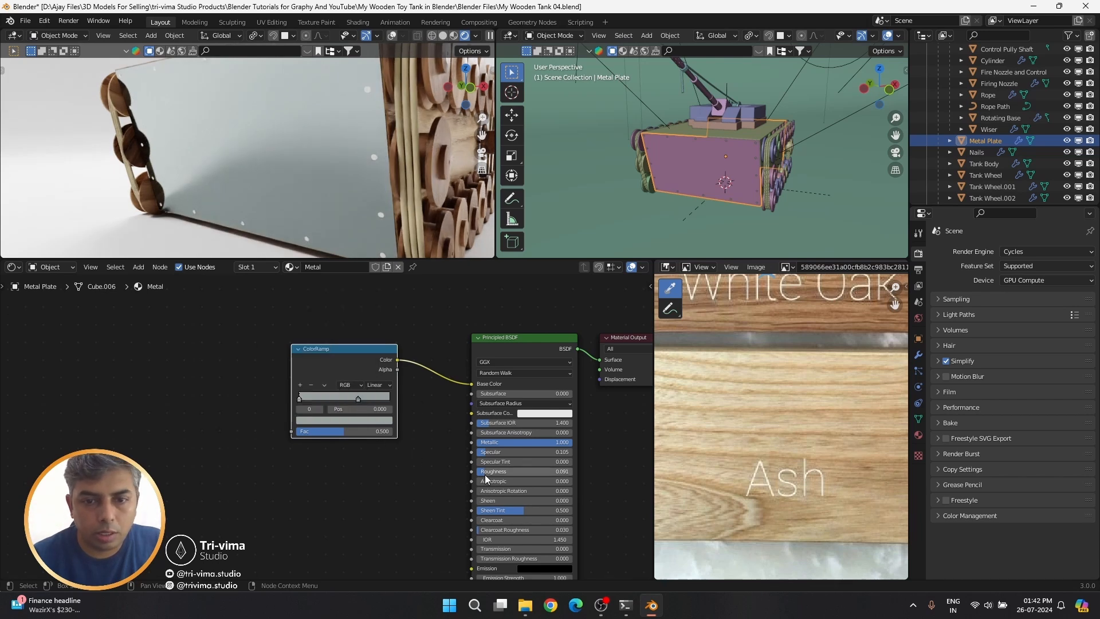
Set the Metal material's Roughness to 0.355 and Specular to 0.314, and save the file
{"action": "left_click_drag", "start_coordinate": [485, 471], "coordinate": [505, 452]}
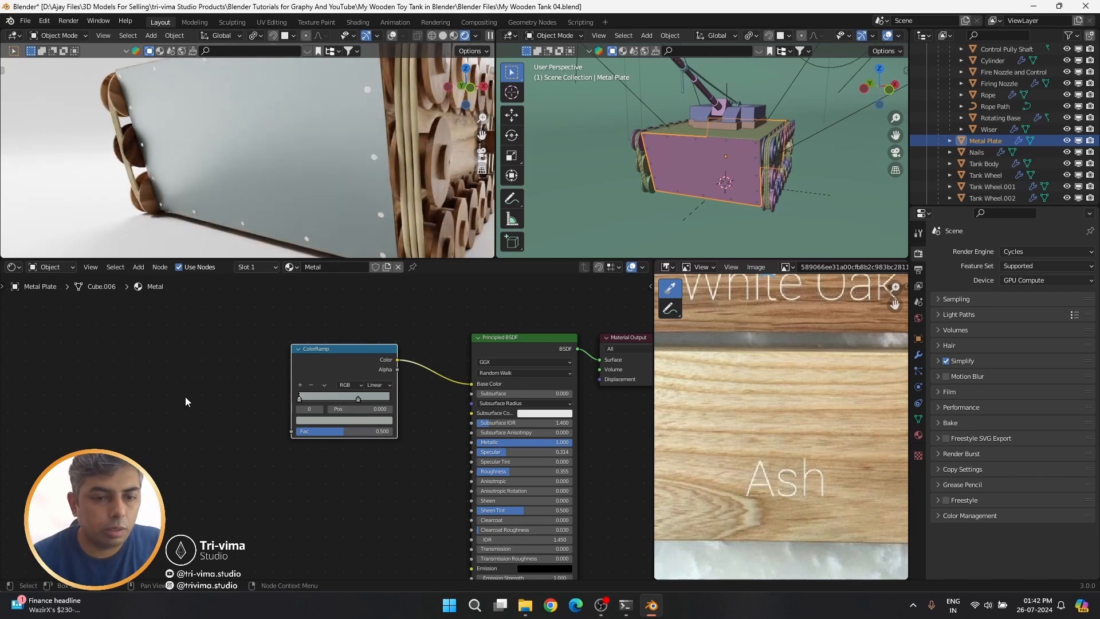
{"action": "key", "text": "ctrl+s"}
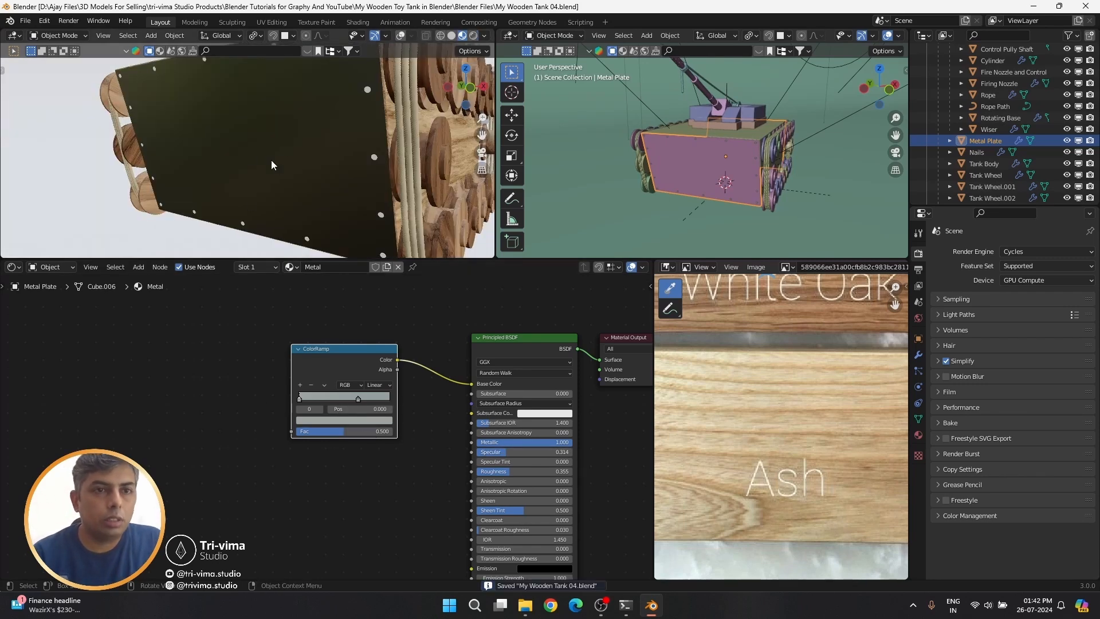
Add a Noise Texture node before the ColorRamp, with Mapping and Texture Coordinate nodes connected to it
{"action": "key", "text": "shift+a"}
{"action": "type", "text": "no"}
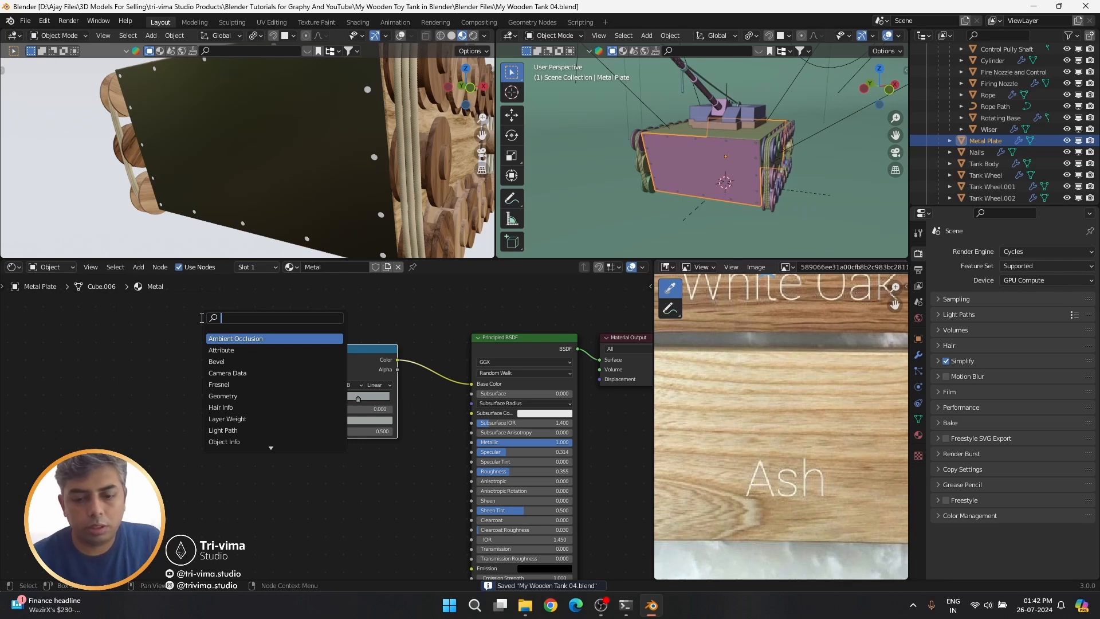
{"action": "key", "text": "Down"}
{"action": "key", "text": "Down"}
{"action": "key", "text": "Down"}
{"action": "key", "text": "Return"}
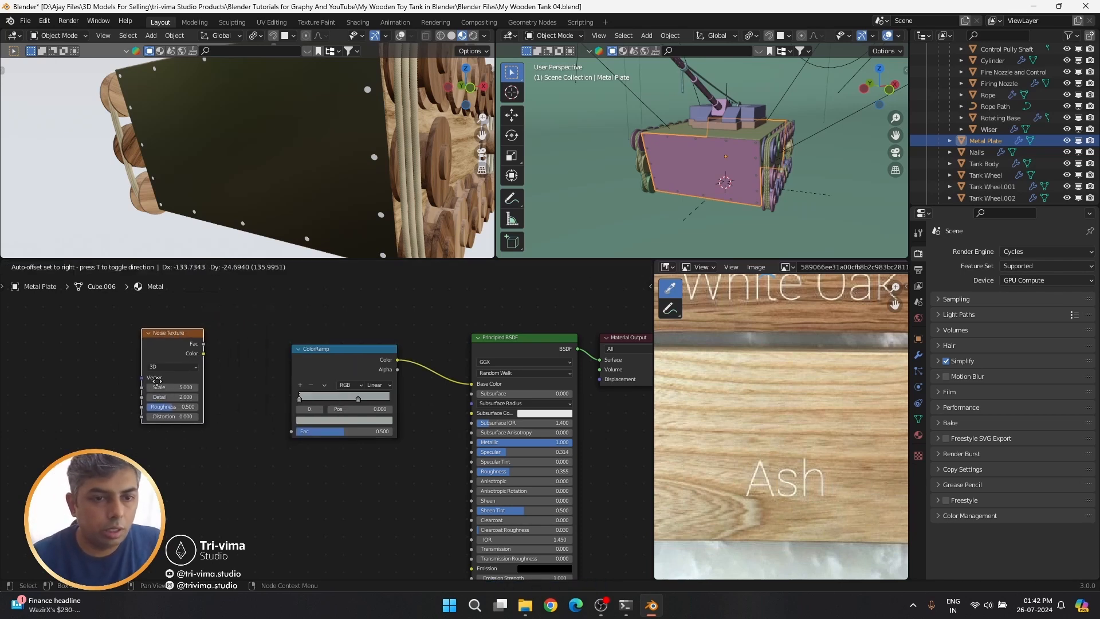
{"action": "left_click", "coordinate": [163, 399]}
{"action": "key", "text": "ctrl+t"}
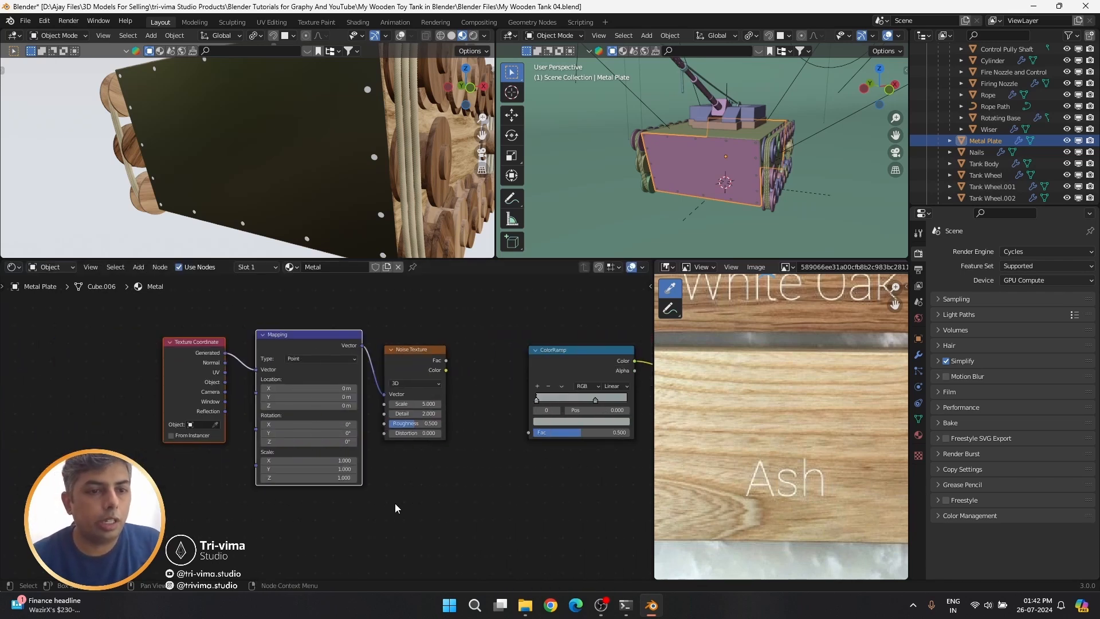
Feed the Mapping node with Object coordinates, connect the noise's Fac output to the ColorRamp's Fac, and save the file
{"action": "scroll", "coordinate": [244, 385], "scroll_direction": "left", "scroll_amount": 5, "text": "ctrl"}
{"action": "scroll", "coordinate": [369, 422], "scroll_direction": "right", "scroll_amount": 4, "text": "ctrl"}
{"action": "left_click_drag", "start_coordinate": [247, 362], "coordinate": [328, 433]}
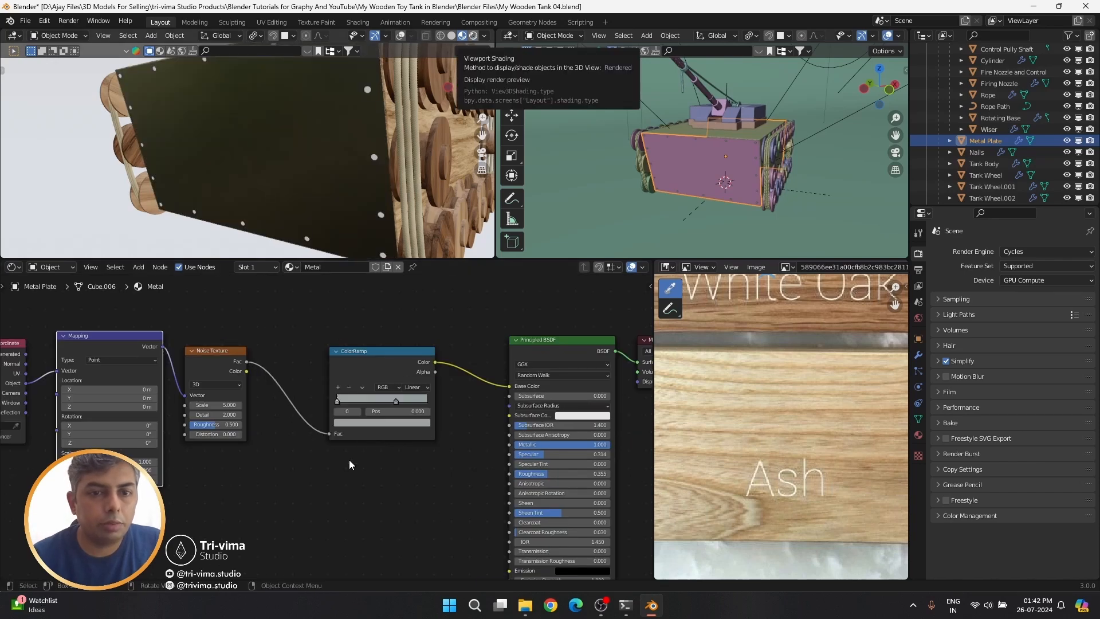
{"action": "key", "text": "ctrl+s"}
Move the ColorRamp's first stop to 0.364 and set the Noise Texture's Detail to 15 and Scale to 18.2
{"action": "left_click_drag", "start_coordinate": [337, 400], "coordinate": [372, 401]}
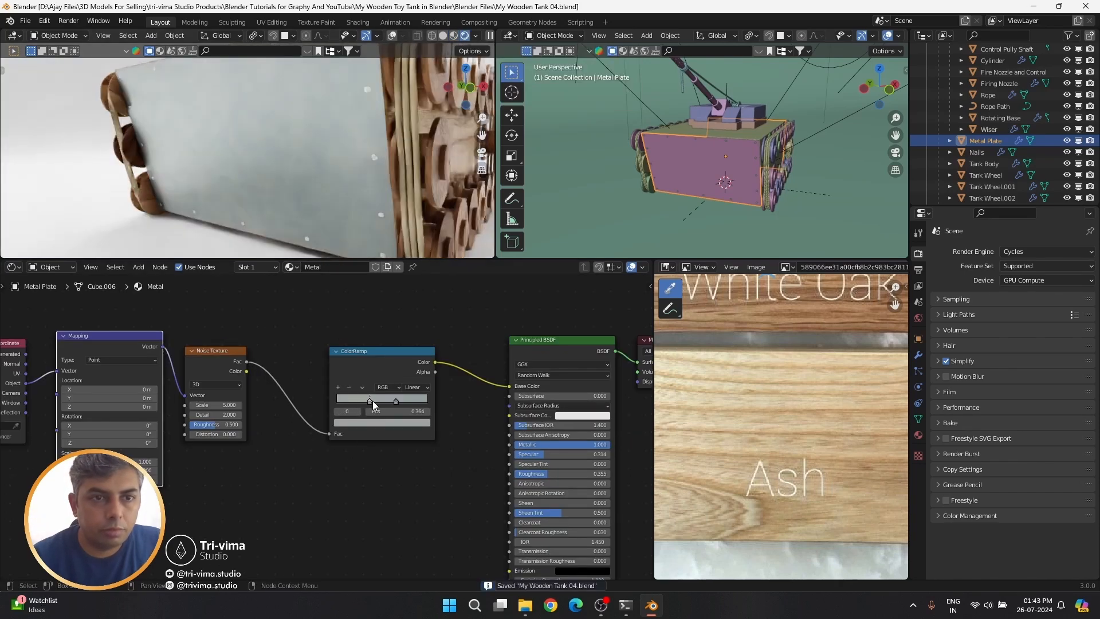
{"action": "left_click_drag", "start_coordinate": [215, 414], "coordinate": [298, 413]}
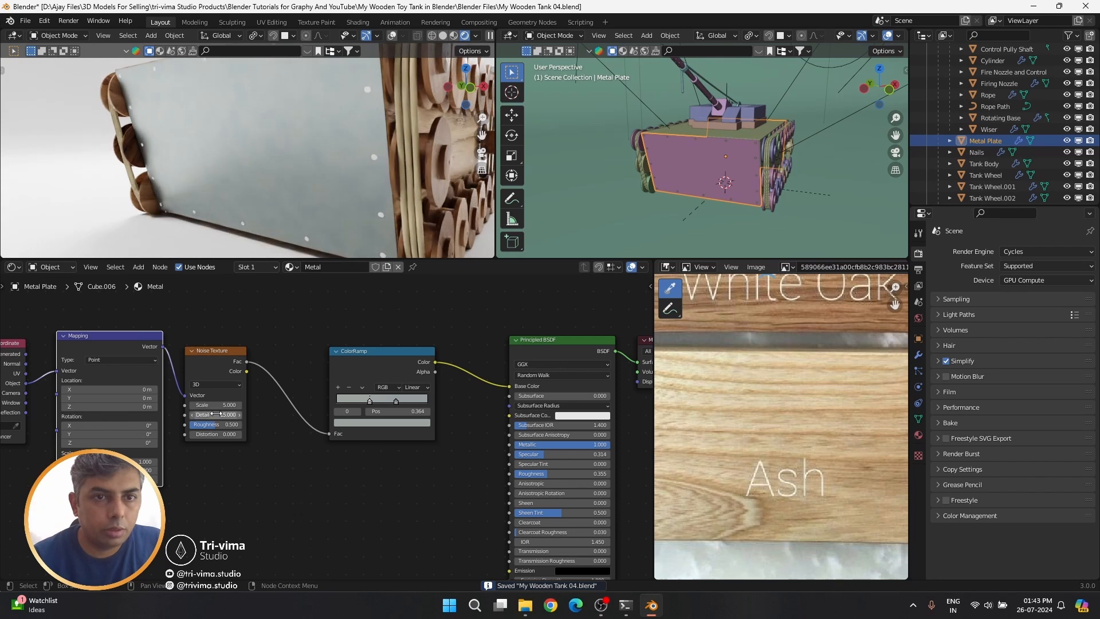
{"action": "left_click_drag", "start_coordinate": [215, 405], "coordinate": [252, 405]}
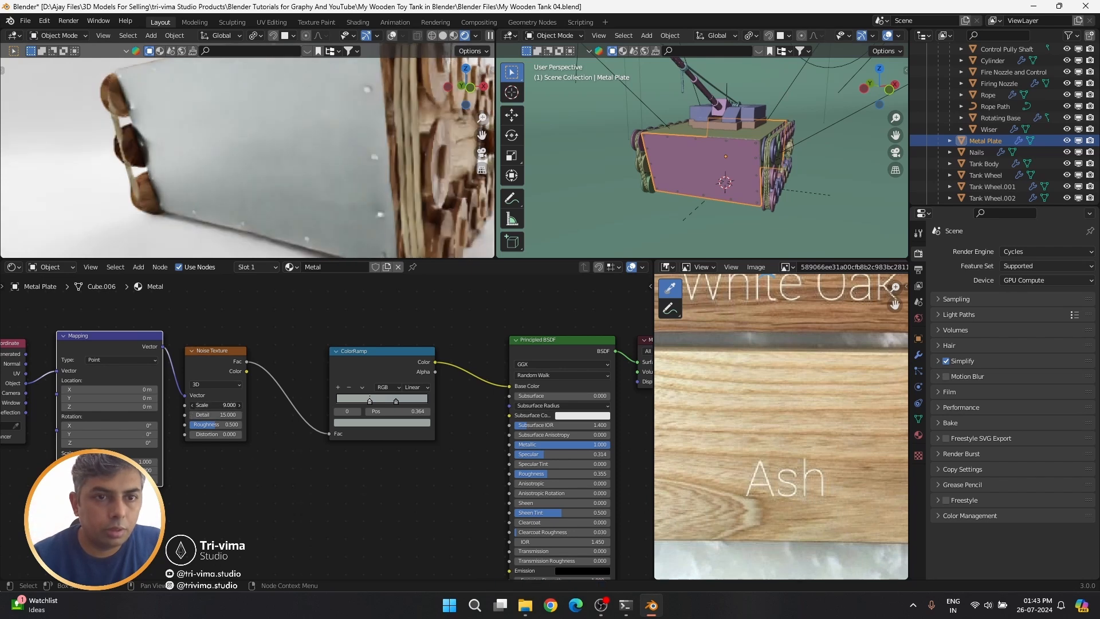
Set the colour value of the ColorRamp's second stop to 0.274
{"action": "left_click", "coordinate": [396, 401]}
{"action": "left_click", "coordinate": [387, 422]}
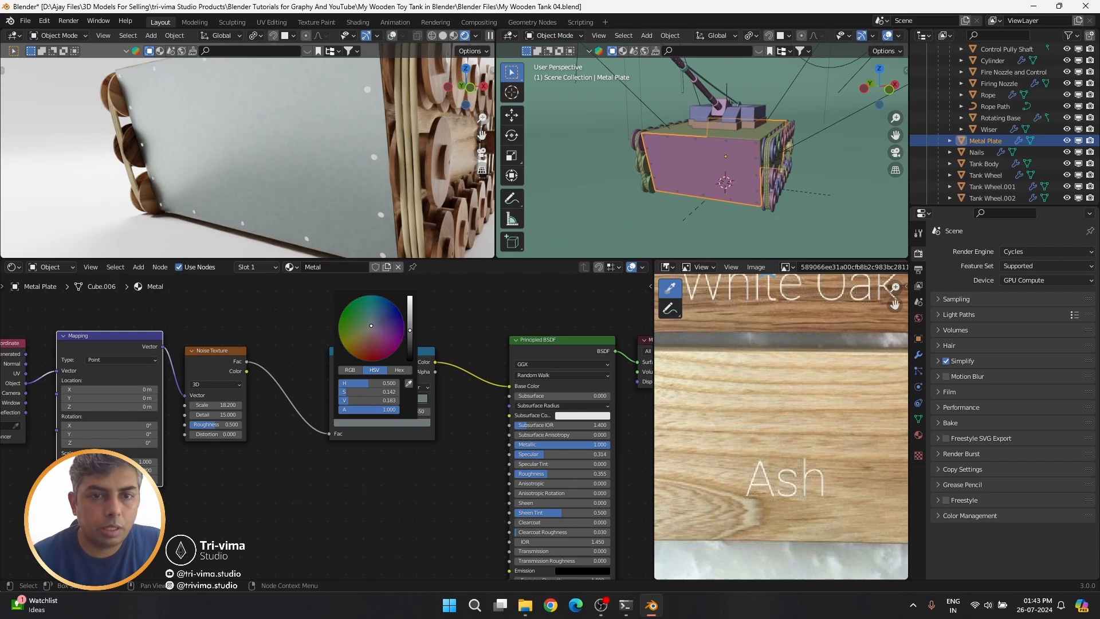
{"action": "left_click_drag", "start_coordinate": [409, 330], "coordinate": [409, 325]}
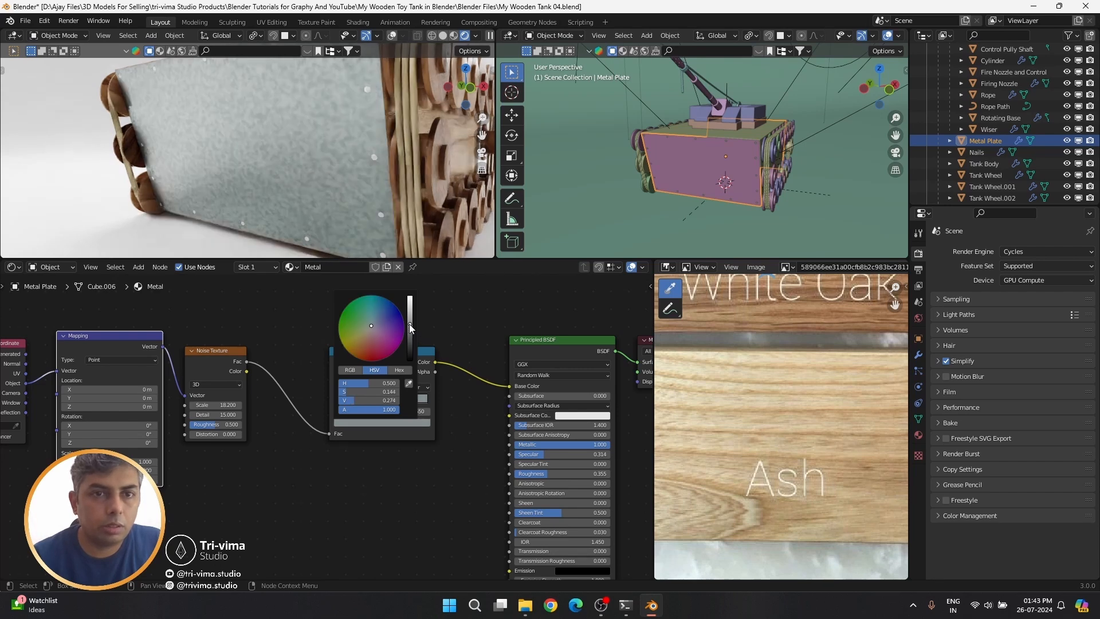
Set the noise Scale to 2.5, shift the ColorRamp's first stop and colour it with hue 0.425, saturation 0.081 and value 0.222
{"action": "left_click", "coordinate": [218, 405]}
{"action": "type", "text": "2.5"}
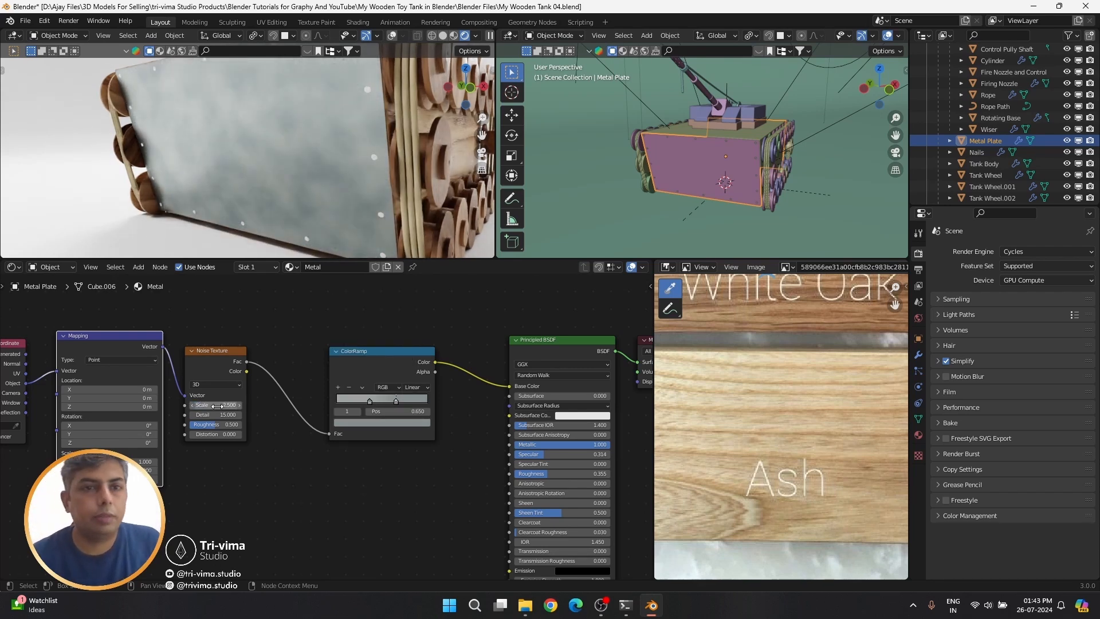
{"action": "key", "text": "Return"}
{"action": "left_click_drag", "start_coordinate": [370, 401], "coordinate": [384, 401]}
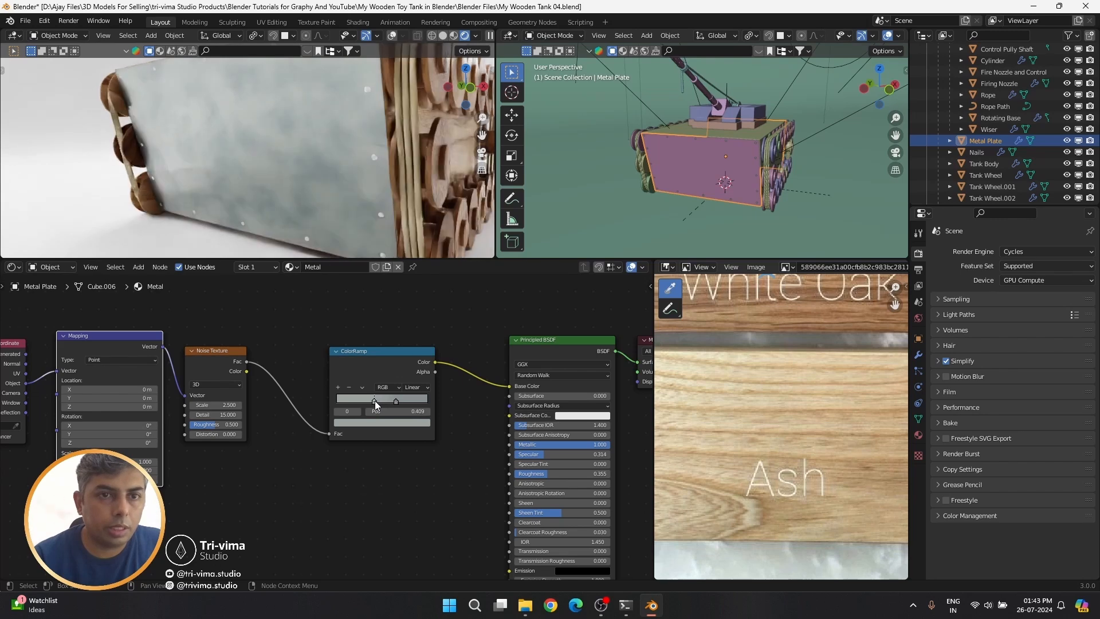
{"action": "left_click", "coordinate": [381, 422]}
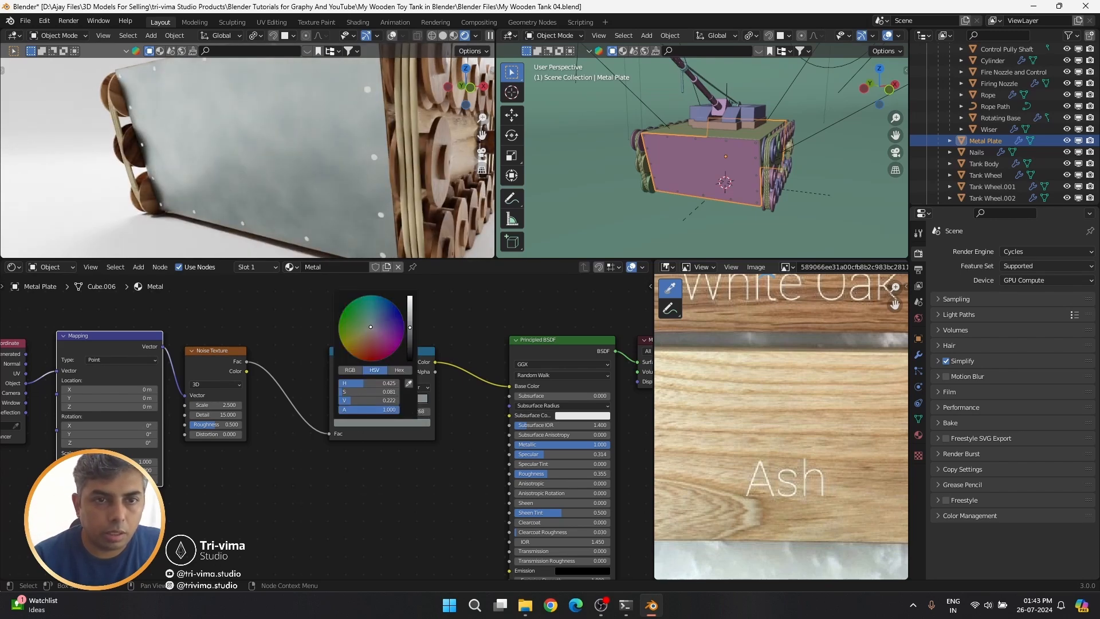
Lower the Metal material's Roughness to 0.086
{"action": "scroll", "coordinate": [314, 494], "scroll_direction": "down", "scroll_amount": 2}
{"action": "middle_click_drag", "start_coordinate": [273, 178], "coordinate": [291, 186]}
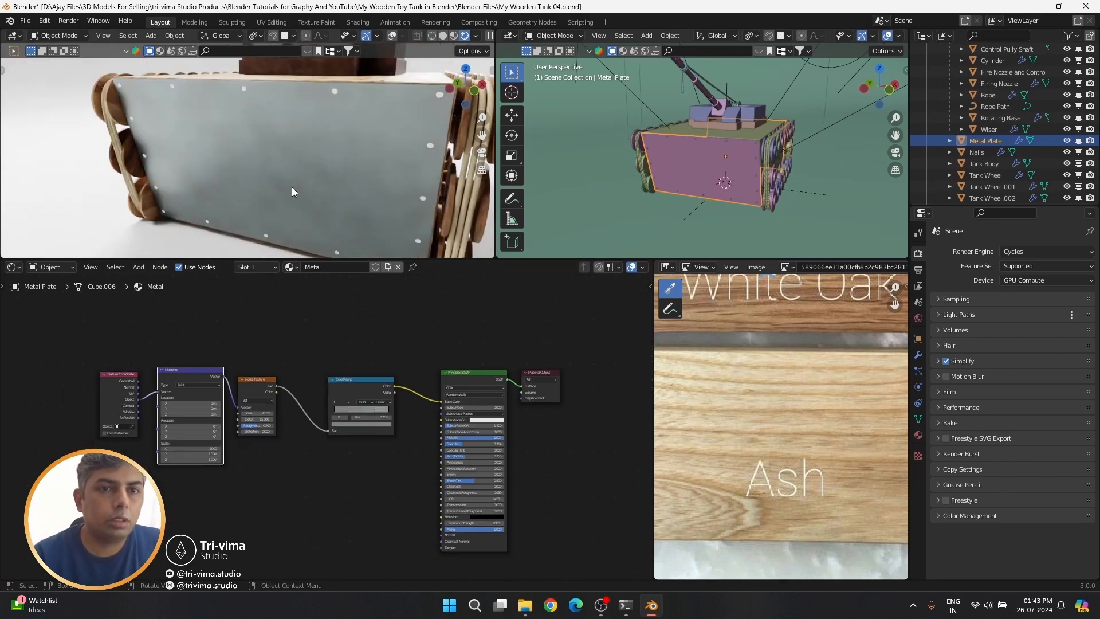
{"action": "scroll", "coordinate": [291, 187], "scroll_direction": "down", "scroll_amount": 3}
{"action": "left_click_drag", "start_coordinate": [469, 456], "coordinate": [449, 456]}
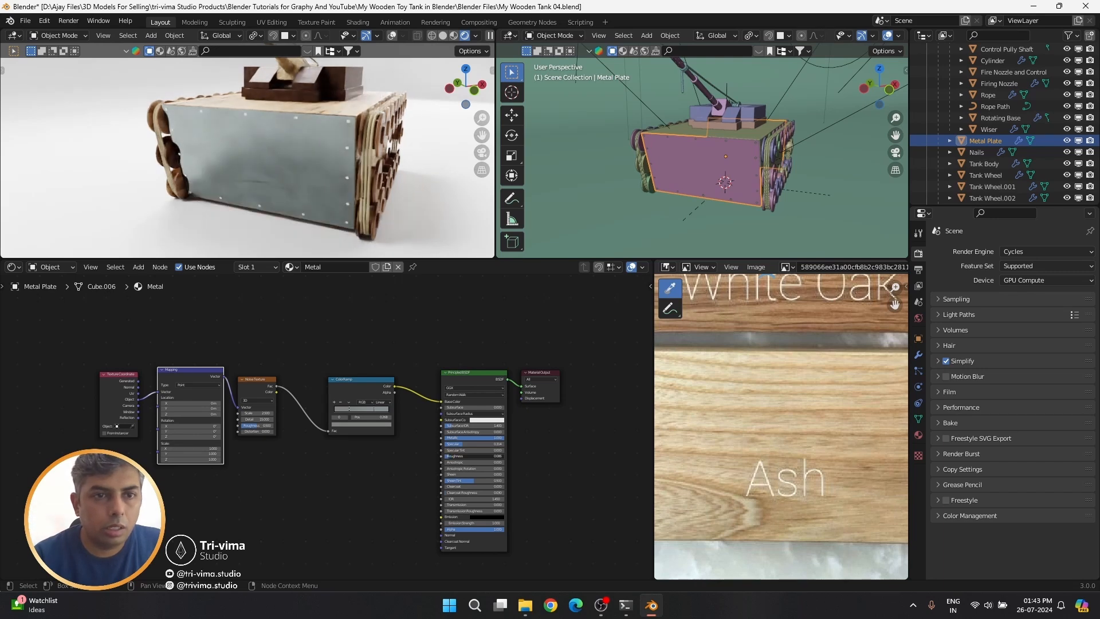
Set the Metal material's Specular to 0 and Roughness to 0.323, undoing the trial reduction of Metallic
{"action": "scroll", "coordinate": [337, 485], "scroll_direction": "up", "scroll_amount": 4}
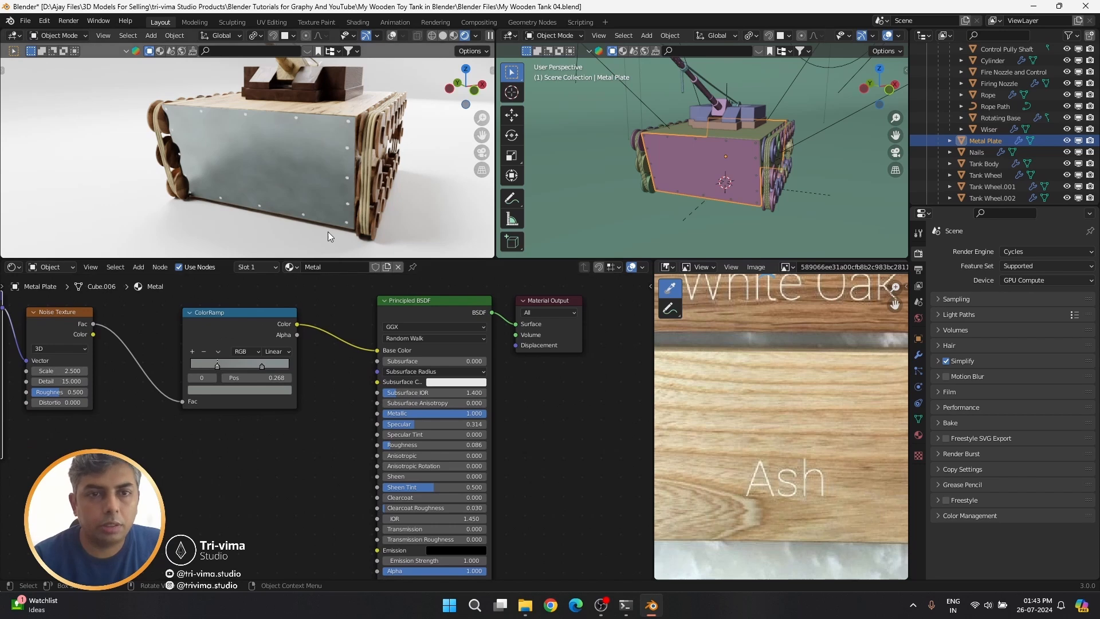
{"action": "middle_click_drag", "start_coordinate": [328, 231], "coordinate": [299, 214]}
{"action": "scroll", "coordinate": [388, 437], "scroll_direction": "up", "scroll_amount": 3}
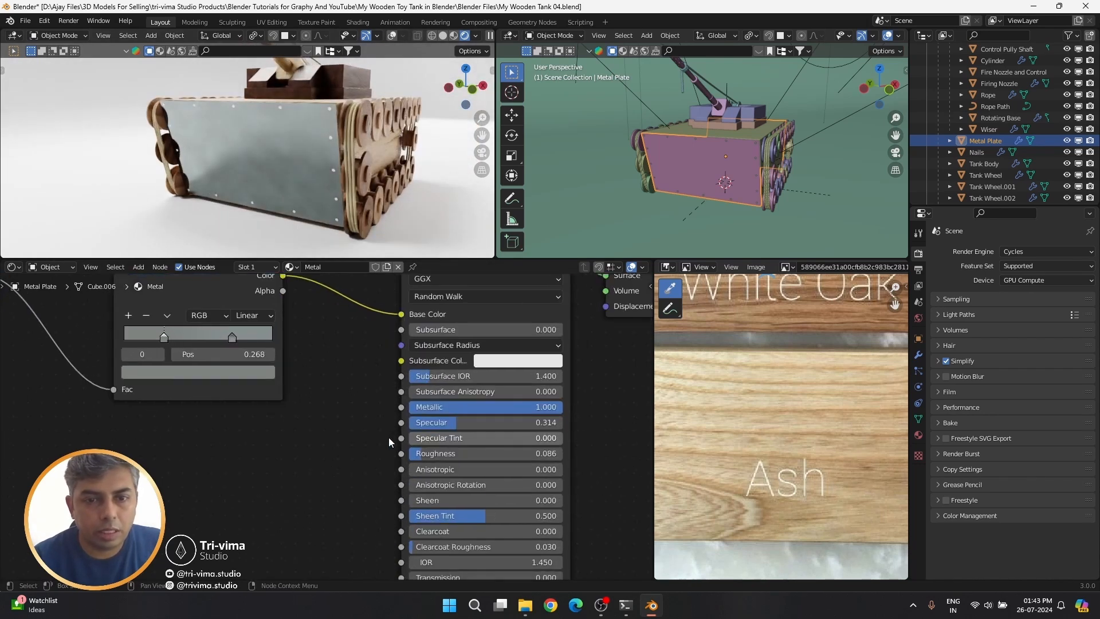
{"action": "left_click_drag", "start_coordinate": [425, 426], "coordinate": [355, 453]}
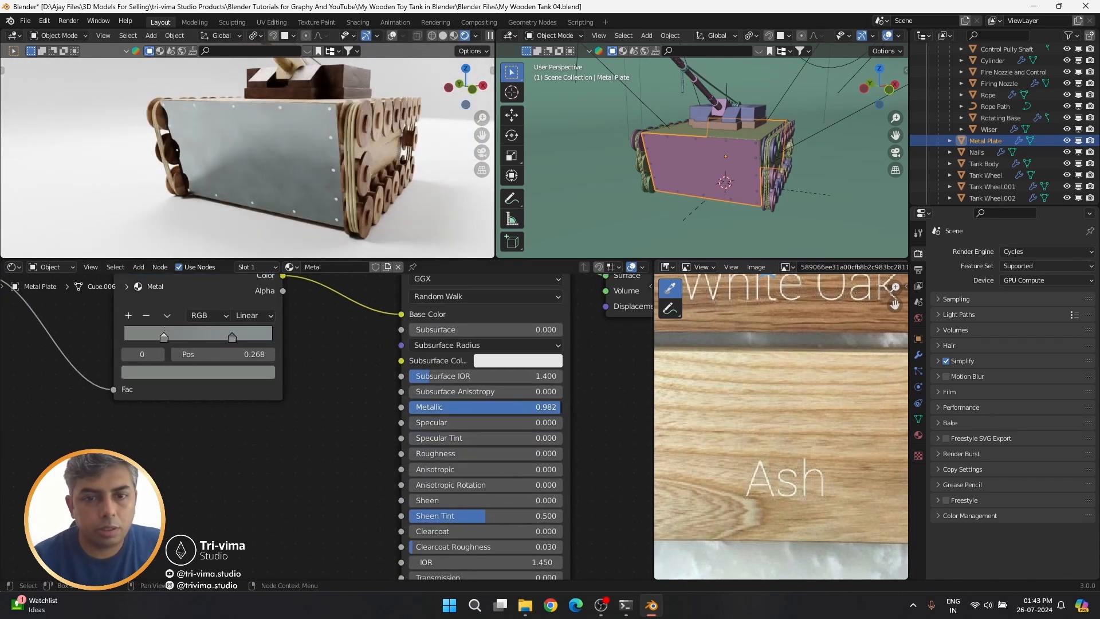
{"action": "left_click_drag", "start_coordinate": [486, 407], "coordinate": [432, 406]}
{"action": "key", "text": "ctrl+z"}
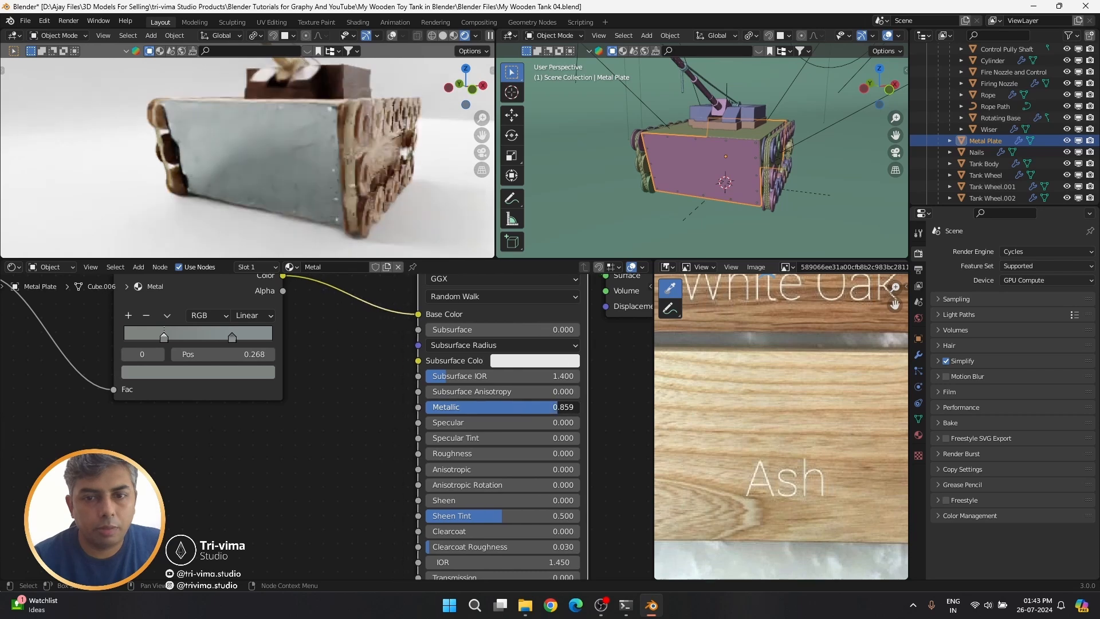
{"action": "left_click_drag", "start_coordinate": [451, 453], "coordinate": [476, 453]}
{"action": "middle_click_drag", "start_coordinate": [475, 453], "coordinate": [435, 527]}
Darken the ColorRamp's second stop to a value of 0.162 and reduce its saturation
{"action": "left_click", "coordinate": [222, 407]}
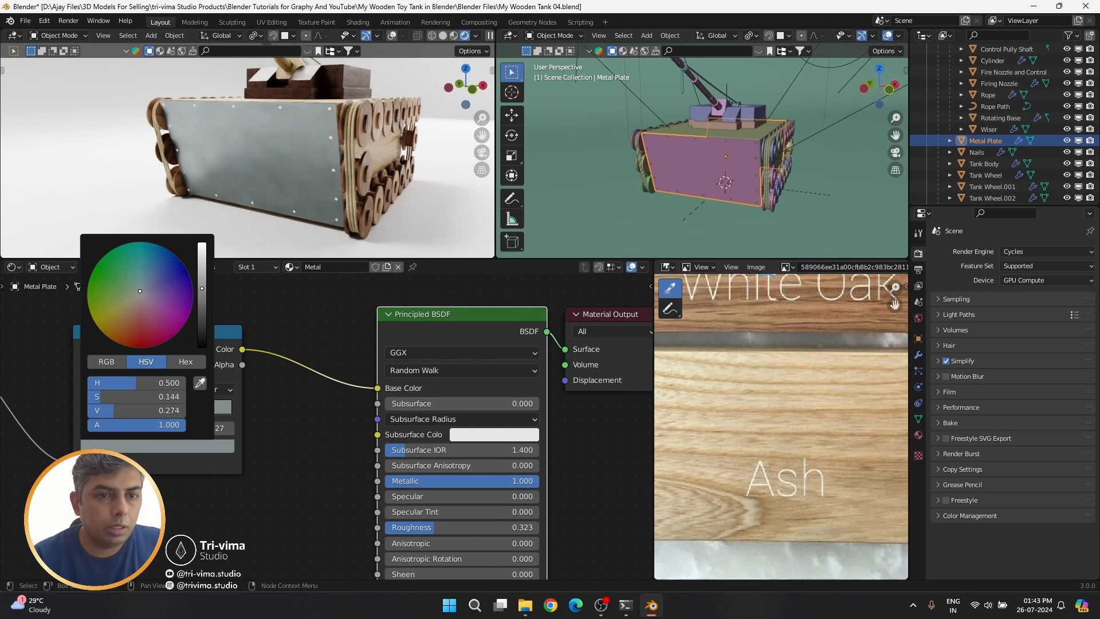
{"action": "left_click_drag", "start_coordinate": [202, 288], "coordinate": [201, 303]}
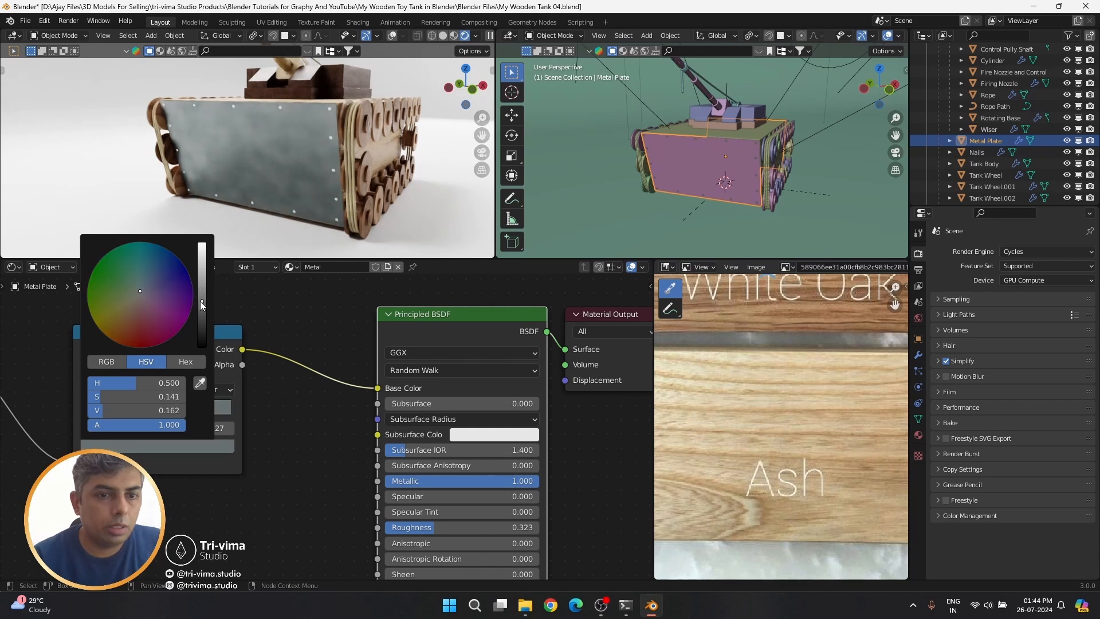
{"action": "left_click_drag", "start_coordinate": [122, 397], "coordinate": [101, 395]}
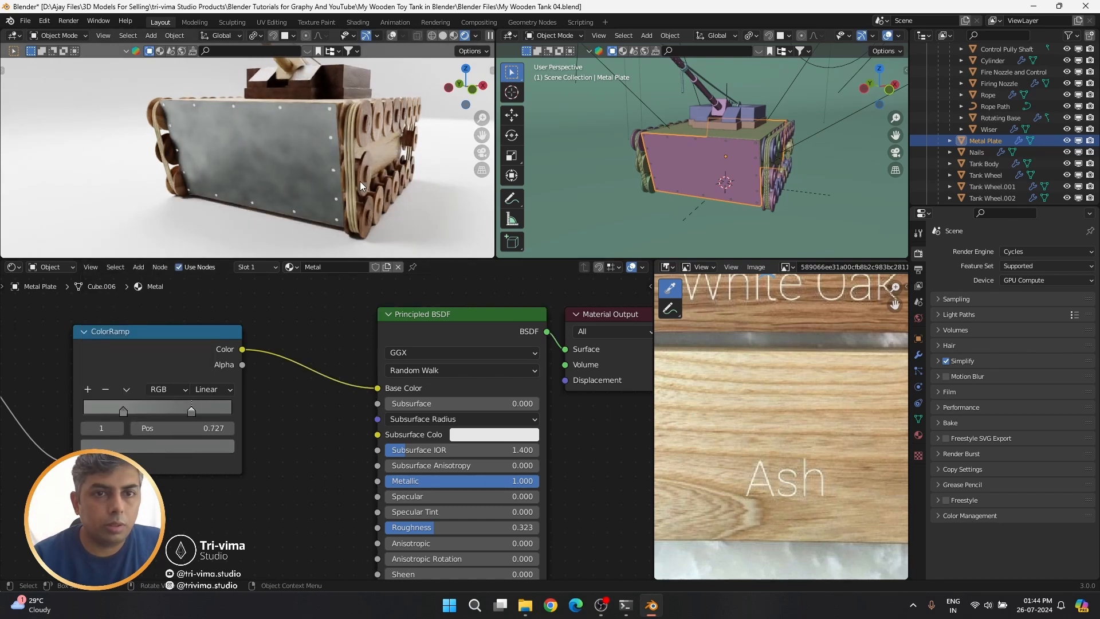
Save the file, then create a new material named Nails & Bolts on the Nails object
{"action": "middle_click_drag", "start_coordinate": [359, 181], "coordinate": [428, 224]}
{"action": "left_click", "coordinate": [431, 229]}
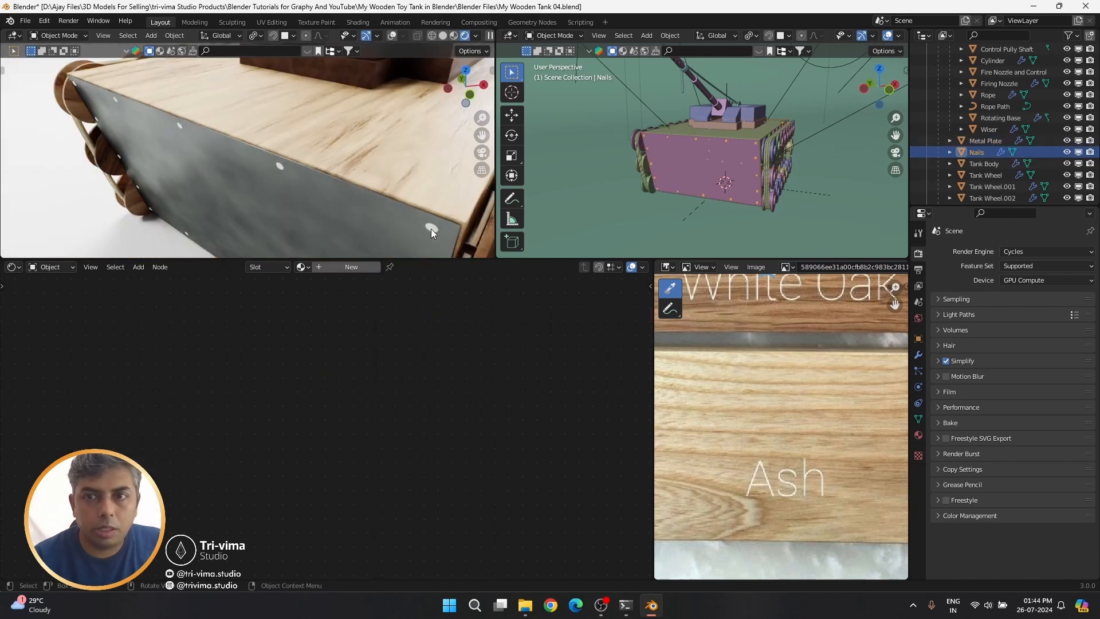
{"action": "key", "text": "ctrl+s"}
{"action": "left_click", "coordinate": [348, 268]}
{"action": "double_click", "coordinate": [349, 268]}
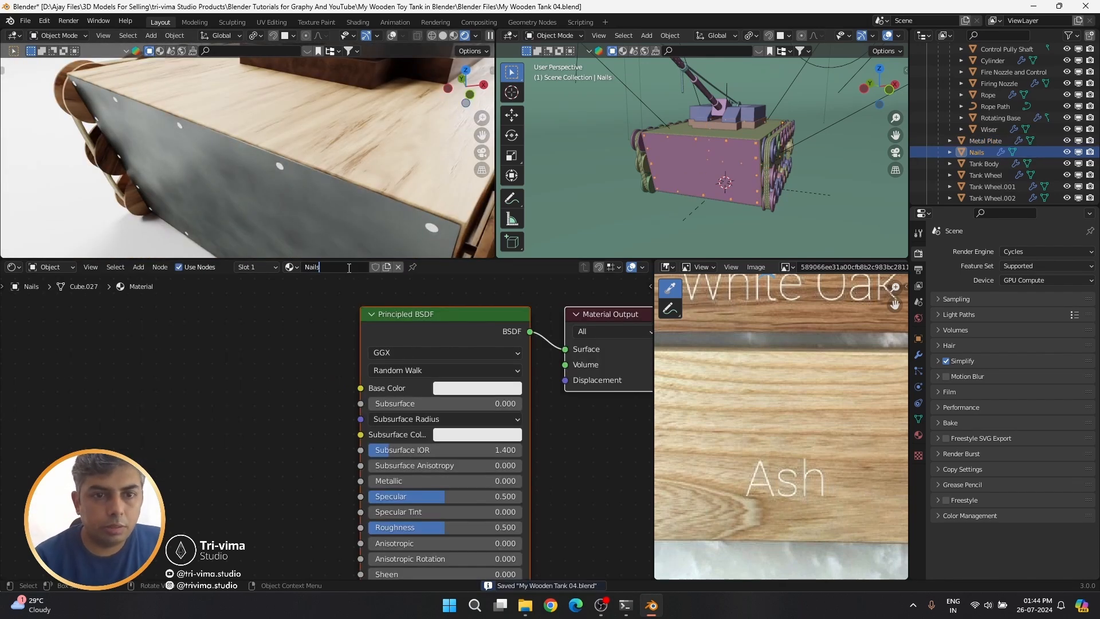
{"action": "type", "text": "Nails & Bolts"}
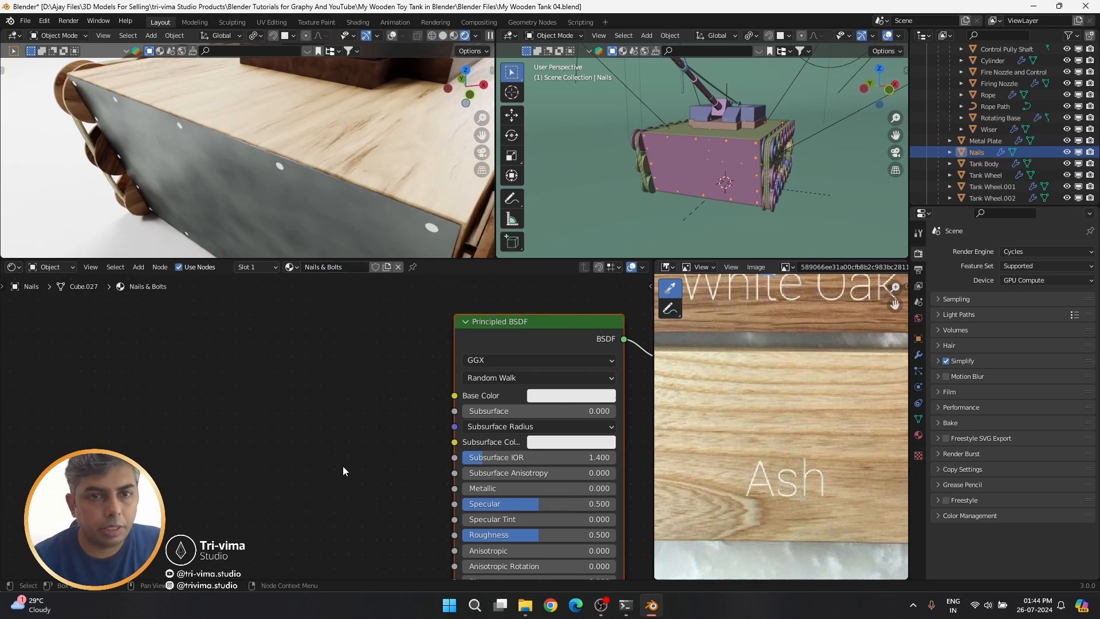
Copy the Metal material's coordinate, mapping, noise and ColorRamp nodes into Nails & Bolts, and connect the ramp's Color to Base Color
{"action": "scroll", "coordinate": [368, 410], "scroll_direction": "down", "scroll_amount": 2}
{"action": "scroll", "coordinate": [368, 410], "scroll_direction": "down", "scroll_amount": 3}
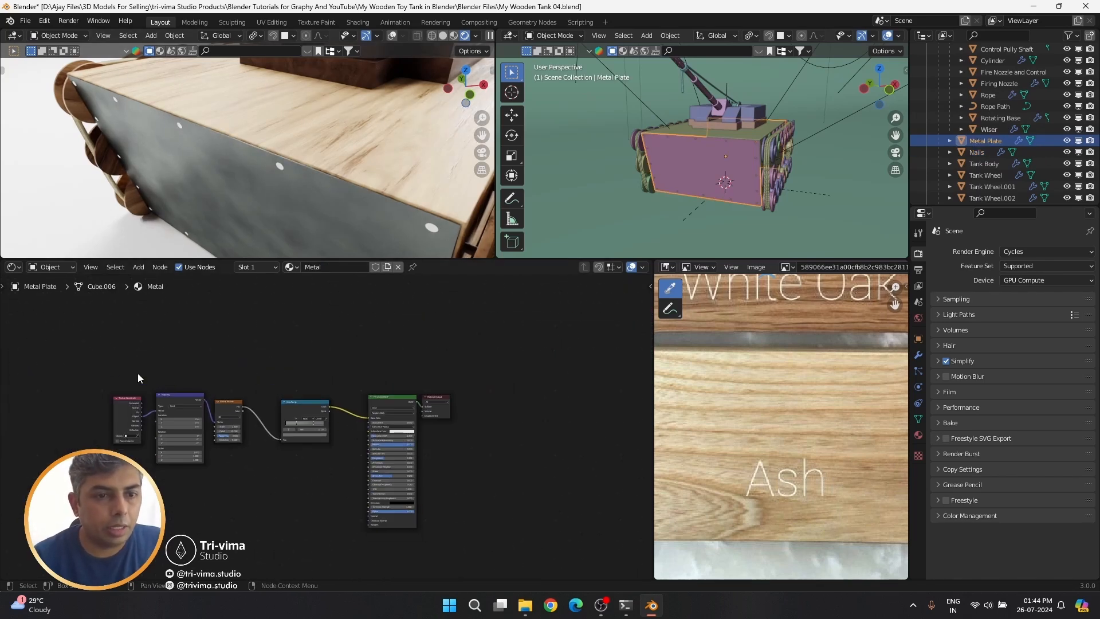
{"action": "left_click_drag", "start_coordinate": [137, 373], "coordinate": [343, 482]}
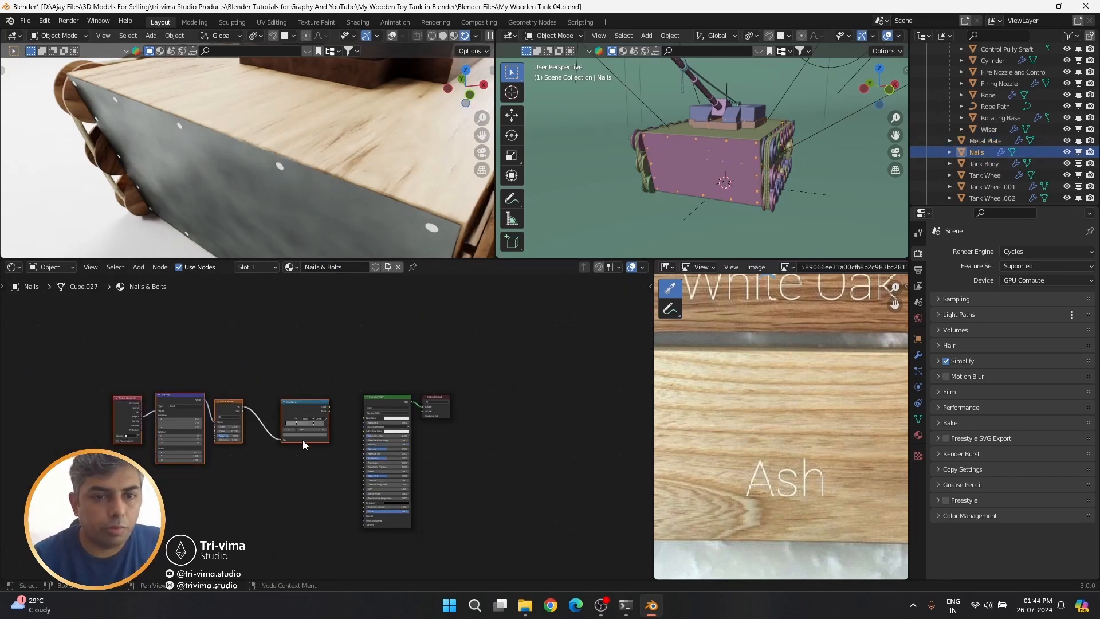
{"action": "scroll", "coordinate": [303, 440], "scroll_direction": "up", "scroll_amount": 2}
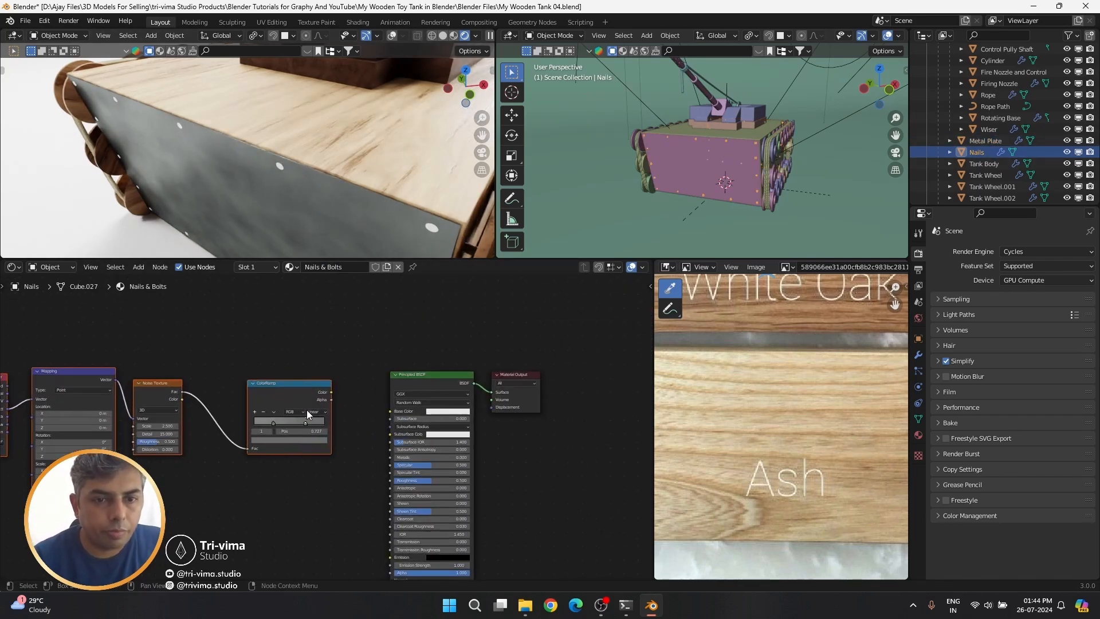
{"action": "left_click_drag", "start_coordinate": [330, 392], "coordinate": [391, 410]}
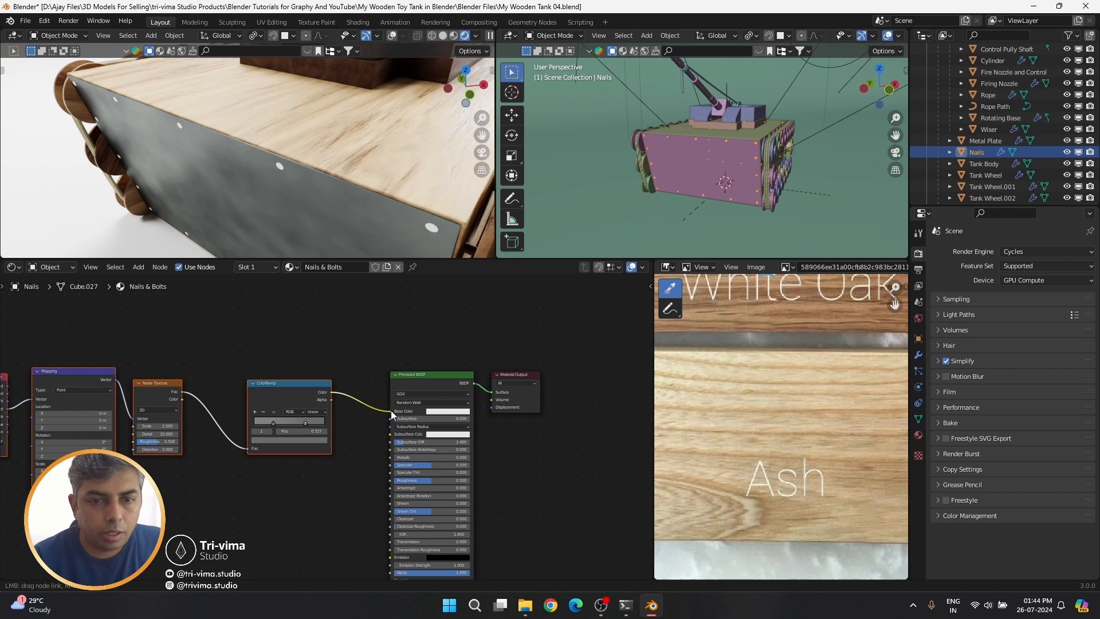
Set the Nails & Bolts material's Metallic to 1, Specular to 0 and Roughness to 0.095
{"action": "left_click_drag", "start_coordinate": [424, 457], "coordinate": [399, 480]}
{"action": "left_click", "coordinate": [419, 473]}
{"action": "key", "text": "Return"}
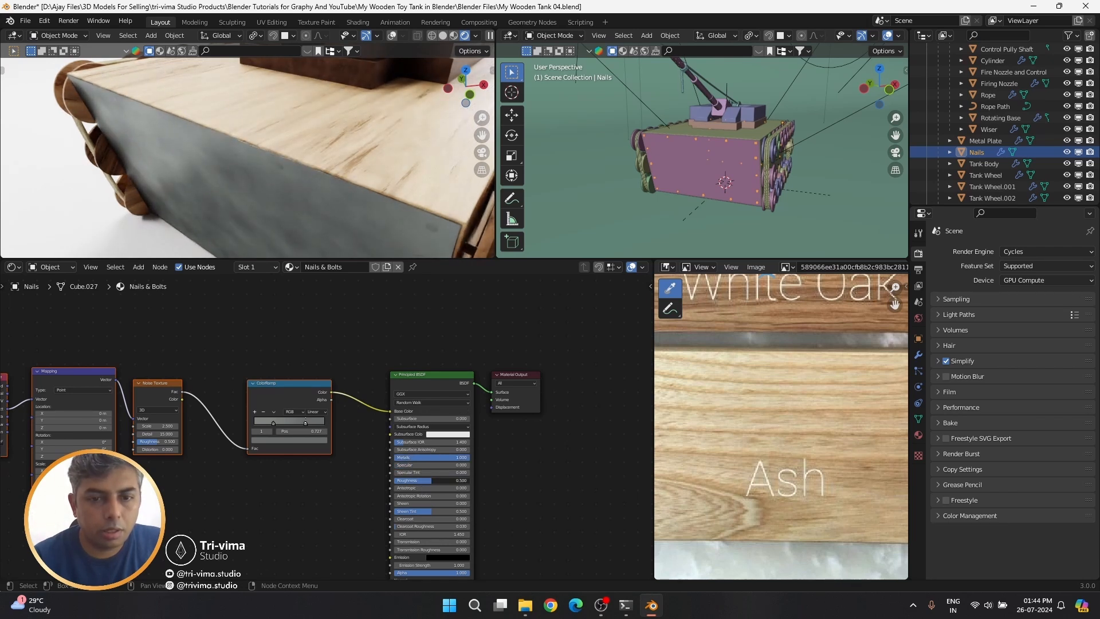
Darken the second stop of the Nails & Bolts ColorRamp to near black with a value of 0.013
{"action": "scroll", "coordinate": [309, 487], "scroll_direction": "up", "scroll_amount": 2}
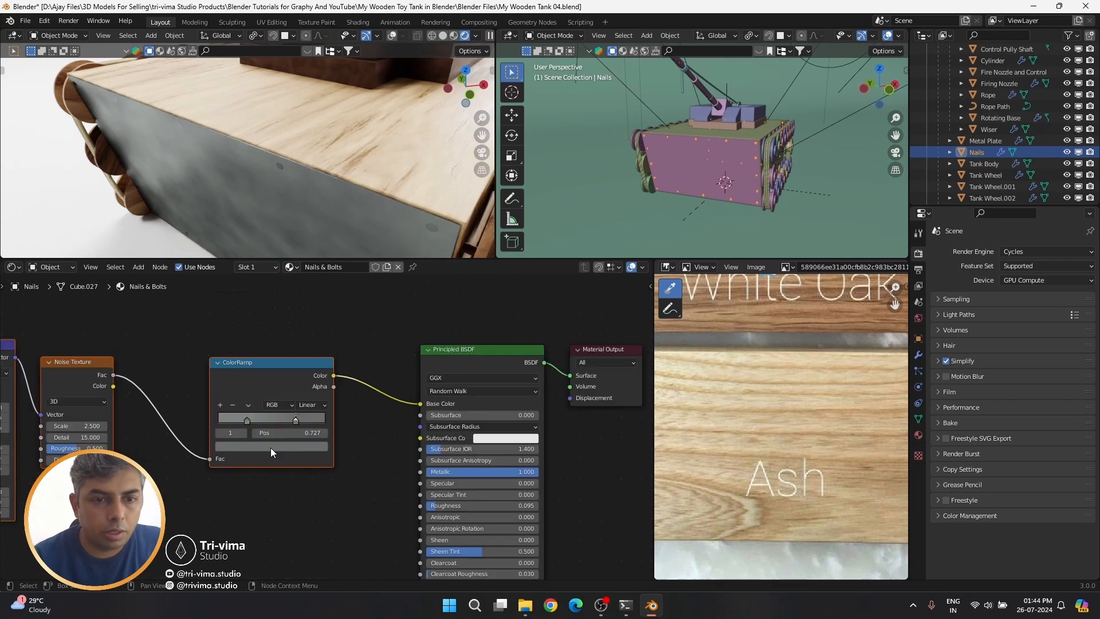
{"action": "left_click", "coordinate": [270, 447]}
{"action": "left_click_drag", "start_coordinate": [263, 421], "coordinate": [244, 421]}
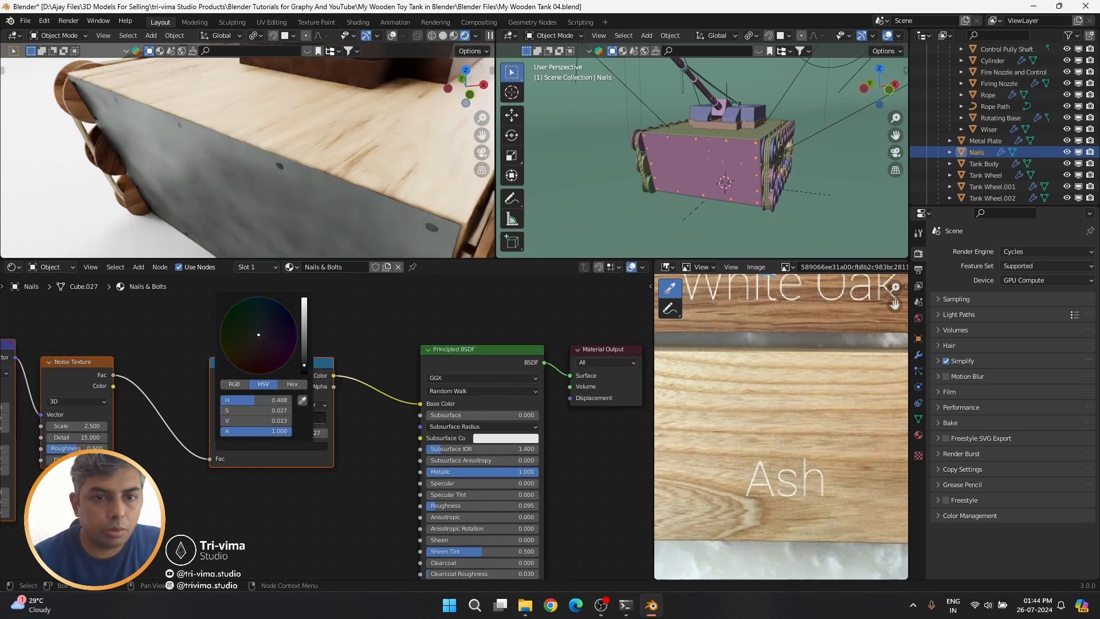
Tint the first stop of the Nails & Bolts ColorRamp brownish grey with hue 0.109, saturation 0.245 and value 0.127
{"action": "left_click", "coordinate": [246, 421]}
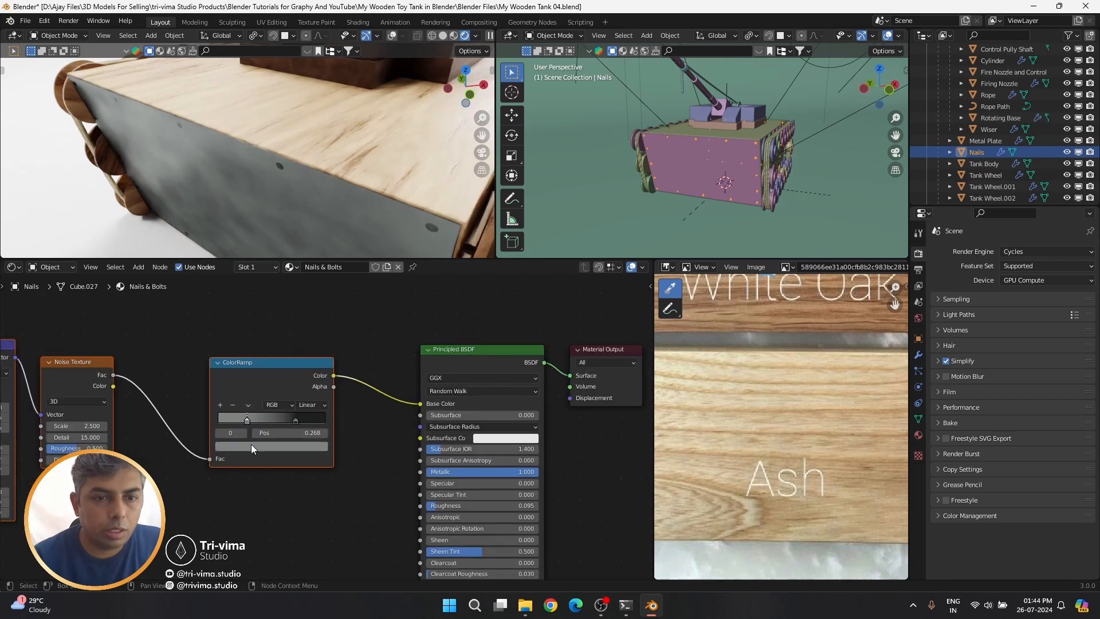
{"action": "left_click", "coordinate": [251, 446]}
{"action": "left_click", "coordinate": [256, 337]}
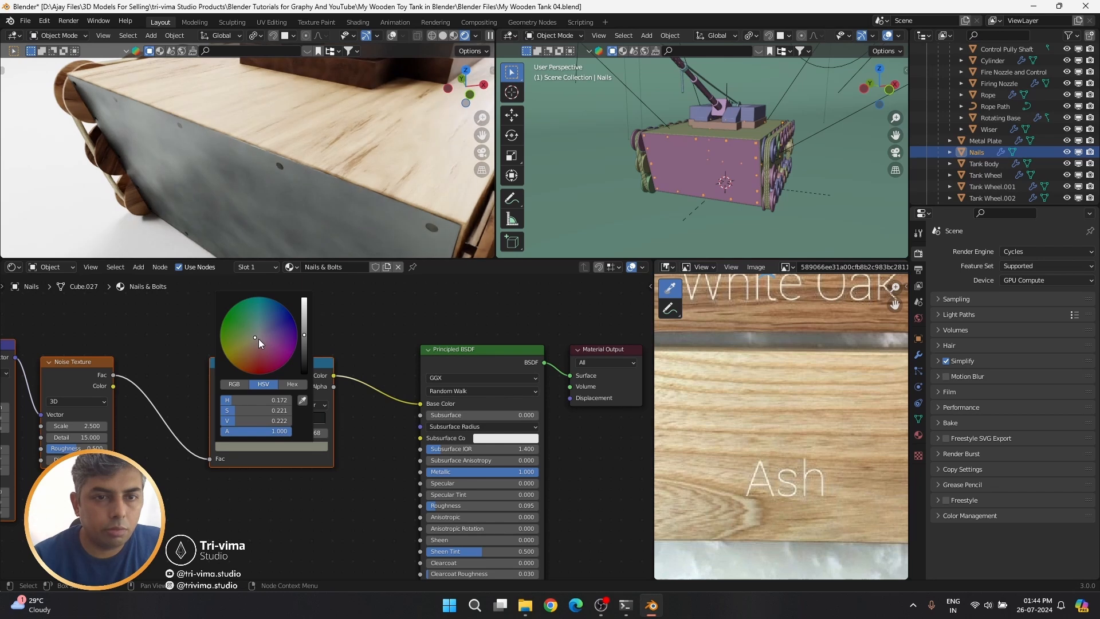
{"action": "left_click", "coordinate": [256, 339]}
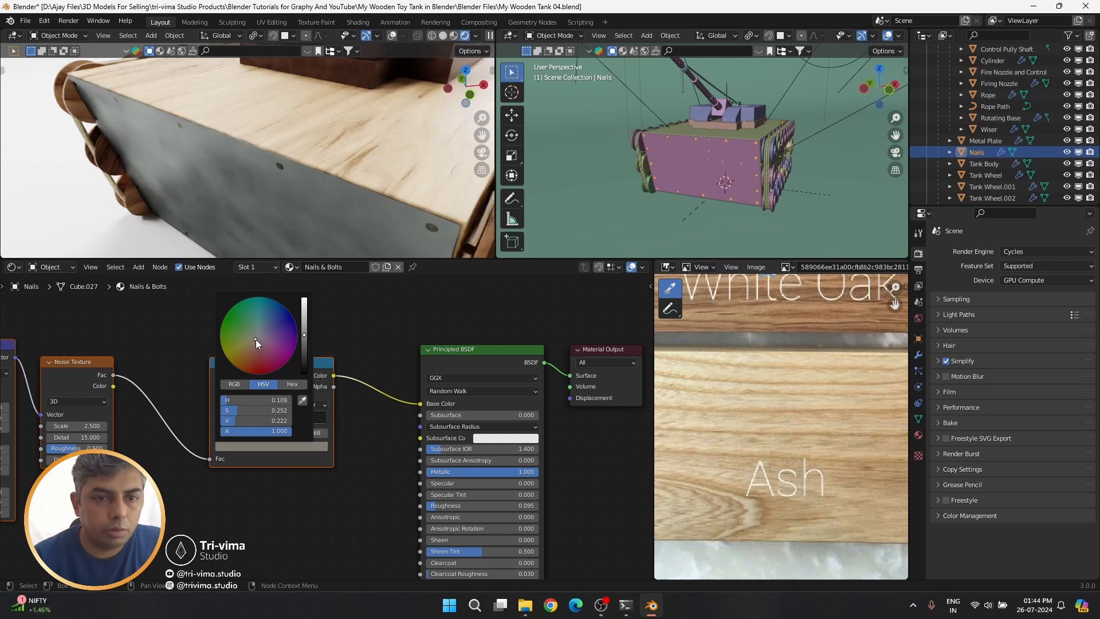
{"action": "left_click", "coordinate": [304, 343]}
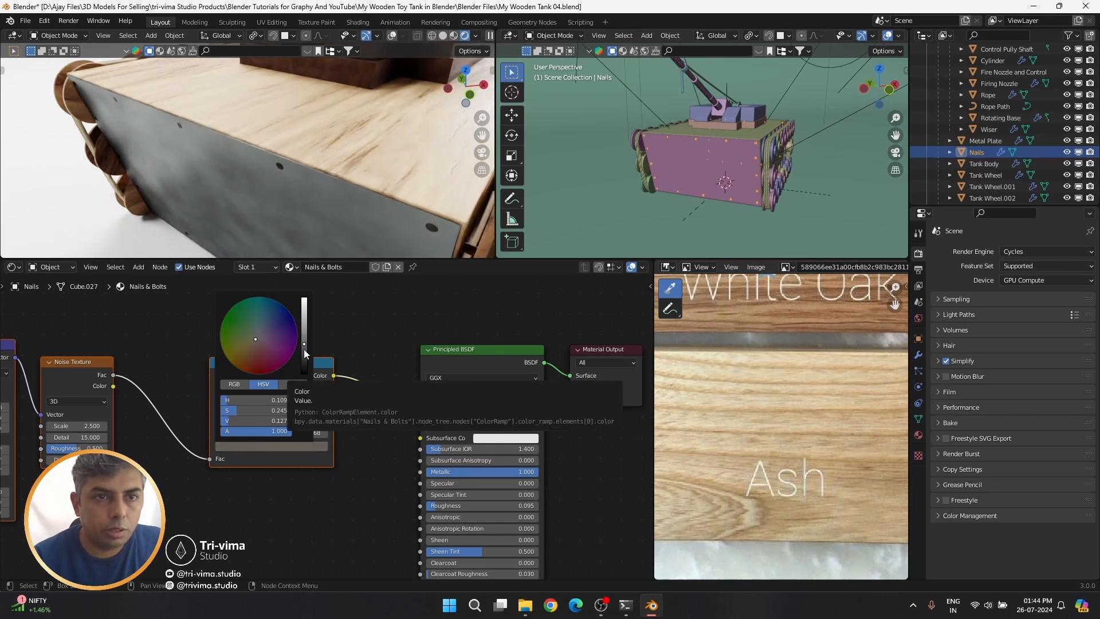
Set the Nails & Bolts material's Specular to 0.227
{"action": "left_click_drag", "start_coordinate": [441, 483], "coordinate": [475, 483]}
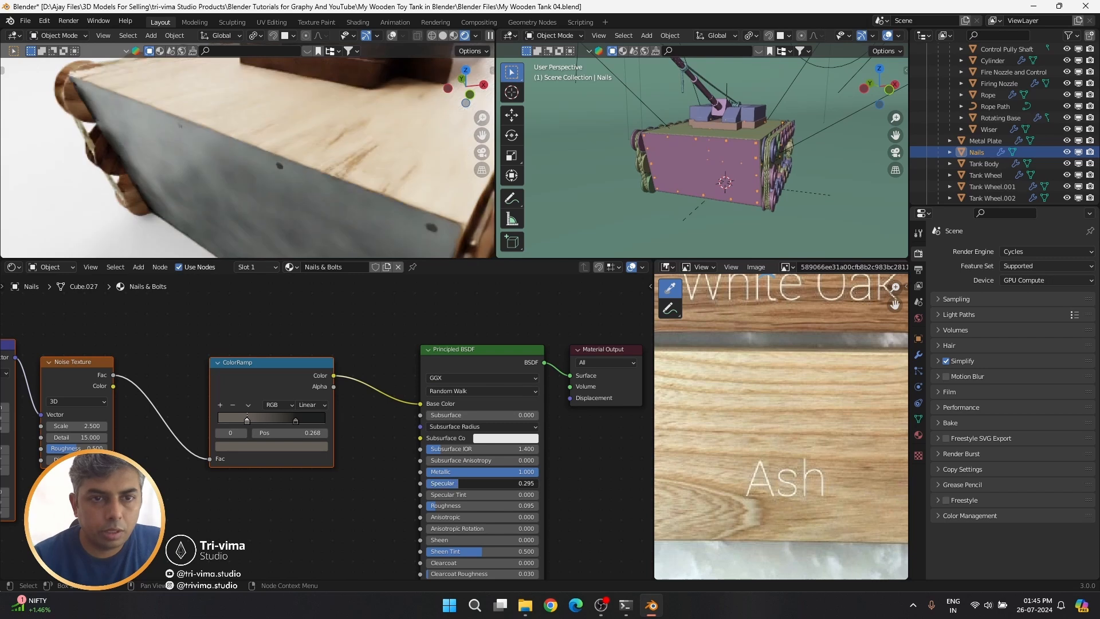
{"action": "scroll", "coordinate": [325, 224], "scroll_direction": "up", "scroll_amount": 3}
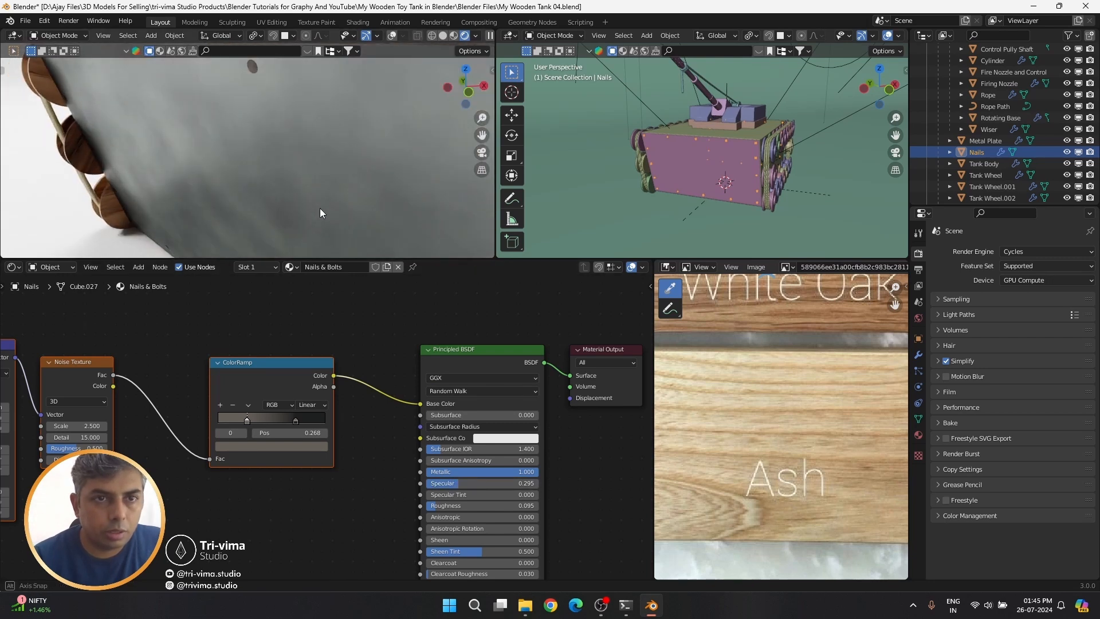
{"action": "left_click", "coordinate": [449, 485]}
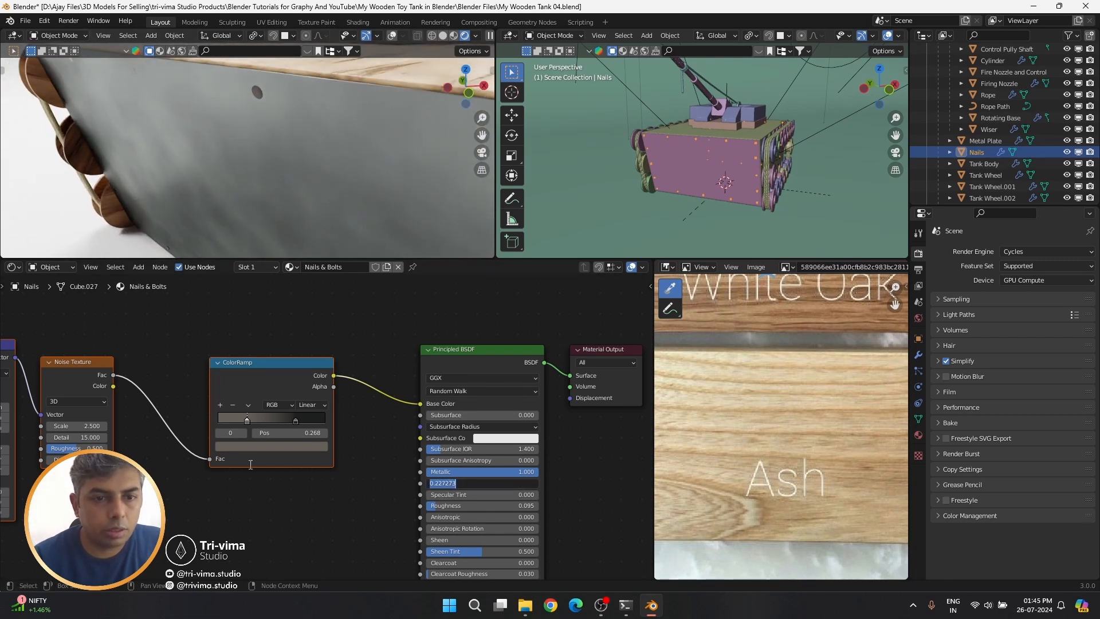
{"action": "key", "text": "Return"}
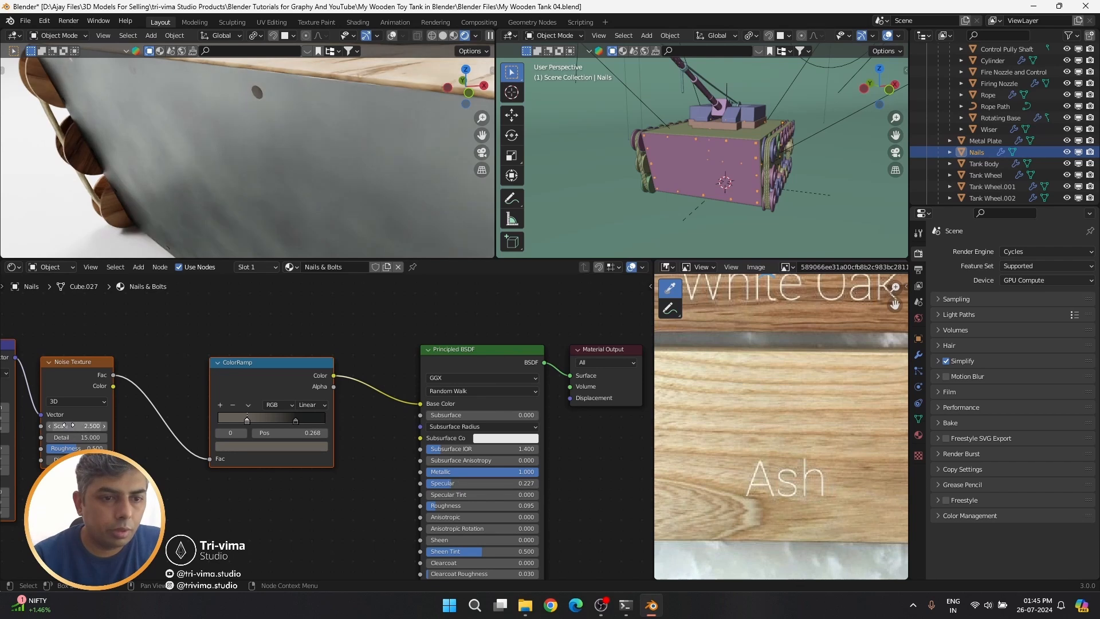
Set the Noise Texture's Scale to 50 in the Nails & Bolts material
{"action": "left_click_drag", "start_coordinate": [75, 426], "coordinate": [206, 426]}
{"action": "left_click_drag", "start_coordinate": [77, 425], "coordinate": [46, 425]}
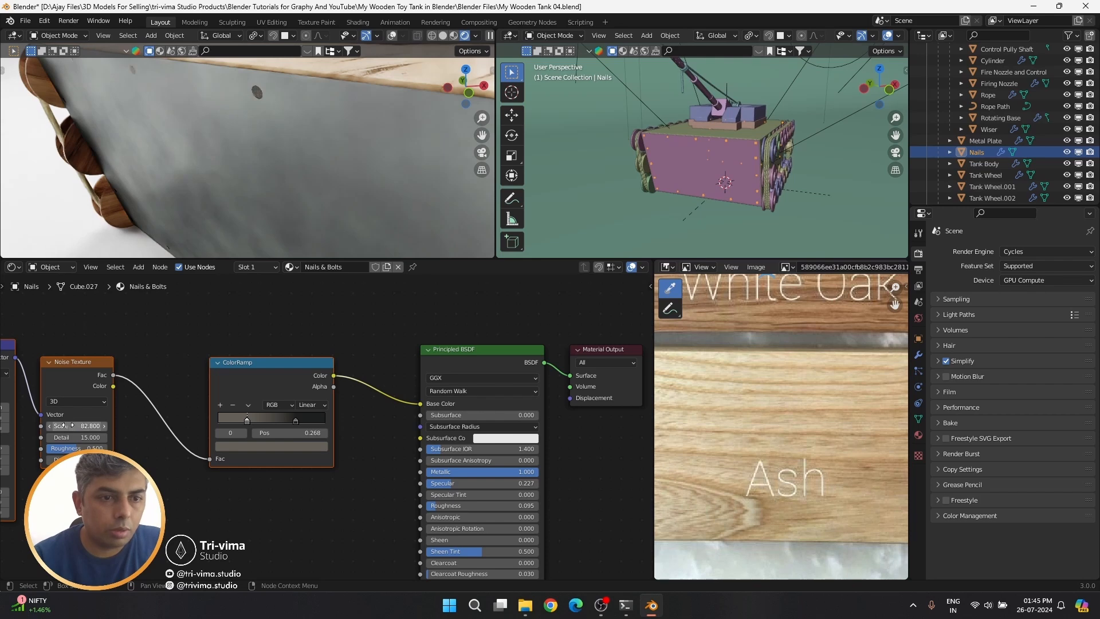
{"action": "left_click", "coordinate": [69, 425]}
{"action": "key", "text": "Return"}
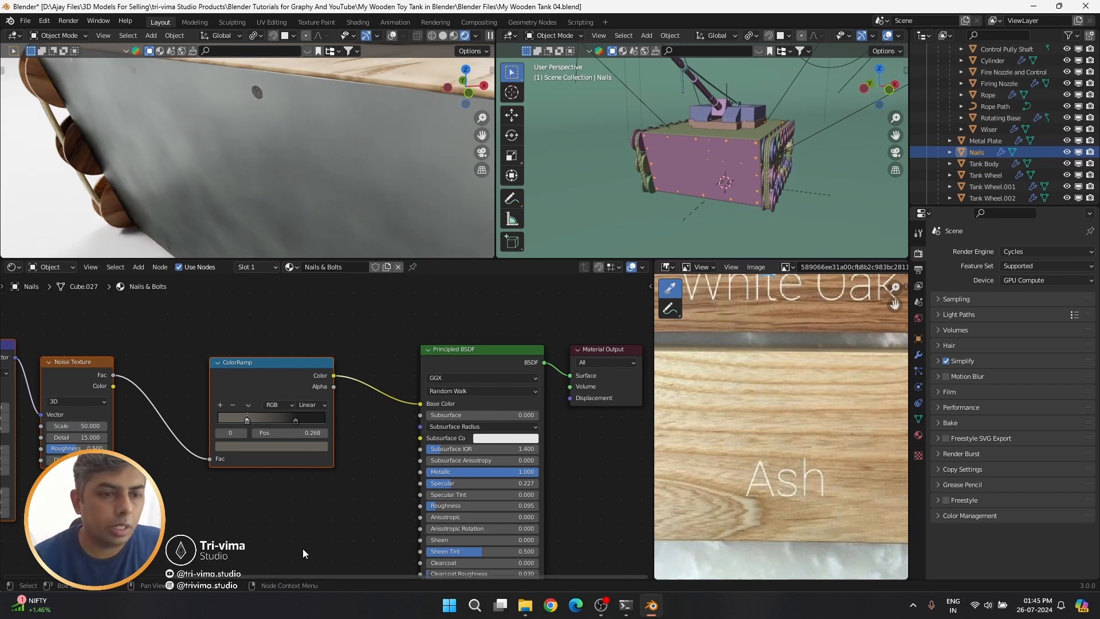
Assign the Nails & Bolts material to the round washer in the rotating base's recess
{"action": "middle_click_drag", "start_coordinate": [302, 548], "coordinate": [127, 593]}
{"action": "middle_click_drag", "start_coordinate": [269, 225], "coordinate": [267, 88]}
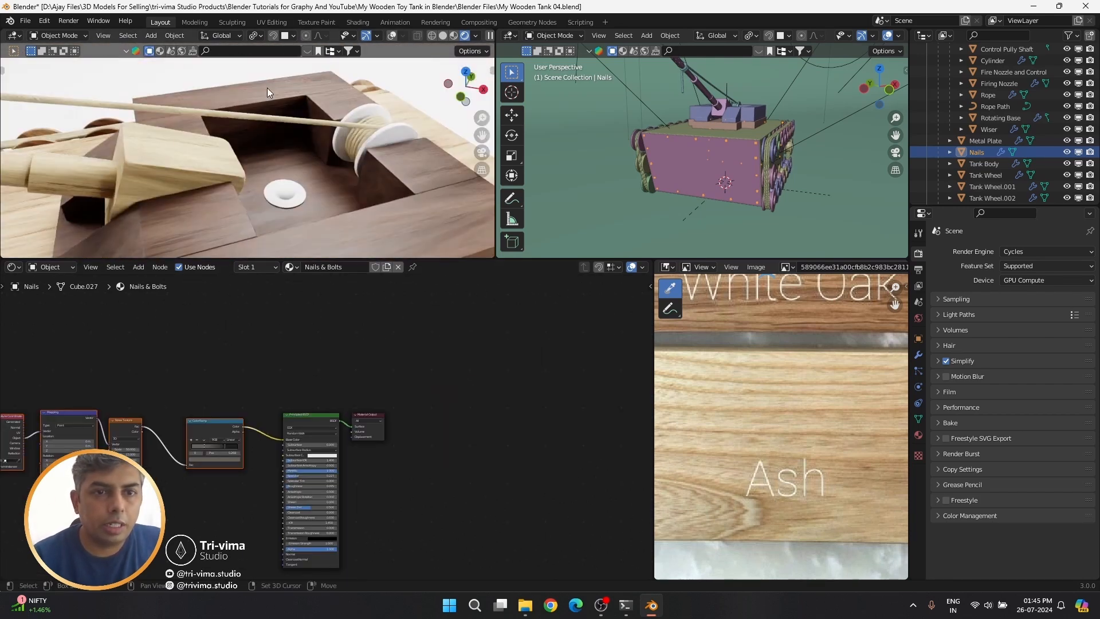
{"action": "left_click", "coordinate": [273, 200]}
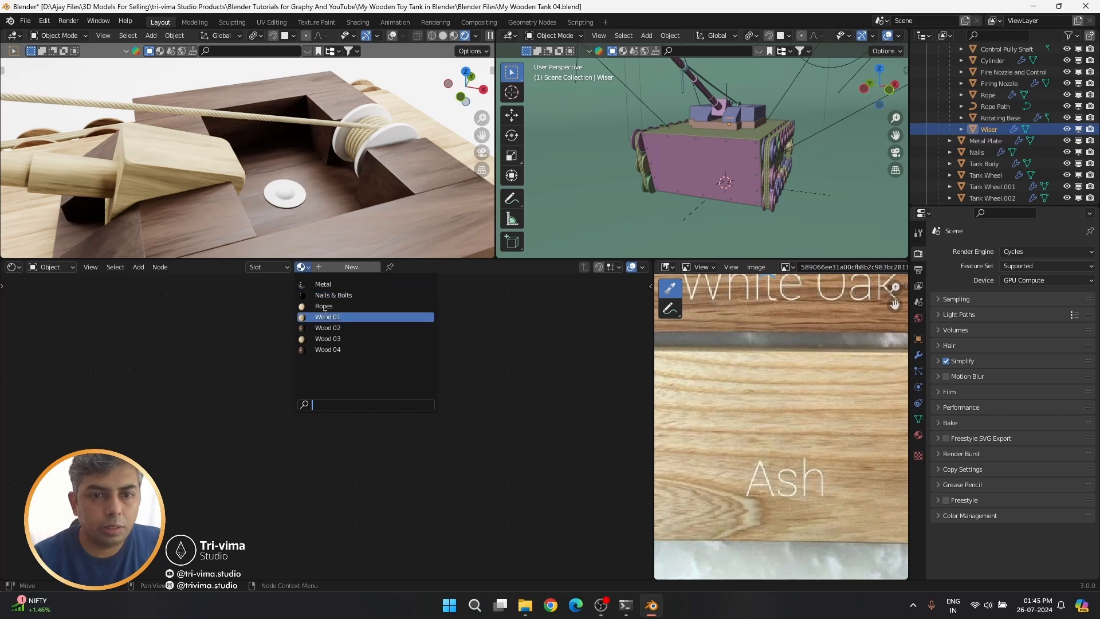
{"action": "left_click", "coordinate": [332, 295]}
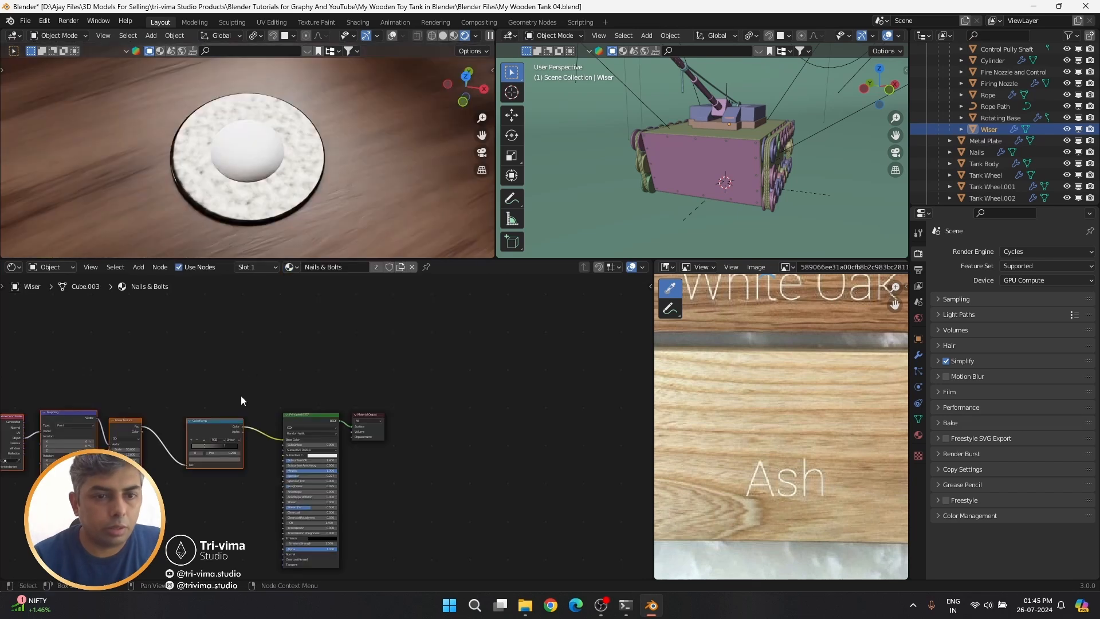
Replace the Nails & Bolts ColorRamp with a copy of Metal's, connecting the noise Fac into it and its Color to Base Color
{"action": "left_click", "coordinate": [683, 166]}
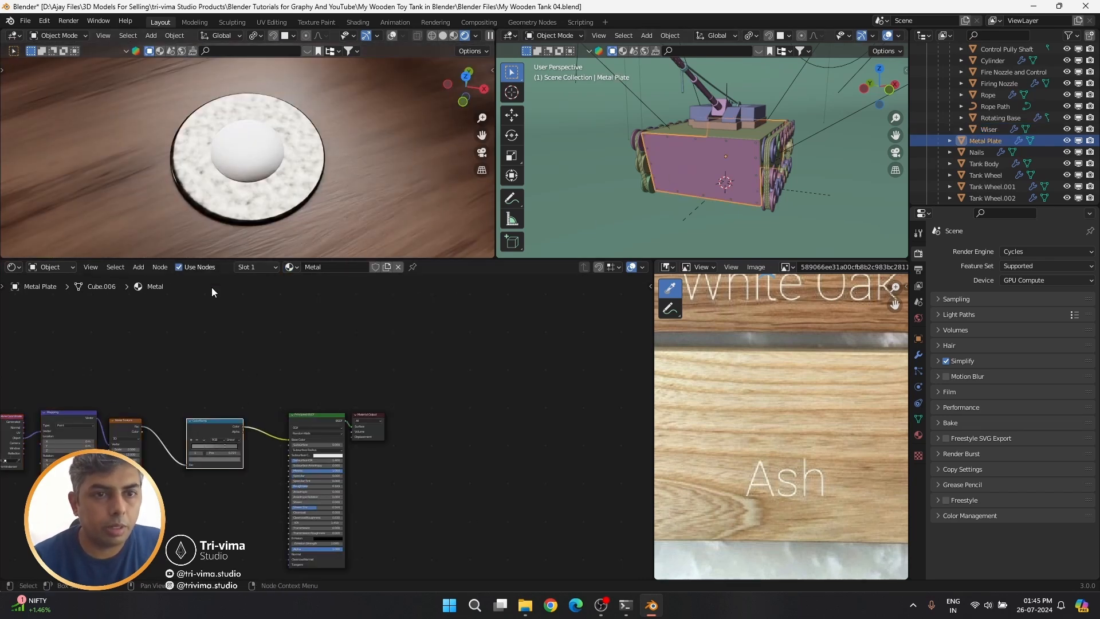
{"action": "key", "text": "ctrl+z"}
{"action": "key", "text": "ctrl+v"}
{"action": "left_click_drag", "start_coordinate": [204, 424], "coordinate": [199, 380]}
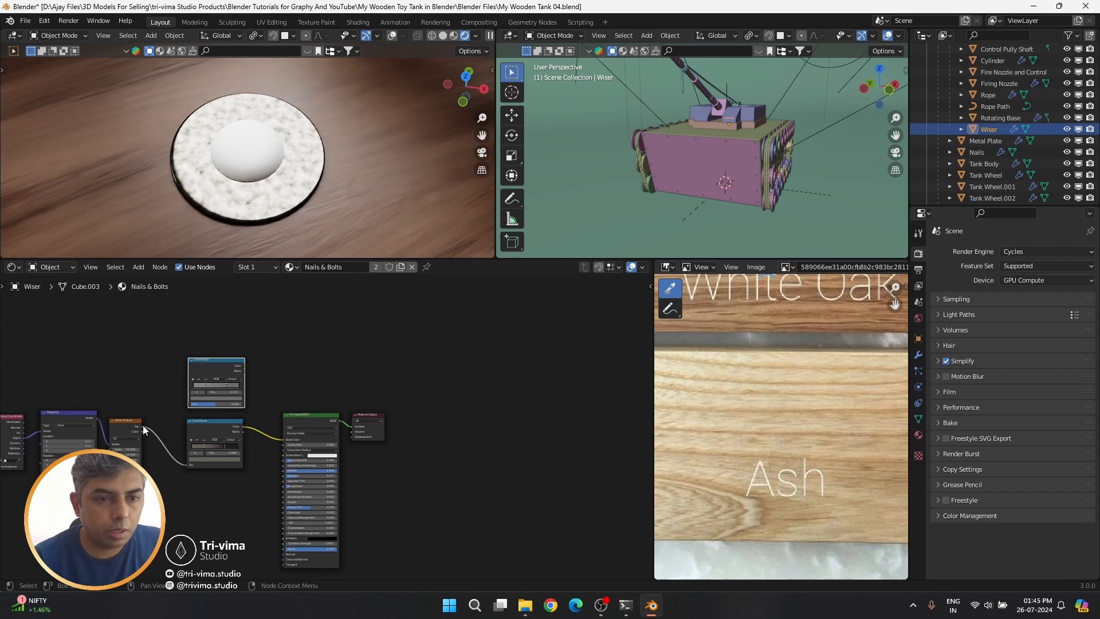
{"action": "left_click_drag", "start_coordinate": [141, 428], "coordinate": [189, 403]}
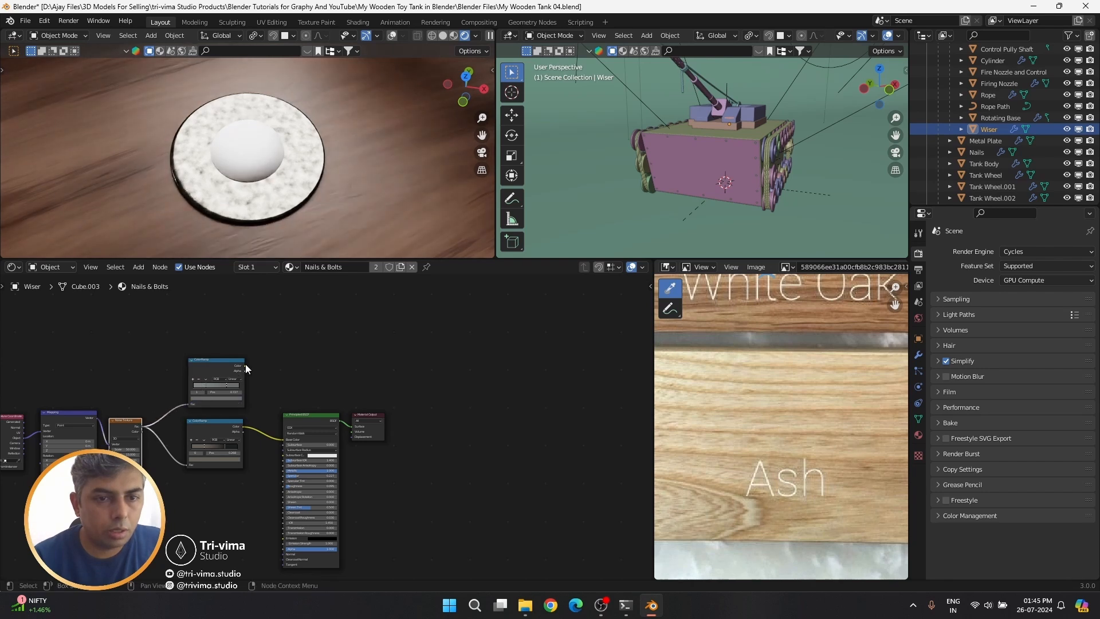
{"action": "left_click_drag", "start_coordinate": [246, 365], "coordinate": [283, 439]}
{"action": "left_click", "coordinate": [205, 430]}
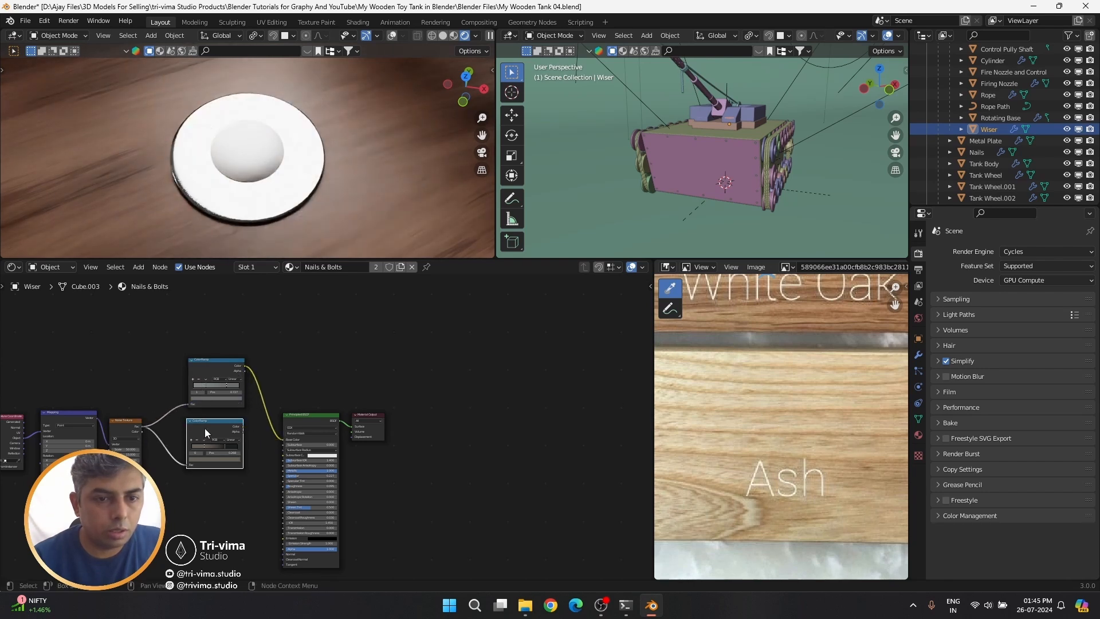
{"action": "key", "text": "x"}
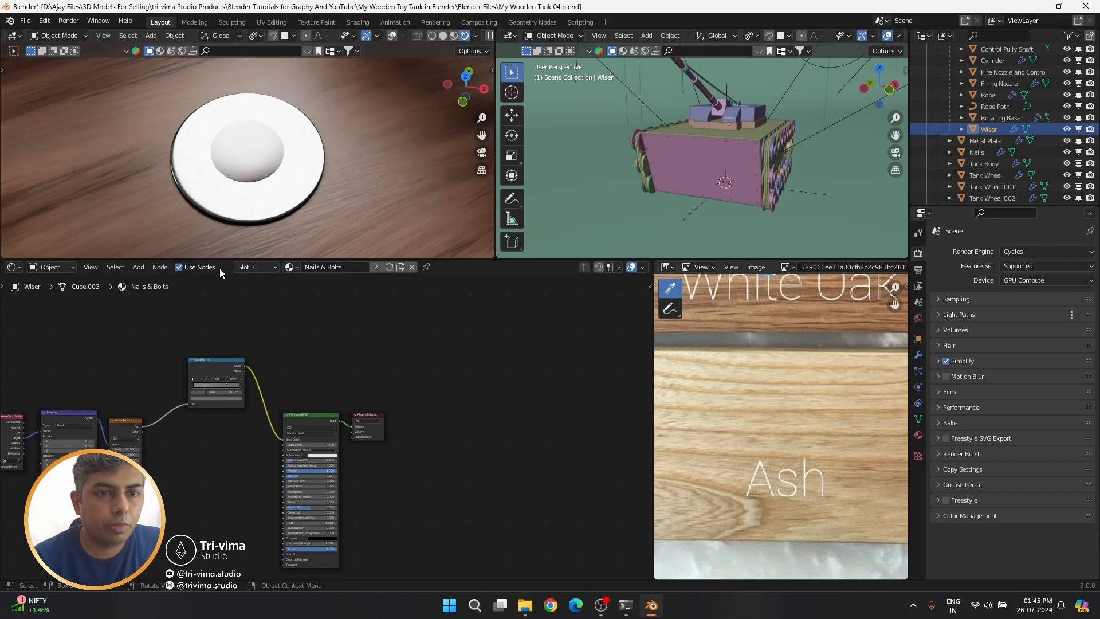
Set the Nails & Bolts Roughness to 0.382 and darken the new ColorRamp's second stop to dark grey
{"action": "scroll", "coordinate": [299, 484], "scroll_direction": "up", "scroll_amount": 4}
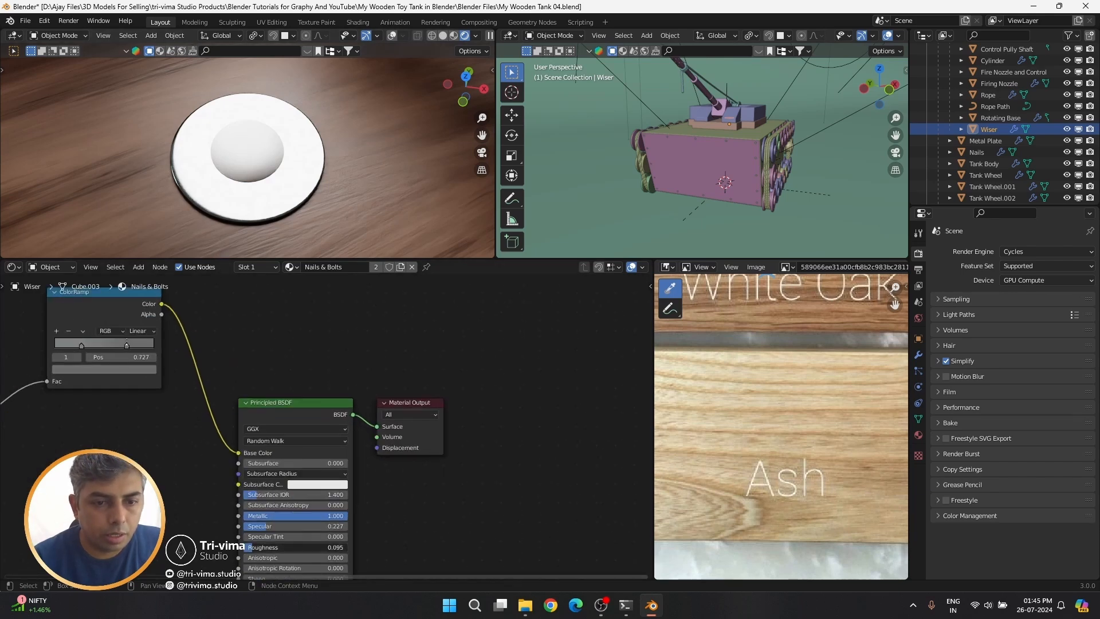
{"action": "left_click_drag", "start_coordinate": [258, 547], "coordinate": [290, 547]}
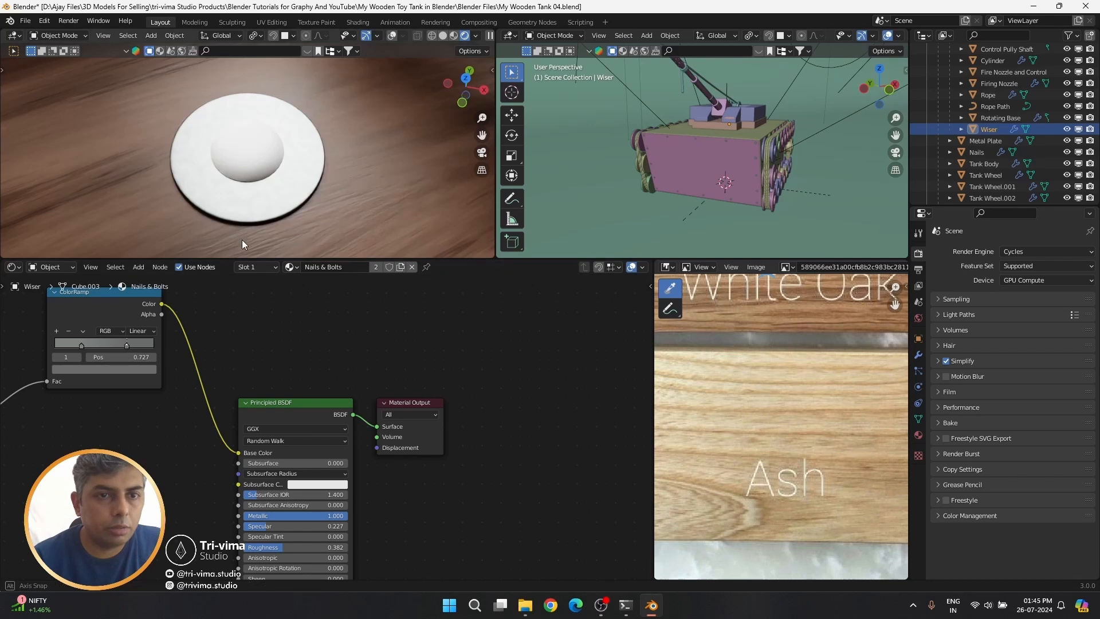
{"action": "left_click", "coordinate": [125, 371]}
{"action": "left_click", "coordinate": [135, 284]}
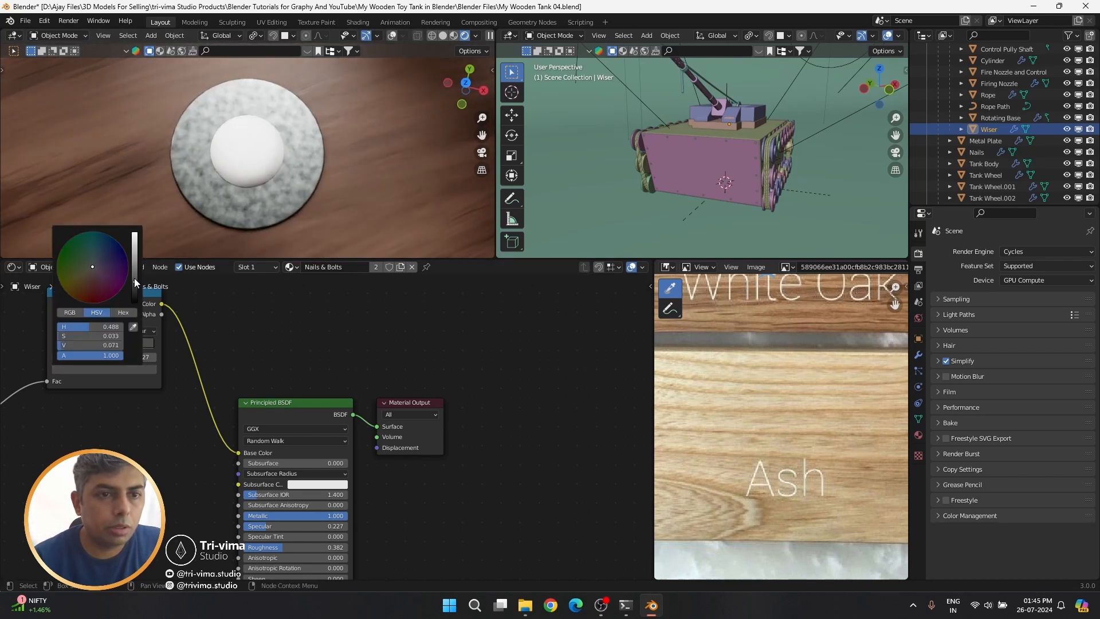
Lower the ColorRamp's first stop to a value of 0.106 and darken its second stop further
{"action": "middle_click_drag", "start_coordinate": [112, 451], "coordinate": [392, 451]}
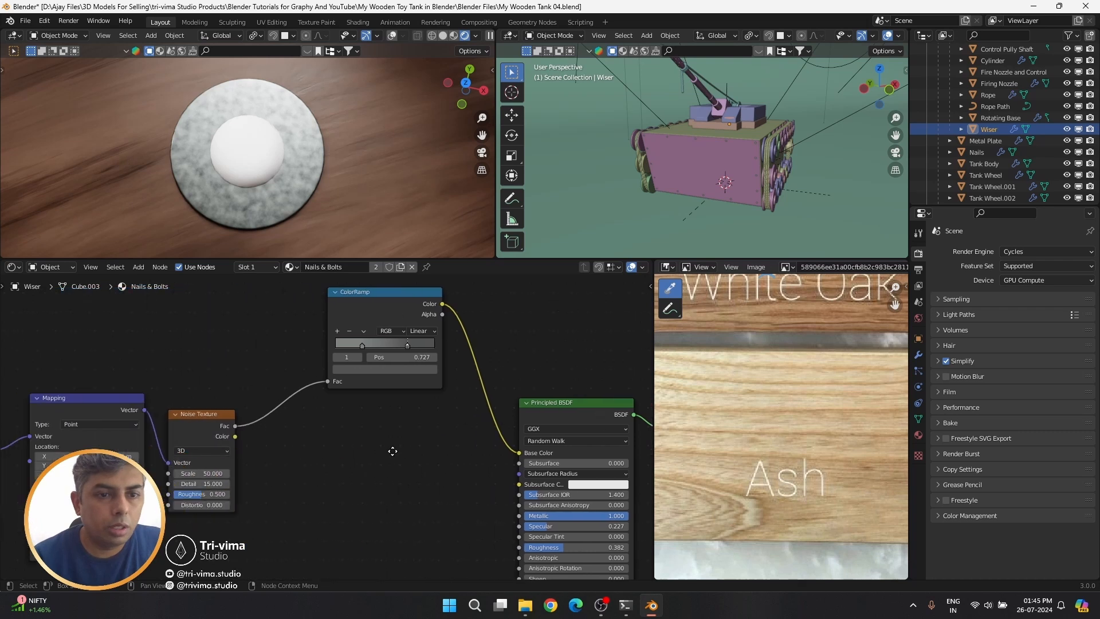
{"action": "left_click", "coordinate": [362, 344]}
{"action": "left_click", "coordinate": [363, 368]}
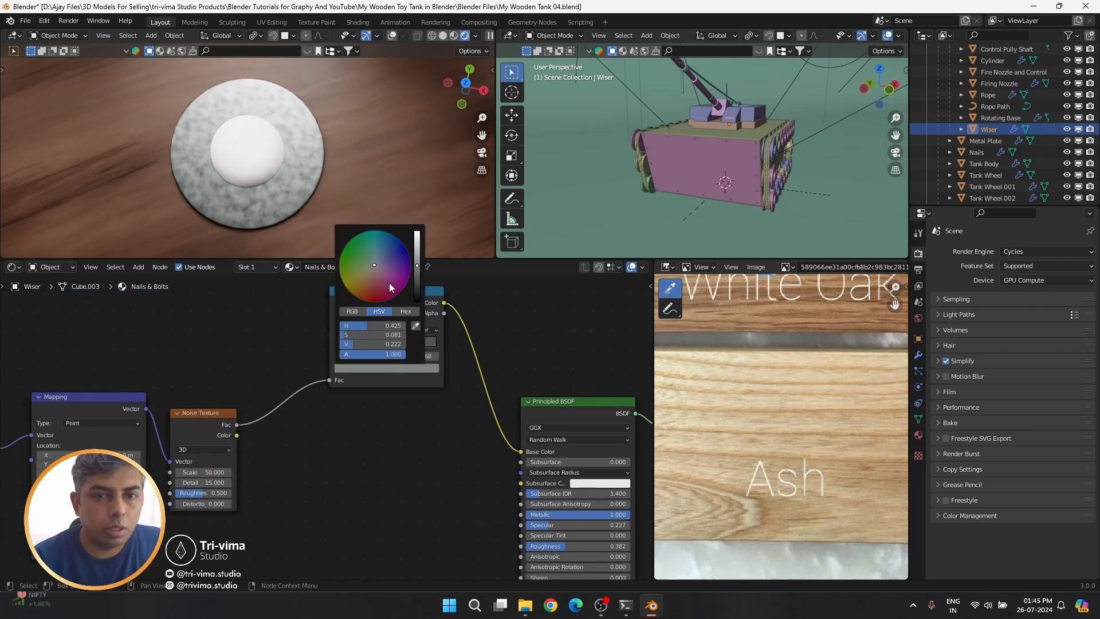
{"action": "left_click_drag", "start_coordinate": [417, 271], "coordinate": [415, 276]}
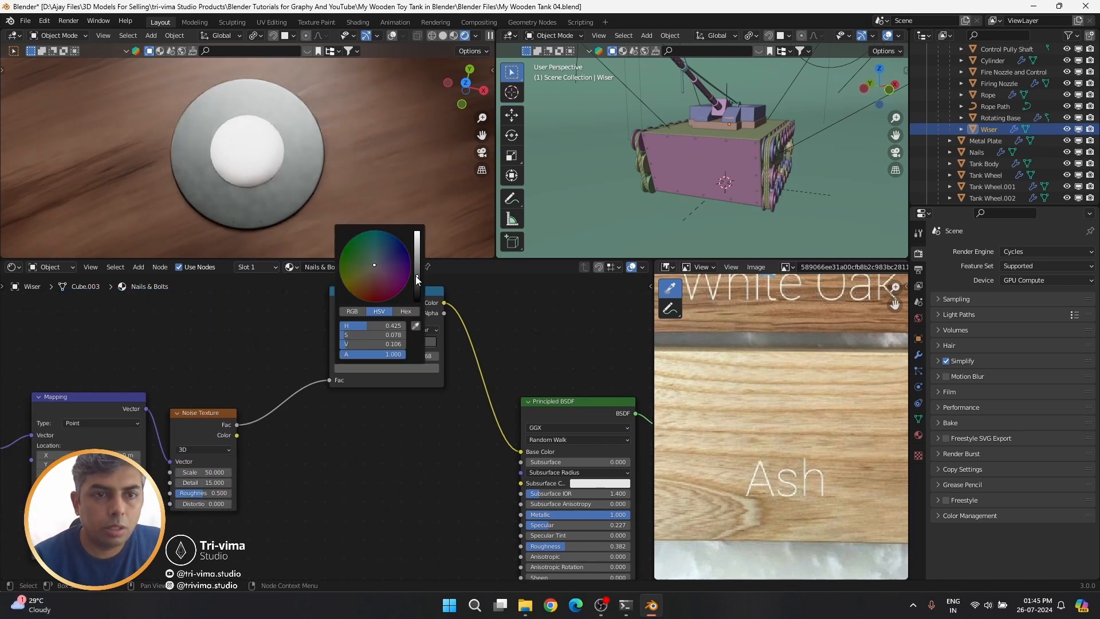
{"action": "left_click", "coordinate": [388, 368]}
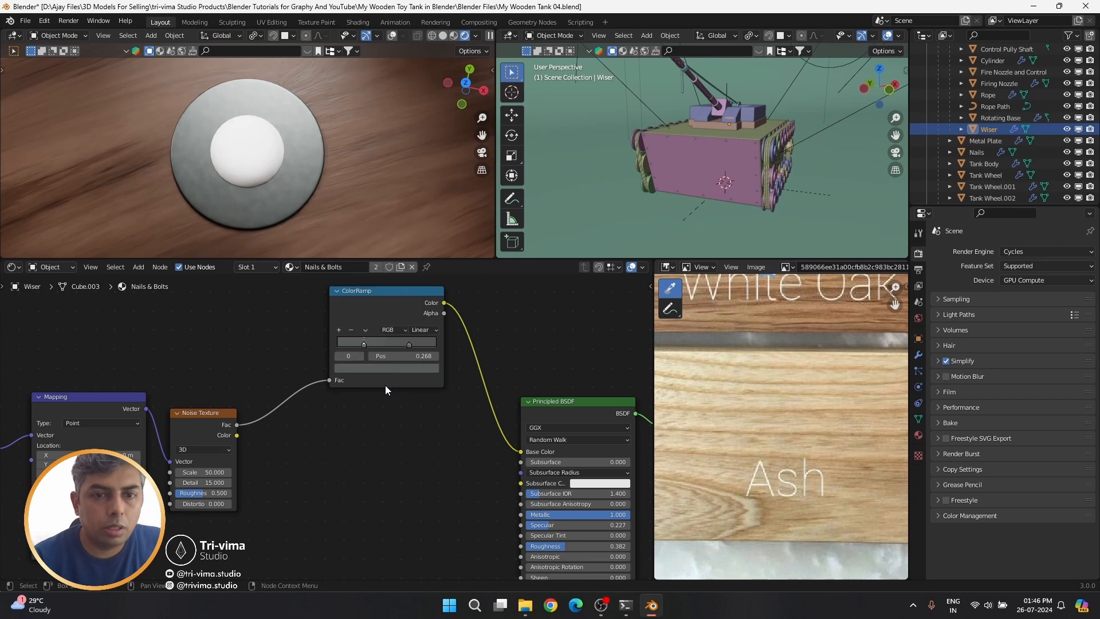
{"action": "left_click", "coordinate": [388, 368]}
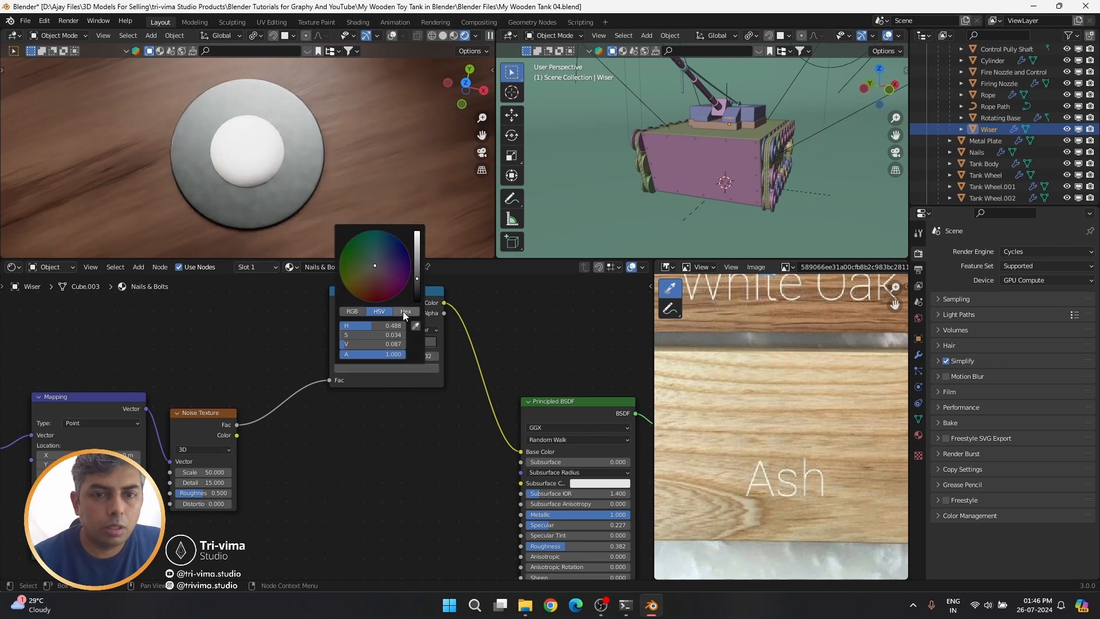
Set the Noise Texture's Scale to 10 and Roughness to 0.708, with the ColorRamp's first stop at position 0.182
{"action": "double_click", "coordinate": [202, 471]}
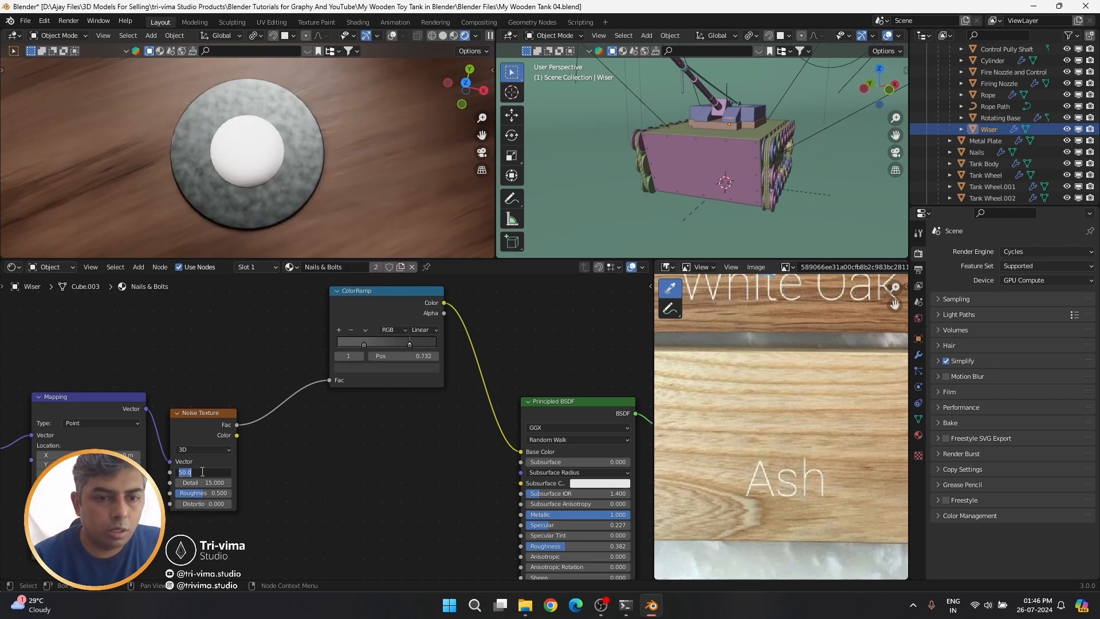
{"action": "type", "text": "10"}
{"action": "key", "text": "Return"}
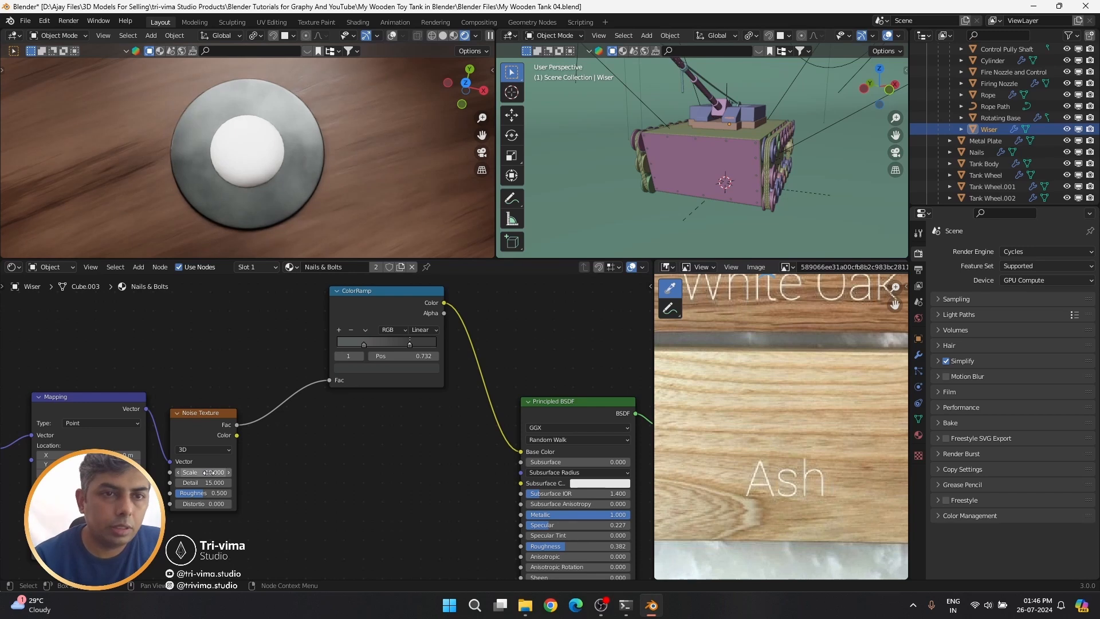
{"action": "mouse_move", "coordinate": [364, 344]}
{"action": "left_mouse_down"}
{"action": "mouse_move", "coordinate": [400, 348]}
{"action": "mouse_move", "coordinate": [355, 350]}
{"action": "left_mouse_up"}
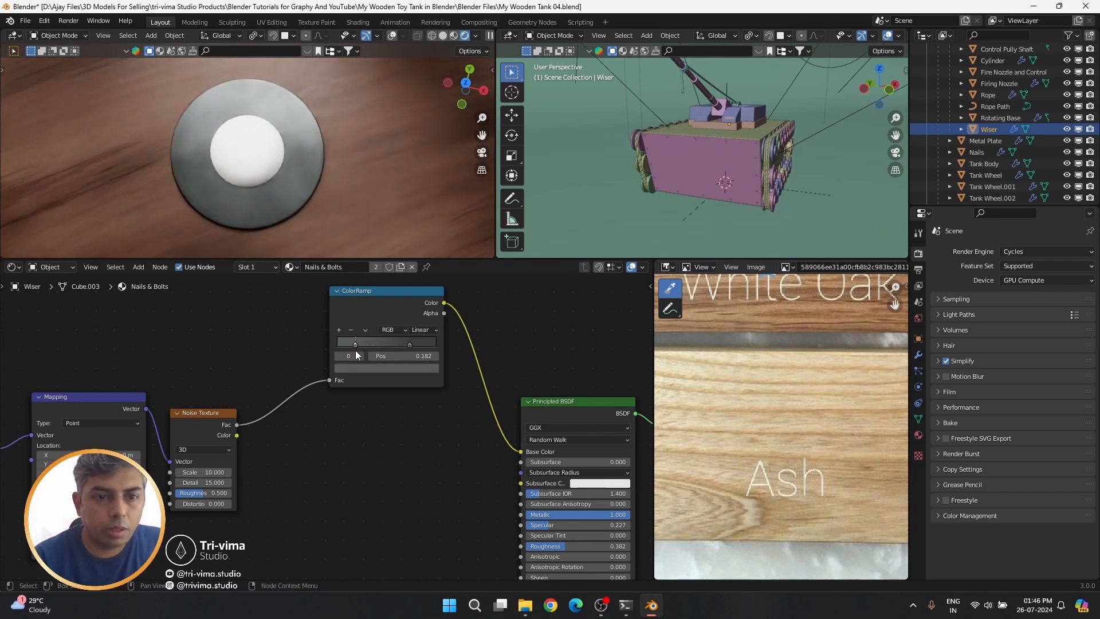
{"action": "left_click_drag", "start_coordinate": [201, 494], "coordinate": [213, 494]}
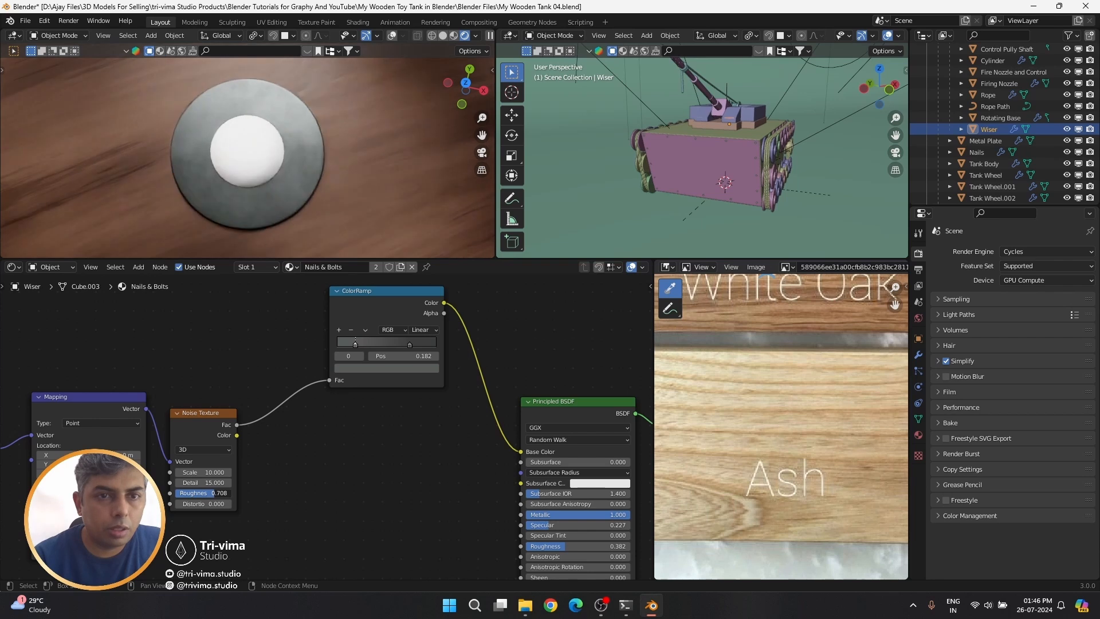
Assign the Nails & Bolts material to the bolt on the washer and align the ColorRamp node with its neighbours
{"action": "left_click", "coordinate": [253, 174]}
{"action": "left_click", "coordinate": [290, 267]}
{"action": "left_click", "coordinate": [344, 292]}
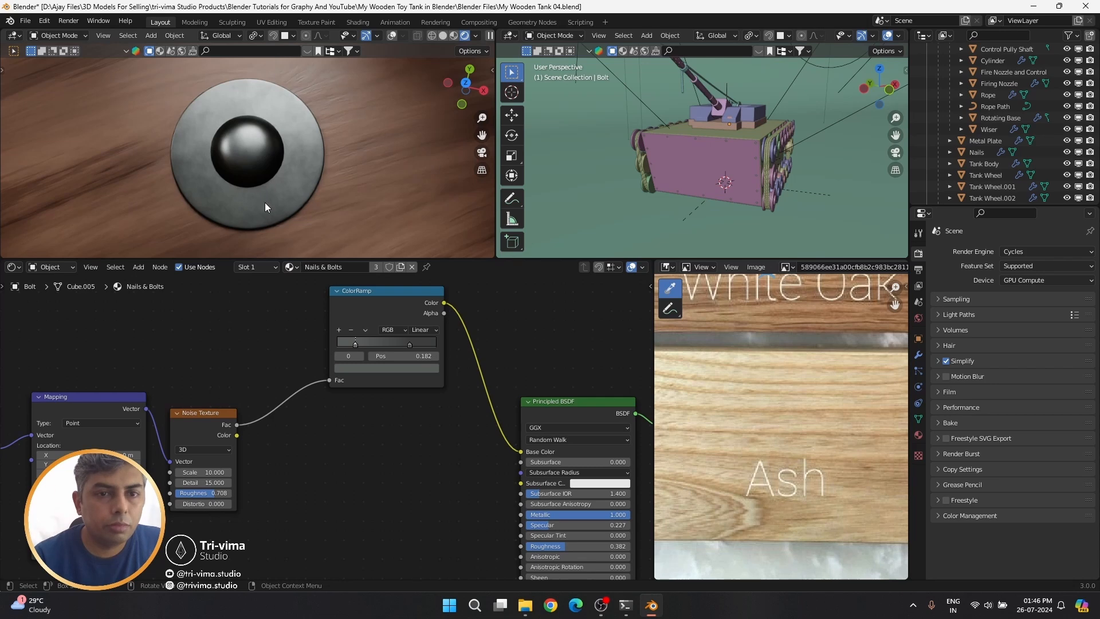
{"action": "left_click_drag", "start_coordinate": [376, 311], "coordinate": [368, 391]}
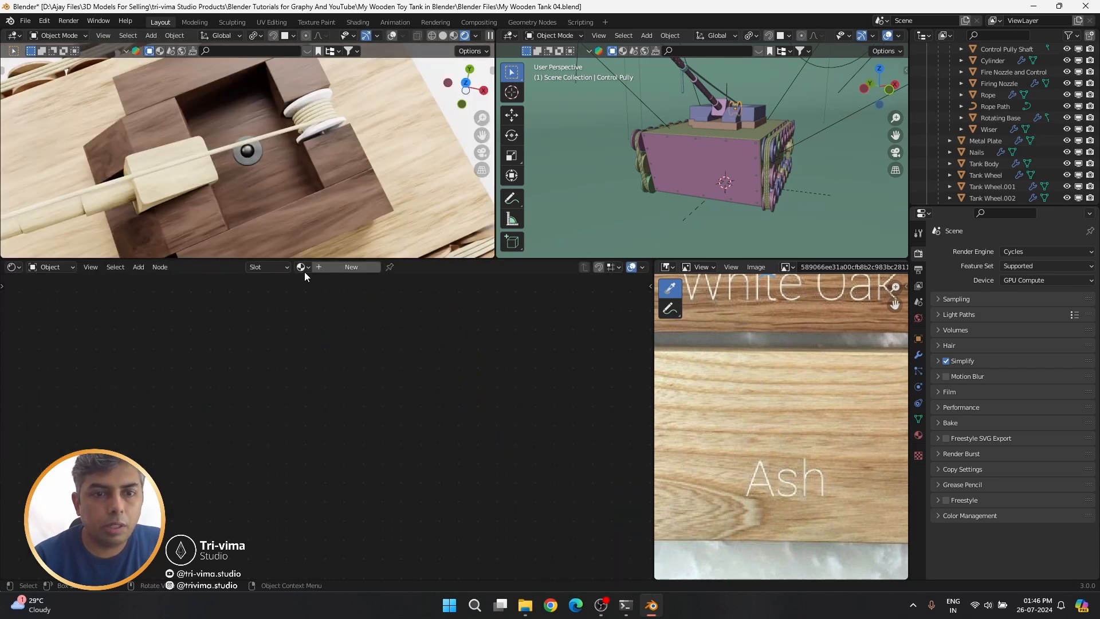
Assign the Wood 04 material to the Control Pully spool
{"action": "left_click", "coordinate": [302, 267]}
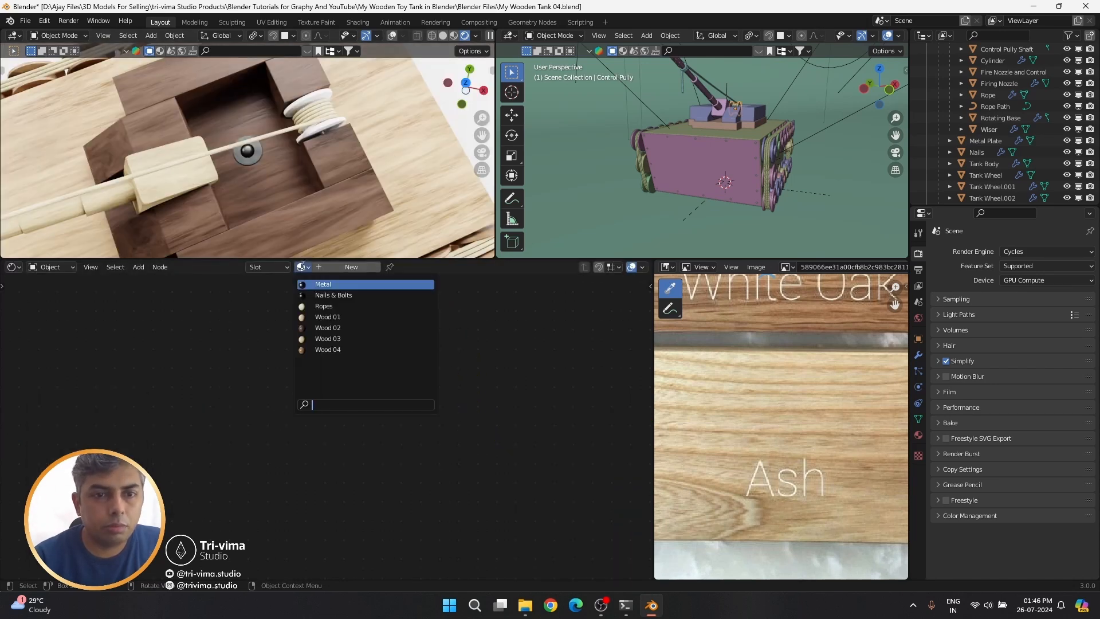
{"action": "left_click", "coordinate": [320, 349]}
{"action": "scroll", "coordinate": [333, 147], "scroll_direction": "up", "scroll_amount": 4}
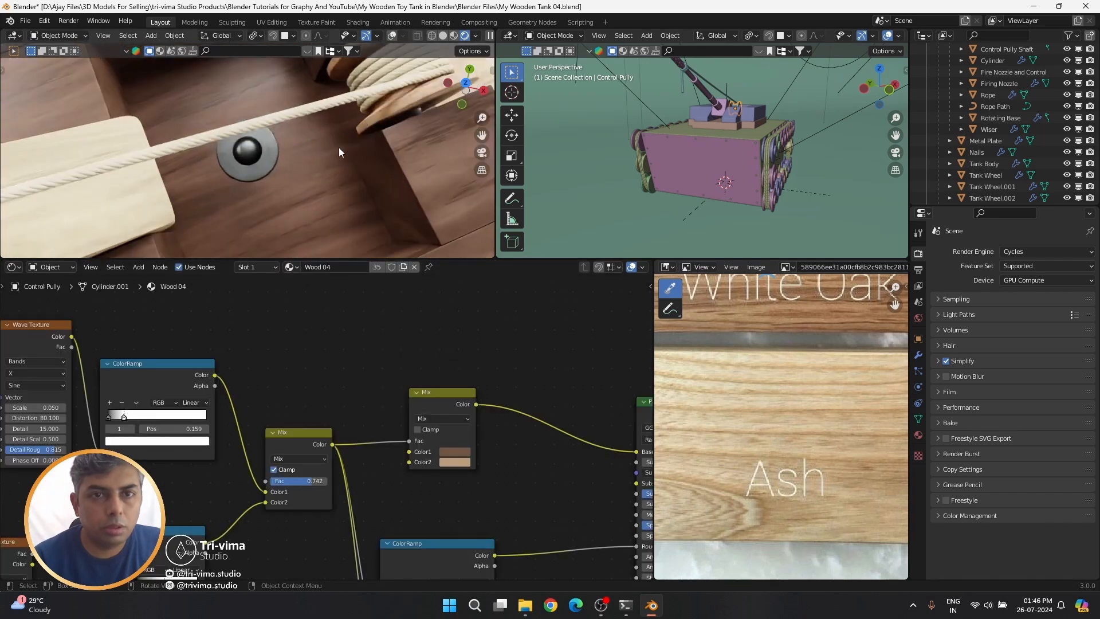
Assign the Nails & Bolts material to the Control Pully Shaft
{"action": "left_click", "coordinate": [418, 111]}
{"action": "left_click", "coordinate": [418, 111]}
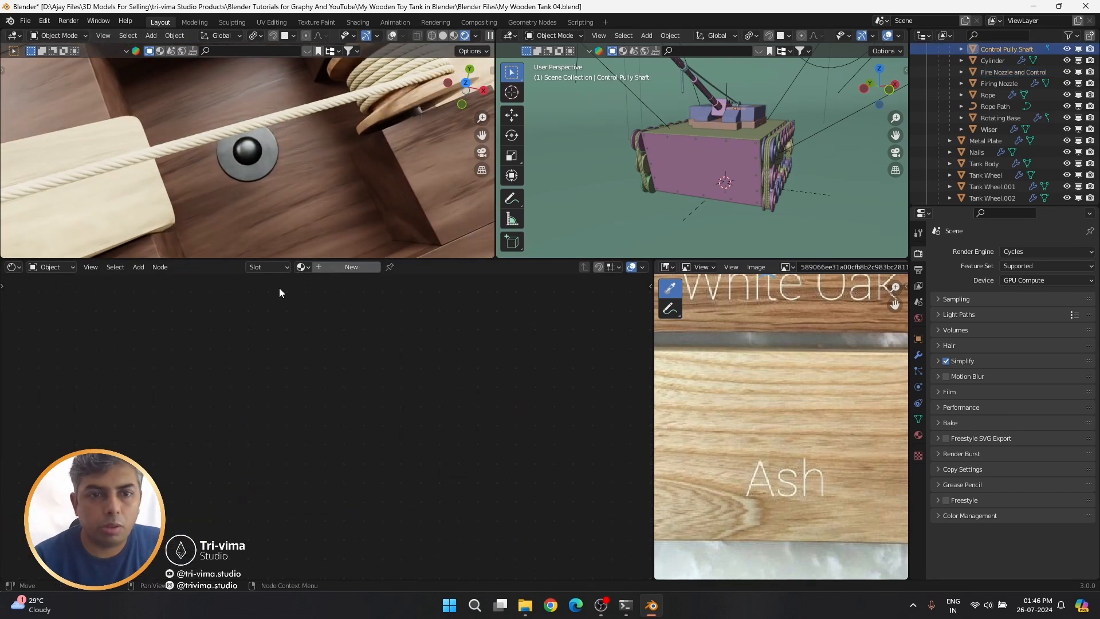
{"action": "left_click", "coordinate": [301, 267]}
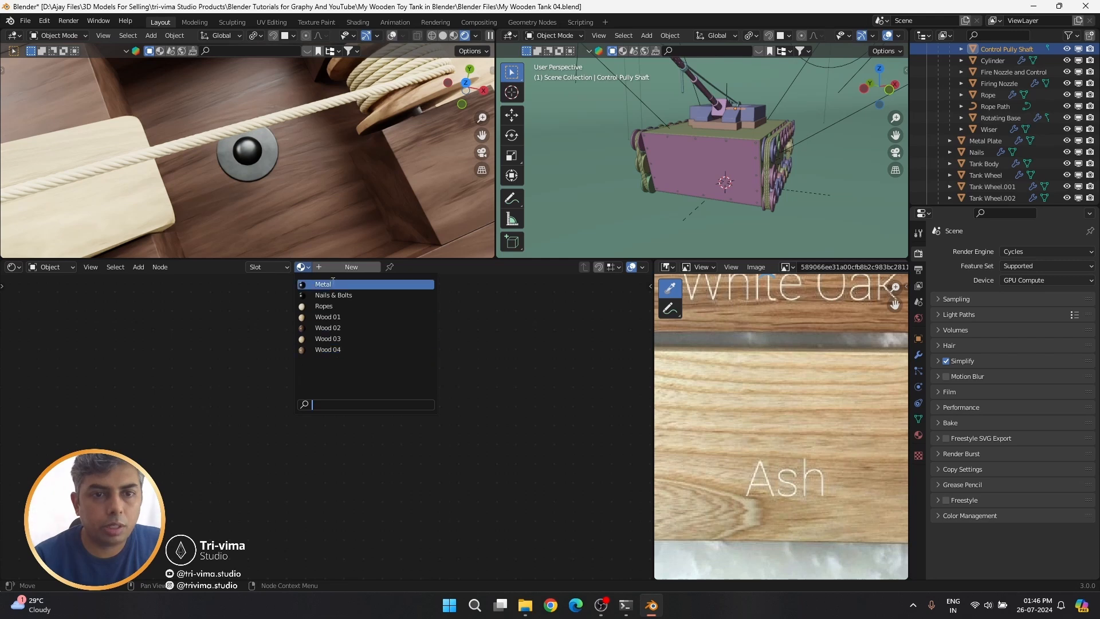
{"action": "left_click", "coordinate": [300, 267]}
{"action": "left_click", "coordinate": [301, 267]}
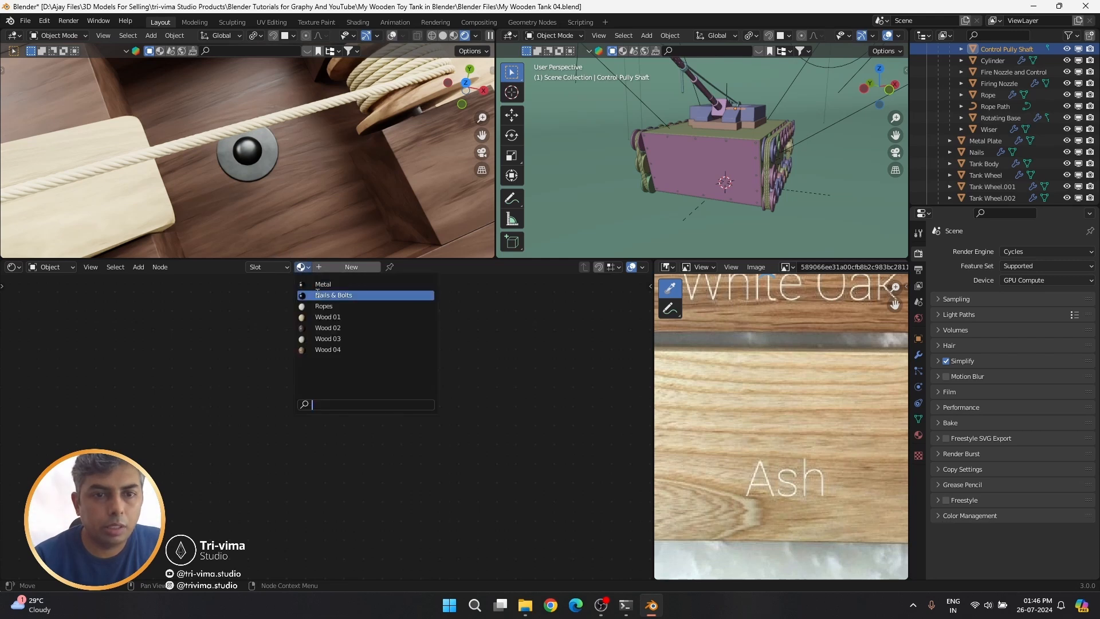
{"action": "left_click", "coordinate": [327, 295]}
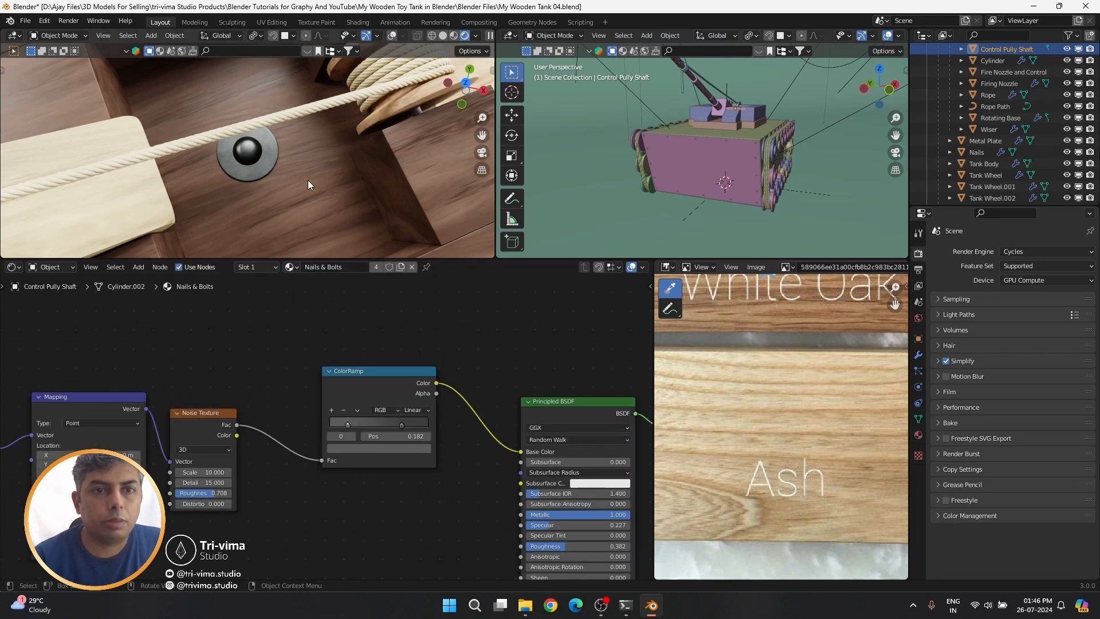
{"action": "scroll", "coordinate": [314, 172], "scroll_direction": "down", "scroll_amount": 5}
{"action": "middle_click_drag", "start_coordinate": [313, 172], "coordinate": [314, 98]}
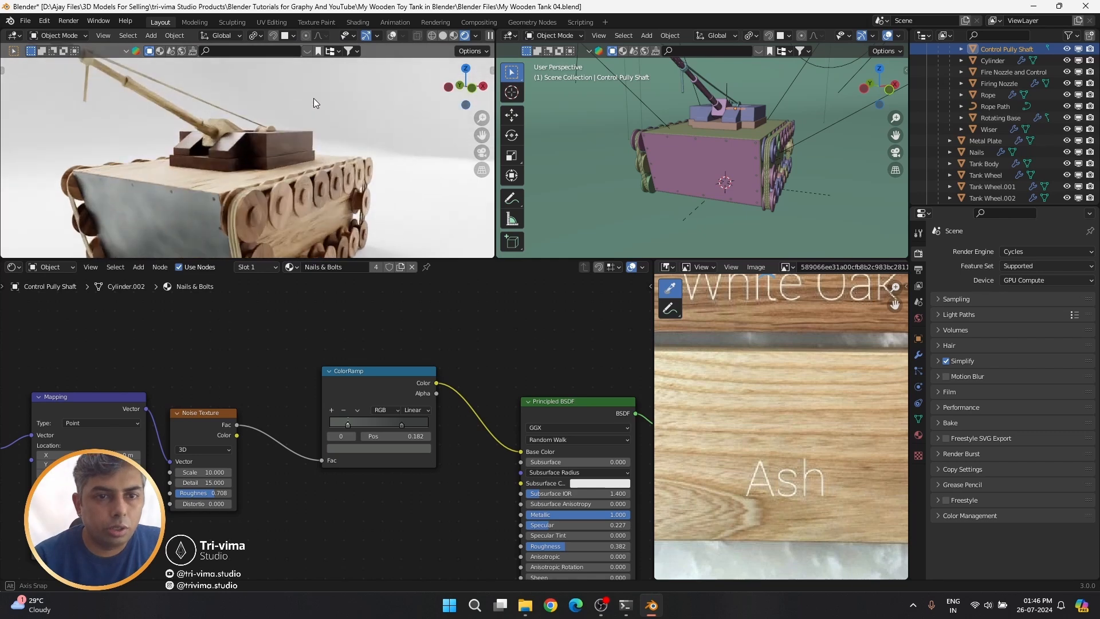
Select the Cylinder at the muzzle of the firing nozzle and save the file
{"action": "scroll", "coordinate": [278, 157], "scroll_direction": "down", "scroll_amount": 2}
{"action": "scroll", "coordinate": [278, 157], "scroll_direction": "up", "scroll_amount": 2}
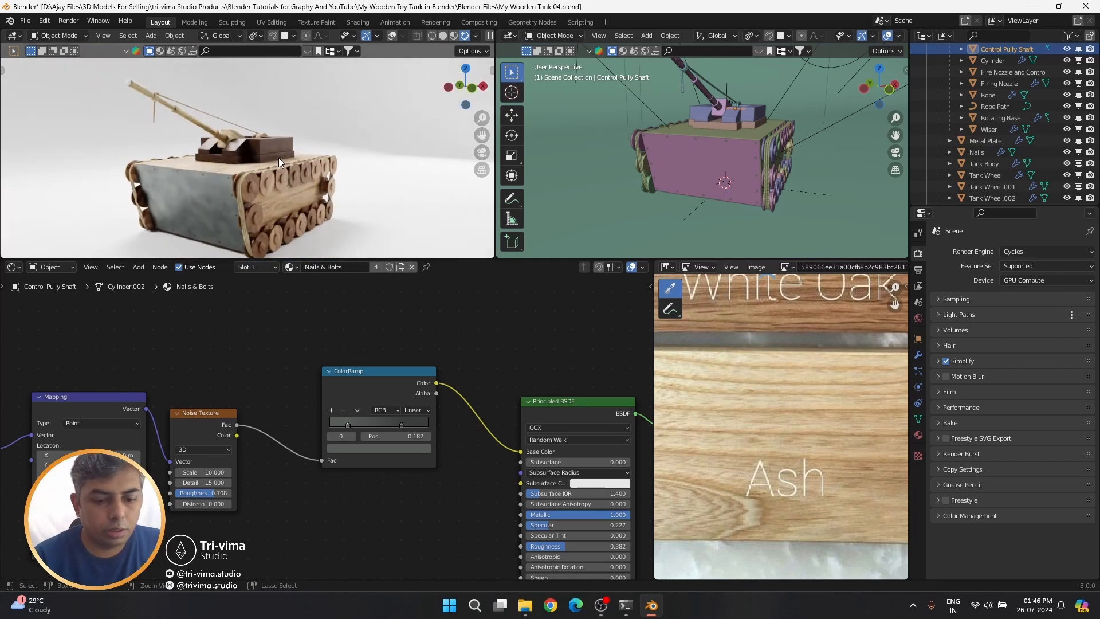
{"action": "left_click_drag", "start_coordinate": [278, 261], "coordinate": [275, 441]}
{"action": "left_click", "coordinate": [88, 102]}
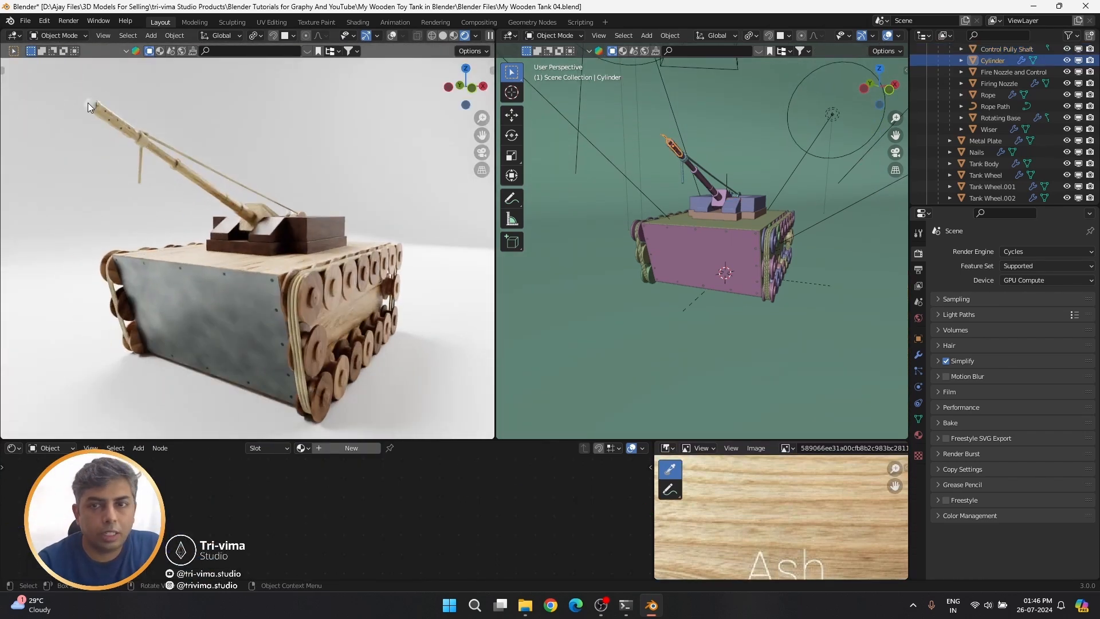
{"action": "key", "text": "KP_Decimal"}
{"action": "key", "text": "ctrl+s"}
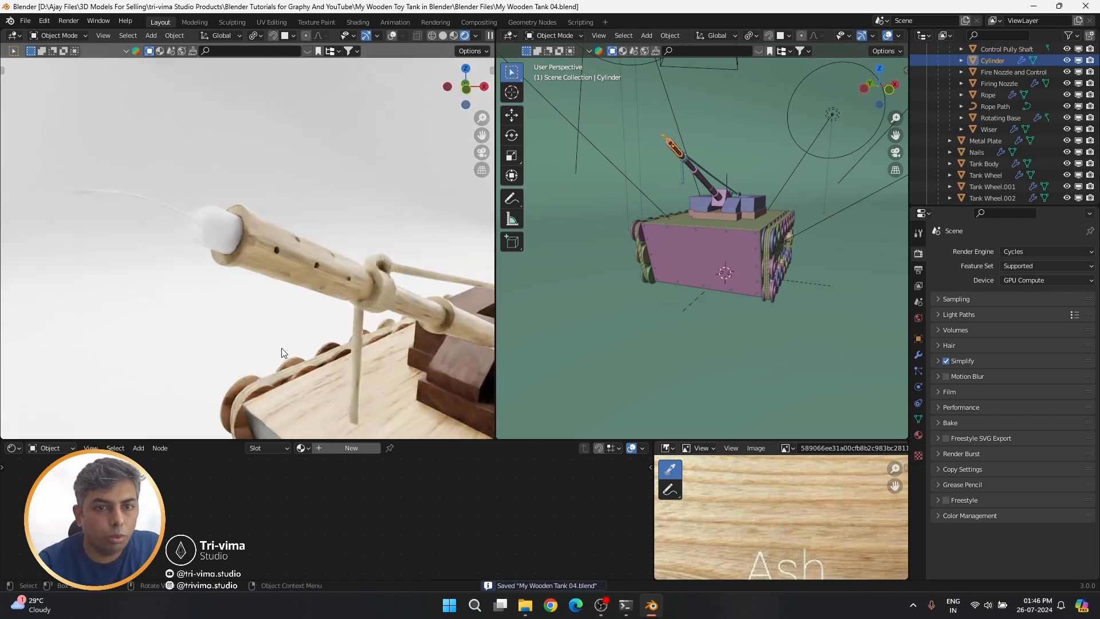
Apply level 2 Catmull-Clark subdivision to the Cylinder inside the nozzle
{"action": "left_click_drag", "start_coordinate": [309, 439], "coordinate": [369, 315]}
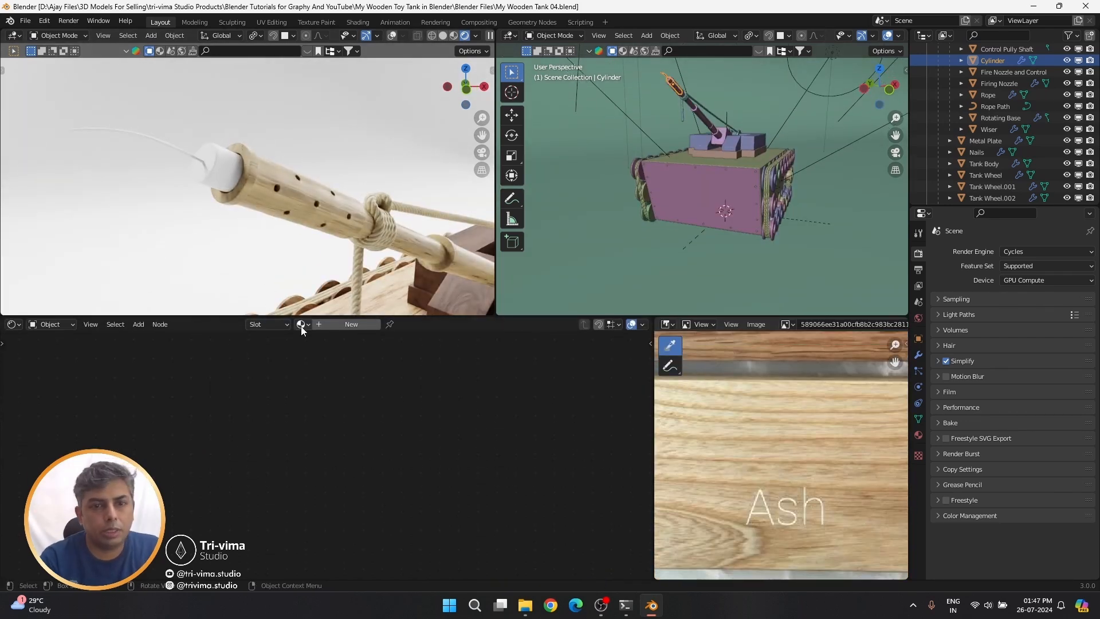
{"action": "key", "text": "KP_Decimal"}
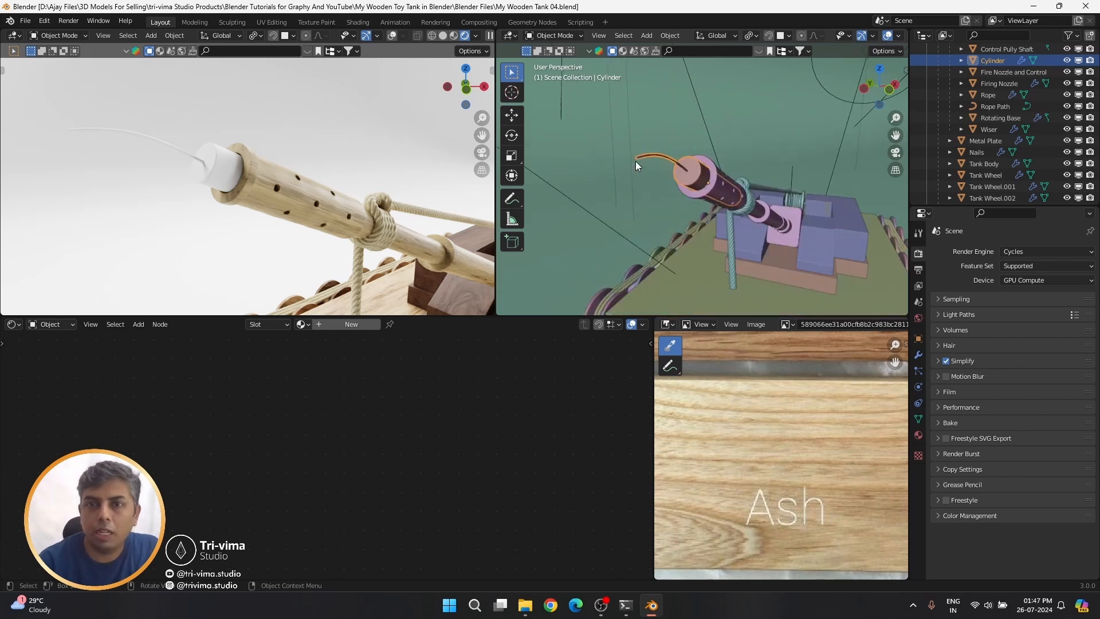
{"action": "key", "text": "ctrl+2"}
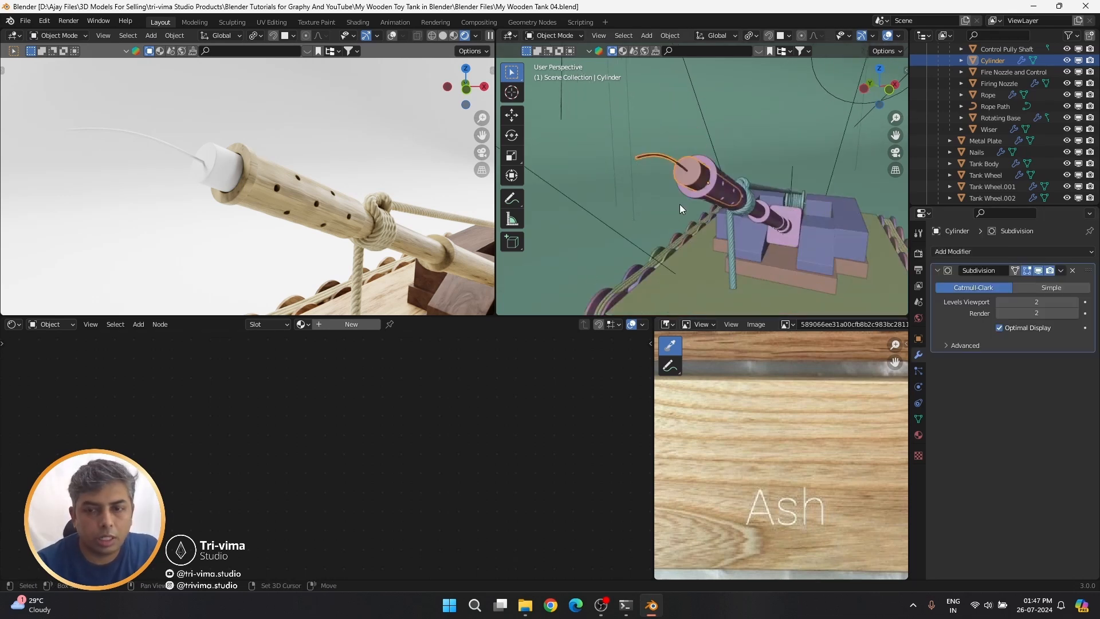
Hide the Firing Nozzle, select the Cylinder it enclosed, and save the file
{"action": "left_click", "coordinate": [697, 196]}
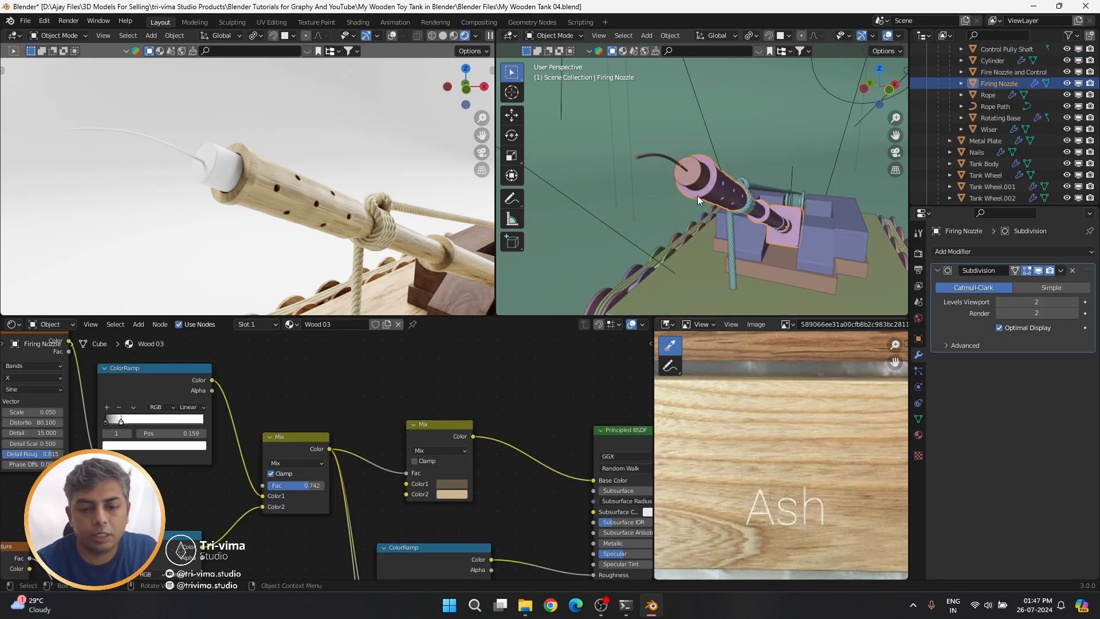
{"action": "key", "text": "h"}
{"action": "left_click", "coordinate": [697, 195]}
{"action": "key", "text": "KP_Decimal"}
{"action": "key", "text": "ctrl+s"}
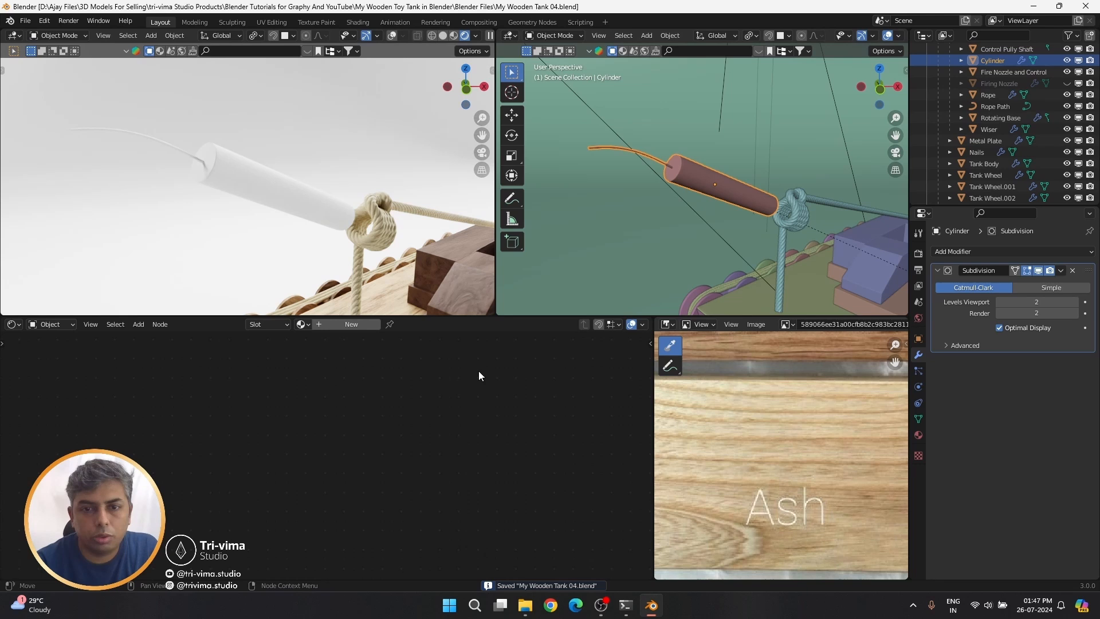
Create a new material named Red Cover on the Cylinder with a red Base Color of H 0.003, S 0.988, V 0.800
{"action": "left_click", "coordinate": [323, 325]}
{"action": "left_click", "coordinate": [323, 325]}
{"action": "type", "text": "Red Cover"}
{"action": "key", "text": "Return"}
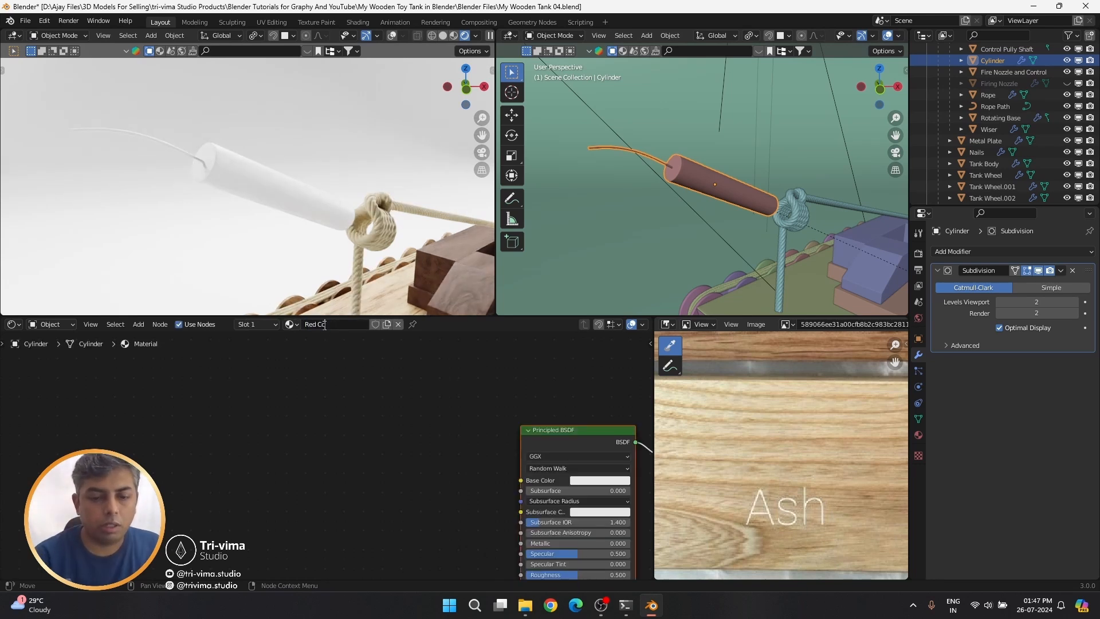
{"action": "left_click", "coordinate": [584, 481]}
{"action": "left_click_drag", "start_coordinate": [580, 447], "coordinate": [638, 446]}
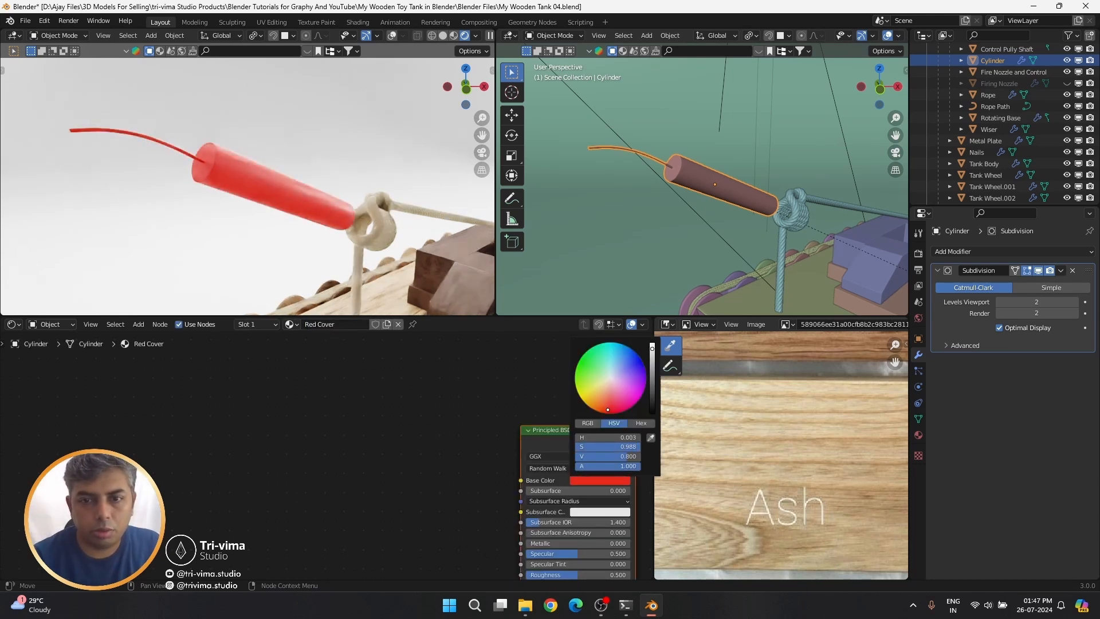
Add a ColorRamp node to Red Cover and switch the rendered viewport to Material Preview shading
{"action": "key", "text": "shift+a"}
{"action": "left_click", "coordinate": [281, 447]}
{"action": "type", "text": "colo"}
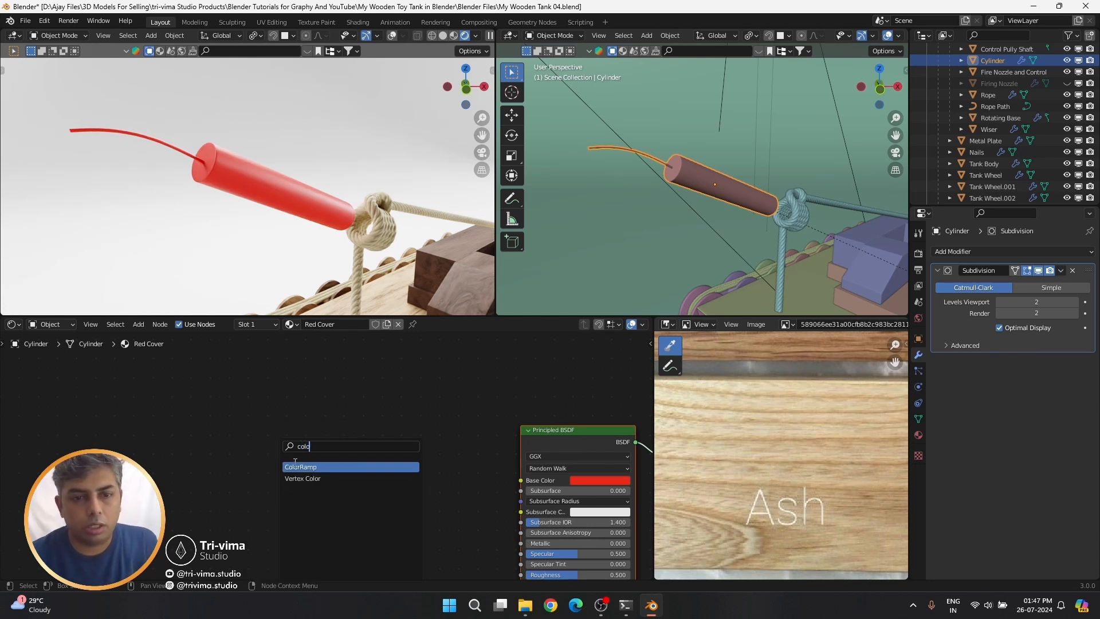
{"action": "key", "text": "Return"}
{"action": "left_click", "coordinate": [307, 466]}
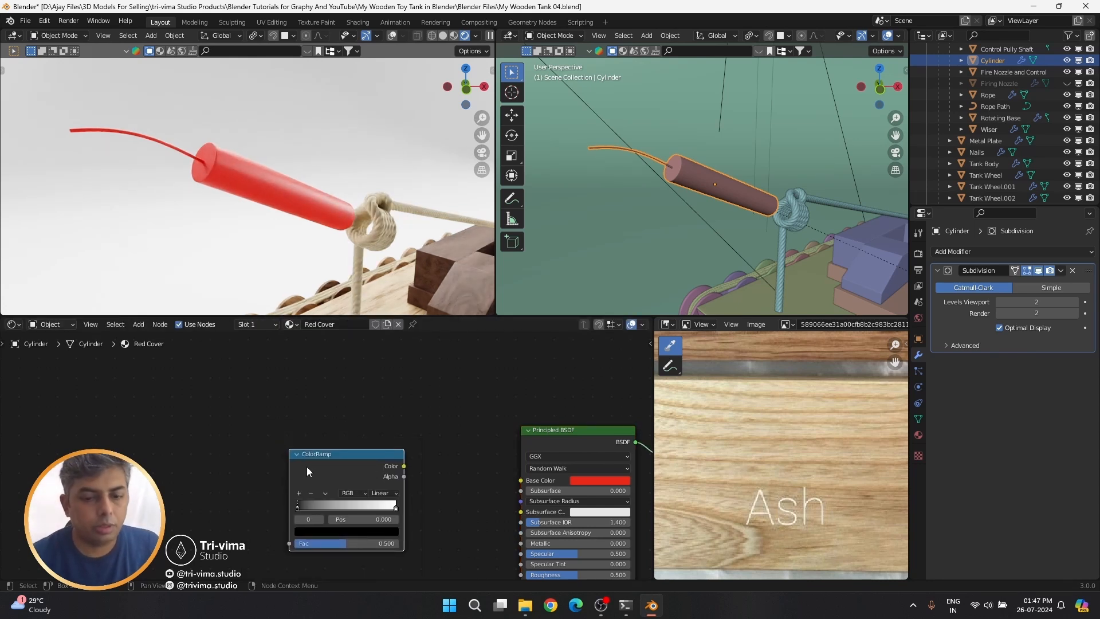
{"action": "key", "text": "ctrl+s"}
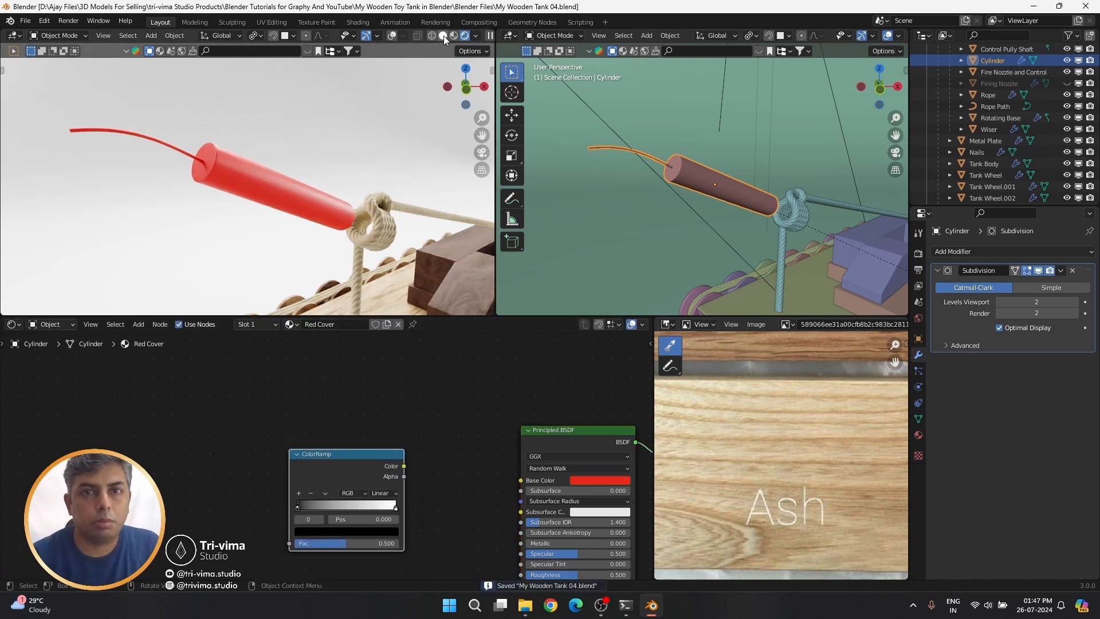
{"action": "left_click", "coordinate": [444, 36]}
{"action": "left_click", "coordinate": [463, 36]}
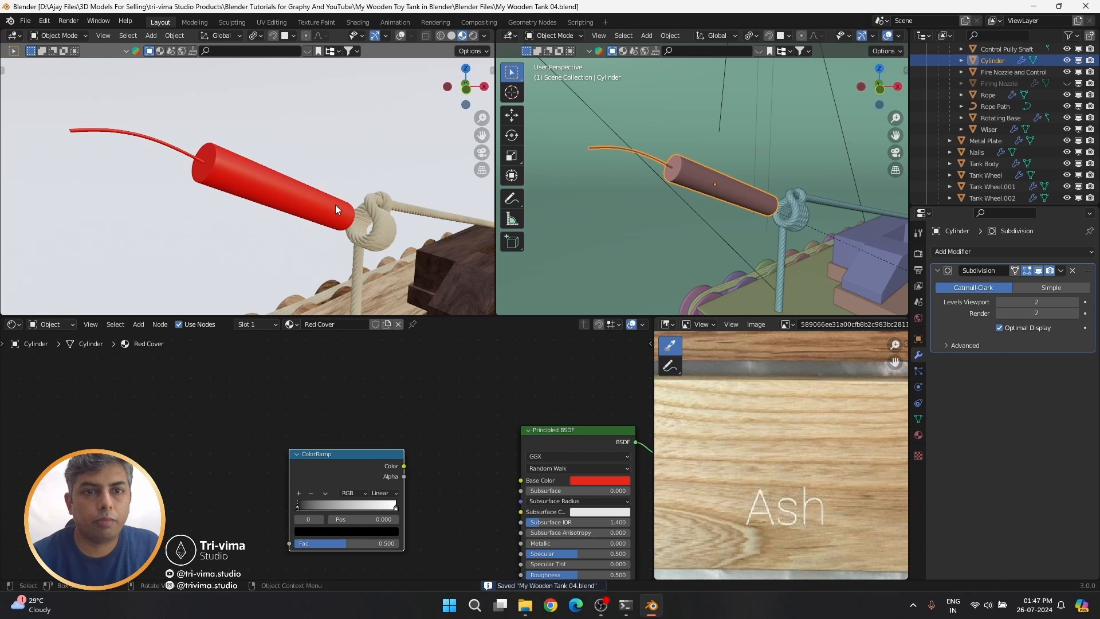
Add a Noise Texture with Mapping and Texture Coordinate nodes, and connect its Fac output to the ColorRamp's Fac
{"action": "key", "text": "shift+a"}
{"action": "left_click", "coordinate": [143, 406]}
{"action": "type", "text": "n"}
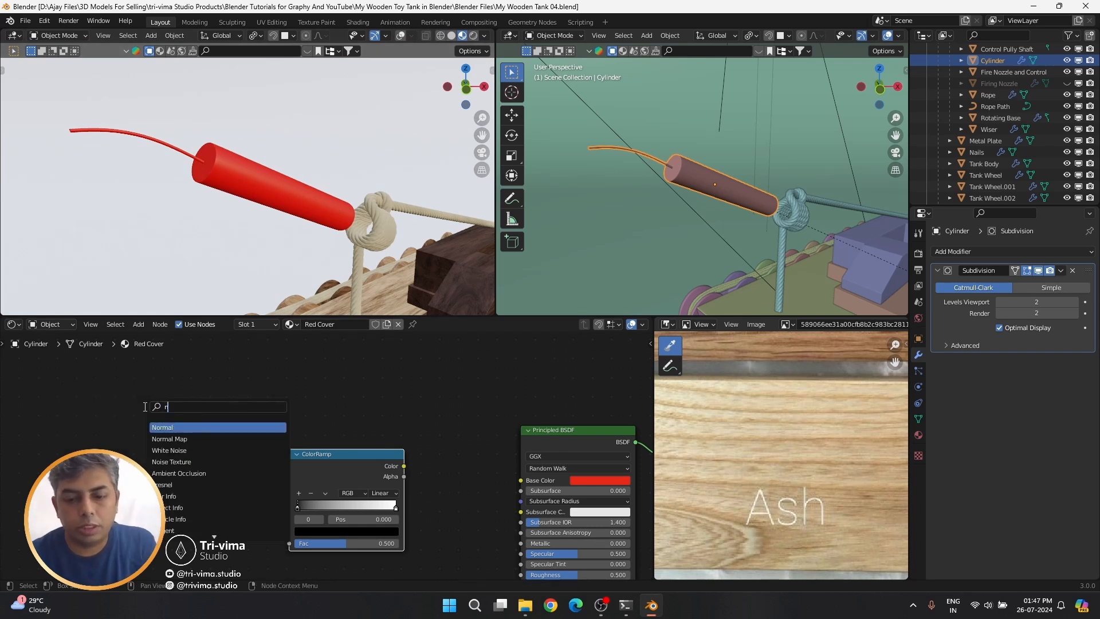
{"action": "type", "text": "oi"}
{"action": "key", "text": "Return"}
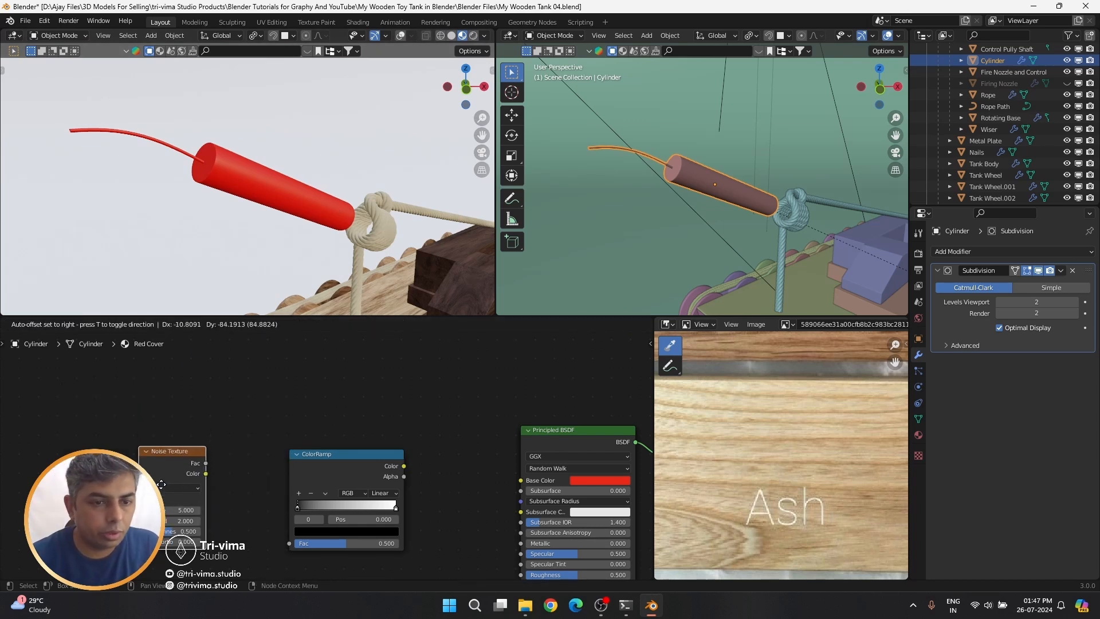
{"action": "left_click", "coordinate": [167, 481]}
{"action": "middle_click_drag", "start_coordinate": [167, 482], "coordinate": [285, 457]}
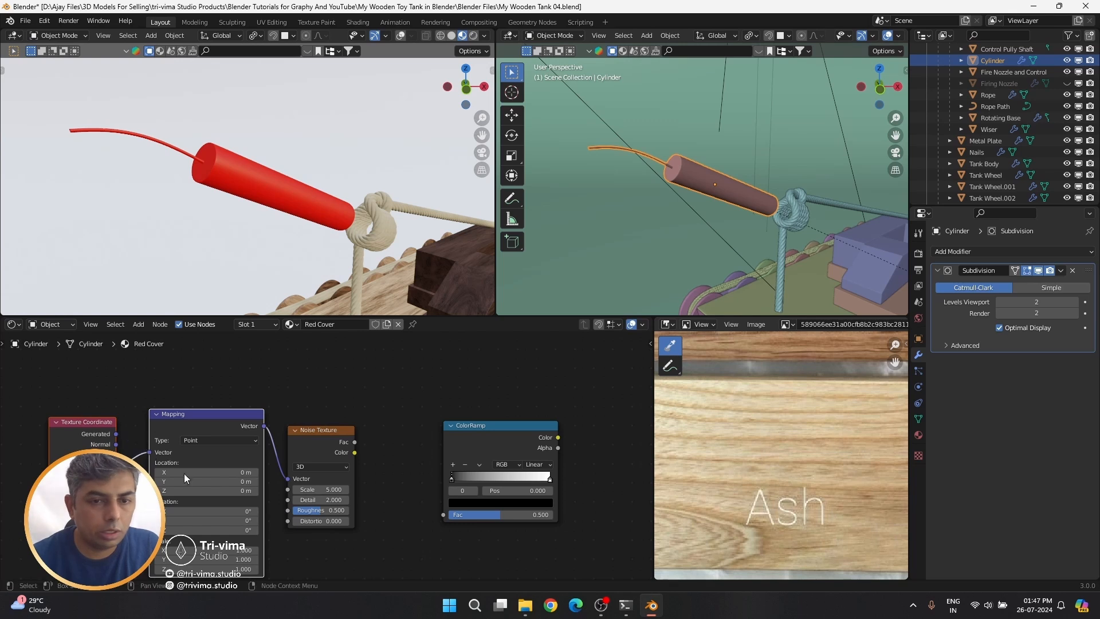
{"action": "left_click_drag", "start_coordinate": [355, 442], "coordinate": [444, 514]}
{"action": "middle_click_drag", "start_coordinate": [450, 521], "coordinate": [269, 545]}
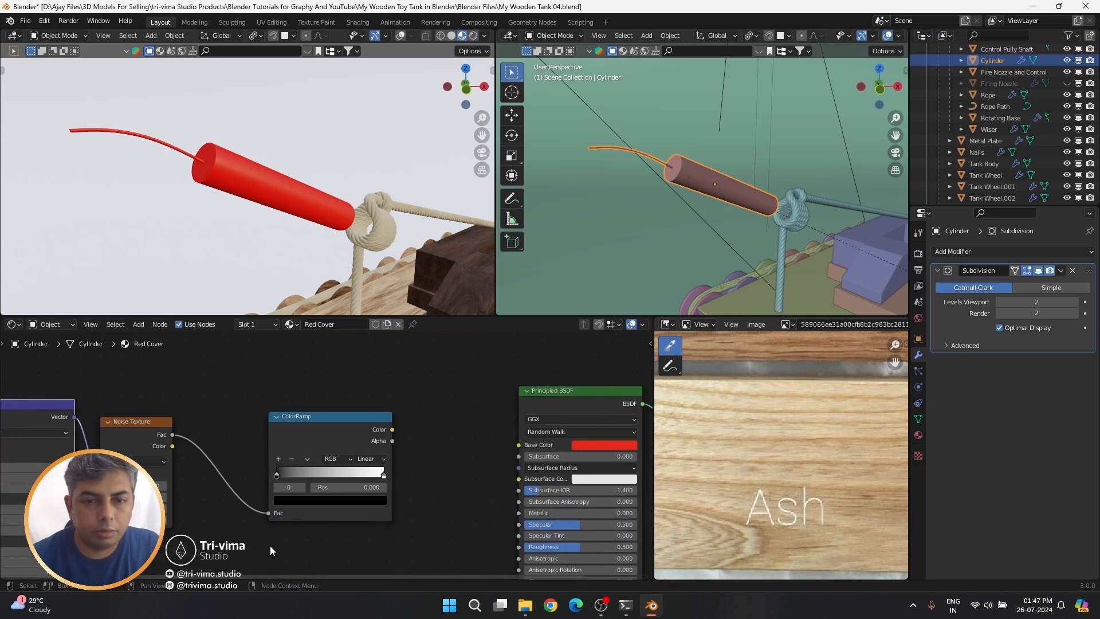
Flip the ColorRamp and color its first stop red and its second stop dark red with V 0.302
{"action": "left_click", "coordinate": [307, 461]}
{"action": "left_click", "coordinate": [326, 501]}
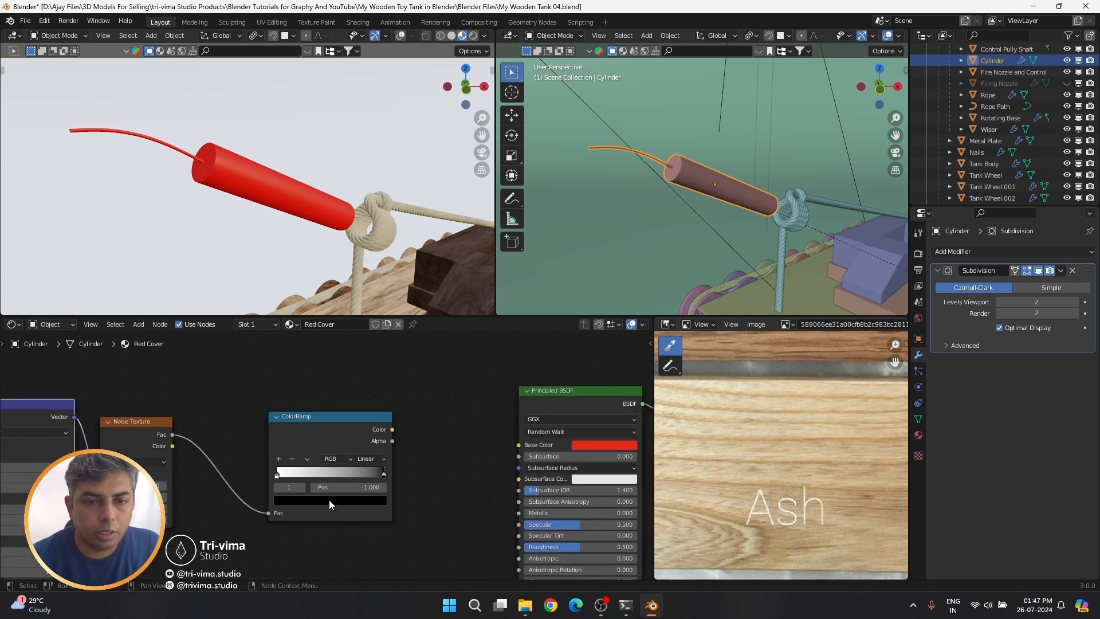
{"action": "left_click", "coordinate": [329, 500]}
{"action": "left_click_drag", "start_coordinate": [361, 423], "coordinate": [362, 354]}
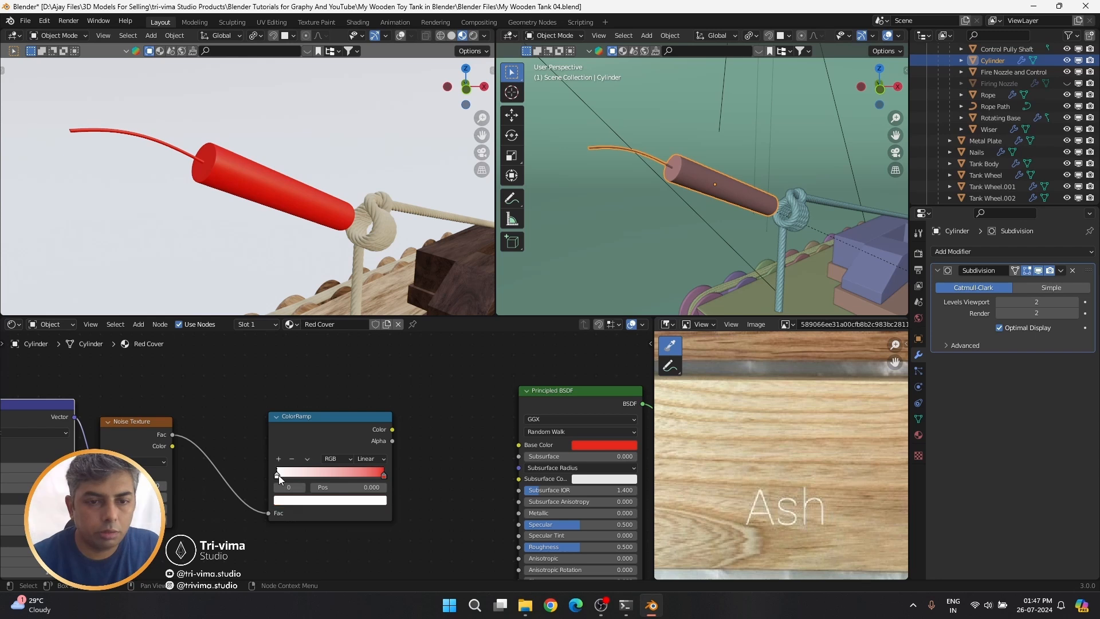
{"action": "left_click", "coordinate": [383, 475]}
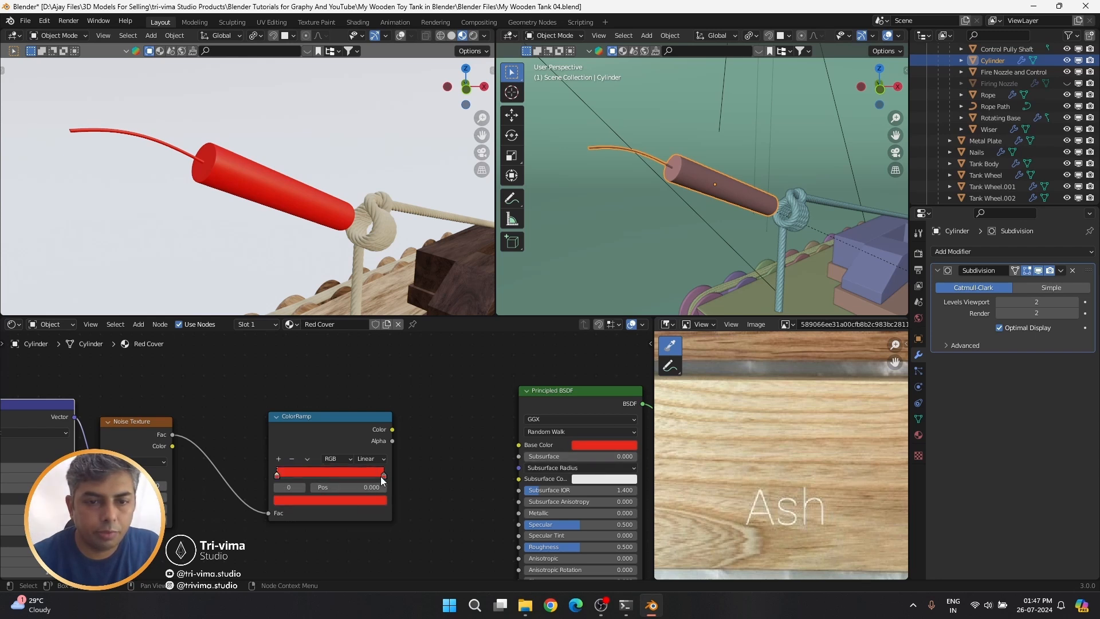
{"action": "left_click", "coordinate": [345, 499]}
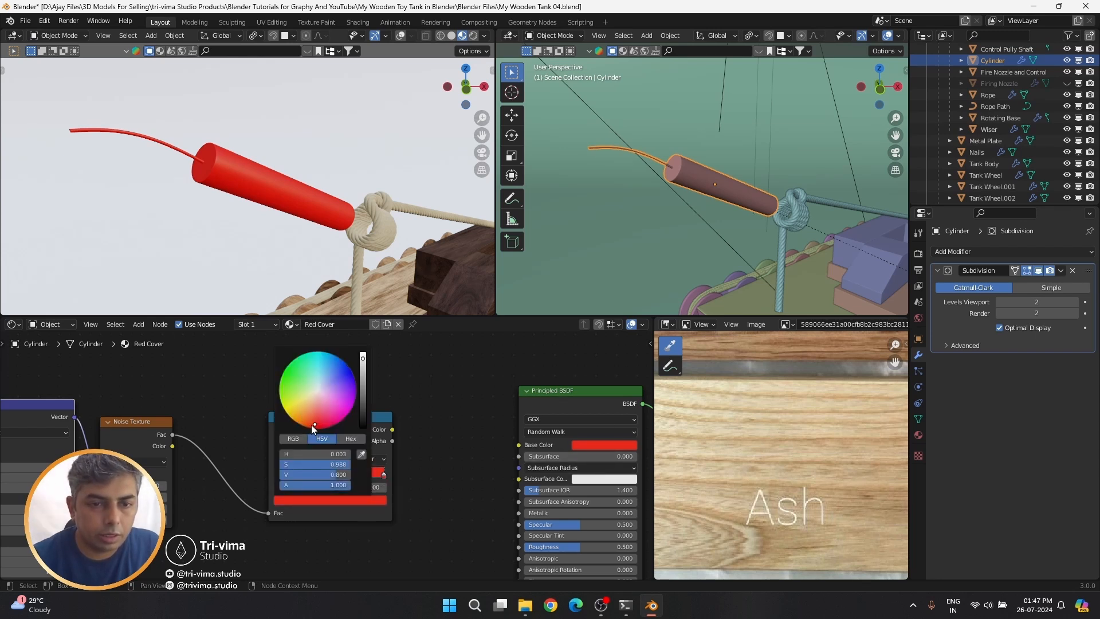
{"action": "left_click", "coordinate": [362, 389]}
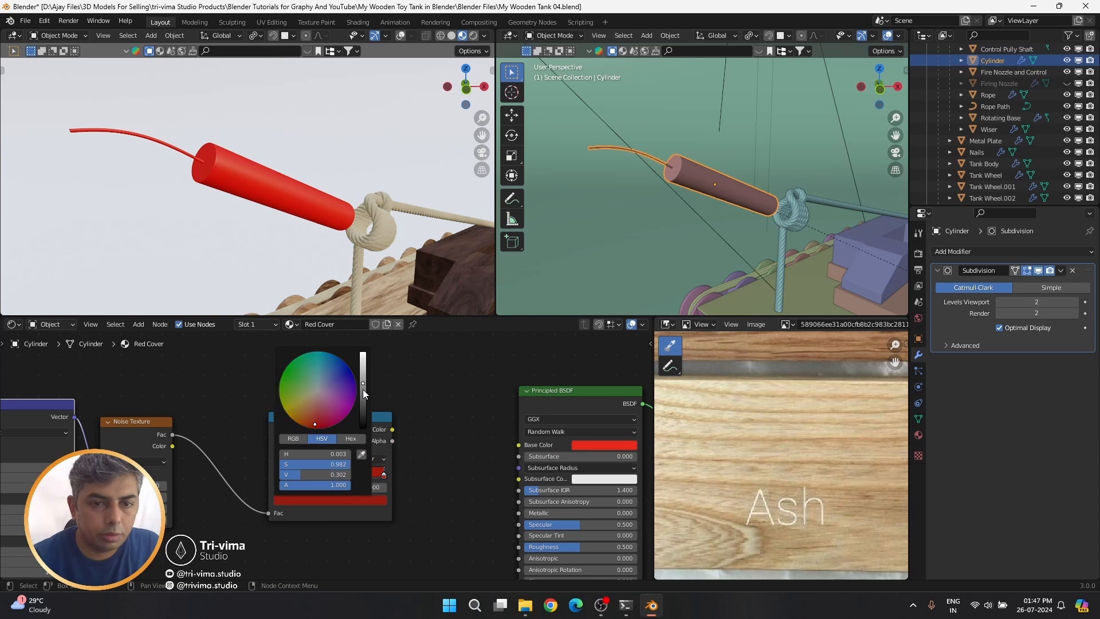
Connect the ColorRamp to the Principled BSDF's Base Color and set the Noise Texture's Scale to 100 and Detail to 15
{"action": "left_click_drag", "start_coordinate": [392, 429], "coordinate": [519, 445]}
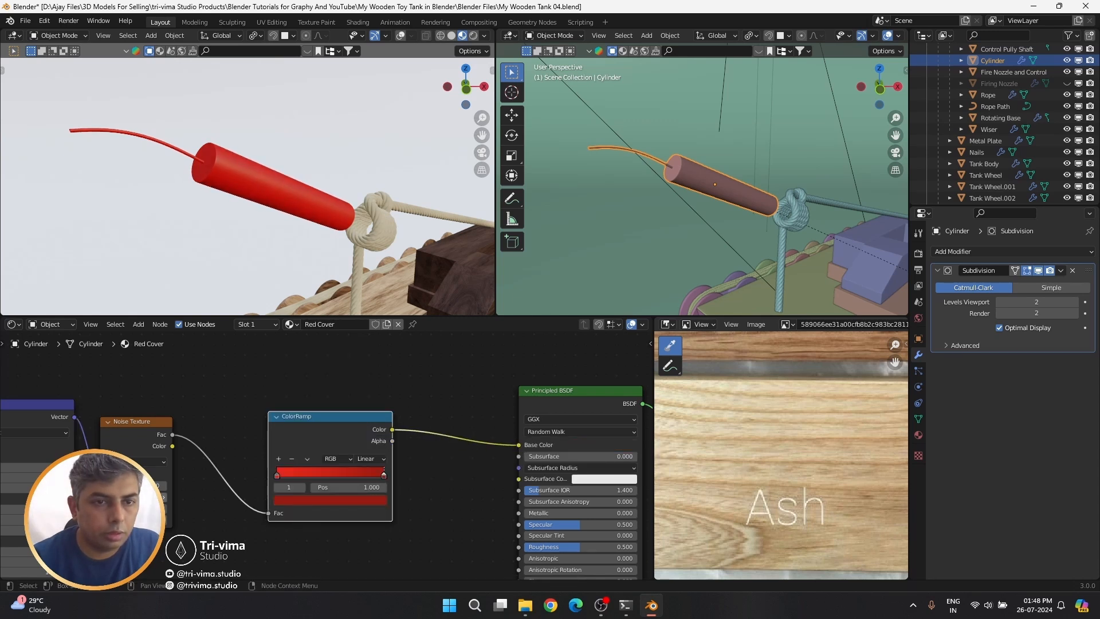
{"action": "scroll", "coordinate": [266, 236], "scroll_direction": "up", "scroll_amount": 4}
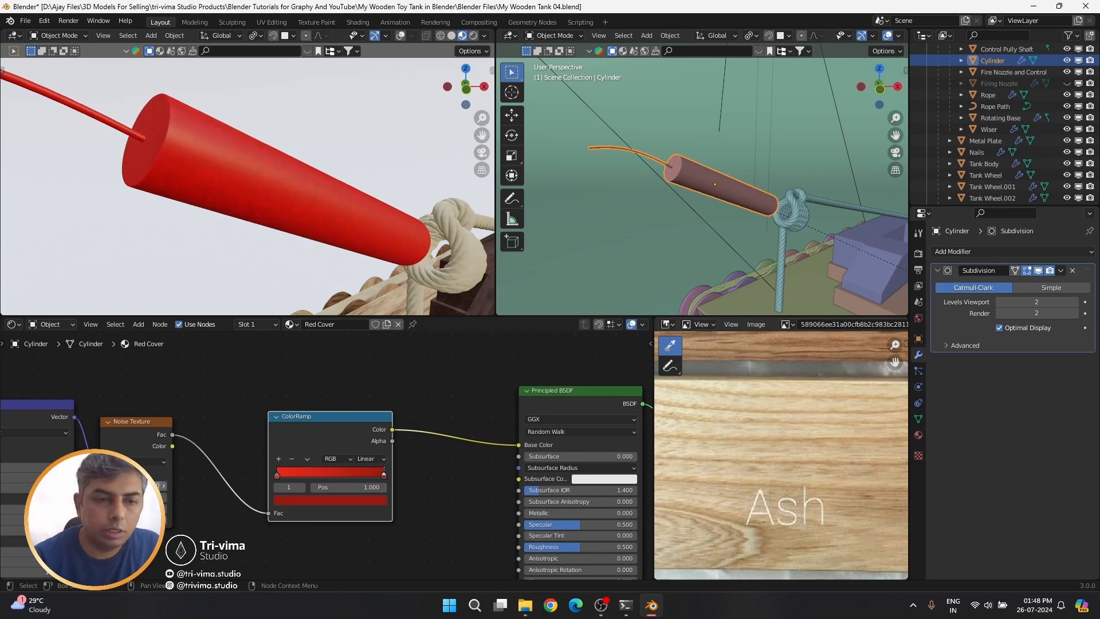
Set Red Cover's Specular to 0.050 and save the file
{"action": "middle_click_drag", "start_coordinate": [408, 456], "coordinate": [161, 456]}
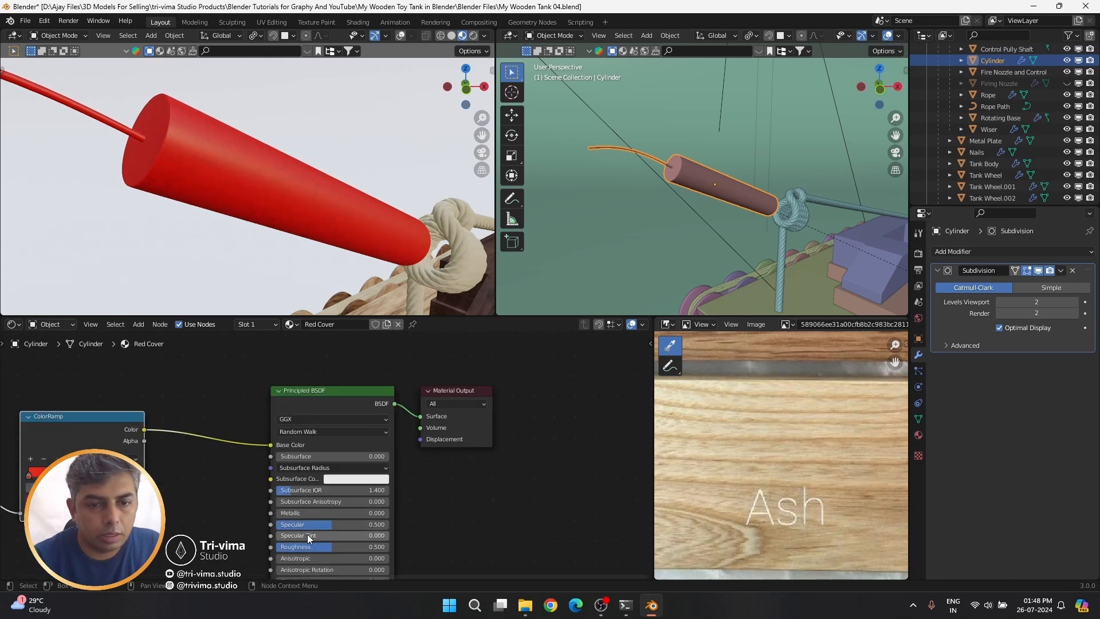
{"action": "left_click_drag", "start_coordinate": [344, 524], "coordinate": [276, 524]}
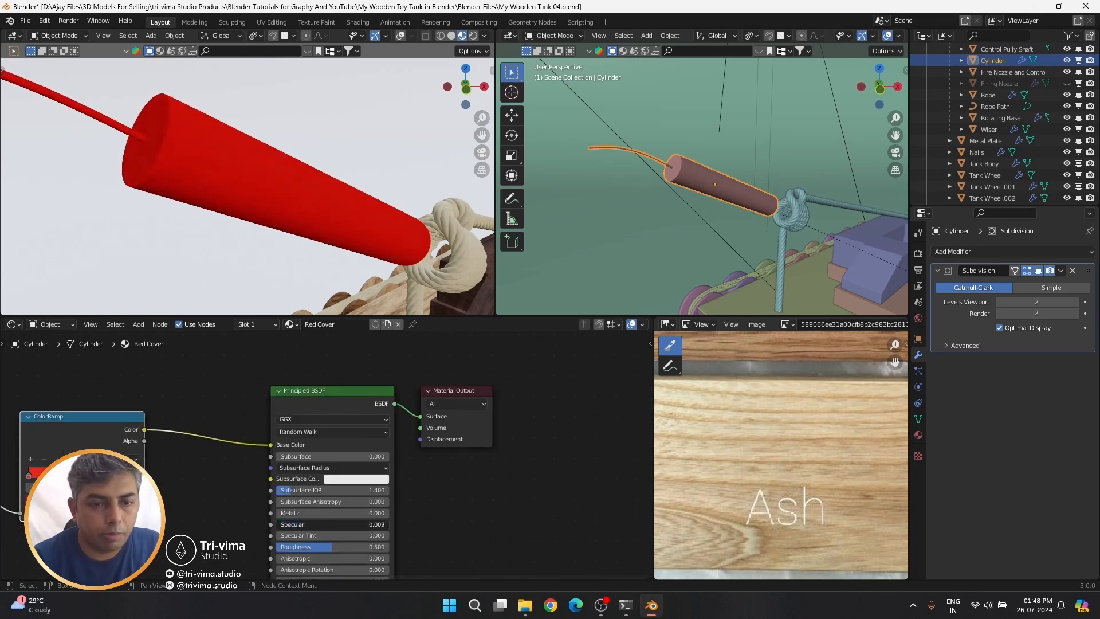
{"action": "scroll", "coordinate": [294, 475], "scroll_direction": "down", "scroll_amount": 2}
{"action": "middle_click_drag", "start_coordinate": [293, 476], "coordinate": [307, 483]}
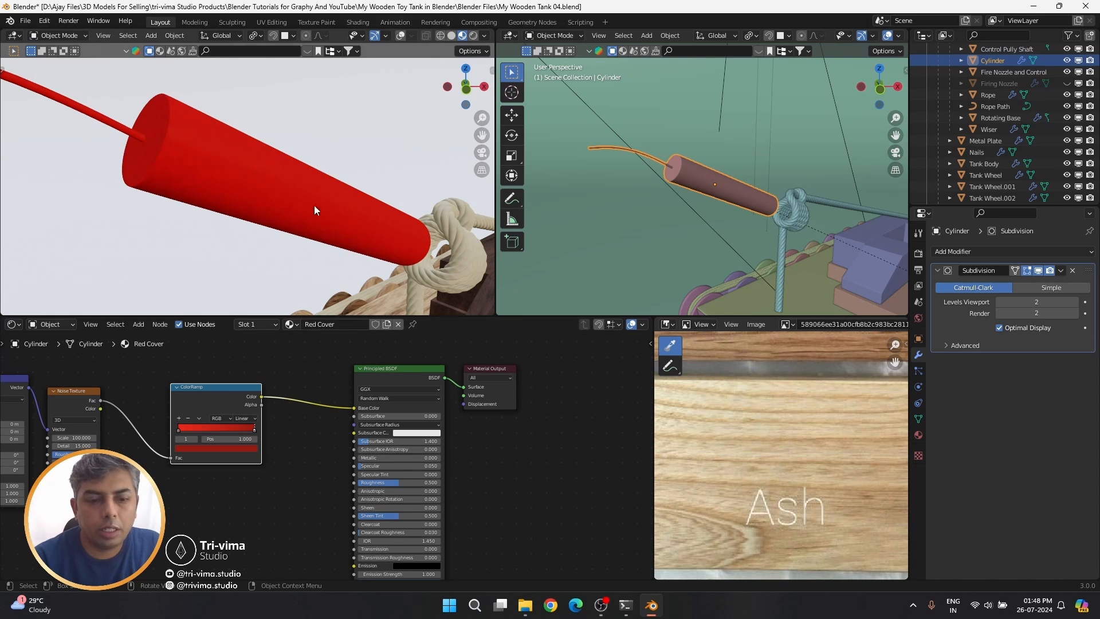
{"action": "key", "text": "ctrl+s"}
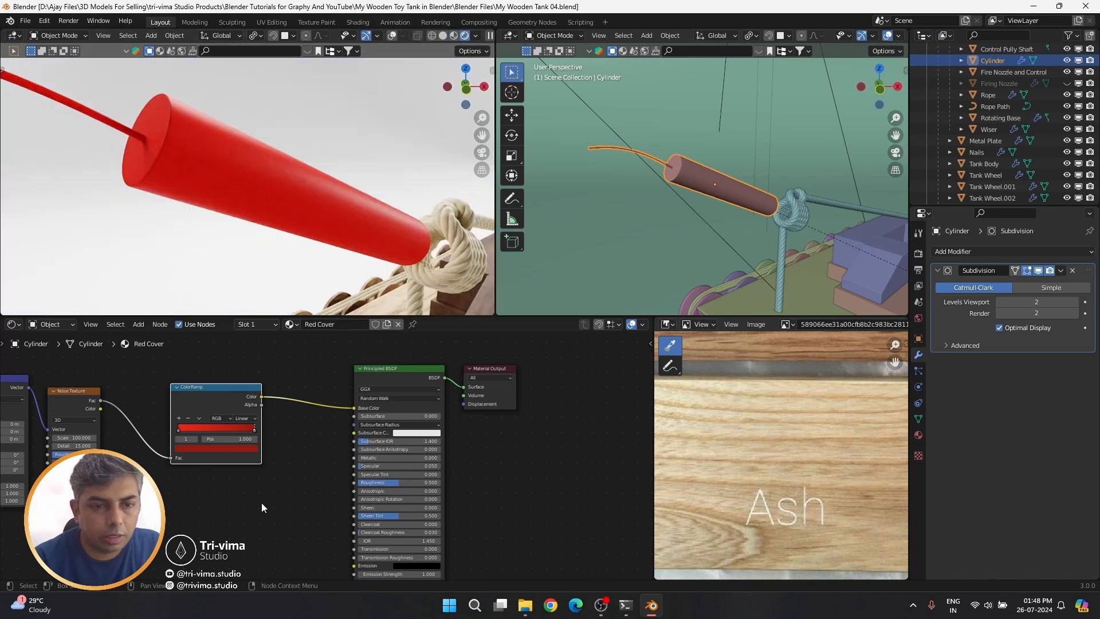
Select the string's faces on the Cylinder in Edit Mode and assign them to a new second material slot
{"action": "middle_click_drag", "start_coordinate": [375, 491], "coordinate": [426, 479]}
{"action": "left_click_drag", "start_coordinate": [453, 454], "coordinate": [435, 454]}
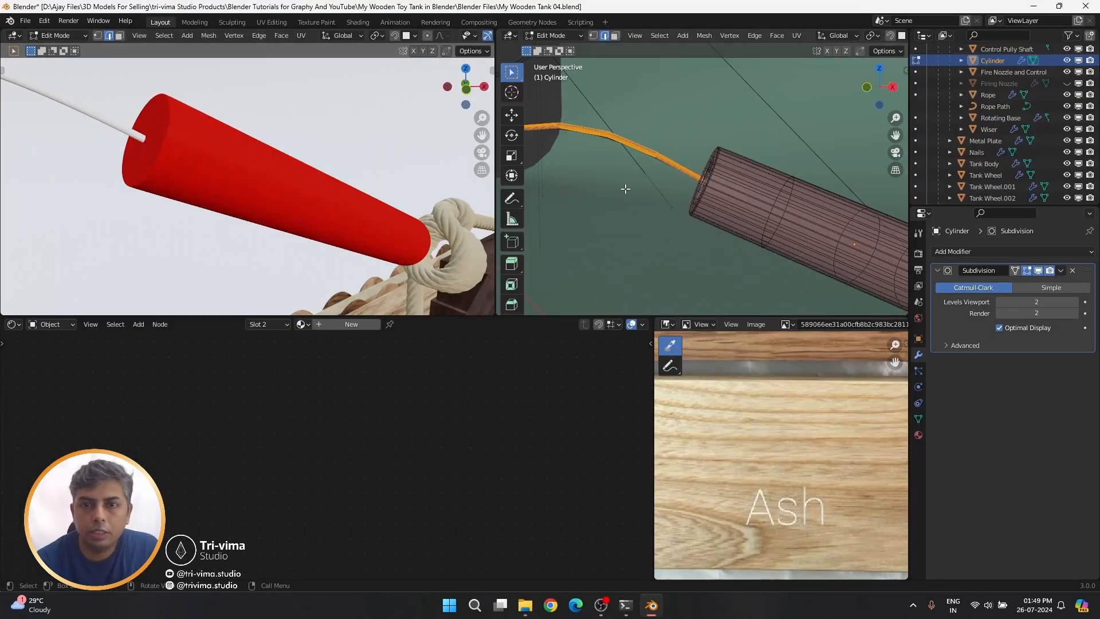
{"action": "left_click", "coordinate": [281, 324]}
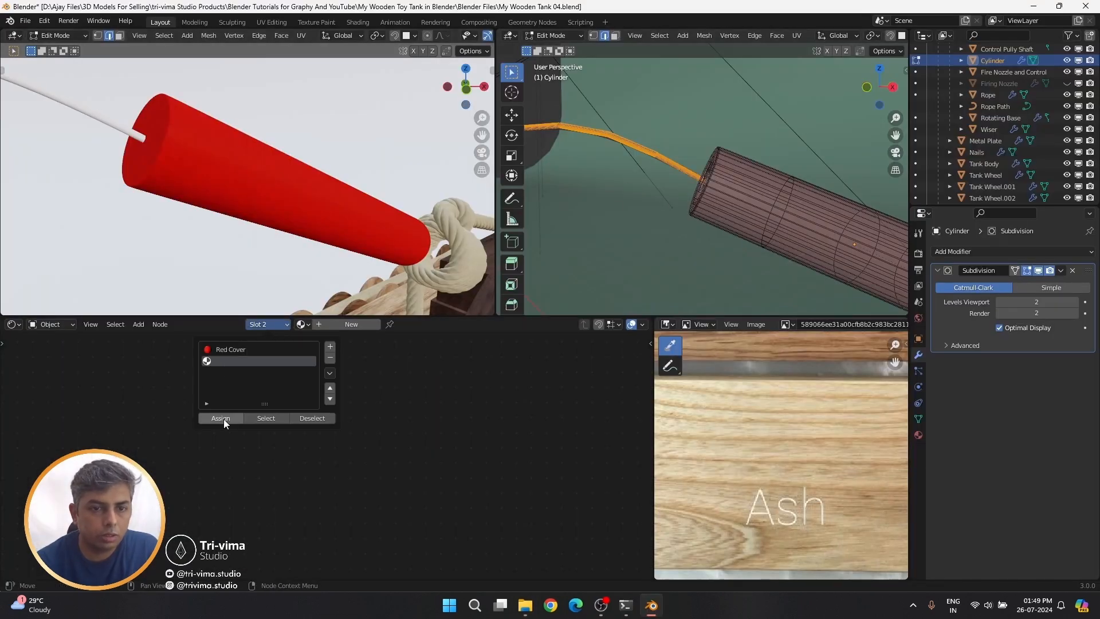
Put a single-user copy of Red Cover in the second slot and rename it White String
{"action": "left_click", "coordinate": [300, 324]}
{"action": "left_click", "coordinate": [314, 362]}
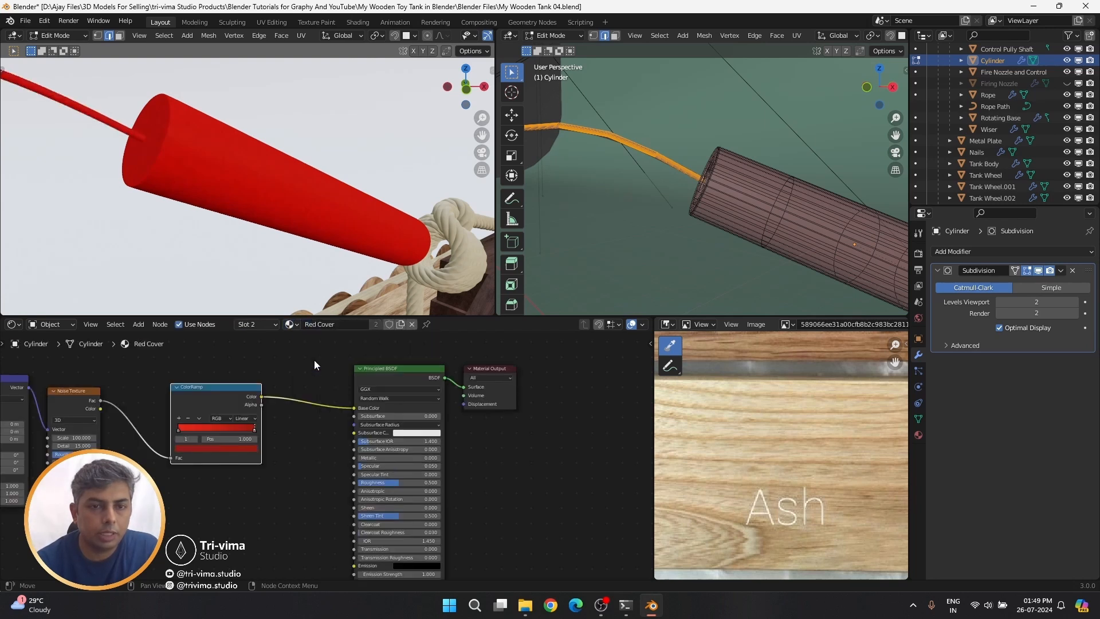
{"action": "double_click", "coordinate": [306, 324]}
{"action": "type", "text": "White String"}
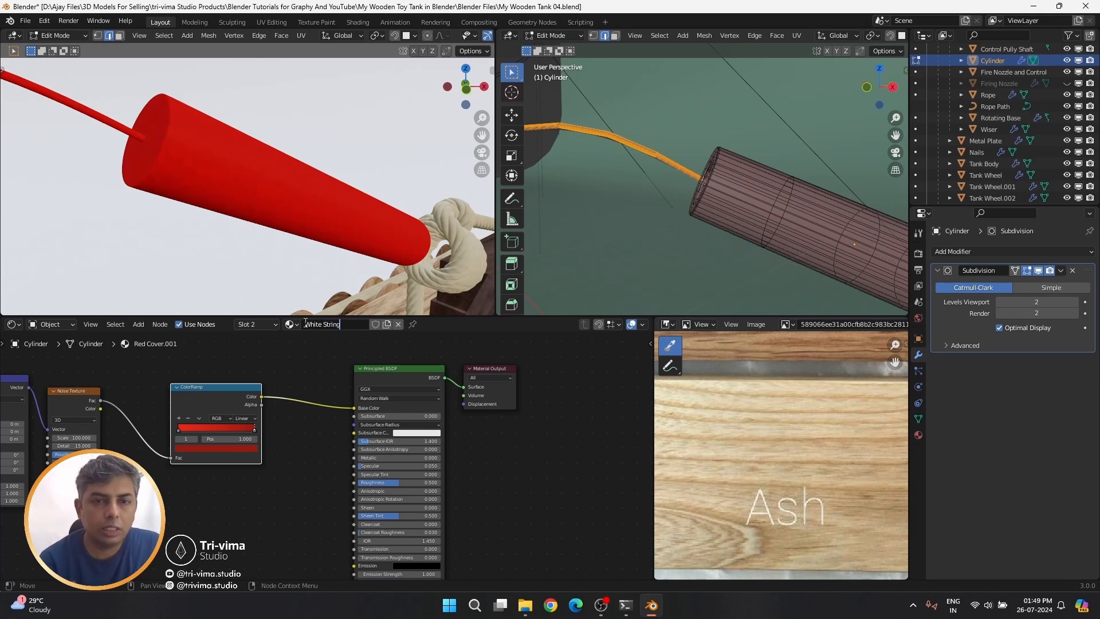
{"action": "key", "text": "Return"}
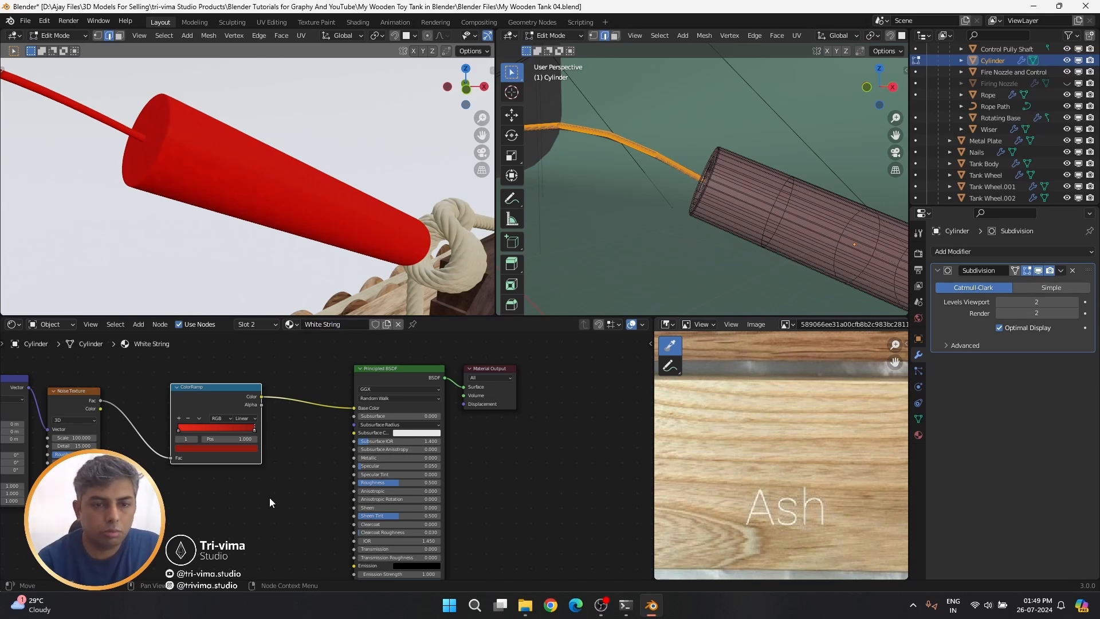
Set the saturation of both color stops in White String's ColorRamp to 0
{"action": "scroll", "coordinate": [269, 497], "scroll_direction": "up", "scroll_amount": 2}
{"action": "left_click", "coordinate": [340, 448]}
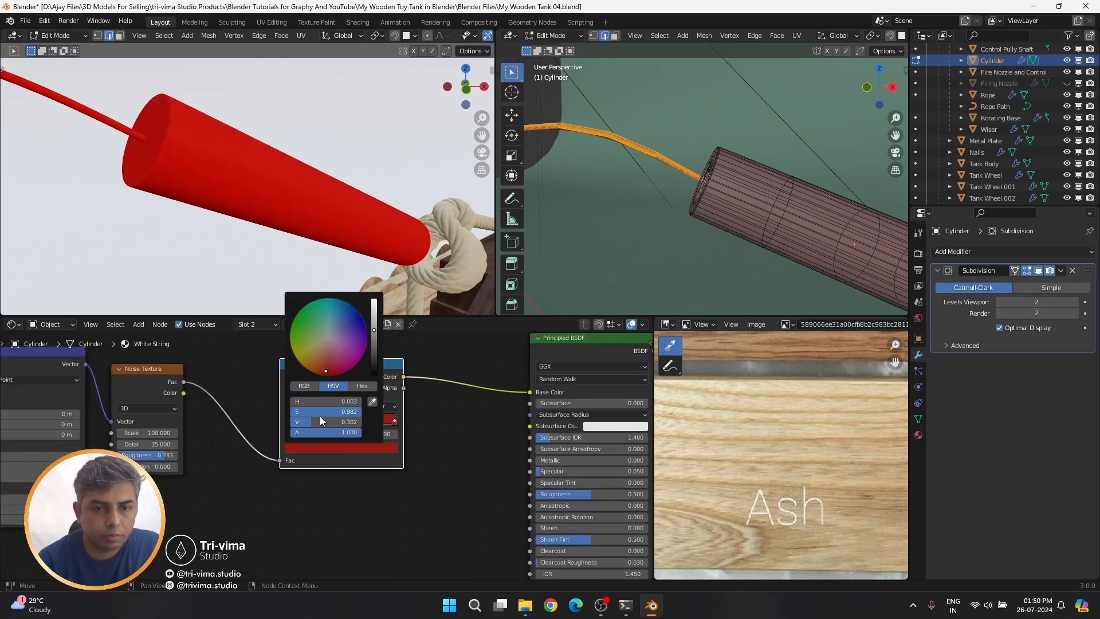
{"action": "left_click_drag", "start_coordinate": [312, 412], "coordinate": [241, 411]}
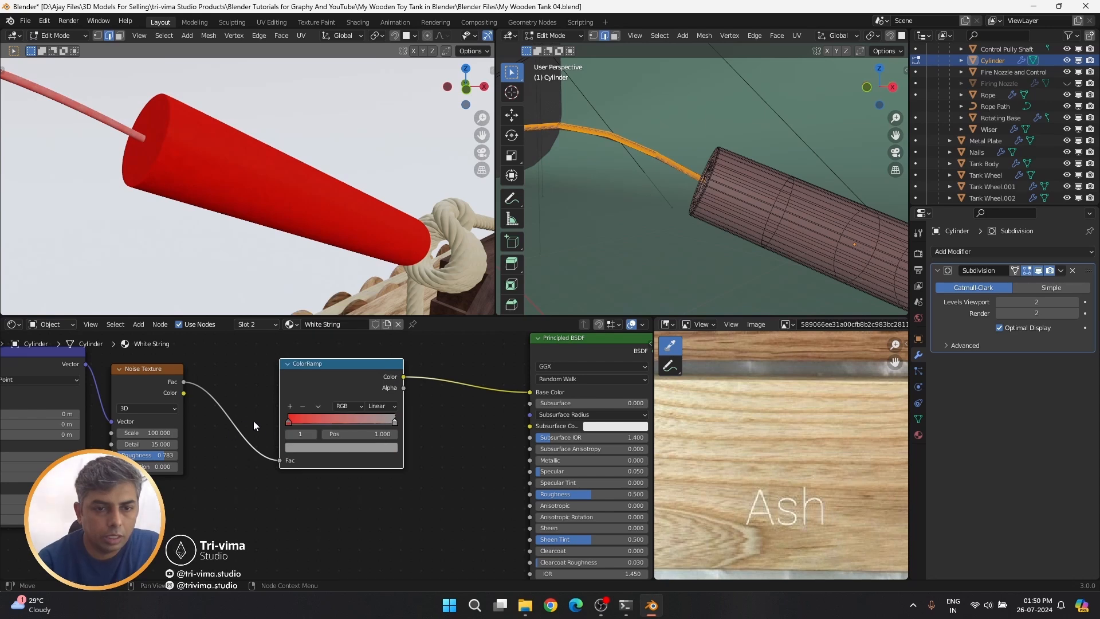
{"action": "left_click", "coordinate": [289, 421]}
{"action": "left_click", "coordinate": [315, 447]}
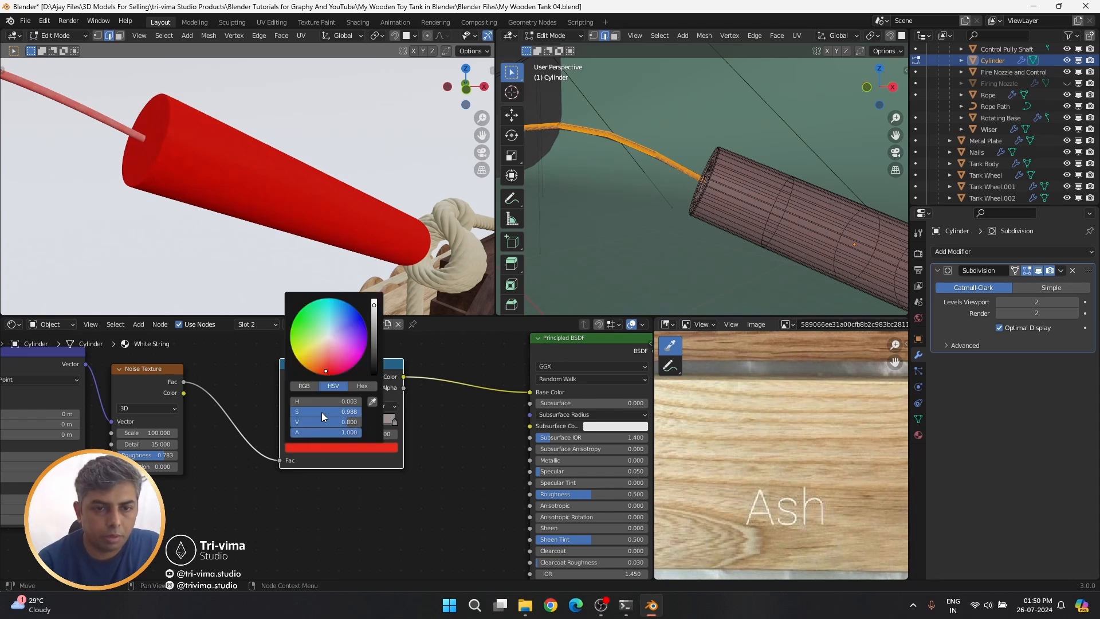
{"action": "left_click_drag", "start_coordinate": [321, 411], "coordinate": [269, 411]}
{"action": "scroll", "coordinate": [68, 459], "scroll_direction": "down", "scroll_amount": 3}
{"action": "scroll", "coordinate": [728, 202], "scroll_direction": "down", "scroll_amount": 2}
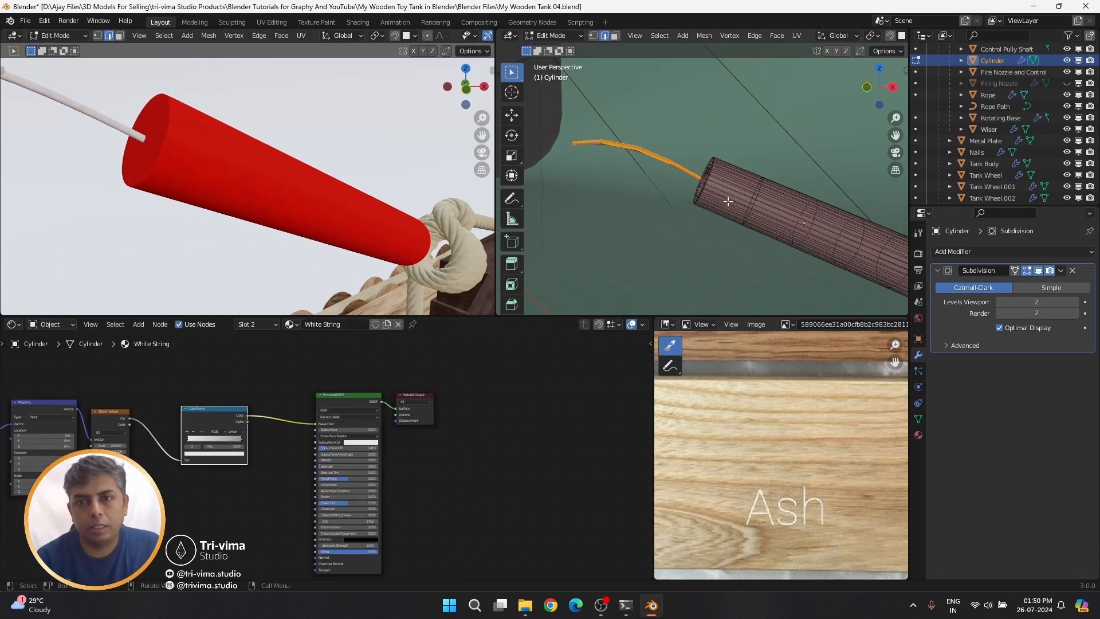
Select all faces of the Cylinder's end cap around the string in face select mode
{"action": "middle_click_drag", "start_coordinate": [727, 202], "coordinate": [806, 208]}
{"action": "scroll", "coordinate": [806, 207], "scroll_direction": "down", "scroll_amount": 2}
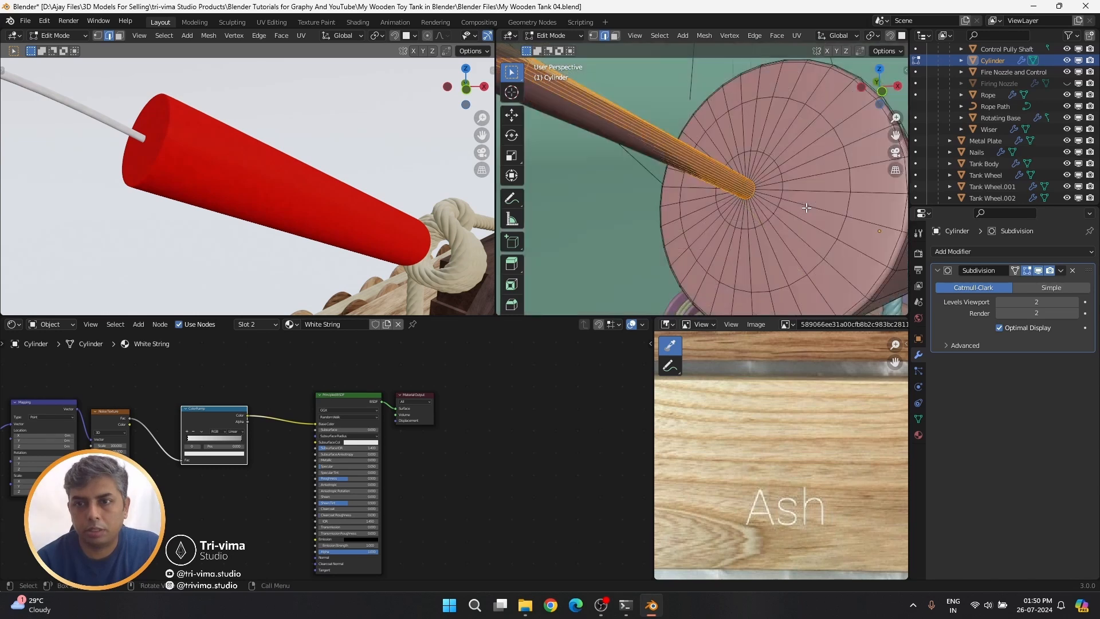
{"action": "left_click", "coordinate": [809, 193], "text": "alt"}
{"action": "key", "text": "3"}
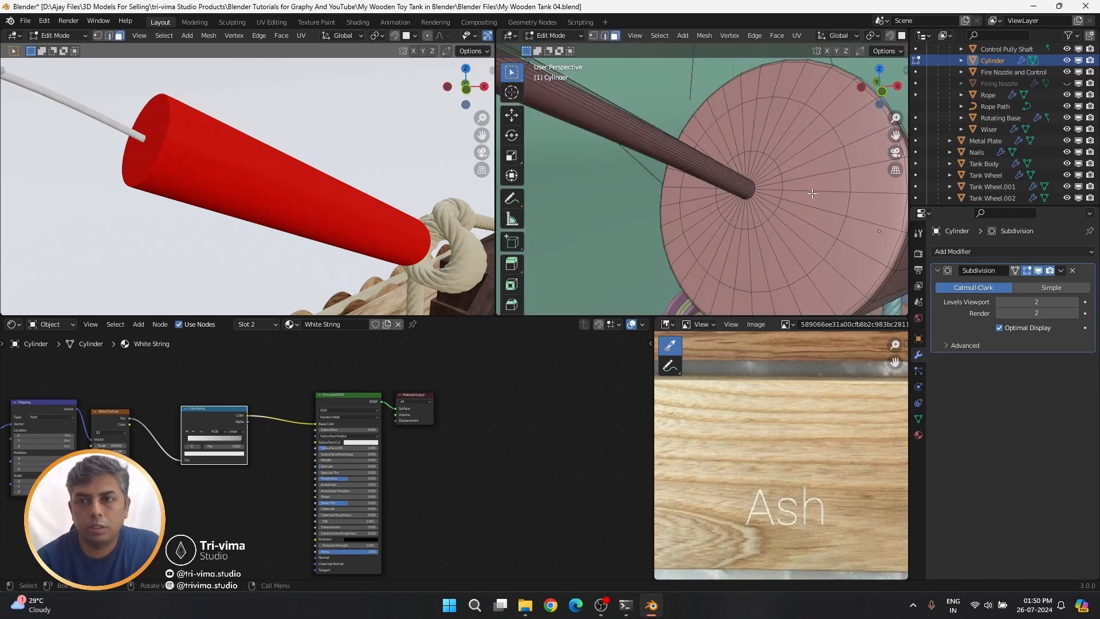
{"action": "left_click", "coordinate": [812, 195], "text": "alt"}
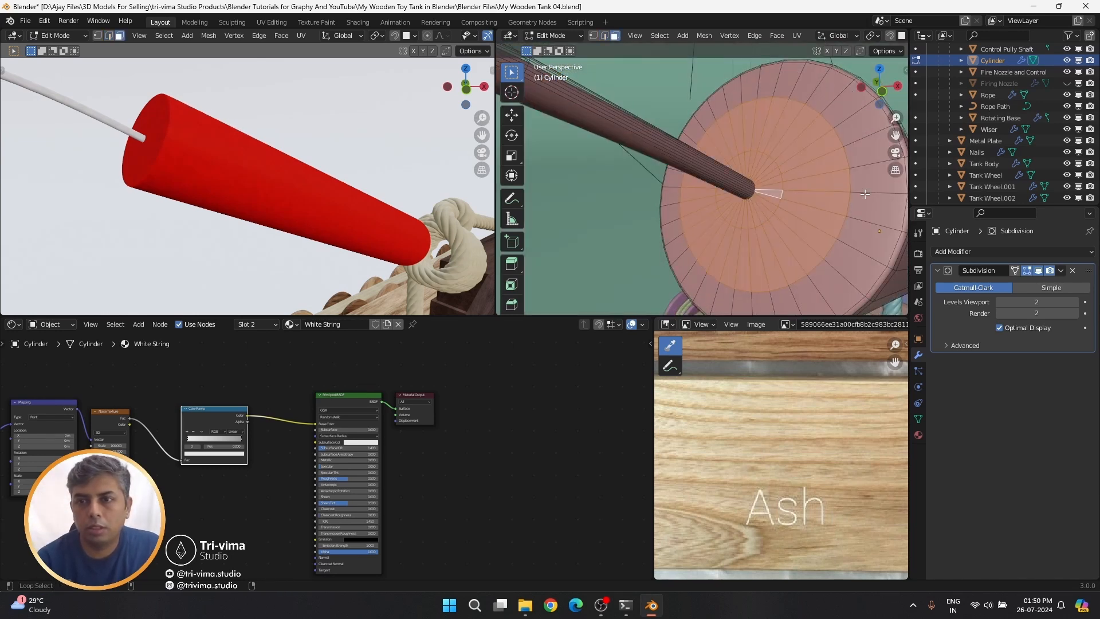
{"action": "key", "text": "ctrl+KP_Add"}
{"action": "key", "text": "ctrl+KP_Add"}
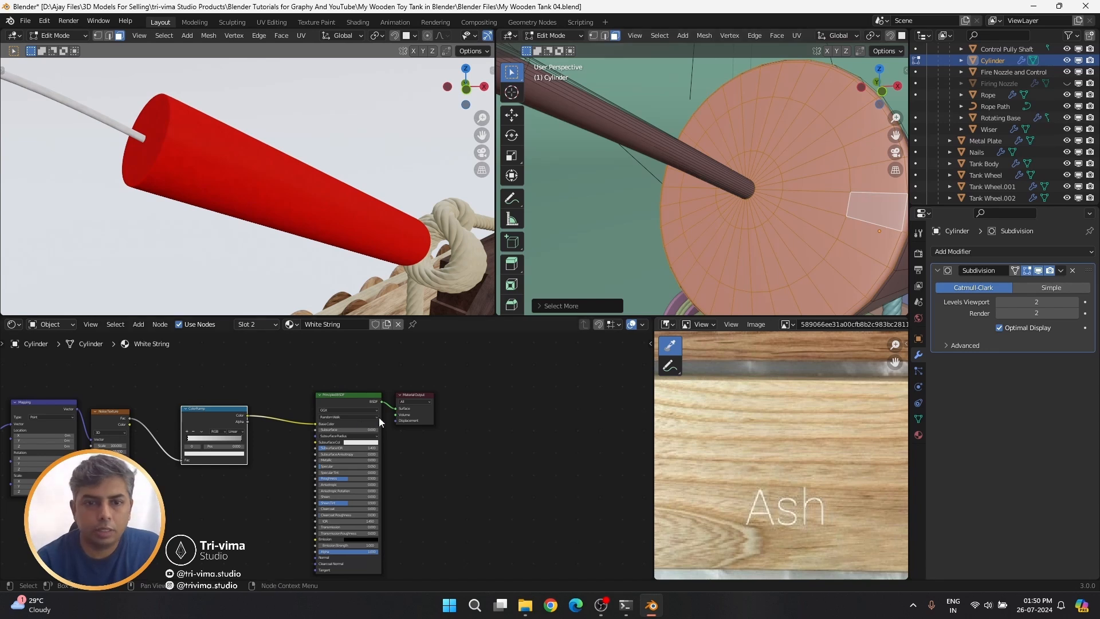
Add a third material slot to the Cylinder and assign the selected end-cap faces to it
{"action": "left_click", "coordinate": [269, 324]}
{"action": "left_click", "coordinate": [319, 348]}
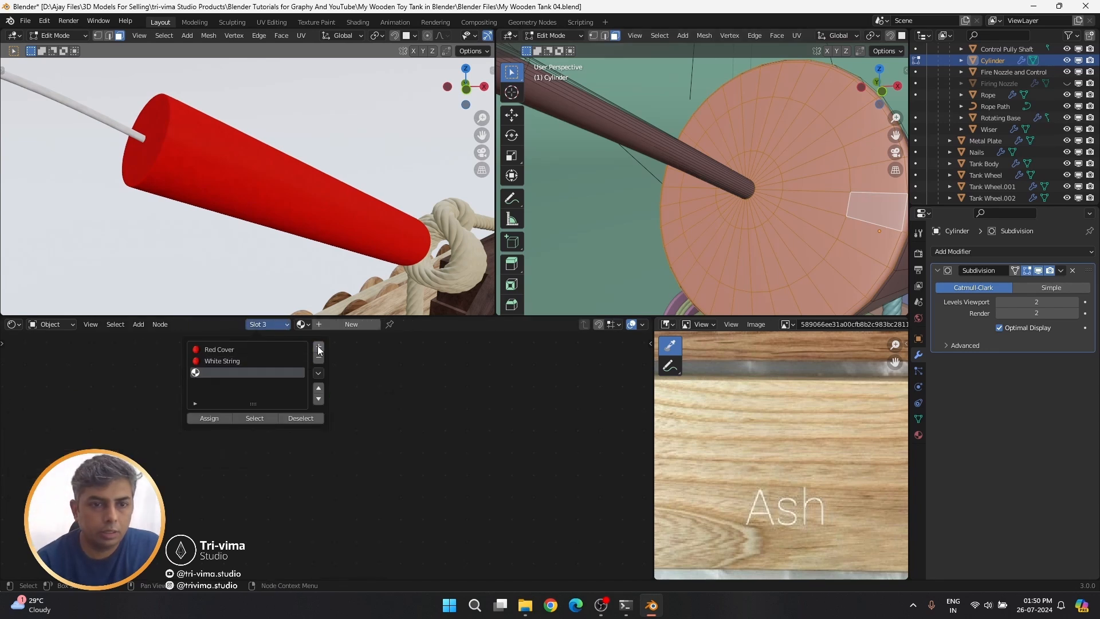
{"action": "left_click", "coordinate": [223, 418]}
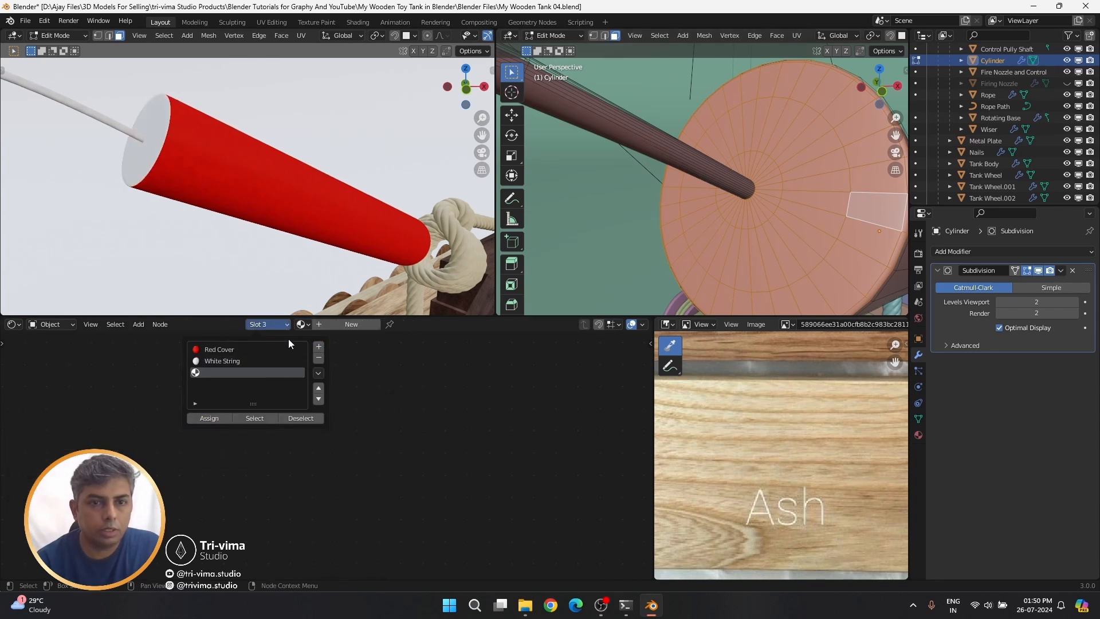
Put a single-user copy of White String in the third slot and rename it Grey Fire Powder
{"action": "left_click", "coordinate": [300, 324]}
{"action": "left_click", "coordinate": [301, 324]}
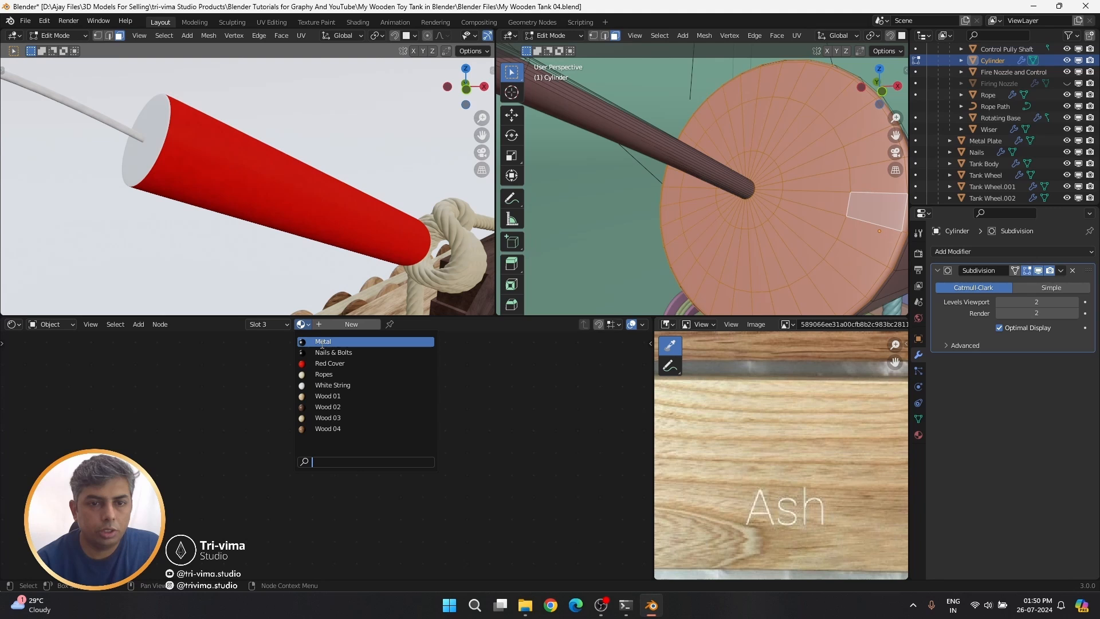
{"action": "left_click", "coordinate": [324, 385]}
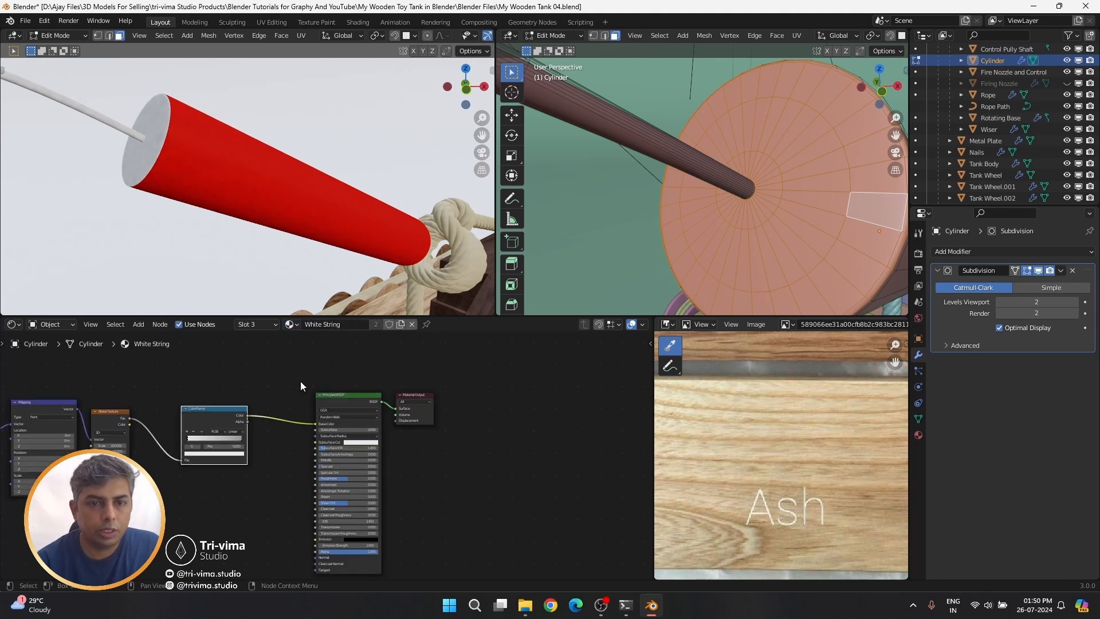
{"action": "left_click", "coordinate": [400, 325]}
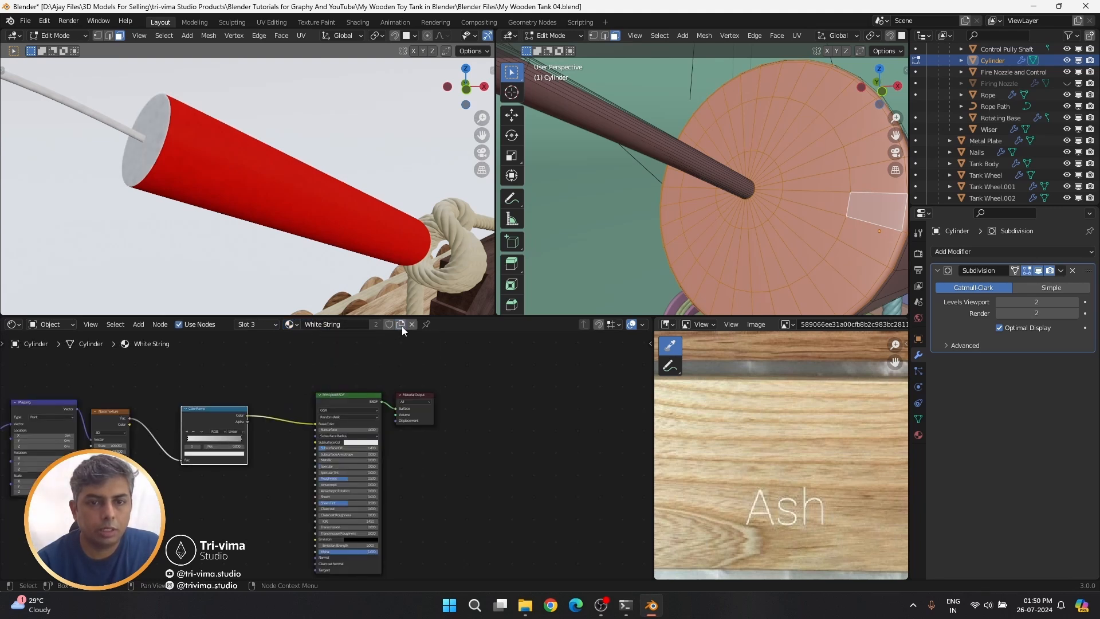
{"action": "double_click", "coordinate": [327, 324]}
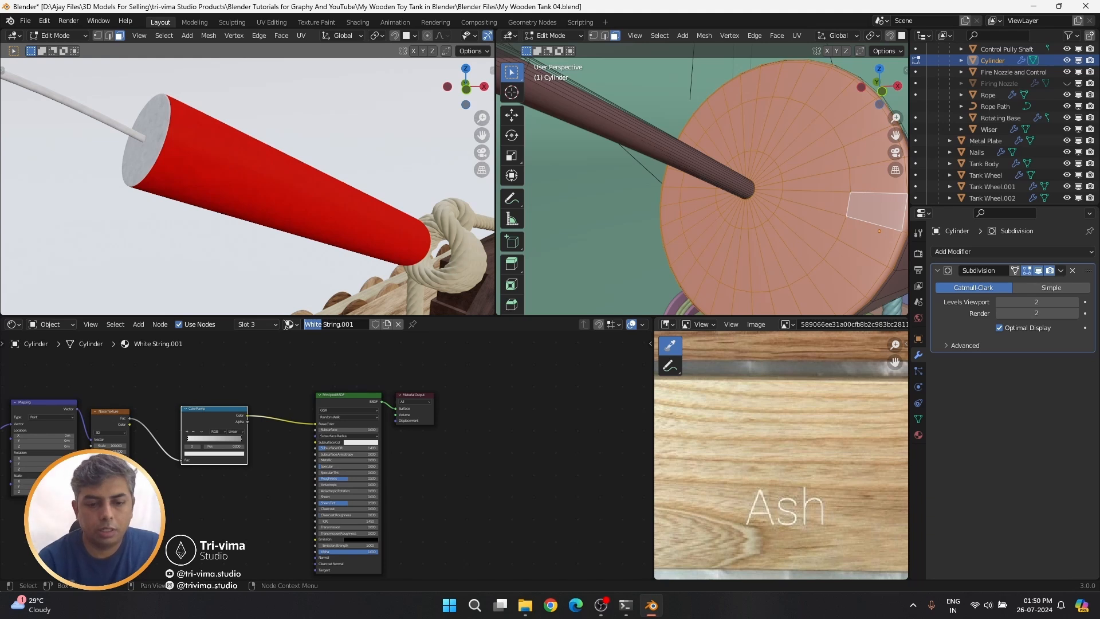
{"action": "type", "text": "Grey"}
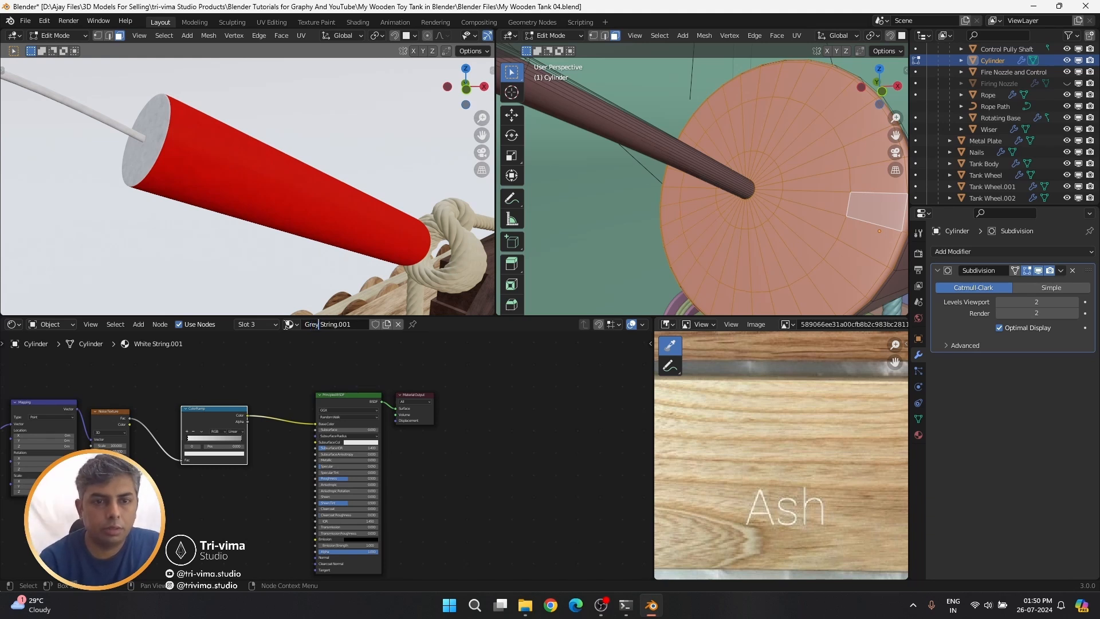
{"action": "type", "text": " Fire"}
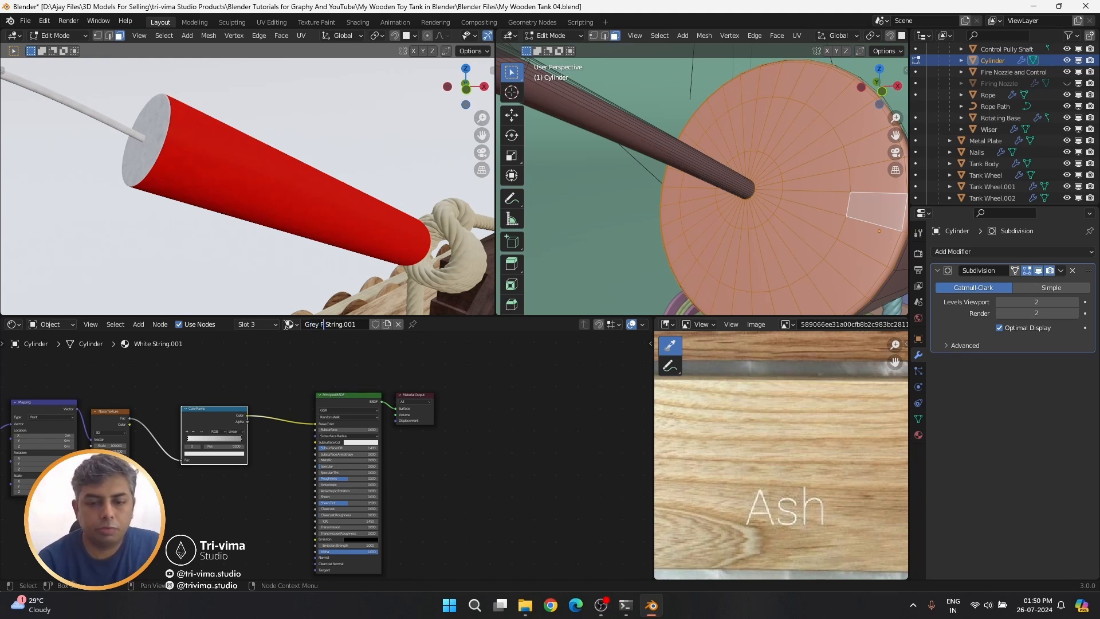
{"action": "key", "text": "Delete"}
{"action": "key", "text": "Delete"}
{"action": "key", "text": "Delete"}
{"action": "key", "text": "Delete"}
{"action": "key", "text": "Delete"}
{"action": "key", "text": "Delete"}
{"action": "key", "text": "Delete"}
{"action": "key", "text": "Delete"}
{"action": "key", "text": "Delete"}
{"action": "key", "text": "Delete"}
{"action": "key", "text": "Delete"}
{"action": "type", "text": "Powder"}
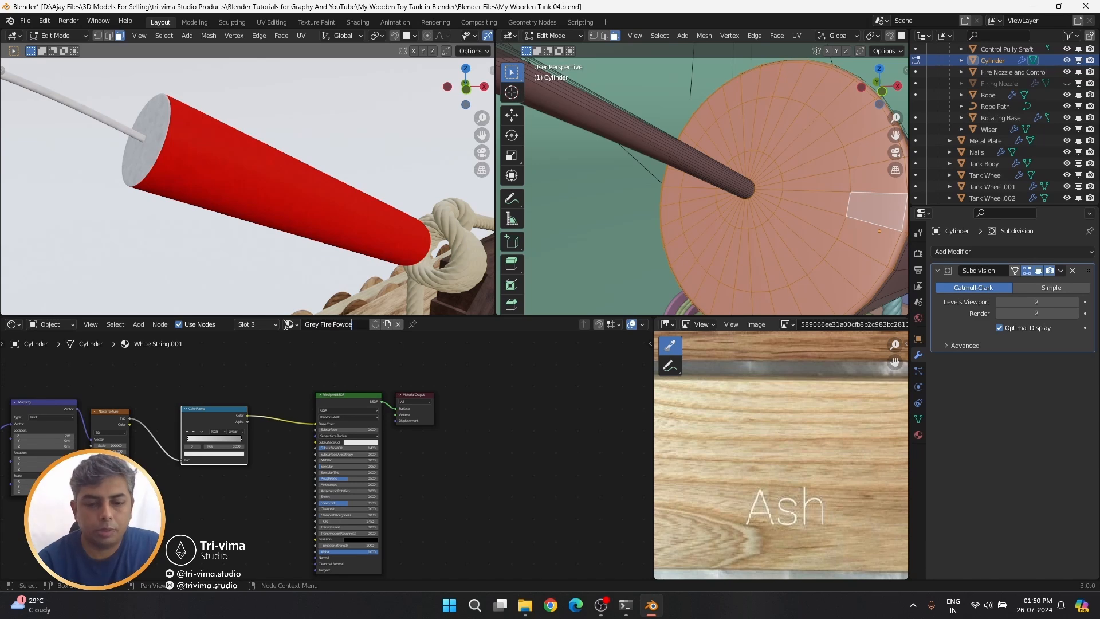
{"action": "key", "text": "Return"}
Select the faces of the Cylinder's opposite end cap and assign them to the Grey Fire Powder slot
{"action": "middle_click_drag", "start_coordinate": [341, 229], "coordinate": [322, 201]}
{"action": "middle_click_drag", "start_coordinate": [825, 192], "coordinate": [687, 186]}
{"action": "scroll", "coordinate": [685, 189], "scroll_direction": "up", "scroll_amount": 5}
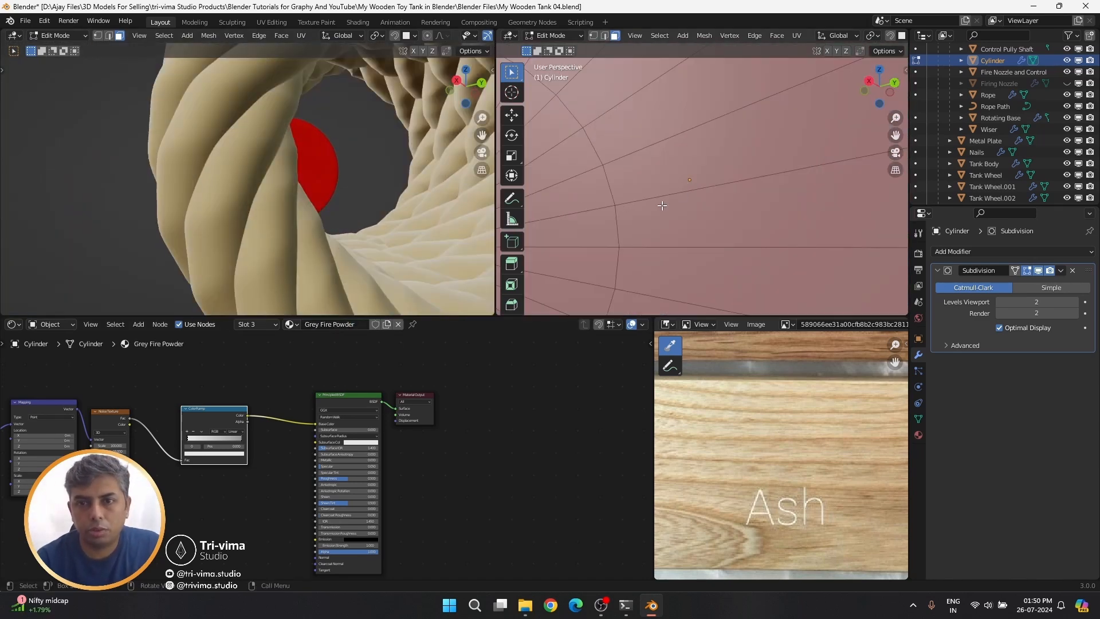
{"action": "scroll", "coordinate": [661, 204], "scroll_direction": "down", "scroll_amount": 3}
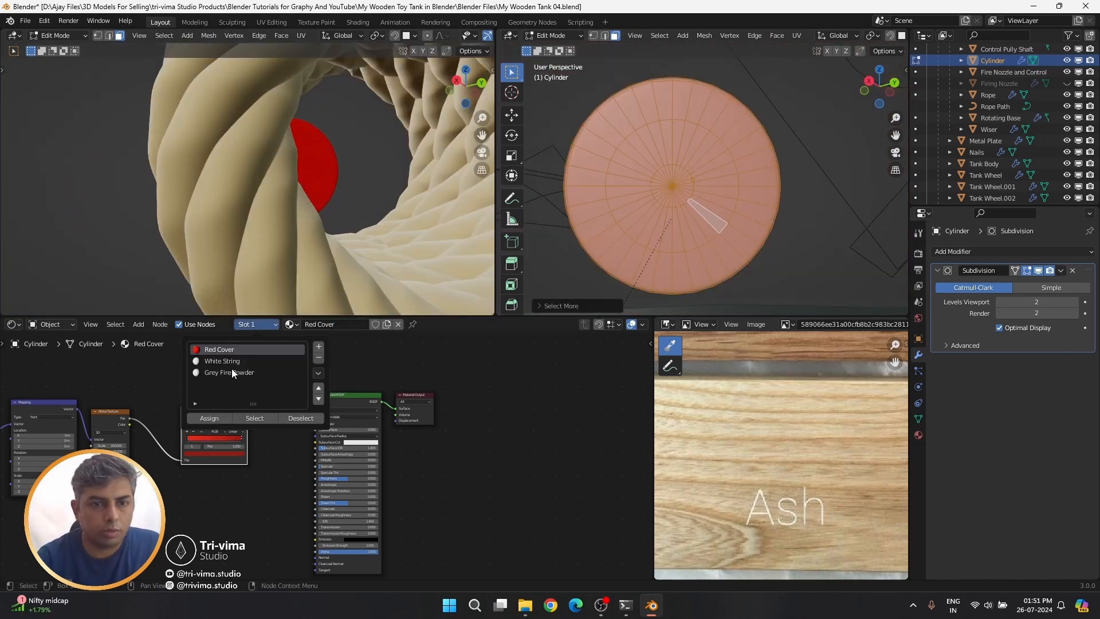
{"action": "left_click", "coordinate": [228, 373]}
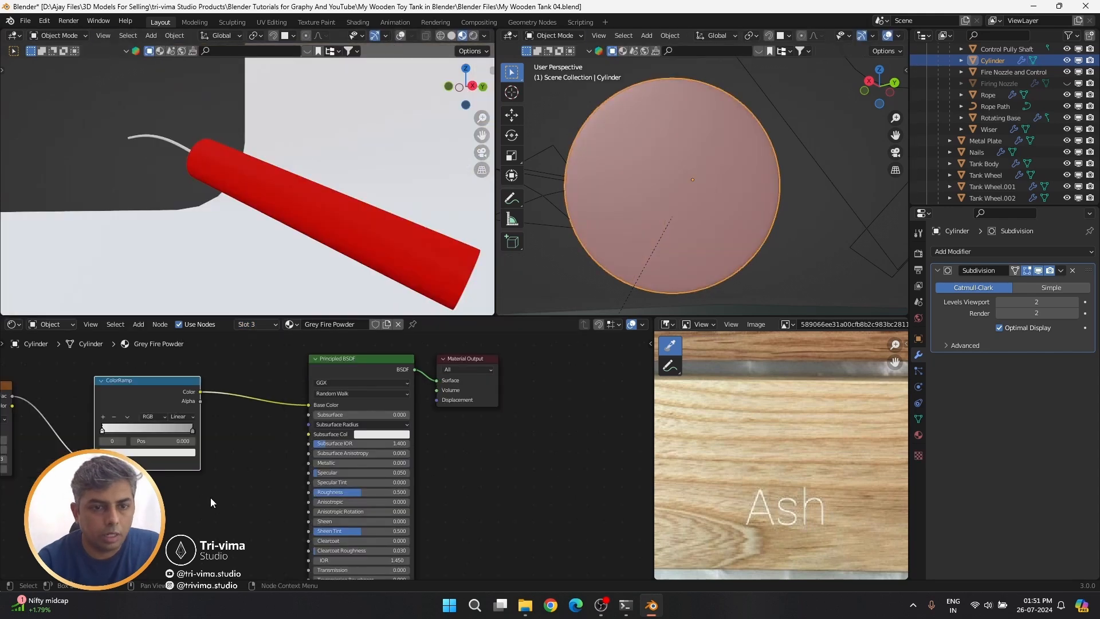
Darken the color stops of Grey Fire Powder's ColorRamp to mid greys
{"action": "left_click", "coordinate": [142, 425]}
{"action": "left_click", "coordinate": [125, 451]}
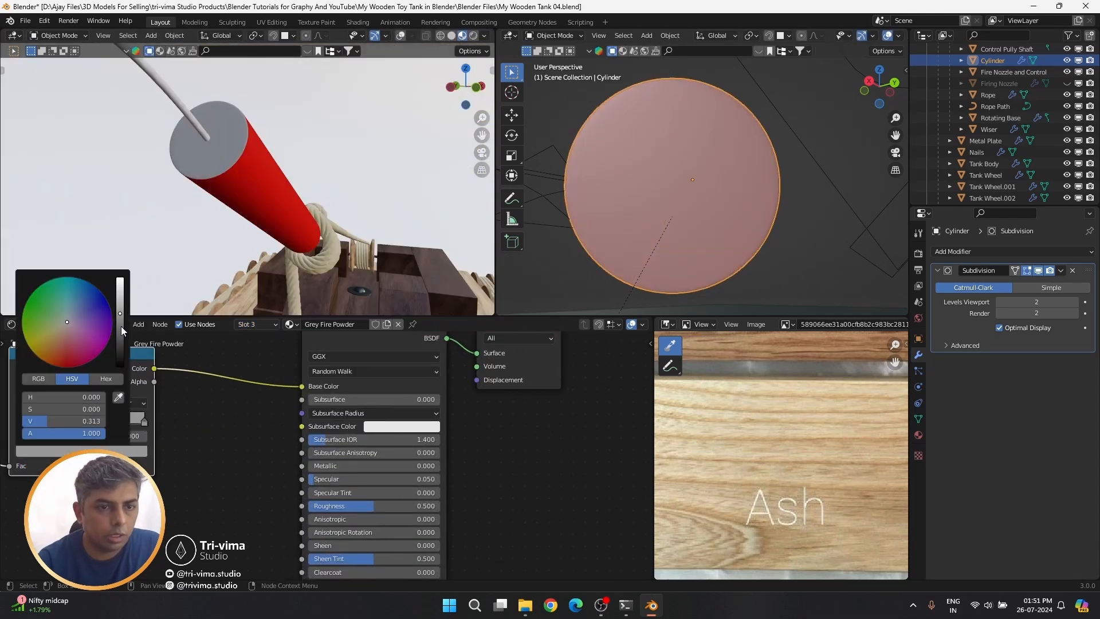
{"action": "left_click_drag", "start_coordinate": [122, 325], "coordinate": [121, 334]}
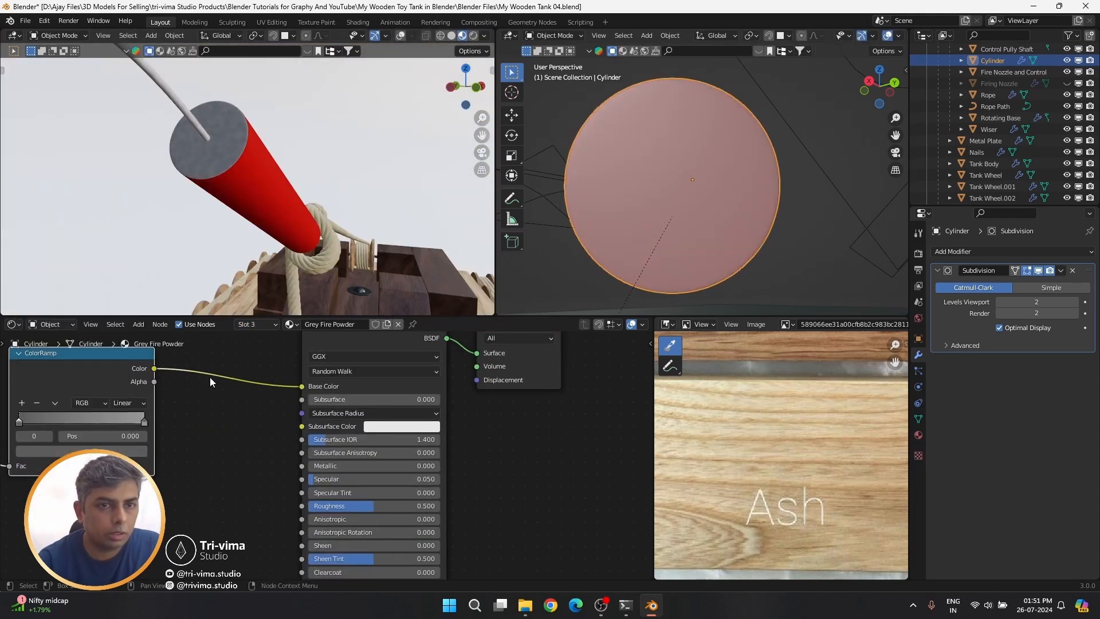
Unhide the Firing Nozzle, save the file and view the whole tank through the camera
{"action": "key", "text": "Tab"}
{"action": "key", "text": "Tab"}
{"action": "key", "text": "ctrl+s"}
{"action": "middle_click_drag", "start_coordinate": [394, 210], "coordinate": [200, 248]}
{"action": "scroll", "coordinate": [359, 189], "scroll_direction": "down", "scroll_amount": 3}
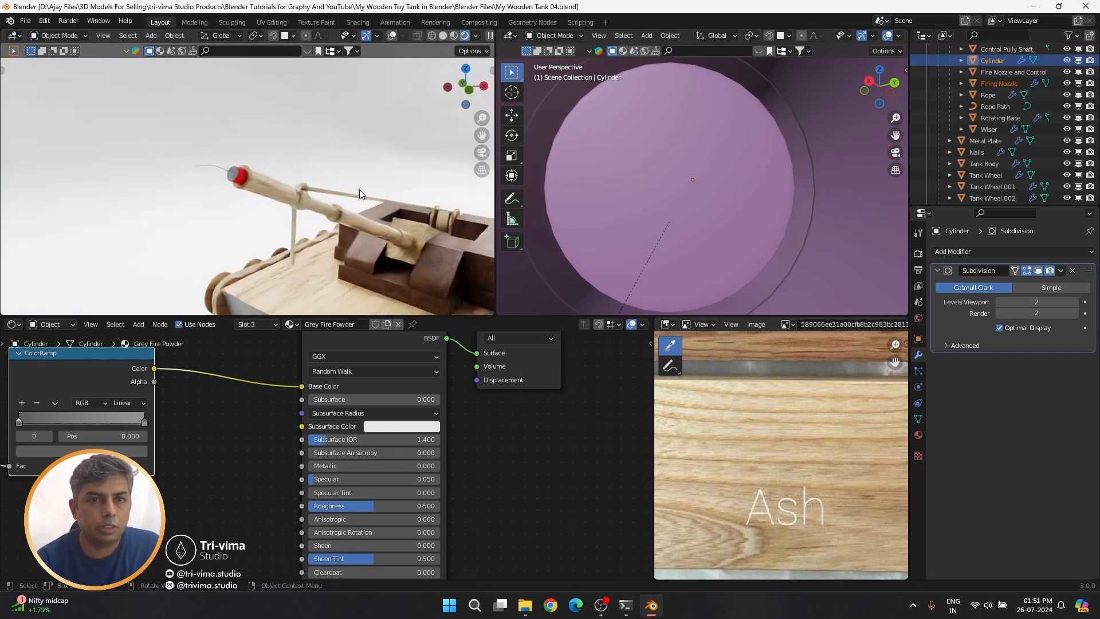
{"action": "key", "text": "ctrl+s"}
{"action": "key", "text": "KP_0"}
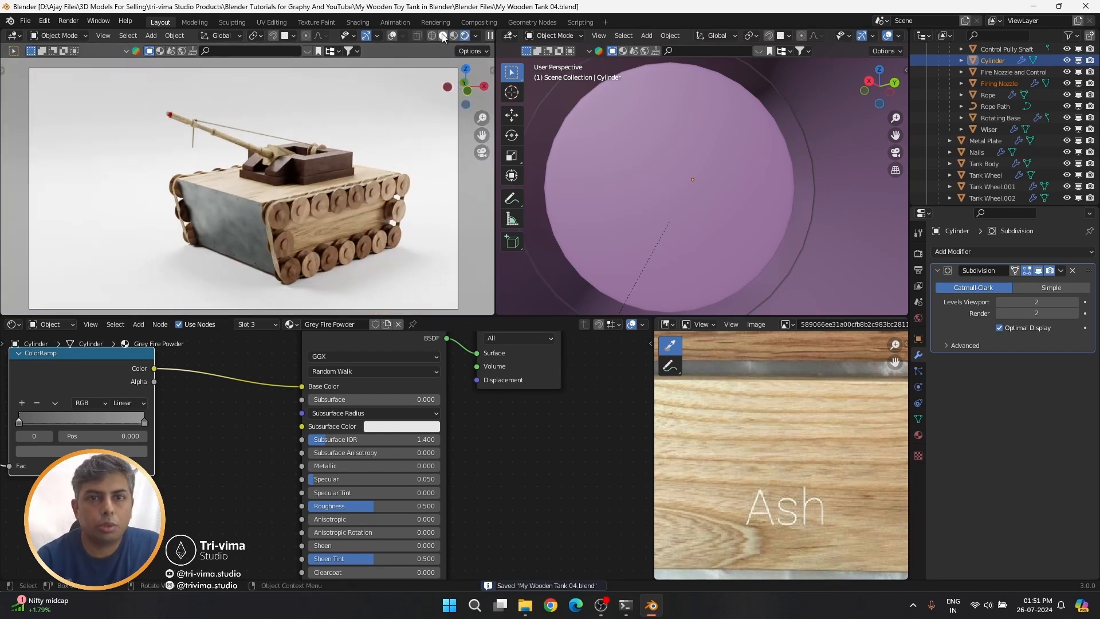
Switch the camera viewport to solid shading and select Camera 01 3840x2160 in the Cameras 3840x2160 collection
{"action": "left_click", "coordinate": [443, 36]}
{"action": "scroll", "coordinate": [985, 123], "scroll_direction": "up", "scroll_amount": 5}
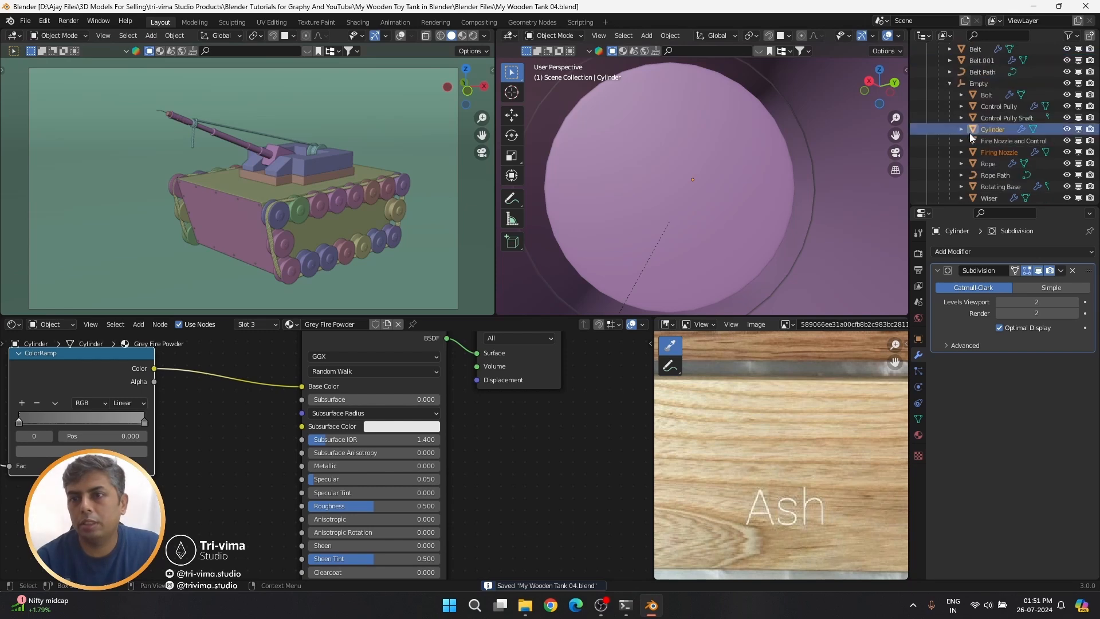
{"action": "left_click", "coordinate": [926, 61]}
{"action": "left_click", "coordinate": [1044, 106]}
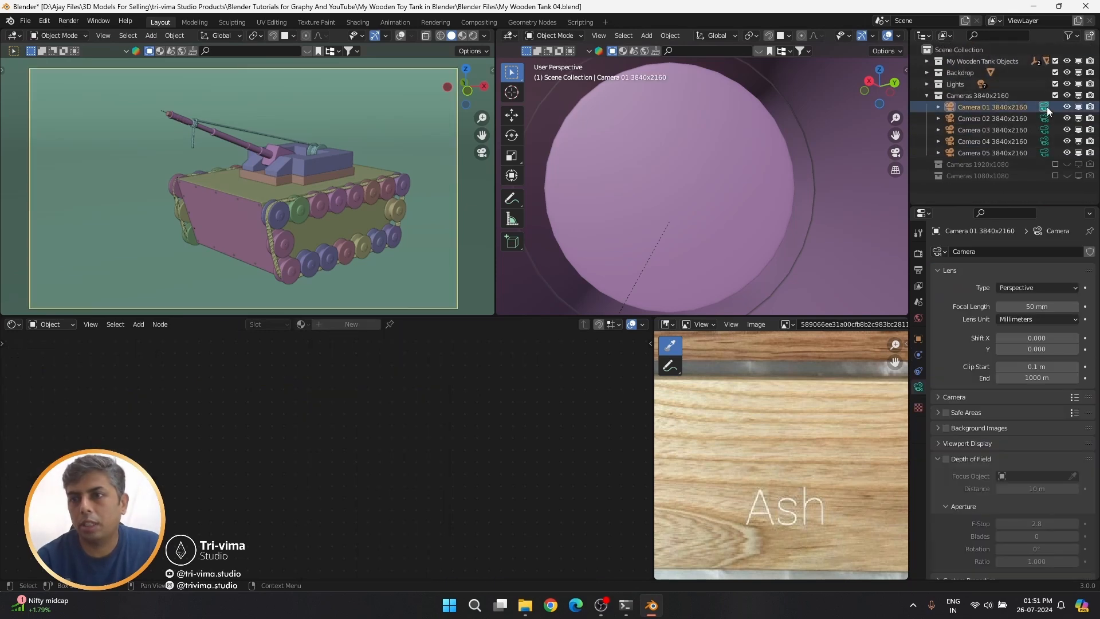
Open the render result in its own window, shrink and reposition that window, and save the file
{"action": "key", "text": "F12"}
{"action": "scroll", "coordinate": [359, 252], "scroll_direction": "down", "scroll_amount": 1}
{"action": "left_click_drag", "start_coordinate": [19, 8], "coordinate": [373, 150]}
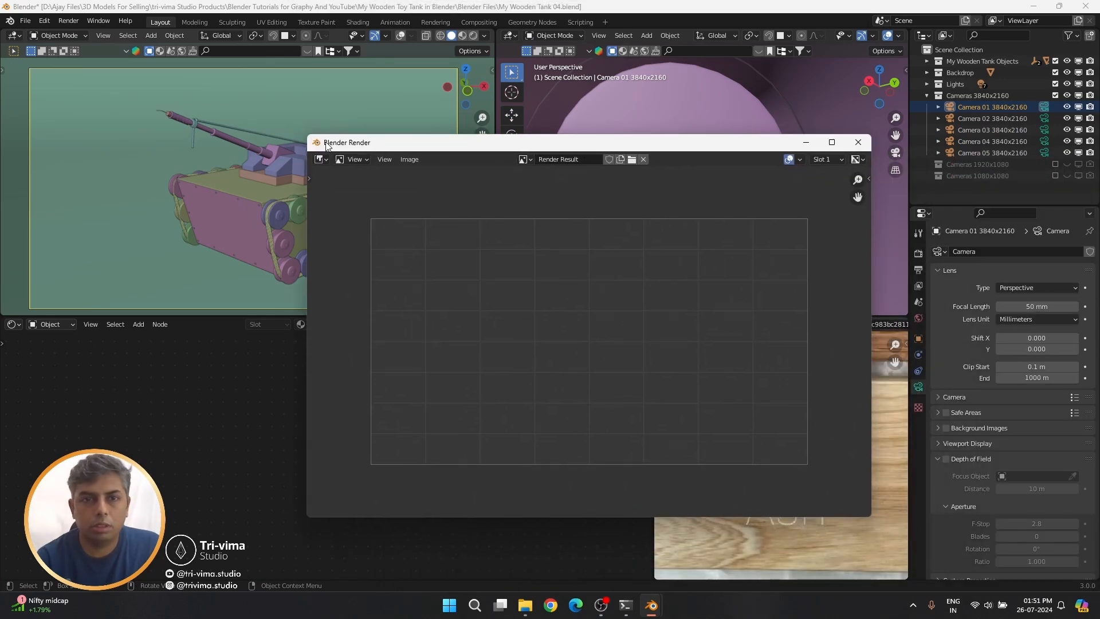
{"action": "left_click_drag", "start_coordinate": [308, 136], "coordinate": [347, 154]}
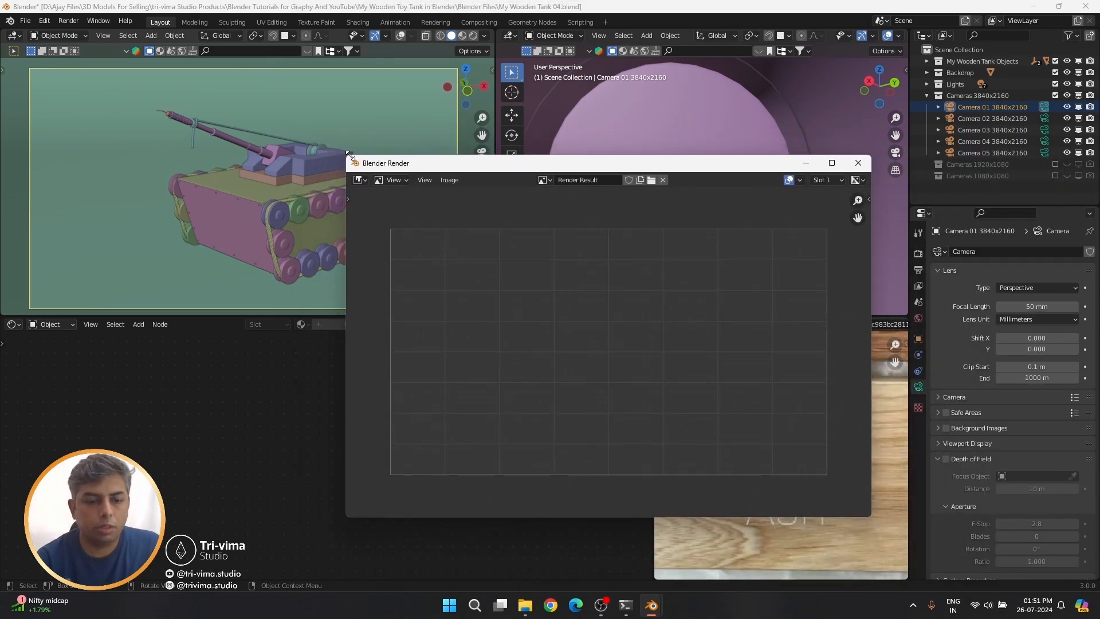
{"action": "key", "text": "ctrl+s"}
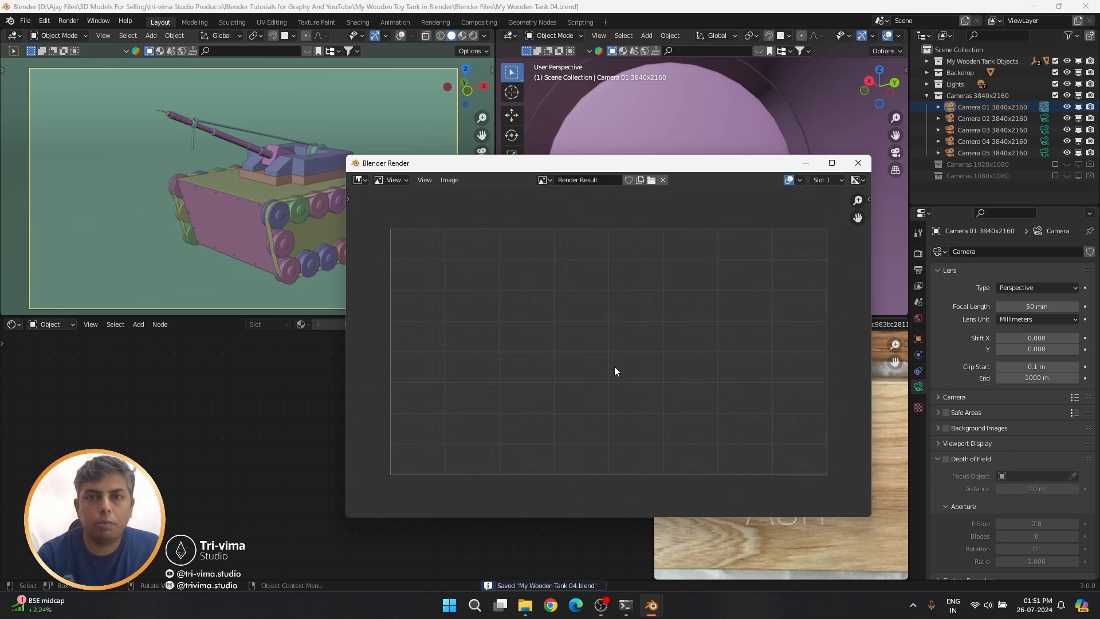
{"action": "left_click_drag", "start_coordinate": [743, 159], "coordinate": [417, 144]}
Start rendering the image of the tank with the QuickRezoPro Render add-on
{"action": "left_click", "coordinate": [814, 246]}
{"action": "key", "text": "n"}
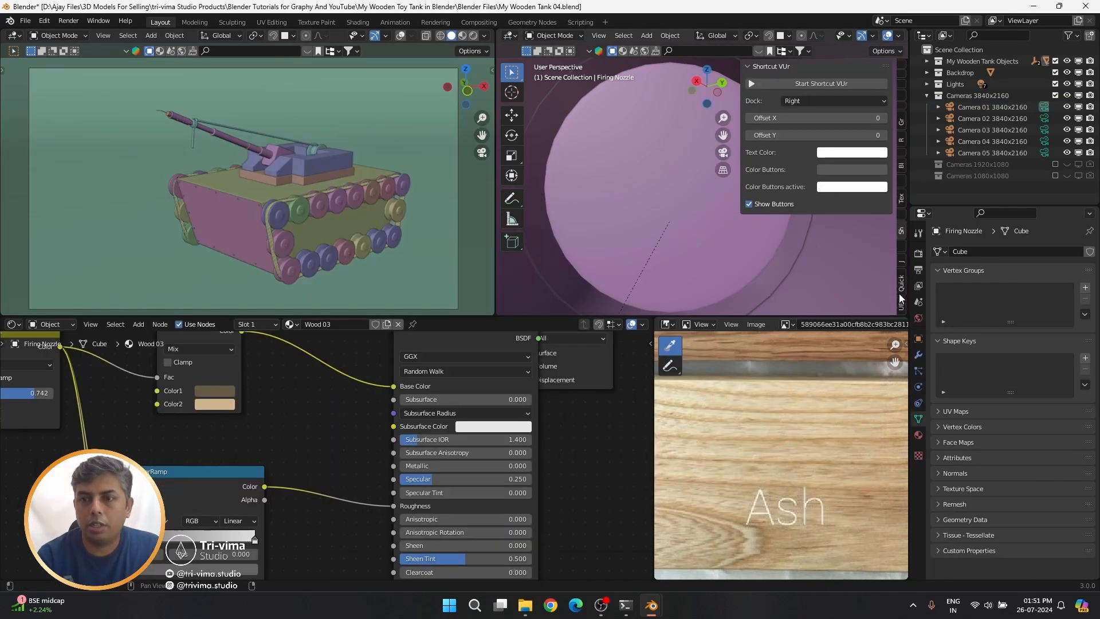
{"action": "left_click", "coordinate": [899, 296]}
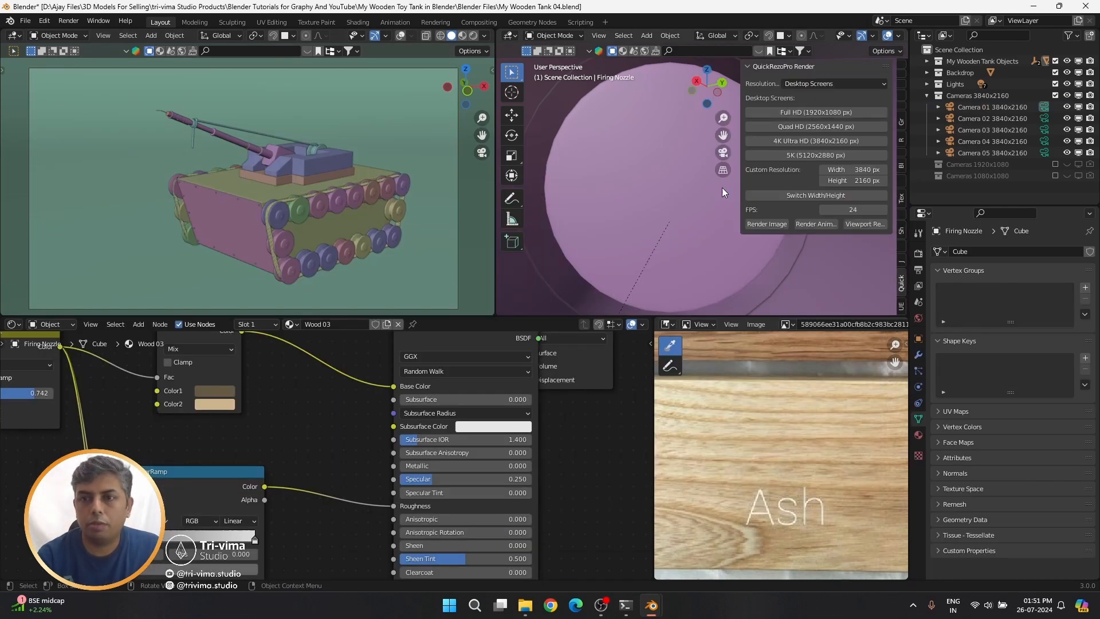
{"action": "left_click", "coordinate": [773, 224]}
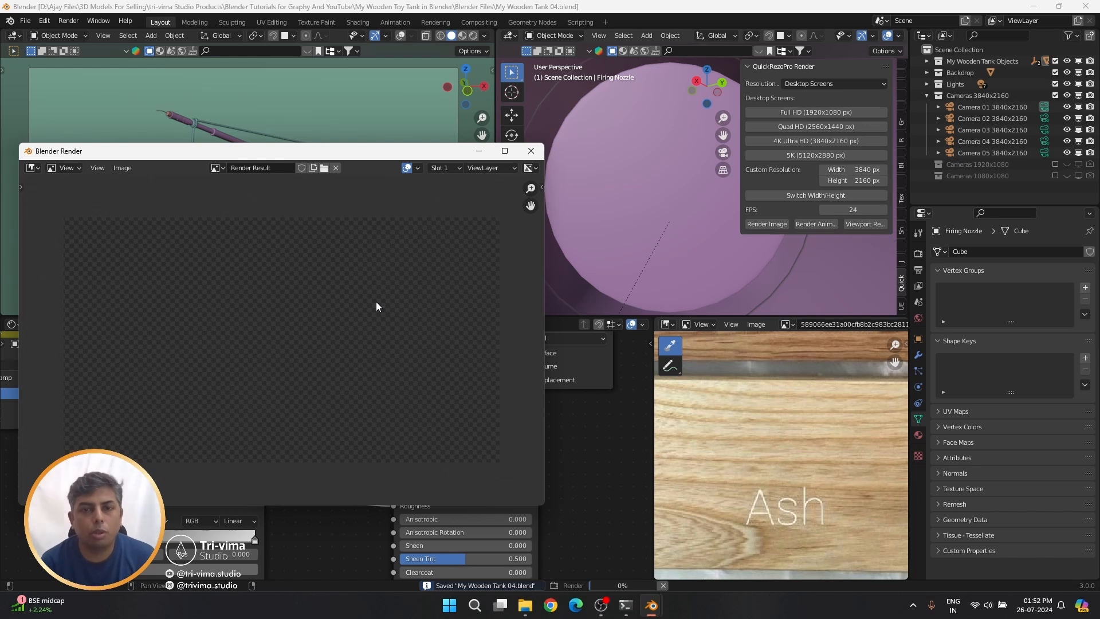